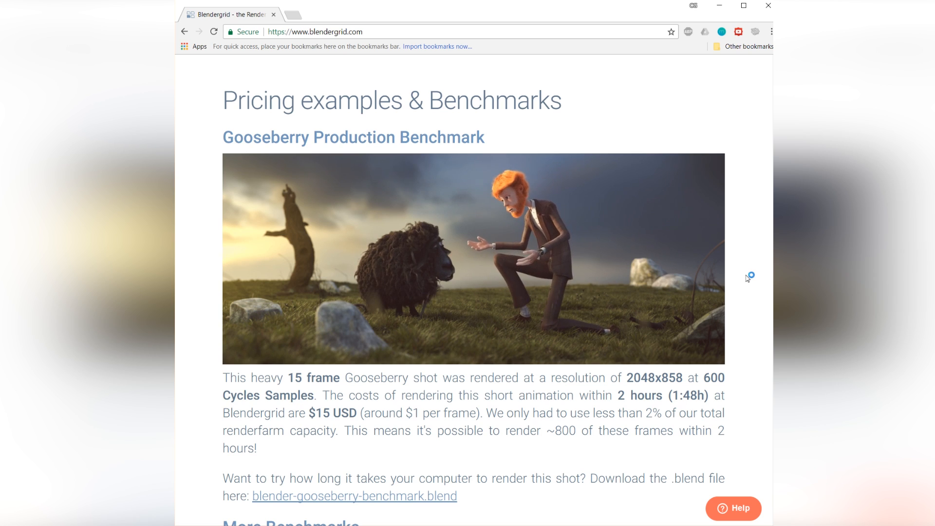
Look through the Blendergrid home page's benchmarks, service features and tutorial section.
{"action": "scroll", "coordinate": [748, 278], "scroll_direction": "down", "scroll_amount": 6}
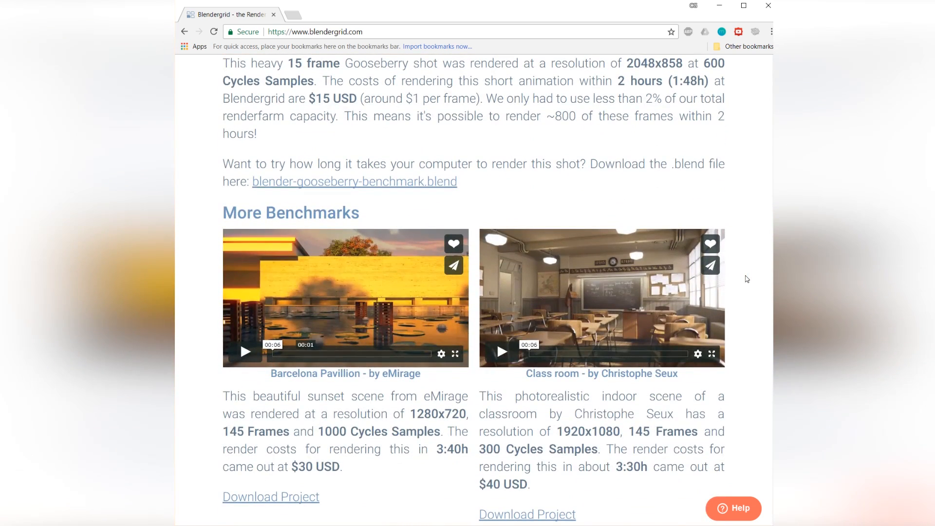
{"action": "scroll", "coordinate": [748, 278], "scroll_direction": "down", "scroll_amount": 10}
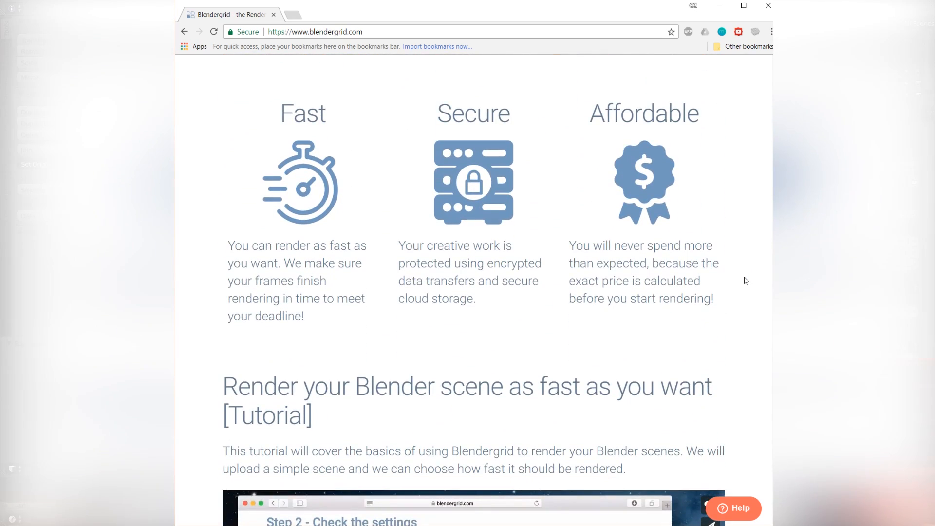
{"action": "scroll", "coordinate": [746, 280], "scroll_direction": "down", "scroll_amount": 8}
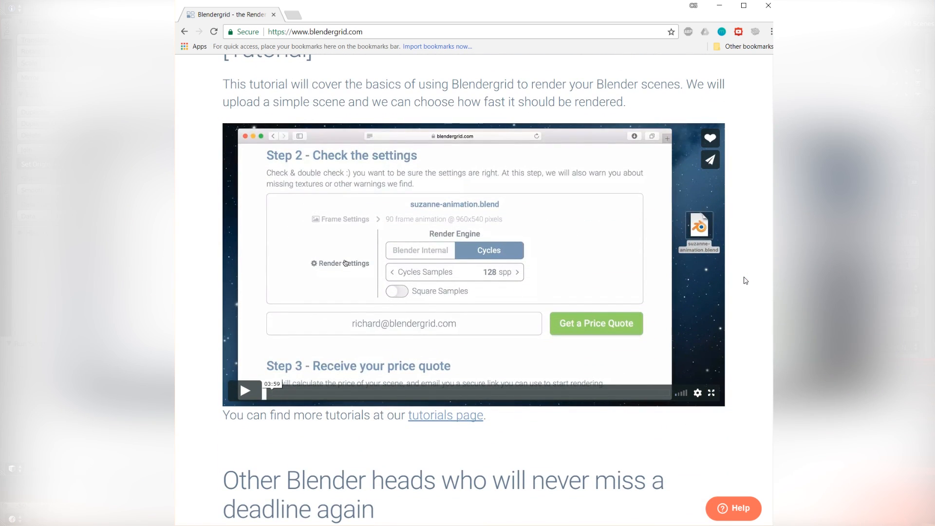
{"action": "scroll", "coordinate": [745, 280], "scroll_direction": "down", "scroll_amount": 7}
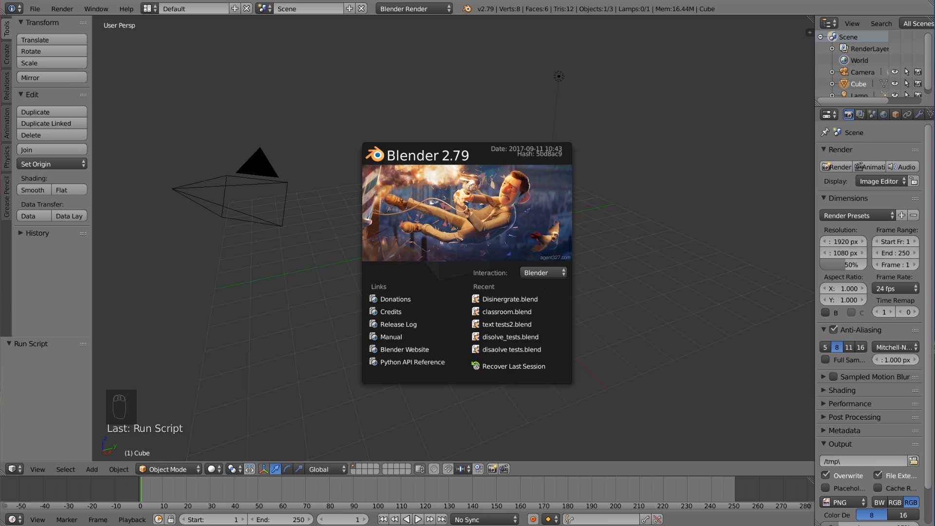
Dismiss the splash screen and replace the default cube with a monkey mesh at the scene origin.
{"action": "left_click", "coordinate": [395, 105]}
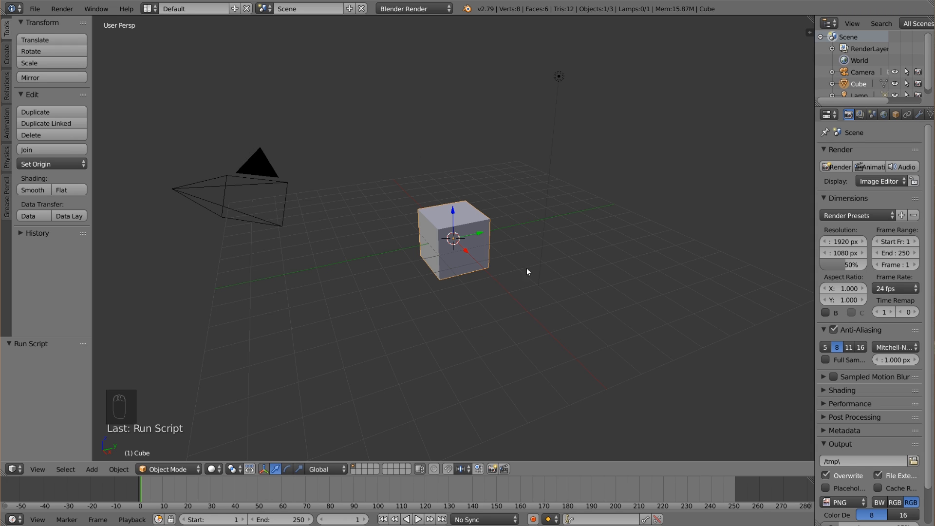
{"action": "scroll", "coordinate": [487, 257], "scroll_direction": "up", "scroll_amount": 2}
{"action": "key", "text": "x"}
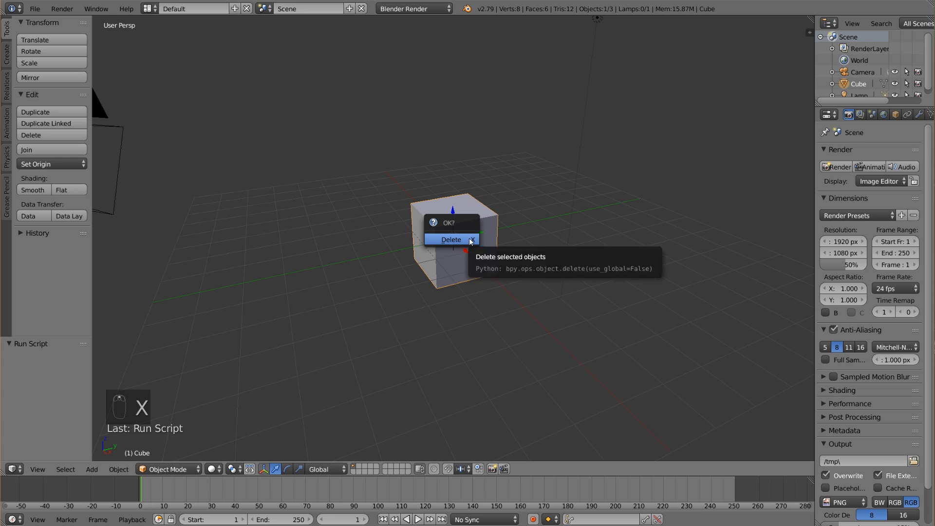
{"action": "left_click", "coordinate": [469, 238]}
{"action": "middle_click_drag", "start_coordinate": [430, 265], "coordinate": [478, 268]}
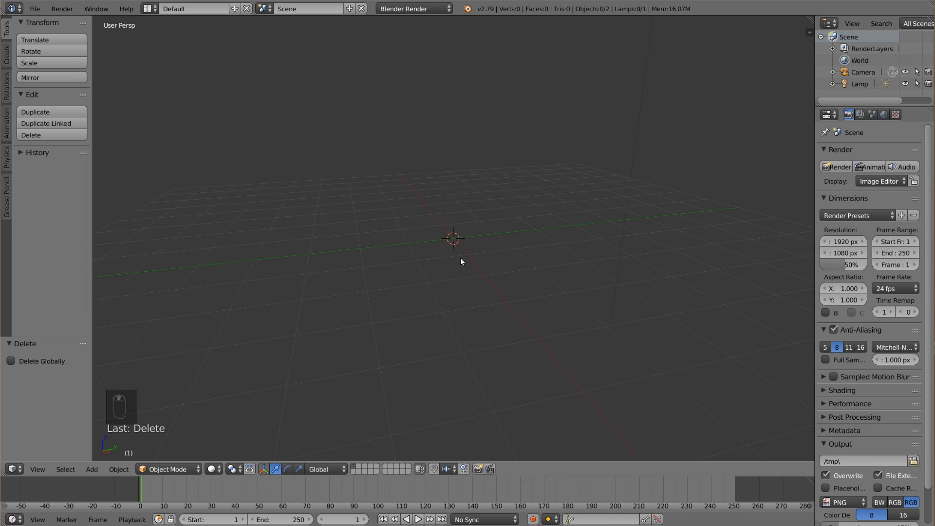
{"action": "key", "text": "shift+a"}
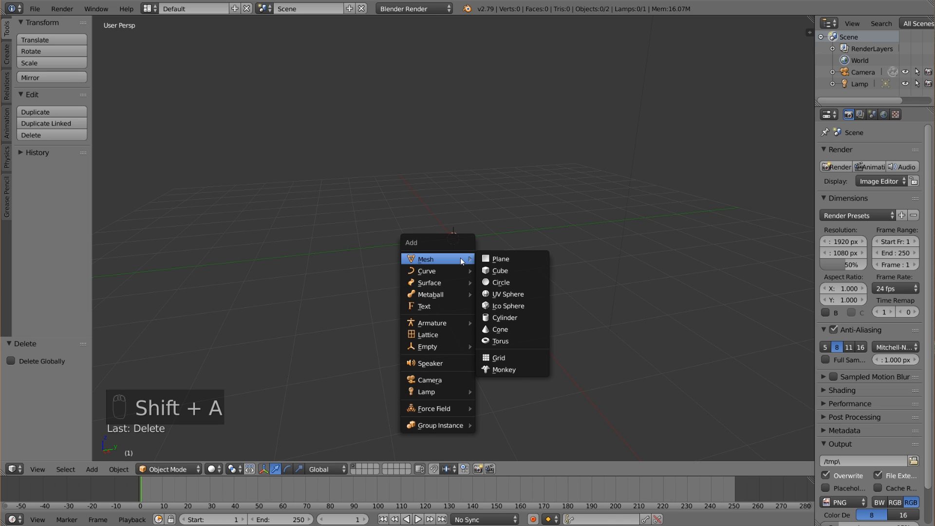
{"action": "left_click", "coordinate": [518, 372]}
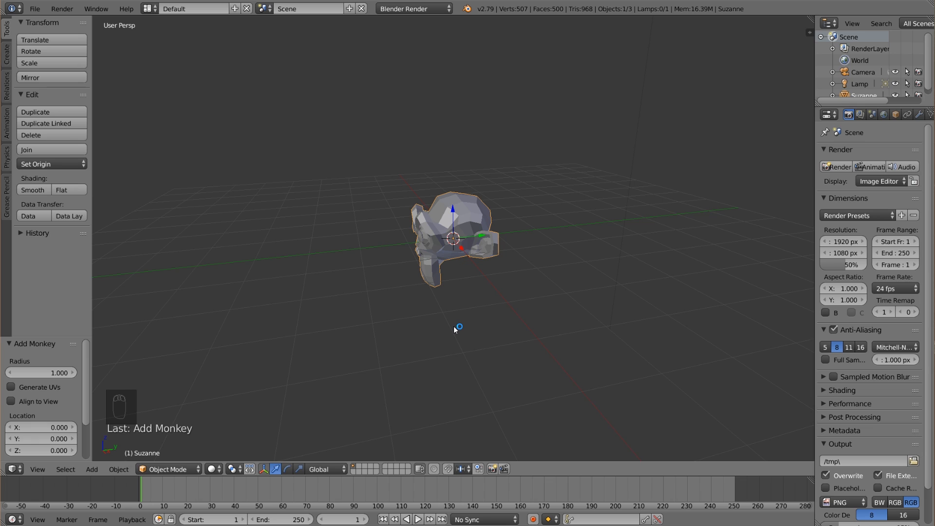
Tilt the monkey freely with a trackball rotation from the front and raise it about 0.3 along Z.
{"action": "key", "text": "KP_1"}
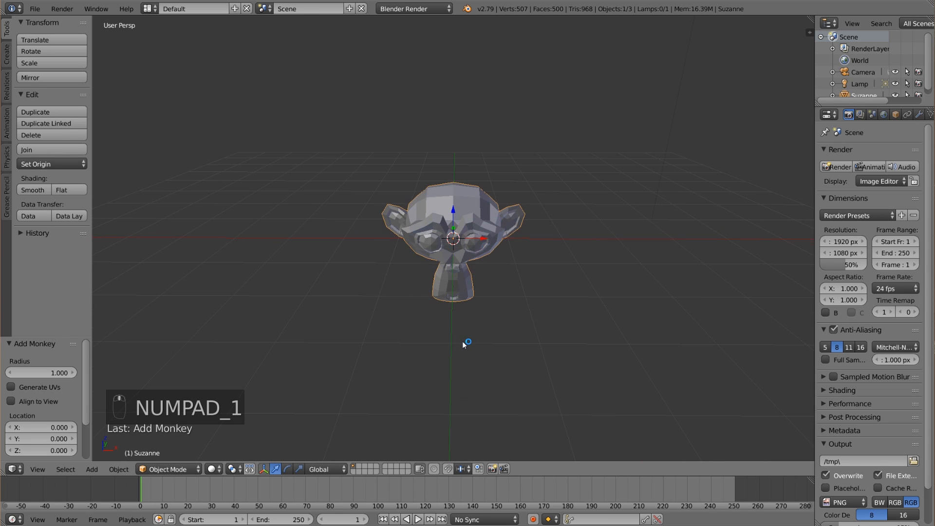
{"action": "key", "text": "r"}
{"action": "key", "text": "r"}
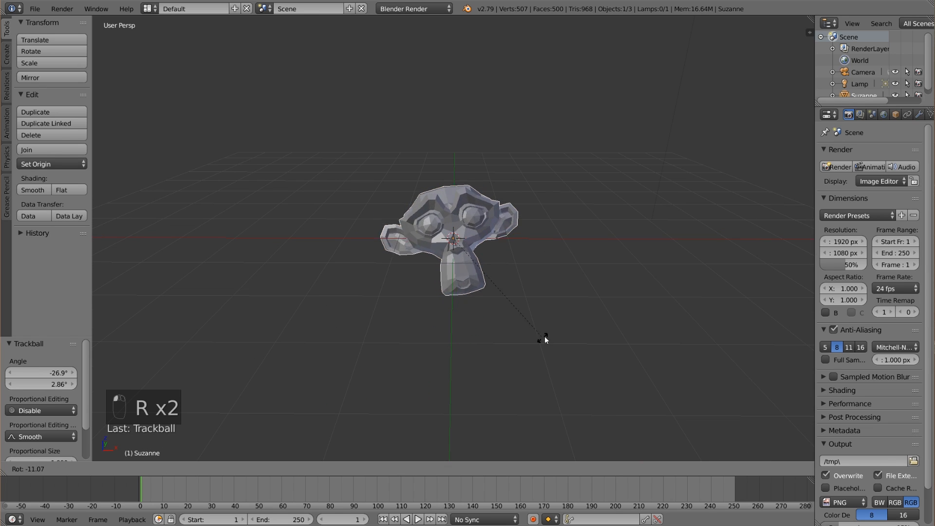
{"action": "left_click", "coordinate": [568, 316]}
{"action": "left_click_drag", "start_coordinate": [457, 212], "coordinate": [457, 203]}
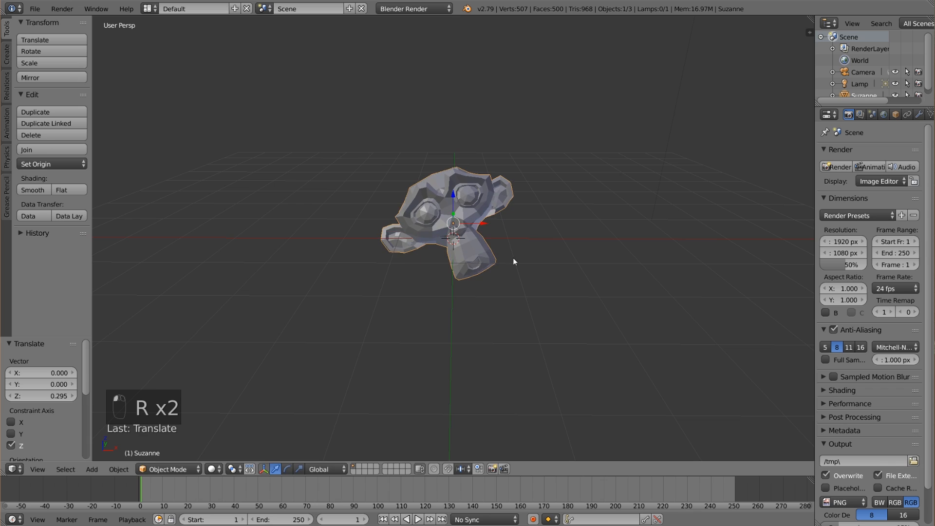
Scale the monkey up by about 1.59 and raise it about 0.26 more along Z.
{"action": "key", "text": "s"}
{"action": "left_click", "coordinate": [539, 272]}
{"action": "middle_click_drag", "start_coordinate": [529, 269], "coordinate": [451, 205]}
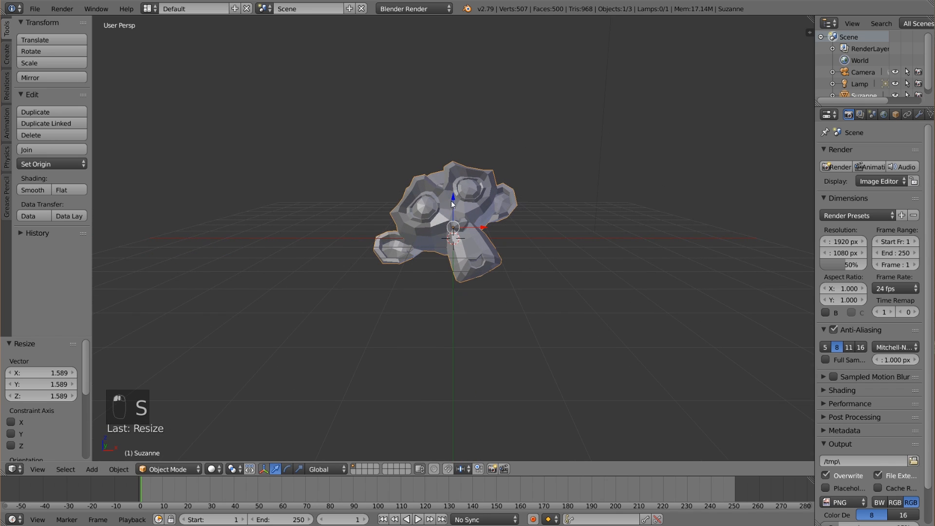
{"action": "left_click_drag", "start_coordinate": [457, 201], "coordinate": [458, 189]}
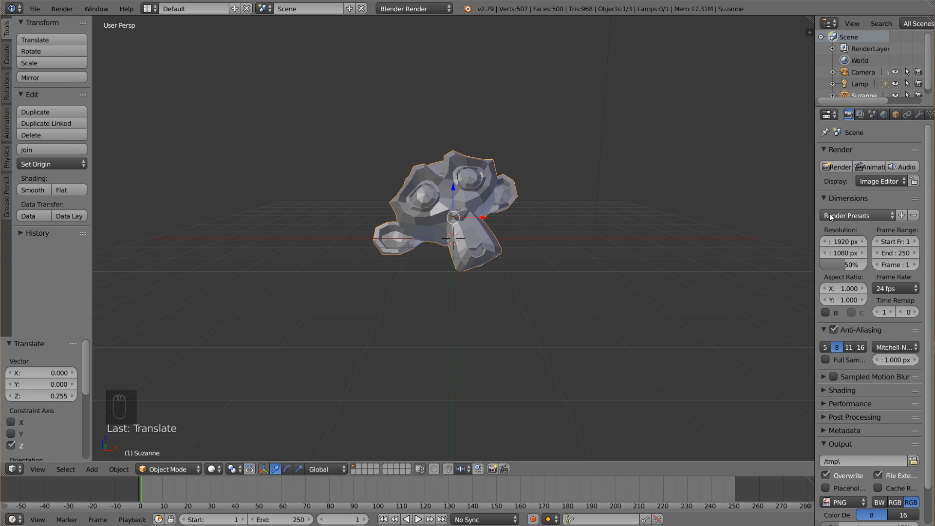
Create a vertex group on the monkey mesh and assign all its vertices with weight 1.000, then return to Object Mode.
{"action": "left_click_drag", "start_coordinate": [815, 222], "coordinate": [791, 222]}
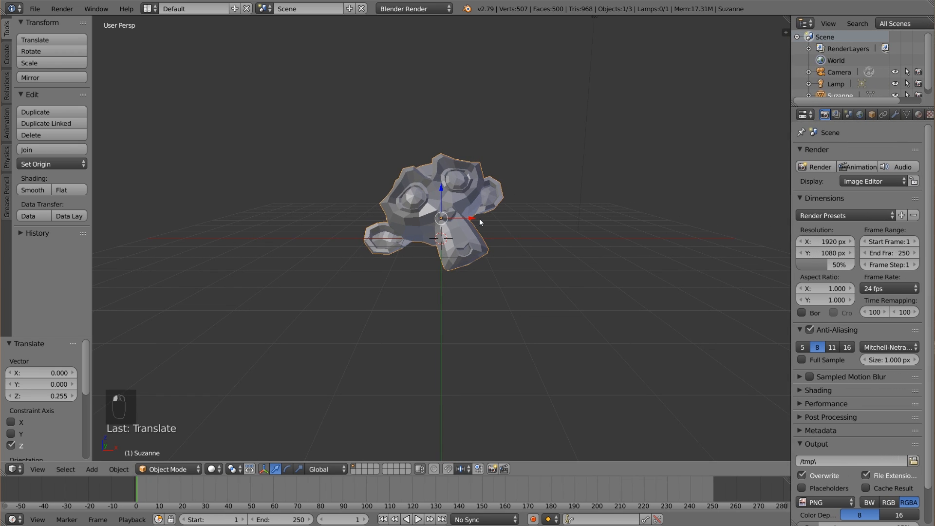
{"action": "key", "text": "Tab"}
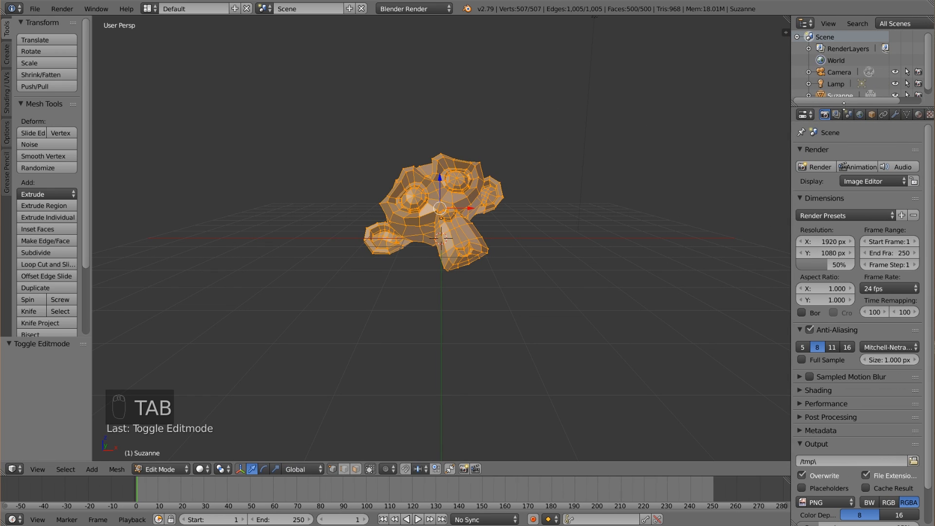
{"action": "left_click", "coordinate": [904, 114]}
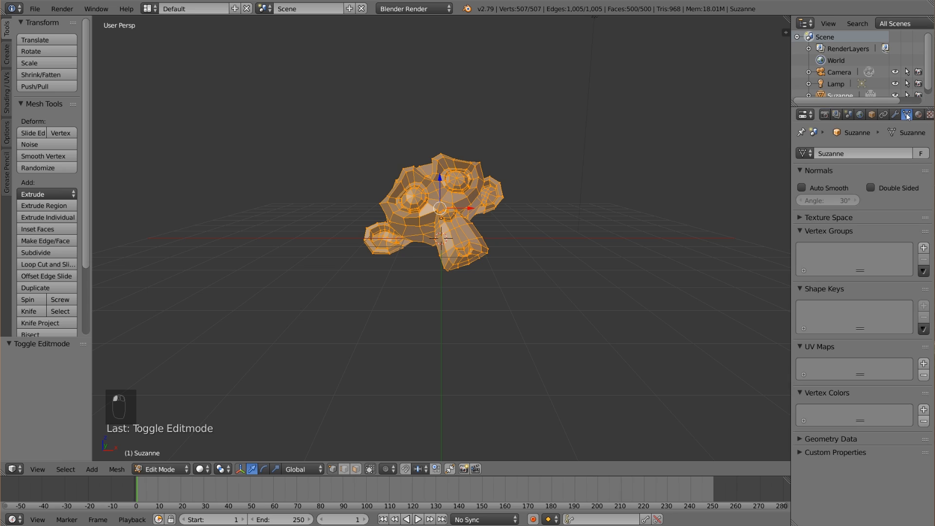
{"action": "left_click", "coordinate": [923, 248]}
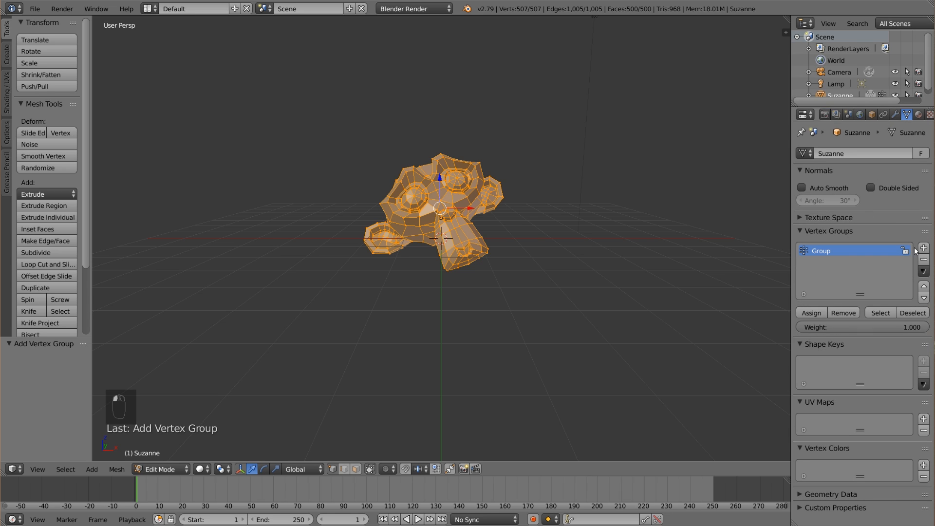
{"action": "left_click", "coordinate": [812, 313]}
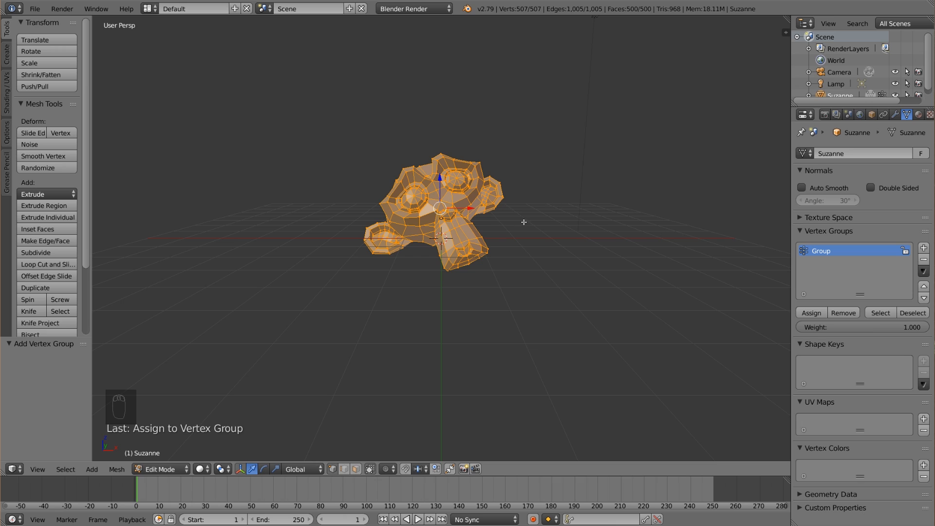
{"action": "key", "text": "a"}
{"action": "key", "text": "Tab"}
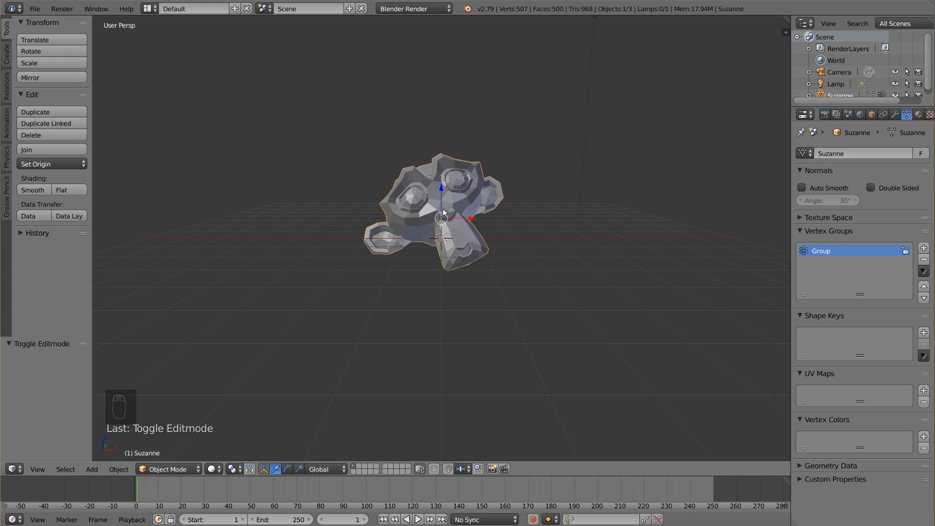
Add a second monkey mesh beside the first at about X -5.14 and scale it up by about 1.66.
{"action": "left_click", "coordinate": [254, 240]}
{"action": "key", "text": "shift+a"}
{"action": "mouse_move", "coordinate": [248, 244]}
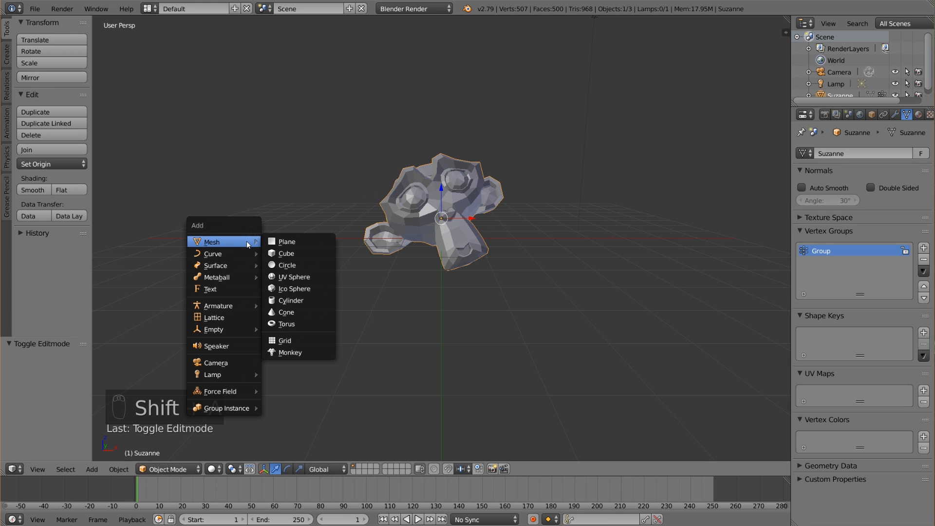
{"action": "left_click", "coordinate": [295, 352]}
{"action": "key", "text": "s"}
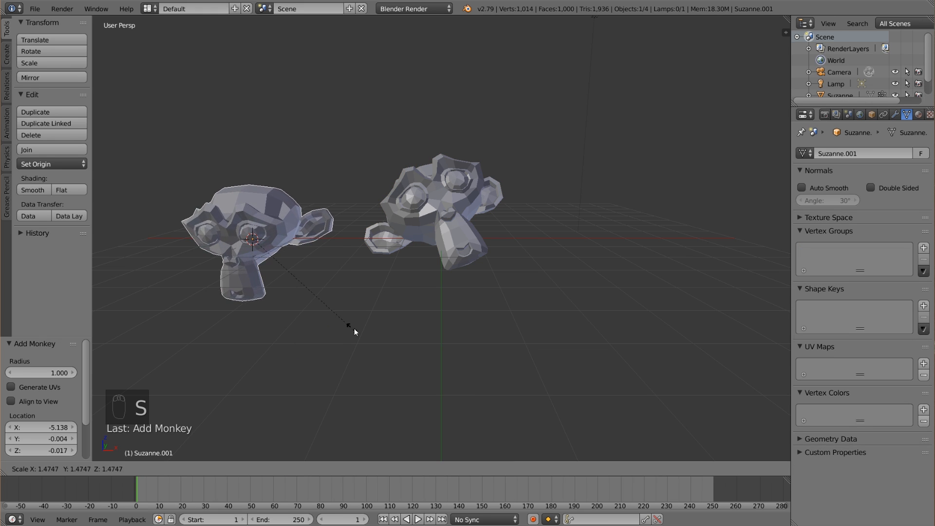
{"action": "left_click", "coordinate": [355, 328]}
Trackball-rotate the second monkey by about -11.5° and 28.1° and move it about -1.8 in X and 0.4 in Z.
{"action": "key", "text": "r"}
{"action": "key", "text": "r"}
{"action": "left_click", "coordinate": [391, 319]}
{"action": "key", "text": "g"}
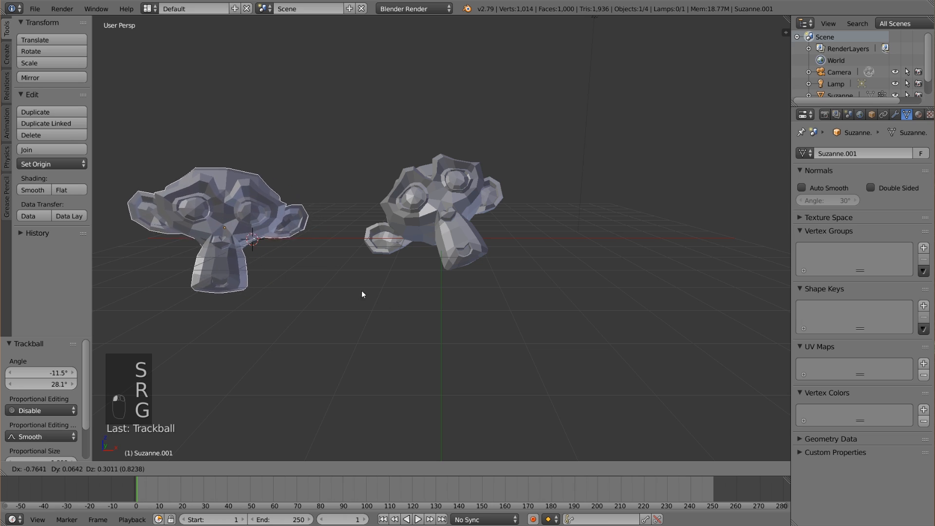
{"action": "left_click", "coordinate": [325, 286]}
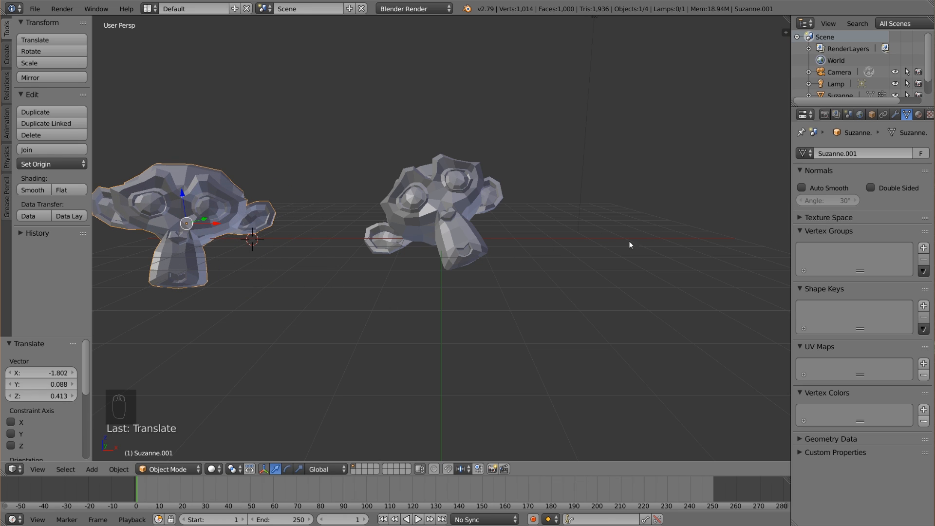
Set the second monkey's maximum draw type to Wire.
{"action": "left_click", "coordinate": [871, 114]}
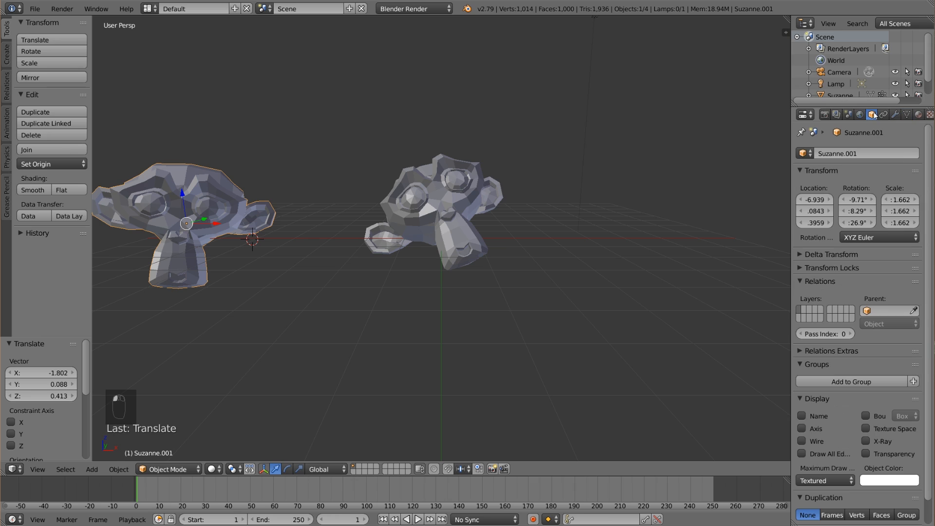
{"action": "left_click", "coordinate": [816, 481]}
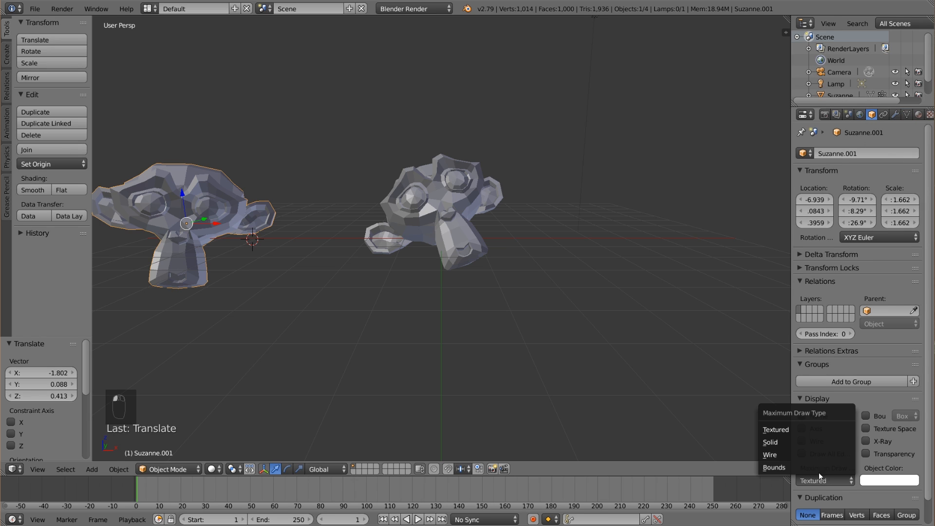
{"action": "left_click", "coordinate": [811, 449]}
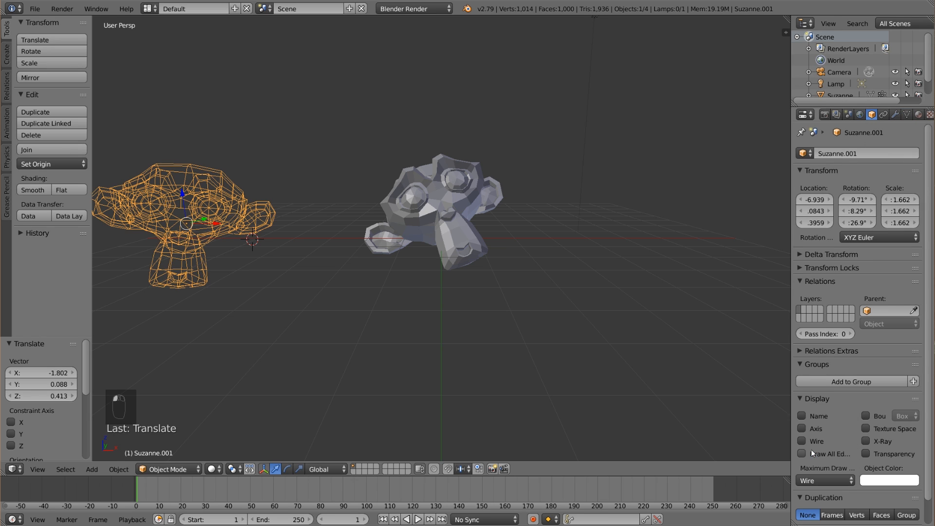
Move the wireframe monkey to about X -6.43, Y 0.15, Z 0.70 and scale it by about 1.05.
{"action": "right_click", "coordinate": [448, 225]}
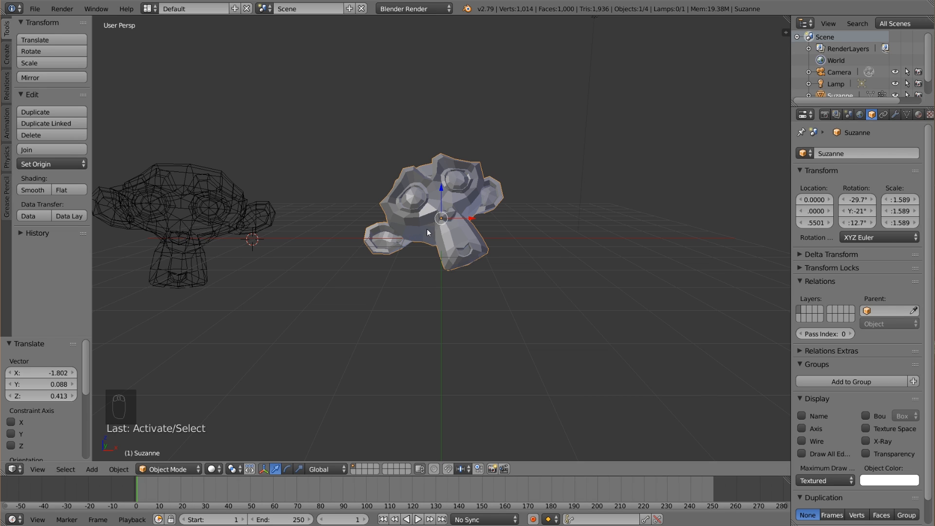
{"action": "right_click", "coordinate": [229, 222]}
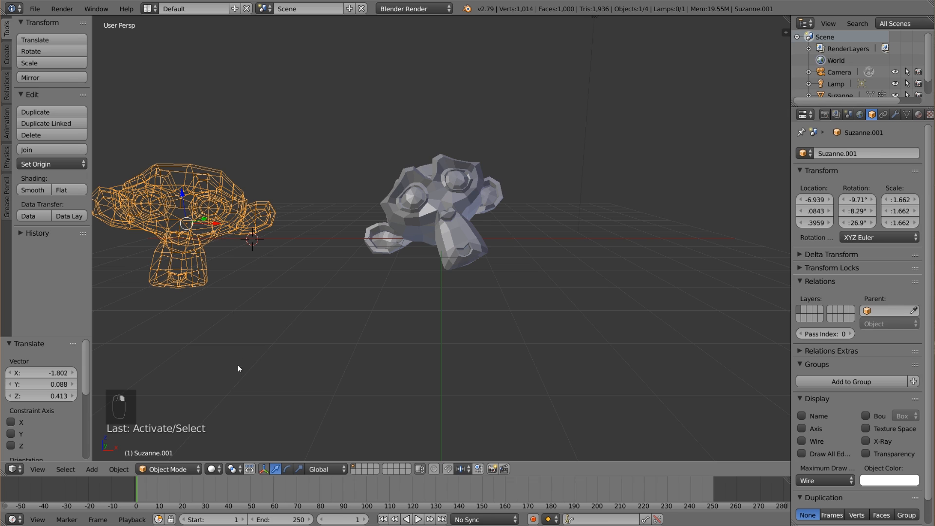
{"action": "key", "text": "g"}
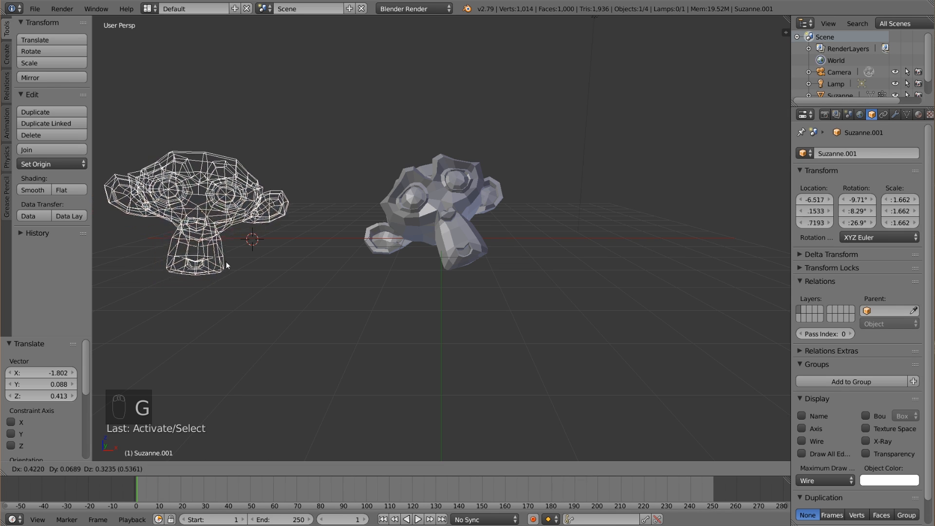
{"action": "left_click", "coordinate": [229, 262]}
{"action": "middle_click_drag", "start_coordinate": [272, 280], "coordinate": [393, 265]}
{"action": "key", "text": "s"}
{"action": "left_click", "coordinate": [480, 278]}
Insert a LocRot keyframe for the wireframe monkey at frame 30.
{"action": "left_click_drag", "start_coordinate": [212, 479], "coordinate": [204, 486]}
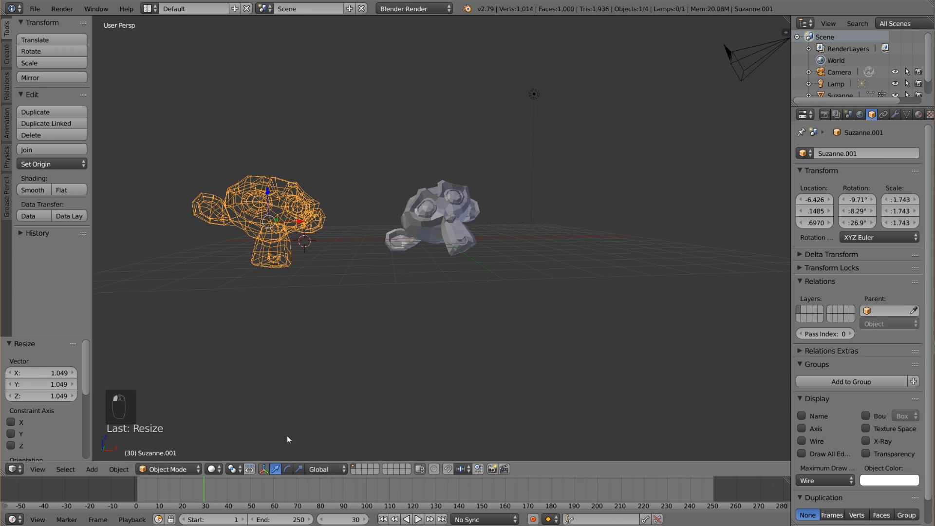
{"action": "key", "text": "i"}
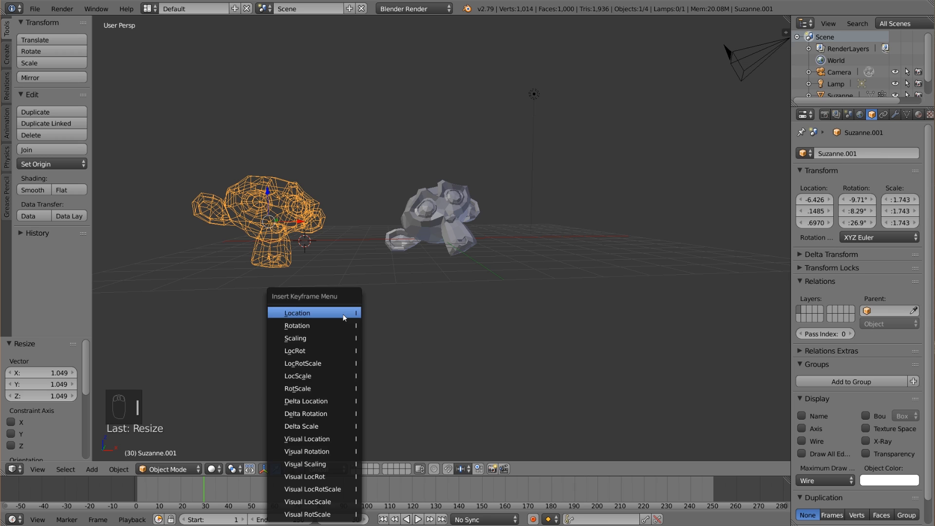
{"action": "left_click", "coordinate": [316, 349]}
{"action": "middle_click_drag", "start_coordinate": [366, 305], "coordinate": [355, 315]}
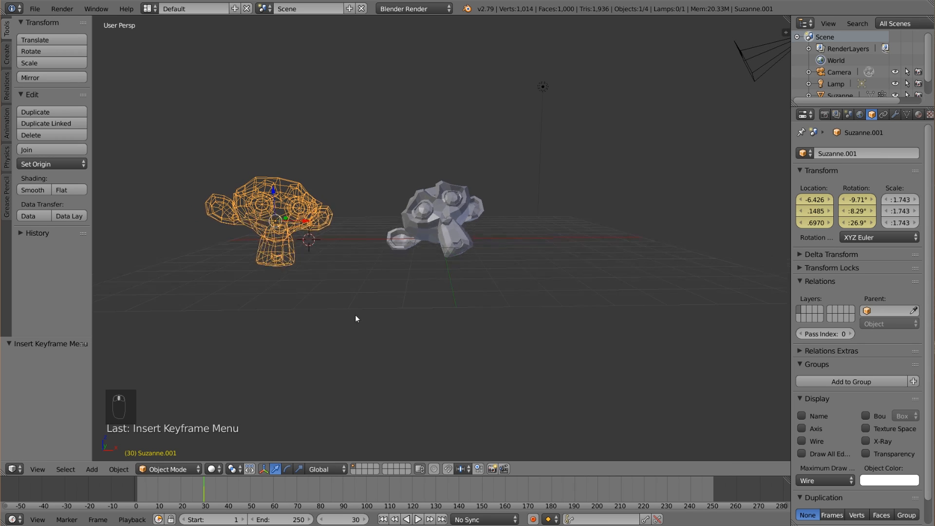
At frame 100, move the wireframe monkey about 5.85 along X so it overlaps the solid monkey.
{"action": "left_click_drag", "start_coordinate": [215, 487], "coordinate": [322, 497]}
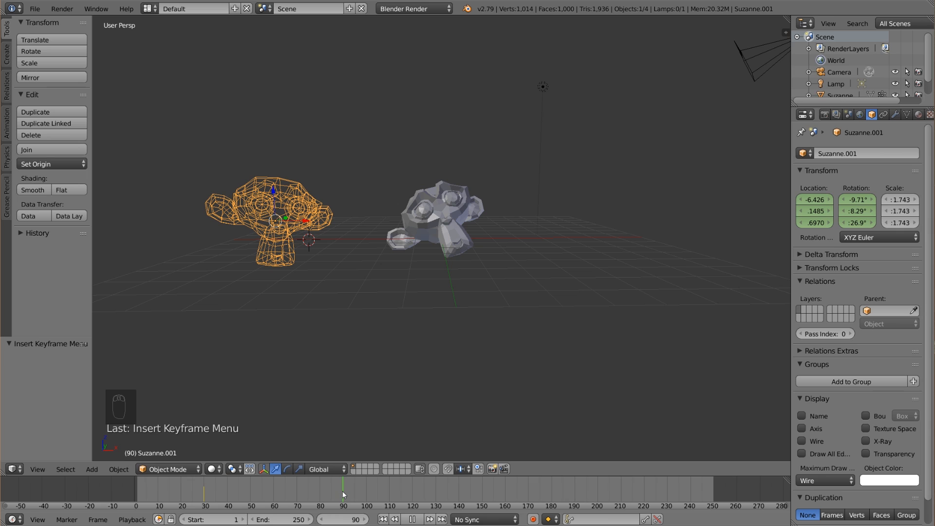
{"action": "left_click_drag", "start_coordinate": [364, 489], "coordinate": [366, 489]}
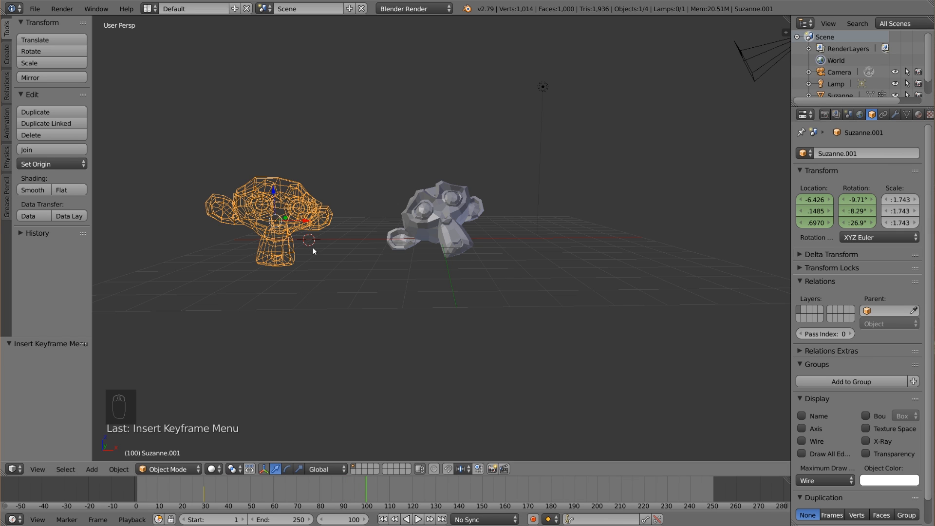
{"action": "left_click_drag", "start_coordinate": [302, 223], "coordinate": [353, 221]}
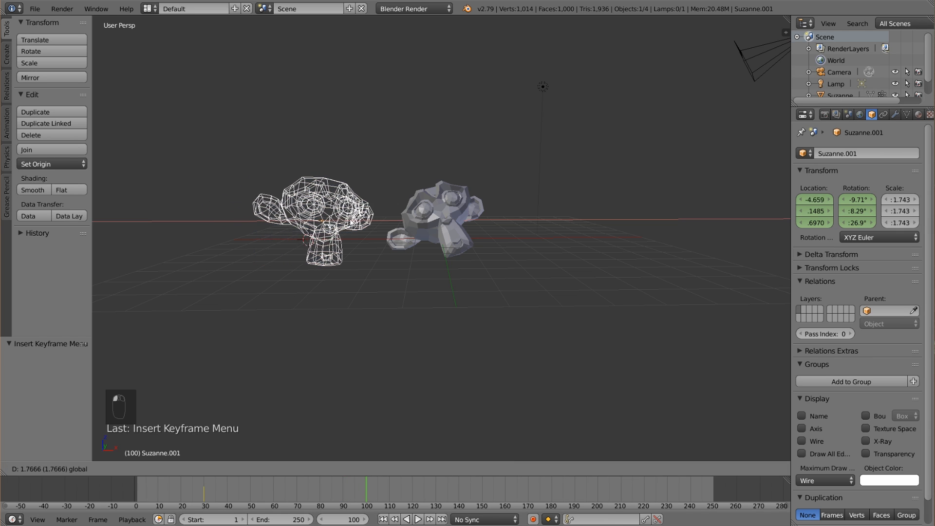
{"action": "left_click", "coordinate": [455, 222]}
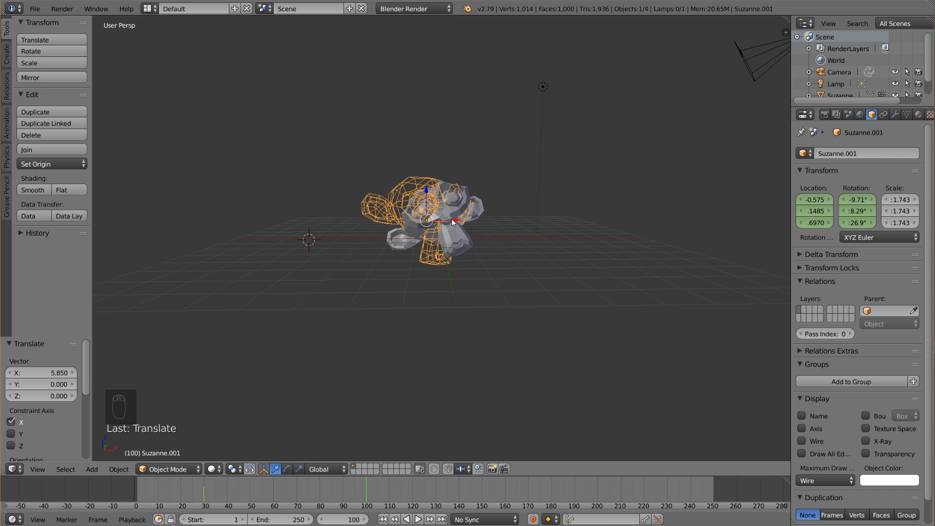
Rotate the wireframe monkey to about -103°, -50.7°, 96.2° and move it about 0.49 in X and -0.02 in Y.
{"action": "key", "text": "r"}
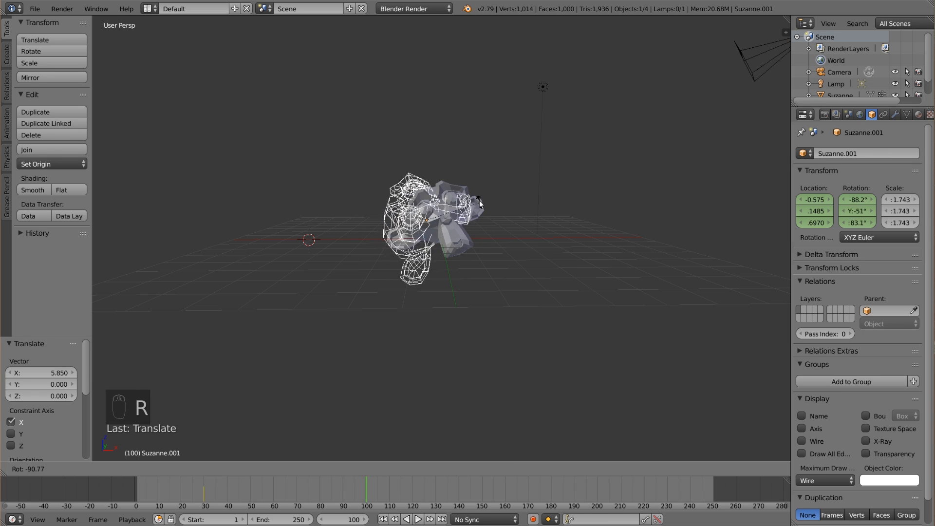
{"action": "left_click", "coordinate": [474, 194]}
{"action": "key", "text": "g"}
{"action": "left_click", "coordinate": [490, 195]}
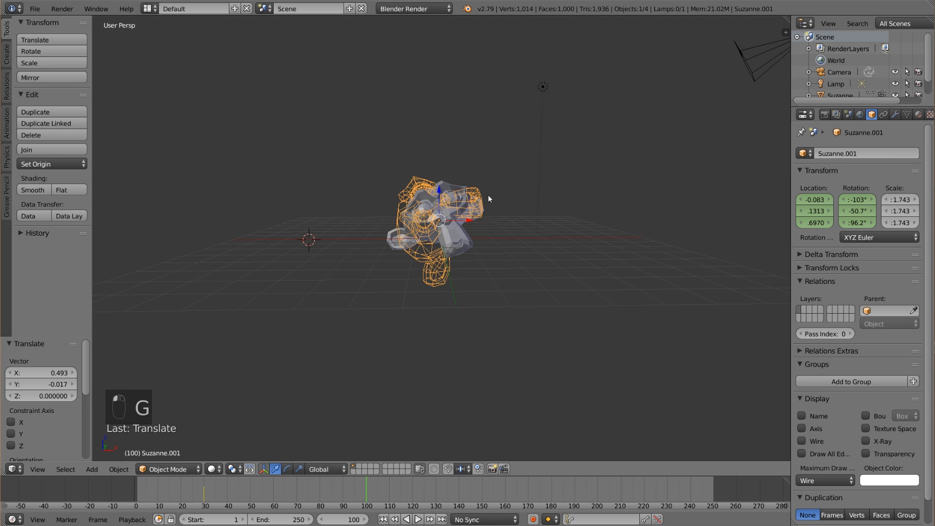
Insert a LocRot keyframe for the wireframe monkey at frame 100 and scrub back to frame 29 to review the motion.
{"action": "key", "text": "i"}
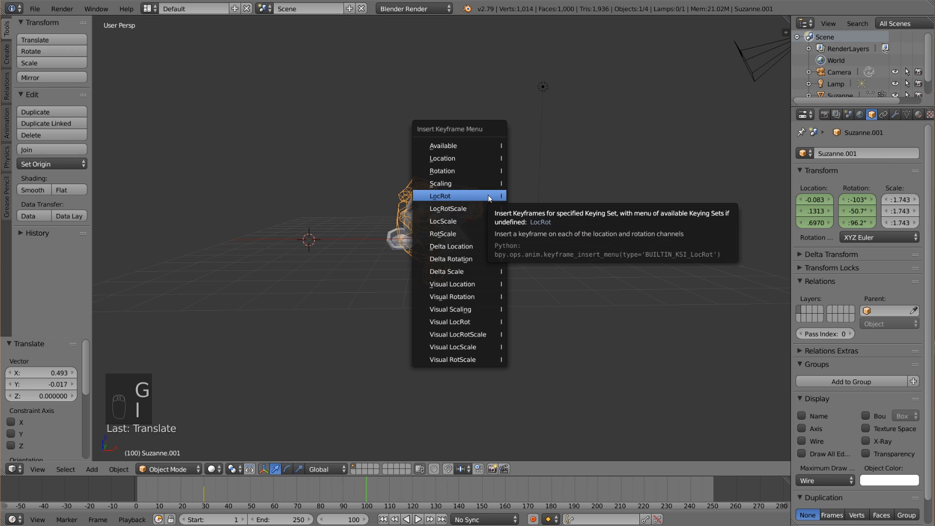
{"action": "left_click", "coordinate": [488, 194]}
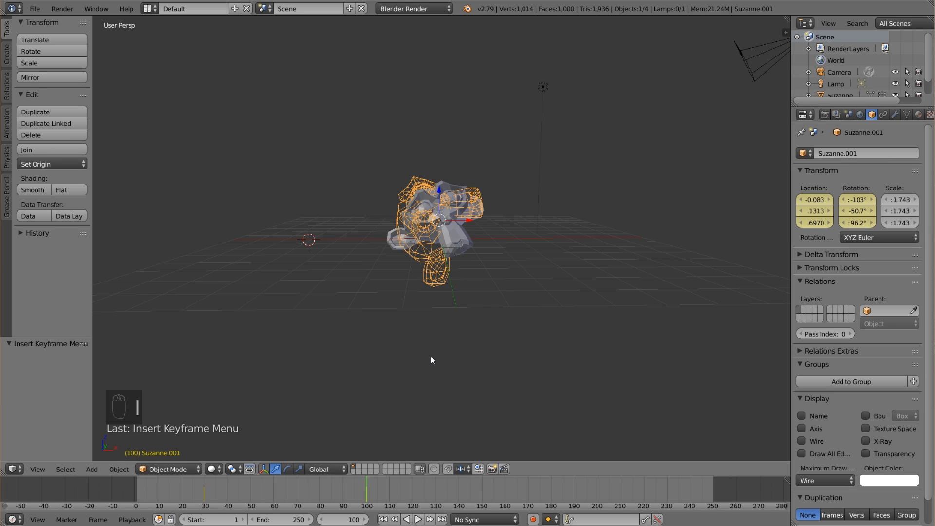
{"action": "left_click_drag", "start_coordinate": [375, 488], "coordinate": [290, 489]}
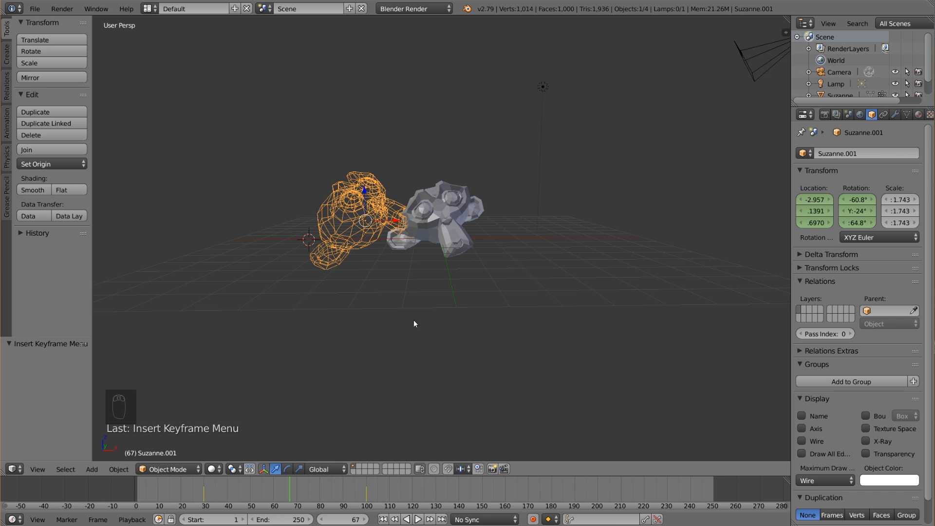
{"action": "left_click_drag", "start_coordinate": [274, 496], "coordinate": [203, 484]}
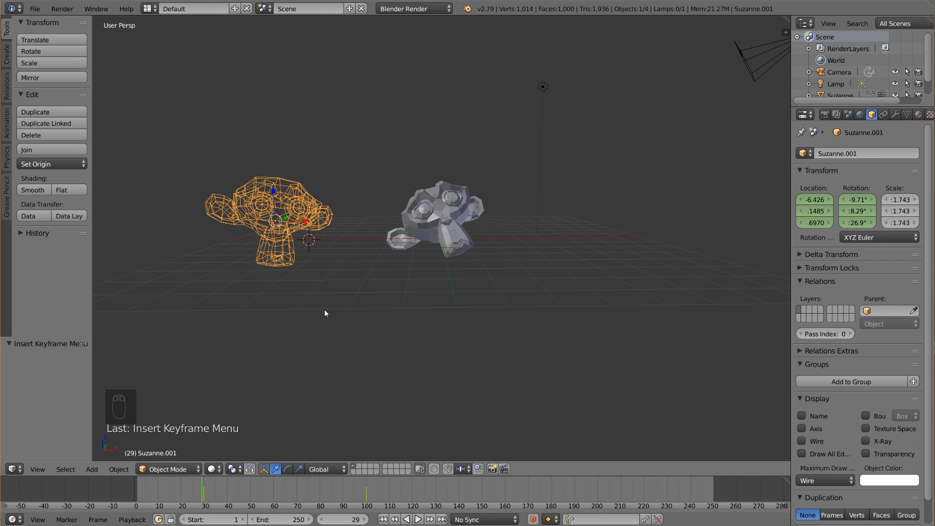
Select the solid monkey and add a new particle system to it.
{"action": "right_click", "coordinate": [444, 214]}
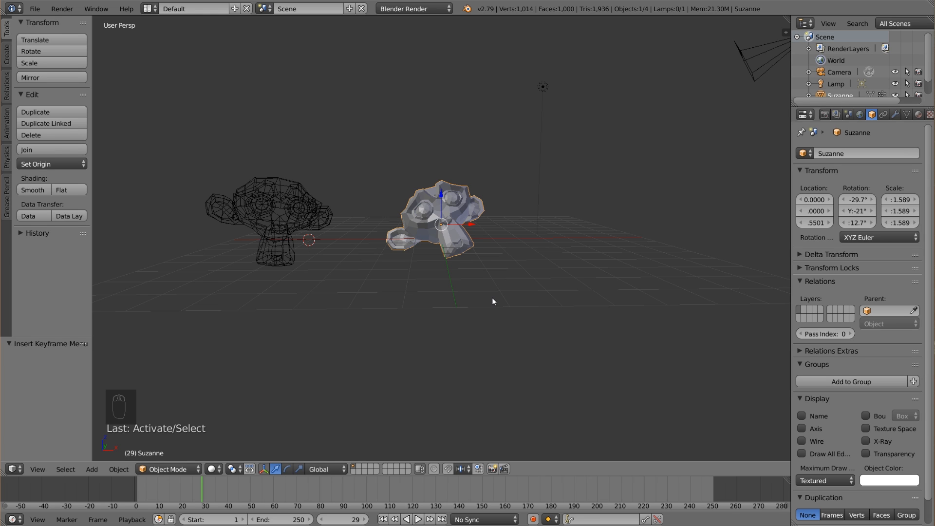
{"action": "scroll", "coordinate": [492, 297], "scroll_direction": "up", "scroll_amount": 3}
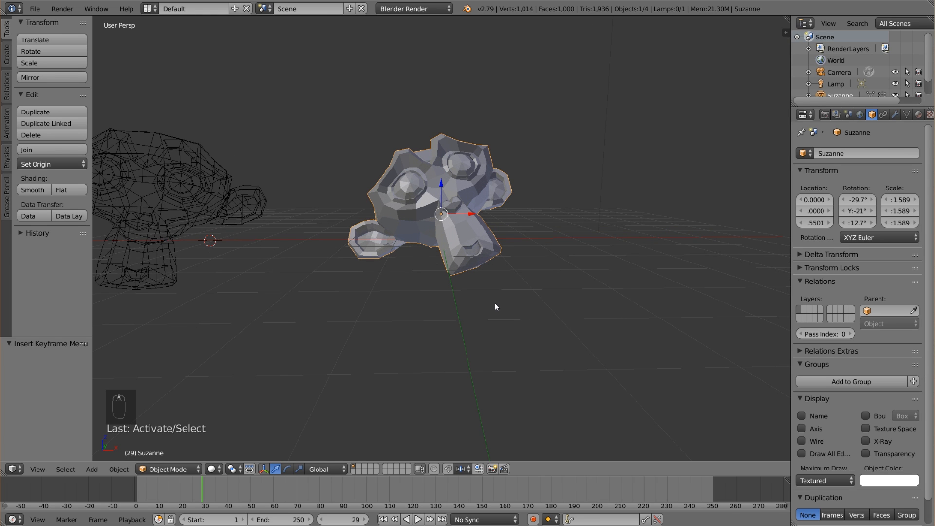
{"action": "middle_click_drag", "start_coordinate": [497, 305], "coordinate": [485, 341], "text": "shift"}
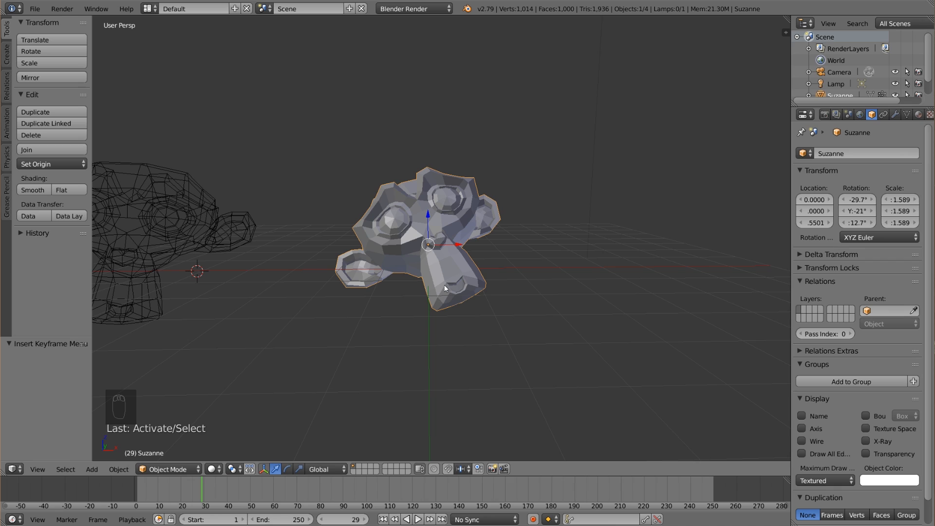
{"action": "right_click", "coordinate": [189, 254]}
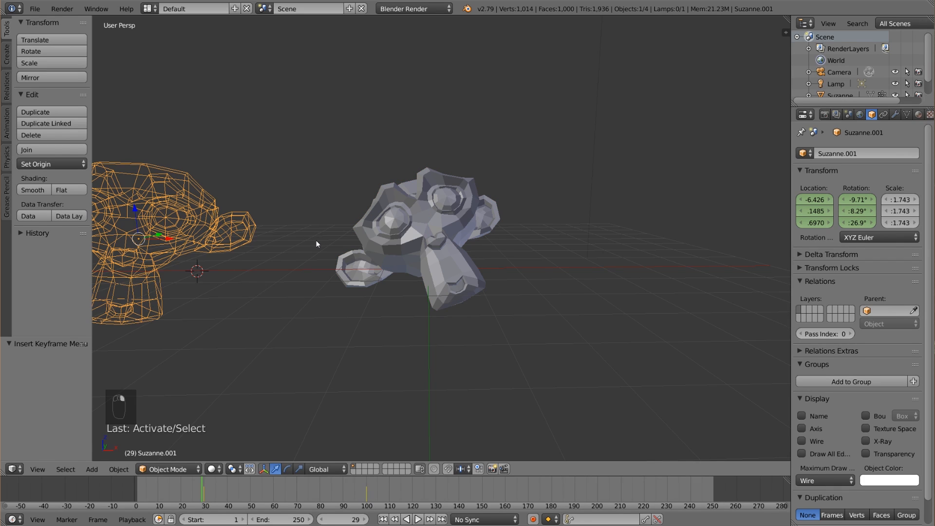
{"action": "right_click", "coordinate": [436, 235]}
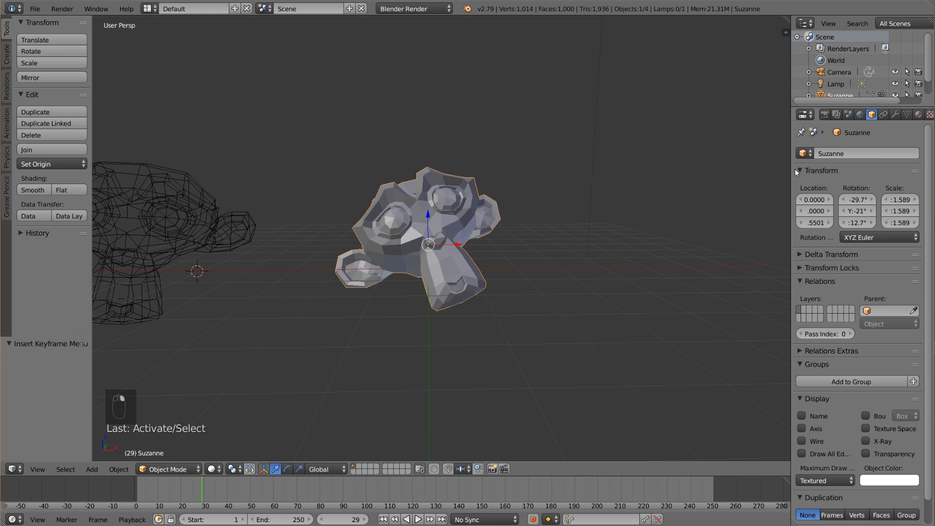
{"action": "left_click_drag", "start_coordinate": [790, 178], "coordinate": [752, 180]}
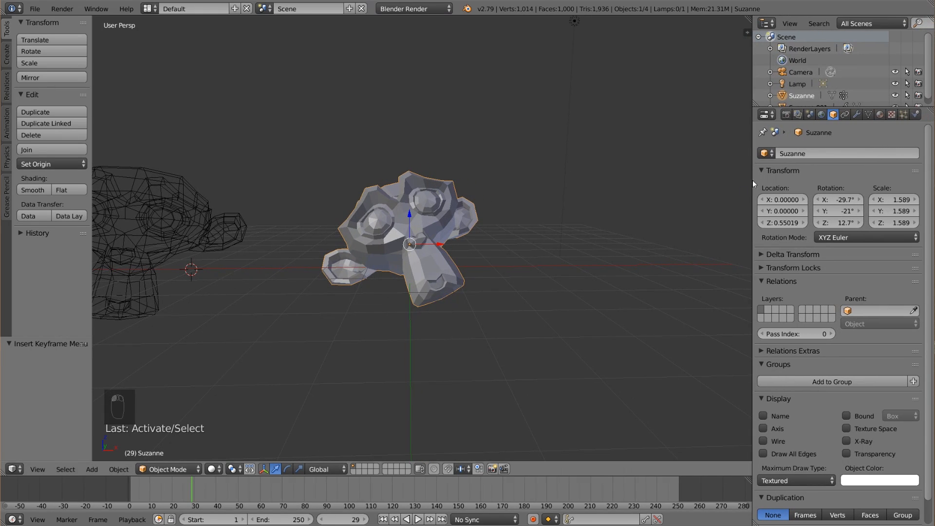
{"action": "left_click", "coordinate": [904, 114]}
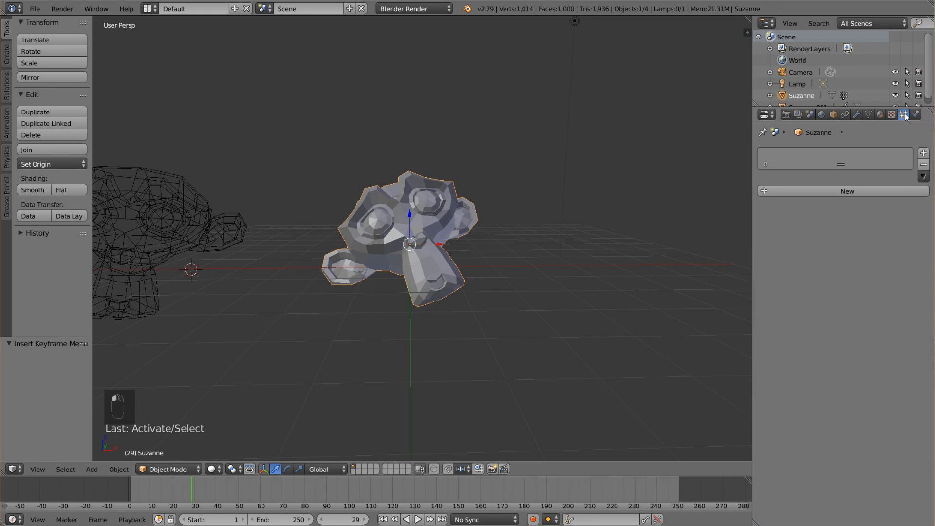
{"action": "left_click", "coordinate": [859, 191]}
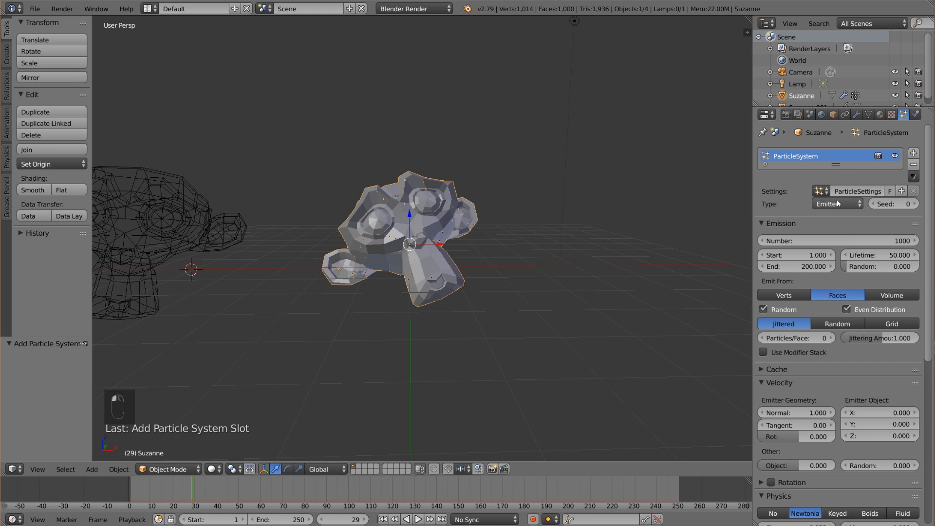
Set the particle emission's end frame to 1 and return the timeline to frame 1.
{"action": "left_click", "coordinate": [801, 266]}
{"action": "type", "text": "1"}
{"action": "key", "text": "Return"}
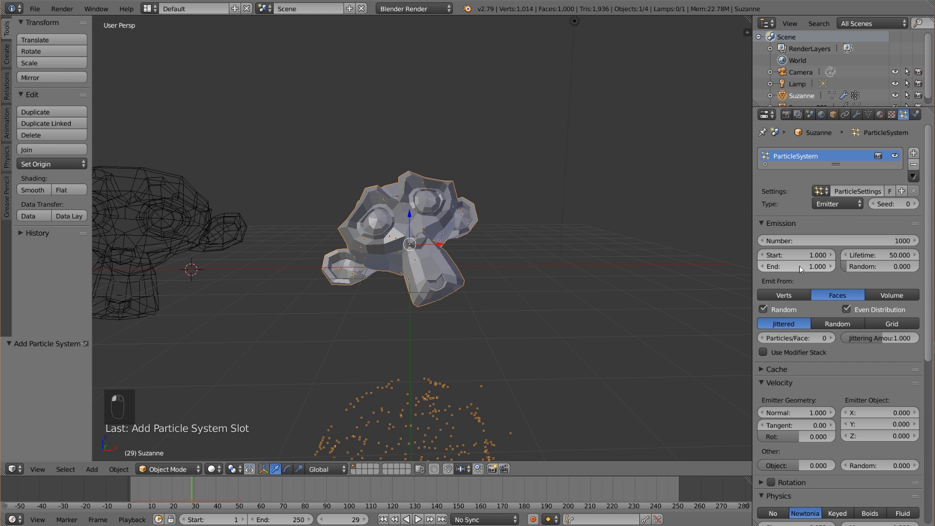
{"action": "left_click", "coordinate": [383, 520]}
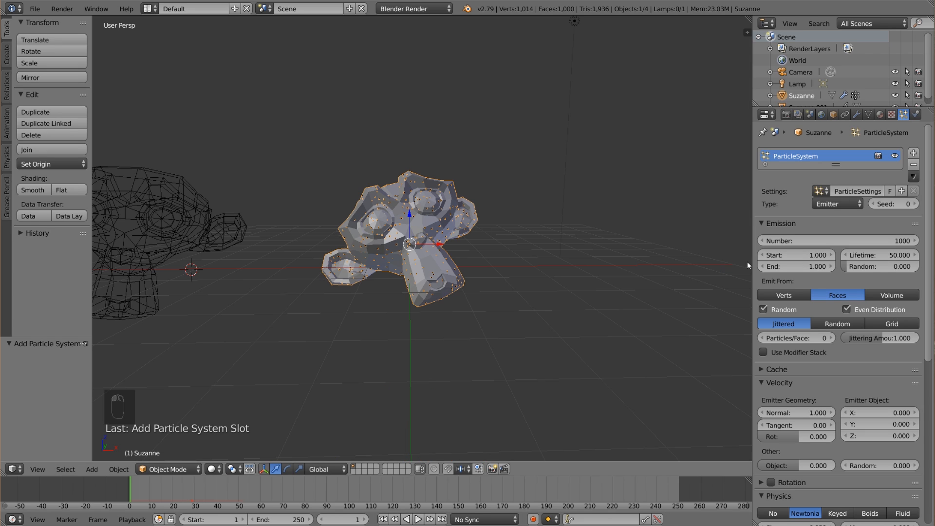
Set the particle system's Normal emitter velocity to 0.
{"action": "scroll", "coordinate": [901, 322], "scroll_direction": "down", "scroll_amount": 1}
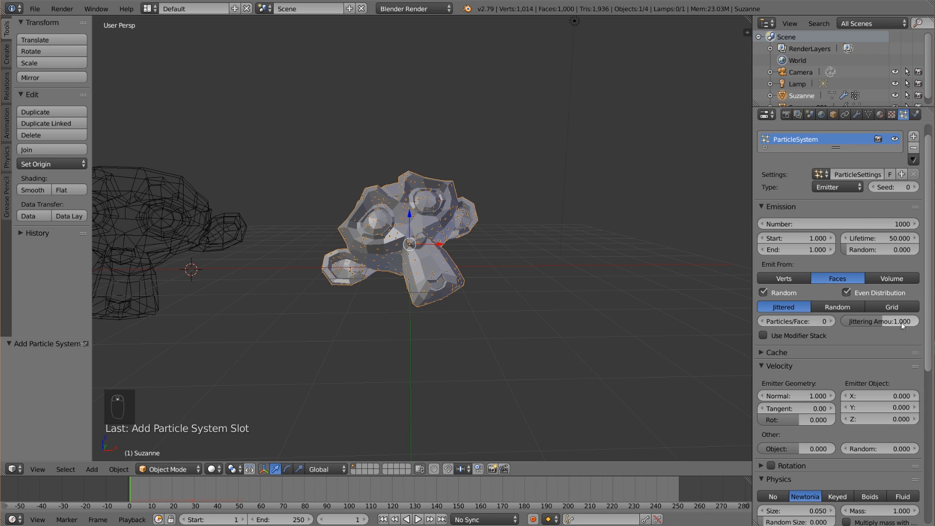
{"action": "left_click", "coordinate": [800, 398]}
{"action": "type", "text": "0"}
{"action": "key", "text": "Return"}
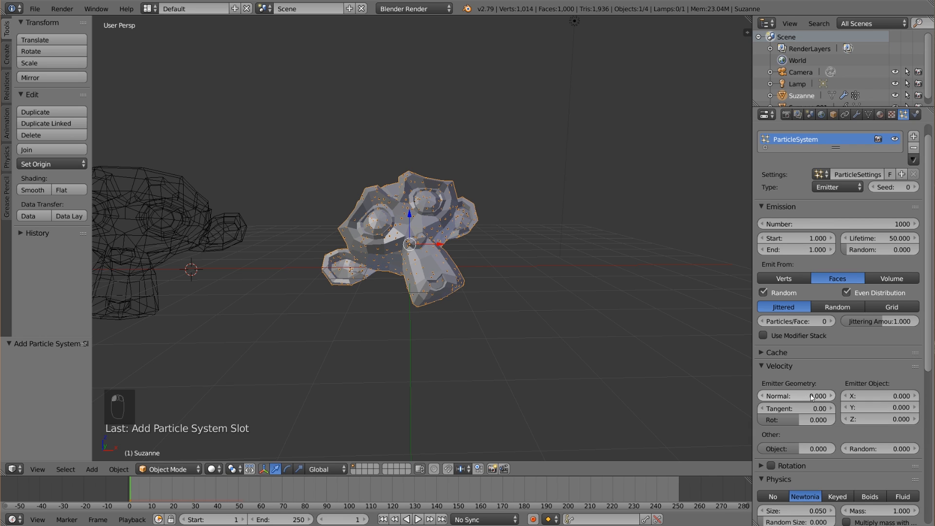
Set the particle system's Gravity field weight to 0.
{"action": "scroll", "coordinate": [828, 370], "scroll_direction": "down", "scroll_amount": 15}
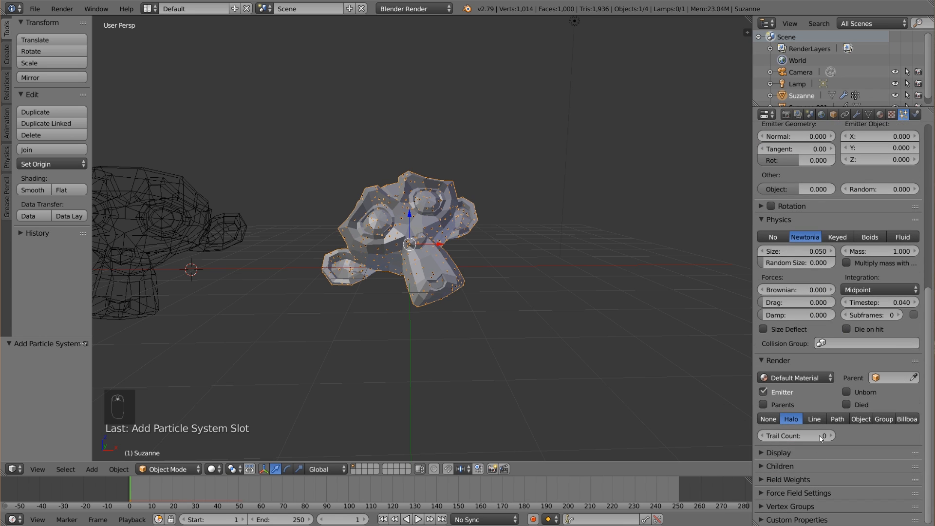
{"action": "left_click", "coordinate": [790, 480]}
{"action": "scroll", "coordinate": [827, 451], "scroll_direction": "down", "scroll_amount": 5}
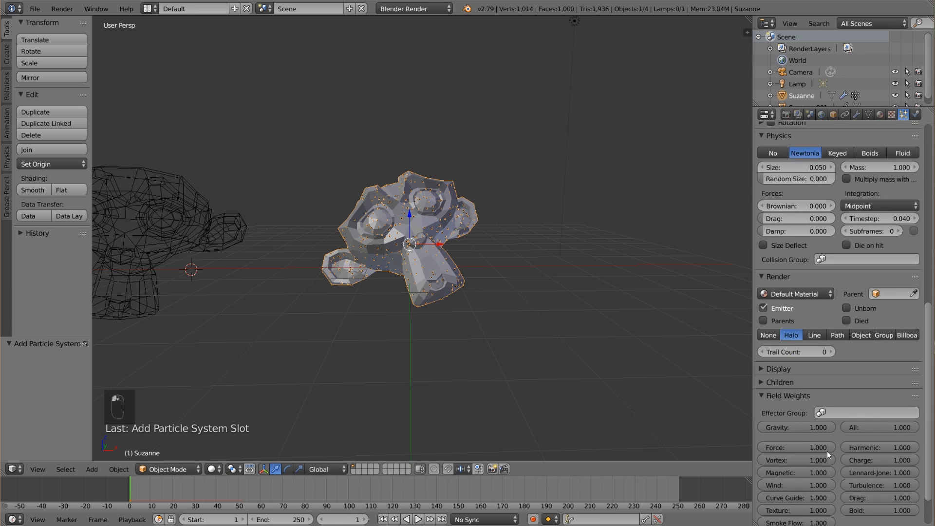
{"action": "left_click", "coordinate": [813, 426]}
{"action": "type", "text": "0"}
{"action": "key", "text": "Return"}
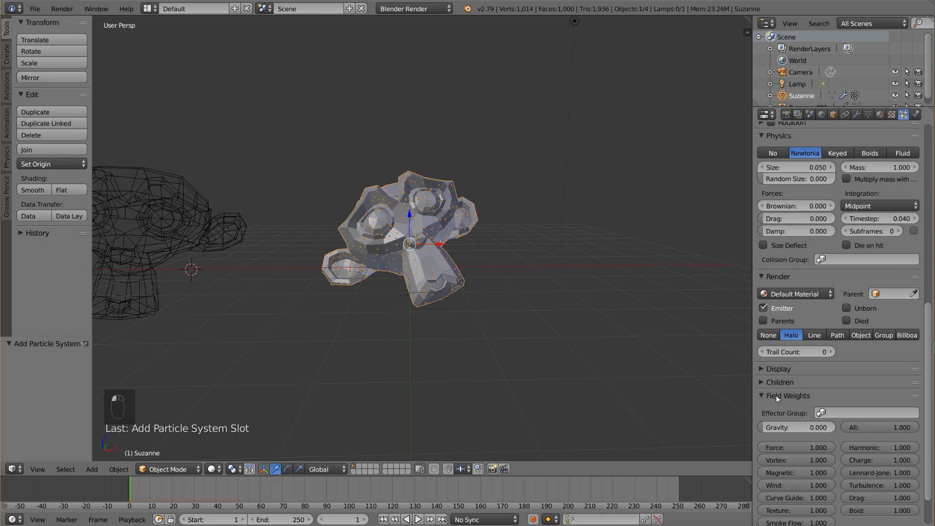
Add an Explode modifier to the solid monkey and enable its Cut Edges option.
{"action": "left_click", "coordinate": [856, 115]}
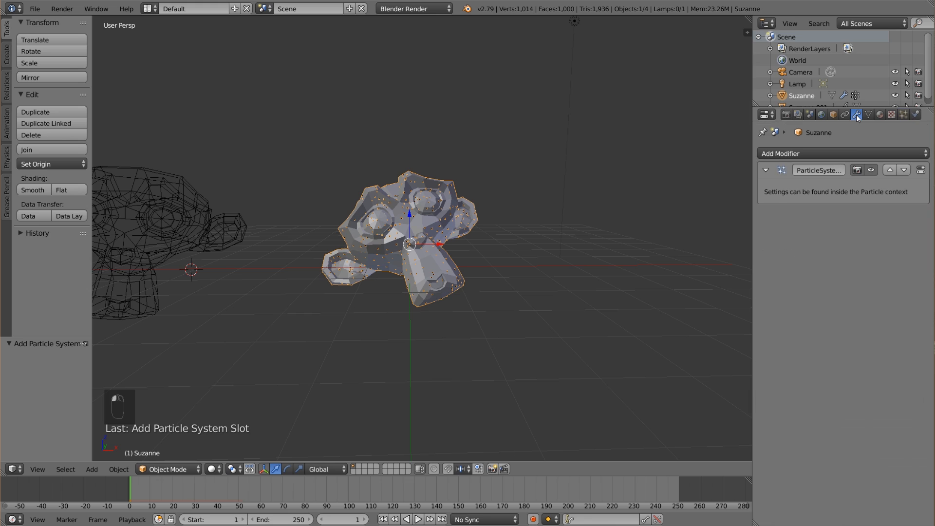
{"action": "left_click", "coordinate": [823, 153]}
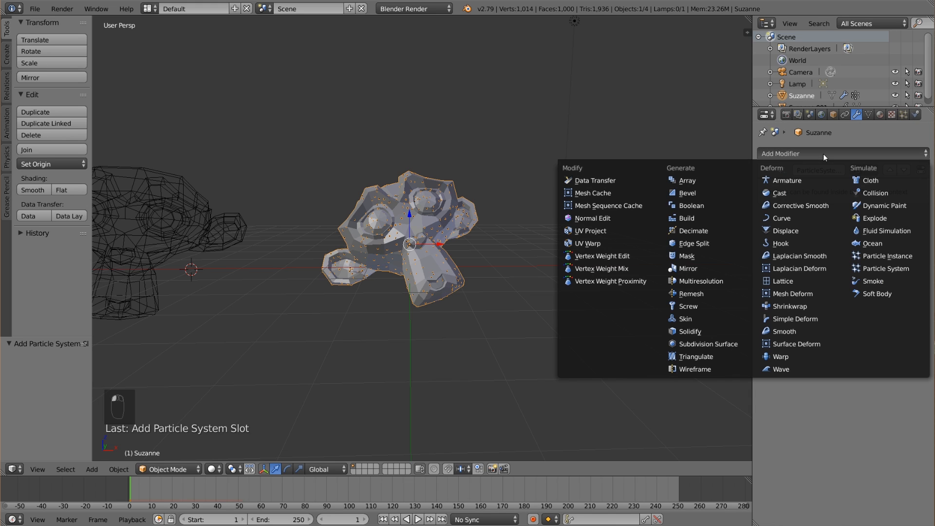
{"action": "left_click", "coordinate": [886, 217]}
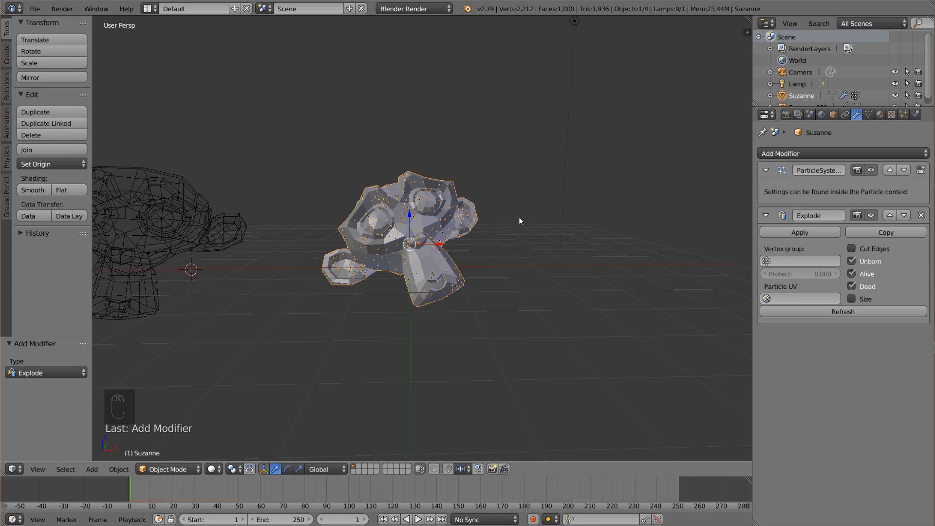
{"action": "left_click", "coordinate": [855, 249]}
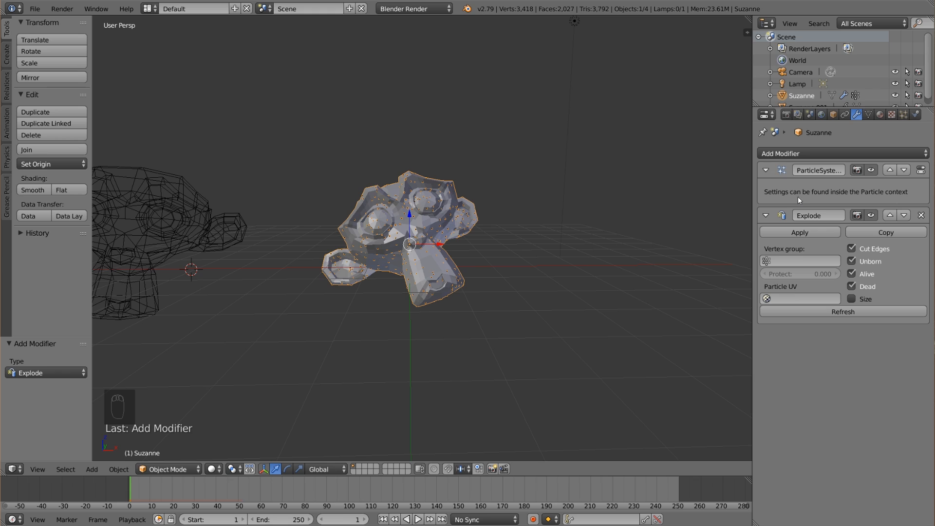
Apply the Explode modifier and remove the particle system from the solid monkey.
{"action": "left_click", "coordinate": [802, 233]}
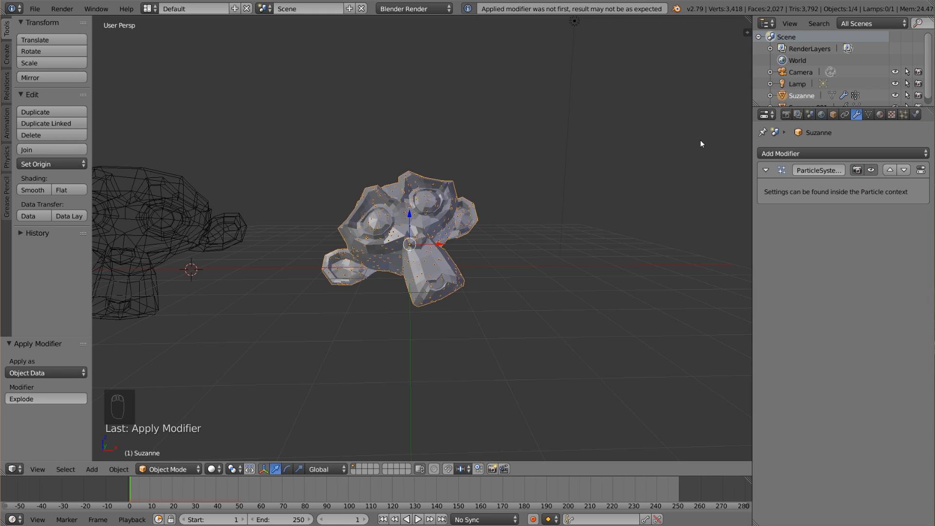
{"action": "left_click", "coordinate": [904, 114]}
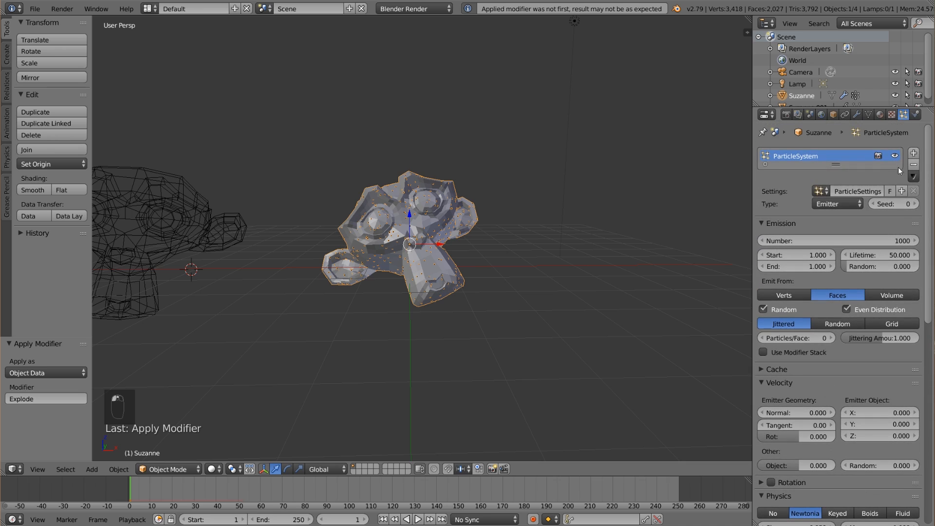
{"action": "left_click", "coordinate": [914, 165]}
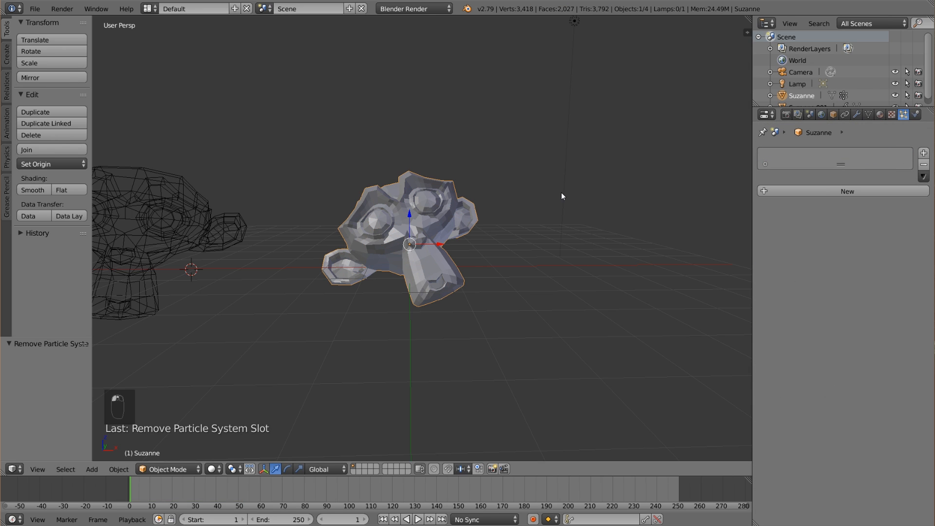
In Edit Mode with face selection, deselect everything and select two linked mesh pieces on the solid monkey's muzzle.
{"action": "key", "text": "Tab"}
{"action": "scroll", "coordinate": [505, 217], "scroll_direction": "up", "scroll_amount": 3}
{"action": "key", "text": "a"}
{"action": "key", "text": "a"}
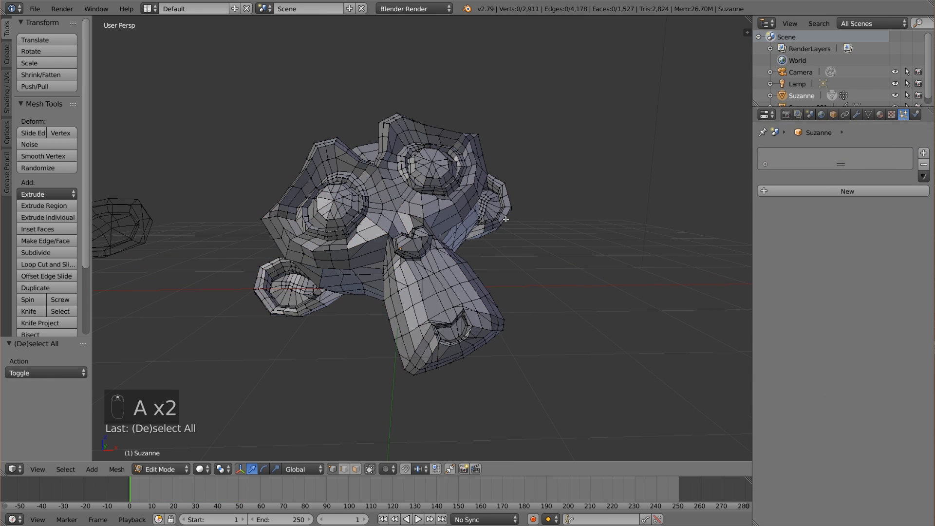
{"action": "left_click", "coordinate": [359, 469]}
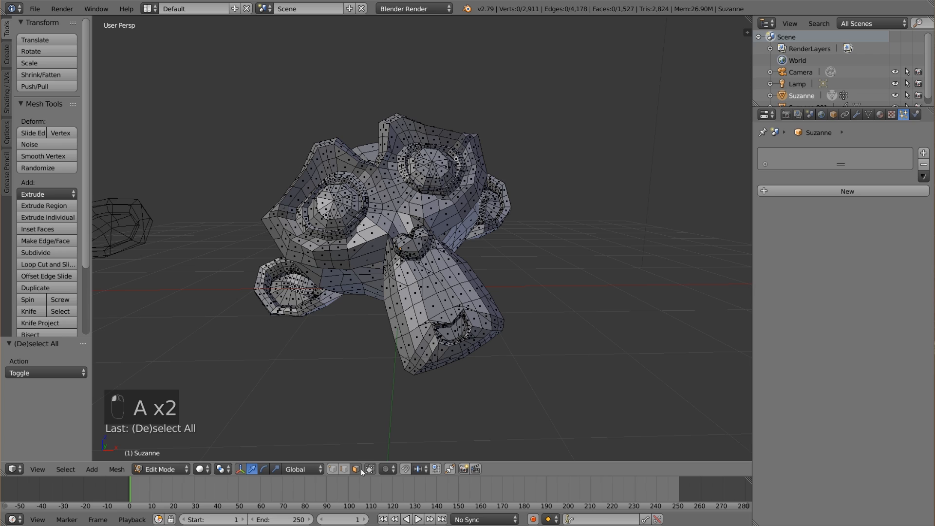
{"action": "key", "text": "l"}
Select further linked mesh pieces across the solid monkey's face, try moving them off the mesh, and cancel the move and selection.
{"action": "key", "text": "l"}
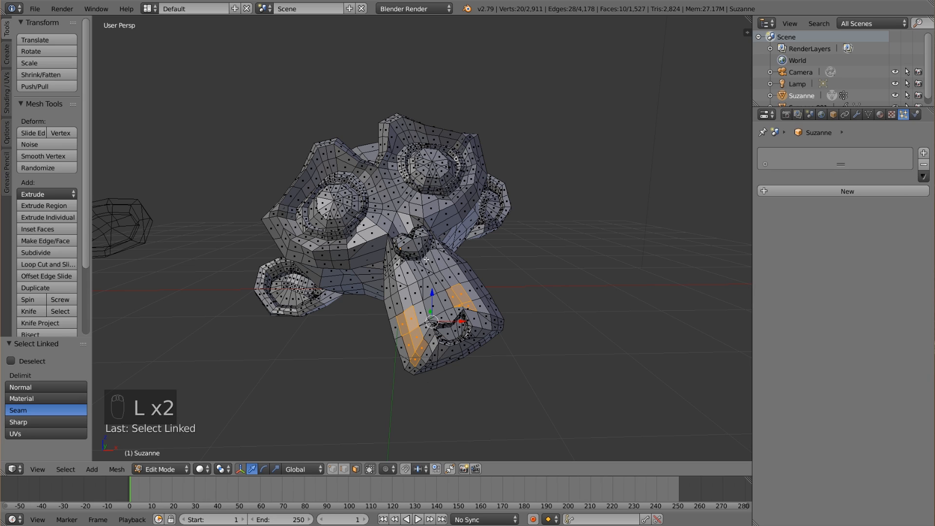
{"action": "key", "text": "l"}
{"action": "key", "text": "l"}
{"action": "key", "text": "l"}
{"action": "key", "text": "l"}
{"action": "key", "text": "l"}
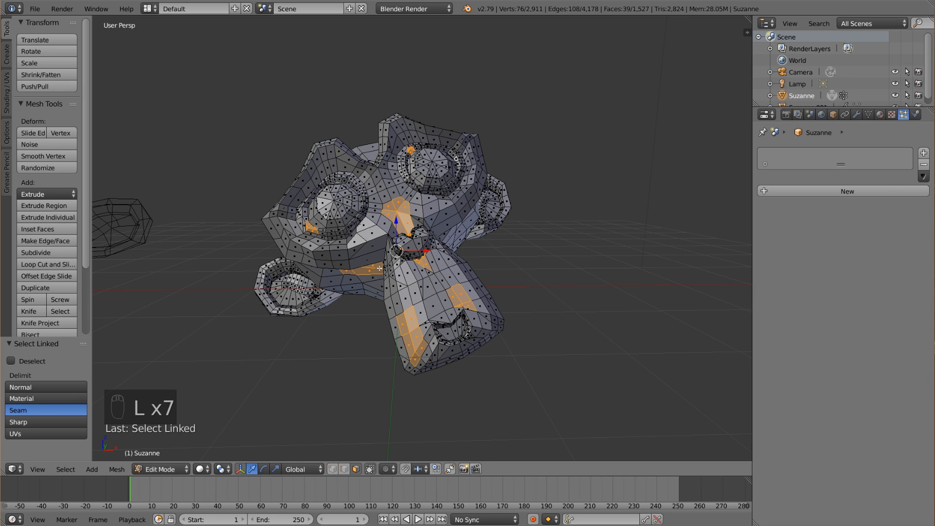
{"action": "key", "text": "l"}
{"action": "key", "text": "l"}
{"action": "key", "text": "g"}
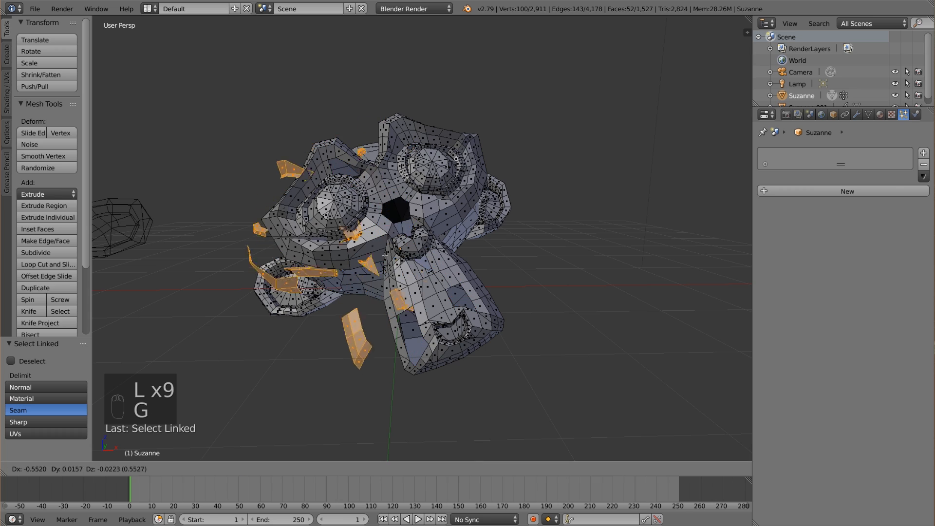
{"action": "right_click", "coordinate": [426, 226]}
{"action": "key", "text": "a"}
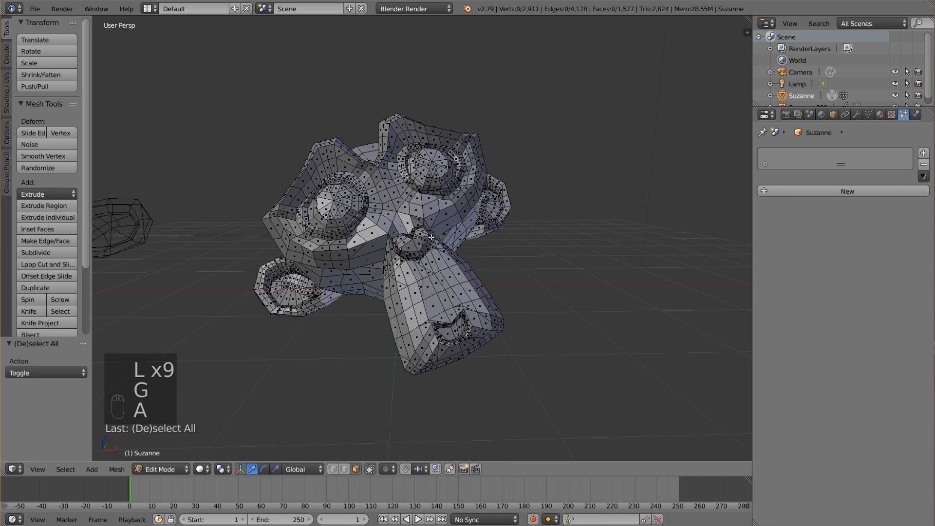
Leave Edit Mode and add a Vertex Weight Proximity modifier to the solid monkey.
{"action": "key", "text": "Tab"}
{"action": "scroll", "coordinate": [431, 240], "scroll_direction": "down", "scroll_amount": 3}
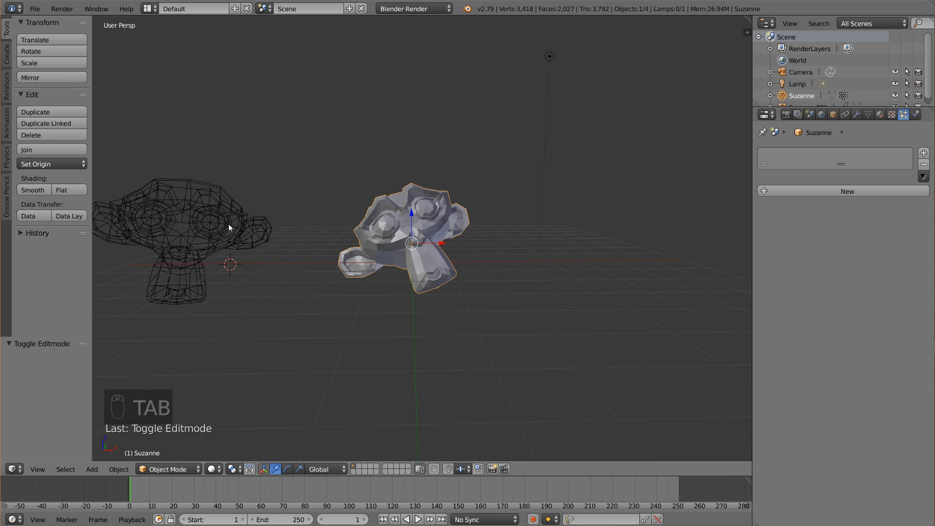
{"action": "left_click", "coordinate": [857, 115]}
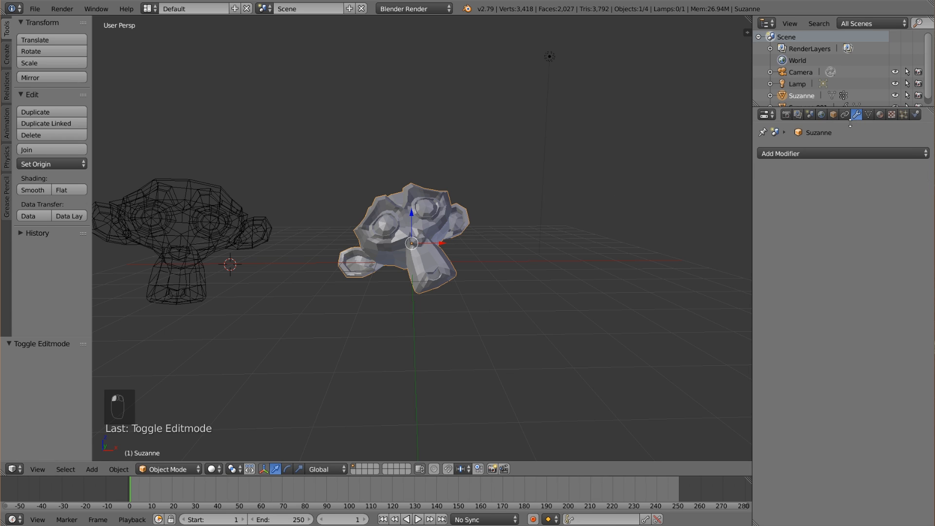
{"action": "left_click", "coordinate": [814, 154]}
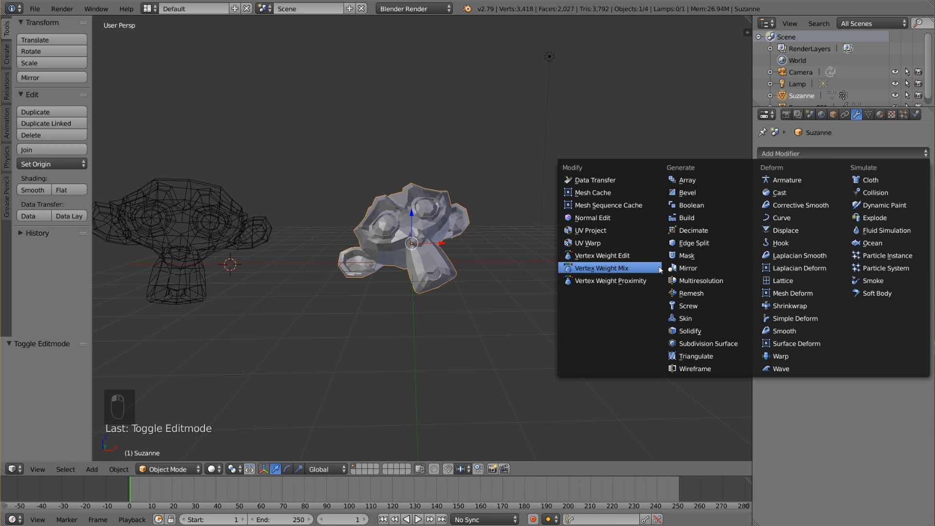
{"action": "left_click", "coordinate": [642, 281]}
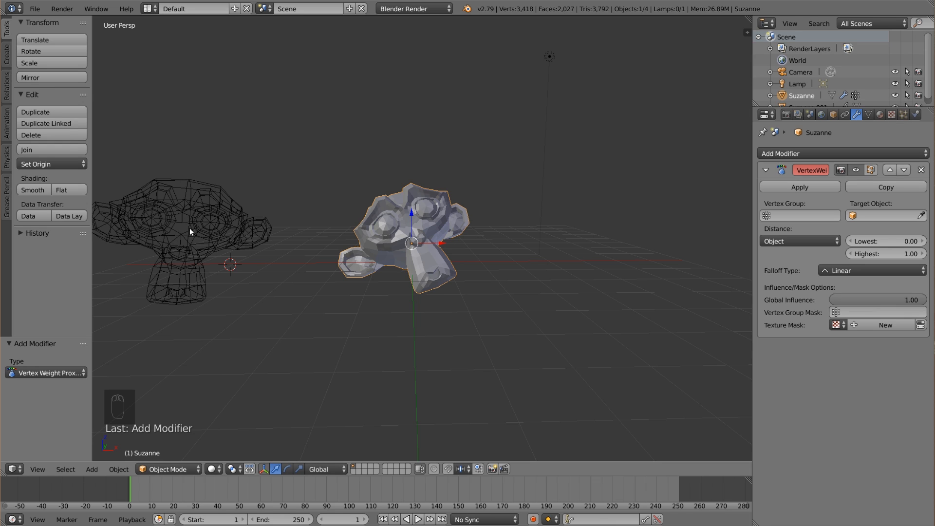
Set the proximity modifier's vertex group to Group and its target object to the wireframe monkey, Suzanne.001.
{"action": "left_click", "coordinate": [801, 215]}
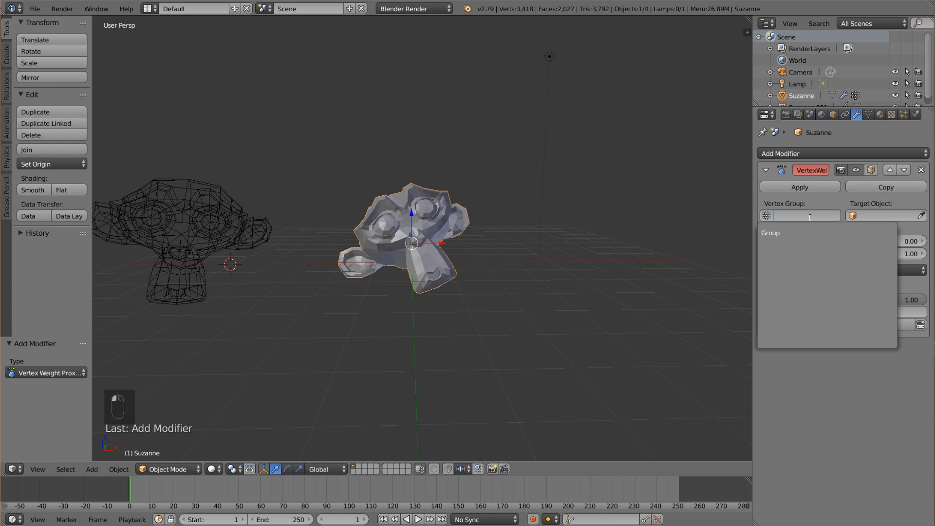
{"action": "left_click", "coordinate": [800, 233]}
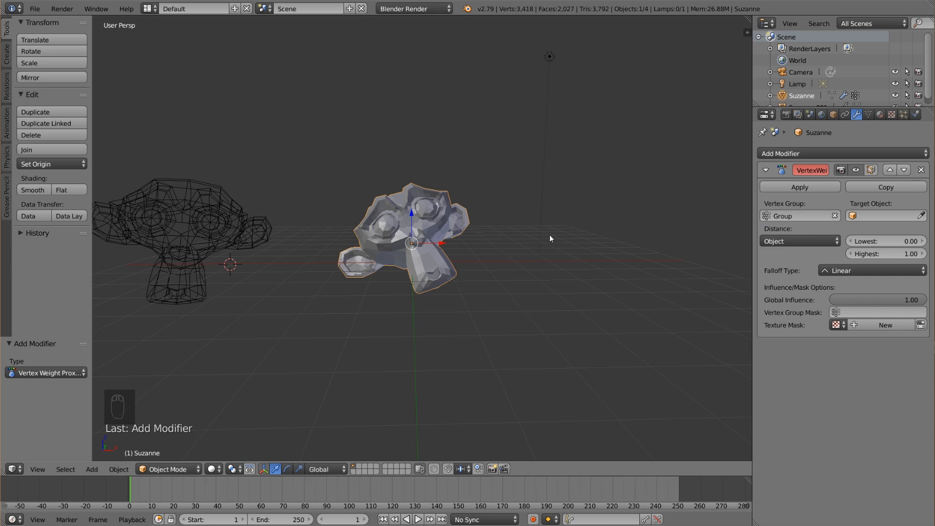
{"action": "left_click", "coordinate": [871, 213]}
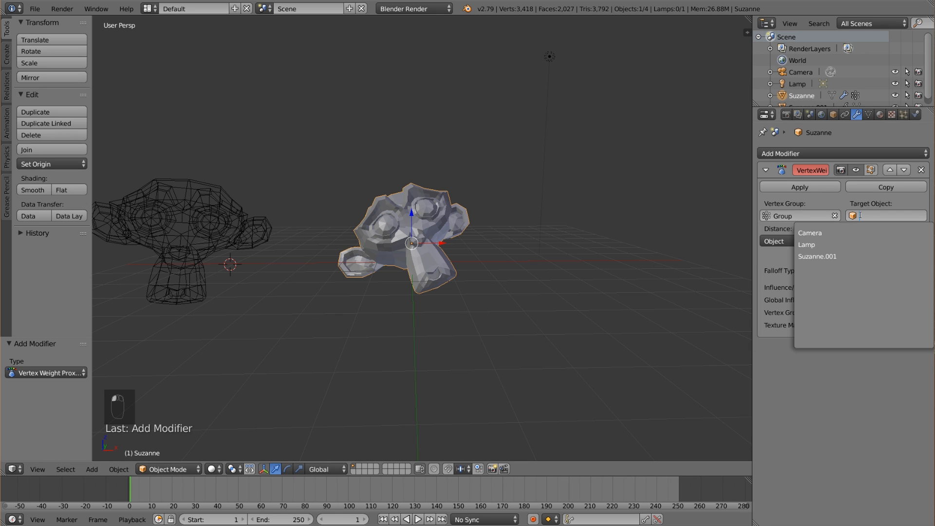
{"action": "left_click", "coordinate": [848, 257]}
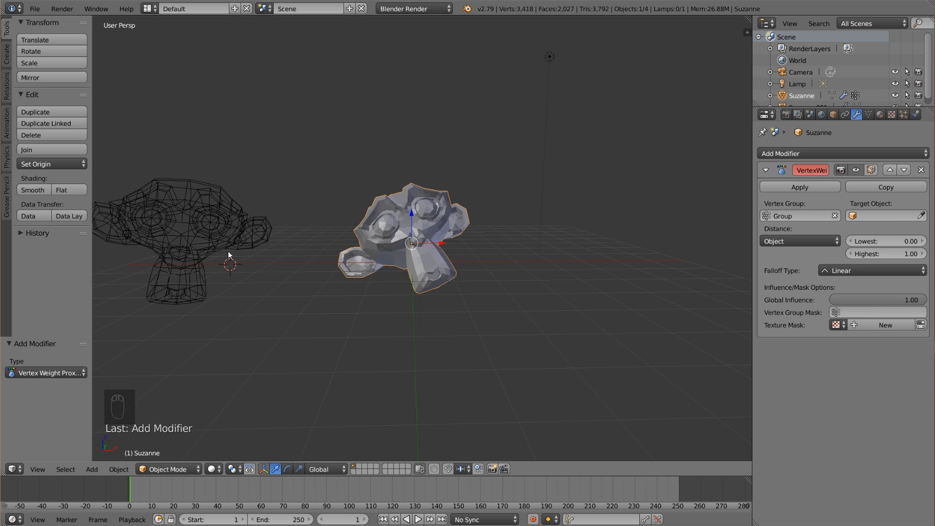
{"action": "right_click", "coordinate": [194, 244]}
{"action": "right_click", "coordinate": [373, 253]}
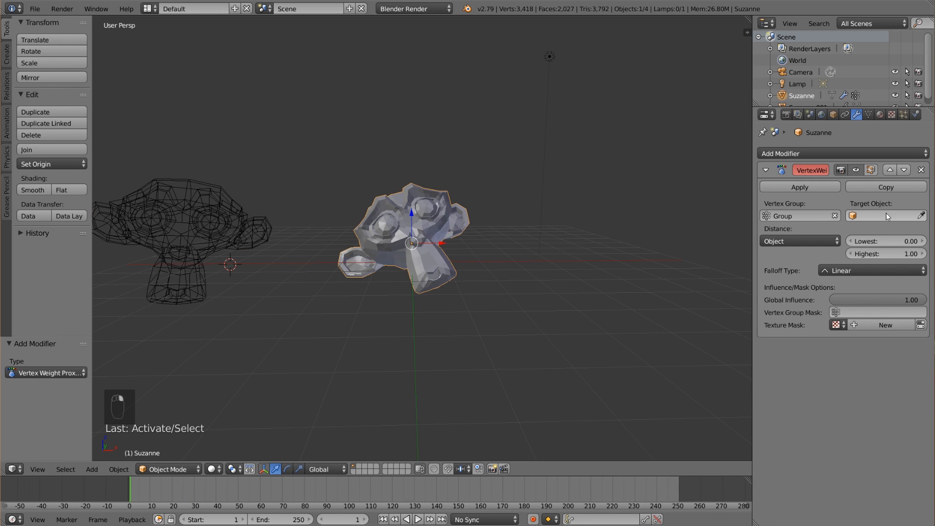
{"action": "left_click", "coordinate": [872, 216]}
{"action": "key", "text": "Return"}
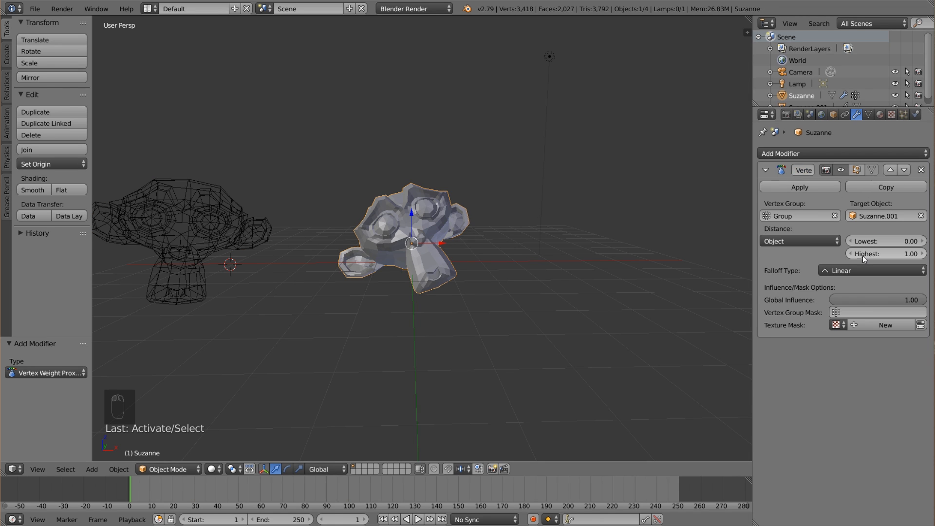
Set the solid monkey's proximity distance to Geometry measured by Face, with the Smooth falloff type.
{"action": "right_click", "coordinate": [225, 233]}
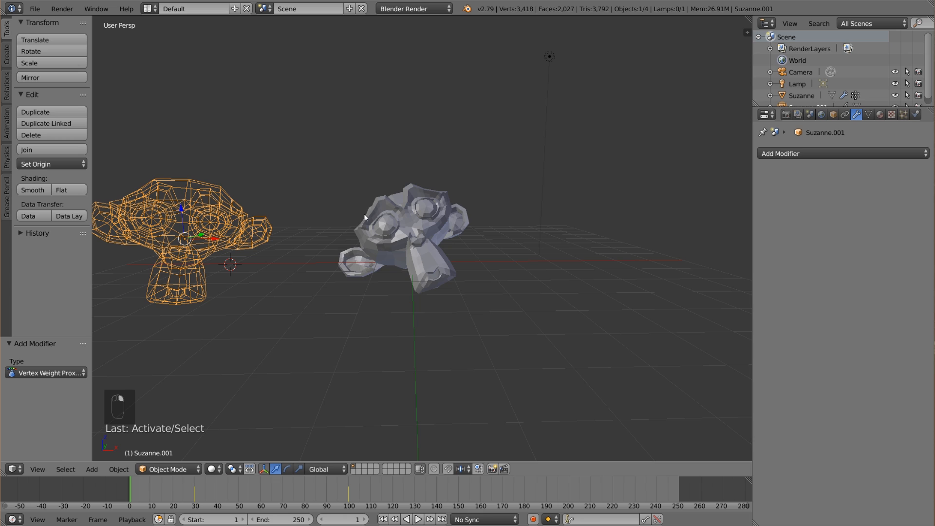
{"action": "right_click", "coordinate": [393, 232]}
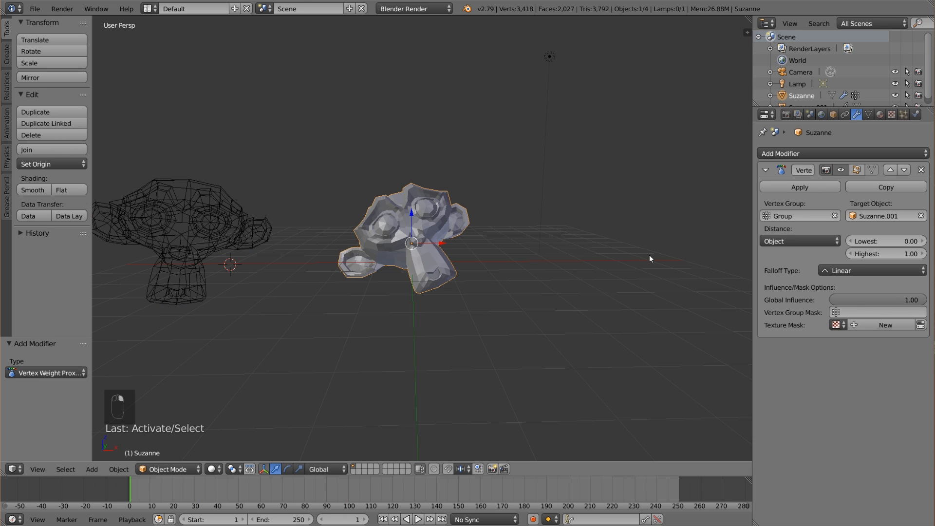
{"action": "left_click", "coordinate": [798, 241]}
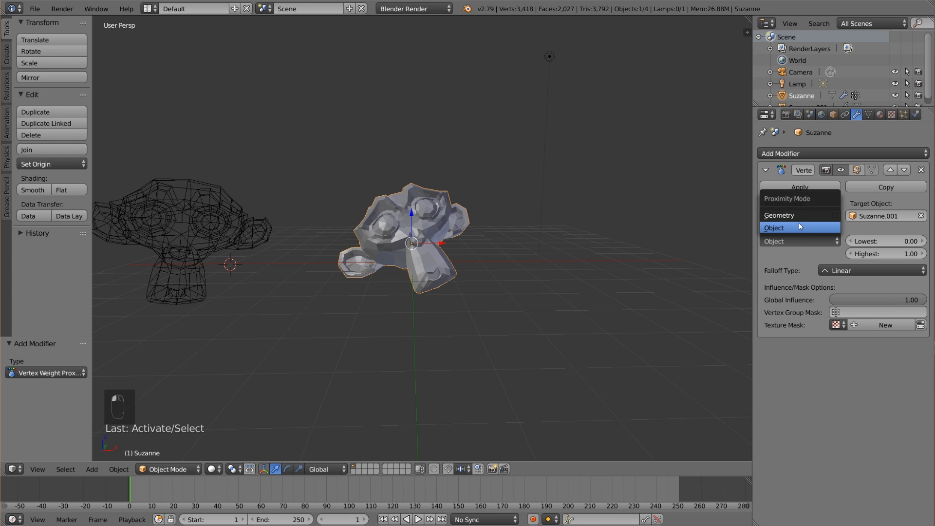
{"action": "left_click", "coordinate": [800, 215]}
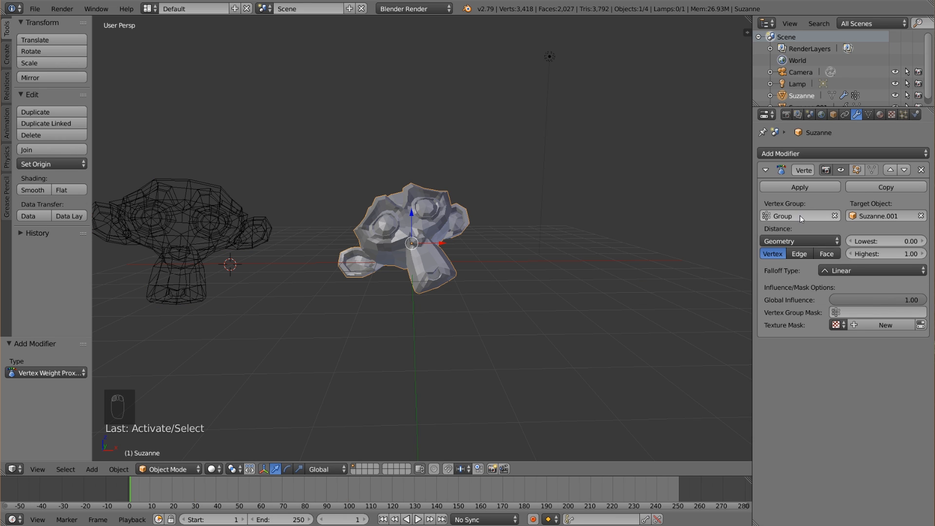
{"action": "left_click", "coordinate": [823, 255]}
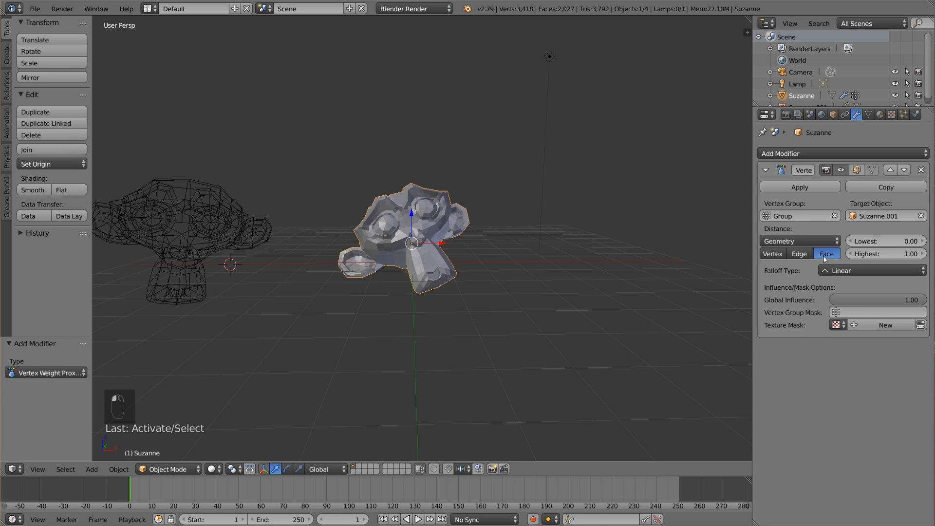
{"action": "left_click", "coordinate": [872, 271]}
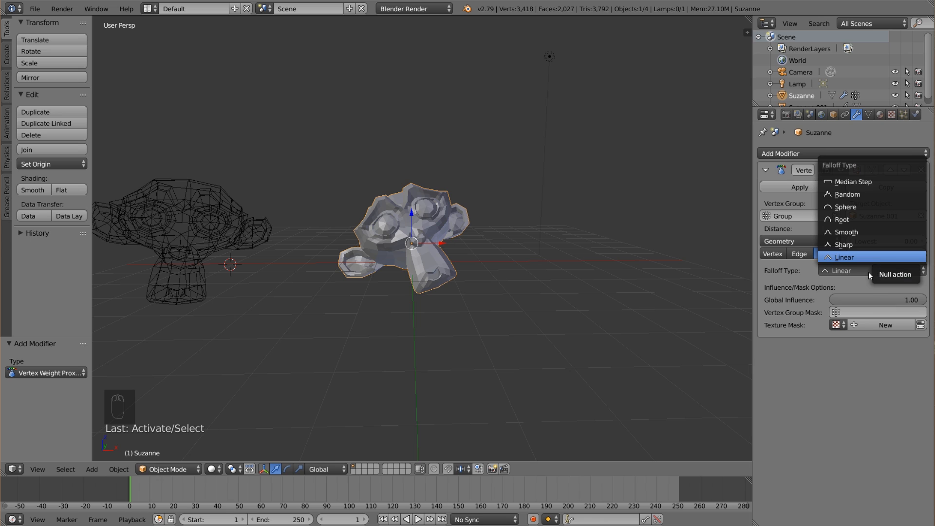
{"action": "left_click", "coordinate": [872, 233]}
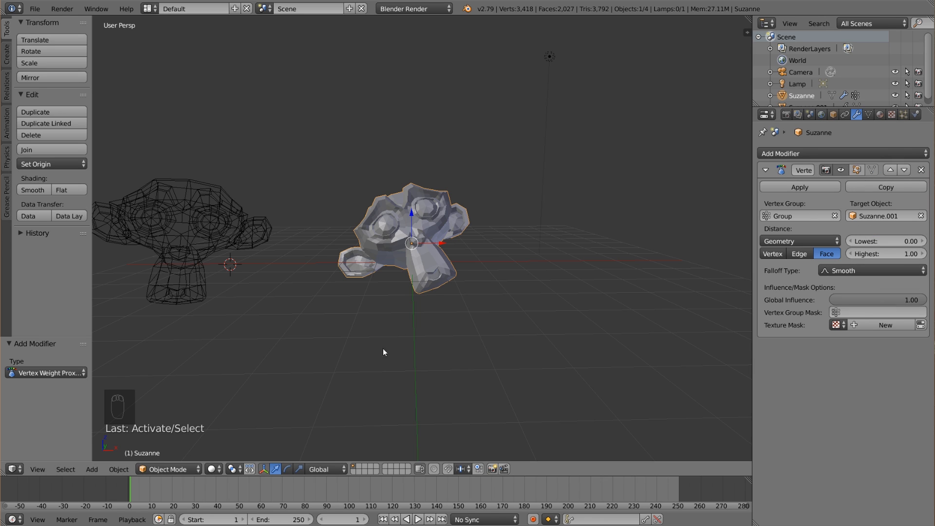
Switch to Weight Paint mode and scrub the animation to frame 100 to examine how the proximity weights change.
{"action": "left_click", "coordinate": [171, 469]}
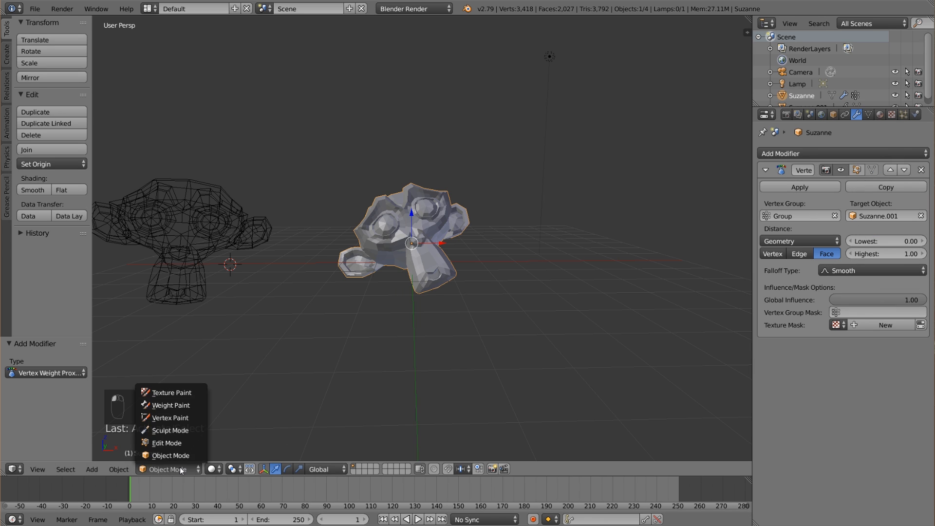
{"action": "left_click", "coordinate": [189, 410]}
{"action": "mouse_move", "coordinate": [166, 495]}
{"action": "left_mouse_down"}
{"action": "mouse_move", "coordinate": [313, 491]}
{"action": "mouse_move", "coordinate": [296, 487]}
{"action": "mouse_move", "coordinate": [306, 487]}
{"action": "left_mouse_up"}
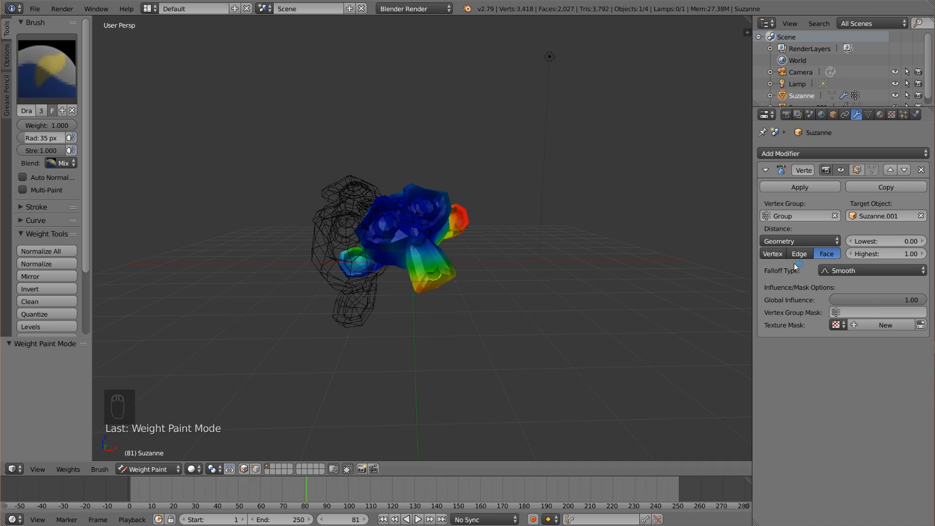
{"action": "mouse_move", "coordinate": [882, 242]}
{"action": "left_mouse_down"}
{"action": "mouse_move", "coordinate": [901, 242]}
{"action": "mouse_move", "coordinate": [880, 242]}
{"action": "left_mouse_up"}
{"action": "left_click_drag", "start_coordinate": [311, 488], "coordinate": [328, 489]}
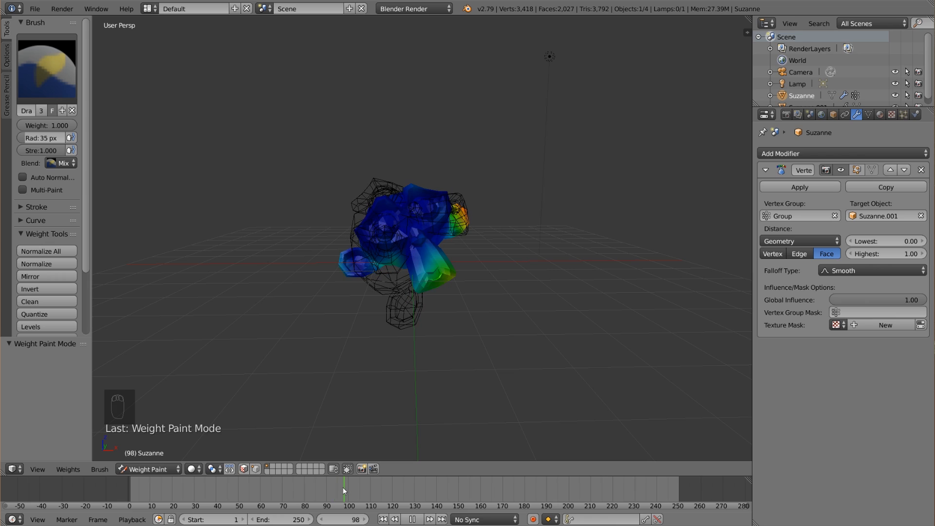
{"action": "key", "text": "alt+a"}
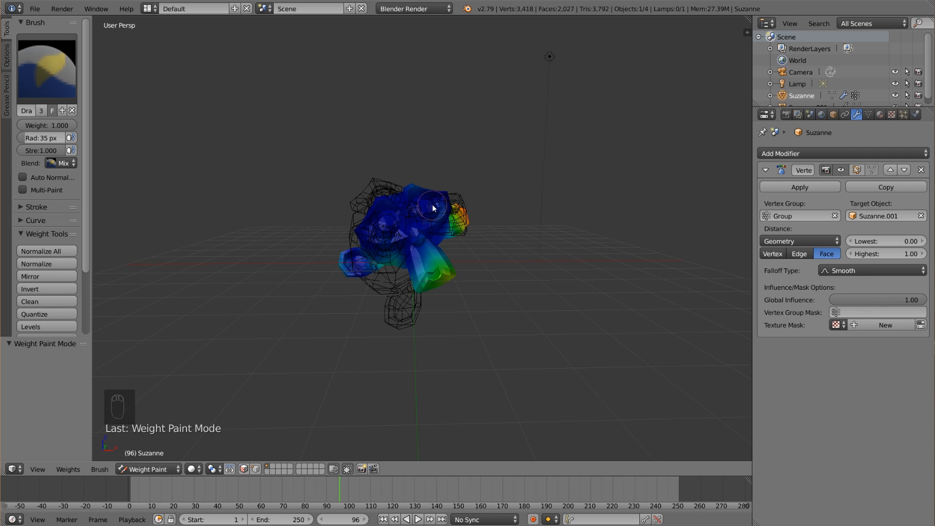
{"action": "key", "text": "alt+a"}
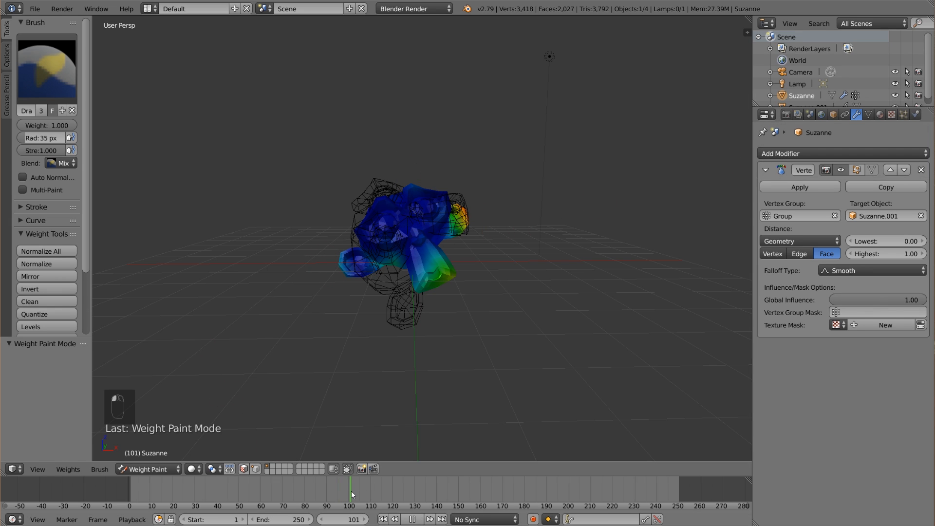
{"action": "left_click_drag", "start_coordinate": [350, 491], "coordinate": [349, 491]}
Tune the proximity modifier's range to Lowest 1.20 and Highest 1.40, comparing the weights at different frames.
{"action": "left_click", "coordinate": [896, 254]}
{"action": "left_click_drag", "start_coordinate": [897, 254], "coordinate": [907, 253]}
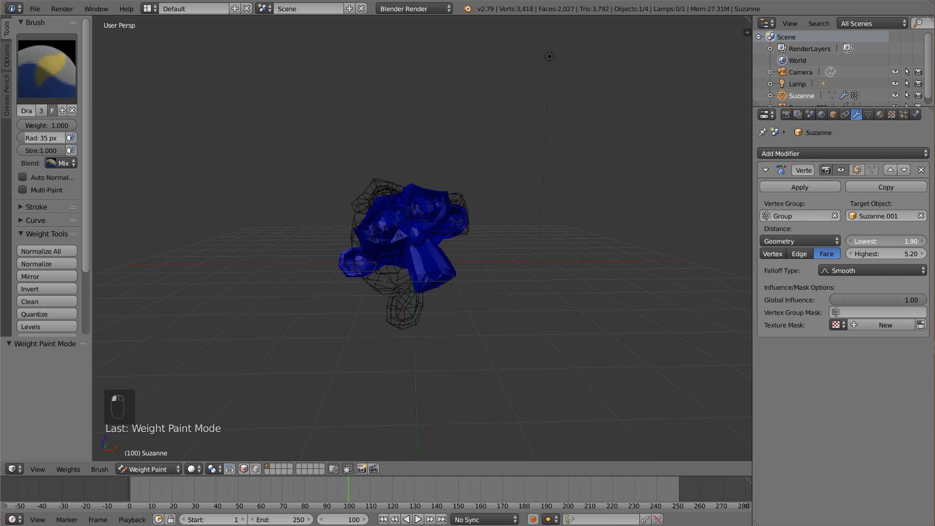
{"action": "mouse_move", "coordinate": [902, 241]}
{"action": "left_mouse_down"}
{"action": "mouse_move", "coordinate": [893, 254]}
{"action": "mouse_move", "coordinate": [899, 242]}
{"action": "left_mouse_up"}
{"action": "left_click_drag", "start_coordinate": [341, 497], "coordinate": [268, 497]}
{"action": "left_click_drag", "start_coordinate": [892, 254], "coordinate": [887, 242]}
{"action": "left_click_drag", "start_coordinate": [214, 499], "coordinate": [192, 483]}
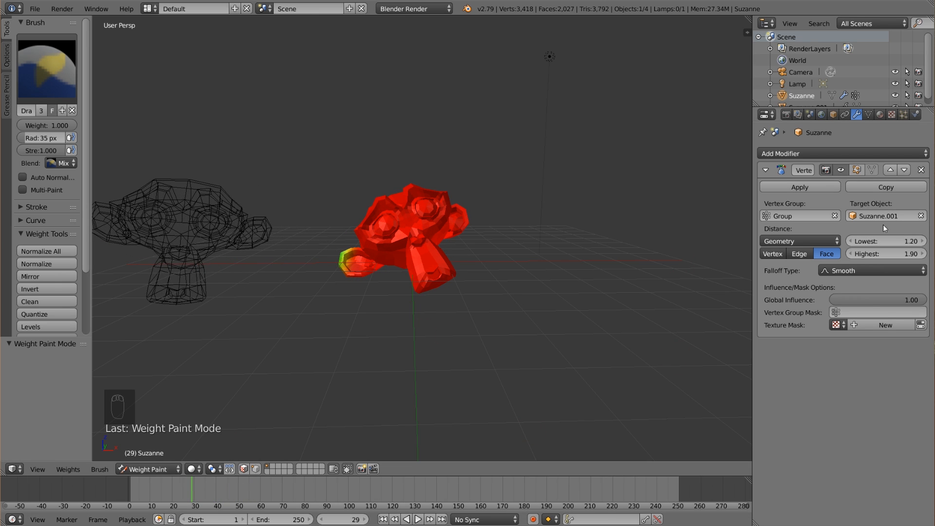
{"action": "left_click_drag", "start_coordinate": [898, 239], "coordinate": [881, 253]}
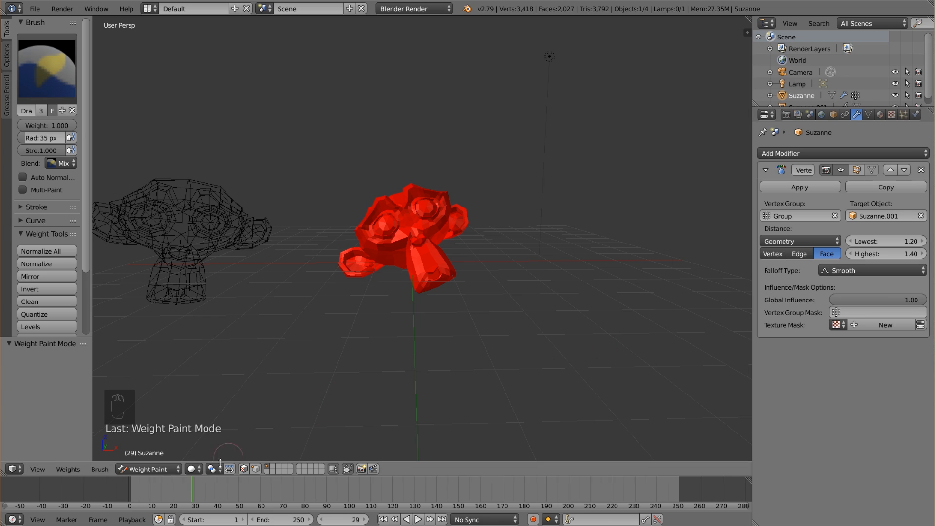
Scrub and play the animation to check the weight change, return to frame 30 and switch back to Object Mode.
{"action": "key", "text": "alt+a"}
{"action": "left_click_drag", "start_coordinate": [220, 495], "coordinate": [193, 488]}
{"action": "key", "text": "alt+a"}
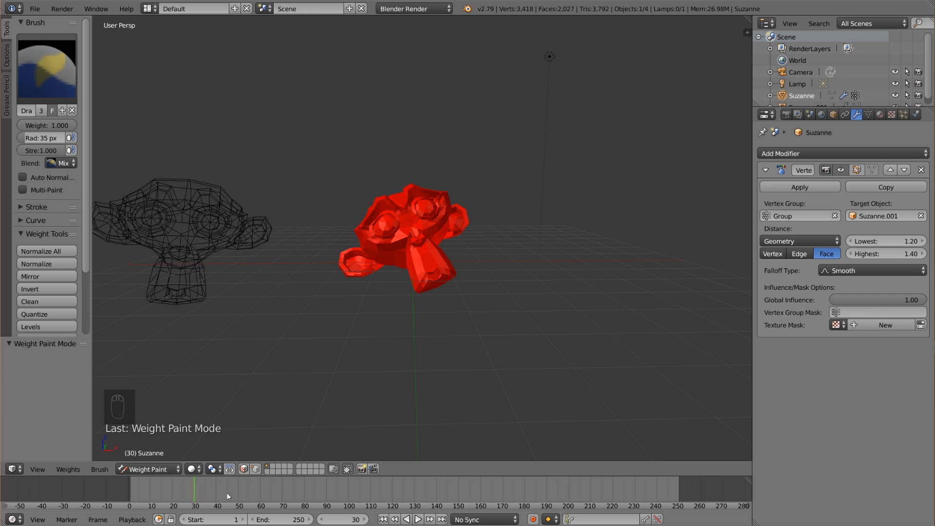
{"action": "left_click", "coordinate": [147, 469]}
{"action": "left_click", "coordinate": [157, 452]}
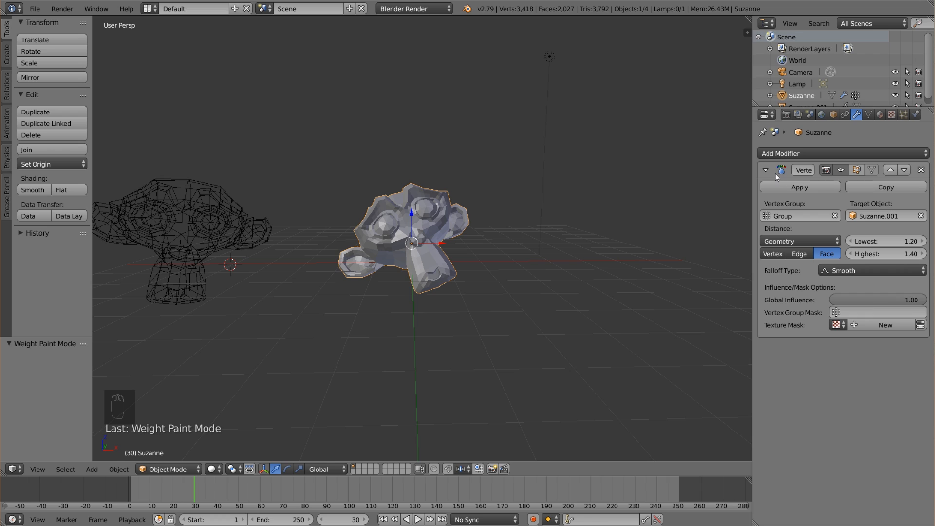
Enable Cloth physics on the solid monkey and apply the Silk preset.
{"action": "left_click", "coordinate": [915, 114]}
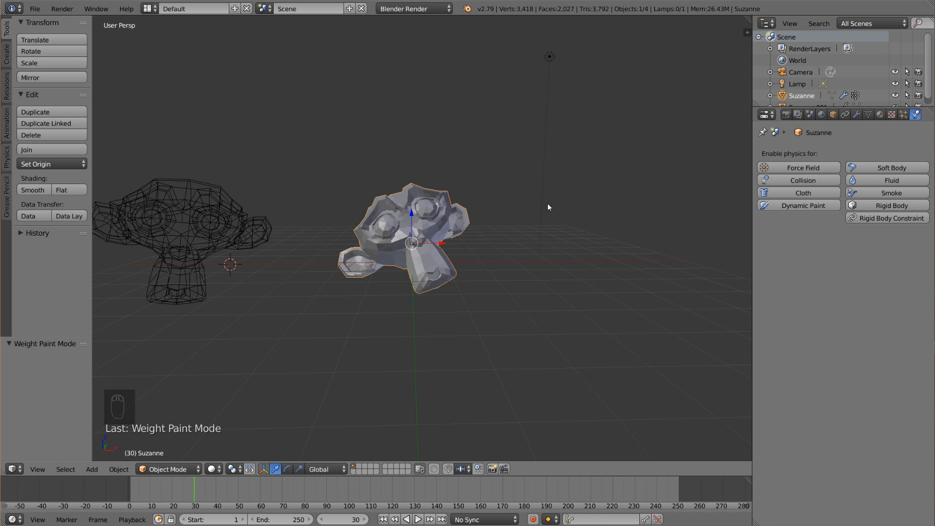
{"action": "left_click", "coordinate": [804, 192]}
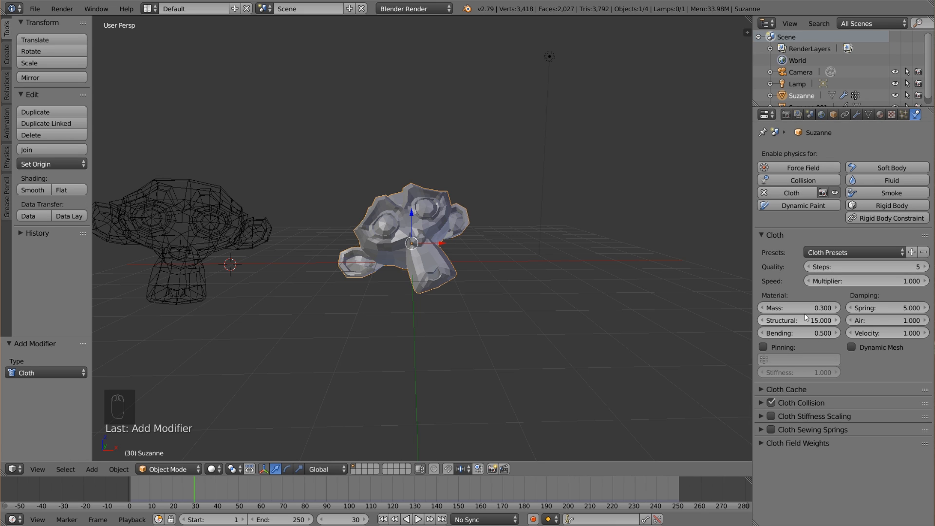
{"action": "left_click", "coordinate": [853, 252]}
{"action": "left_click", "coordinate": [855, 313]}
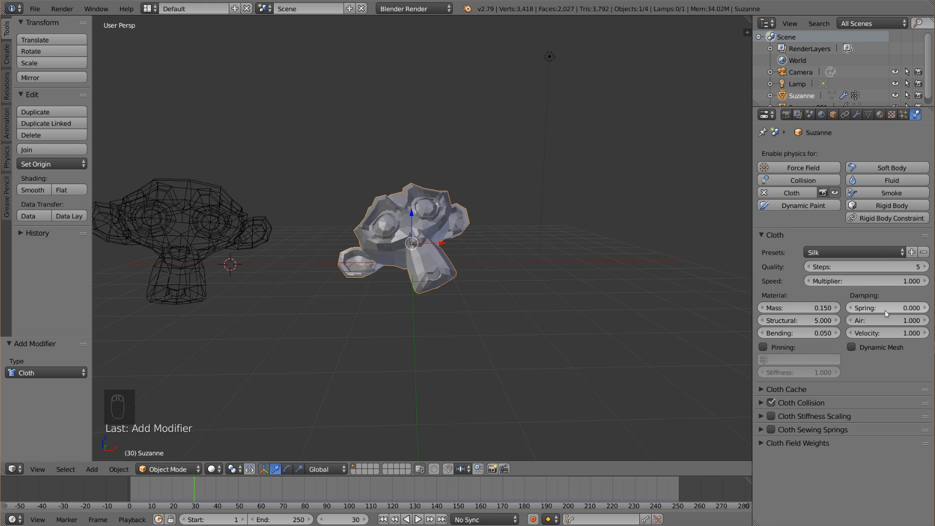
Set the cloth material's structural stiffness to 3 and its mass to 0.1.
{"action": "left_click", "coordinate": [811, 321]}
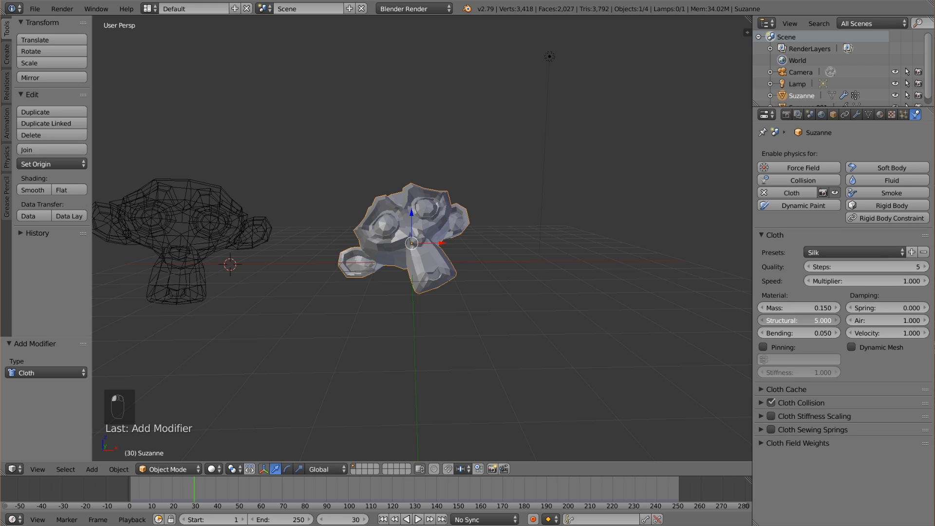
{"action": "type", "text": "3"}
{"action": "key", "text": "Return"}
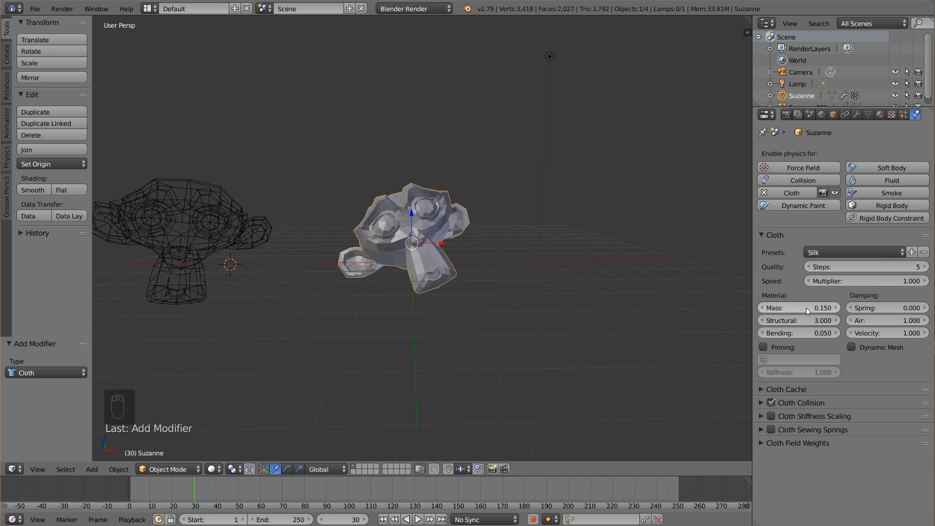
{"action": "left_click", "coordinate": [805, 308]}
{"action": "type", "text": ".15"}
{"action": "key", "text": "Return"}
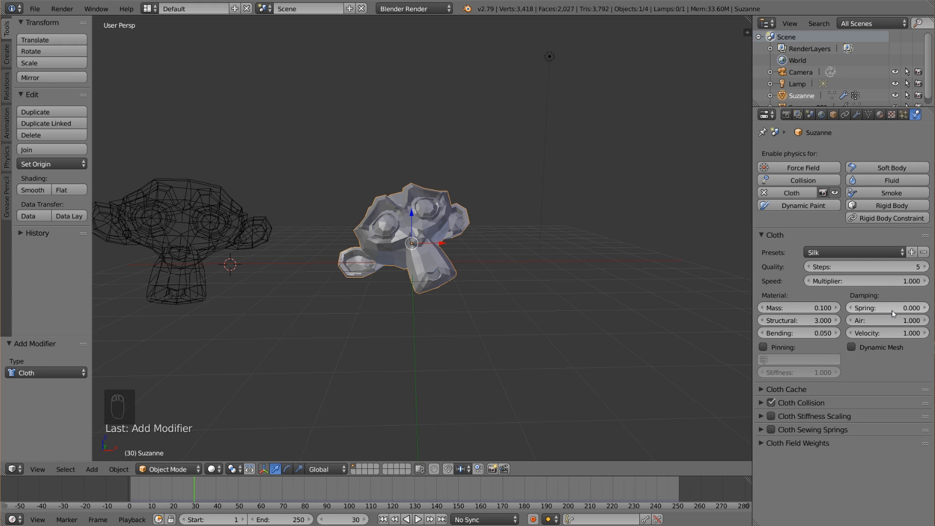
Set the air damping of the solid monkey's cloth to 2.
{"action": "left_click", "coordinate": [896, 321]}
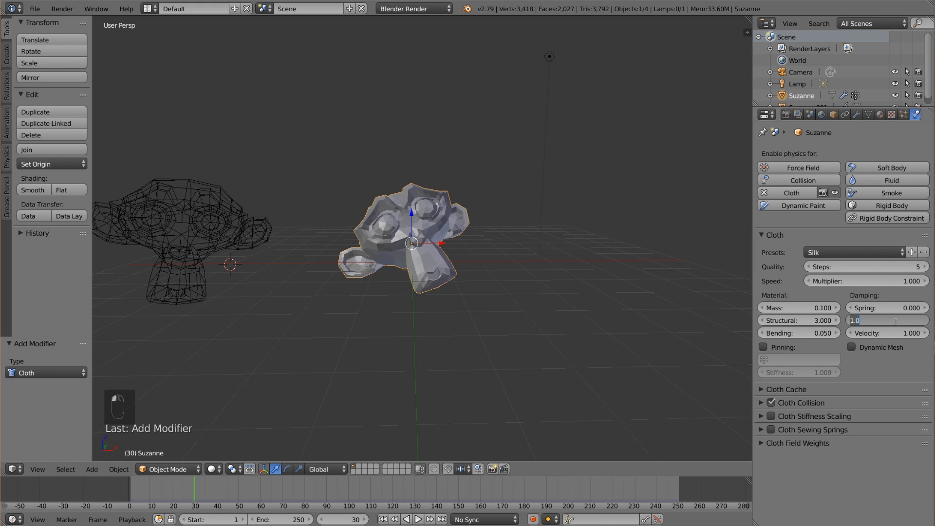
{"action": "key", "text": "Return"}
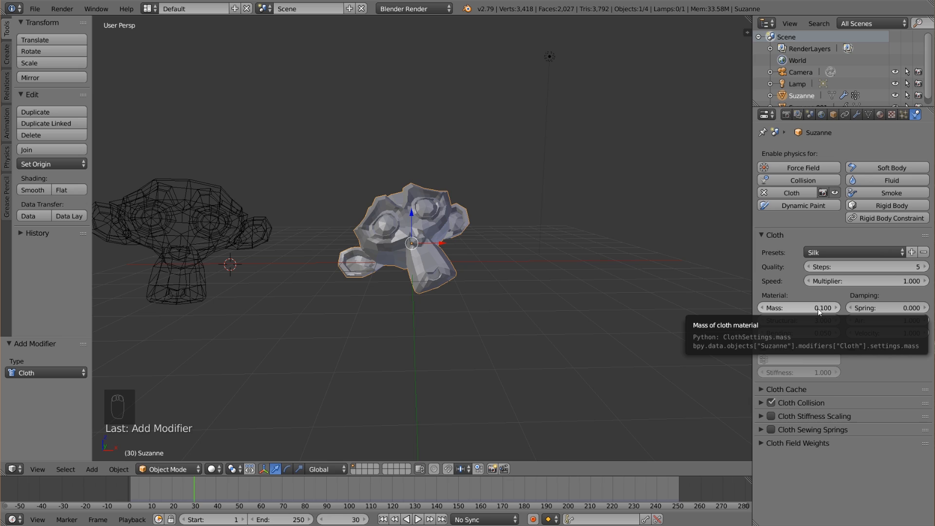
{"action": "left_click", "coordinate": [886, 320]}
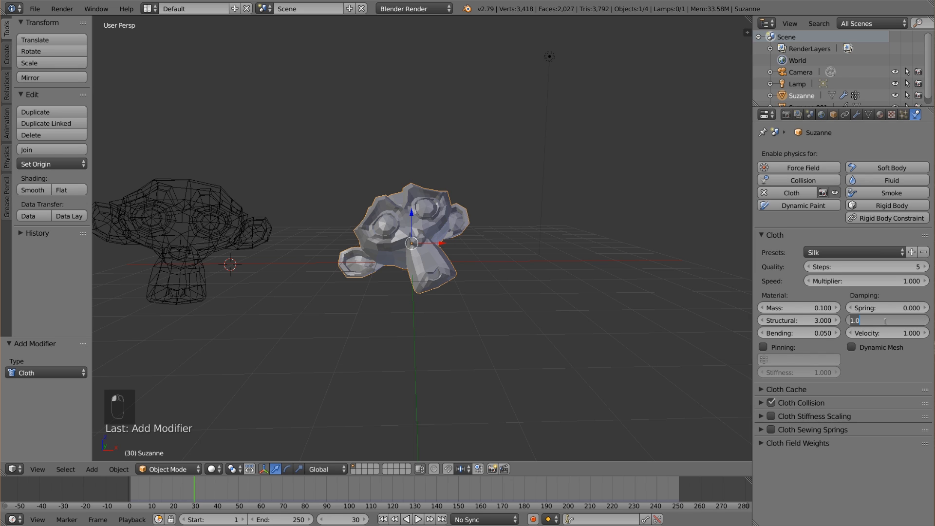
{"action": "type", "text": "2"}
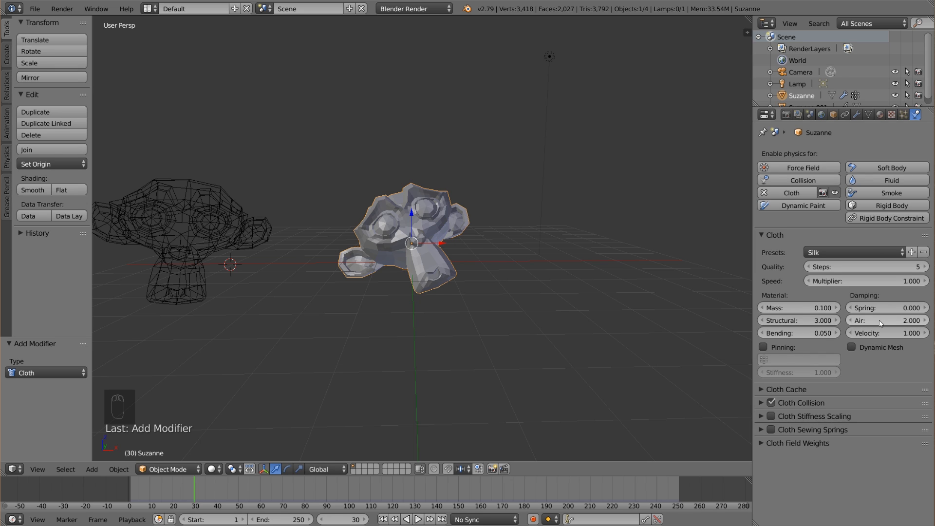
{"action": "key", "text": "Return"}
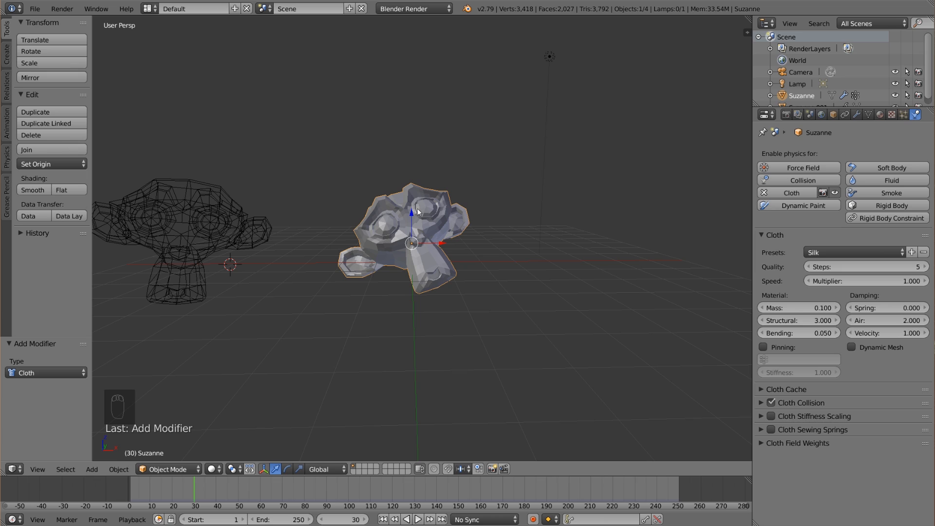
Add a Wind force field beside the solid monkey's chin and trackball-rotate it so it points toward the monkey.
{"action": "middle_click_drag", "start_coordinate": [496, 274], "coordinate": [509, 271]}
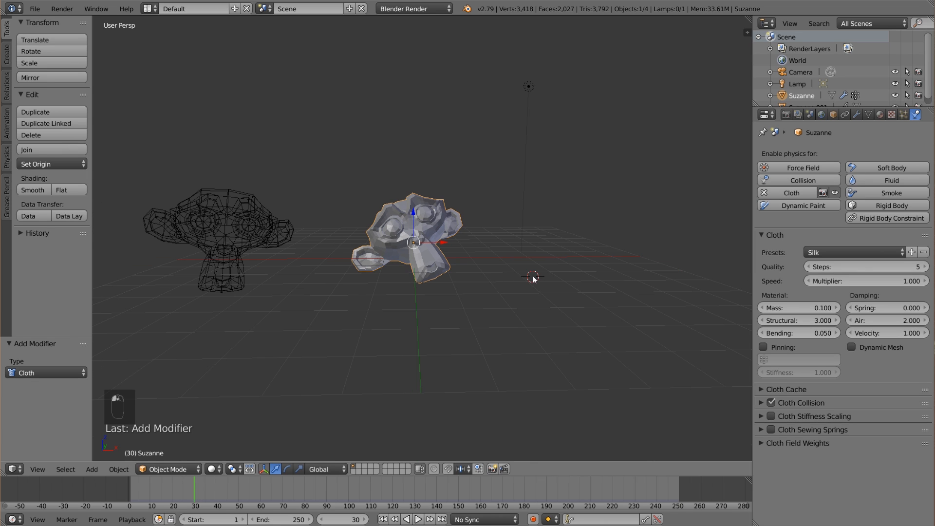
{"action": "key", "text": "shift+a"}
{"action": "mouse_move", "coordinate": [510, 425]}
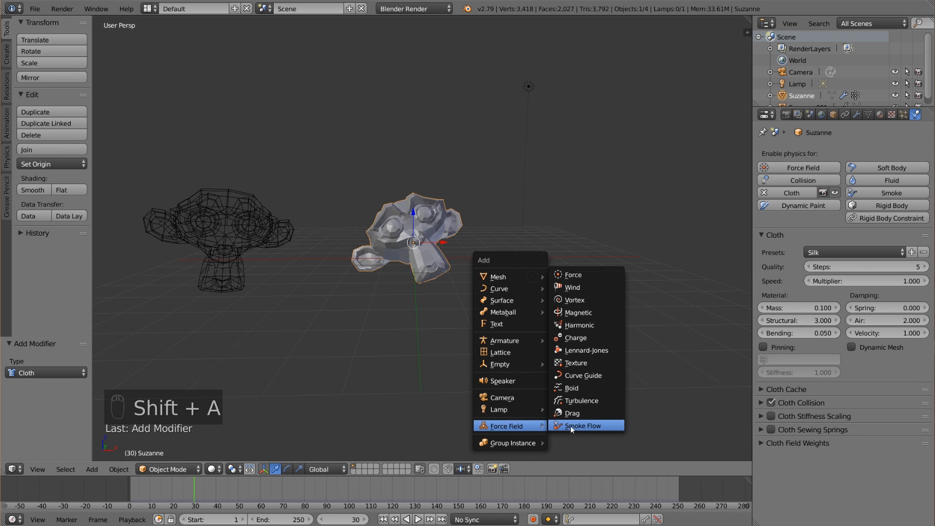
{"action": "left_click", "coordinate": [588, 287]}
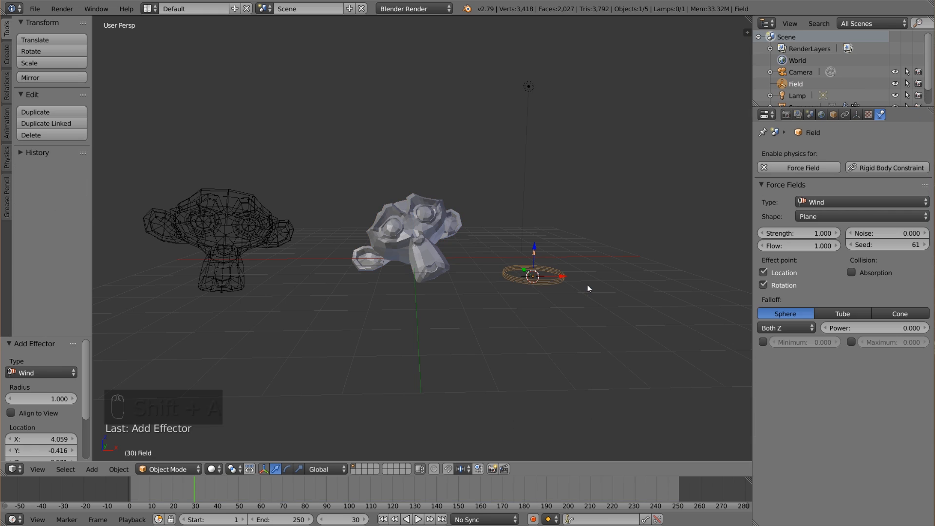
{"action": "key", "text": "r"}
{"action": "key", "text": "r"}
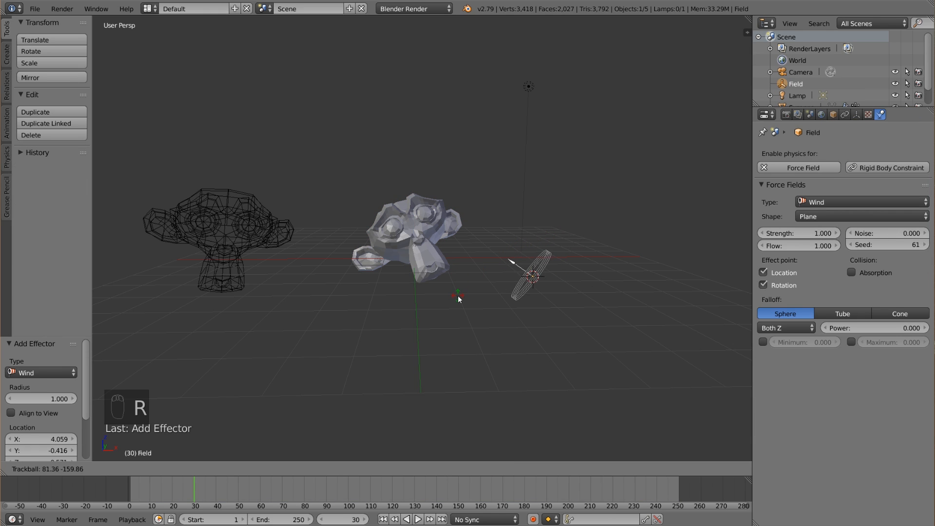
{"action": "left_click", "coordinate": [500, 289]}
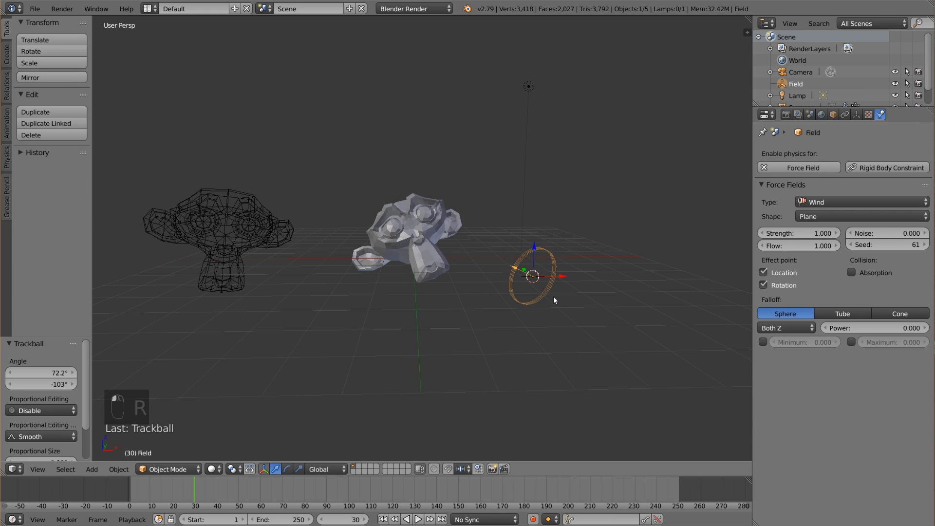
Move the wind field along the Y axis toward the back of the solid monkey and adjust its rotation.
{"action": "scroll", "coordinate": [550, 298], "scroll_direction": "down", "scroll_amount": 1}
{"action": "middle_click_drag", "start_coordinate": [548, 300], "coordinate": [434, 290]}
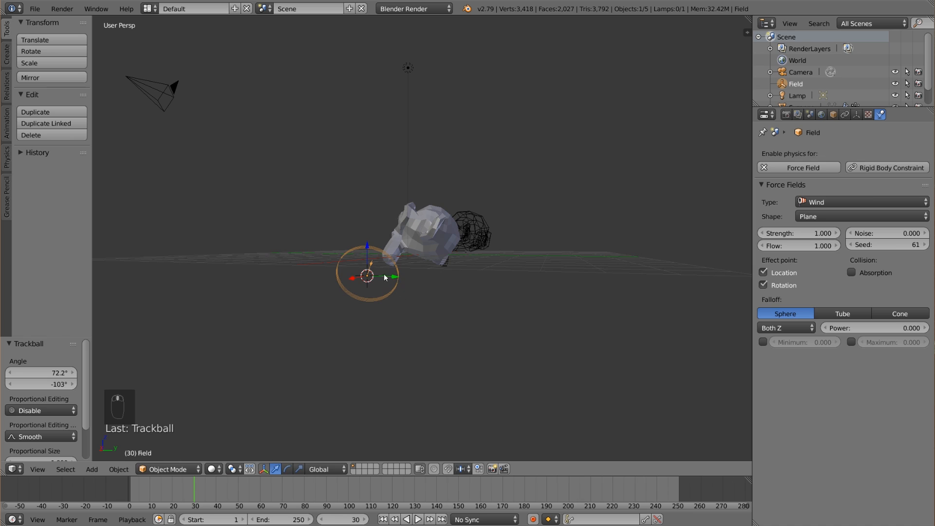
{"action": "left_click_drag", "start_coordinate": [385, 278], "coordinate": [463, 281]}
{"action": "key", "text": "r"}
{"action": "key", "text": "r"}
{"action": "left_click", "coordinate": [496, 284]}
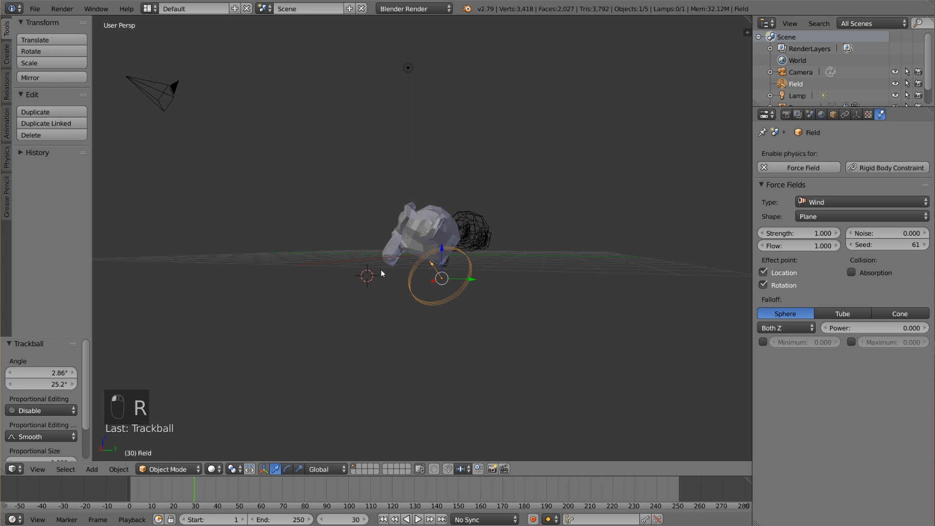
Align the camera to a front view of the scene and shift it to frame the solid monkey and wind field.
{"action": "middle_click_drag", "start_coordinate": [382, 274], "coordinate": [516, 287]}
{"action": "scroll", "coordinate": [507, 280], "scroll_direction": "up", "scroll_amount": 1}
{"action": "right_click", "coordinate": [691, 94]}
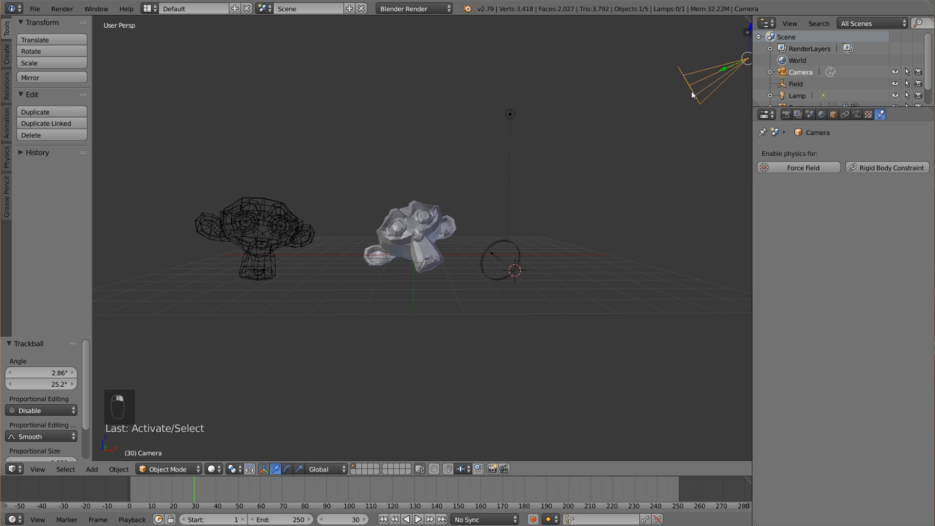
{"action": "scroll", "coordinate": [526, 258], "scroll_direction": "up", "scroll_amount": 1}
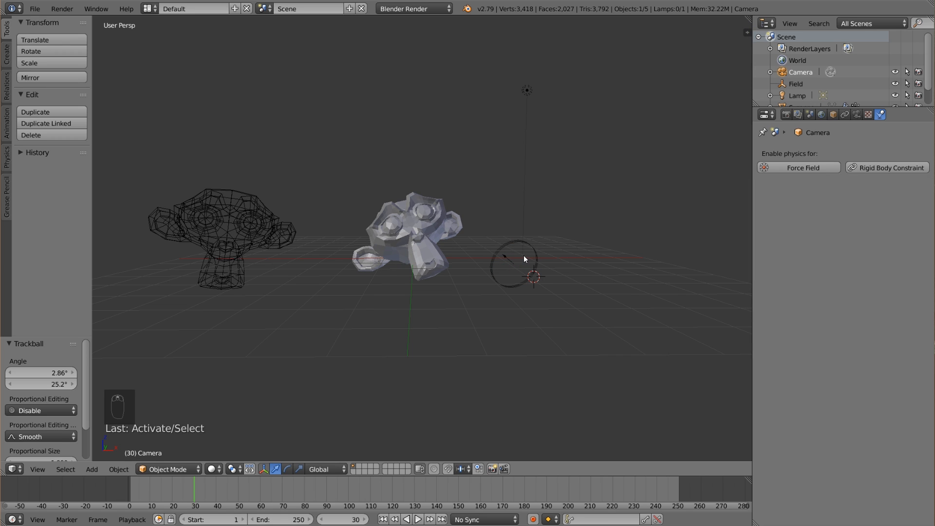
{"action": "key", "text": "ctrl+alt+KP_0"}
{"action": "key", "text": "g"}
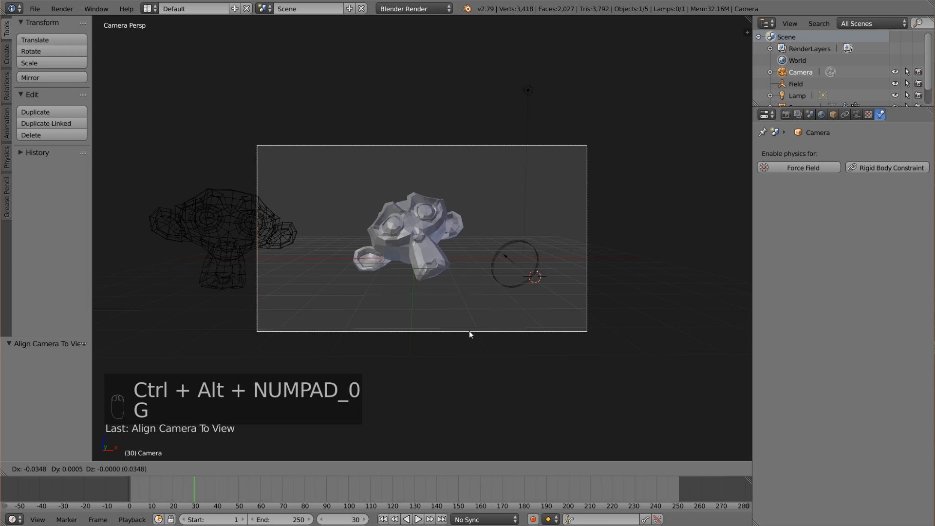
{"action": "left_click", "coordinate": [437, 324]}
Set the wind field's strength to 400 and noise to 3, and slightly adjust its rotation.
{"action": "right_click", "coordinate": [532, 265]}
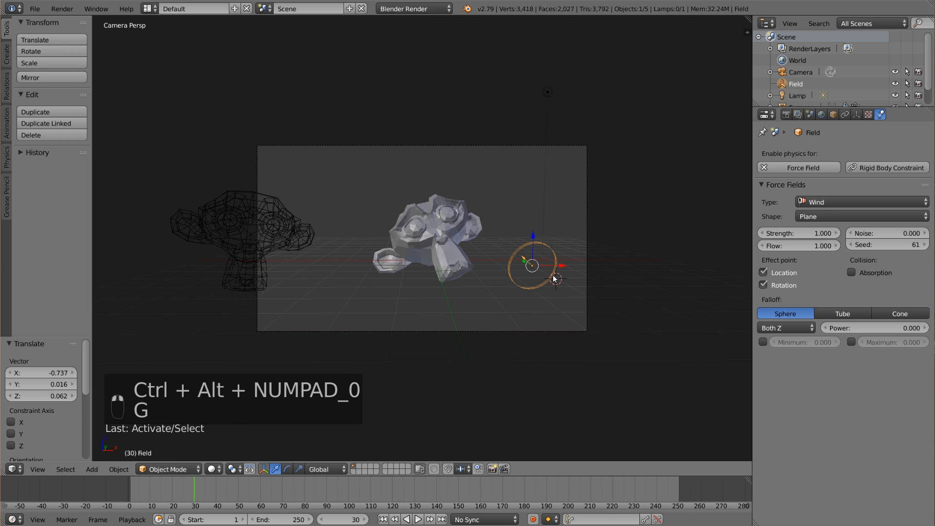
{"action": "left_click", "coordinate": [799, 233]}
{"action": "type", "text": "400"}
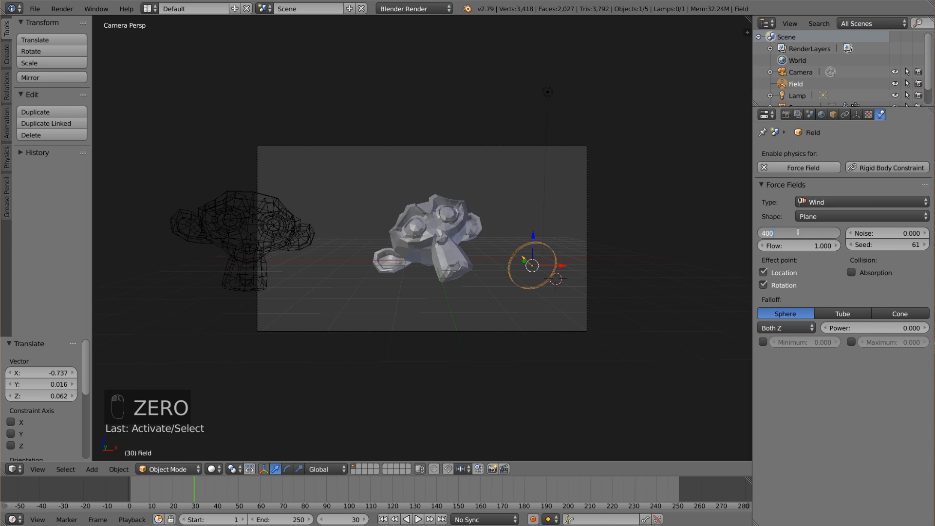
{"action": "key", "text": "Return"}
{"action": "key", "text": "r"}
{"action": "key", "text": "r"}
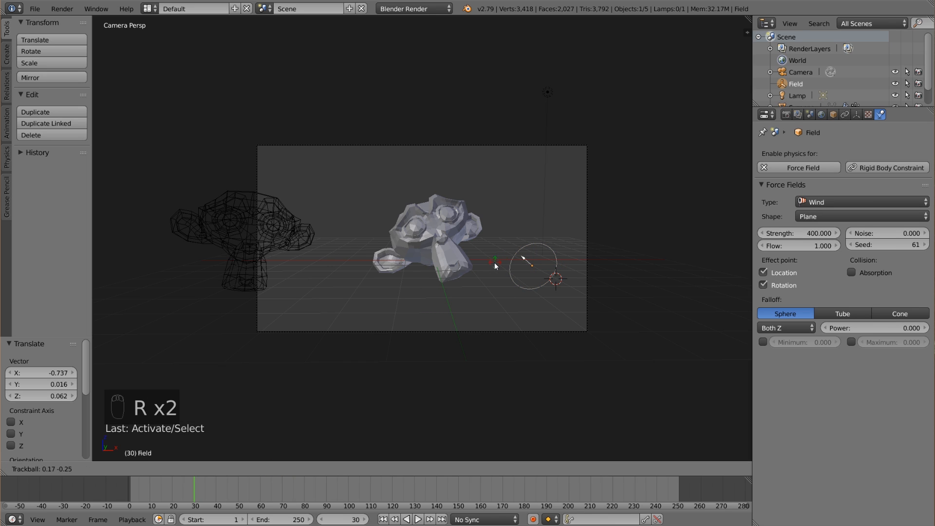
{"action": "left_click", "coordinate": [439, 327]}
{"action": "left_click", "coordinate": [878, 233]}
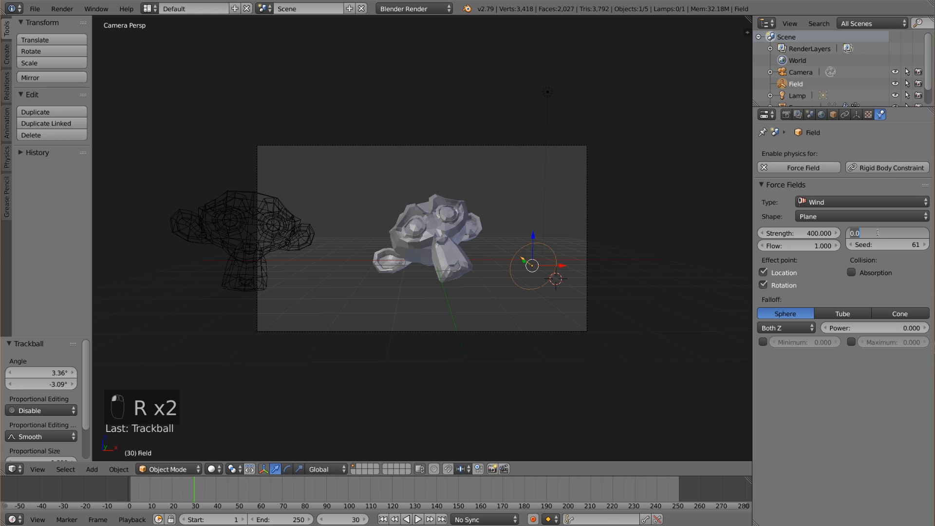
{"action": "type", "text": "3"}
{"action": "key", "text": "Return"}
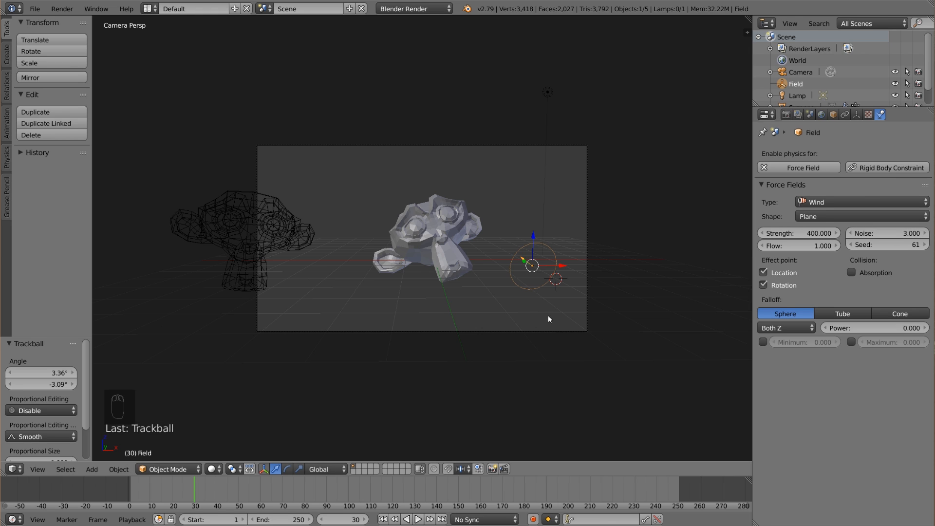
Add a Turbulence force field between the two monkeys, low near the grid, and set its strength to 20.
{"action": "left_click", "coordinate": [335, 297]}
{"action": "key", "text": "shift+a"}
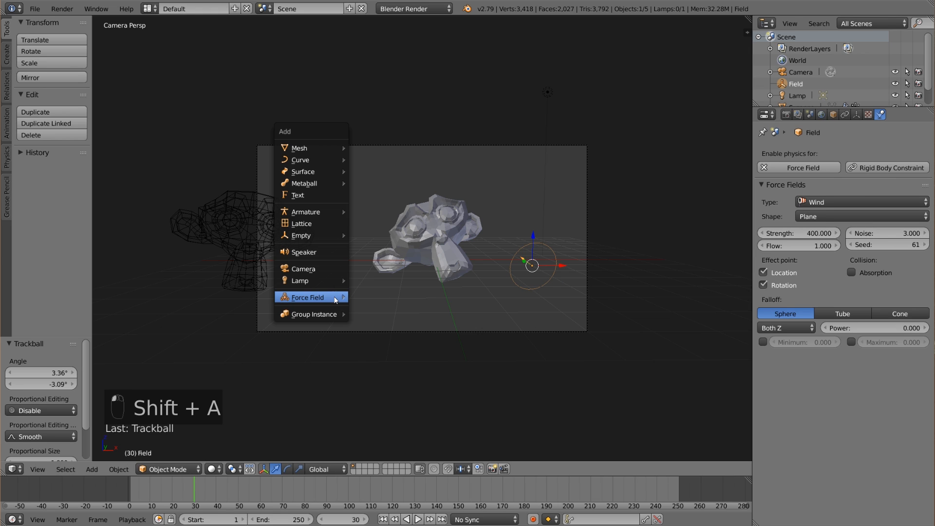
{"action": "mouse_move", "coordinate": [336, 297]}
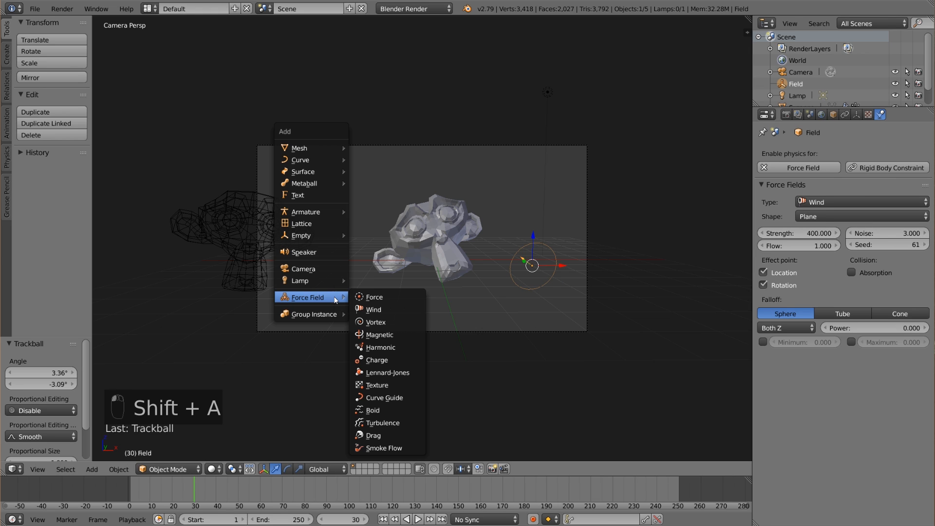
{"action": "left_click", "coordinate": [402, 422]}
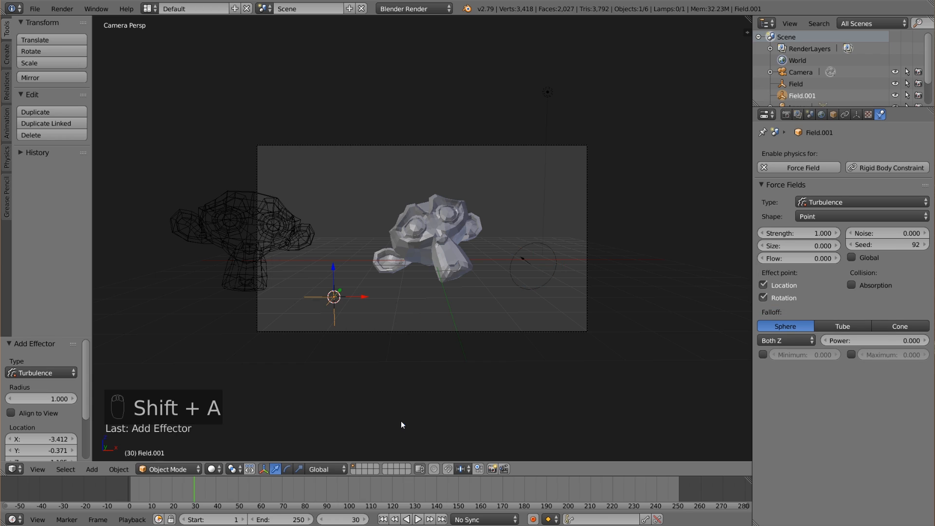
{"action": "left_click", "coordinate": [786, 234]}
{"action": "type", "text": "25"}
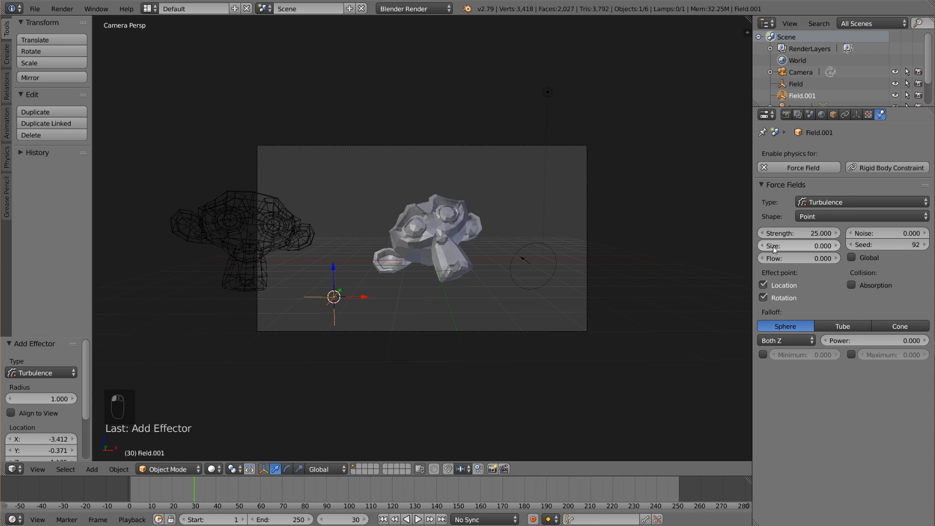
{"action": "key", "text": "BackSpace"}
{"action": "type", "text": "0"}
{"action": "key", "text": "Return"}
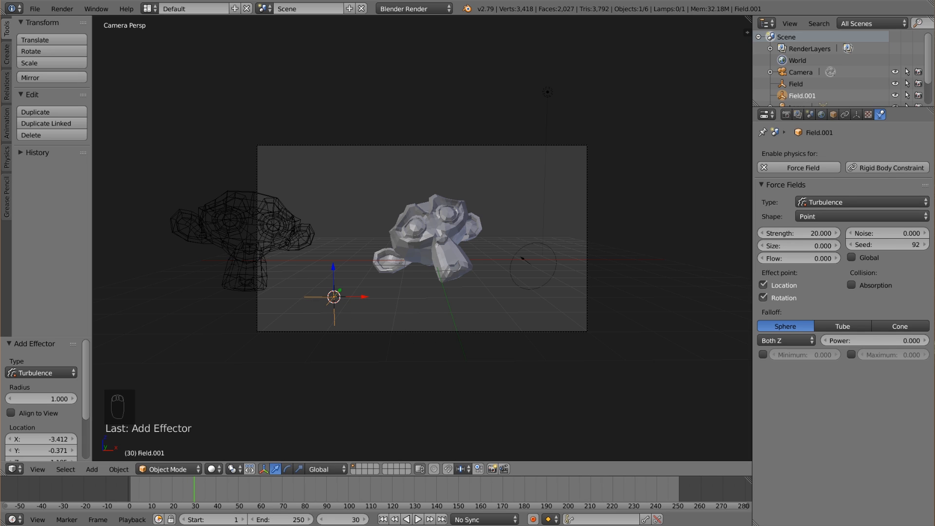
Select only the solid monkey, return to frame 1 and enable cloth pinning with the vertex group Group.
{"action": "right_click", "coordinate": [534, 263], "text": "shift"}
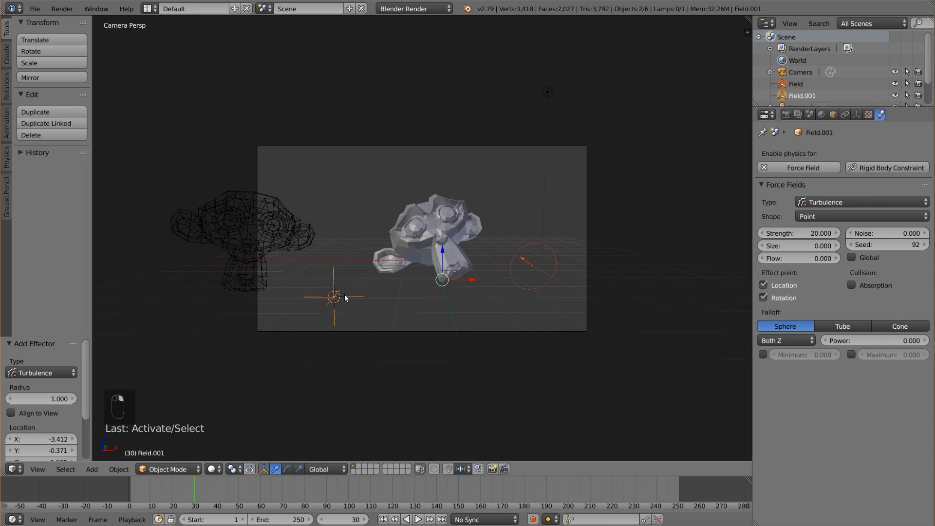
{"action": "key", "text": "a"}
{"action": "right_click", "coordinate": [449, 243]}
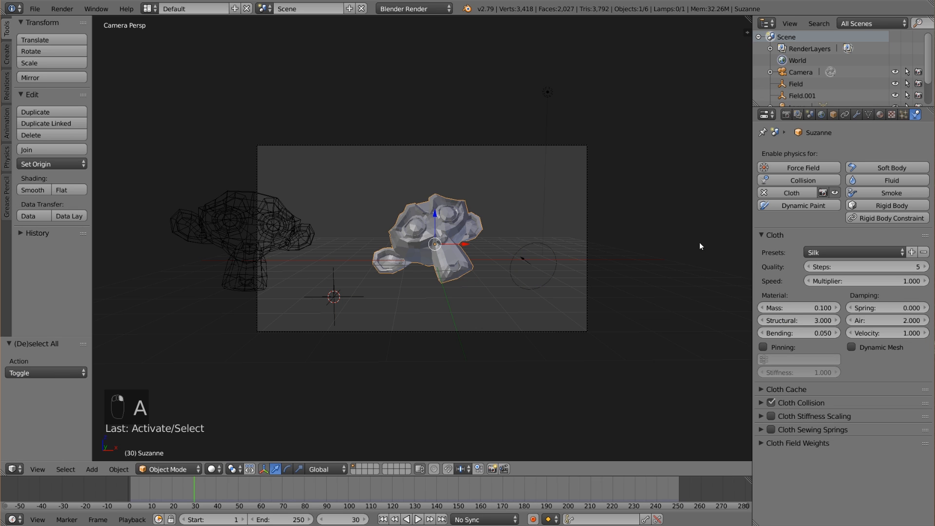
{"action": "left_click", "coordinate": [383, 519]}
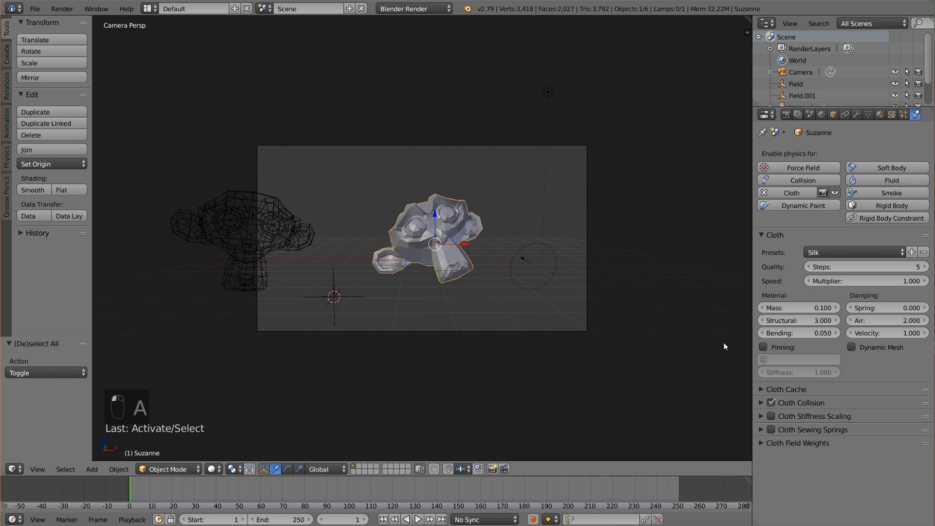
{"action": "left_click", "coordinate": [763, 347]}
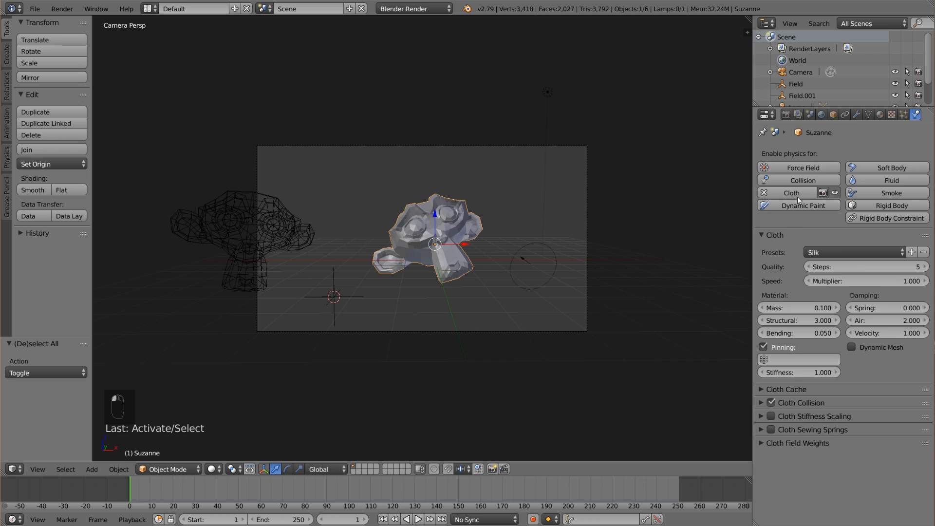
{"action": "left_click", "coordinate": [799, 359]}
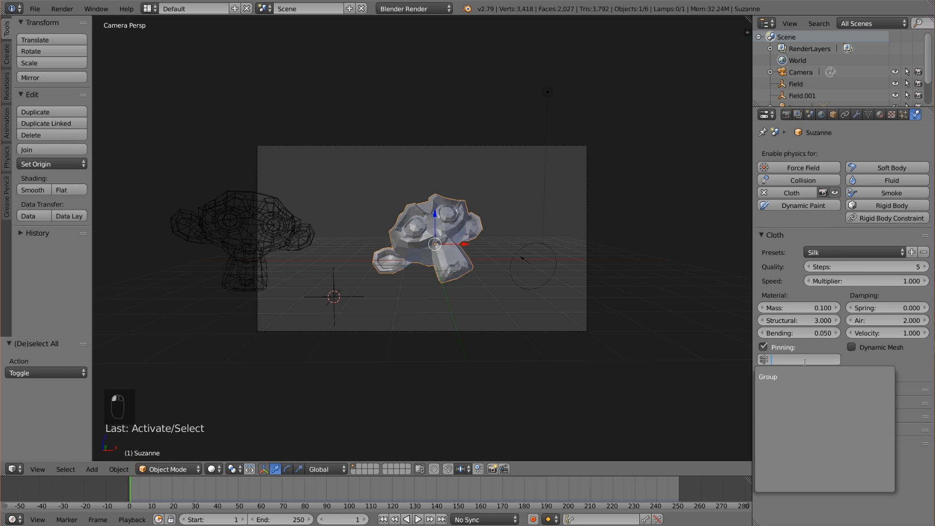
{"action": "left_click", "coordinate": [795, 378]}
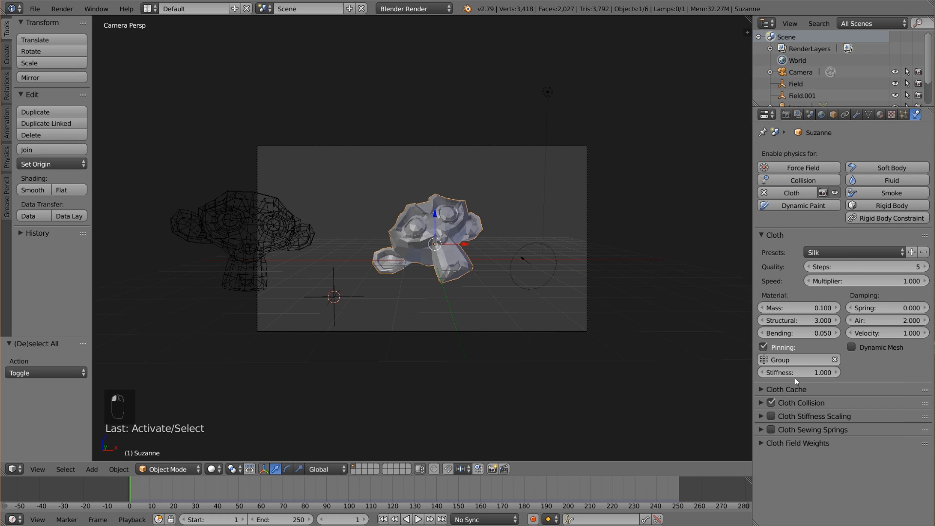
Review the solid monkey's modifiers, set the cloth quality steps to 3 and save the file.
{"action": "left_click", "coordinate": [859, 116]}
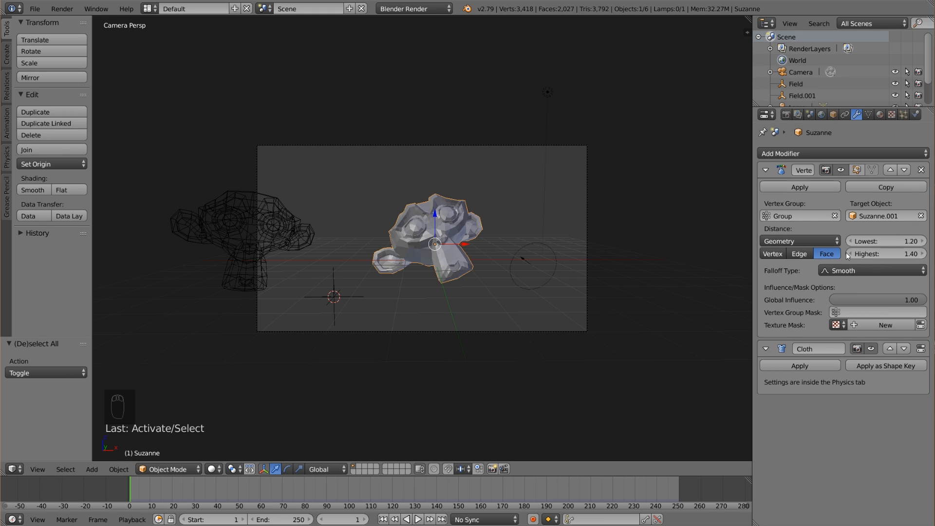
{"action": "left_click", "coordinate": [904, 115]}
{"action": "left_click", "coordinate": [916, 115]}
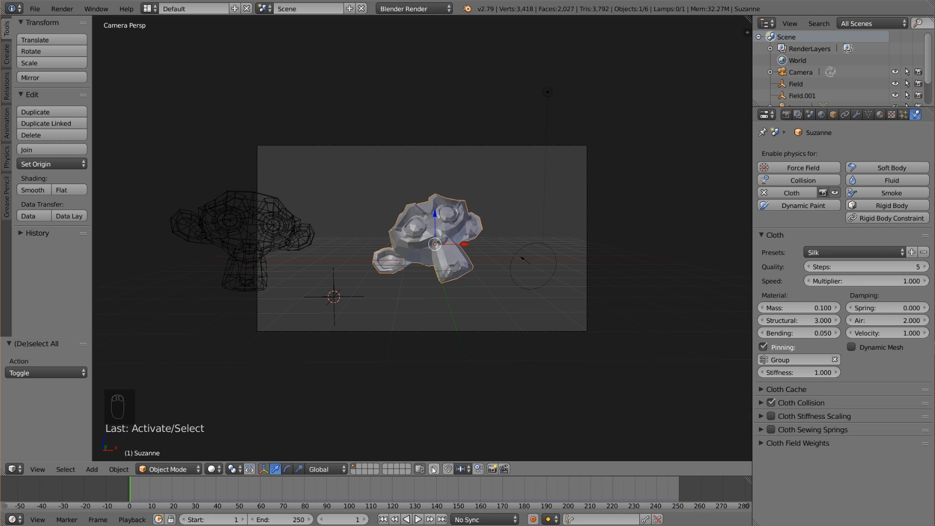
{"action": "left_click", "coordinate": [809, 267]}
{"action": "left_click", "coordinate": [809, 267]}
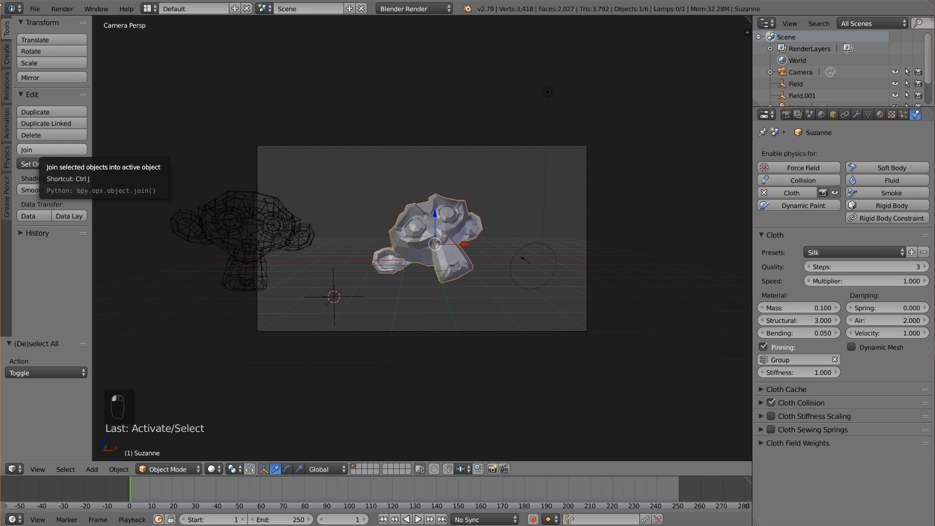
{"action": "left_click", "coordinate": [34, 8]}
{"action": "left_click", "coordinate": [76, 102]}
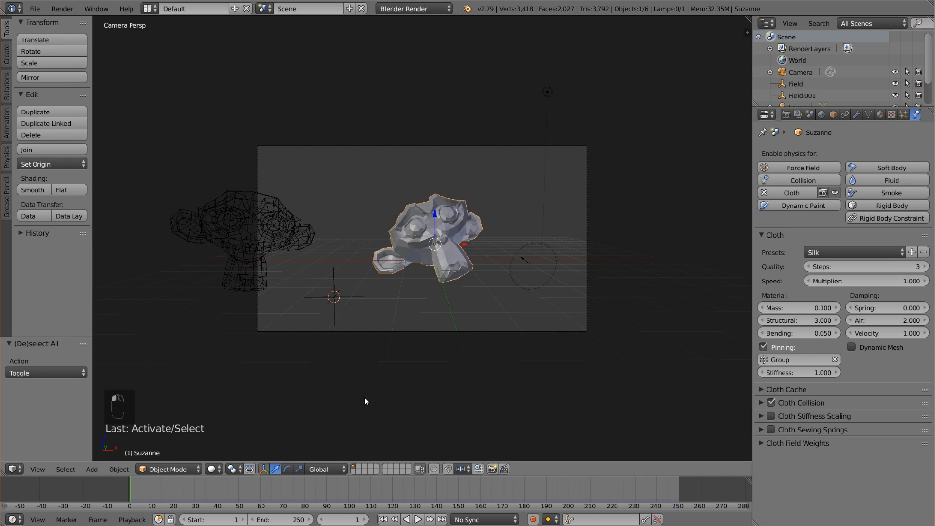
Play the cloth simulation to check how the pieces scatter, stopping it and returning to frame 1.
{"action": "left_click", "coordinate": [418, 520]}
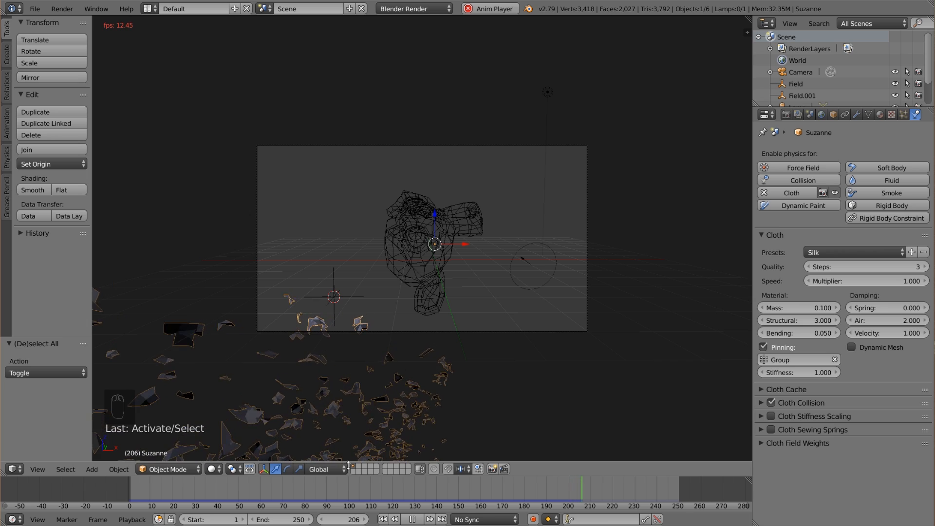
{"action": "left_click", "coordinate": [413, 519]}
{"action": "left_click", "coordinate": [383, 519]}
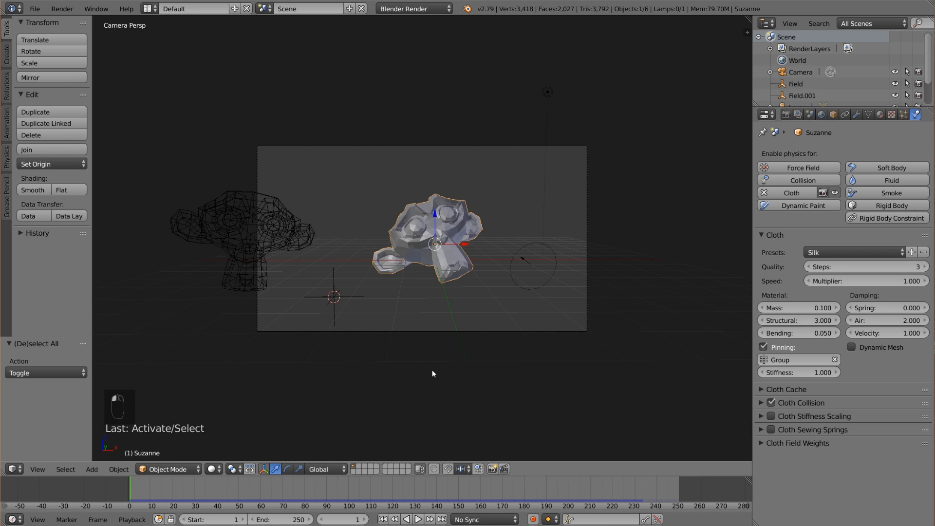
Duplicate the solid monkey in place, scale the copy down slightly around its origin and enter Edit Mode on it.
{"action": "scroll", "coordinate": [469, 294], "scroll_direction": "up", "scroll_amount": 3}
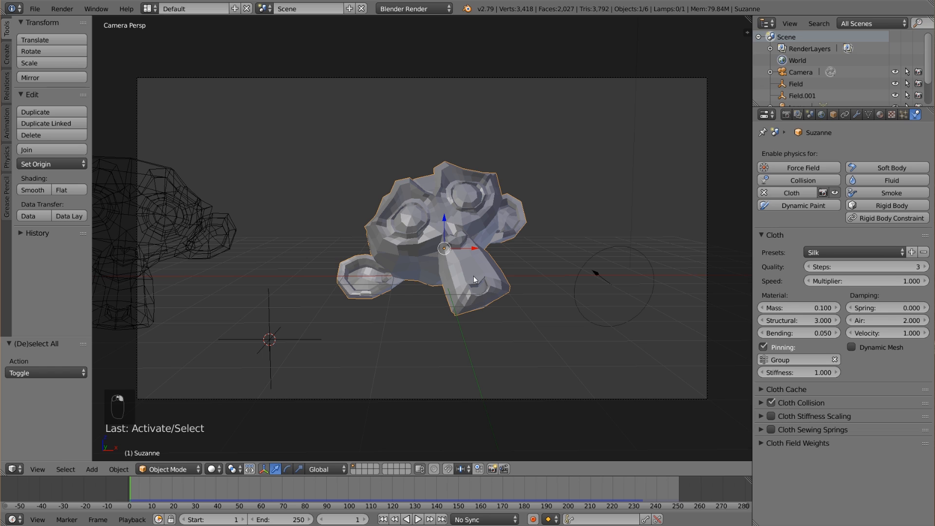
{"action": "key", "text": "shift+d"}
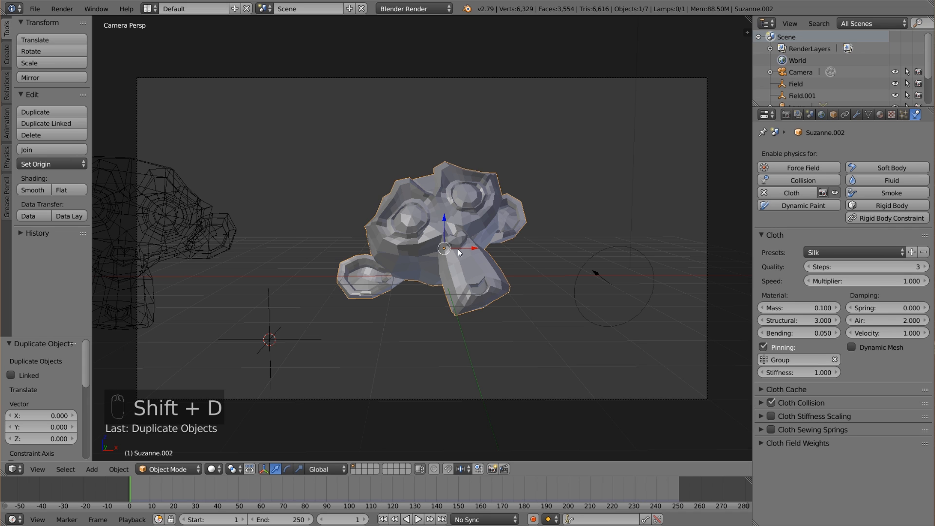
{"action": "middle_click_drag", "start_coordinate": [551, 306], "coordinate": [477, 307], "text": "shift"}
{"action": "key", "text": "s"}
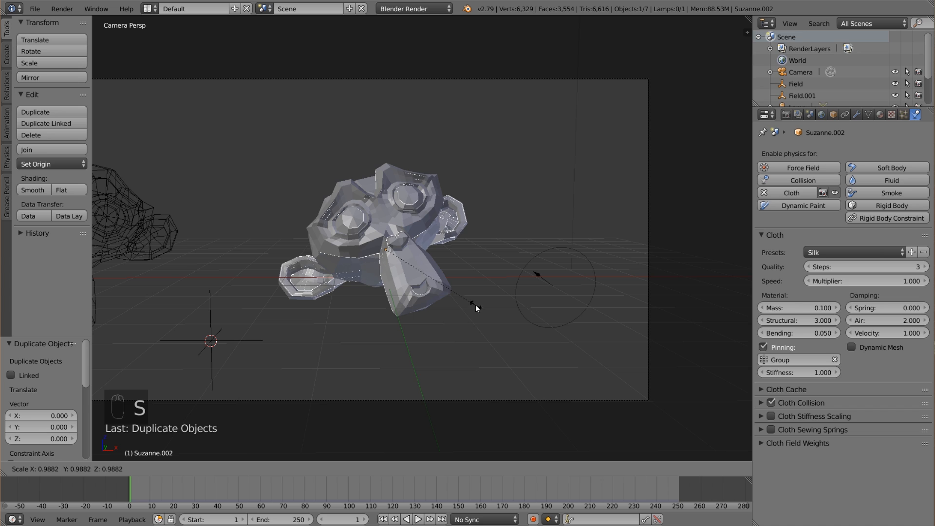
{"action": "left_click", "coordinate": [469, 302]}
{"action": "middle_click_drag", "start_coordinate": [472, 285], "coordinate": [357, 309]}
{"action": "scroll", "coordinate": [399, 317], "scroll_direction": "up", "scroll_amount": 3}
{"action": "key", "text": "Tab"}
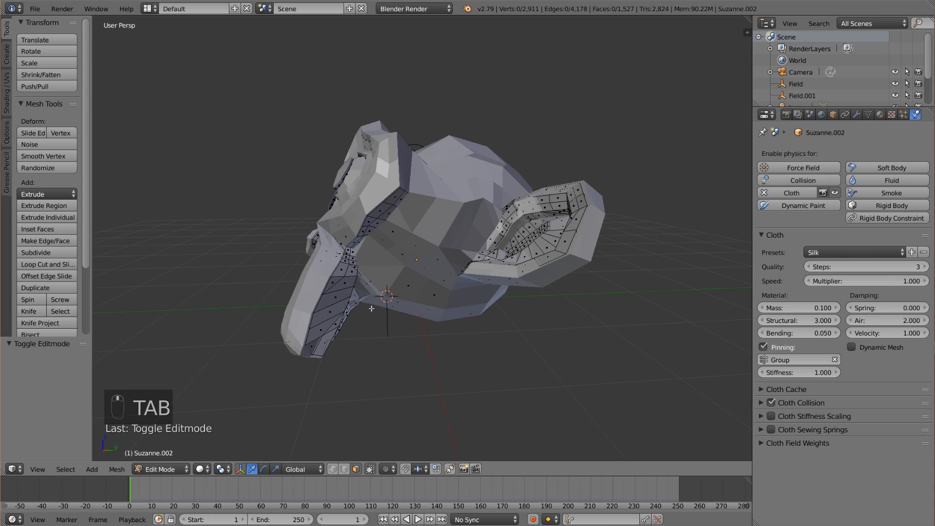
Try moving a face on the copy's chin with Connected proportional editing and a larger influence radius.
{"action": "left_click", "coordinate": [407, 470]}
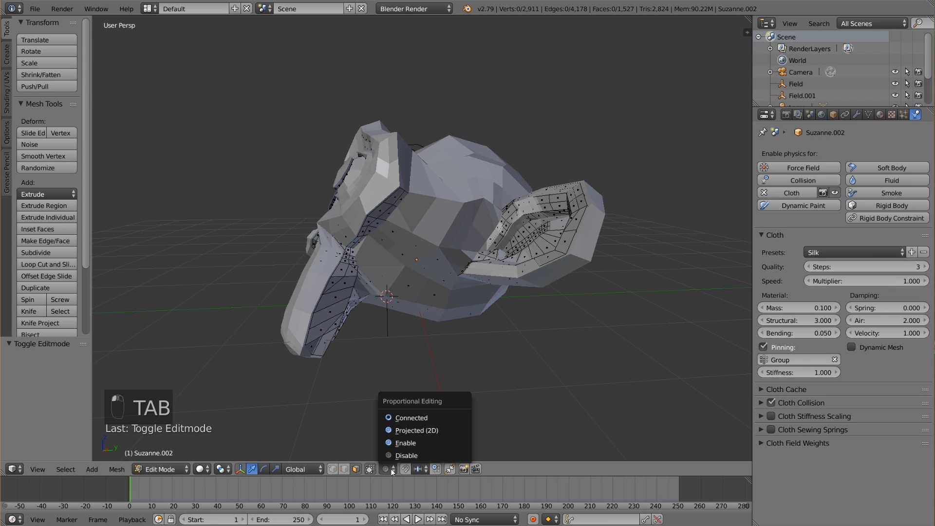
{"action": "left_click", "coordinate": [412, 417]}
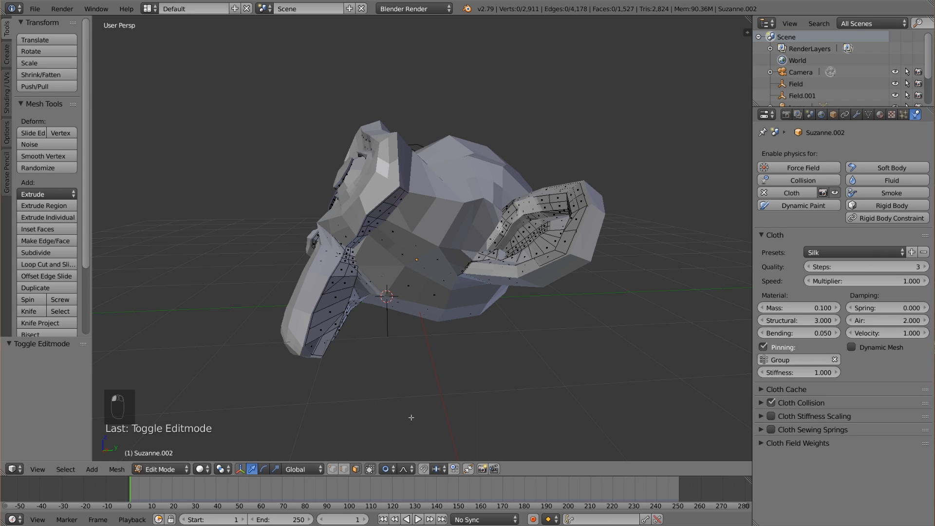
{"action": "right_click", "coordinate": [329, 340]}
{"action": "key", "text": "g"}
{"action": "scroll", "coordinate": [352, 344], "scroll_direction": "down", "scroll_amount": 12}
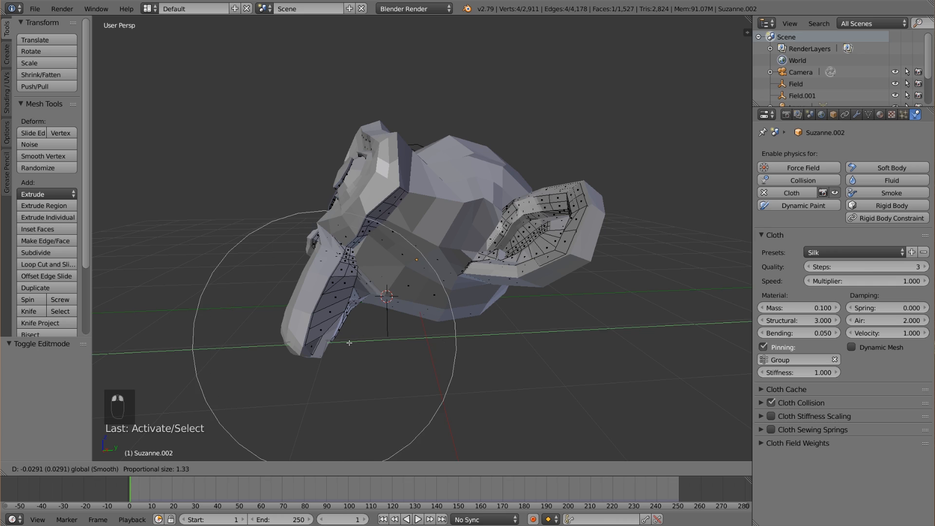
{"action": "scroll", "coordinate": [350, 343], "scroll_direction": "down", "scroll_amount": 3}
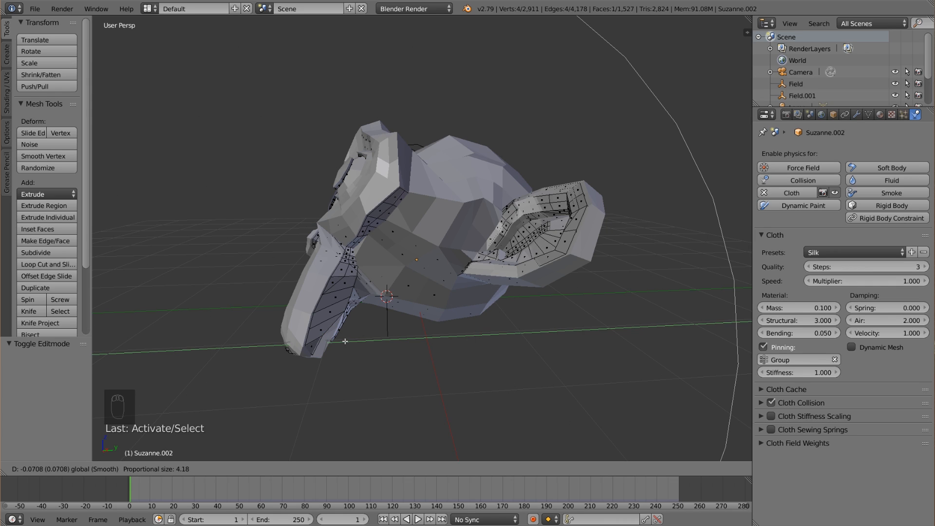
{"action": "right_click", "coordinate": [347, 347]}
{"action": "key", "text": "a"}
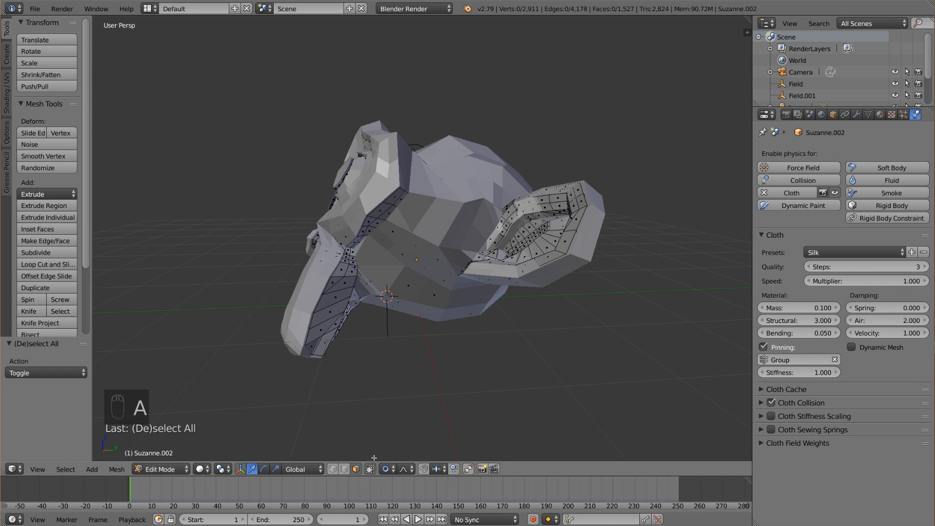
Switch proportional editing to Enable and reduce its influence radius to about 2.14 with a trial move of a chin face.
{"action": "left_click", "coordinate": [390, 469]}
{"action": "left_click", "coordinate": [412, 438]}
{"action": "right_click", "coordinate": [341, 333]}
{"action": "key", "text": "g"}
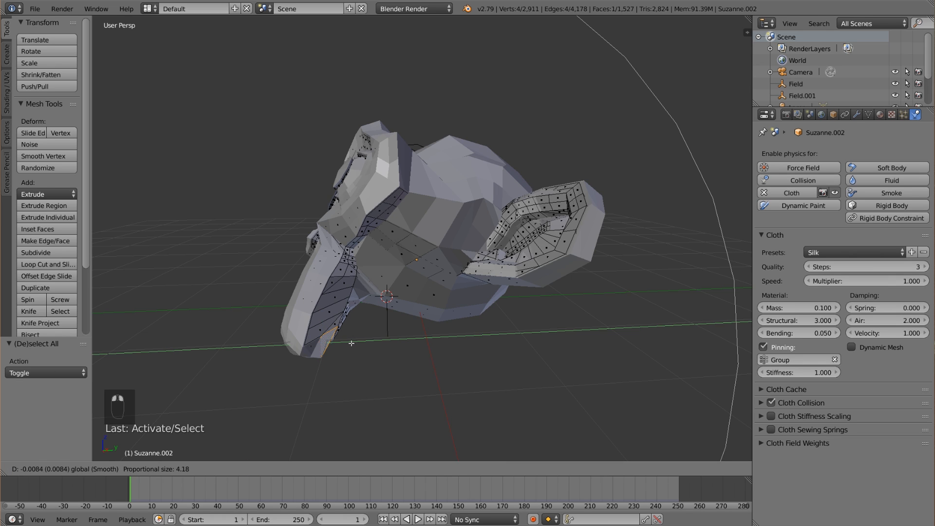
{"action": "scroll", "coordinate": [350, 344], "scroll_direction": "up", "scroll_amount": 2}
{"action": "scroll", "coordinate": [350, 343], "scroll_direction": "up", "scroll_amount": 4}
{"action": "right_click", "coordinate": [350, 343]}
{"action": "scroll", "coordinate": [350, 343], "scroll_direction": "up", "scroll_amount": 1}
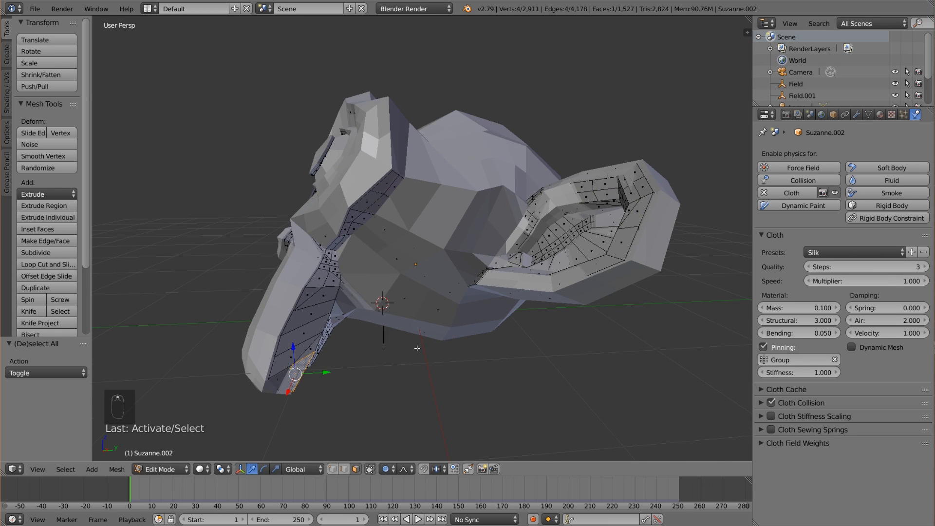
Select the copy's whole mesh and scale it down to about 0.988.
{"action": "key", "text": "a"}
{"action": "key", "text": "a"}
{"action": "key", "text": "s"}
{"action": "left_click", "coordinate": [541, 369]}
Shift the protruding chin face about -0.016 along Y and a face beside the jaw about -0.010 along Y.
{"action": "right_click", "coordinate": [295, 372]}
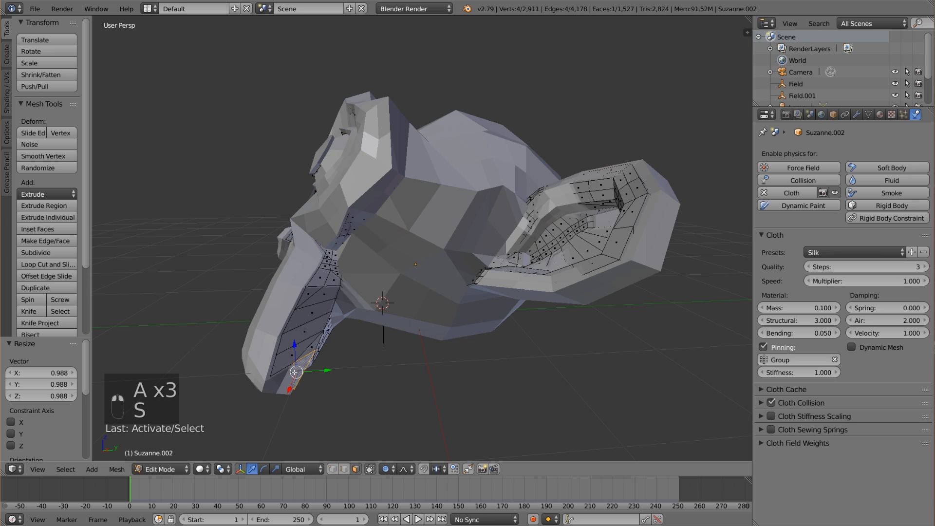
{"action": "left_click_drag", "start_coordinate": [319, 371], "coordinate": [316, 370]}
{"action": "right_click", "coordinate": [339, 294]}
{"action": "right_click", "coordinate": [335, 292]}
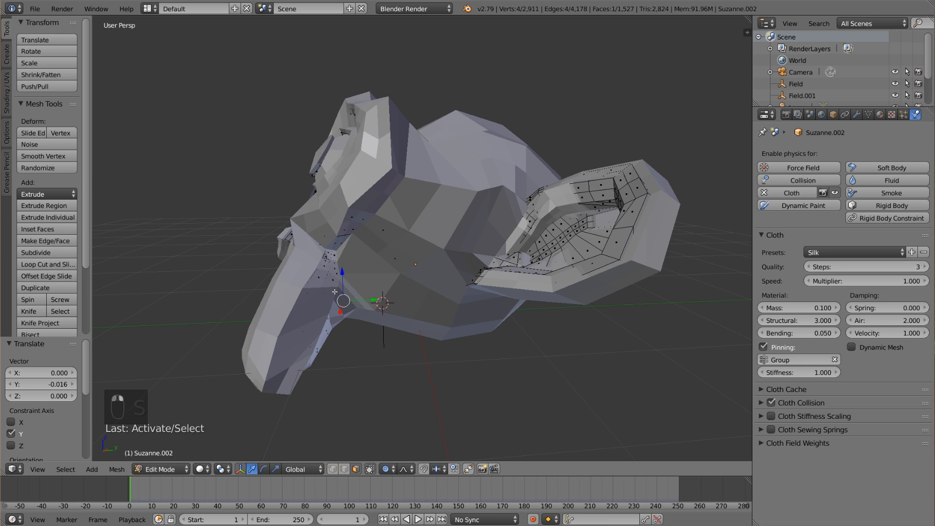
{"action": "middle_click_drag", "start_coordinate": [335, 292], "coordinate": [387, 300]}
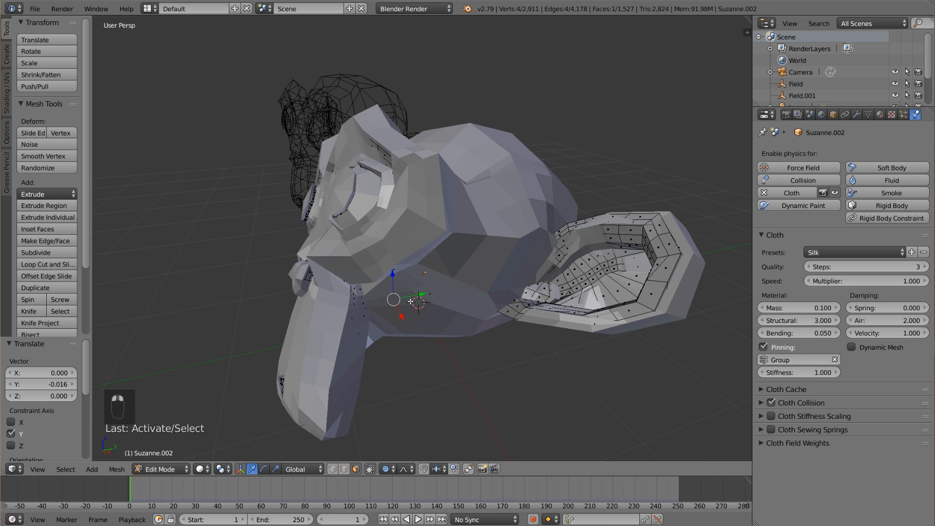
{"action": "left_click_drag", "start_coordinate": [417, 297], "coordinate": [415, 297]}
Move the protruding face at the far eye's rim with a smaller proportional influence radius.
{"action": "middle_click_drag", "start_coordinate": [221, 230], "coordinate": [304, 233]}
{"action": "right_click", "coordinate": [303, 230]}
{"action": "key", "text": "g"}
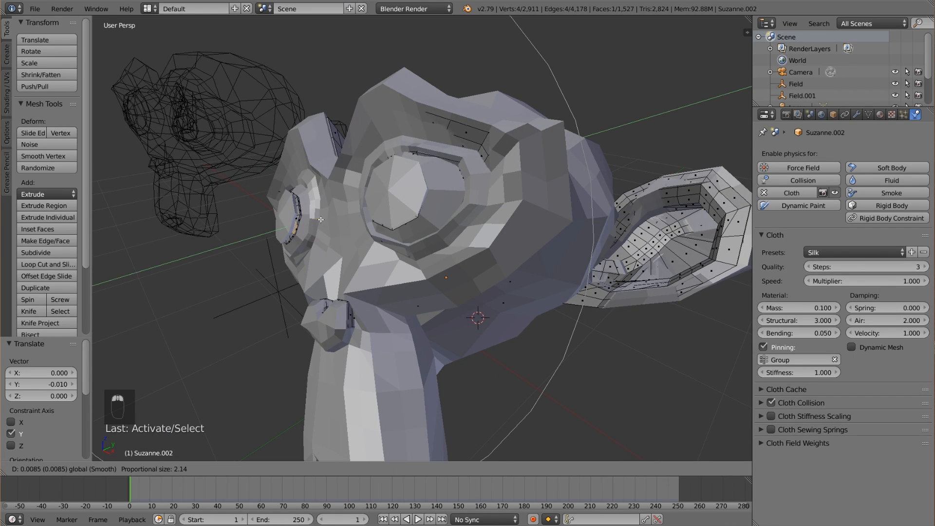
{"action": "scroll", "coordinate": [325, 220], "scroll_direction": "up", "scroll_amount": 7}
{"action": "left_click_drag", "start_coordinate": [325, 220], "coordinate": [326, 219]}
Nudge the protruding face at the nose under the outer monkey's surface with two small free moves.
{"action": "right_click", "coordinate": [336, 303]}
{"action": "left_click_drag", "start_coordinate": [334, 281], "coordinate": [334, 283]}
{"action": "middle_click_drag", "start_coordinate": [334, 283], "coordinate": [483, 318]}
{"action": "key", "text": "g"}
{"action": "left_click", "coordinate": [356, 313]}
{"action": "key", "text": "g"}
{"action": "left_click", "coordinate": [482, 318]}
Move a protruding face in the mouth opening and another on the jaw's underside back under the outer monkey's surface.
{"action": "right_click", "coordinate": [610, 403]}
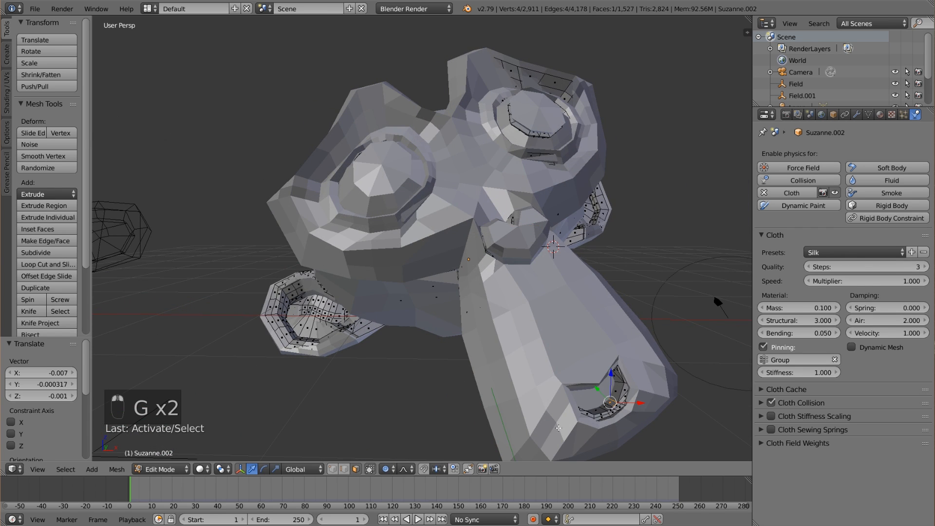
{"action": "middle_click_drag", "start_coordinate": [559, 428], "coordinate": [575, 413]}
{"action": "key", "text": "g"}
{"action": "left_click", "coordinate": [567, 413]}
{"action": "right_click", "coordinate": [549, 310]}
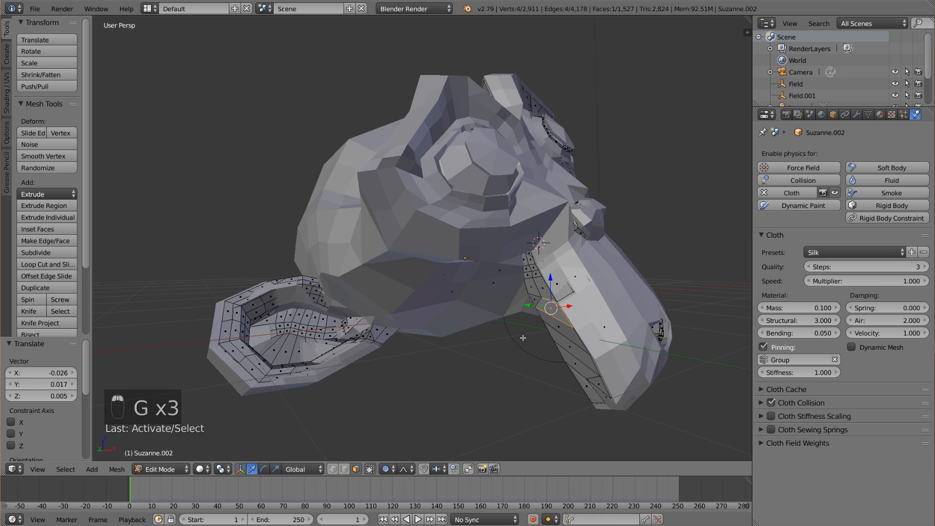
{"action": "middle_click_drag", "start_coordinate": [522, 338], "coordinate": [524, 336]}
{"action": "key", "text": "g"}
{"action": "left_click", "coordinate": [526, 335]}
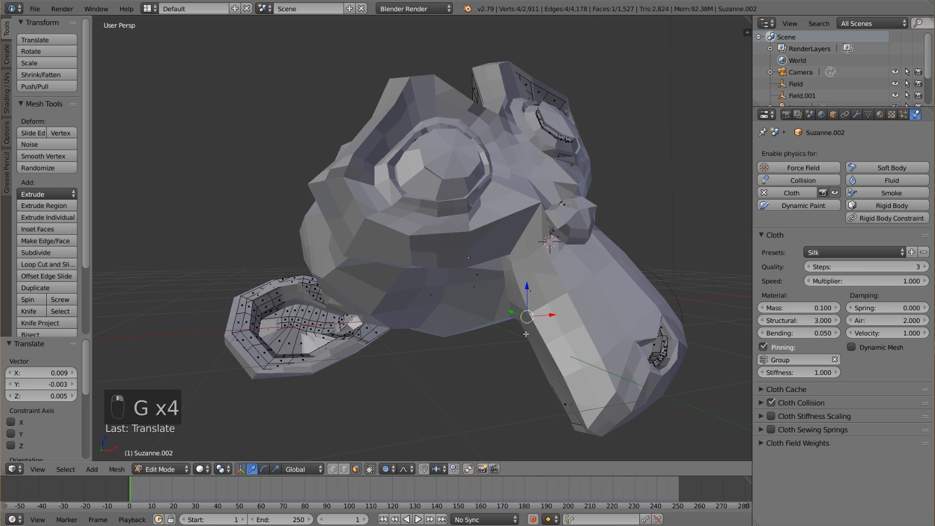
Pull the protruding face inside the near ear beneath the outer surface with two proportional moves.
{"action": "right_click", "coordinate": [298, 332]}
{"action": "middle_click_drag", "start_coordinate": [298, 332], "coordinate": [312, 390]}
{"action": "key", "text": "g"}
{"action": "left_click", "coordinate": [322, 373]}
{"action": "key", "text": "g"}
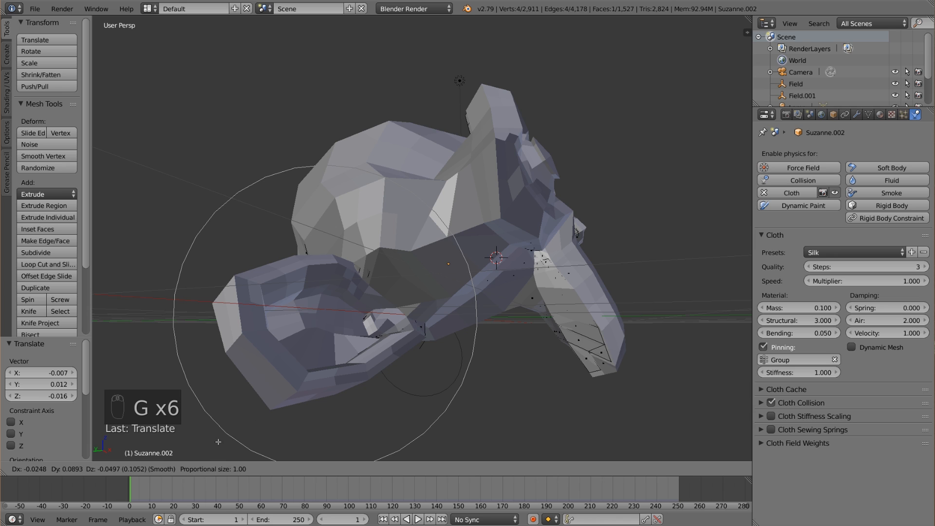
{"action": "left_click", "coordinate": [279, 419]}
Move two more protruding faces around the ear, the first by about -0.010, 0.030, -0.015 and the second about 0.006 upward.
{"action": "middle_click_drag", "start_coordinate": [279, 418], "coordinate": [624, 303]}
{"action": "right_click", "coordinate": [671, 301]}
{"action": "key", "text": "g"}
{"action": "left_click", "coordinate": [671, 338]}
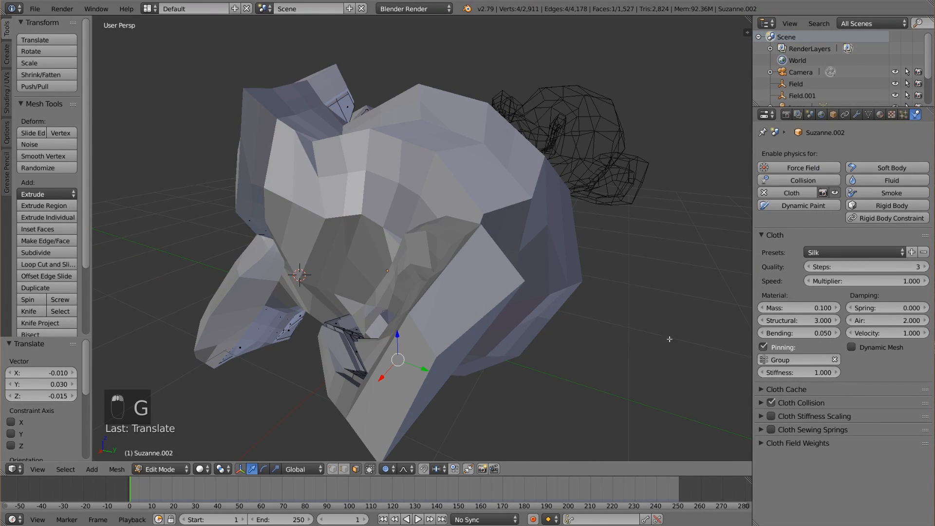
{"action": "right_click", "coordinate": [339, 343]}
{"action": "middle_click_drag", "start_coordinate": [340, 343], "coordinate": [456, 239]}
{"action": "key", "text": "g"}
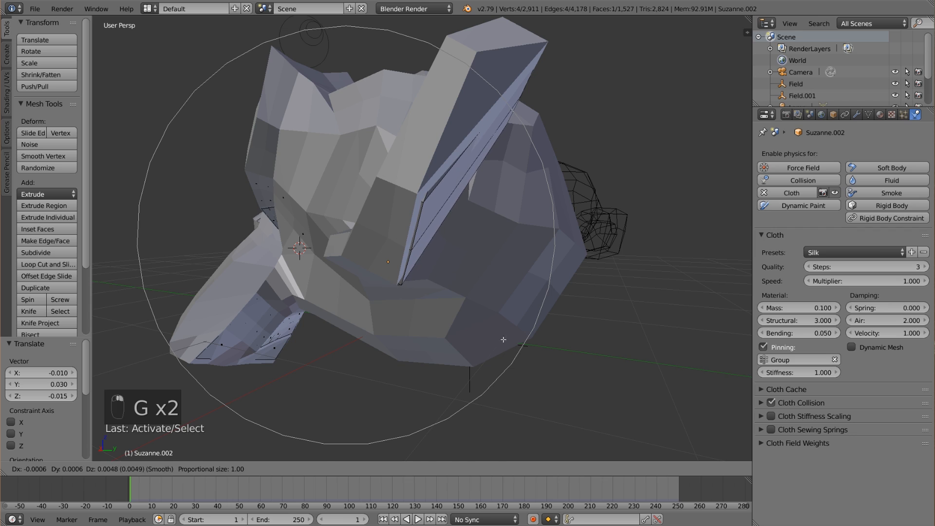
{"action": "left_click", "coordinate": [458, 237]}
Move a protruding face on the ear's underside by about 0.014, -0.013, 0.019 and one under the jaw by about 0.009, -0.008, 0.008.
{"action": "middle_click_drag", "start_coordinate": [420, 283], "coordinate": [385, 281]}
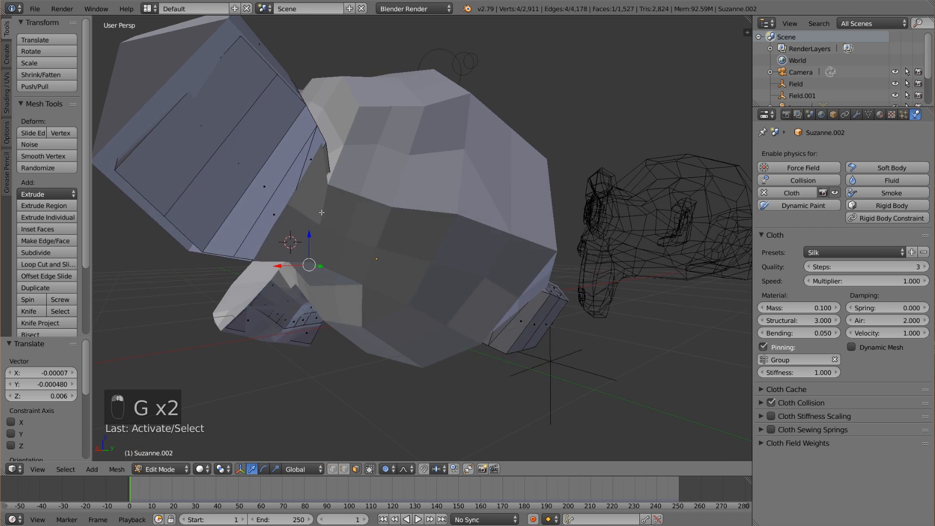
{"action": "right_click", "coordinate": [272, 239]}
{"action": "middle_click_drag", "start_coordinate": [271, 275], "coordinate": [278, 282]}
{"action": "key", "text": "g"}
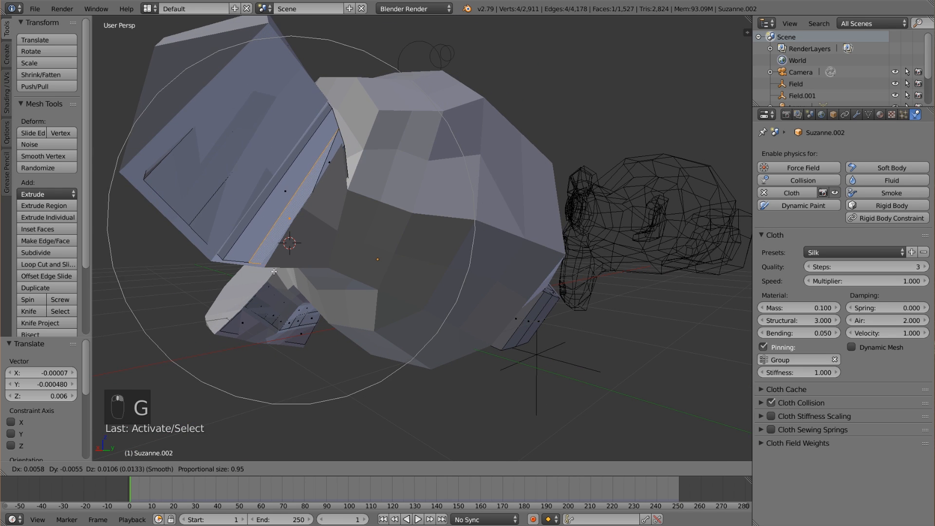
{"action": "left_click", "coordinate": [252, 256]}
{"action": "right_click", "coordinate": [303, 332]}
{"action": "key", "text": "g"}
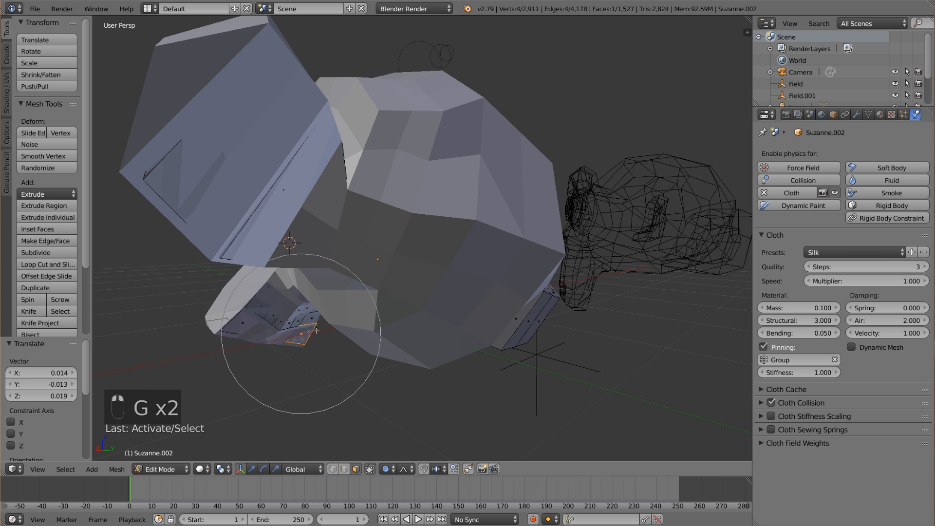
{"action": "left_click", "coordinate": [306, 323]}
Move the protruding face behind the other ear in two proportional moves, deselect everything and return to Object Mode.
{"action": "right_click", "coordinate": [527, 321]}
{"action": "middle_click_drag", "start_coordinate": [536, 327], "coordinate": [565, 348]}
{"action": "key", "text": "g"}
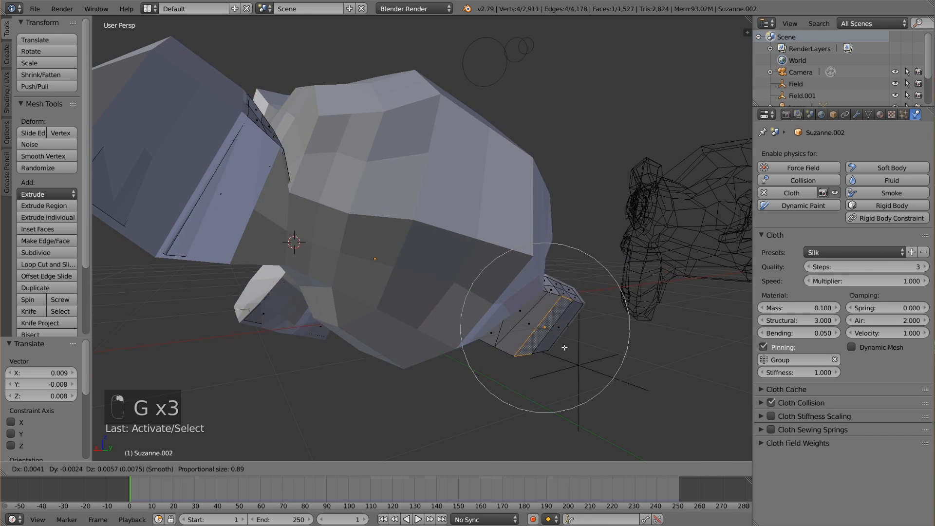
{"action": "left_click", "coordinate": [540, 314]}
{"action": "middle_click_drag", "start_coordinate": [540, 316], "coordinate": [470, 331]}
{"action": "key", "text": "g"}
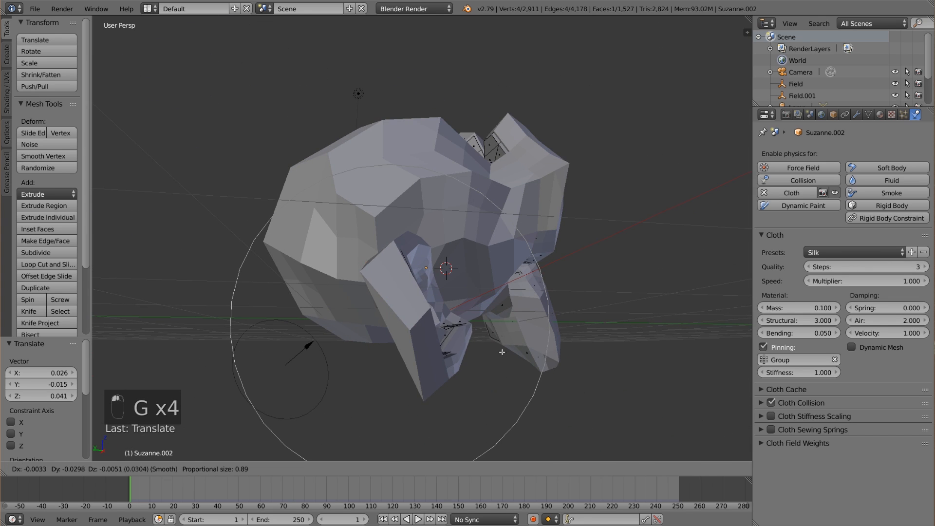
{"action": "left_click", "coordinate": [502, 351]}
{"action": "key", "text": "a"}
{"action": "key", "text": "Tab"}
Remove the Cloth physics from the duplicated monkey and enable Collision on it instead.
{"action": "middle_click_drag", "start_coordinate": [519, 349], "coordinate": [421, 360]}
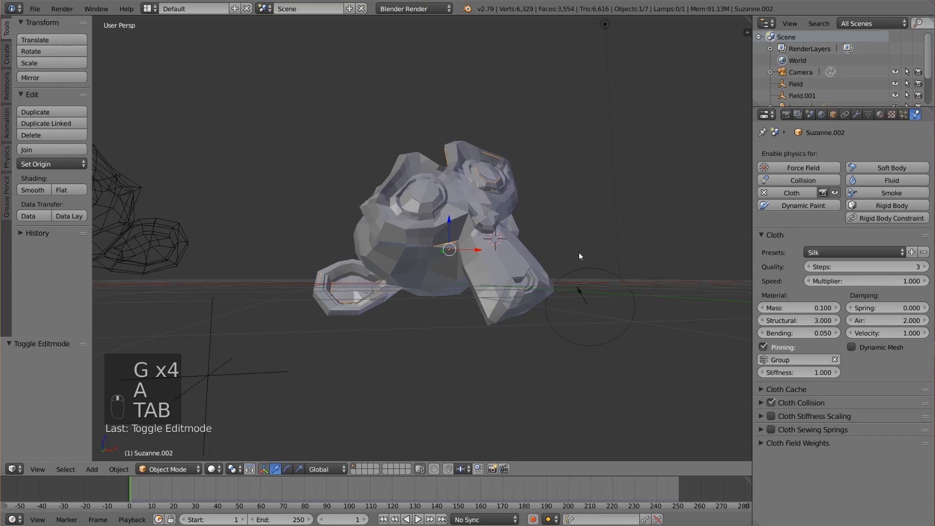
{"action": "middle_click_drag", "start_coordinate": [579, 252], "coordinate": [488, 258]}
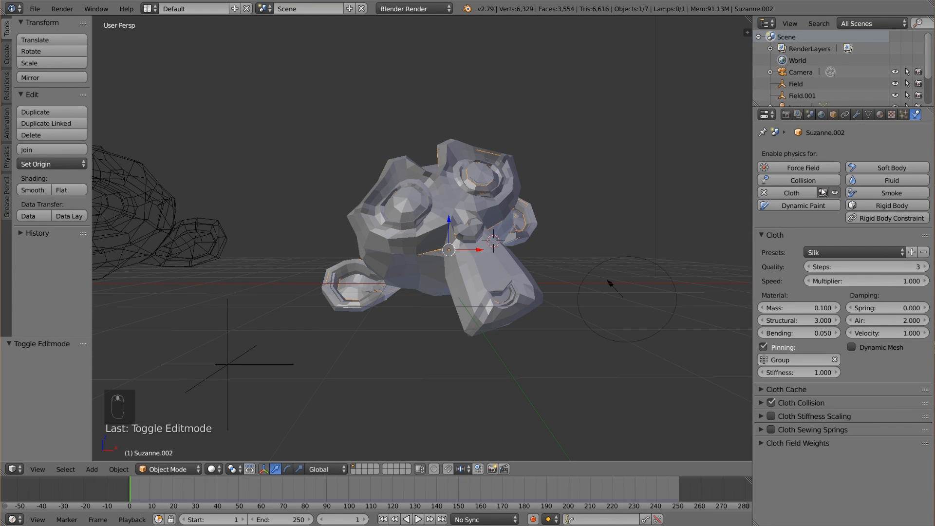
{"action": "left_click", "coordinate": [788, 195]}
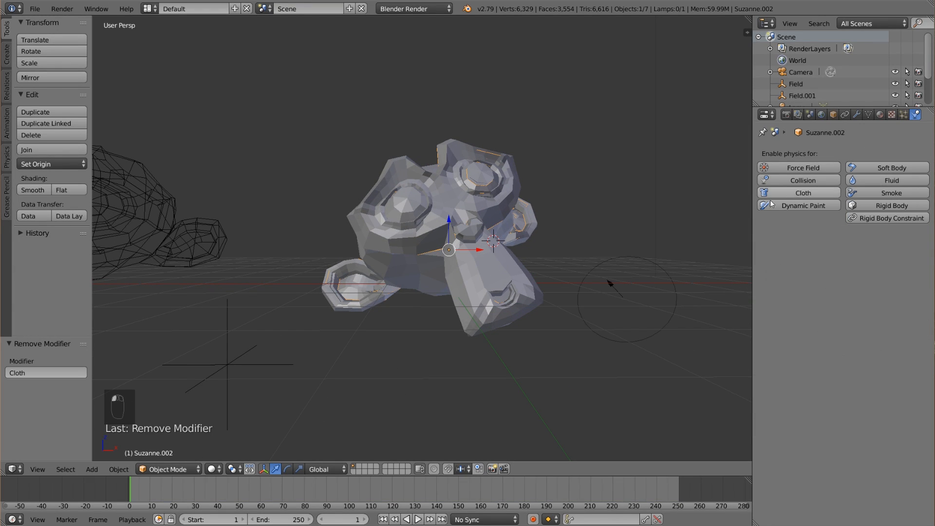
{"action": "left_click", "coordinate": [823, 181]}
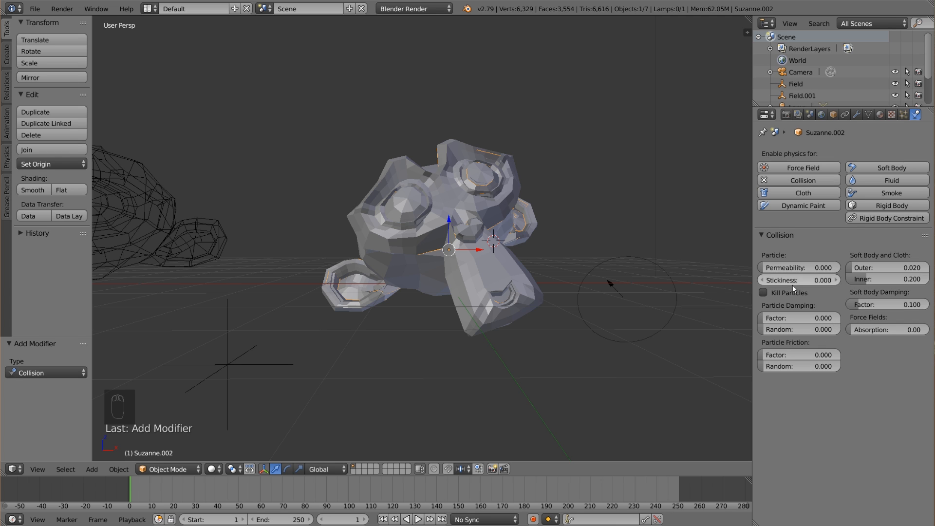
Scale the inner collision monkey to 0.995 overall and about 0.975 along the Y axis, and deselect it.
{"action": "middle_click_drag", "start_coordinate": [650, 297], "coordinate": [518, 293]}
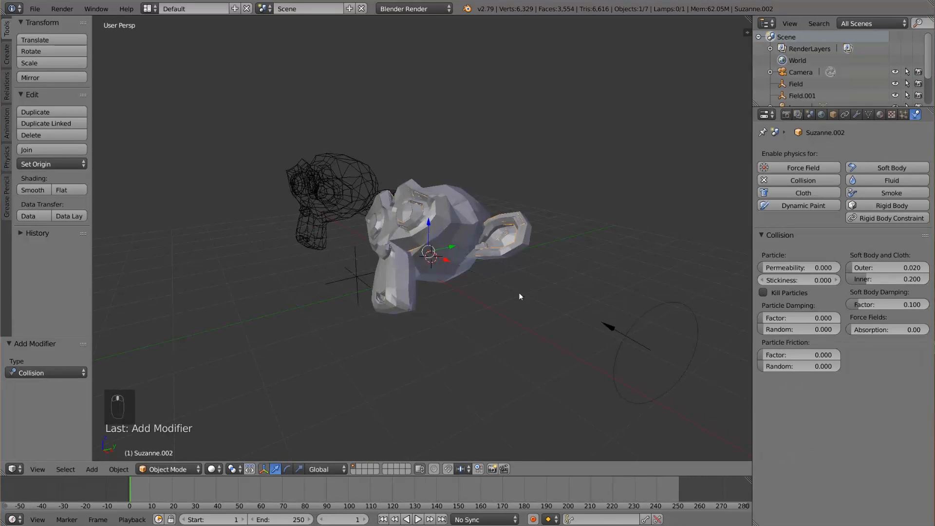
{"action": "key", "text": "s"}
{"action": "left_click", "coordinate": [514, 290]}
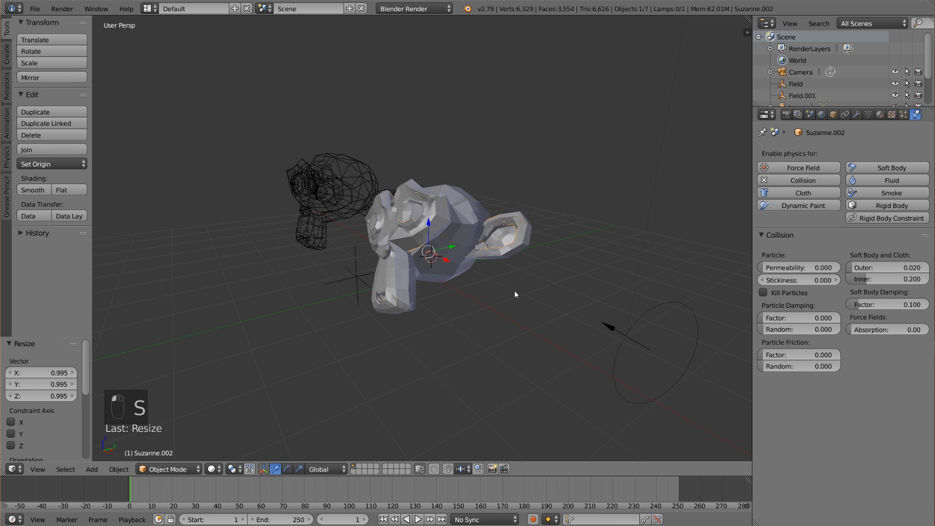
{"action": "key", "text": "s"}
{"action": "middle_click", "coordinate": [518, 291]}
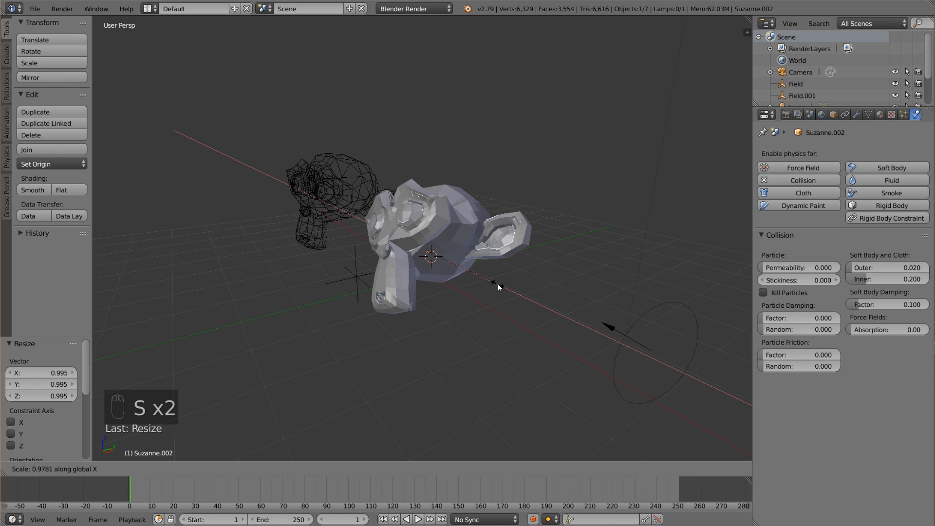
{"action": "key", "text": "y"}
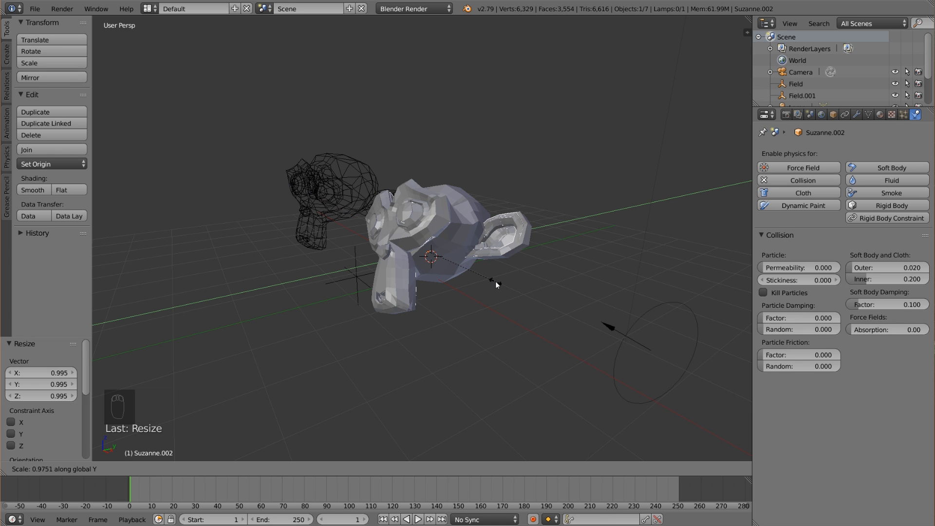
{"action": "left_click", "coordinate": [496, 281]}
{"action": "key", "text": "a"}
Select the cloth monkey, play the simulation and replay it from earlier frames to examine how its pieces break away around the inner monkey.
{"action": "middle_click_drag", "start_coordinate": [457, 281], "coordinate": [560, 269]}
{"action": "right_click", "coordinate": [463, 277]}
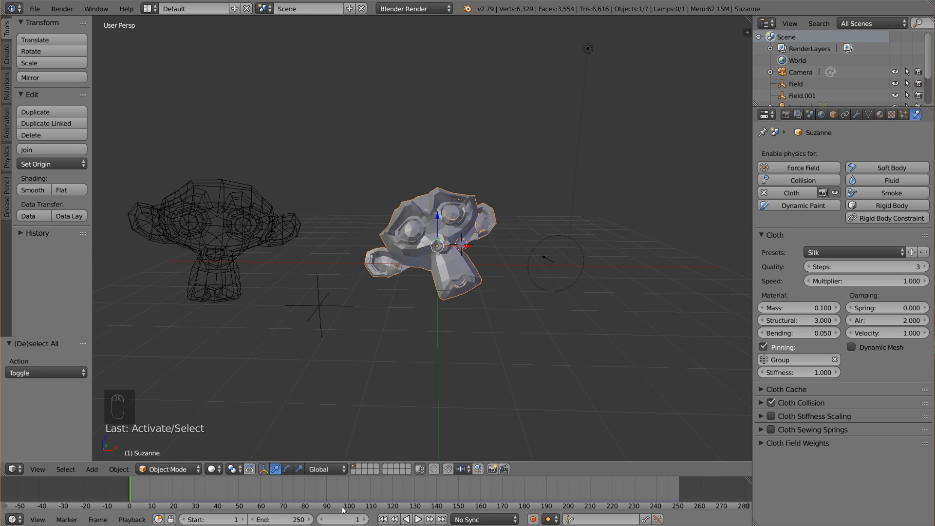
{"action": "left_click", "coordinate": [418, 520]}
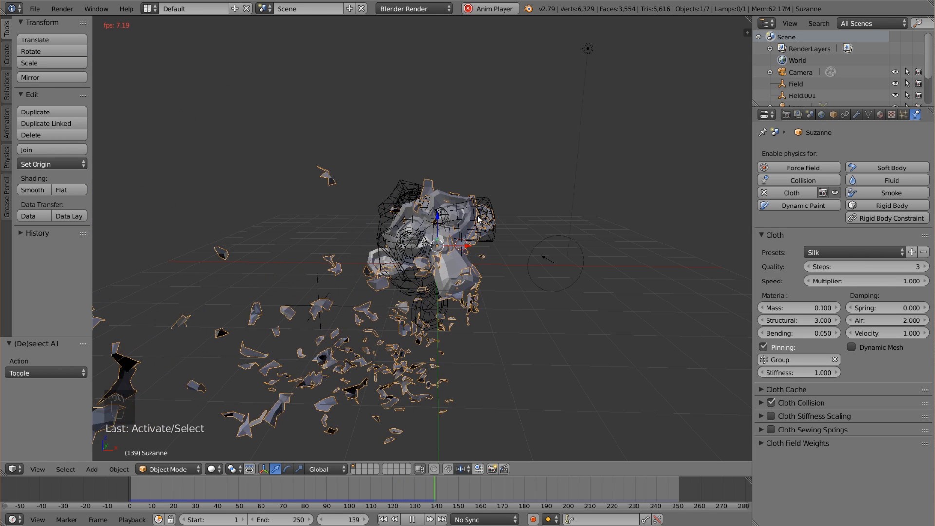
{"action": "middle_click_drag", "start_coordinate": [516, 262], "coordinate": [476, 270]}
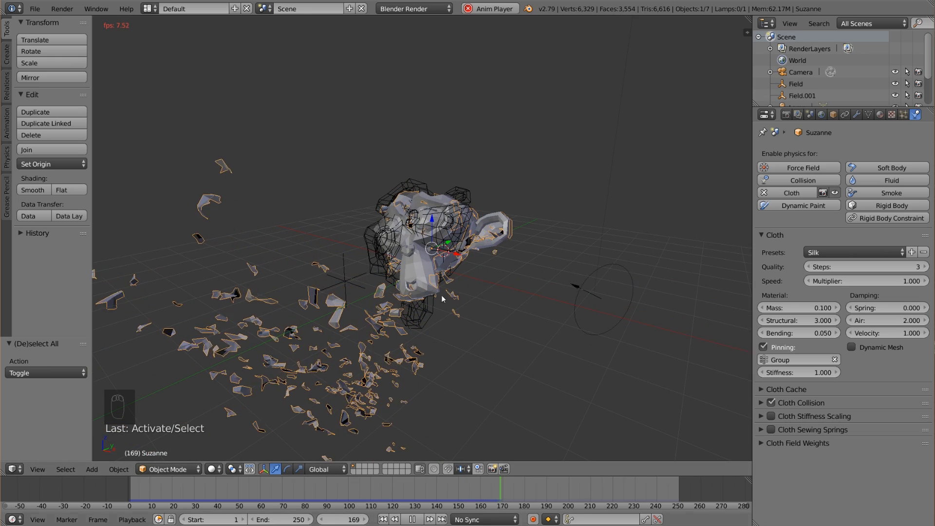
{"action": "middle_click_drag", "start_coordinate": [442, 295], "coordinate": [460, 283]}
{"action": "left_click", "coordinate": [262, 490]}
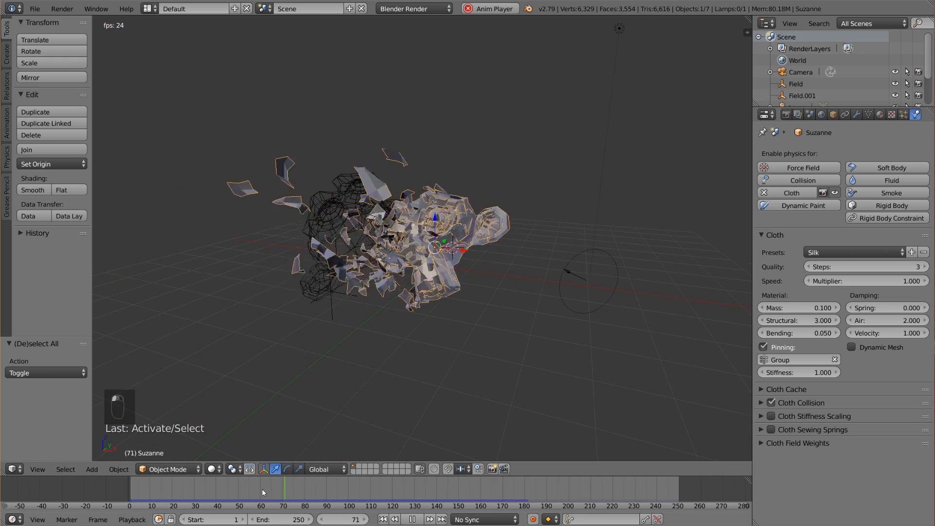
{"action": "left_click", "coordinate": [220, 494]}
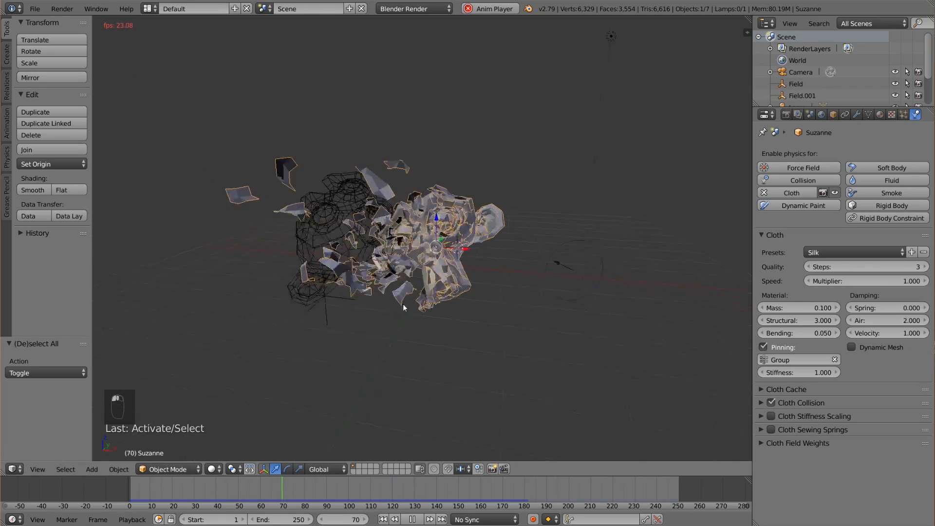
{"action": "middle_click_drag", "start_coordinate": [403, 304], "coordinate": [407, 316]}
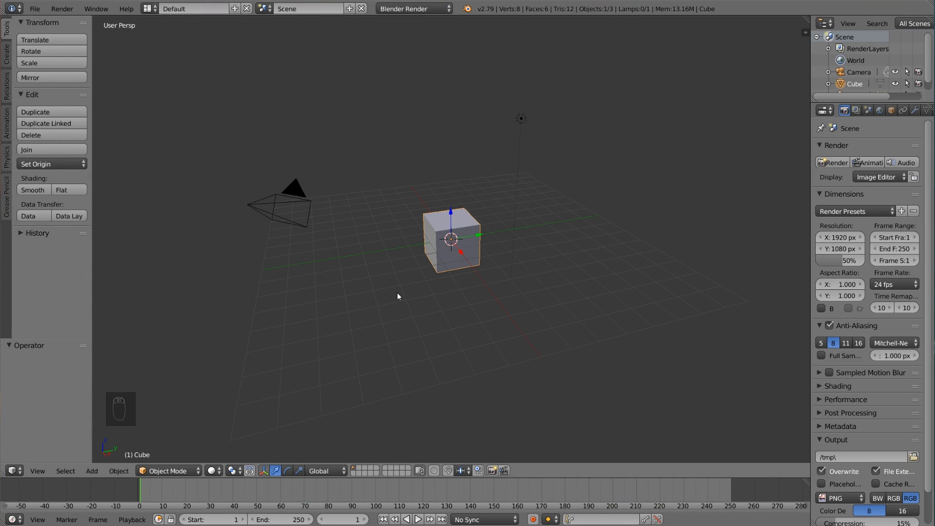
Enable background images in the default cube scene and load the movie 708213395.mp4 as a background.
{"action": "middle_click_drag", "start_coordinate": [440, 277], "coordinate": [448, 280]}
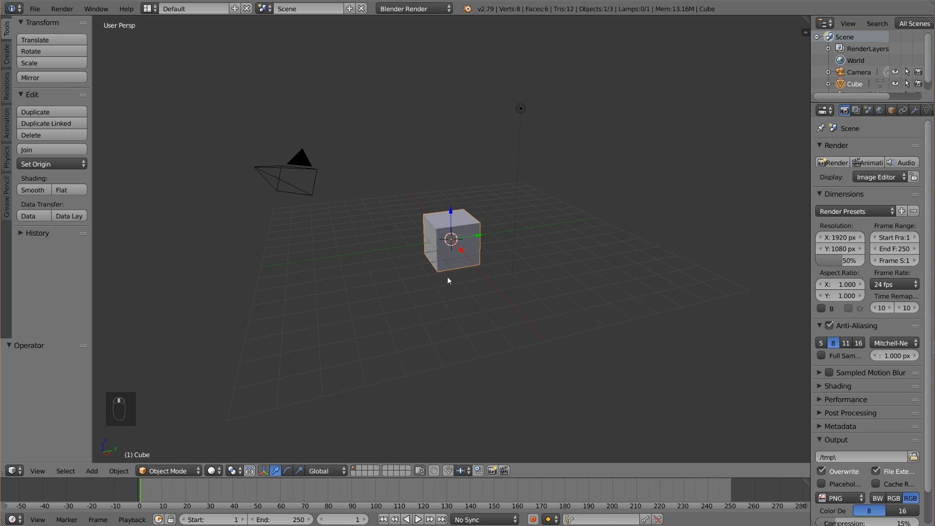
{"action": "middle_click_drag", "start_coordinate": [588, 250], "coordinate": [574, 243]}
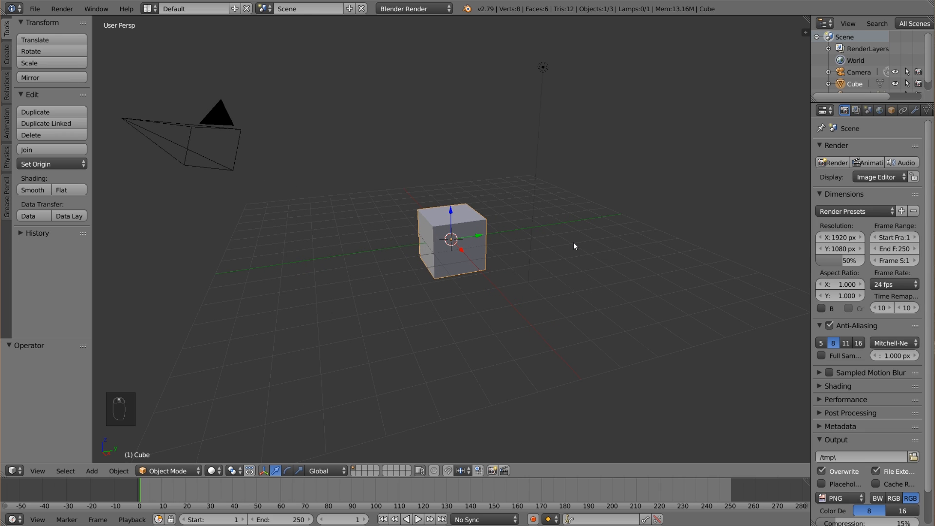
{"action": "key", "text": "n"}
{"action": "left_click", "coordinate": [727, 327]}
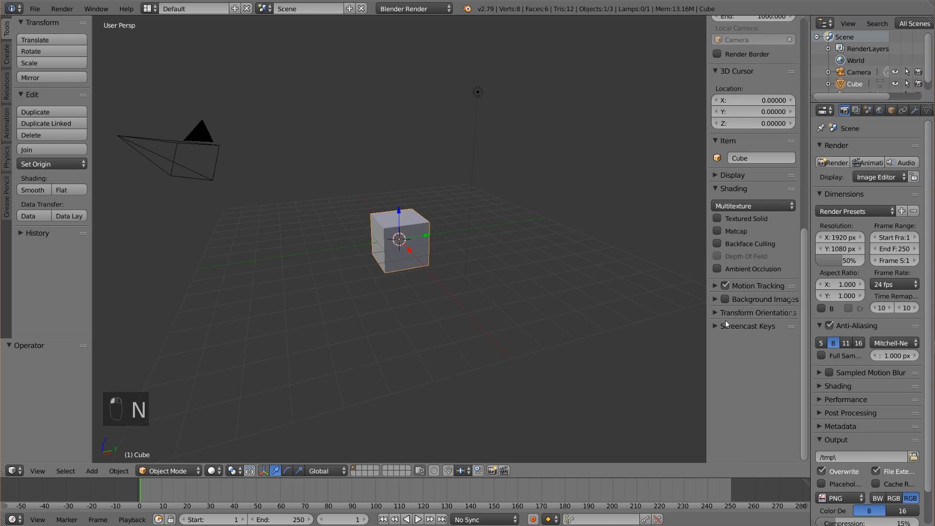
{"action": "left_click", "coordinate": [725, 299]}
{"action": "left_click", "coordinate": [715, 299]}
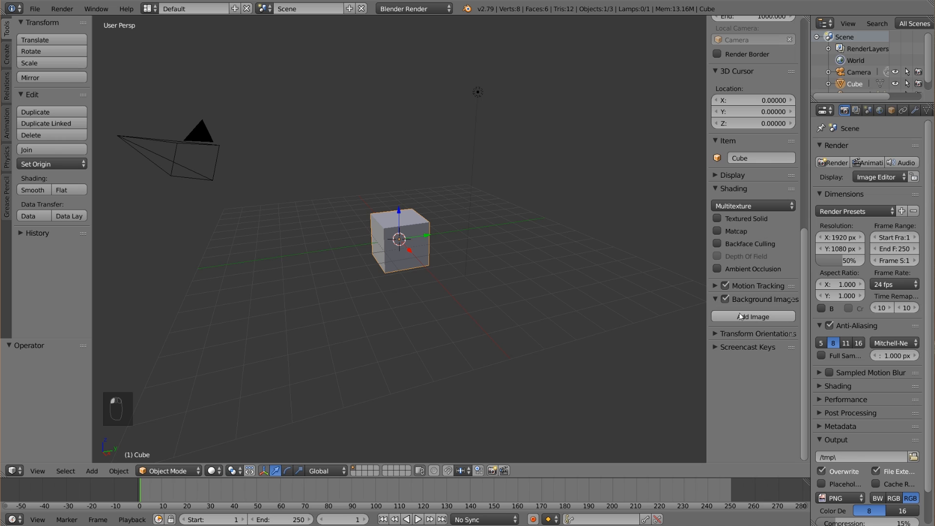
{"action": "left_click", "coordinate": [741, 315]}
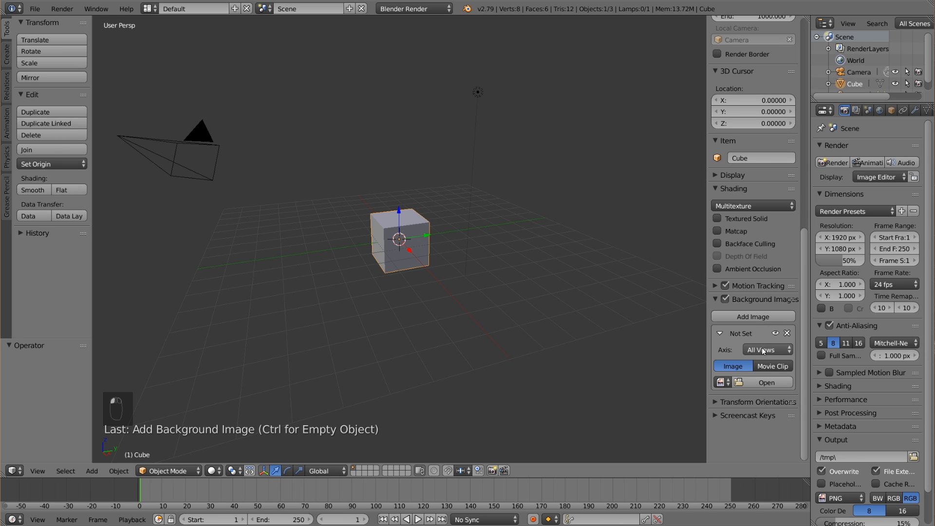
{"action": "left_click", "coordinate": [773, 383]}
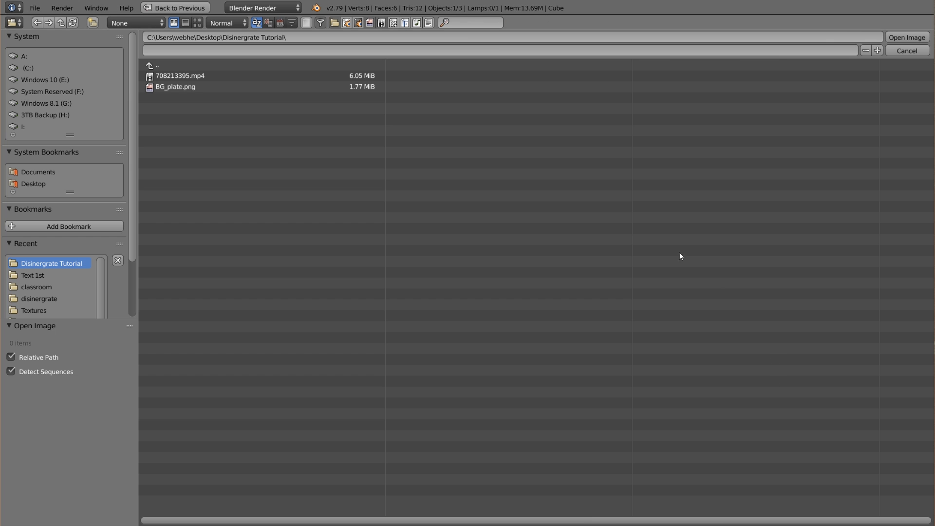
{"action": "left_click", "coordinate": [254, 78]}
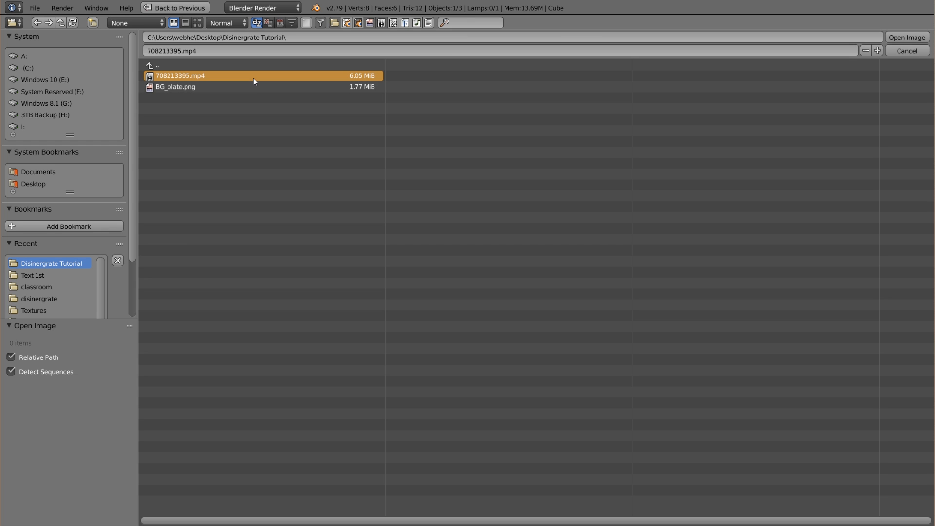
{"action": "double_click", "coordinate": [253, 78]}
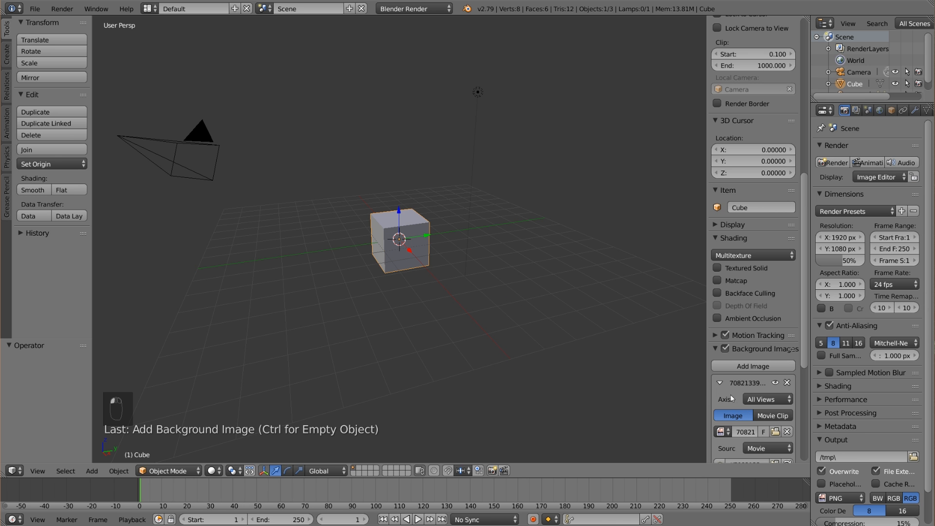
Restrict the movie background to the Camera view axis.
{"action": "scroll", "coordinate": [731, 398], "scroll_direction": "down", "scroll_amount": 5}
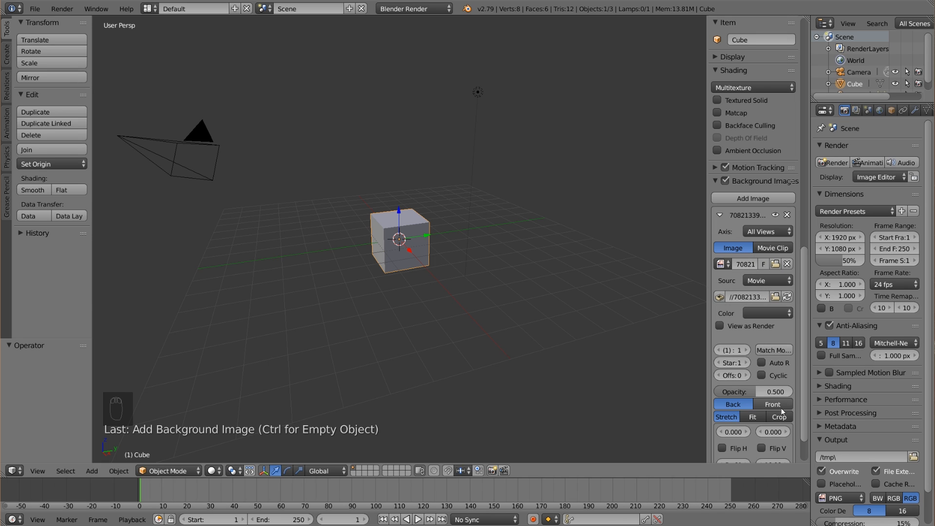
{"action": "scroll", "coordinate": [780, 409], "scroll_direction": "down", "scroll_amount": 2}
{"action": "left_click_drag", "start_coordinate": [707, 352], "coordinate": [659, 351]}
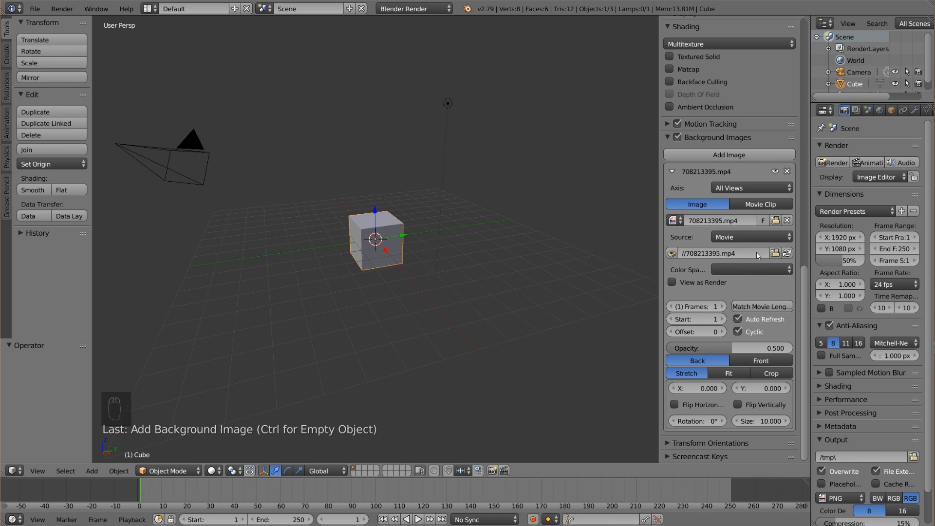
{"action": "left_click", "coordinate": [738, 189]}
{"action": "left_click", "coordinate": [752, 175]}
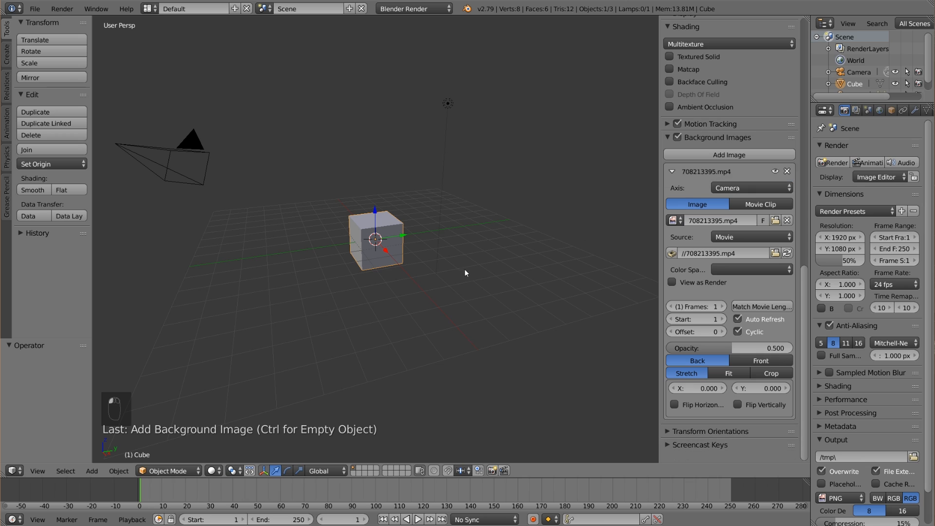
Switch to the front view and align the camera to it.
{"action": "mouse_move", "coordinate": [422, 273]}
{"action": "middle_mouse_down"}
{"action": "mouse_move", "coordinate": [399, 270]}
{"action": "mouse_move", "coordinate": [406, 265]}
{"action": "middle_mouse_up"}
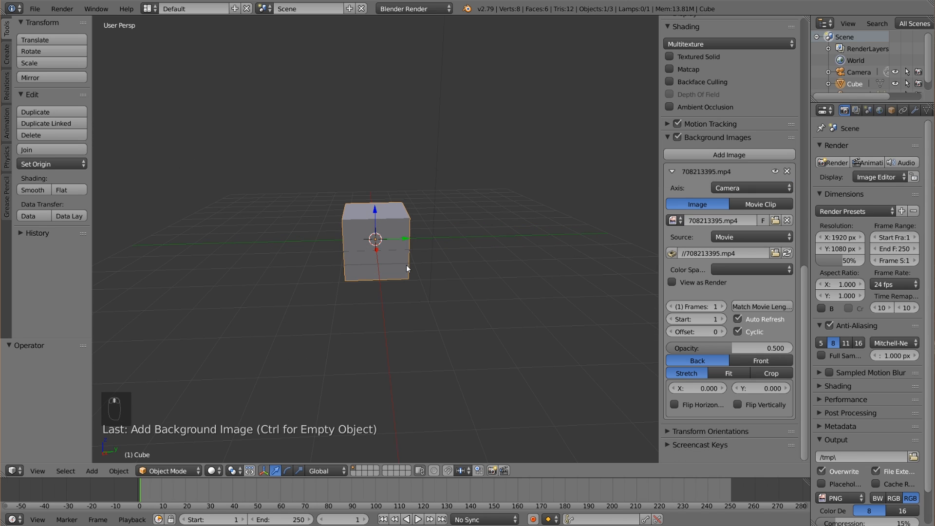
{"action": "key", "text": "KP_1"}
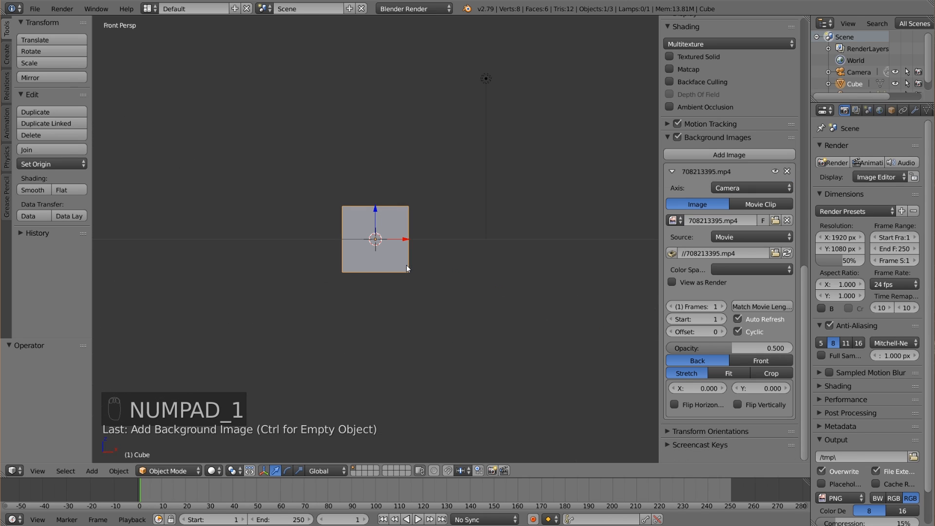
{"action": "key", "text": "ctrl+alt+KP_0"}
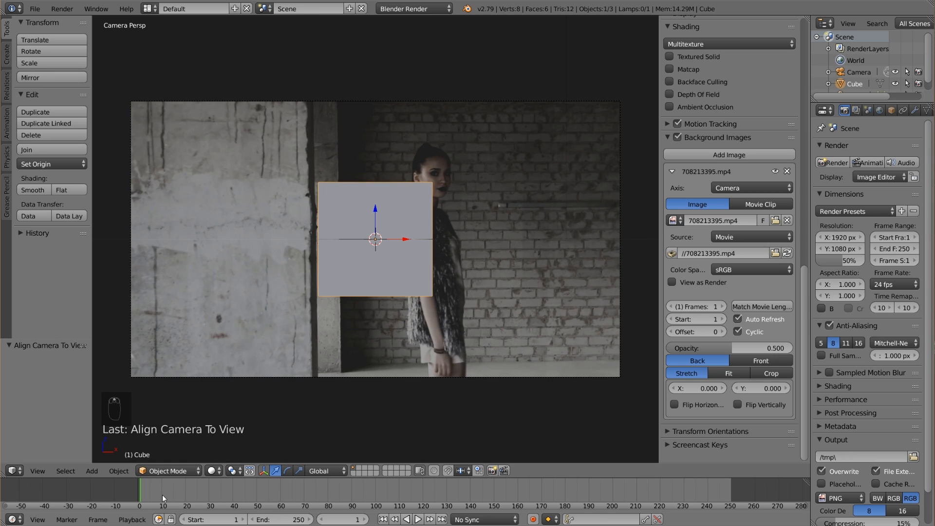
Match the background's frame count to the movie length, and play and scrub through the footage to check it.
{"action": "left_click_drag", "start_coordinate": [162, 495], "coordinate": [282, 483]}
{"action": "left_click", "coordinate": [755, 308]}
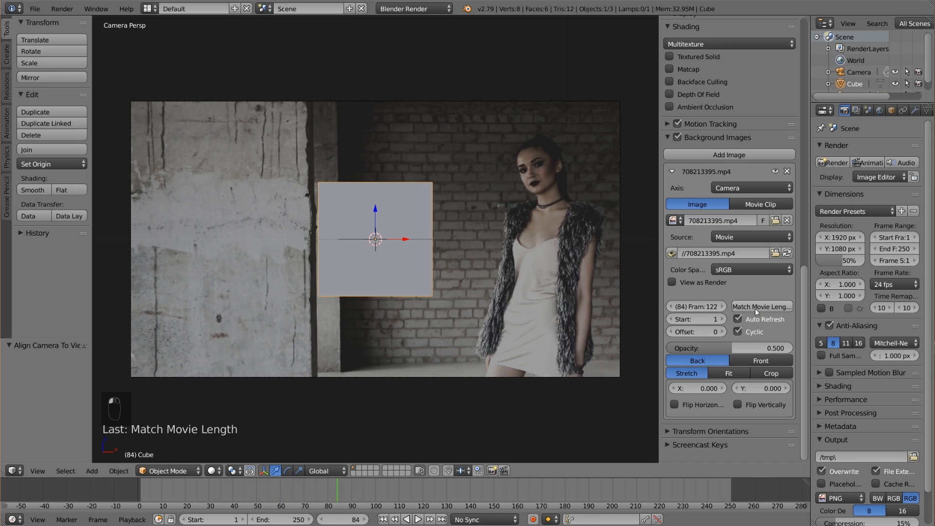
{"action": "left_click_drag", "start_coordinate": [277, 489], "coordinate": [241, 495]}
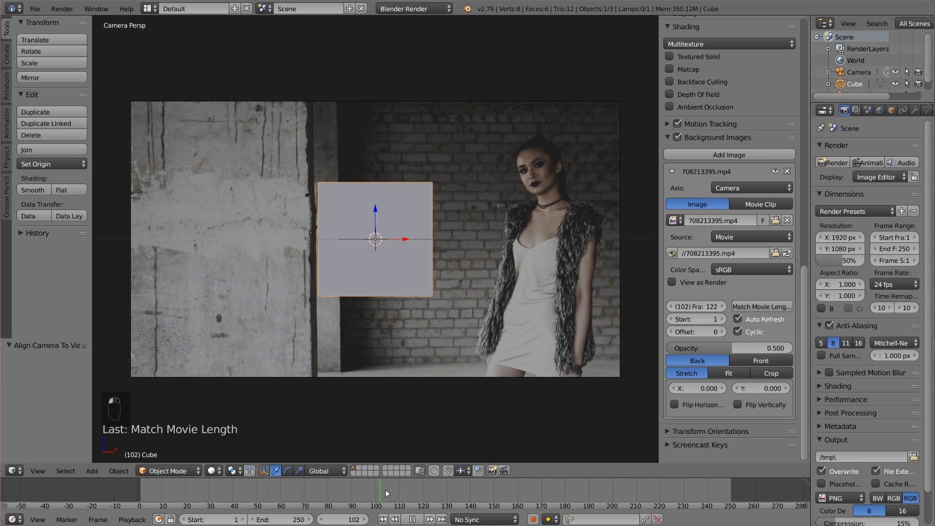
{"action": "left_click_drag", "start_coordinate": [385, 490], "coordinate": [326, 490]}
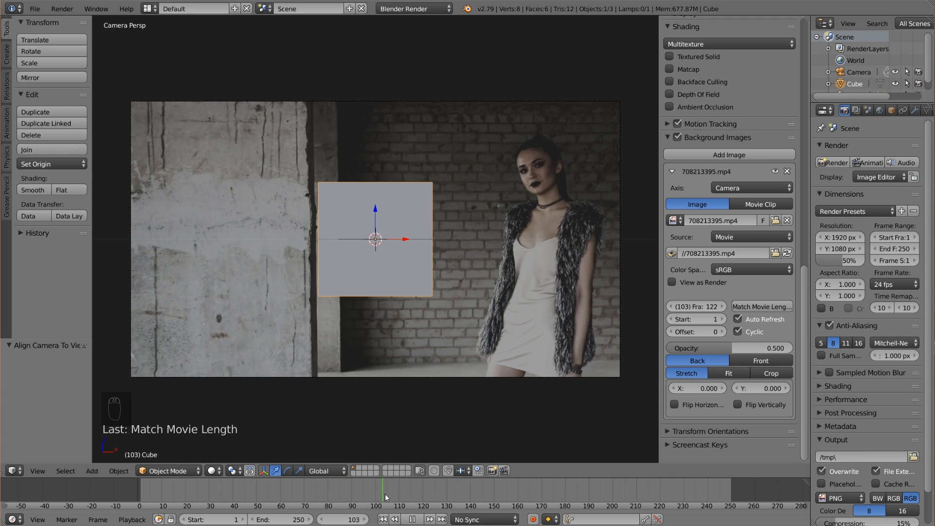
{"action": "left_click", "coordinate": [317, 491]}
{"action": "left_click", "coordinate": [277, 491]}
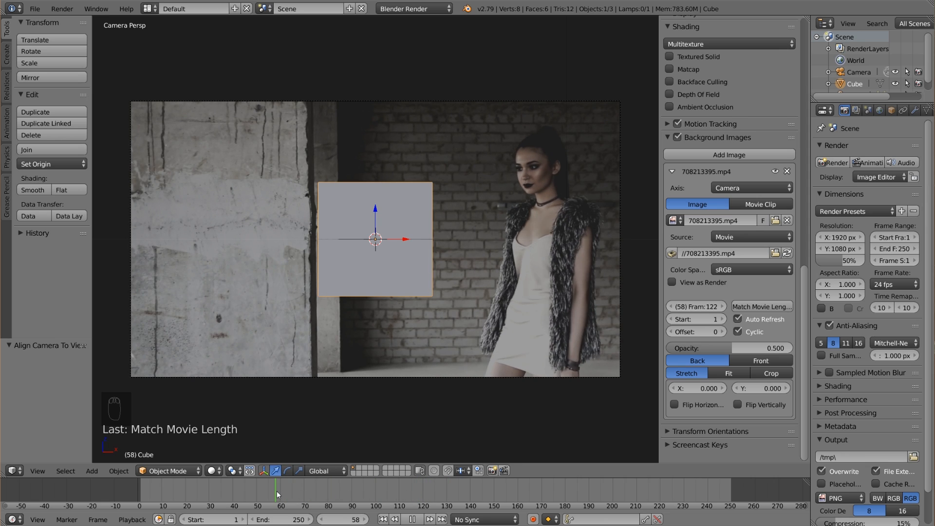
{"action": "key", "text": "alt+a"}
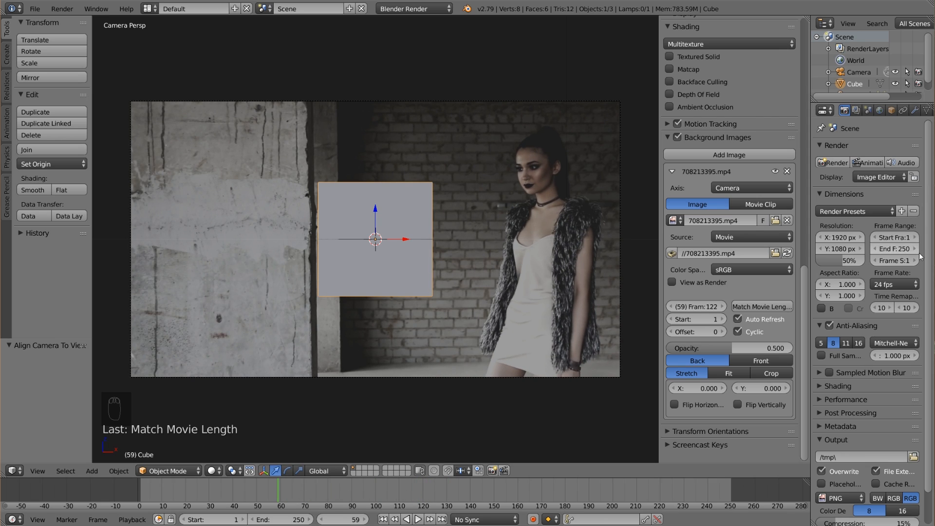
Set the scene's frame rate to 23.98 fps and go to frame 52.
{"action": "left_click", "coordinate": [894, 284]}
{"action": "left_click", "coordinate": [892, 300]}
{"action": "mouse_move", "coordinate": [274, 486]}
{"action": "left_mouse_down"}
{"action": "mouse_move", "coordinate": [214, 489]}
{"action": "mouse_move", "coordinate": [261, 486]}
{"action": "left_mouse_up"}
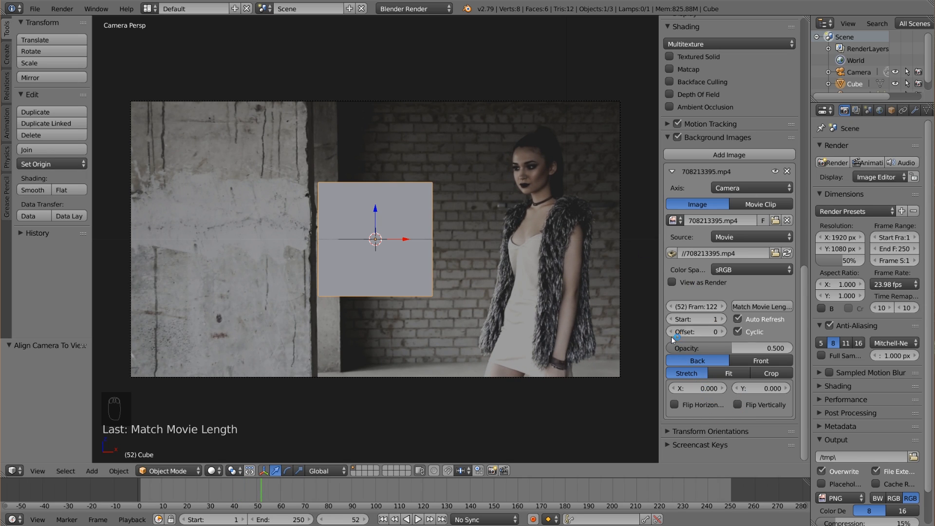
Hide the viewport properties and play the footage through the camera view, stopping at frame 74.
{"action": "key", "text": "KP_0"}
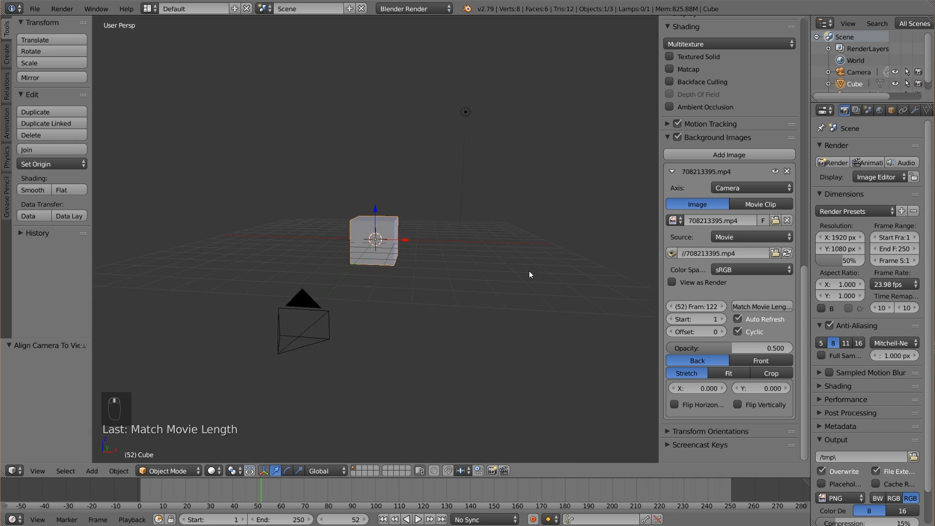
{"action": "key", "text": "n"}
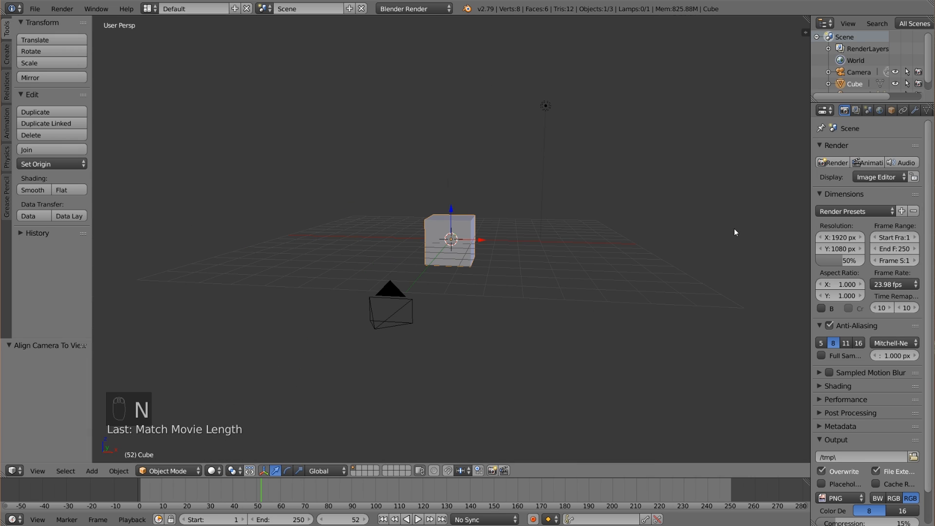
{"action": "key", "text": "KP_0"}
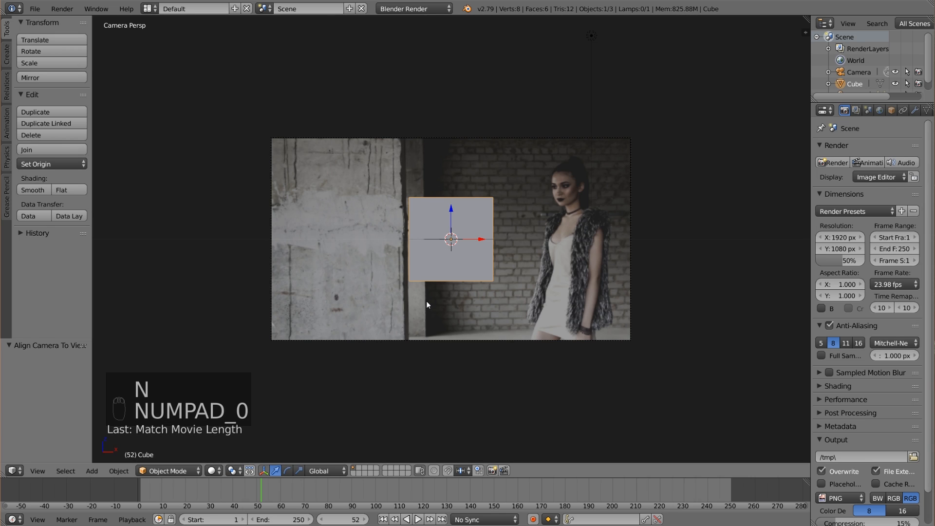
{"action": "key", "text": "alt+a"}
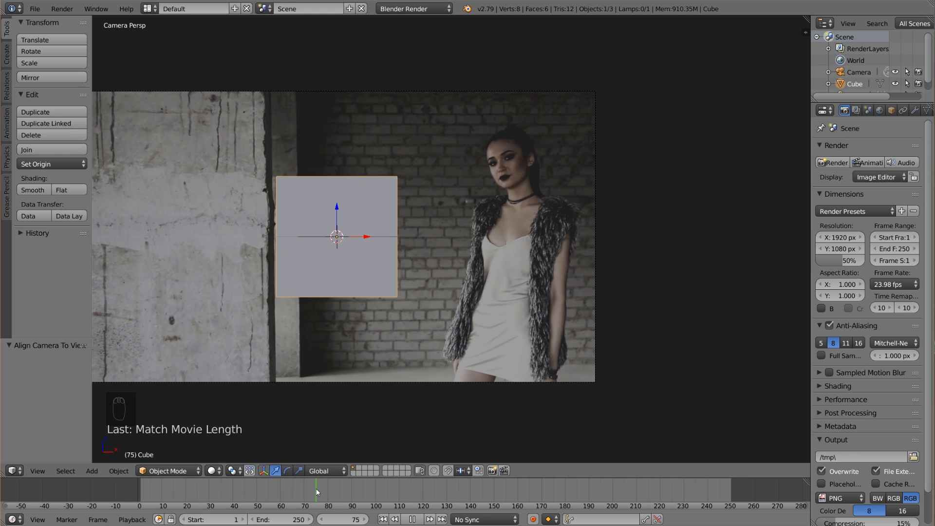
{"action": "left_click_drag", "start_coordinate": [316, 489], "coordinate": [314, 489]}
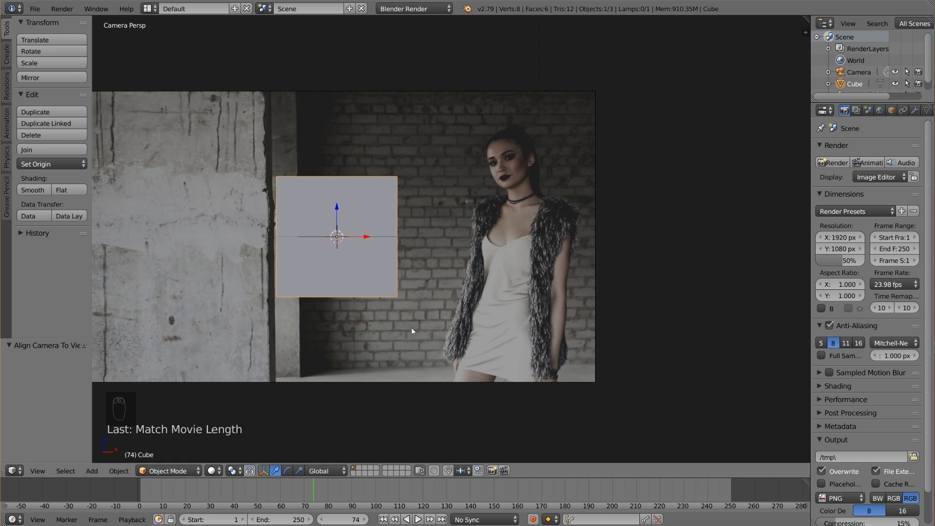
Move the cube about 3.34 units along X in front of the woman and scale it down to about 0.67.
{"action": "key", "text": "g"}
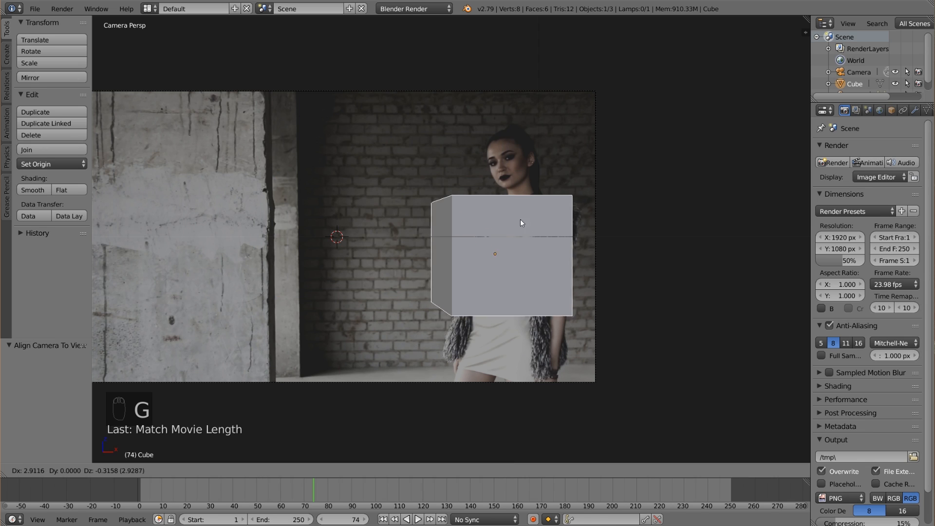
{"action": "right_click", "coordinate": [496, 225]}
{"action": "key", "text": "x"}
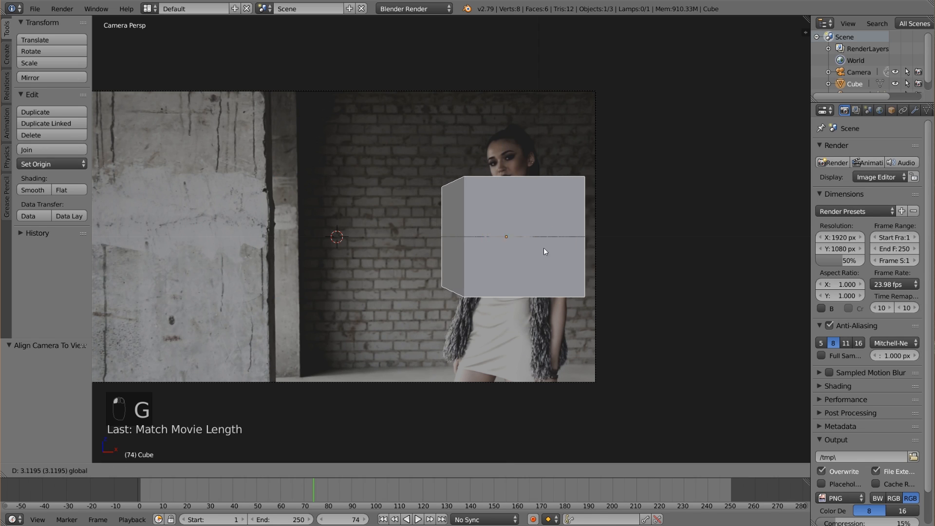
{"action": "left_click", "coordinate": [565, 256]}
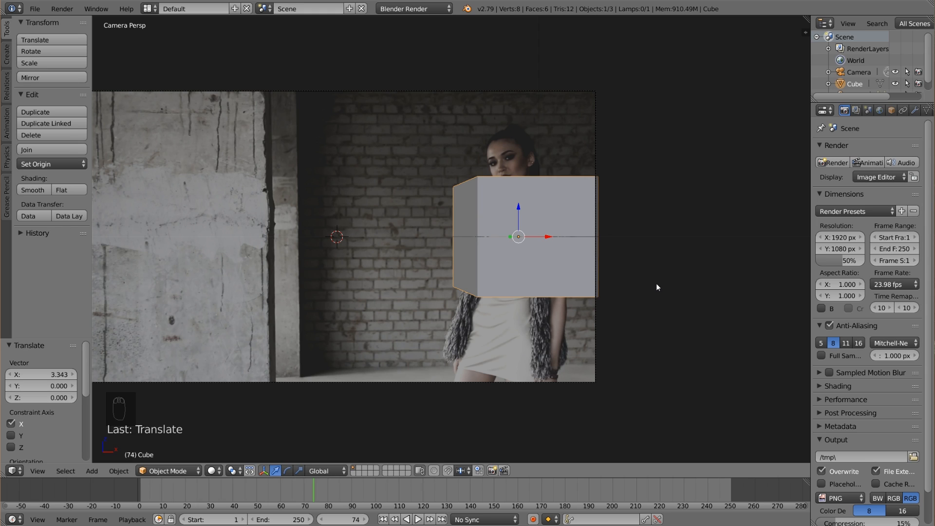
{"action": "key", "text": "s"}
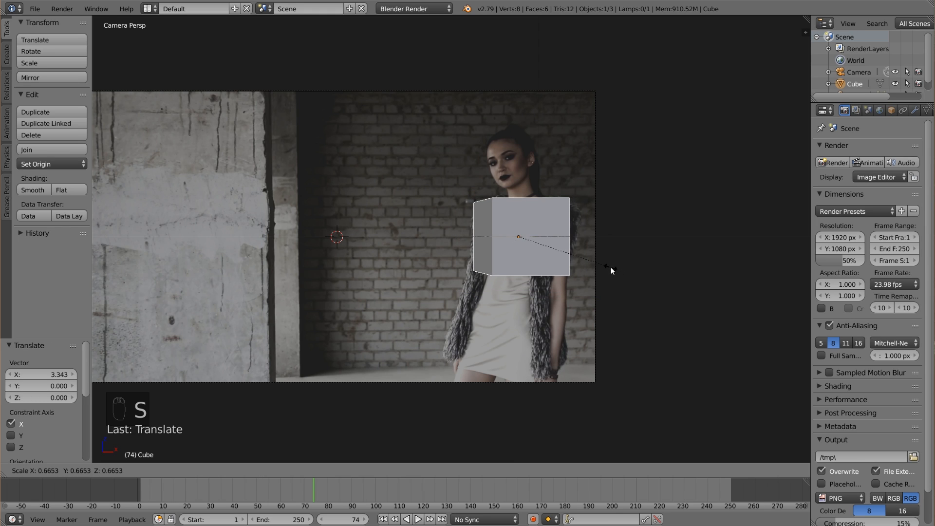
{"action": "left_click", "coordinate": [612, 268]}
{"action": "scroll", "coordinate": [560, 292], "scroll_direction": "down", "scroll_amount": 2}
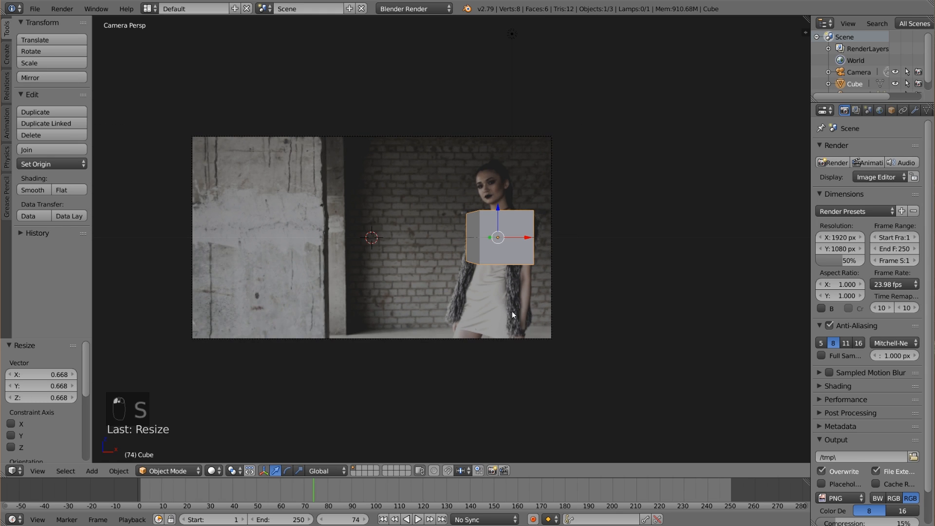
Select the camera and set its focal length to 55 mm.
{"action": "right_click", "coordinate": [407, 339]}
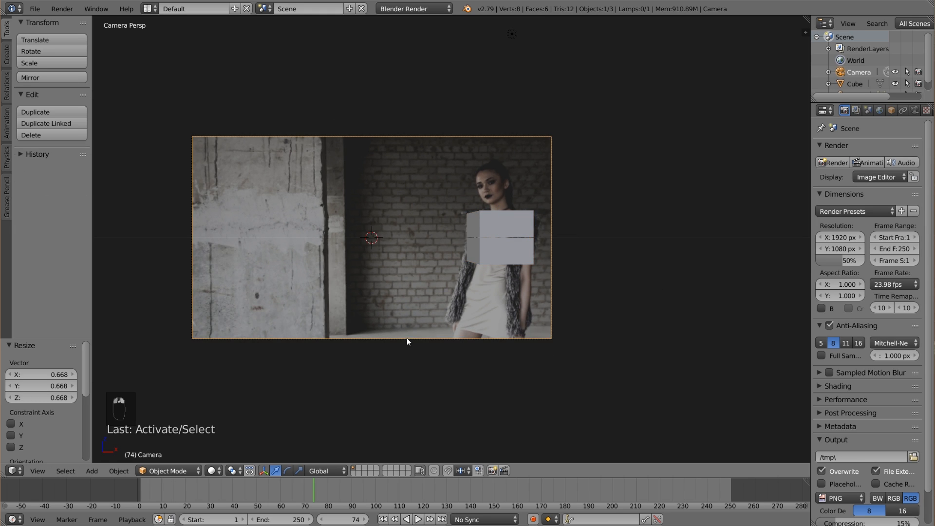
{"action": "scroll", "coordinate": [533, 307], "scroll_direction": "down", "scroll_amount": 2}
{"action": "scroll", "coordinate": [487, 205], "scroll_direction": "up", "scroll_amount": 4}
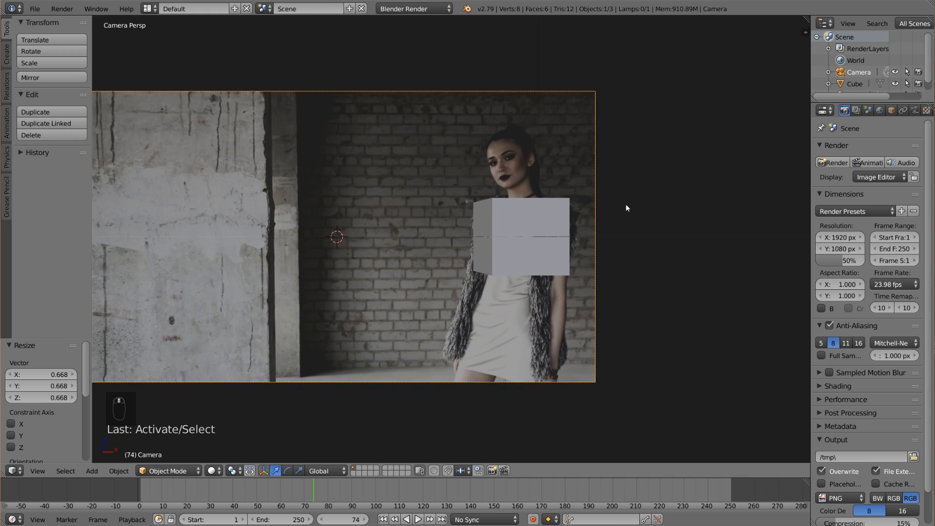
{"action": "scroll", "coordinate": [622, 210], "scroll_direction": "down", "scroll_amount": 2}
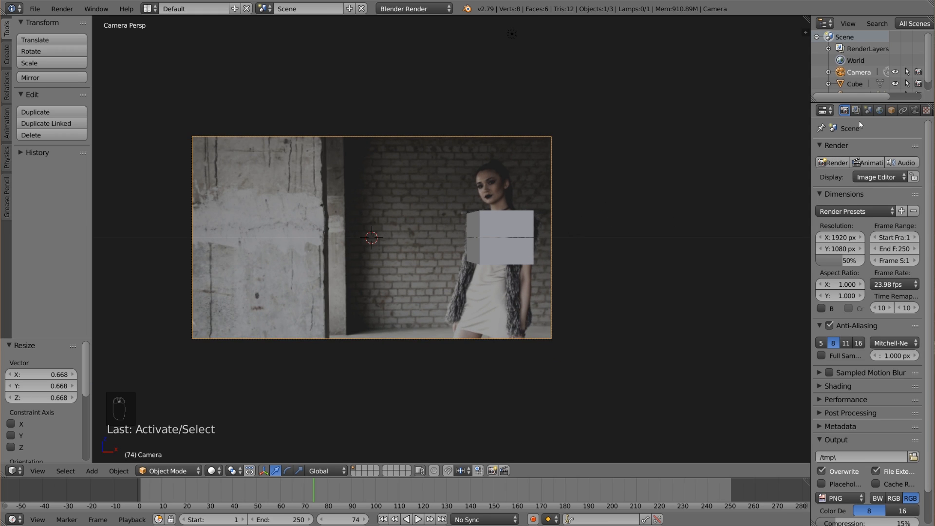
{"action": "left_click", "coordinate": [914, 111]}
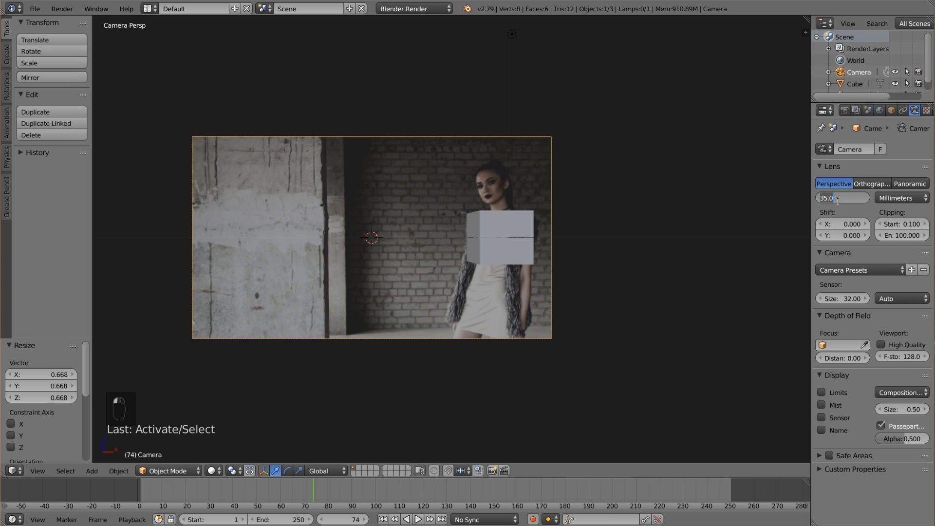
{"action": "type", "text": "55"}
{"action": "key", "text": "Return"}
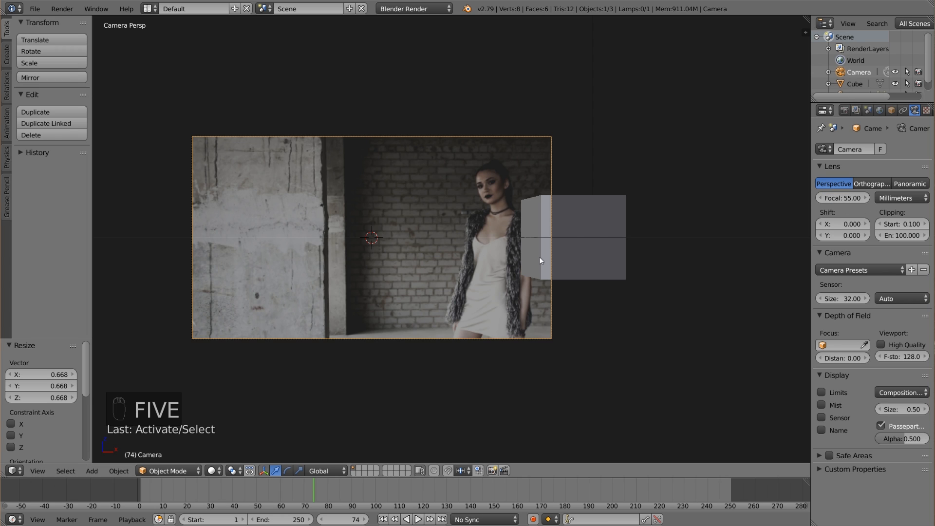
Pull the camera back along its local Z axis in two moves, by about 6.16 and 6.11 units.
{"action": "right_click", "coordinate": [600, 250]}
{"action": "right_click", "coordinate": [450, 339]}
{"action": "key", "text": "g"}
{"action": "key", "text": "z"}
{"action": "key", "text": "z"}
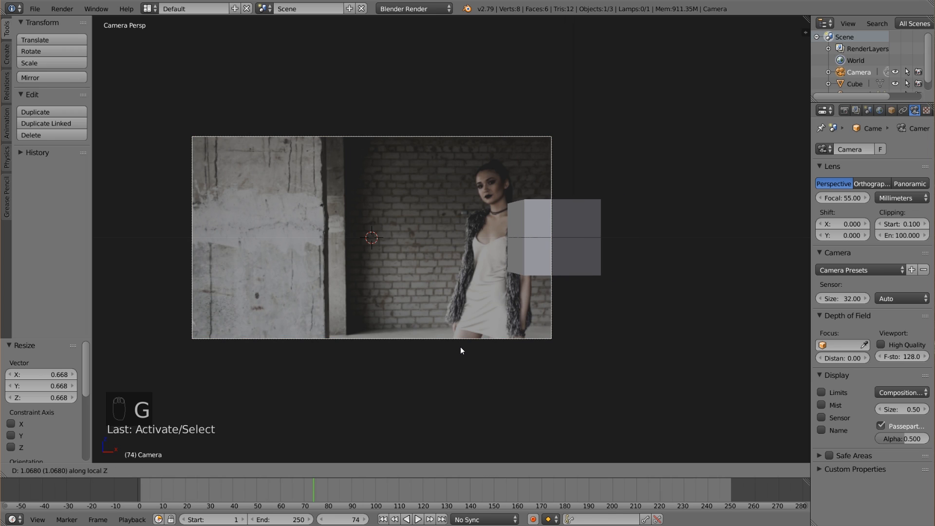
{"action": "left_click", "coordinate": [487, 423]}
{"action": "middle_click_drag", "start_coordinate": [516, 250], "coordinate": [518, 284]}
{"action": "key", "text": "KP_0"}
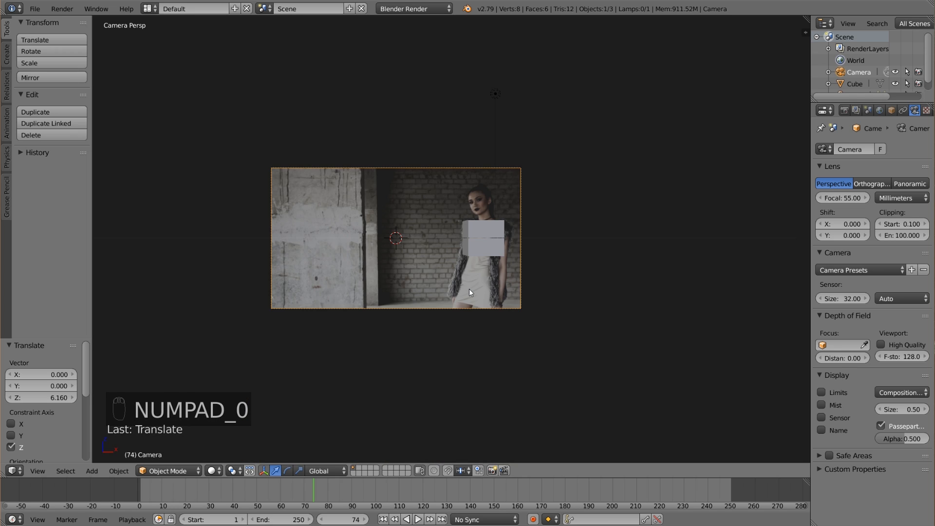
{"action": "key", "text": "g"}
{"action": "left_click", "coordinate": [484, 316]}
Move the cube about 1.06 units along X onto the woman, enlarge it and shift it another 0.23 units along X to cover her torso.
{"action": "right_click", "coordinate": [460, 238]}
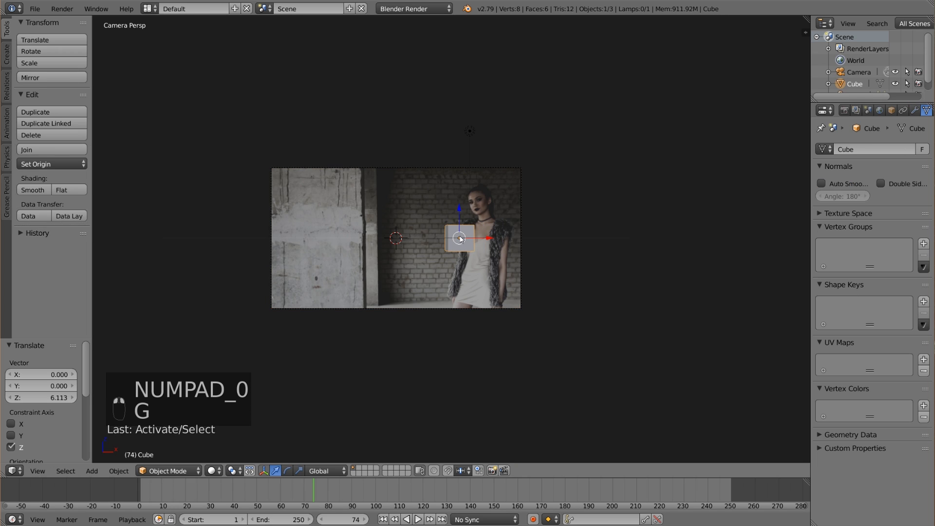
{"action": "scroll", "coordinate": [500, 231], "scroll_direction": "up", "scroll_amount": 3}
{"action": "key", "text": "g"}
{"action": "key", "text": "x"}
{"action": "left_click", "coordinate": [530, 245]}
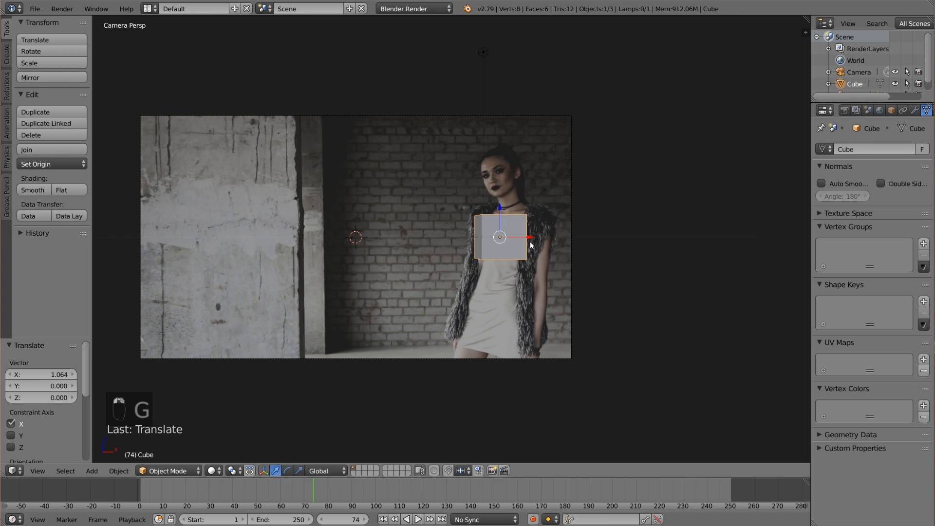
{"action": "key", "text": "s"}
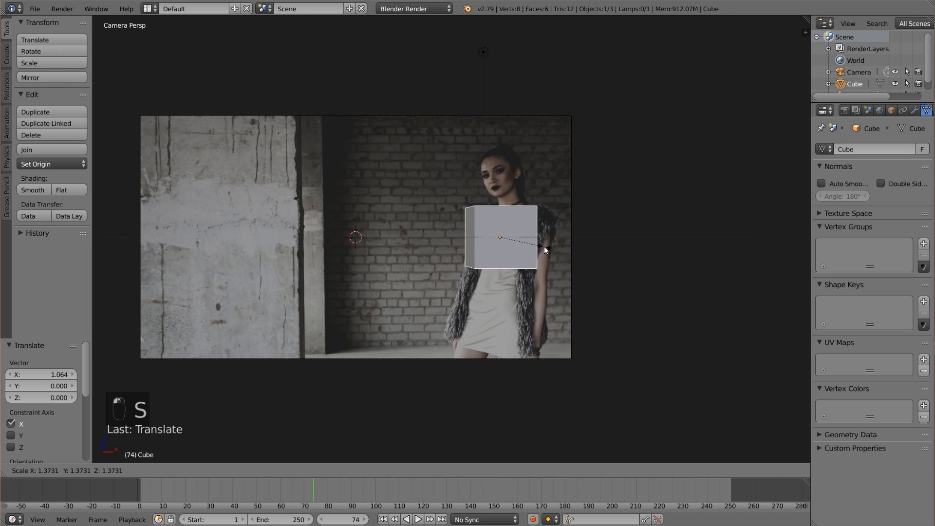
{"action": "left_click", "coordinate": [553, 248]}
{"action": "left_click_drag", "start_coordinate": [533, 238], "coordinate": [541, 238]}
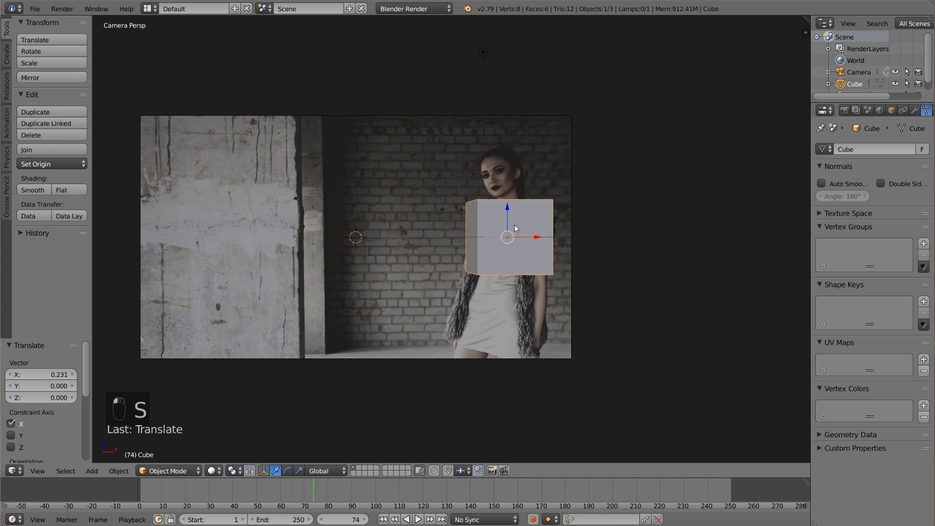
{"action": "scroll", "coordinate": [514, 224], "scroll_direction": "up", "scroll_amount": 4}
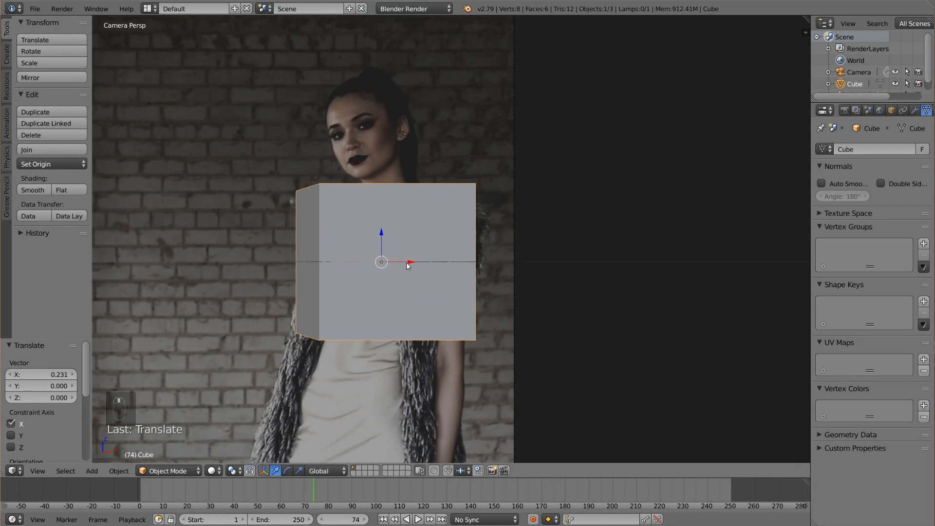
{"action": "key", "text": "s"}
{"action": "left_click", "coordinate": [410, 263]}
In Edit Mode, scale the cube's mesh down to about 0.31 and move it up over the woman's face.
{"action": "scroll", "coordinate": [392, 315], "scroll_direction": "up", "scroll_amount": 3}
{"action": "key", "text": "Tab"}
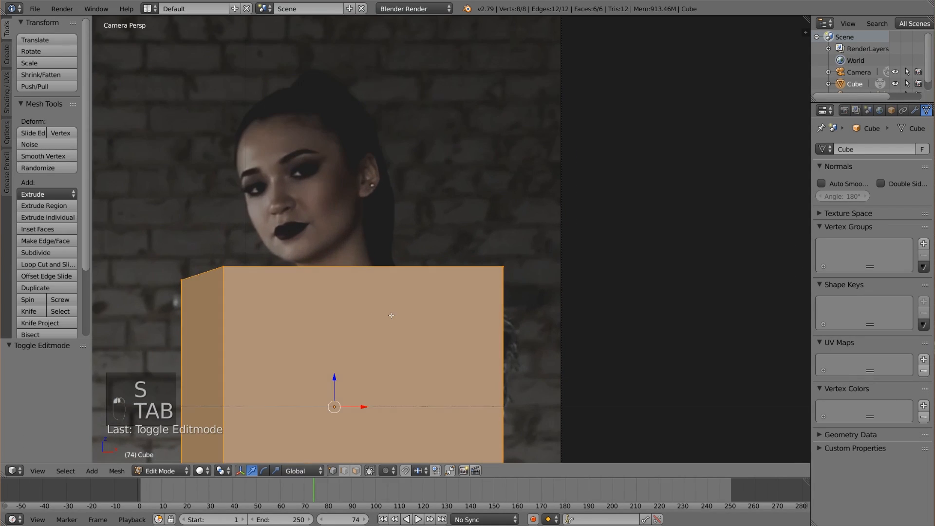
{"action": "scroll", "coordinate": [404, 379], "scroll_direction": "down", "scroll_amount": 3}
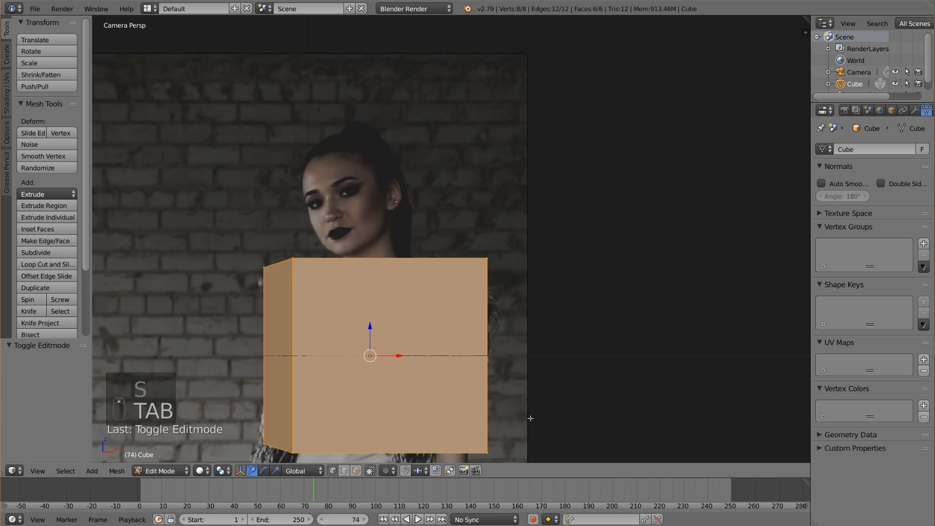
{"action": "key", "text": "s"}
{"action": "left_click", "coordinate": [405, 356]}
{"action": "key", "text": "g"}
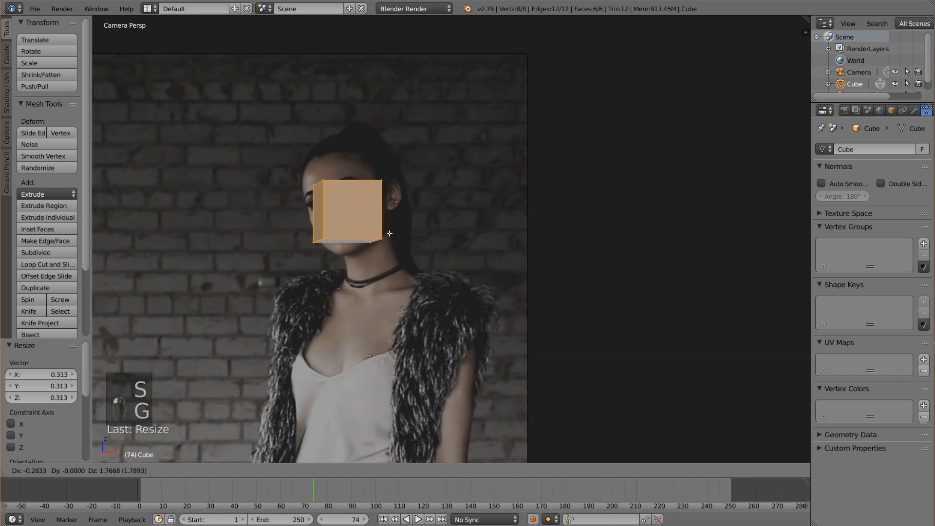
{"action": "left_click", "coordinate": [430, 281]}
{"action": "key", "text": "Tab"}
{"action": "key", "text": "Tab"}
{"action": "key", "text": "Tab"}
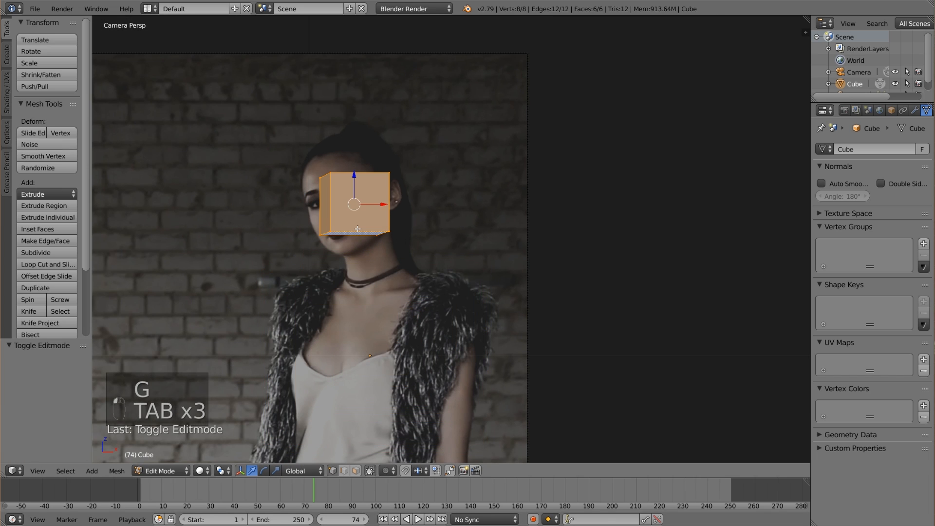
Subdivide the cube's mesh twice with one cut each, leaving its shading flat.
{"action": "key", "text": "w"}
{"action": "left_click", "coordinate": [357, 229]}
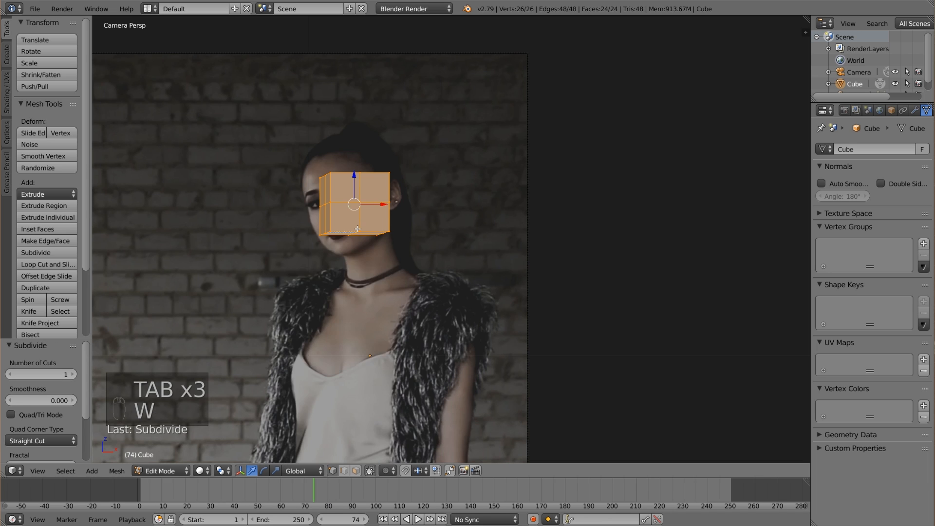
{"action": "key", "text": "w"}
{"action": "left_click", "coordinate": [350, 407]}
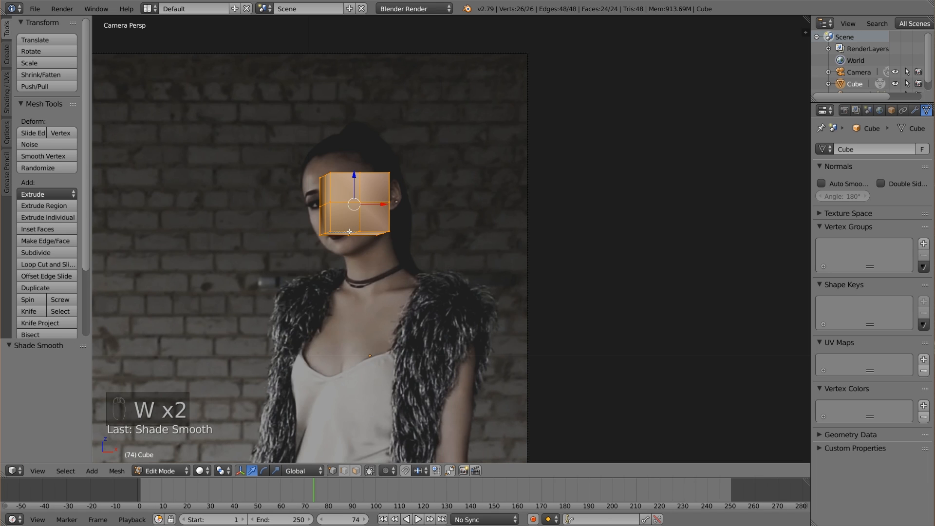
{"action": "key", "text": "ctrl+z"}
{"action": "key", "text": "w"}
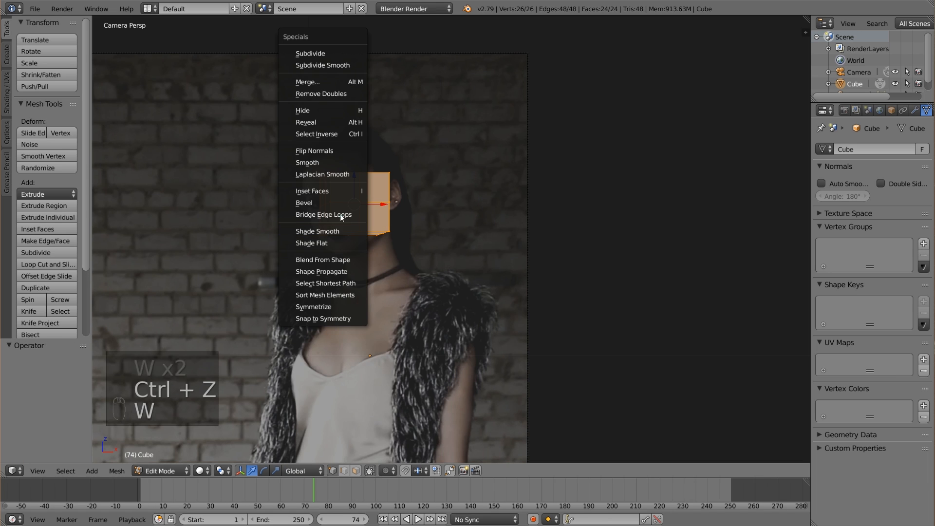
{"action": "left_click", "coordinate": [312, 51]}
Scale the subdivided mesh up by about 1.99 and move it about 0.14 along X and 0.07 along Z to cover the head.
{"action": "key", "text": "s"}
{"action": "left_click", "coordinate": [433, 298]}
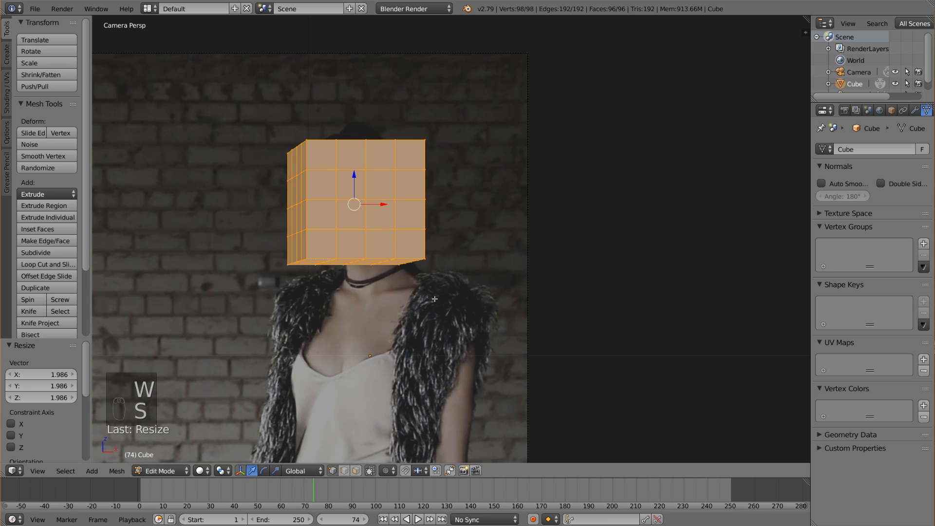
{"action": "key", "text": "g"}
{"action": "left_click", "coordinate": [446, 293]}
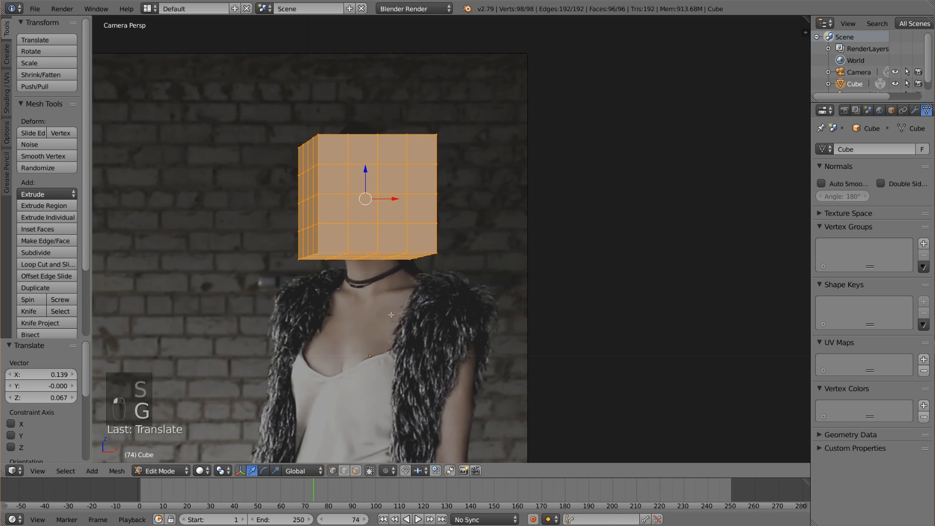
Select the four central faces on the underside of the head block and extrude them down about 0.25 units to start the neck.
{"action": "key", "text": "KP_0"}
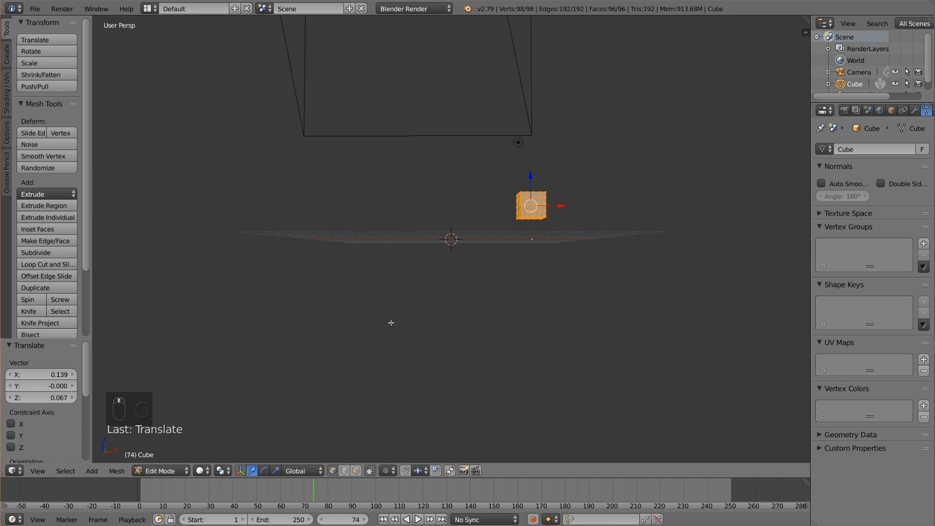
{"action": "scroll", "coordinate": [391, 322], "scroll_direction": "up", "scroll_amount": 4}
{"action": "middle_click_drag", "start_coordinate": [505, 279], "coordinate": [287, 362], "text": "shift"}
{"action": "left_click", "coordinate": [356, 471]}
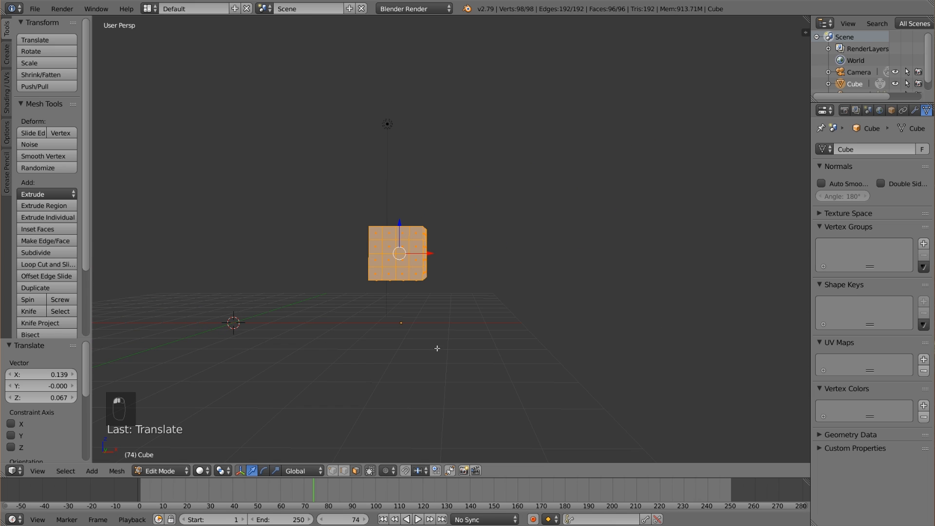
{"action": "middle_click_drag", "start_coordinate": [437, 348], "coordinate": [389, 302]}
{"action": "right_click", "coordinate": [377, 280]}
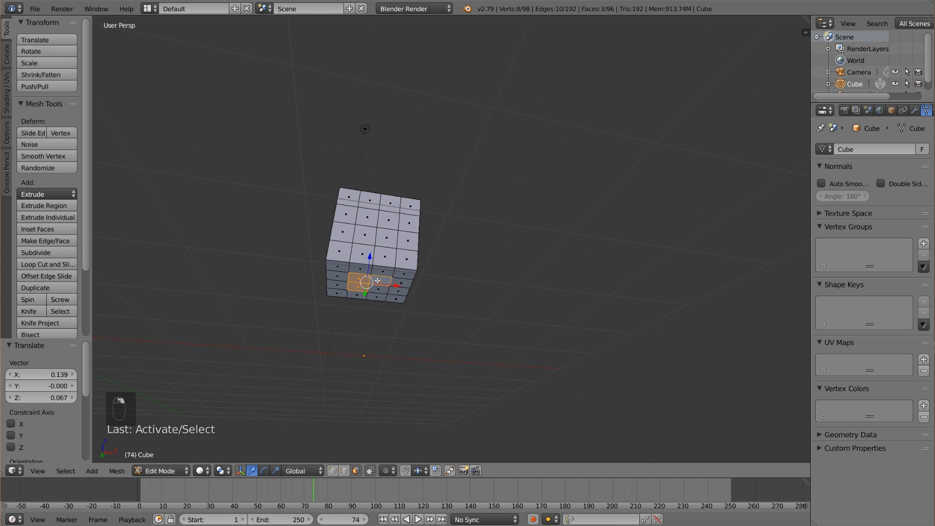
{"action": "key", "text": "KP_0"}
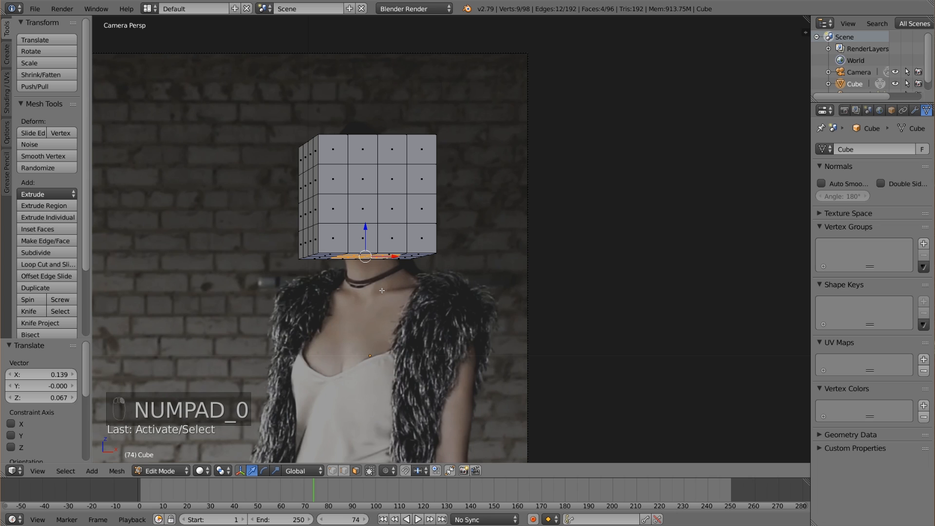
{"action": "middle_click_drag", "start_coordinate": [382, 290], "coordinate": [362, 248], "text": "shift"}
{"action": "key", "text": "e"}
{"action": "left_click", "coordinate": [370, 273]}
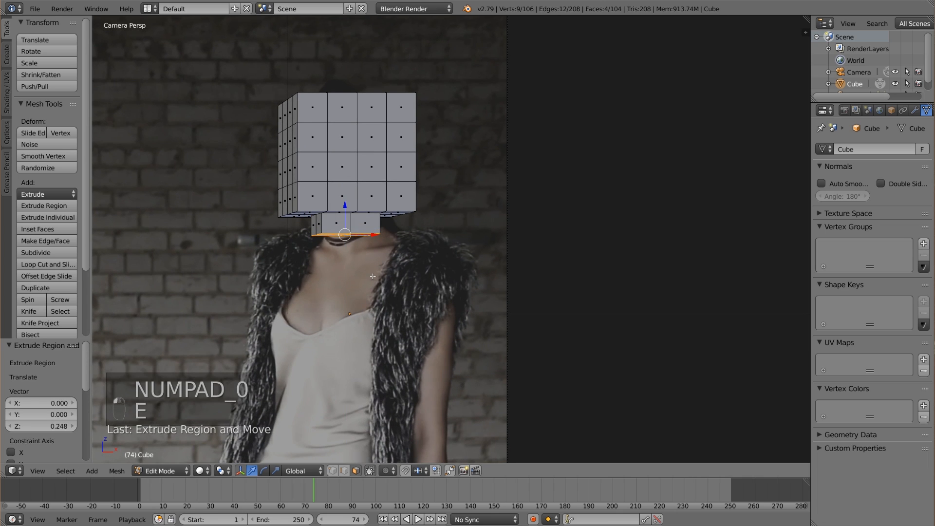
Shift the neck's lower end about 0.07 along X and -0.03 along Z, and rotate it about -5.5 degrees.
{"action": "key", "text": "g"}
{"action": "left_click", "coordinate": [383, 280]}
{"action": "key", "text": "r"}
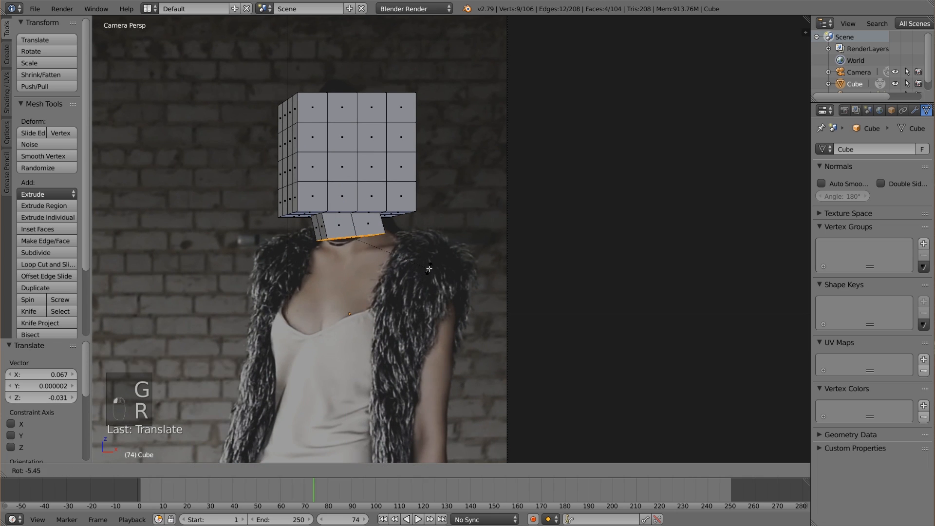
{"action": "left_click", "coordinate": [428, 269]}
{"action": "key", "text": "e"}
{"action": "left_click", "coordinate": [403, 274]}
{"action": "key", "text": "ctrl+x"}
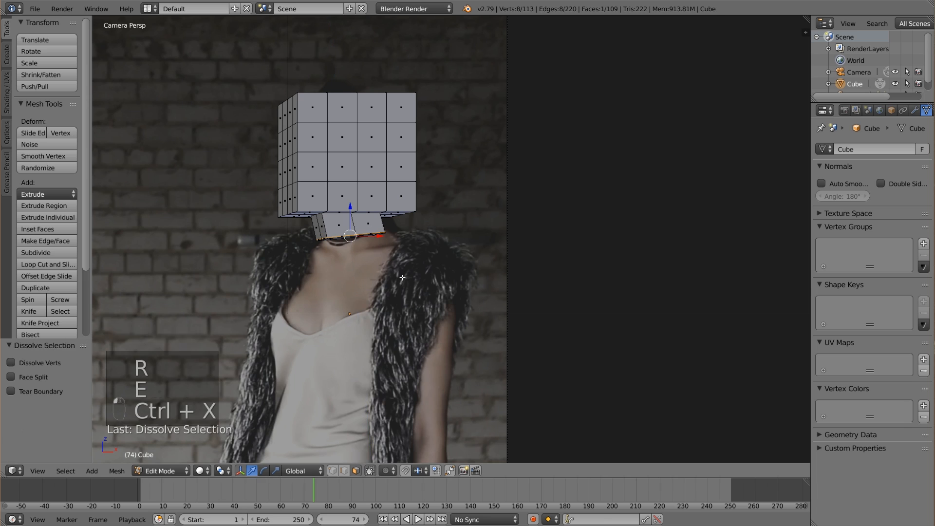
{"action": "key", "text": "ctrl+z"}
{"action": "key", "text": "ctrl+z"}
{"action": "key", "text": "ctrl+z"}
Extrude the neck's lower faces about 0.41 units further down toward the chest.
{"action": "key", "text": "e"}
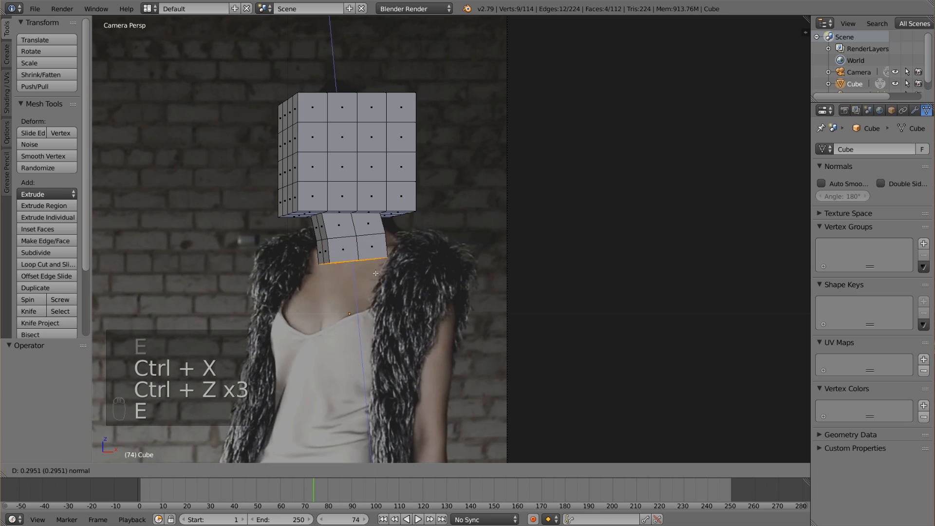
{"action": "left_click", "coordinate": [369, 462]}
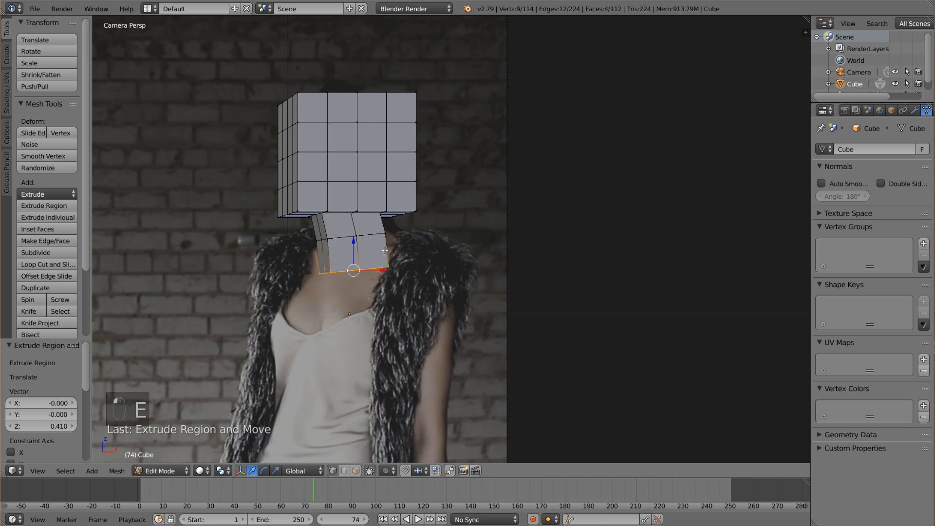
Make hidden geometry selectable through the mesh and clear the current selection.
{"action": "key", "text": "a"}
{"action": "key", "text": "v"}
{"action": "key", "text": "b"}
{"action": "left_click_drag", "start_coordinate": [403, 235], "coordinate": [300, 247]}
{"action": "left_click", "coordinate": [371, 471]}
{"action": "key", "text": "a"}
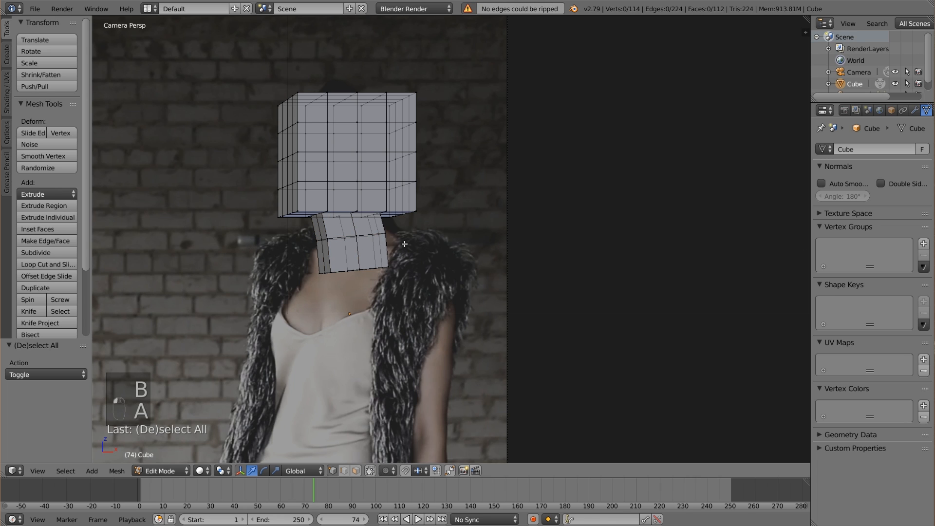
Select the neck's middle edge loop all the way around and move it straight up toward the head block.
{"action": "key", "text": "b"}
{"action": "left_click_drag", "start_coordinate": [394, 250], "coordinate": [290, 232]}
{"action": "key", "text": "g"}
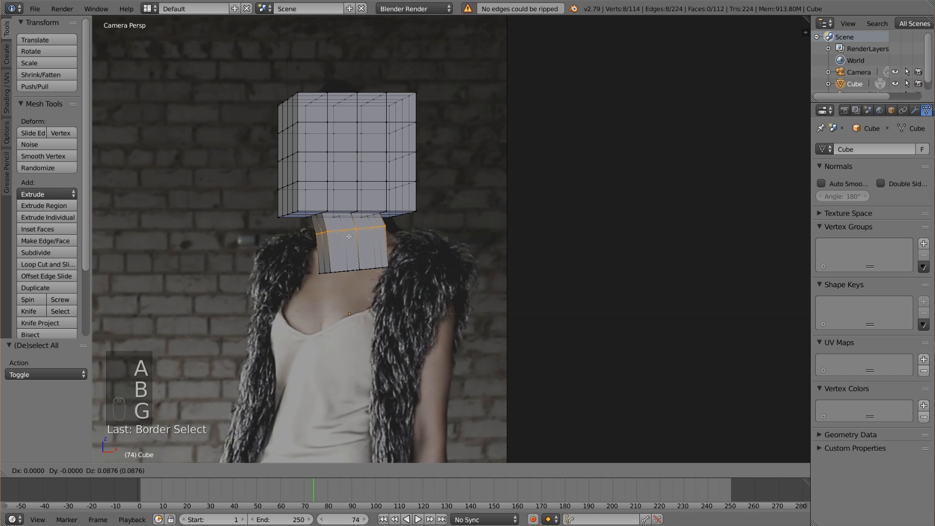
{"action": "left_click", "coordinate": [375, 258]}
Select the two faces on the neck's image-left side and extrude them outward to the edge of the woman's fur vest.
{"action": "key", "text": "a"}
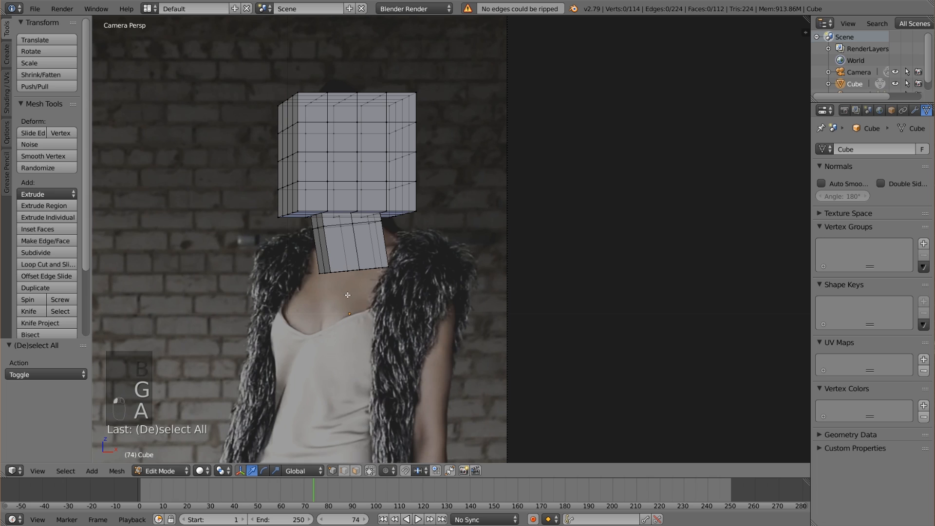
{"action": "key", "text": "b"}
{"action": "left_click_drag", "start_coordinate": [337, 291], "coordinate": [301, 223]}
{"action": "key", "text": "e"}
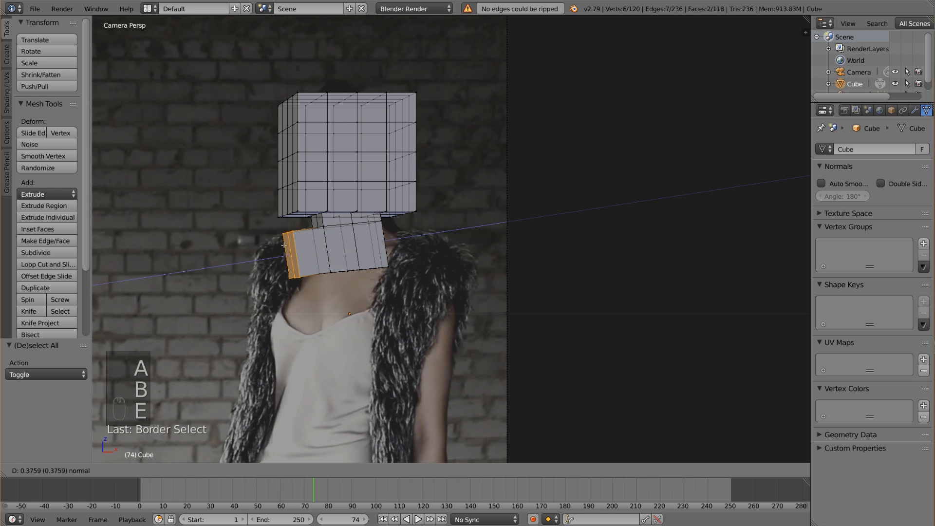
{"action": "left_click", "coordinate": [392, 268]}
Extrude the neck's opposite side faces outward as the other shoulder, and shift its end about 0.376 along X and -0.211 along Z.
{"action": "key", "text": "a"}
{"action": "key", "text": "b"}
{"action": "left_click_drag", "start_coordinate": [399, 277], "coordinate": [371, 219]}
{"action": "key", "text": "e"}
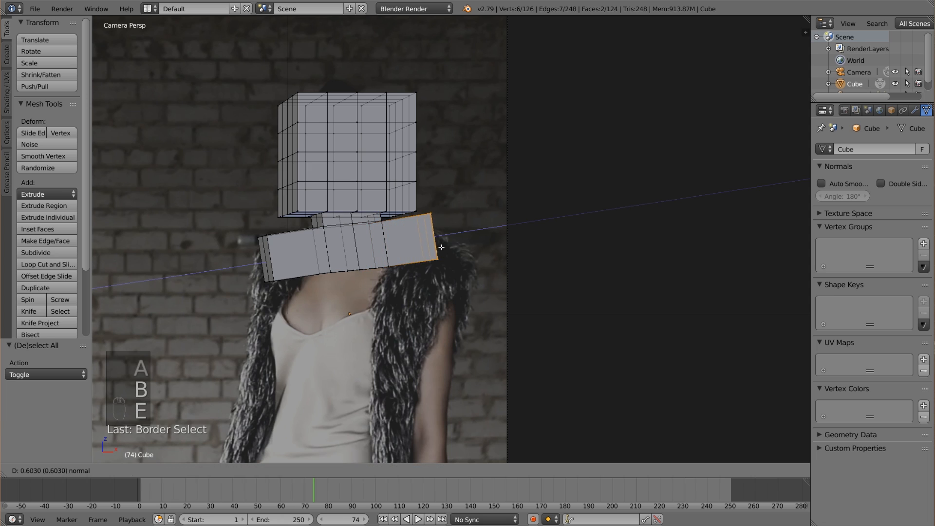
{"action": "left_click", "coordinate": [449, 253]}
{"action": "key", "text": "g"}
{"action": "left_click", "coordinate": [453, 271]}
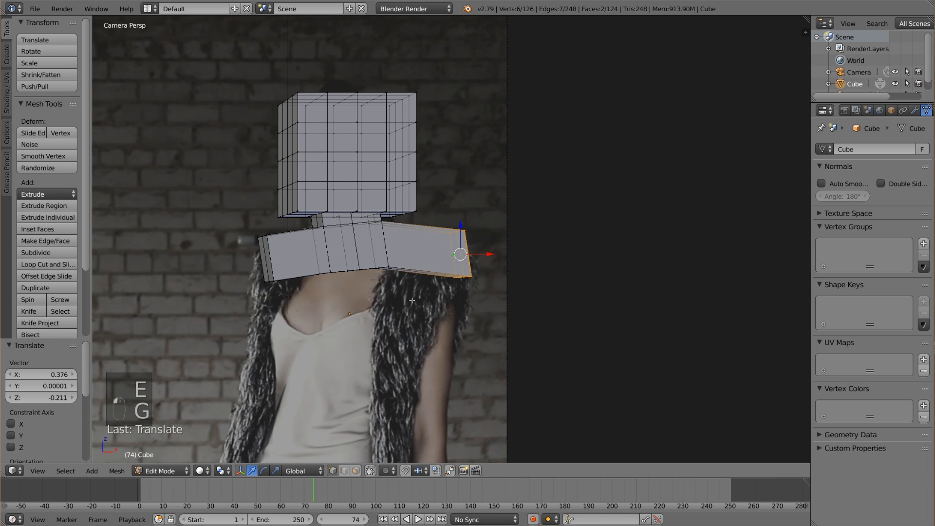
Extrude the underside of the shoulders down about 0.93 units for the chest, and shift it about -0.20 along X and -0.23 along Z.
{"action": "key", "text": "a"}
{"action": "key", "text": "b"}
{"action": "left_click_drag", "start_coordinate": [486, 313], "coordinate": [232, 268]}
{"action": "middle_click_drag", "start_coordinate": [392, 311], "coordinate": [388, 288], "text": "shift"}
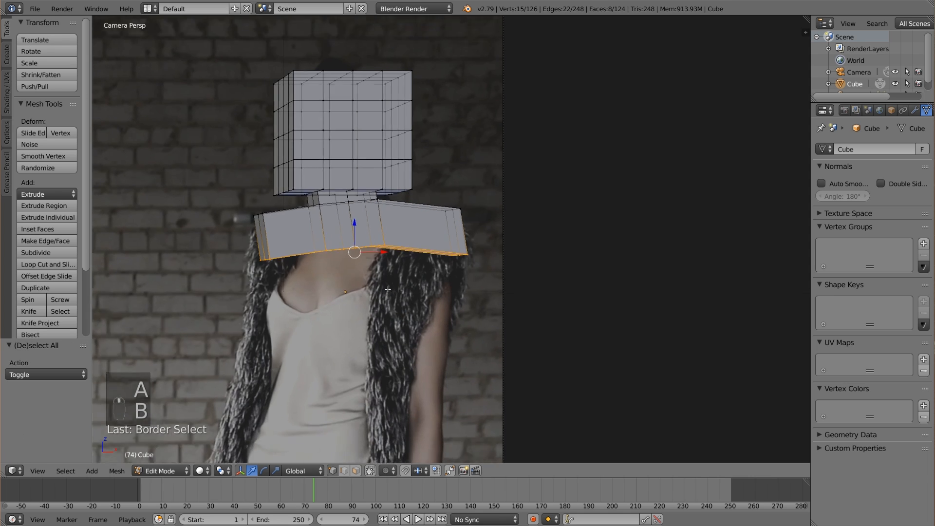
{"action": "scroll", "coordinate": [387, 289], "scroll_direction": "down", "scroll_amount": 1}
{"action": "key", "text": "e"}
{"action": "left_click", "coordinate": [341, 294]}
{"action": "key", "text": "g"}
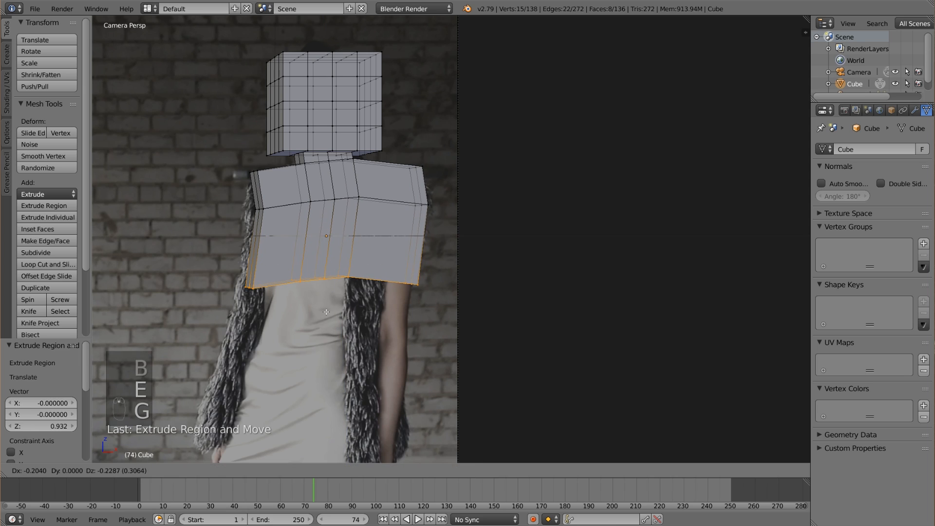
{"action": "left_click", "coordinate": [326, 312]}
Extrude the chest's lower faces down about 1.01 units toward the hips, and shift them about -0.328 along X and -0.315 along Z.
{"action": "middle_click_drag", "start_coordinate": [326, 312], "coordinate": [354, 246], "text": "shift"}
{"action": "key", "text": "e"}
{"action": "left_click", "coordinate": [359, 311]}
{"action": "key", "text": "g"}
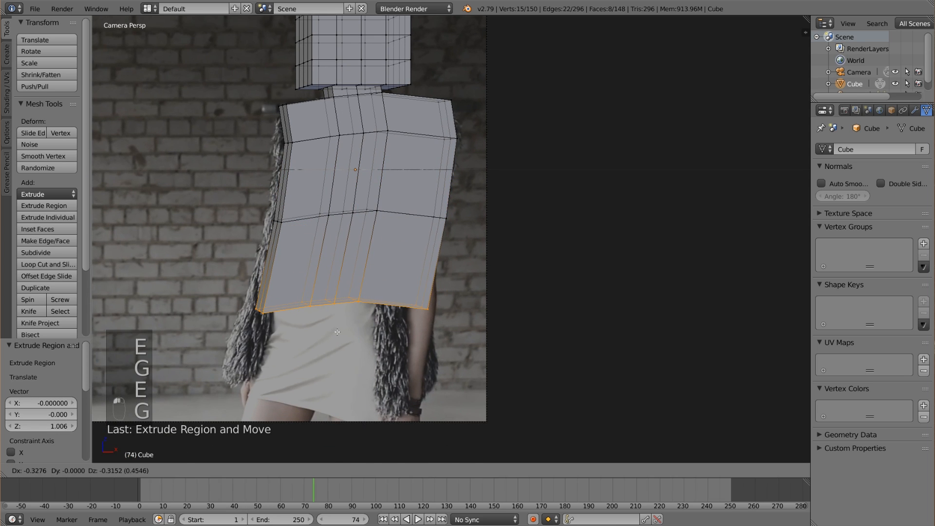
{"action": "left_click", "coordinate": [337, 332]}
{"action": "scroll", "coordinate": [437, 326], "scroll_direction": "down", "scroll_amount": 1}
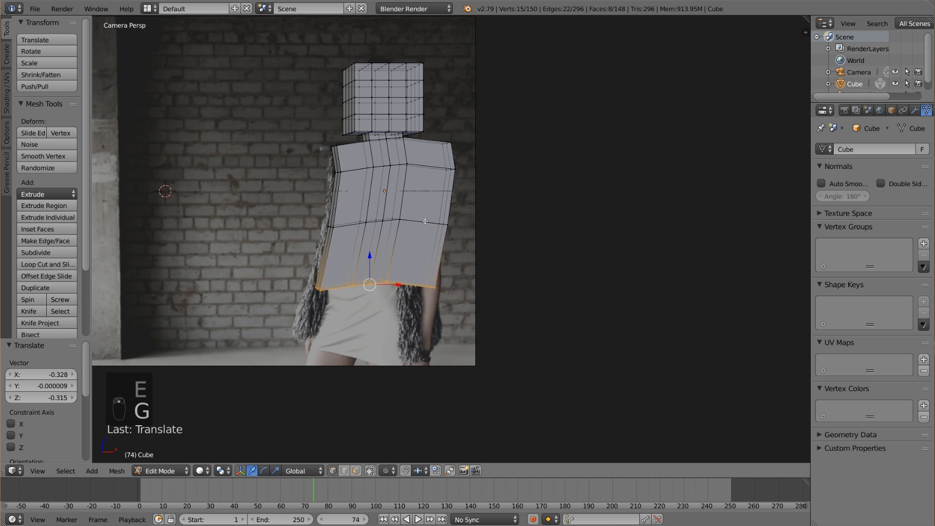
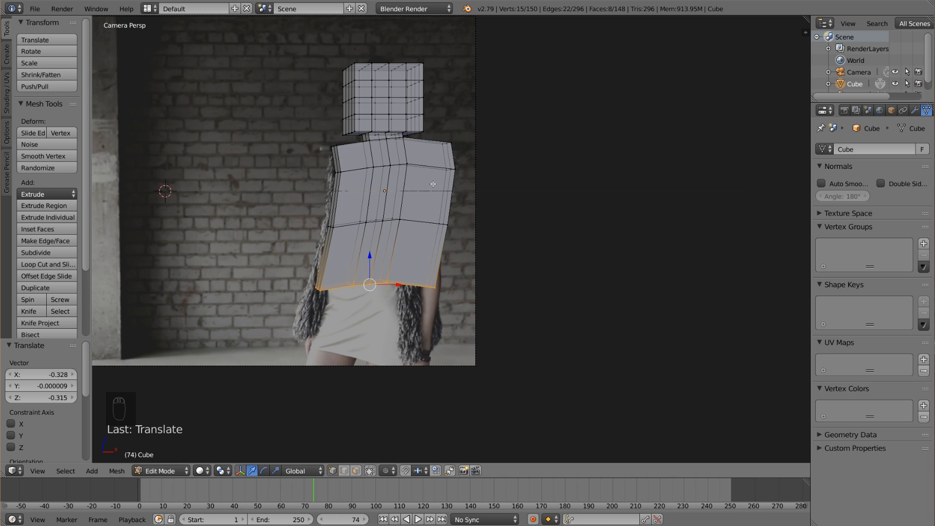
Extrude the torso's lowest faces down about 0.46 units, and shift the new end about -0.142 along X and -0.223 along Z.
{"action": "key", "text": "e"}
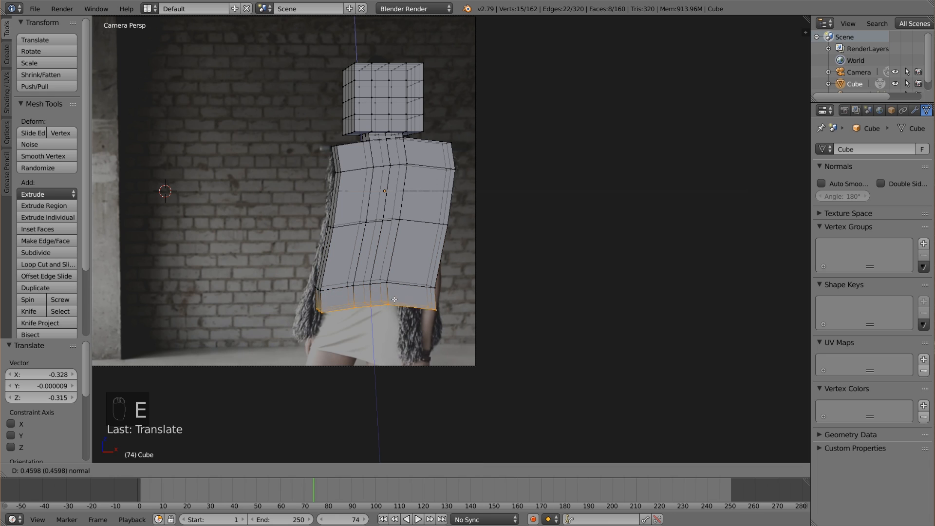
{"action": "left_click", "coordinate": [393, 297]}
{"action": "key", "text": "g"}
{"action": "left_click", "coordinate": [383, 337]}
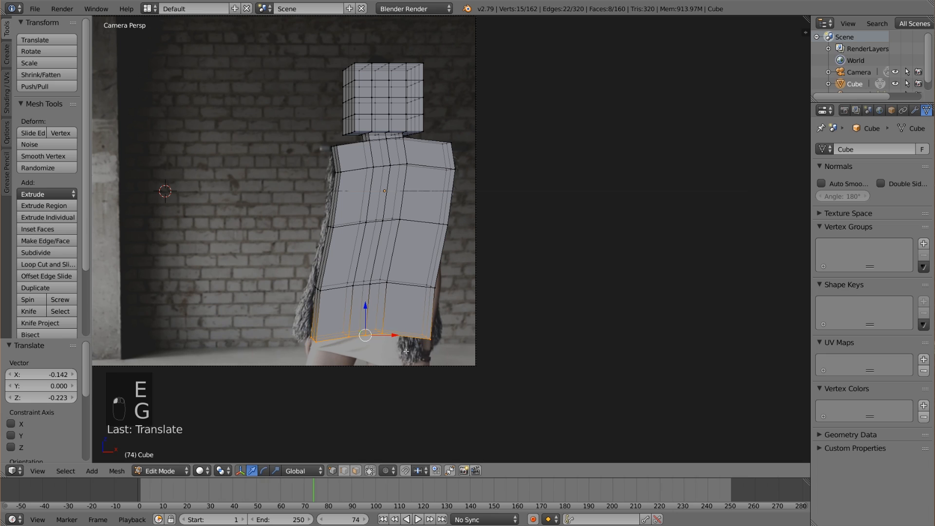
Scale the new hem faces by about 1.194 and shift them about -0.151 along X and 0.062 along Z.
{"action": "key", "text": "s"}
{"action": "left_click", "coordinate": [410, 347]}
{"action": "key", "text": "g"}
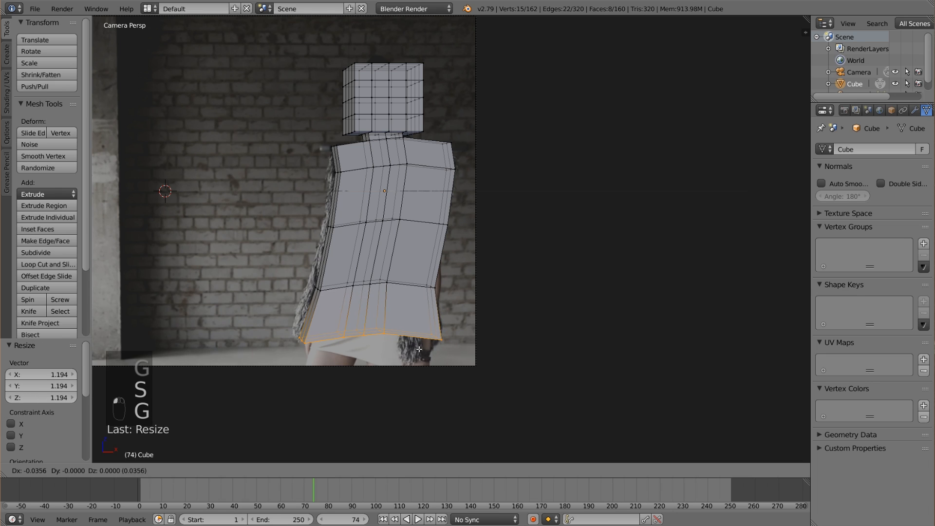
{"action": "left_click", "coordinate": [412, 345]}
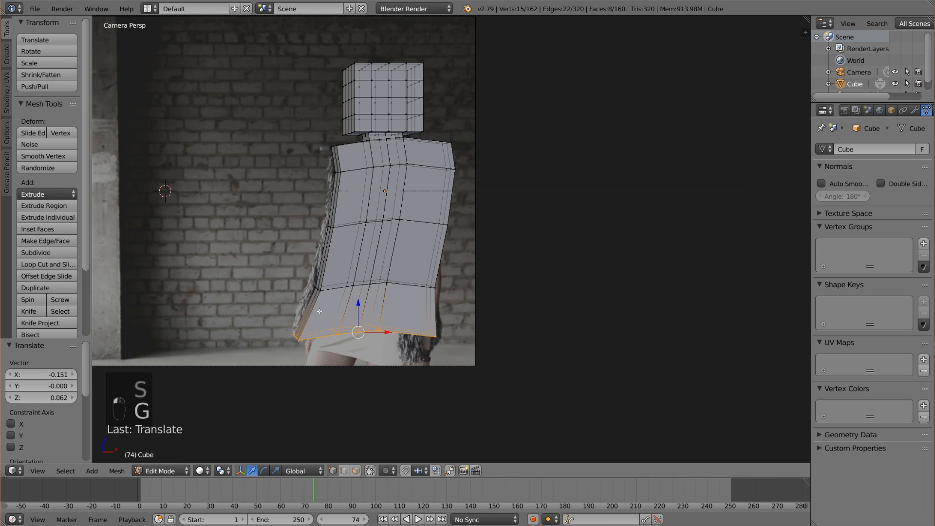
Move the image-left edge vertices above the hem section outward to follow the vest's outline.
{"action": "key", "text": "a"}
{"action": "key", "text": "b"}
{"action": "left_click_drag", "start_coordinate": [328, 301], "coordinate": [310, 268]}
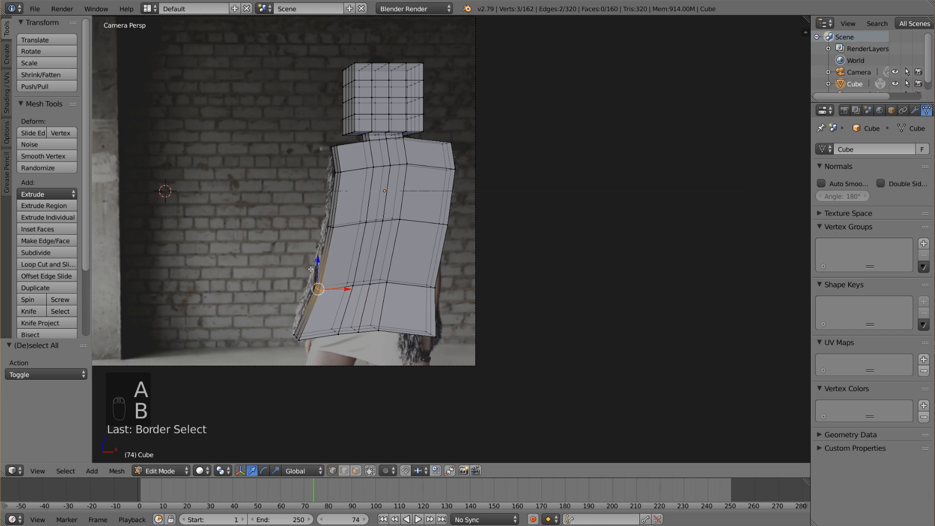
{"action": "key", "text": "g"}
{"action": "left_click", "coordinate": [313, 266]}
{"action": "key", "text": "a"}
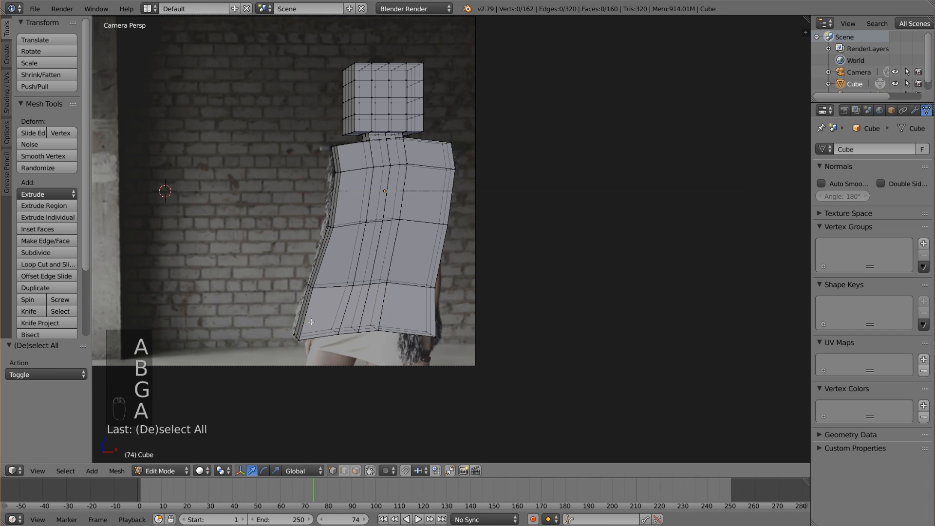
Nudge the vertices at the hem's image-left corner to fit the vest's lower edge.
{"action": "key", "text": "b"}
{"action": "left_click_drag", "start_coordinate": [303, 346], "coordinate": [286, 322]}
{"action": "key", "text": "g"}
{"action": "left_click", "coordinate": [286, 320]}
{"action": "key", "text": "a"}
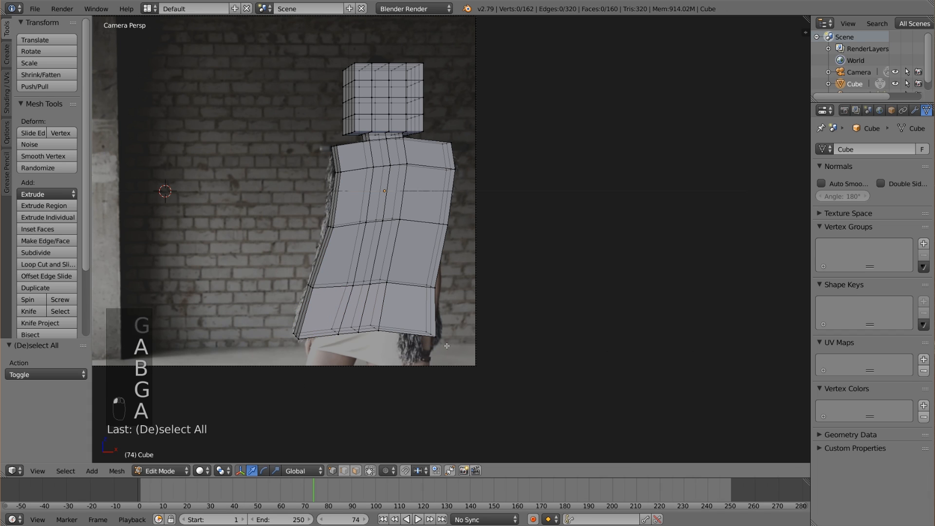
Move the image-right edge vertices above the hem section outward to match the woman's side.
{"action": "key", "text": "b"}
{"action": "left_click_drag", "start_coordinate": [455, 306], "coordinate": [425, 276]}
{"action": "key", "text": "g"}
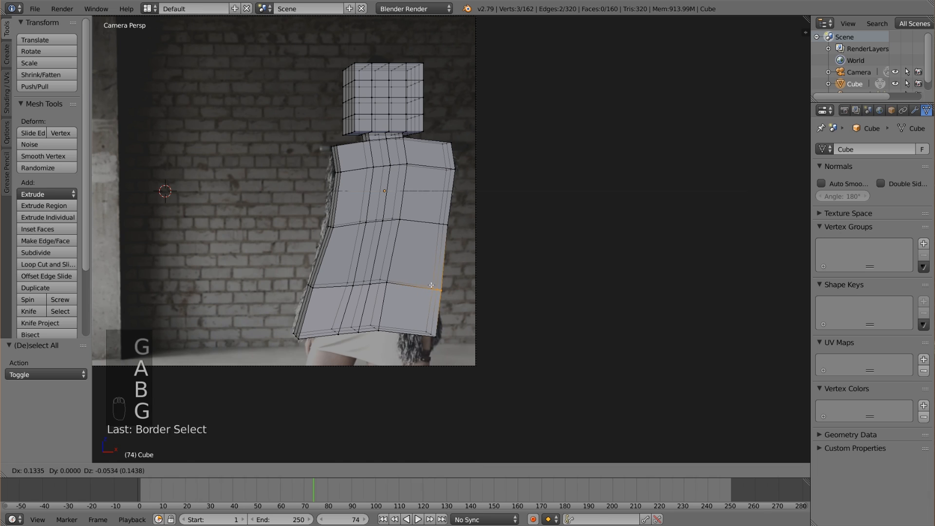
{"action": "left_click", "coordinate": [431, 278]}
{"action": "key", "text": "a"}
{"action": "key", "text": "b"}
{"action": "left_click_drag", "start_coordinate": [444, 350], "coordinate": [265, 315]}
{"action": "key", "text": "a"}
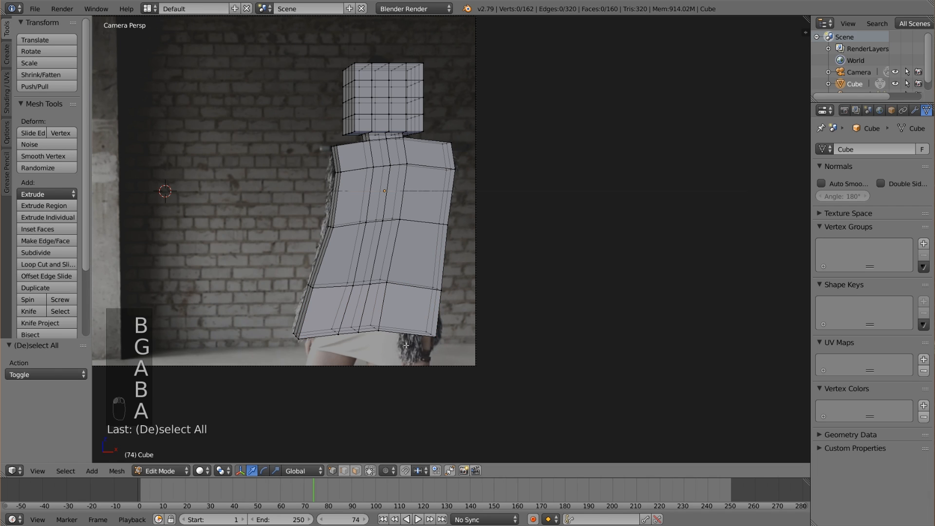
Extrude the hem faces except the image-left corner downward past the frame, and shift them about -0.187 along X and -0.134 along Z.
{"action": "key", "text": "b"}
{"action": "left_click_drag", "start_coordinate": [448, 349], "coordinate": [332, 318]}
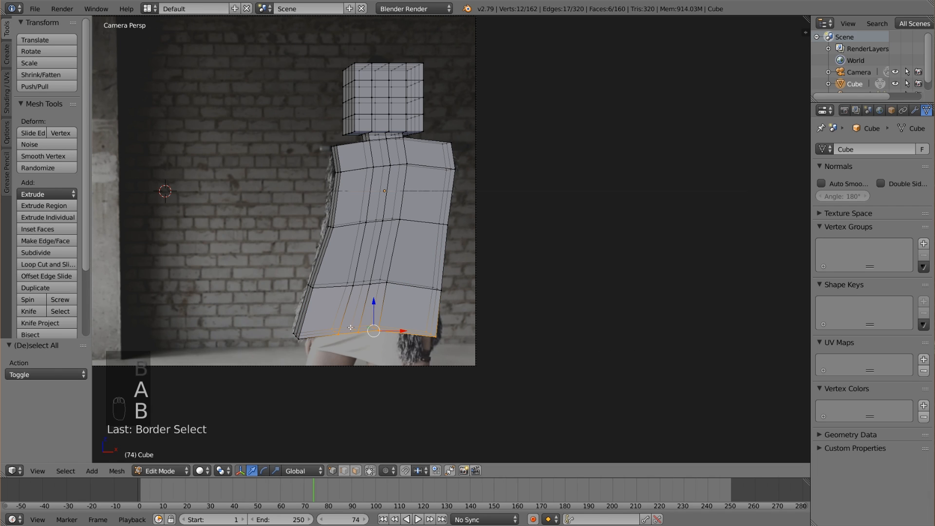
{"action": "key", "text": "e"}
{"action": "left_click", "coordinate": [352, 368]}
{"action": "key", "text": "g"}
{"action": "left_click", "coordinate": [339, 375]}
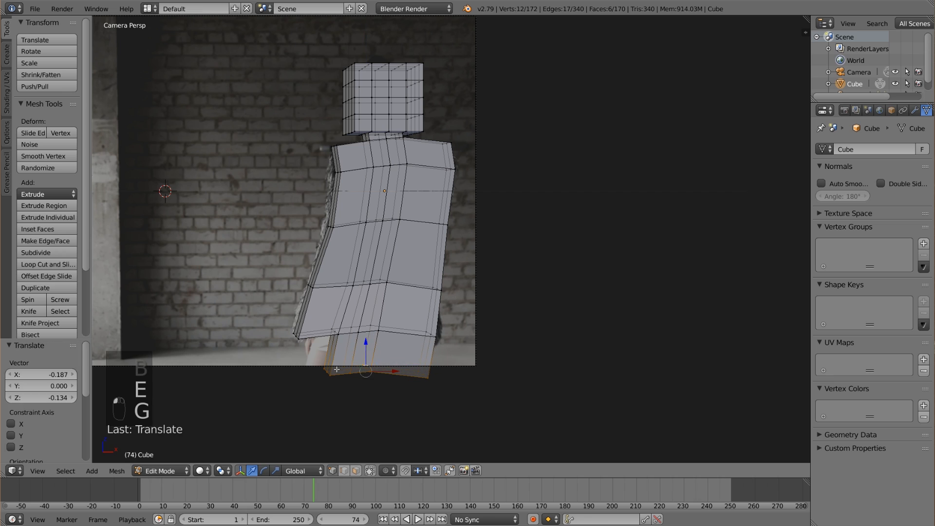
Move the image-left vertices of the lowest section outward to cover the woman's leg.
{"action": "key", "text": "a"}
{"action": "key", "text": "b"}
{"action": "left_click_drag", "start_coordinate": [337, 394], "coordinate": [332, 328]}
{"action": "key", "text": "b"}
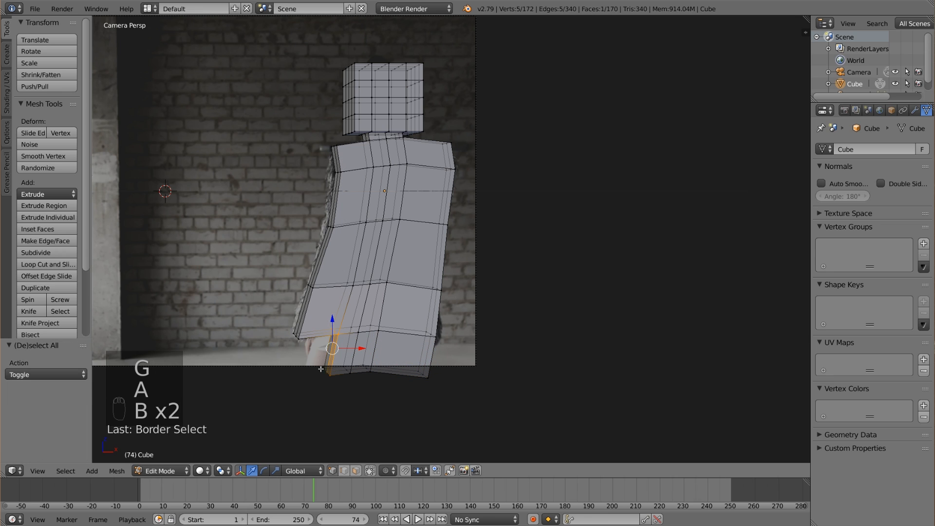
{"action": "key", "text": "a"}
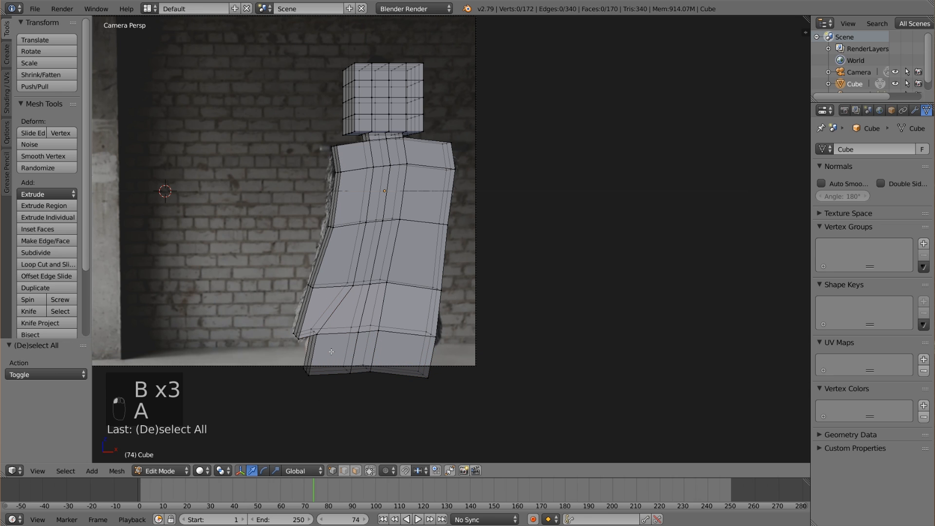
Move the image-right vertices at the top of the lowest section 0.071 along X.
{"action": "key", "text": "b"}
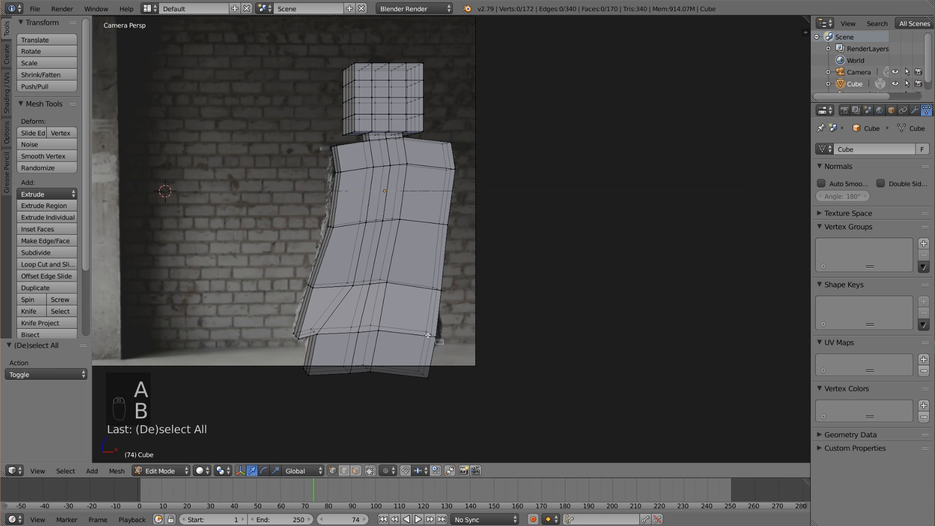
{"action": "left_click_drag", "start_coordinate": [389, 302], "coordinate": [443, 365]}
{"action": "key", "text": "g"}
{"action": "key", "text": "x"}
{"action": "left_click", "coordinate": [453, 330]}
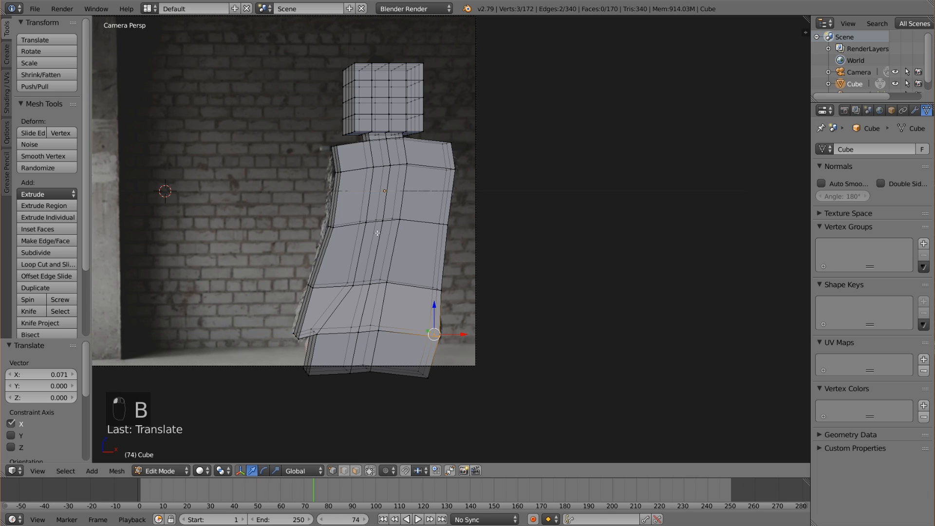
Move the image-left vertices of the shoulder and upper chest outward to the vest's edge.
{"action": "key", "text": "b"}
{"action": "left_click_drag", "start_coordinate": [329, 164], "coordinate": [370, 214]}
{"action": "key", "text": "a"}
{"action": "key", "text": "b"}
{"action": "key", "text": "a"}
{"action": "key", "text": "Tab"}
{"action": "key", "text": "Tab"}
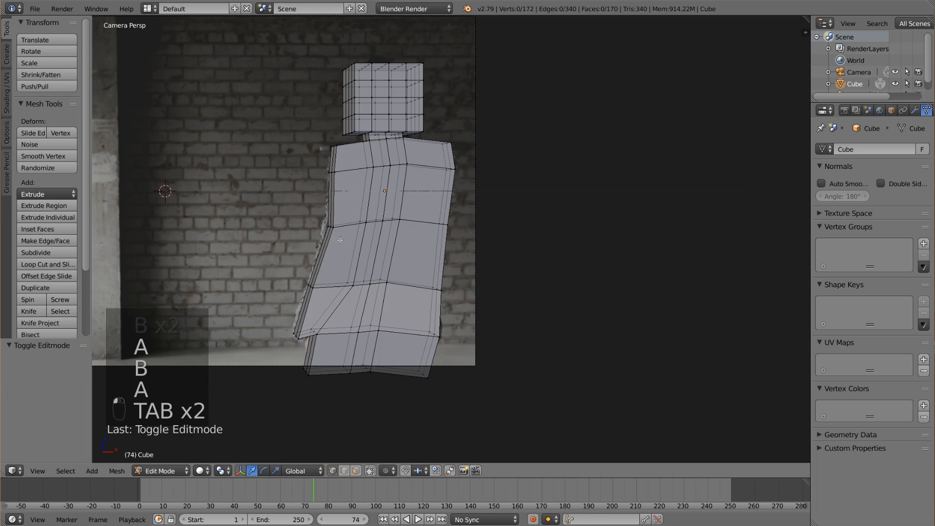
{"action": "key", "text": "a"}
{"action": "key", "text": "s"}
{"action": "right_click", "coordinate": [340, 232]}
{"action": "key", "text": "a"}
{"action": "key", "text": "v"}
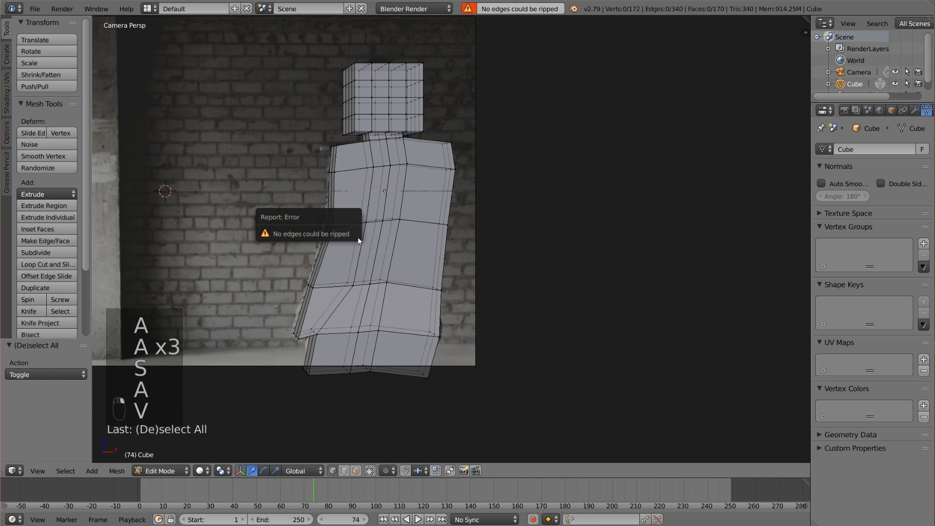
Move the image-left vertices at the bottom of the chest outward to smooth the side outline.
{"action": "key", "text": "b"}
{"action": "left_click_drag", "start_coordinate": [327, 216], "coordinate": [352, 226]}
{"action": "key", "text": "a"}
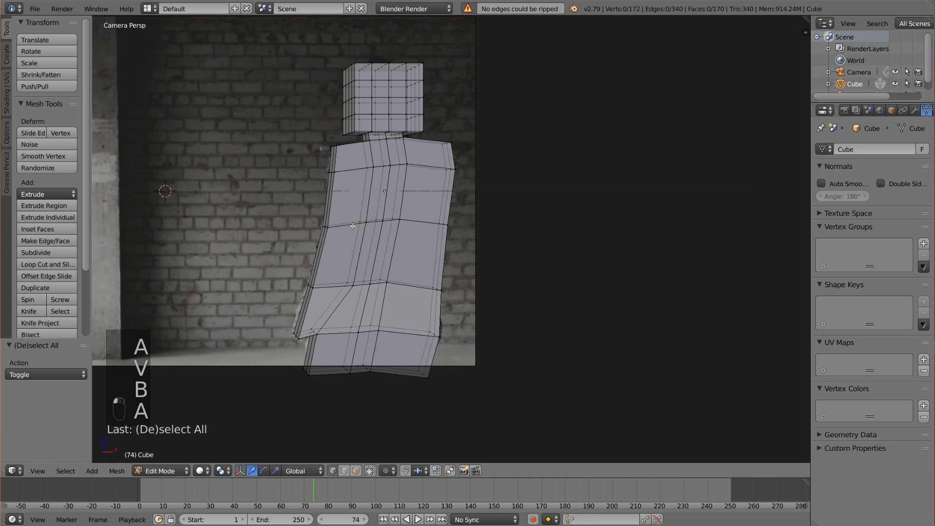
Switch the body mesh to Sculpt Mode and enable Dyntopo with the Constant Detail method.
{"action": "left_click", "coordinate": [166, 470]}
{"action": "left_click", "coordinate": [174, 431]}
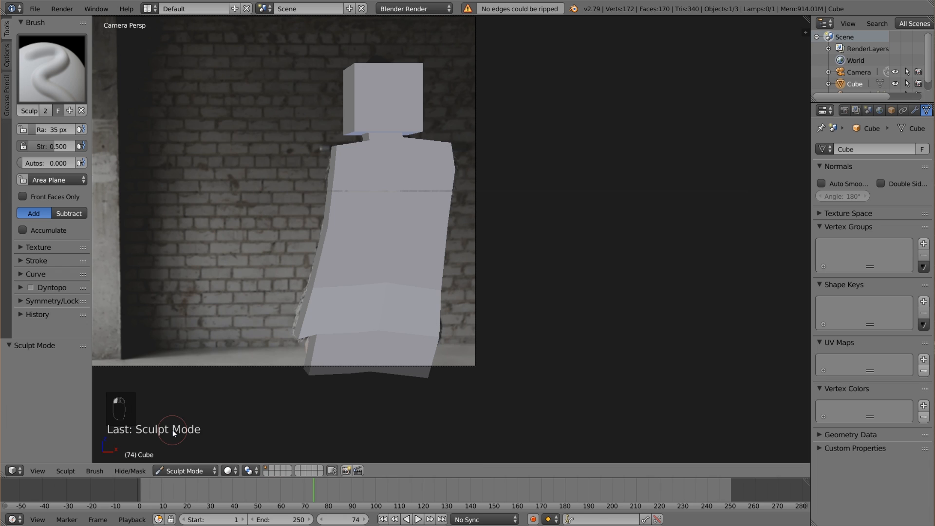
{"action": "left_click", "coordinate": [30, 288]}
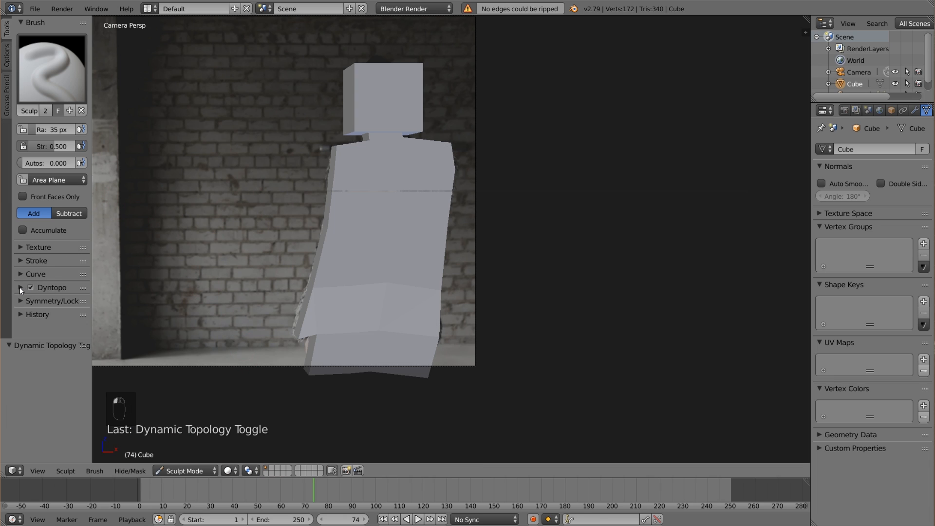
{"action": "left_click", "coordinate": [19, 287]}
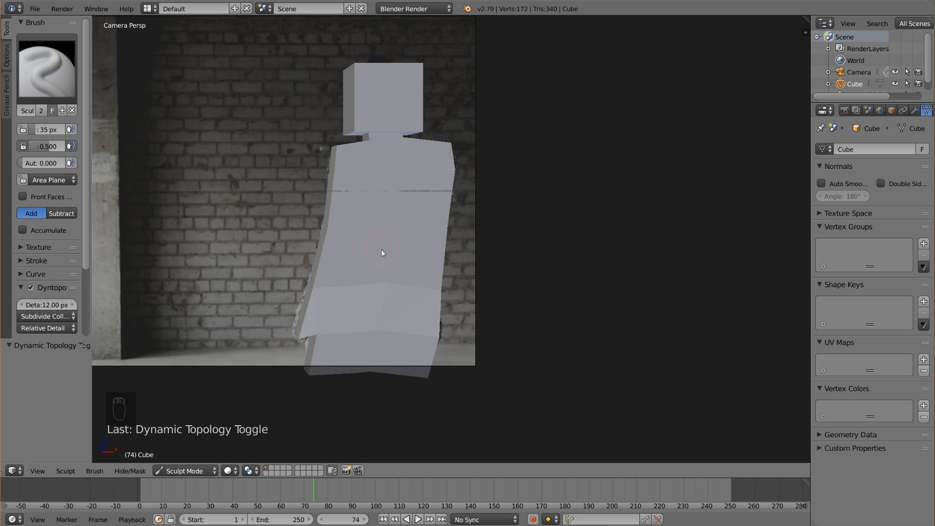
{"action": "left_click", "coordinate": [61, 327]}
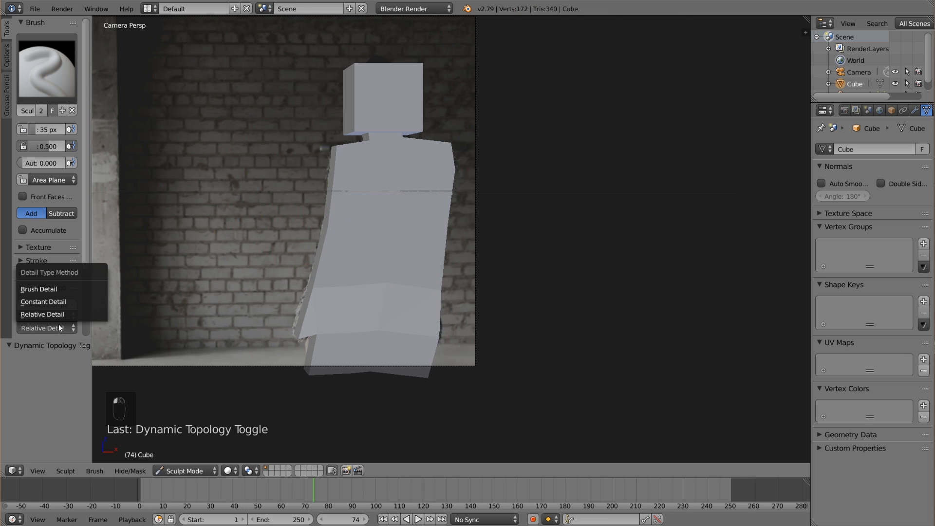
{"action": "left_click", "coordinate": [61, 305]}
Try Dyntopo resolutions of 5 and 12 with test strokes on the lower torso, undoing each stroke.
{"action": "left_click", "coordinate": [47, 304]}
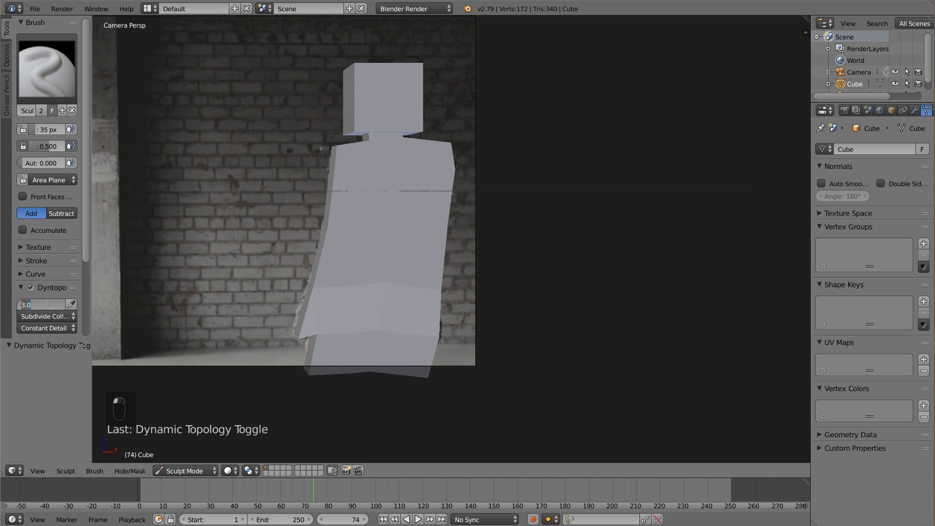
{"action": "left_click_drag", "start_coordinate": [343, 277], "coordinate": [414, 306]}
{"action": "key", "text": "ctrl+z"}
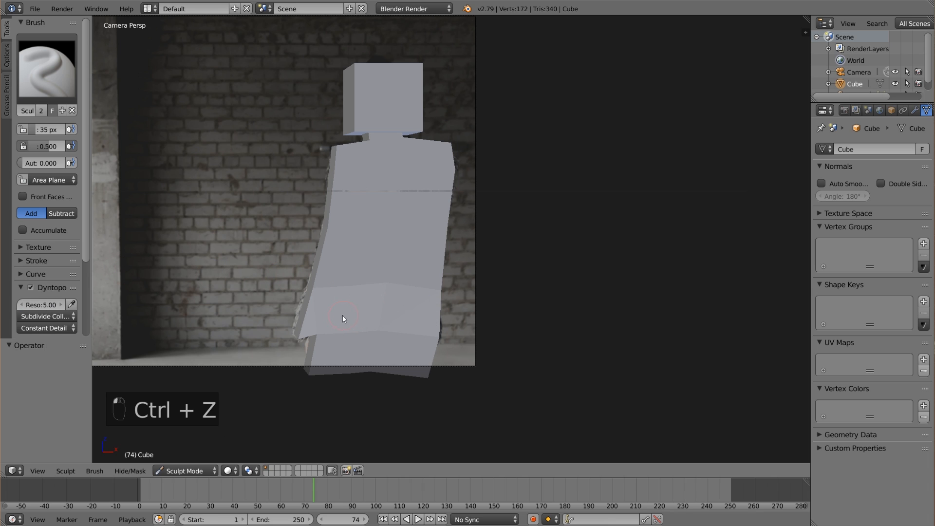
{"action": "left_click", "coordinate": [48, 305]}
{"action": "type", "text": "12"}
{"action": "key", "text": "Return"}
{"action": "mouse_move", "coordinate": [373, 244]}
{"action": "left_mouse_down"}
{"action": "mouse_move", "coordinate": [355, 292]}
{"action": "mouse_move", "coordinate": [331, 306]}
{"action": "left_mouse_up"}
{"action": "key", "text": "ctrl+z"}
Set the Dyntopo resolution to 3 and undo the test strokes on the lower torso.
{"action": "left_click", "coordinate": [41, 302]}
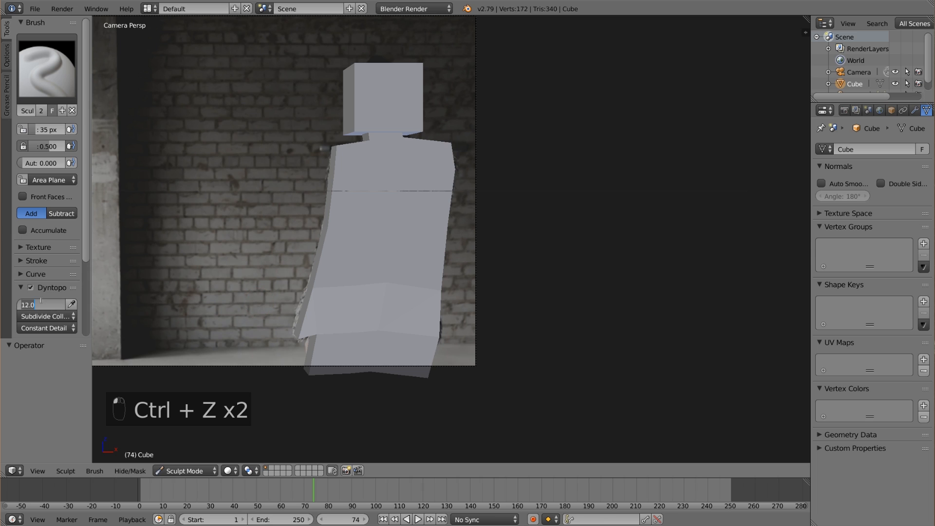
{"action": "type", "text": "3"}
{"action": "key", "text": "Return"}
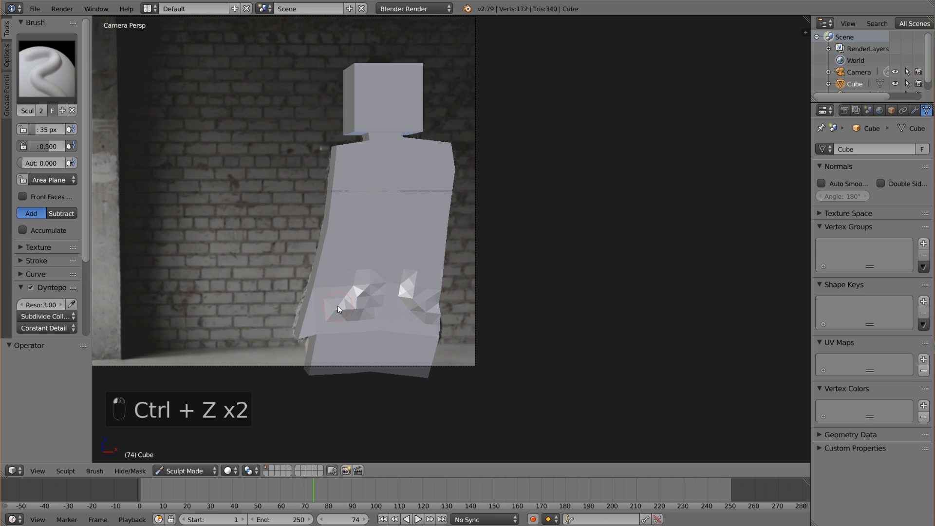
{"action": "key", "text": "ctrl+z"}
Sculpt over the front of the head, neck and upper chest to add geometry to the flat surfaces.
{"action": "scroll", "coordinate": [369, 293], "scroll_direction": "down", "scroll_amount": 1}
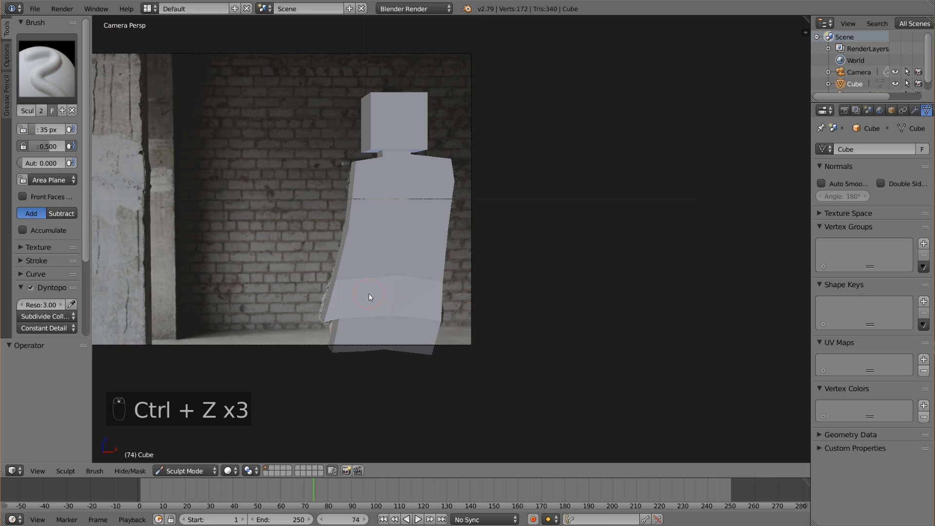
{"action": "scroll", "coordinate": [346, 305], "scroll_direction": "up", "scroll_amount": 2}
{"action": "middle_click_drag", "start_coordinate": [346, 305], "coordinate": [371, 316]}
{"action": "scroll", "coordinate": [371, 317], "scroll_direction": "up", "scroll_amount": 2}
{"action": "middle_click_drag", "start_coordinate": [538, 279], "coordinate": [379, 292], "text": "shift"}
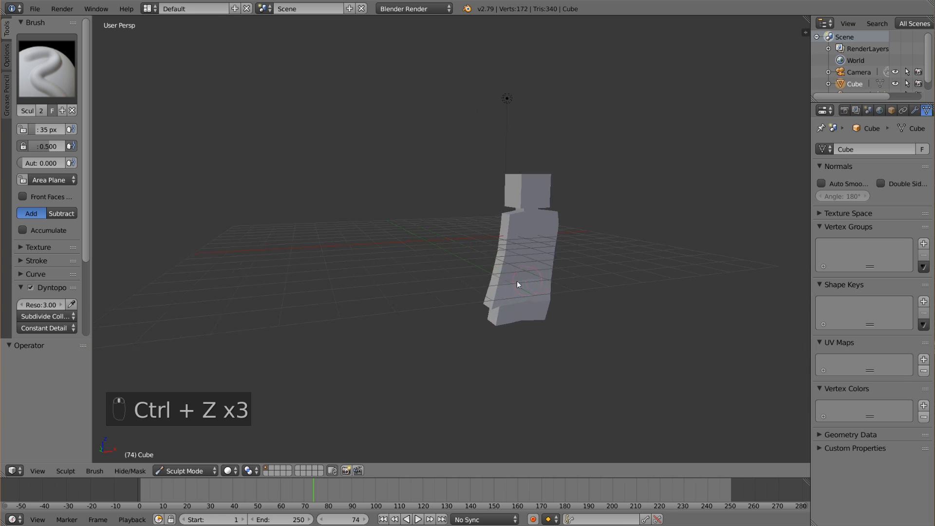
{"action": "scroll", "coordinate": [373, 287], "scroll_direction": "up", "scroll_amount": 3}
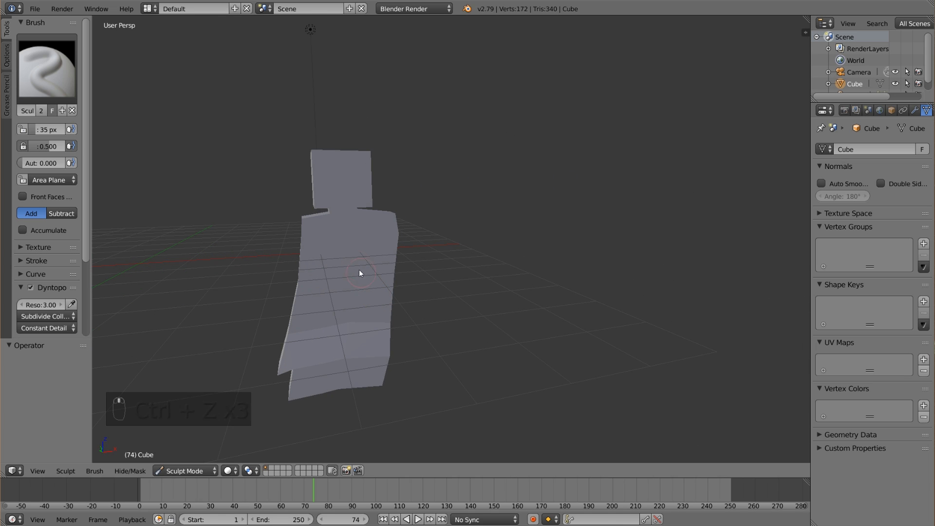
{"action": "mouse_move", "coordinate": [331, 247]}
{"action": "left_mouse_down"}
{"action": "mouse_move", "coordinate": [364, 245]}
{"action": "mouse_move", "coordinate": [313, 277]}
{"action": "mouse_move", "coordinate": [304, 252]}
{"action": "mouse_move", "coordinate": [334, 177]}
{"action": "mouse_move", "coordinate": [350, 195]}
{"action": "left_mouse_up"}
{"action": "middle_click_drag", "start_coordinate": [350, 194], "coordinate": [326, 240]}
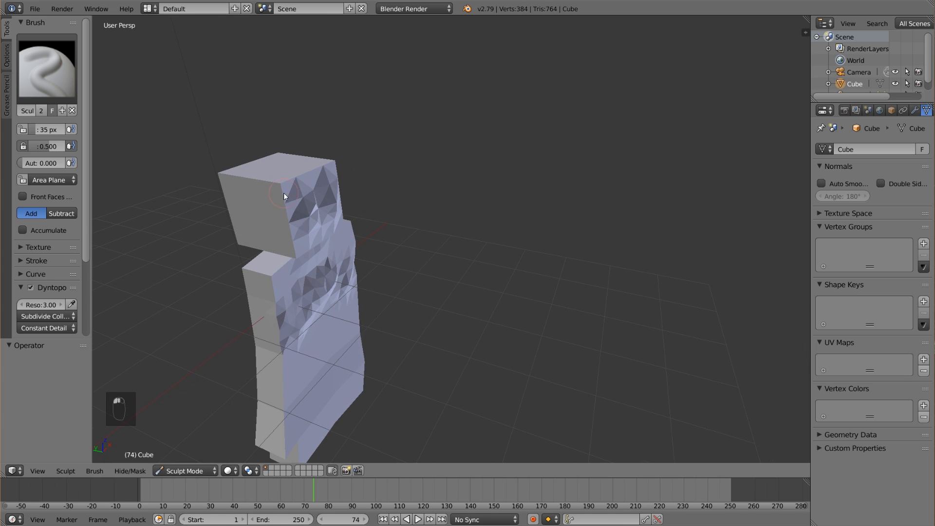
Sculpt along the front side edge and top of the head to start rounding its corners.
{"action": "left_click_drag", "start_coordinate": [284, 192], "coordinate": [290, 217]}
{"action": "middle_click_drag", "start_coordinate": [303, 224], "coordinate": [279, 177]}
{"action": "left_click_drag", "start_coordinate": [280, 177], "coordinate": [279, 161]}
{"action": "middle_click_drag", "start_coordinate": [279, 161], "coordinate": [305, 194]}
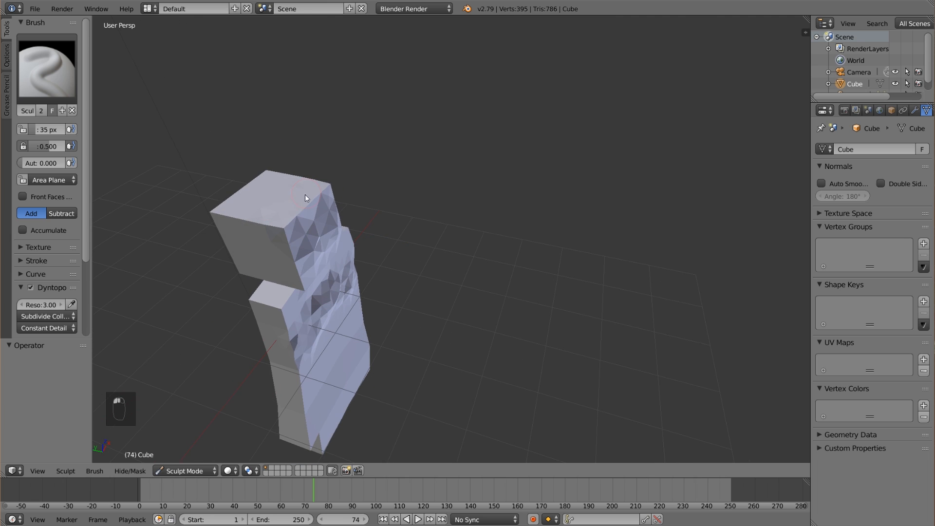
Set the brush strength to 0.660 and sculpt the sides and front edges of the head.
{"action": "left_click_drag", "start_coordinate": [62, 146], "coordinate": [68, 146]}
{"action": "left_click_drag", "start_coordinate": [266, 228], "coordinate": [242, 221]}
{"action": "mouse_move", "coordinate": [246, 244]}
{"action": "middle_mouse_down"}
{"action": "mouse_move", "coordinate": [308, 242]}
{"action": "mouse_move", "coordinate": [298, 210]}
{"action": "middle_mouse_up"}
{"action": "mouse_move", "coordinate": [298, 210]}
{"action": "left_mouse_down"}
{"action": "mouse_move", "coordinate": [288, 201]}
{"action": "mouse_move", "coordinate": [310, 186]}
{"action": "mouse_move", "coordinate": [292, 166]}
{"action": "left_mouse_up"}
{"action": "mouse_move", "coordinate": [289, 179]}
{"action": "middle_mouse_down"}
{"action": "mouse_move", "coordinate": [312, 194]}
{"action": "mouse_move", "coordinate": [250, 215]}
{"action": "middle_mouse_up"}
{"action": "left_click_drag", "start_coordinate": [250, 215], "coordinate": [255, 187]}
{"action": "middle_click_drag", "start_coordinate": [256, 187], "coordinate": [329, 216]}
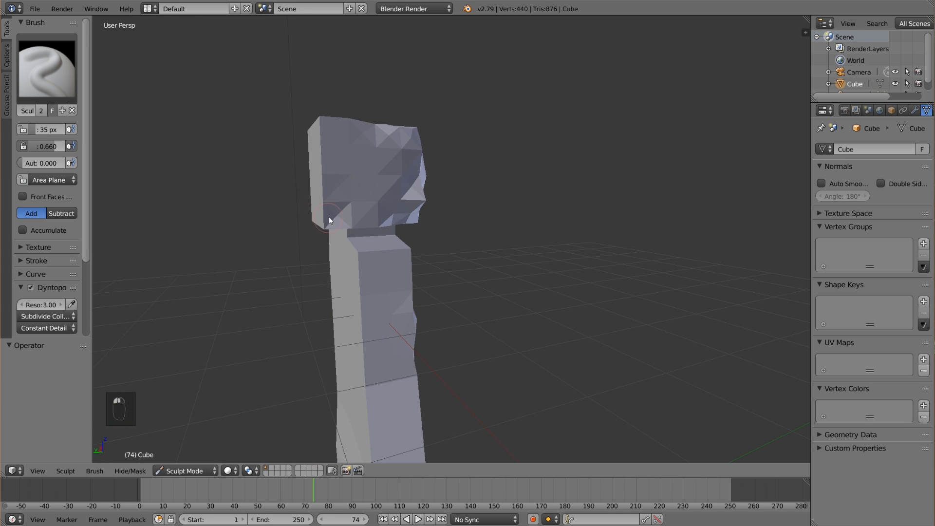
Sculpt the remaining sharp side edges and top corners of the head into a rounder shape.
{"action": "left_click_drag", "start_coordinate": [324, 135], "coordinate": [335, 150]}
{"action": "middle_click_drag", "start_coordinate": [335, 150], "coordinate": [411, 323]}
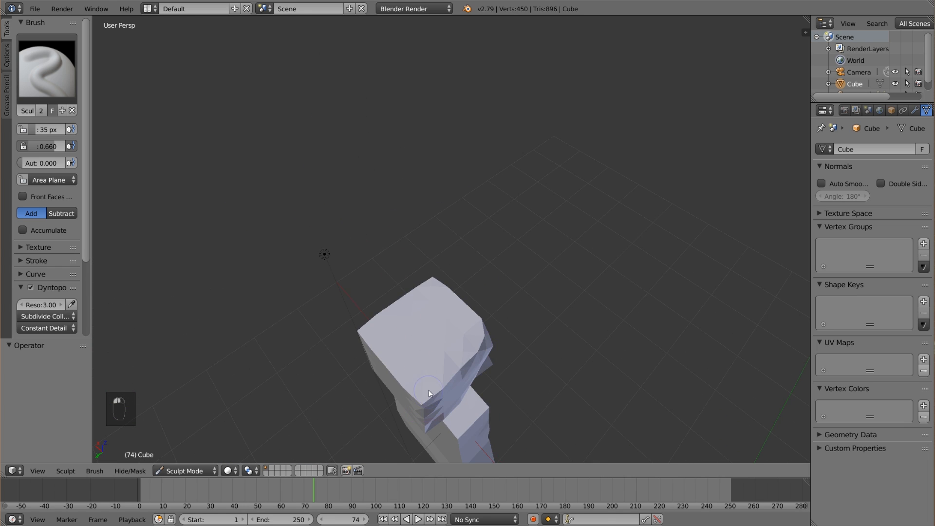
{"action": "mouse_move", "coordinate": [467, 413]}
{"action": "middle_mouse_down"}
{"action": "mouse_move", "coordinate": [424, 350]}
{"action": "mouse_move", "coordinate": [306, 306]}
{"action": "middle_mouse_up"}
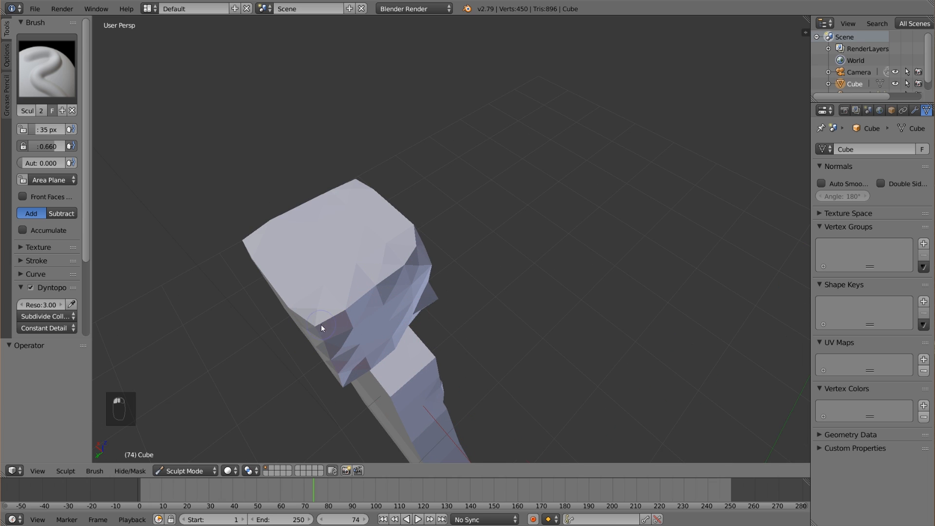
{"action": "left_click_drag", "start_coordinate": [324, 309], "coordinate": [311, 327]}
Sculpt around the back of the head, the shoulders and the back to subdivide and roughen the body.
{"action": "scroll", "coordinate": [311, 326], "scroll_direction": "down", "scroll_amount": 1}
{"action": "mouse_move", "coordinate": [363, 286]}
{"action": "left_mouse_down"}
{"action": "mouse_move", "coordinate": [356, 298]}
{"action": "mouse_move", "coordinate": [344, 292]}
{"action": "left_mouse_up"}
{"action": "mouse_move", "coordinate": [344, 292]}
{"action": "middle_mouse_down"}
{"action": "mouse_move", "coordinate": [390, 305]}
{"action": "mouse_move", "coordinate": [390, 250]}
{"action": "mouse_move", "coordinate": [358, 236]}
{"action": "middle_mouse_up"}
{"action": "left_click_drag", "start_coordinate": [390, 273], "coordinate": [336, 370]}
{"action": "scroll", "coordinate": [381, 101], "scroll_direction": "up", "scroll_amount": 3}
{"action": "mouse_move", "coordinate": [336, 371]}
{"action": "middle_mouse_down"}
{"action": "mouse_move", "coordinate": [381, 100]}
{"action": "mouse_move", "coordinate": [358, 309]}
{"action": "mouse_move", "coordinate": [626, 329]}
{"action": "middle_mouse_up"}
{"action": "scroll", "coordinate": [381, 100], "scroll_direction": "down", "scroll_amount": 3}
{"action": "left_click_drag", "start_coordinate": [625, 328], "coordinate": [647, 272]}
{"action": "scroll", "coordinate": [648, 273], "scroll_direction": "down", "scroll_amount": 3}
{"action": "mouse_move", "coordinate": [648, 273]}
{"action": "middle_mouse_down"}
{"action": "mouse_move", "coordinate": [405, 130]}
{"action": "mouse_move", "coordinate": [434, 203]}
{"action": "middle_mouse_up"}
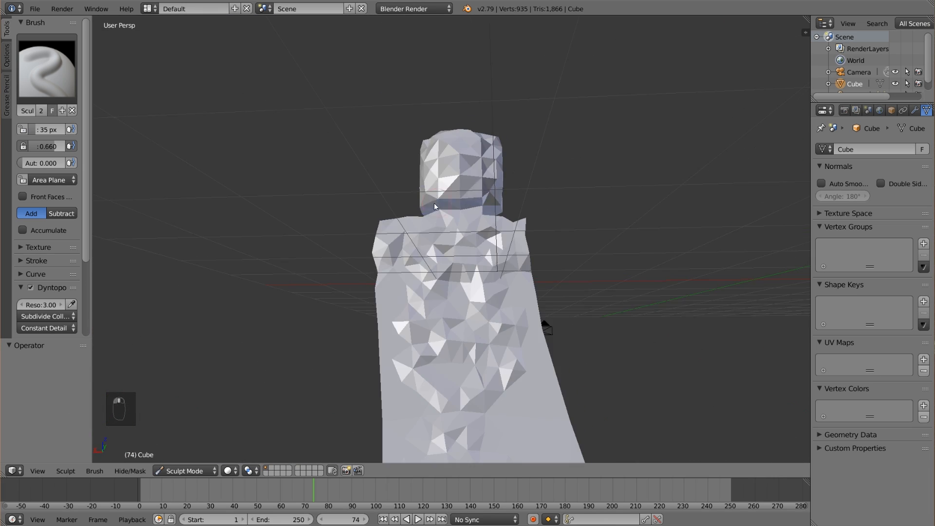
Set the Dyntopo resolution to 4 and sculpt over the remaining smooth parts of the torso.
{"action": "double_click", "coordinate": [43, 306]}
{"action": "type", "text": "4"}
{"action": "key", "text": "Return"}
{"action": "mouse_move", "coordinate": [434, 292]}
{"action": "middle_mouse_down"}
{"action": "mouse_move", "coordinate": [382, 249]}
{"action": "mouse_move", "coordinate": [424, 258]}
{"action": "middle_mouse_up"}
Enable smooth shading for the sculpt and display it as wireframe through the camera over the footage.
{"action": "scroll", "coordinate": [423, 258], "scroll_direction": "down", "scroll_amount": 3}
{"action": "scroll", "coordinate": [71, 304], "scroll_direction": "down", "scroll_amount": 3}
{"action": "left_click", "coordinate": [44, 294]}
{"action": "key", "text": "KP_0"}
{"action": "key", "text": "z"}
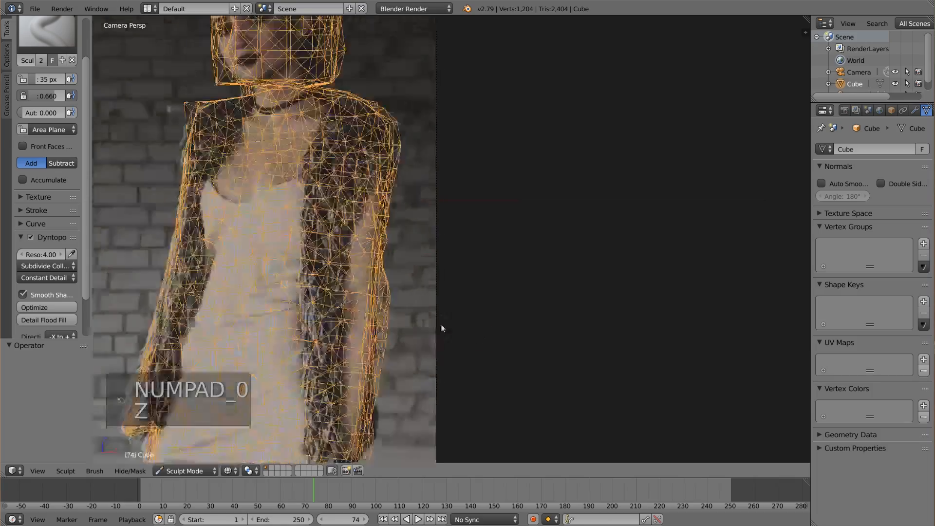
Sculpt along both arms and the sides of the torso to subdivide the body wireframe over the footage.
{"action": "middle_click_drag", "start_coordinate": [376, 435], "coordinate": [394, 354], "text": "shift"}
{"action": "left_click_drag", "start_coordinate": [185, 253], "coordinate": [146, 356]}
{"action": "middle_click_drag", "start_coordinate": [209, 121], "coordinate": [215, 349], "text": "shift"}
Enlarge the Draw brush to 89 px and sculpt the outline of the head and her right shoulder.
{"action": "scroll", "coordinate": [215, 292], "scroll_direction": "up", "scroll_amount": 3}
{"action": "key", "text": "f"}
{"action": "left_click", "coordinate": [219, 204]}
{"action": "left_click_drag", "start_coordinate": [200, 205], "coordinate": [193, 139]}
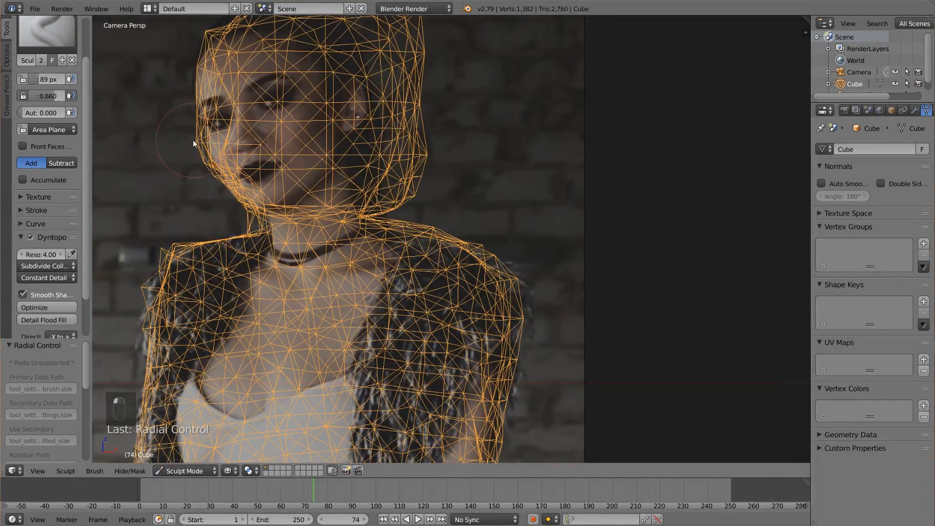
{"action": "middle_click_drag", "start_coordinate": [193, 139], "coordinate": [171, 187], "text": "shift"}
{"action": "mouse_move", "coordinate": [273, 36]}
{"action": "left_mouse_down"}
{"action": "mouse_move", "coordinate": [370, 43]}
{"action": "mouse_move", "coordinate": [385, 162]}
{"action": "left_mouse_up"}
Smooth the corners and sides of the head with the Smooth brush, working outside and through the camera.
{"action": "scroll", "coordinate": [49, 273], "scroll_direction": "down", "scroll_amount": 8}
{"action": "key", "text": "s"}
{"action": "middle_click_drag", "start_coordinate": [386, 163], "coordinate": [637, 47]}
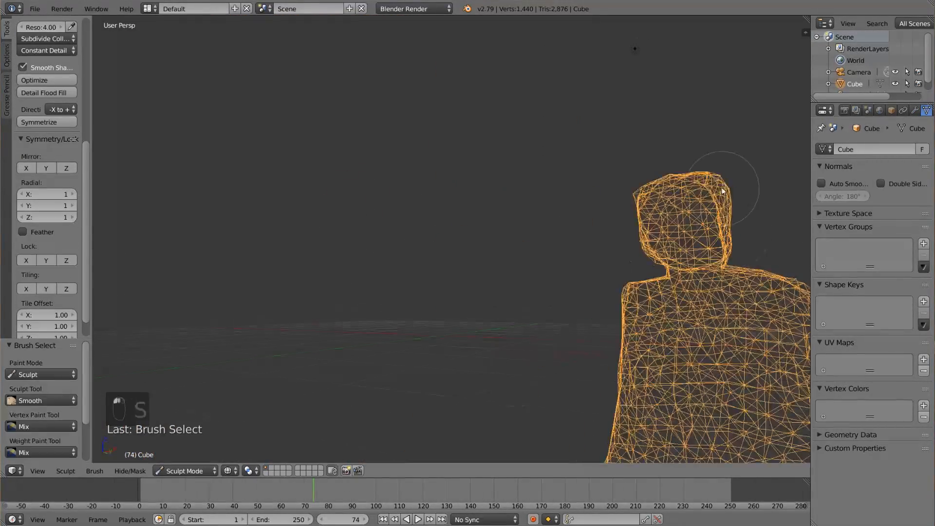
{"action": "key", "text": "KP_0"}
{"action": "middle_click_drag", "start_coordinate": [439, 170], "coordinate": [370, 253]}
{"action": "key", "text": "KP_0"}
{"action": "key", "text": "s"}
{"action": "mouse_move", "coordinate": [201, 92]}
{"action": "middle_mouse_down", "text": "shift"}
{"action": "mouse_move", "coordinate": [235, 233]}
{"action": "mouse_move", "coordinate": [534, 282]}
{"action": "mouse_move", "coordinate": [545, 372]}
{"action": "middle_mouse_up", "text": "shift"}
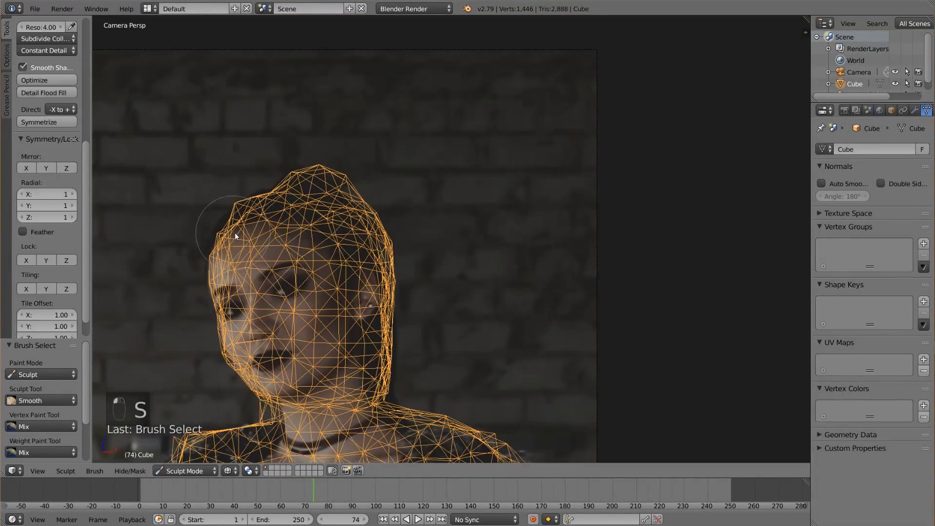
Show the mesh in solid shading and build up the lower front of the body with the Draw brush.
{"action": "key", "text": "x"}
{"action": "key", "text": "z"}
{"action": "key", "text": "x"}
{"action": "key", "text": "x"}
{"action": "key", "text": "x"}
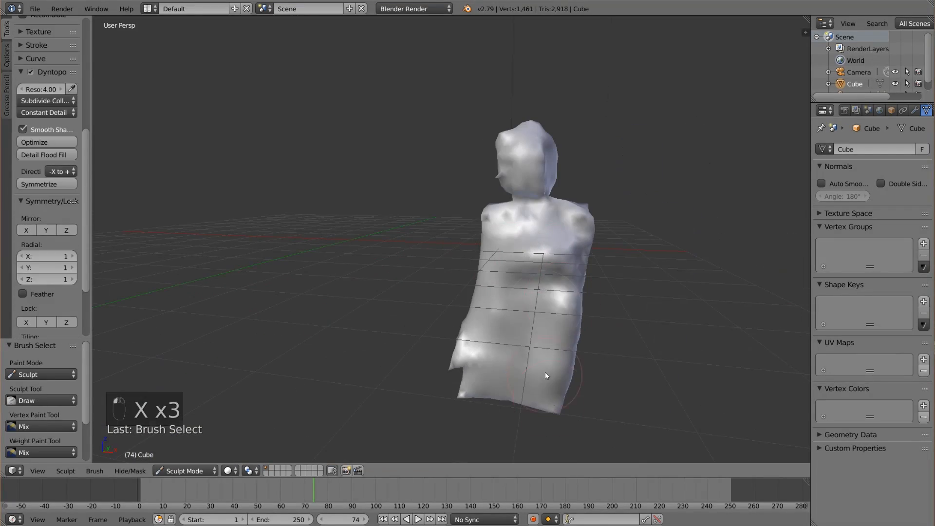
{"action": "left_click_drag", "start_coordinate": [546, 372], "coordinate": [538, 312]}
Smooth and build up the top and back of the head with the Smooth and Draw brushes.
{"action": "key", "text": "s"}
{"action": "mouse_move", "coordinate": [584, 328]}
{"action": "middle_mouse_down"}
{"action": "mouse_move", "coordinate": [477, 210]}
{"action": "mouse_move", "coordinate": [458, 305]}
{"action": "mouse_move", "coordinate": [431, 274]}
{"action": "middle_mouse_up"}
{"action": "key", "text": "x"}
{"action": "key", "text": "KP_0"}
{"action": "key", "text": "s"}
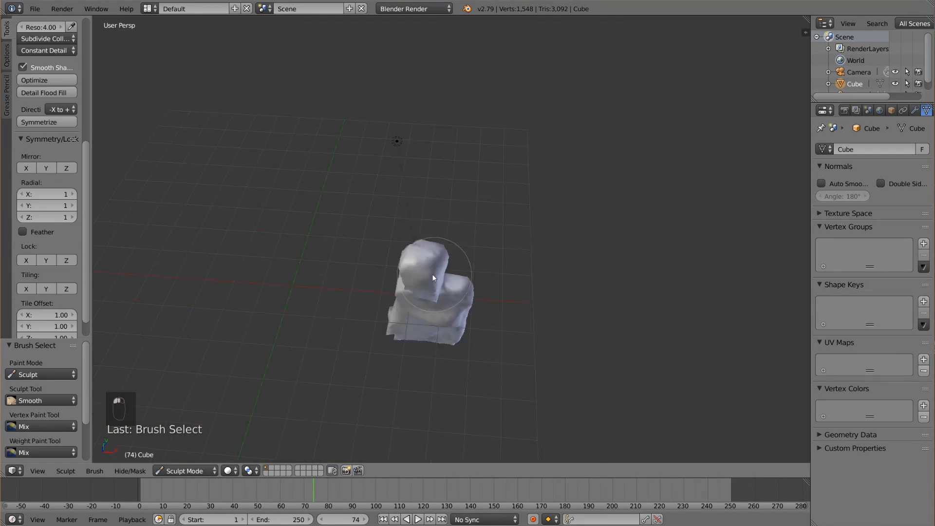
{"action": "key", "text": "KP_0"}
Smooth the mesh further from outside the camera and compare its wireframe outline with the footage through the camera.
{"action": "key", "text": "z"}
{"action": "key", "text": "z"}
{"action": "mouse_move", "coordinate": [403, 396]}
{"action": "middle_mouse_down"}
{"action": "mouse_move", "coordinate": [584, 214]}
{"action": "mouse_move", "coordinate": [639, 230]}
{"action": "middle_mouse_up"}
{"action": "key", "text": "s"}
{"action": "key", "text": "KP_0"}
{"action": "key", "text": "z"}
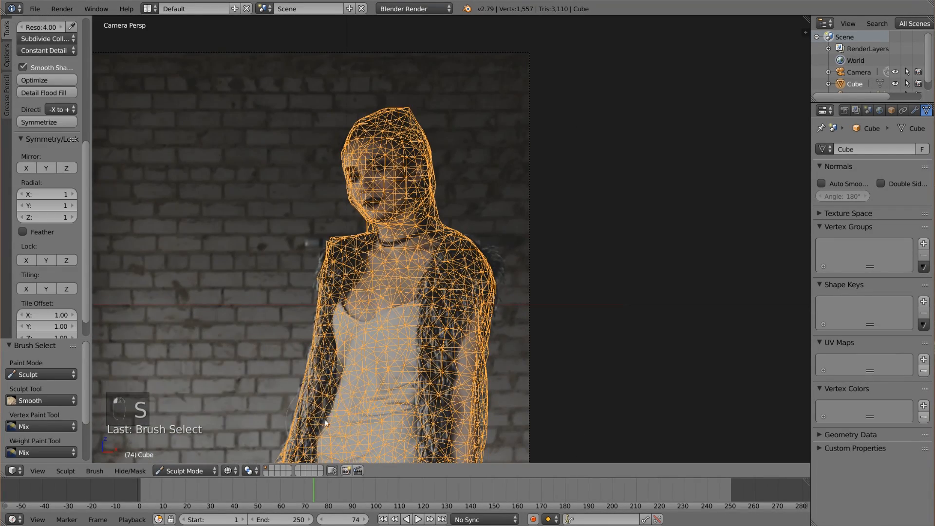
Set the brush size to 86 px and touch up the body outline with the Draw and Smooth brushes.
{"action": "key", "text": "x"}
{"action": "key", "text": "f"}
{"action": "key", "text": "KP_0"}
{"action": "key", "text": "s"}
{"action": "key", "text": "x"}
In Edit Mode, box-select the stray vertices at the base of the neck and move them in against the neck.
{"action": "scroll", "coordinate": [251, 175], "scroll_direction": "up", "scroll_amount": 5}
{"action": "key", "text": "Tab"}
{"action": "key", "text": "b"}
{"action": "key", "text": "b"}
{"action": "key", "text": "g"}
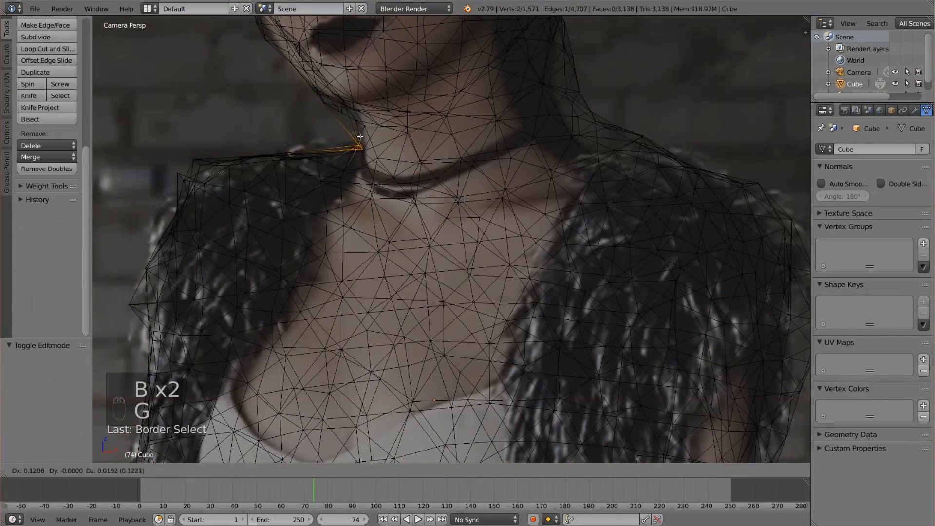
{"action": "key", "text": "Tab"}
Refine the slopes between neck and shoulders with the Grab and Draw brushes to follow her outline.
{"action": "key", "text": "g"}
{"action": "key", "text": "x"}
{"action": "key", "text": "x"}
{"action": "key", "text": "x"}
{"action": "key", "text": "x"}
{"action": "key", "text": "x"}
{"action": "key", "text": "g"}
{"action": "key", "text": "x"}
{"action": "key", "text": "x"}
{"action": "key", "text": "x"}
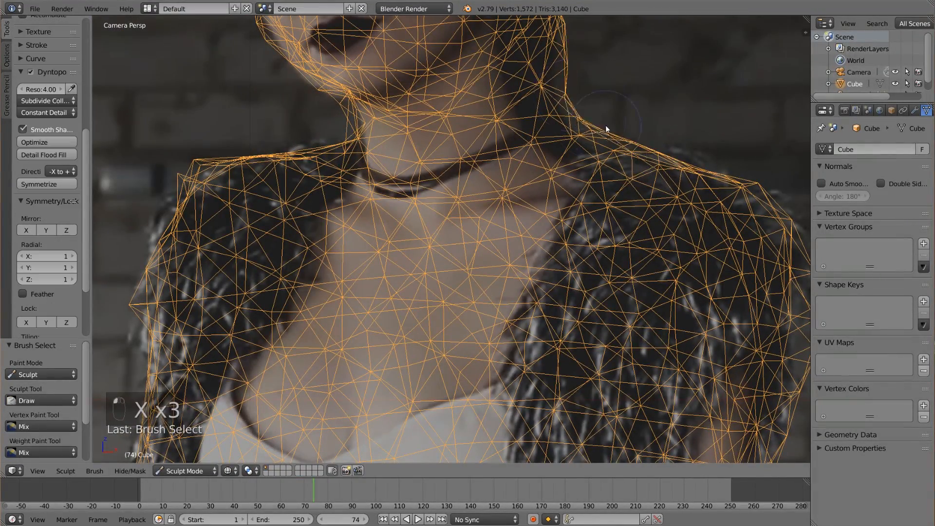
Smooth and build out the sides of the body down to the coat's lower edge along her left arm.
{"action": "scroll", "coordinate": [605, 125], "scroll_direction": "down", "scroll_amount": 3}
{"action": "mouse_move", "coordinate": [606, 125]}
{"action": "middle_mouse_down", "text": "shift"}
{"action": "mouse_move", "coordinate": [410, 178]}
{"action": "mouse_move", "coordinate": [317, 324]}
{"action": "middle_mouse_up", "text": "shift"}
{"action": "key", "text": "s"}
{"action": "key", "text": "x"}
{"action": "key", "text": "x"}
{"action": "key", "text": "x"}
{"action": "middle_click_drag", "start_coordinate": [491, 29], "coordinate": [407, 163], "text": "shift"}
{"action": "middle_click_drag", "start_coordinate": [616, 371], "coordinate": [594, 254], "text": "shift"}
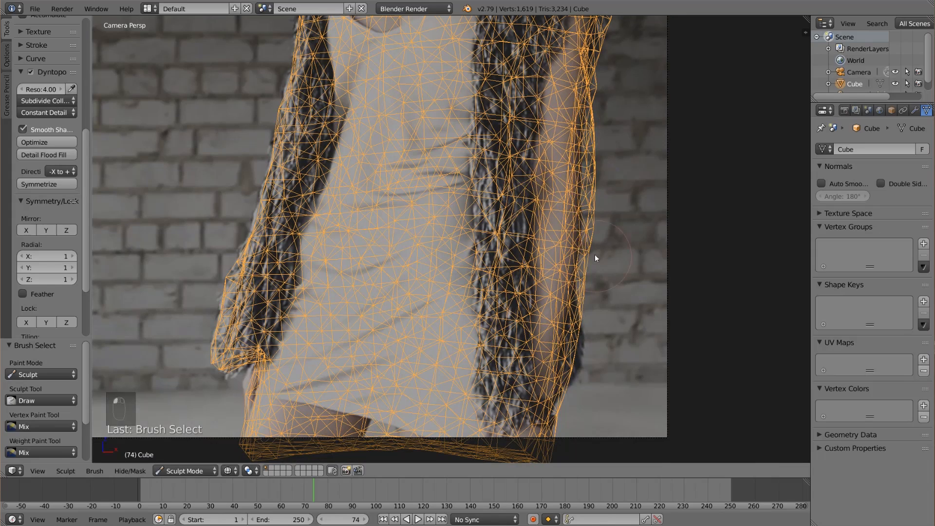
{"action": "left_click_drag", "start_coordinate": [595, 254], "coordinate": [570, 307]}
Show the mesh in solid shading and sculpt the front of the torso with the Draw brush.
{"action": "scroll", "coordinate": [379, 353], "scroll_direction": "down", "scroll_amount": 3}
{"action": "middle_click_drag", "start_coordinate": [397, 256], "coordinate": [370, 338], "text": "shift"}
{"action": "key", "text": "z"}
{"action": "key", "text": "x"}
{"action": "left_click_drag", "start_coordinate": [393, 184], "coordinate": [423, 192]}
{"action": "key", "text": "x"}
{"action": "key", "text": "x"}
Smooth the notch in the outline of her lower right arm with the Smooth brush.
{"action": "scroll", "coordinate": [273, 69], "scroll_direction": "up", "scroll_amount": 1}
{"action": "scroll", "coordinate": [302, 243], "scroll_direction": "down", "scroll_amount": 1}
{"action": "key", "text": "s"}
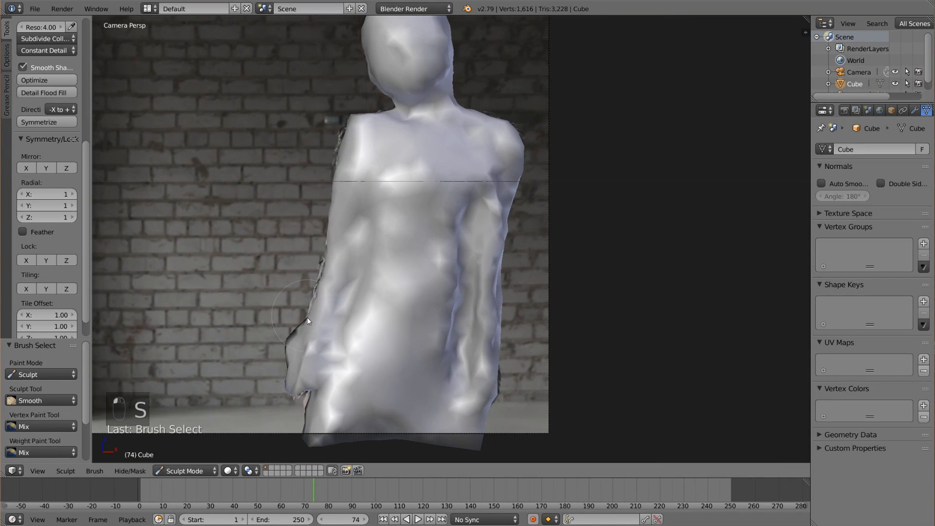
{"action": "scroll", "coordinate": [307, 317], "scroll_direction": "down", "scroll_amount": 1}
{"action": "scroll", "coordinate": [530, 281], "scroll_direction": "up", "scroll_amount": 1}
Smooth the back and the lower rear edge of the body with the Smooth brush.
{"action": "mouse_move", "coordinate": [530, 282]}
{"action": "middle_mouse_down"}
{"action": "mouse_move", "coordinate": [545, 306]}
{"action": "mouse_move", "coordinate": [598, 241]}
{"action": "mouse_move", "coordinate": [515, 235]}
{"action": "mouse_move", "coordinate": [458, 246]}
{"action": "middle_mouse_up"}
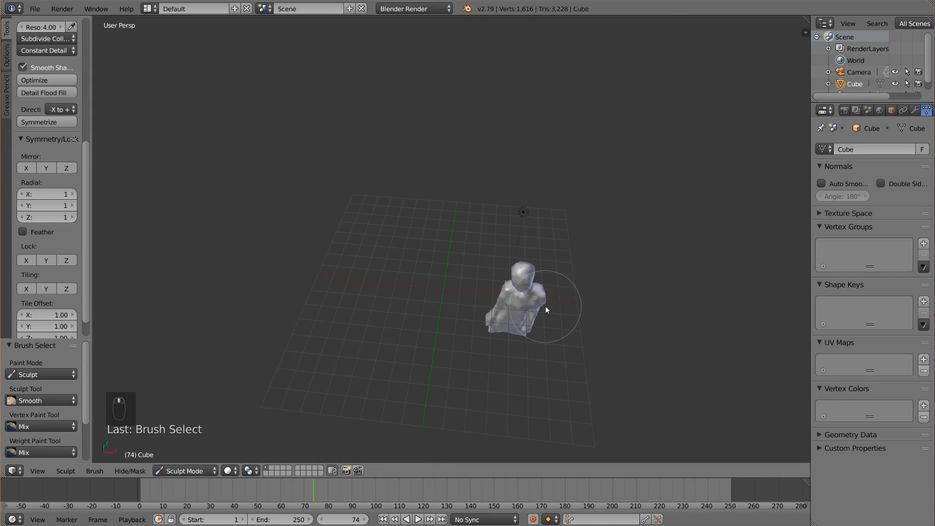
{"action": "scroll", "coordinate": [598, 241], "scroll_direction": "up", "scroll_amount": 5}
{"action": "key", "text": "s"}
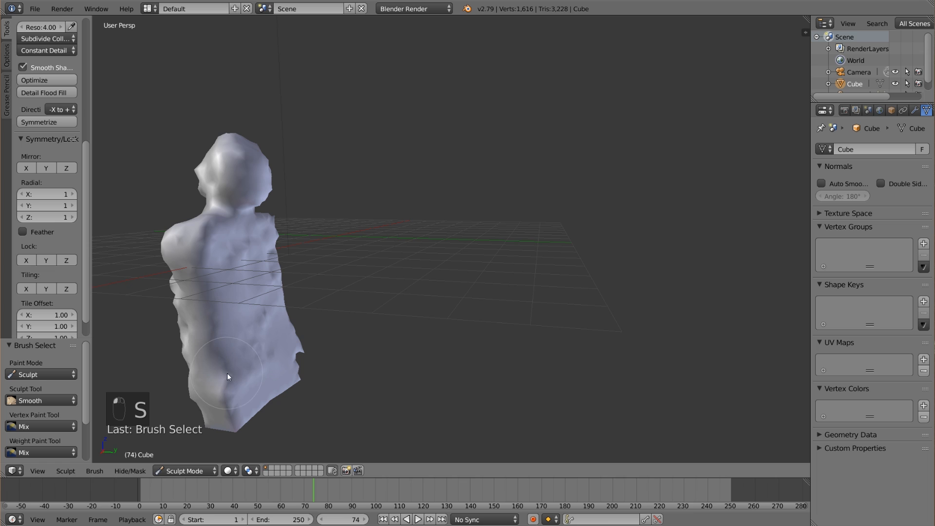
{"action": "mouse_move", "coordinate": [253, 367]}
{"action": "left_mouse_down"}
{"action": "mouse_move", "coordinate": [253, 243]}
{"action": "mouse_move", "coordinate": [300, 376]}
{"action": "left_mouse_up"}
{"action": "mouse_move", "coordinate": [300, 376]}
{"action": "middle_mouse_down"}
{"action": "mouse_move", "coordinate": [254, 381]}
{"action": "mouse_move", "coordinate": [408, 370]}
{"action": "middle_mouse_up"}
Through the camera, smooth the crease between her left arm and the torso.
{"action": "key", "text": "KP_0"}
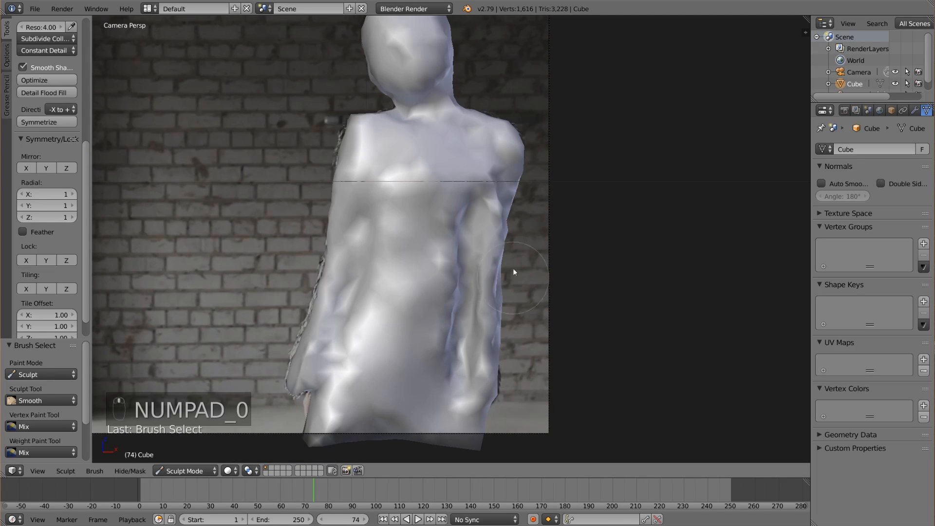
{"action": "scroll", "coordinate": [54, 130], "scroll_direction": "up", "scroll_amount": 10}
{"action": "middle_click_drag", "start_coordinate": [390, 315], "coordinate": [381, 288], "text": "shift"}
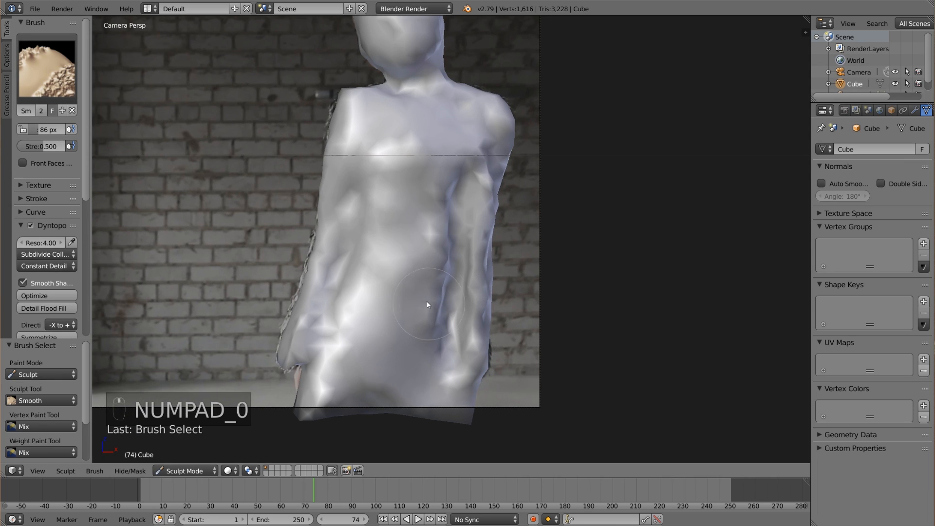
{"action": "mouse_move", "coordinate": [447, 254]}
{"action": "left_mouse_down"}
{"action": "mouse_move", "coordinate": [449, 233]}
{"action": "mouse_move", "coordinate": [439, 339]}
{"action": "mouse_move", "coordinate": [472, 244]}
{"action": "left_mouse_up"}
{"action": "scroll", "coordinate": [391, 293], "scroll_direction": "up", "scroll_amount": 4}
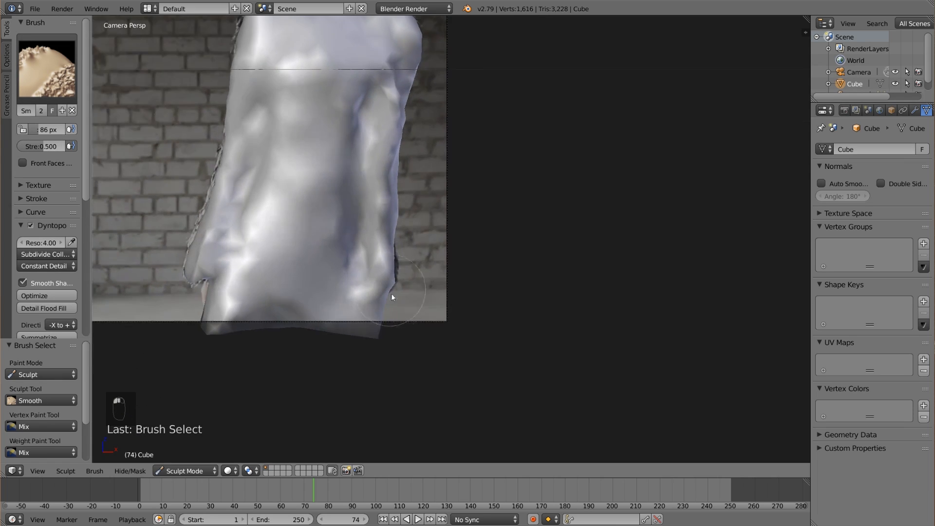
Build out the outline of her left forearm and hand with the Draw brush.
{"action": "key", "text": "x"}
{"action": "key", "text": "x"}
{"action": "key", "text": "x"}
{"action": "left_click_drag", "start_coordinate": [354, 291], "coordinate": [354, 260]}
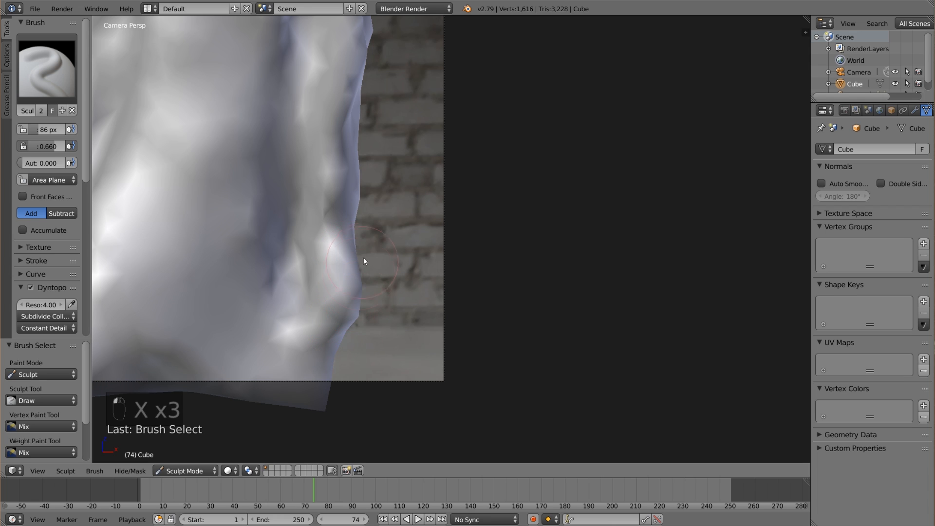
{"action": "middle_click_drag", "start_coordinate": [382, 217], "coordinate": [385, 335], "text": "shift"}
Examine the wireframe's fit over the coat and arm in the footage, and review the Dyntopo settings.
{"action": "key", "text": "z"}
{"action": "middle_click_drag", "start_coordinate": [400, 171], "coordinate": [403, 219], "text": "shift"}
{"action": "scroll", "coordinate": [403, 218], "scroll_direction": "down", "scroll_amount": 2}
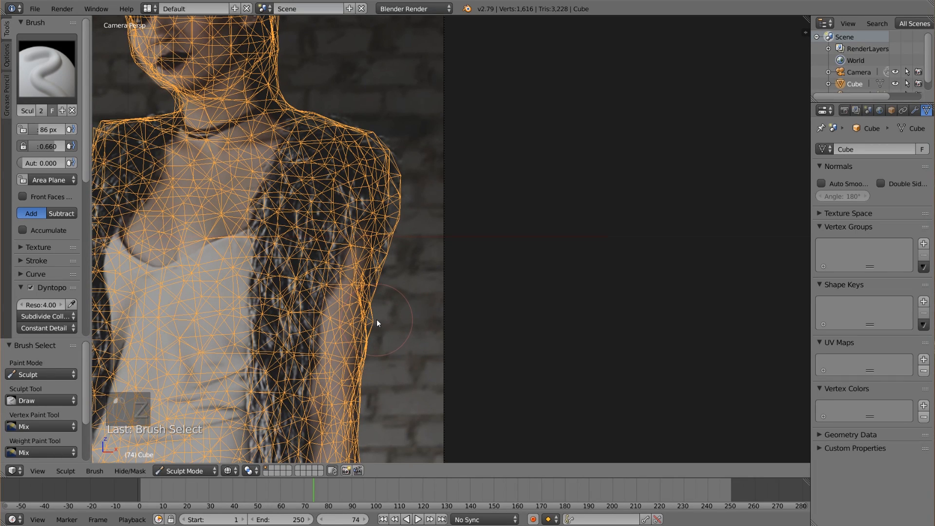
{"action": "scroll", "coordinate": [327, 309], "scroll_direction": "up", "scroll_amount": 2}
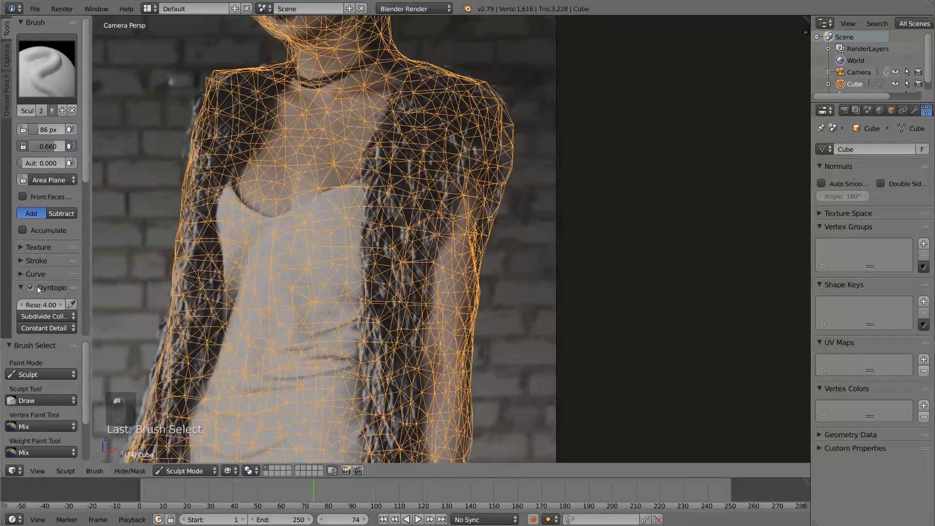
{"action": "scroll", "coordinate": [45, 287], "scroll_direction": "down", "scroll_amount": 6}
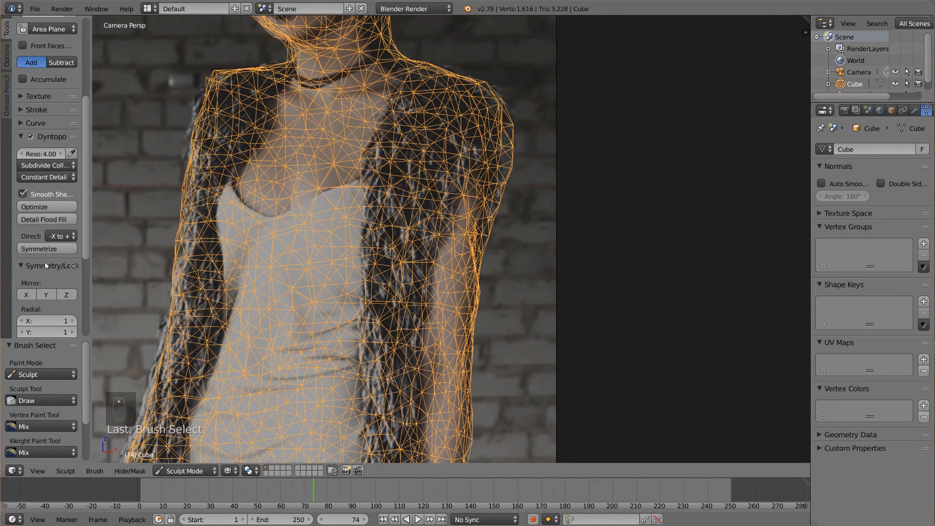
{"action": "scroll", "coordinate": [57, 275], "scroll_direction": "up", "scroll_amount": 1}
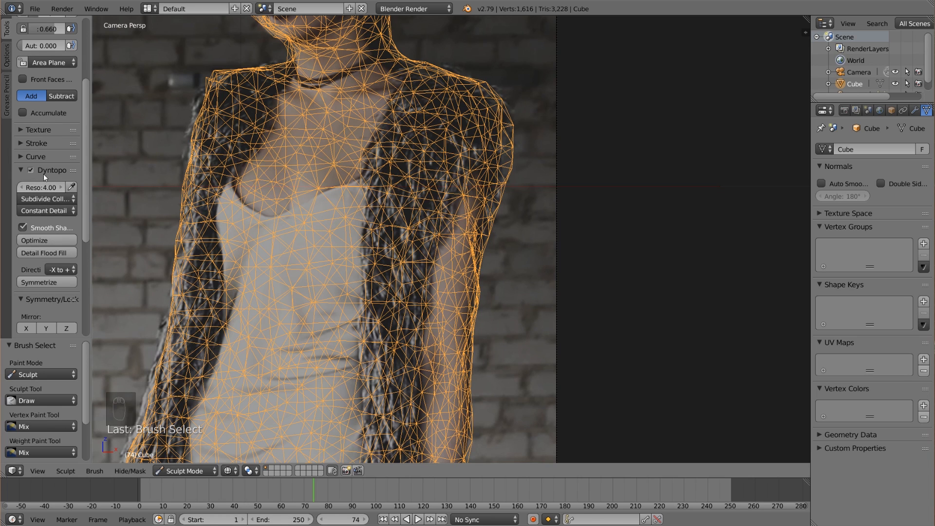
Fill out the edge of her right shoulder and smooth its sharp corner into a rounded shape.
{"action": "middle_click_drag", "start_coordinate": [224, 149], "coordinate": [304, 258], "text": "shift"}
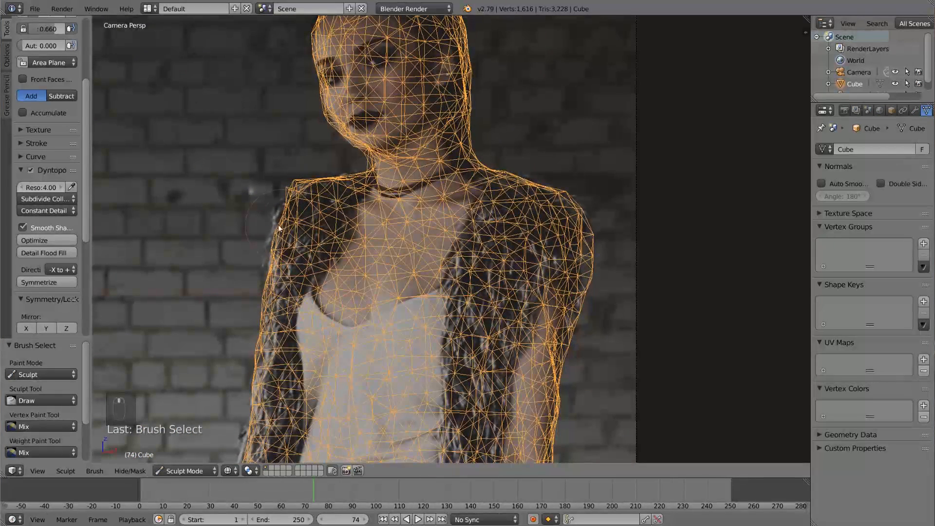
{"action": "left_click_drag", "start_coordinate": [280, 215], "coordinate": [261, 258]}
{"action": "key", "text": "s"}
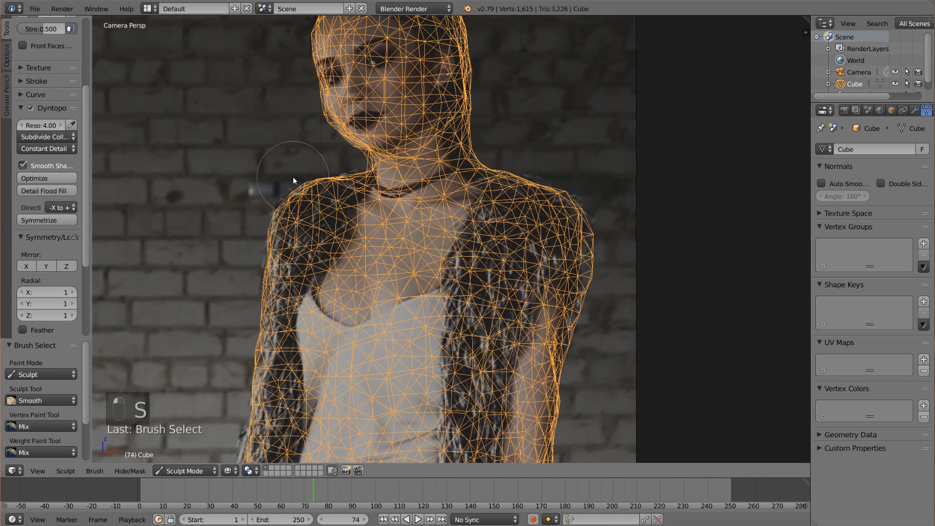
{"action": "middle_click_drag", "start_coordinate": [329, 195], "coordinate": [396, 272], "text": "shift"}
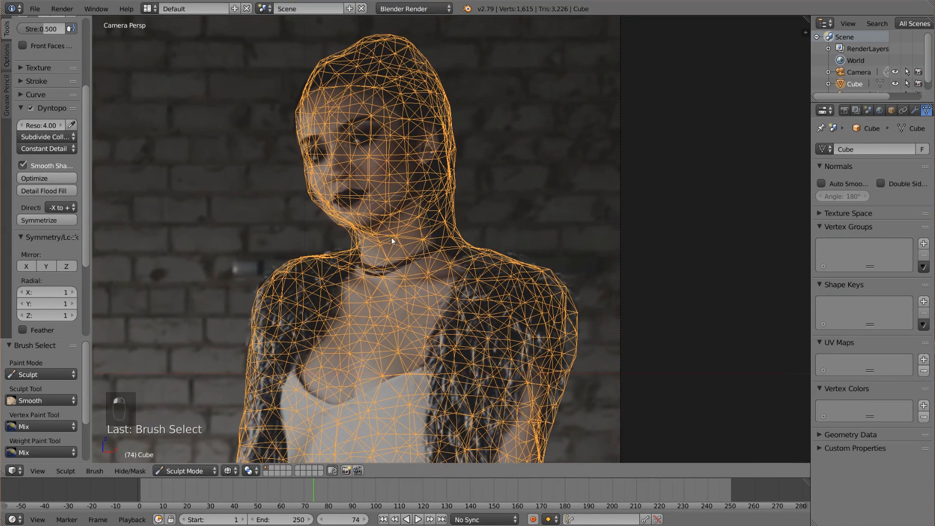
Touch up the side of the head and neck with the Draw and Smooth brushes, undoing the last stroke.
{"action": "key", "text": "x"}
{"action": "key", "text": "x"}
{"action": "key", "text": "x"}
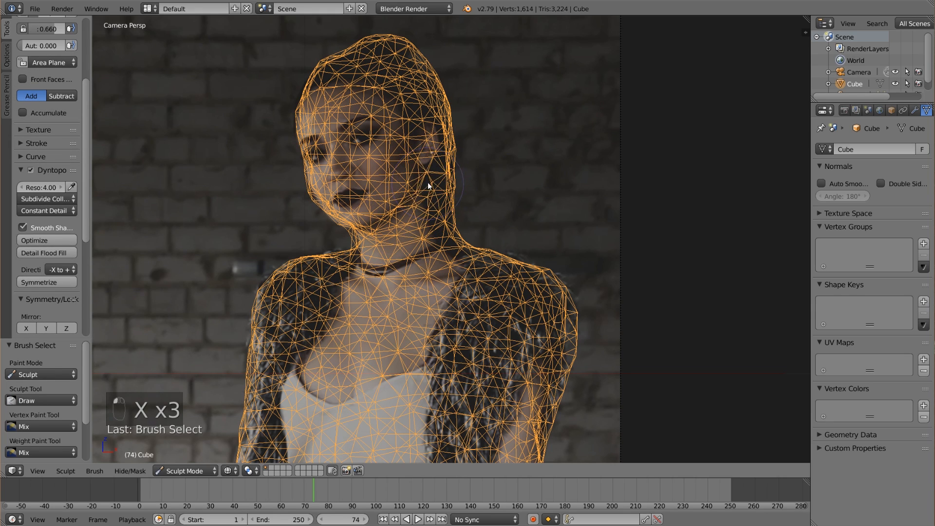
{"action": "key", "text": "s"}
{"action": "key", "text": "z"}
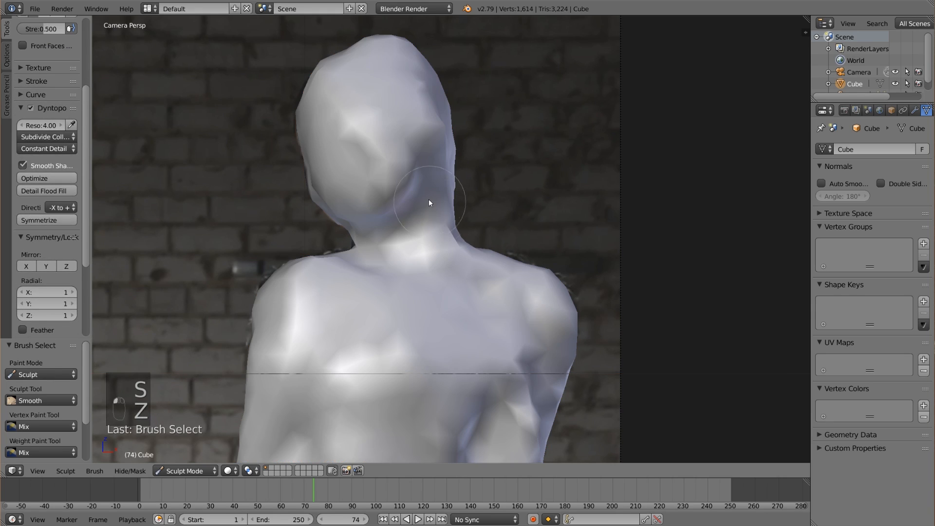
{"action": "key", "text": "ctrl+z"}
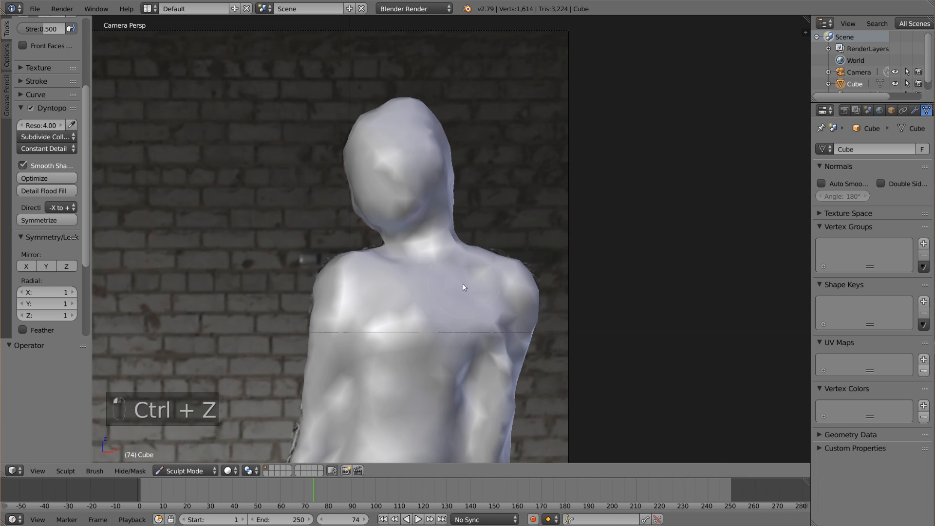
Smooth the surface of her right arm and the side of the torso down to the hand.
{"action": "middle_click_drag", "start_coordinate": [460, 256], "coordinate": [469, 164], "text": "shift"}
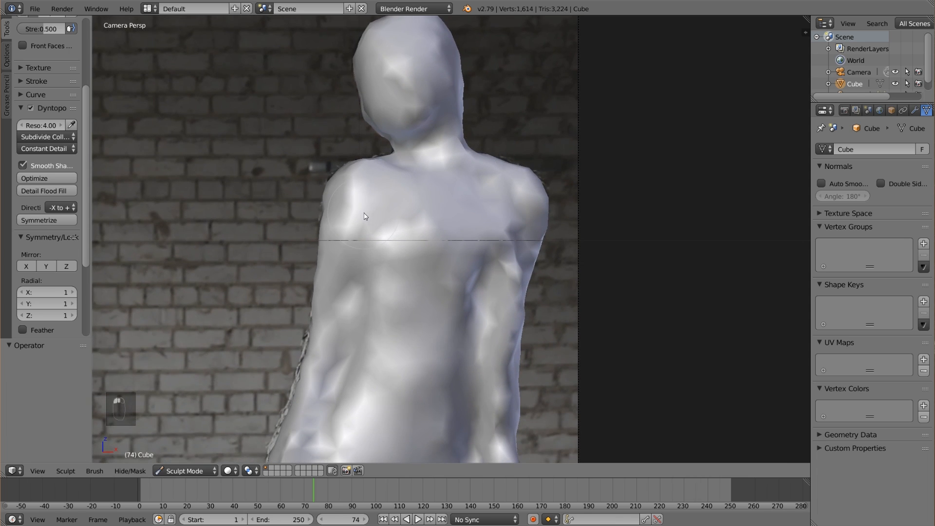
{"action": "left_click_drag", "start_coordinate": [341, 355], "coordinate": [329, 397]}
{"action": "left_click_drag", "start_coordinate": [319, 437], "coordinate": [326, 451]}
{"action": "middle_click_drag", "start_coordinate": [385, 348], "coordinate": [409, 250], "text": "shift"}
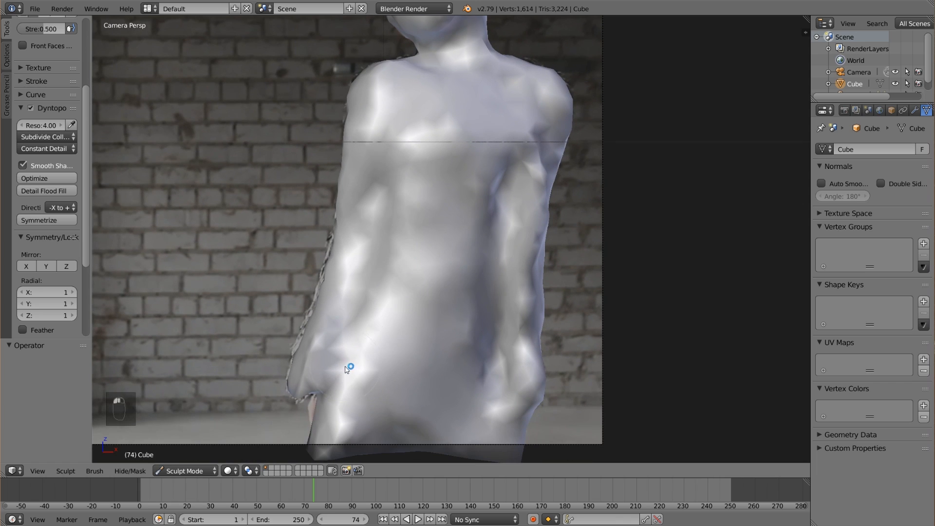
{"action": "middle_click_drag", "start_coordinate": [321, 387], "coordinate": [379, 341], "text": "shift"}
Pull her right sleeve outline out to the fur edge with the Grab brush and undo the last two smoothing changes.
{"action": "key", "text": "z"}
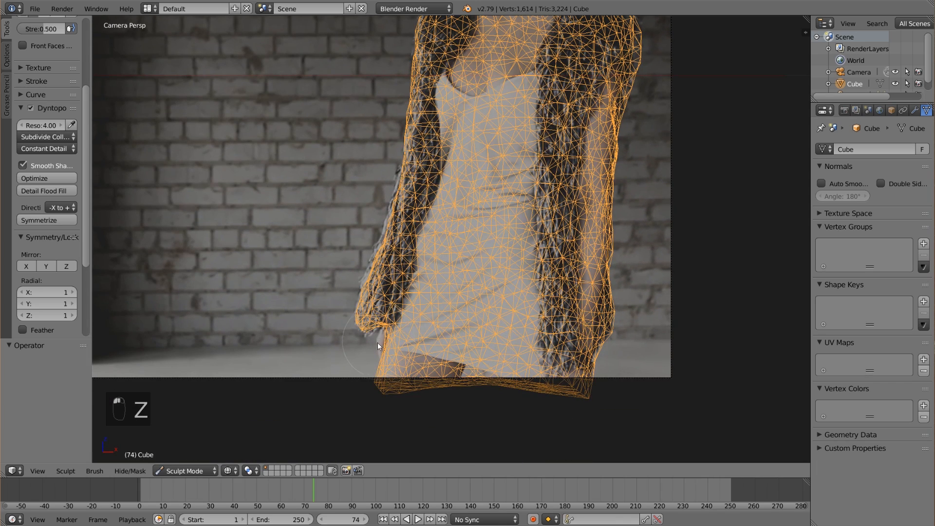
{"action": "key", "text": "g"}
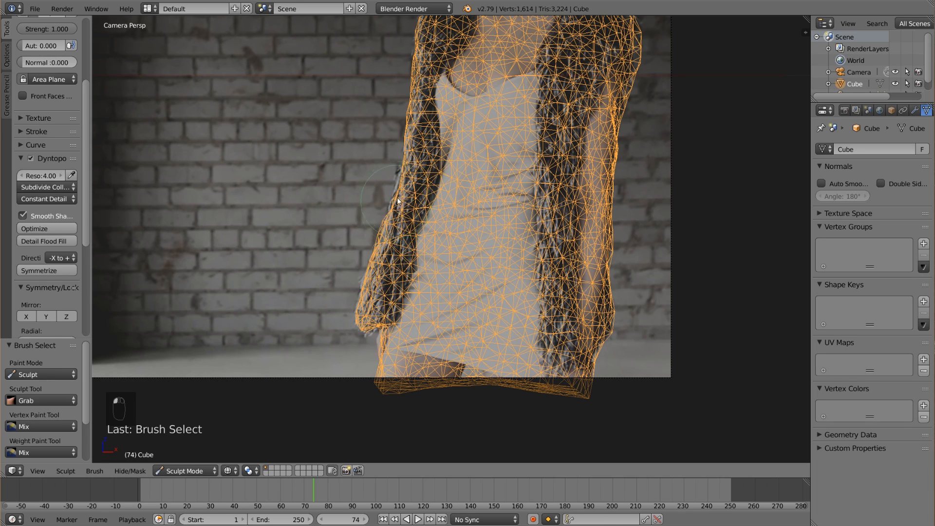
{"action": "key", "text": "s"}
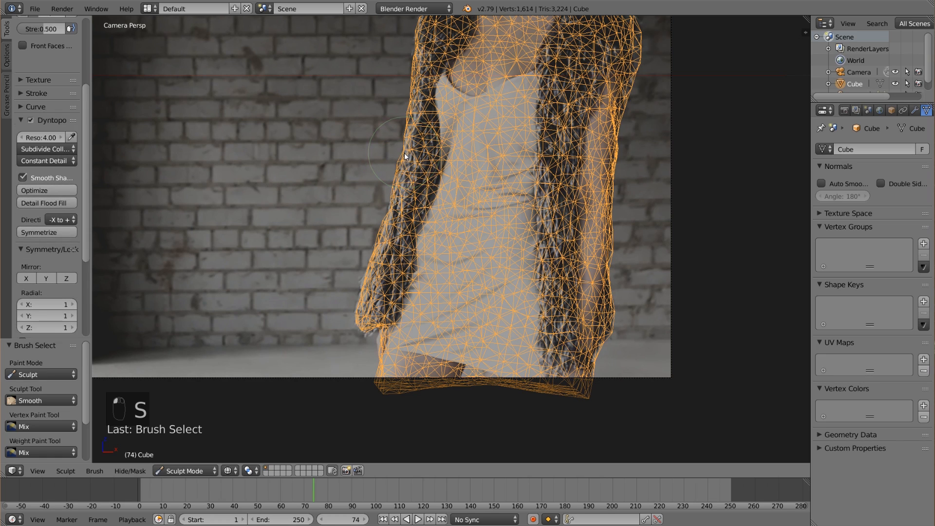
{"action": "key", "text": "ctrl+z"}
{"action": "key", "text": "ctrl+z"}
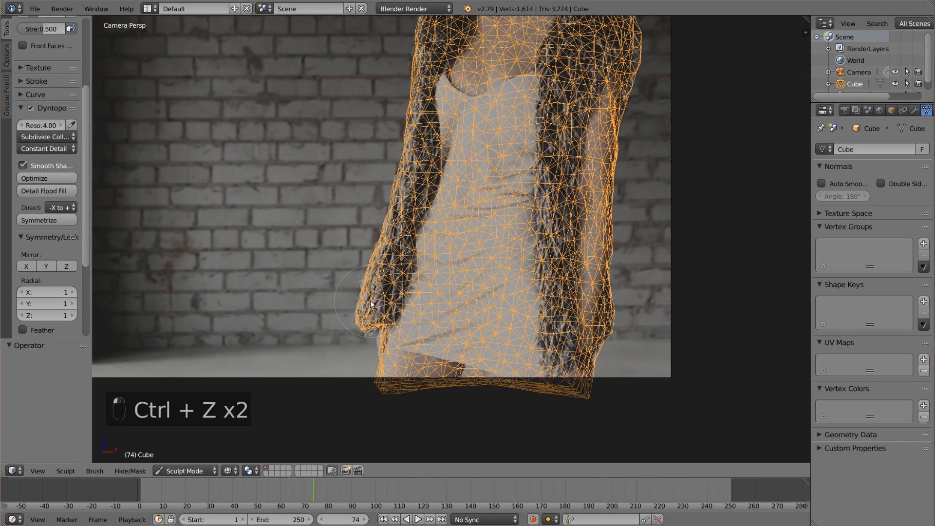
Adjust the coat's lower edges with the Grab brush and check the body in solid shading.
{"action": "key", "text": "g"}
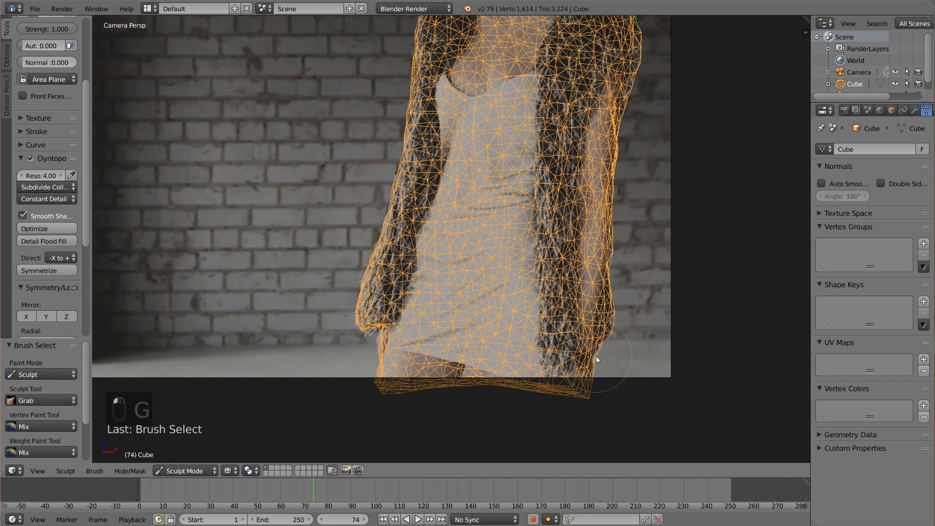
{"action": "scroll", "coordinate": [596, 356], "scroll_direction": "down", "scroll_amount": 2}
{"action": "key", "text": "z"}
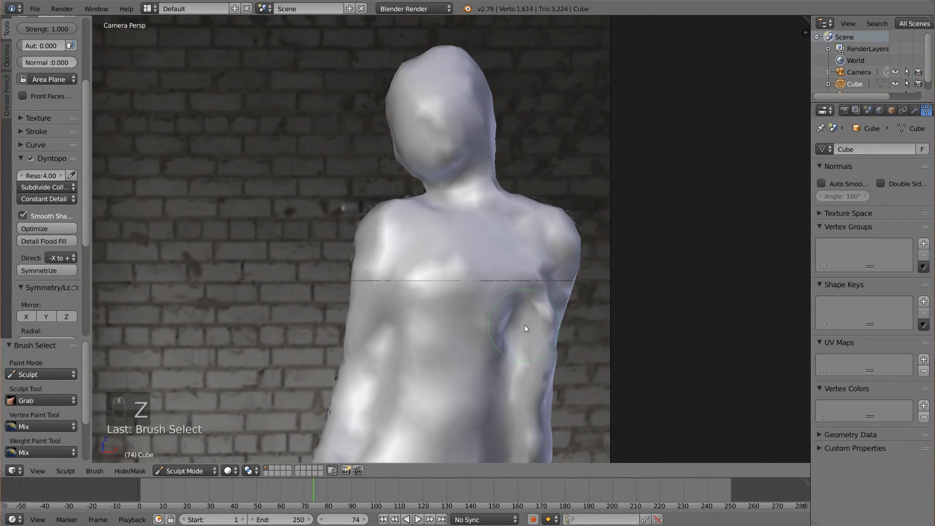
{"action": "scroll", "coordinate": [524, 325], "scroll_direction": "up", "scroll_amount": 4}
{"action": "key", "text": "z"}
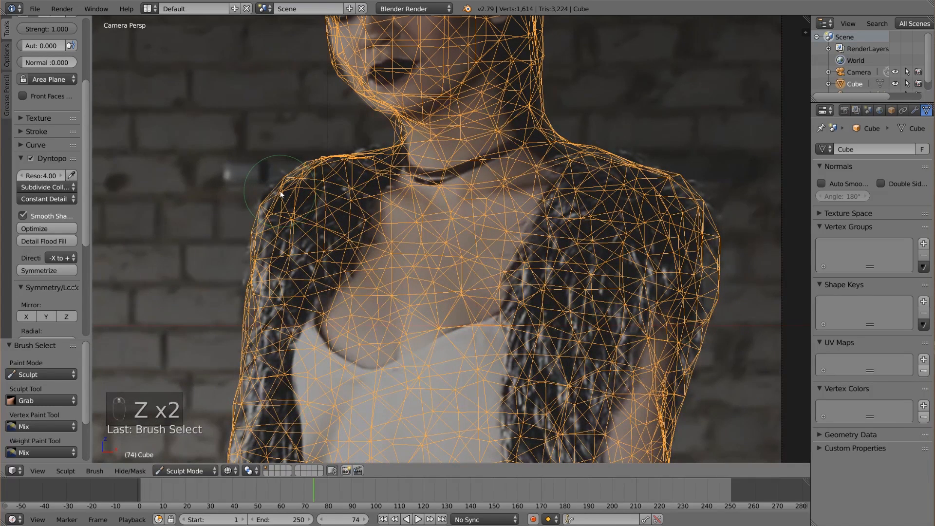
Build up the top of her right shoulder with the Draw brush and adjust the neck junction with Grab.
{"action": "key", "text": "x"}
{"action": "key", "text": "x"}
{"action": "key", "text": "x"}
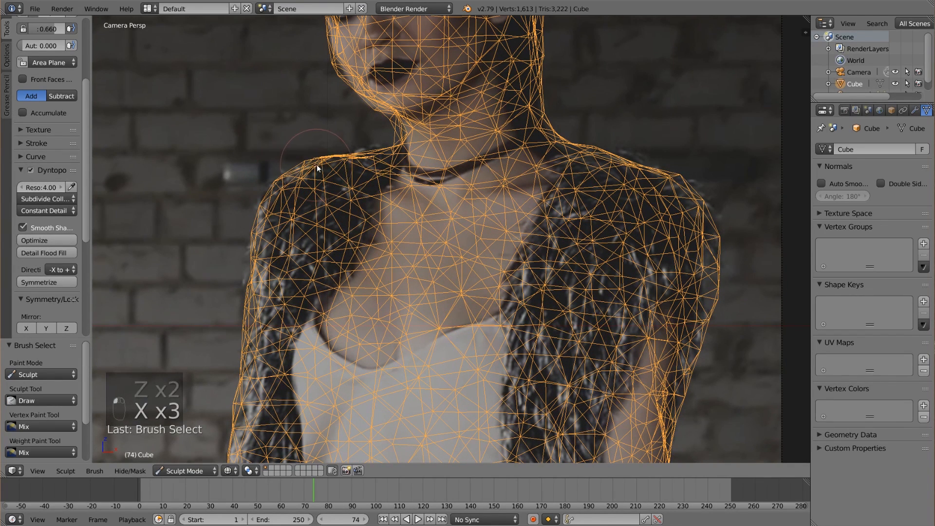
{"action": "key", "text": "g"}
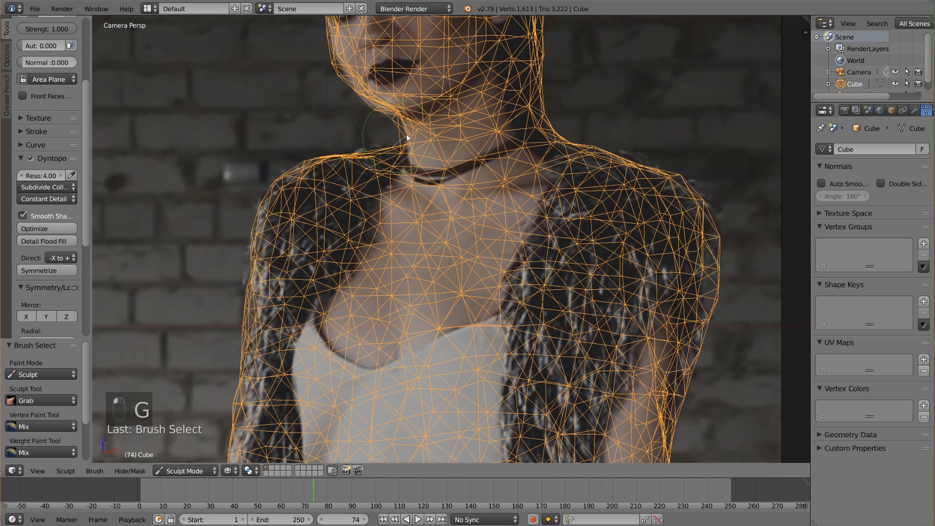
Switch to solid shading and touch up the base of the neck with the Draw brush.
{"action": "key", "text": "s"}
{"action": "key", "text": "z"}
{"action": "key", "text": "x"}
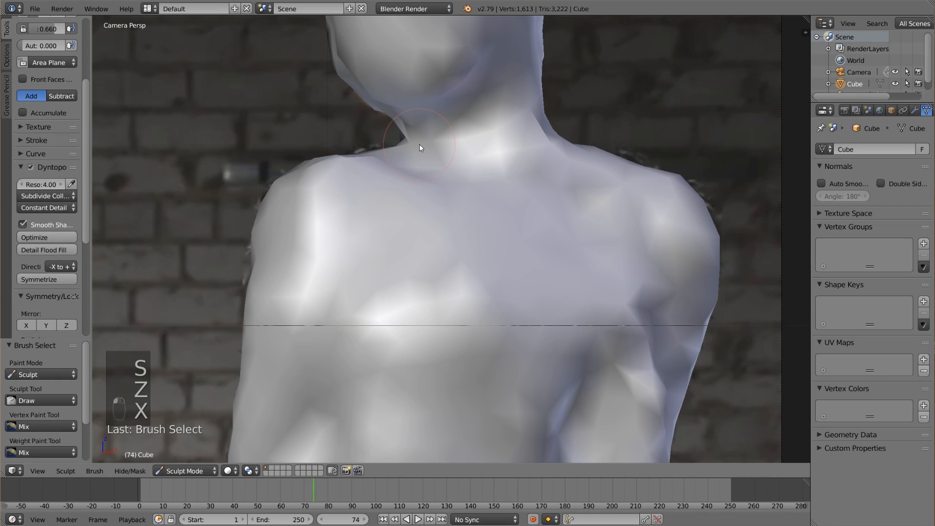
{"action": "scroll", "coordinate": [476, 198], "scroll_direction": "down", "scroll_amount": 2}
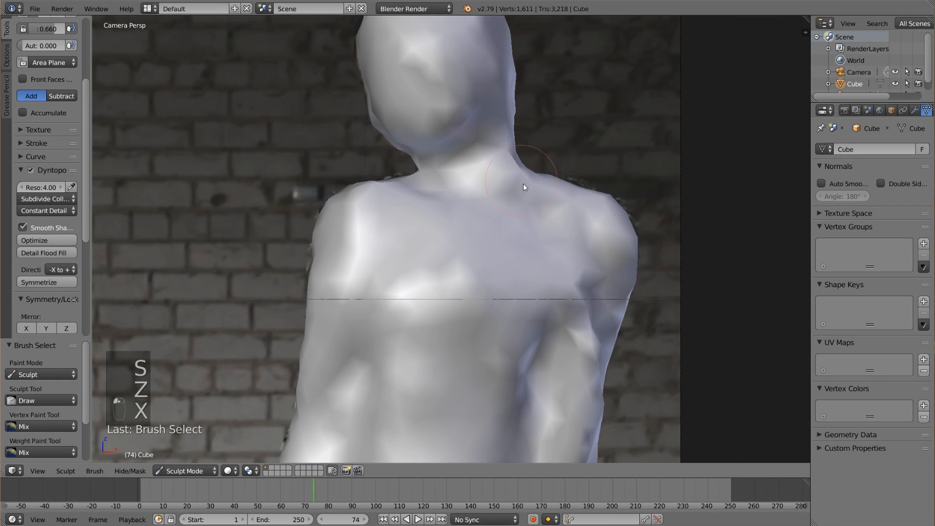
{"action": "mouse_move", "coordinate": [524, 184]}
{"action": "middle_mouse_down", "text": "ctrl"}
{"action": "mouse_move", "coordinate": [532, 231]}
{"action": "mouse_move", "coordinate": [516, 202]}
{"action": "mouse_move", "coordinate": [549, 277]}
{"action": "mouse_move", "coordinate": [553, 237]}
{"action": "mouse_move", "coordinate": [430, 291]}
{"action": "middle_mouse_up", "text": "ctrl"}
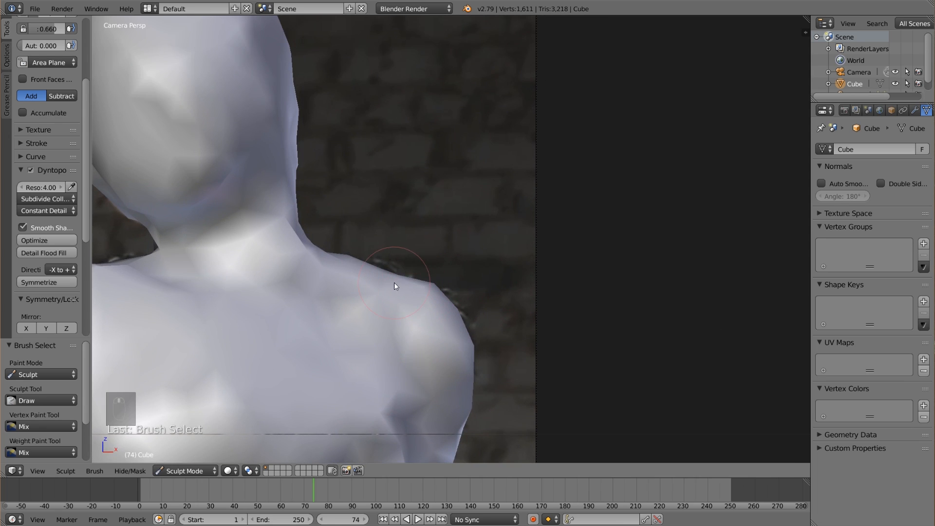
Pull the top and outer edge of her left shoulder outward with the Grab brush, undoing the last change.
{"action": "key", "text": "g"}
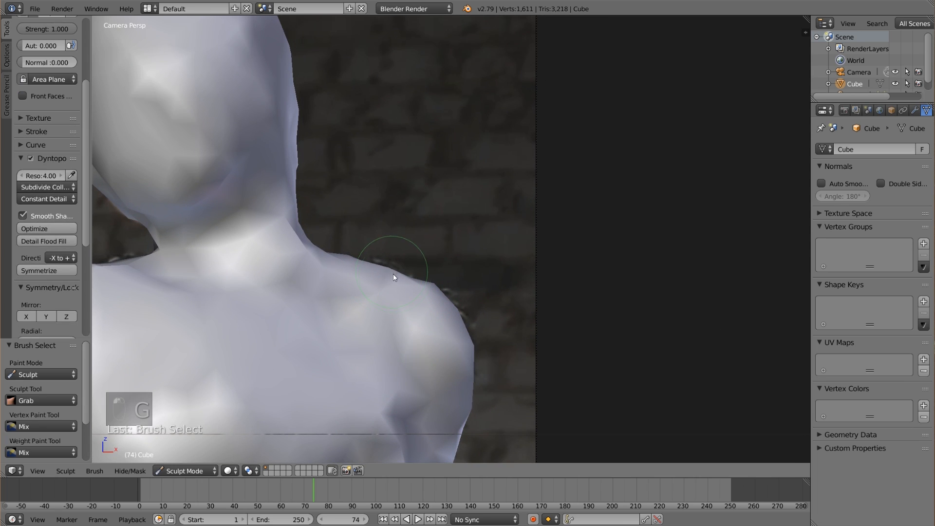
{"action": "left_click_drag", "start_coordinate": [421, 284], "coordinate": [424, 278]}
{"action": "left_click_drag", "start_coordinate": [454, 308], "coordinate": [463, 308]}
{"action": "left_click_drag", "start_coordinate": [379, 271], "coordinate": [382, 263]}
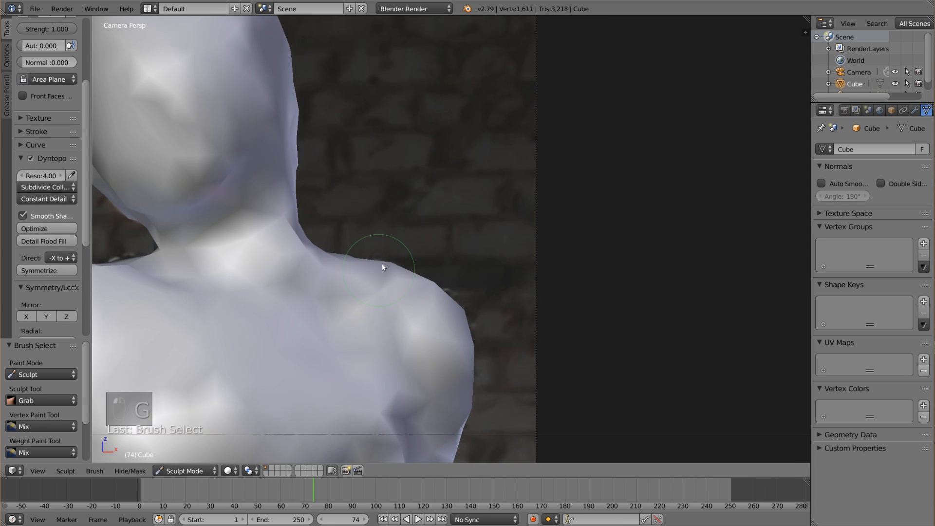
{"action": "middle_click_drag", "start_coordinate": [381, 263], "coordinate": [306, 285], "text": "ctrl"}
{"action": "key", "text": "ctrl+z"}
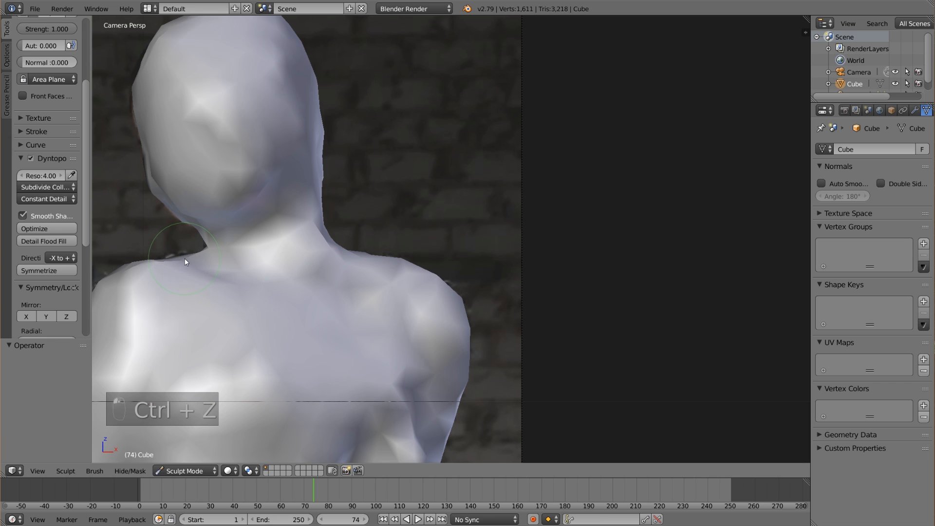
Raise her right shoulder line beside the neck with Grab, and undo the last smoothing stroke.
{"action": "left_click_drag", "start_coordinate": [182, 255], "coordinate": [183, 251]}
{"action": "mouse_move", "coordinate": [182, 250]}
{"action": "middle_mouse_down", "text": "ctrl"}
{"action": "mouse_move", "coordinate": [358, 351]}
{"action": "mouse_move", "coordinate": [405, 279]}
{"action": "mouse_move", "coordinate": [487, 302]}
{"action": "middle_mouse_up", "text": "ctrl"}
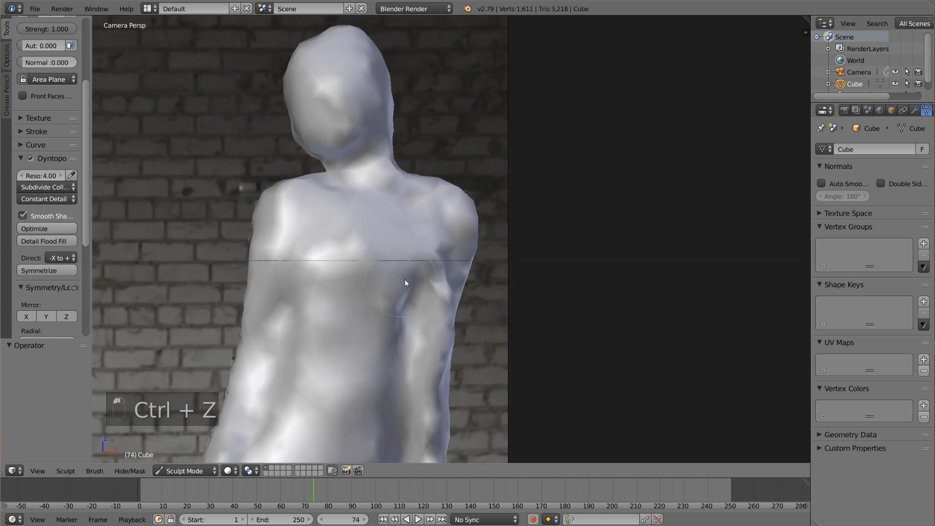
{"action": "key", "text": "s"}
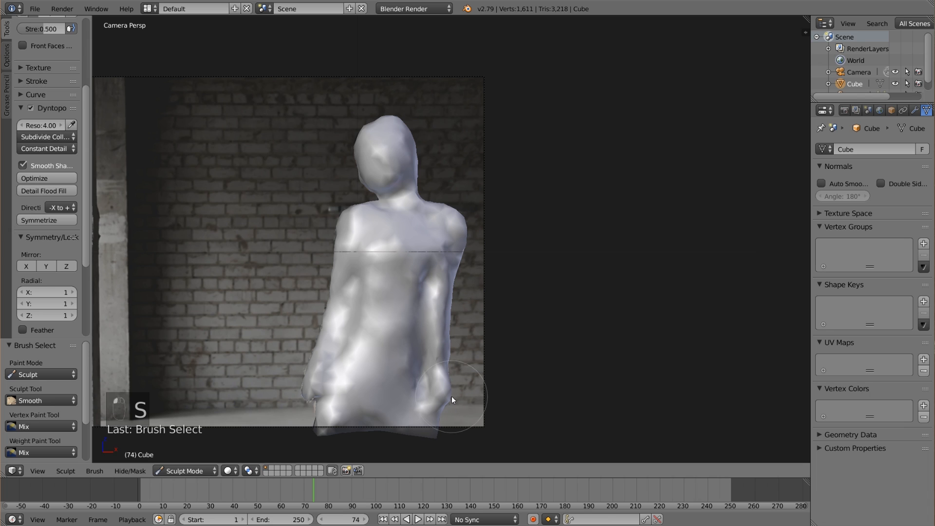
{"action": "key", "text": "ctrl+z"}
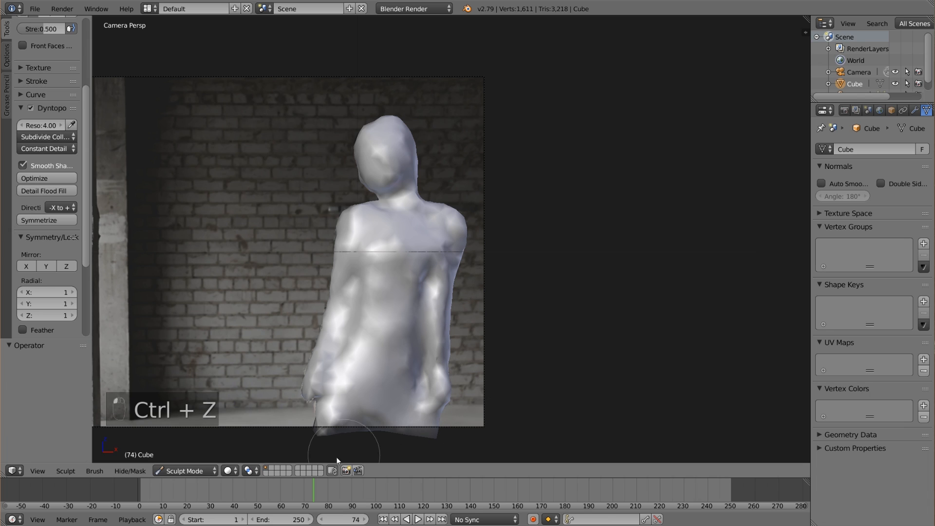
Return the body mesh to Object Mode and save the project file.
{"action": "left_click", "coordinate": [185, 471]}
{"action": "left_click", "coordinate": [192, 458]}
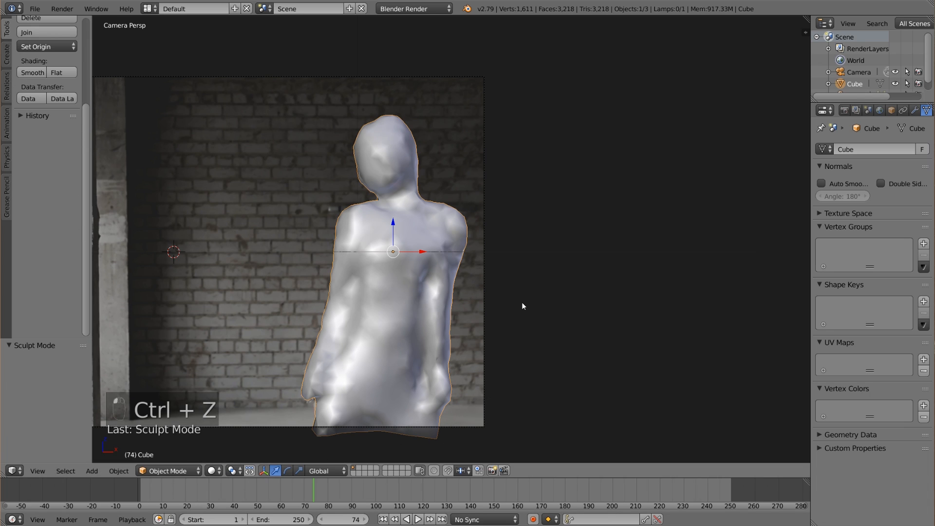
{"action": "left_click", "coordinate": [34, 8]}
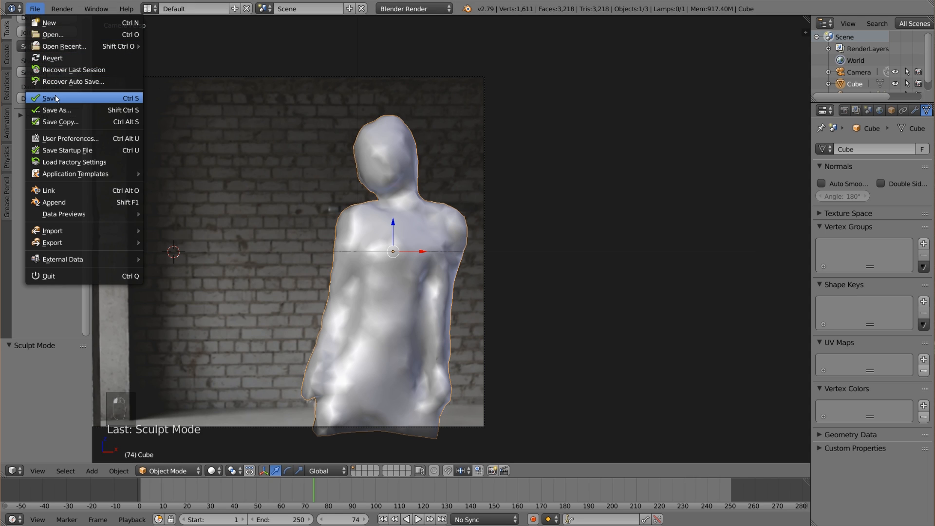
{"action": "left_click", "coordinate": [56, 98]}
Duplicate the body mesh in place and scale the copy down to 0.982 so it sits inside the original.
{"action": "scroll", "coordinate": [559, 335], "scroll_direction": "up", "scroll_amount": 1}
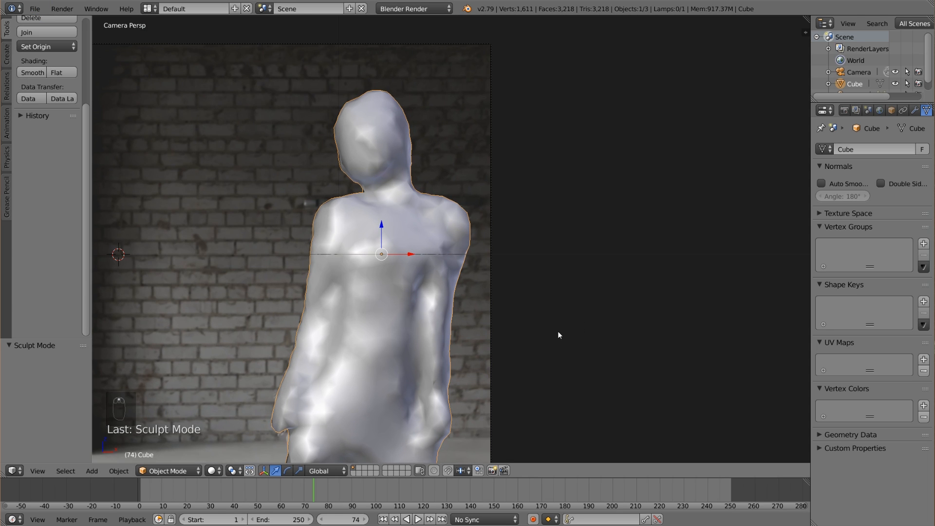
{"action": "scroll", "coordinate": [465, 340], "scroll_direction": "up", "scroll_amount": 2}
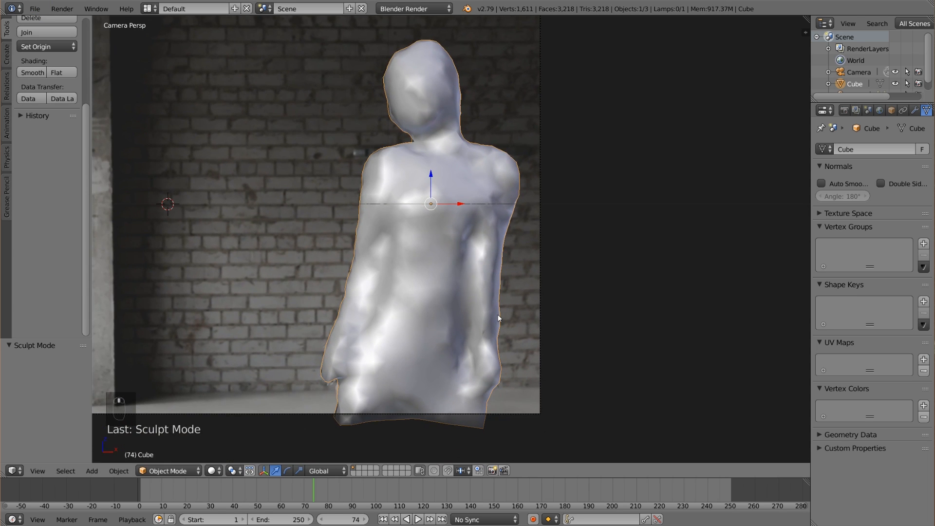
{"action": "middle_click_drag", "start_coordinate": [485, 231], "coordinate": [466, 285], "text": "shift"}
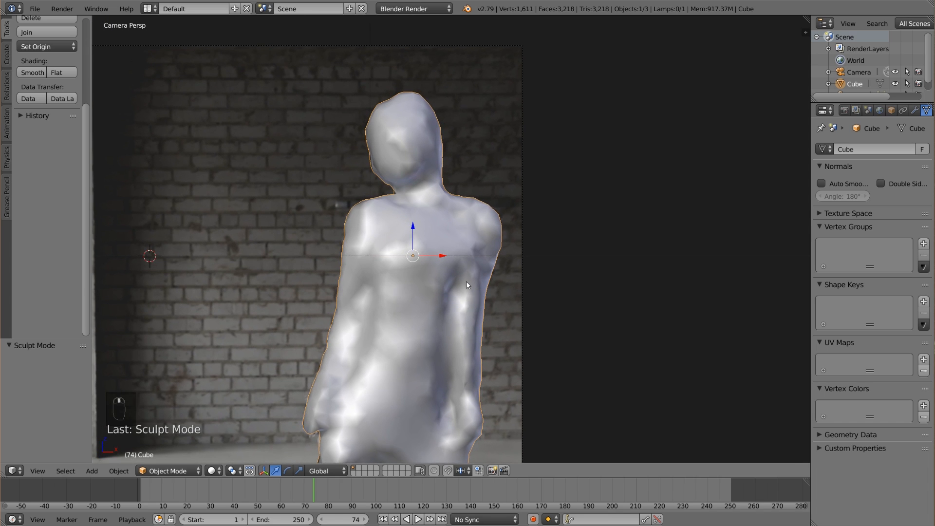
{"action": "key", "text": "shift+d"}
{"action": "right_click", "coordinate": [466, 282]}
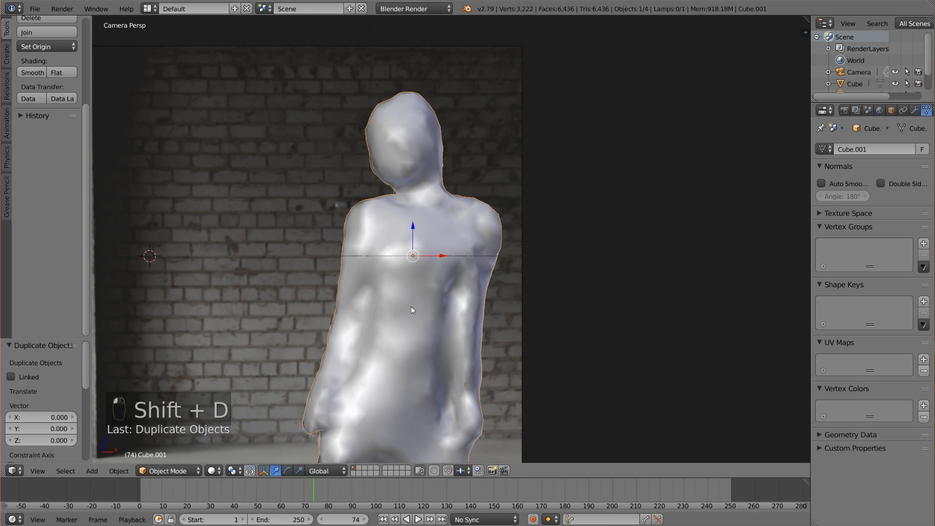
{"action": "middle_click_drag", "start_coordinate": [513, 358], "coordinate": [565, 334], "text": "shift"}
{"action": "key", "text": "s"}
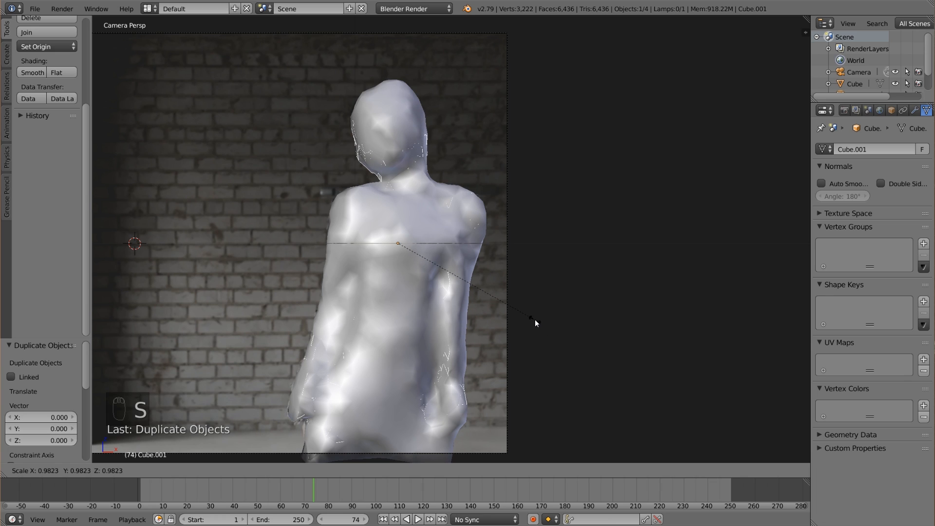
{"action": "left_click", "coordinate": [534, 319]}
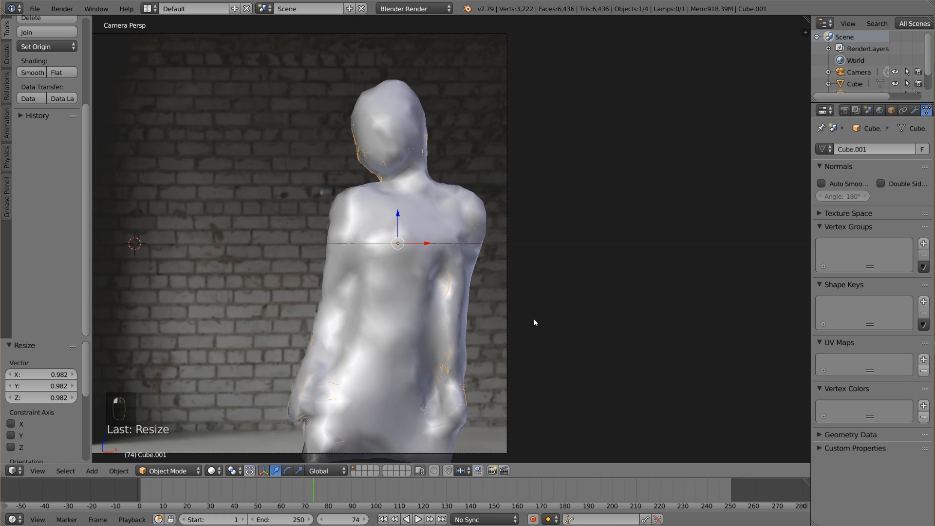
{"action": "left_click", "coordinate": [174, 472]}
{"action": "left_click", "coordinate": [177, 430]}
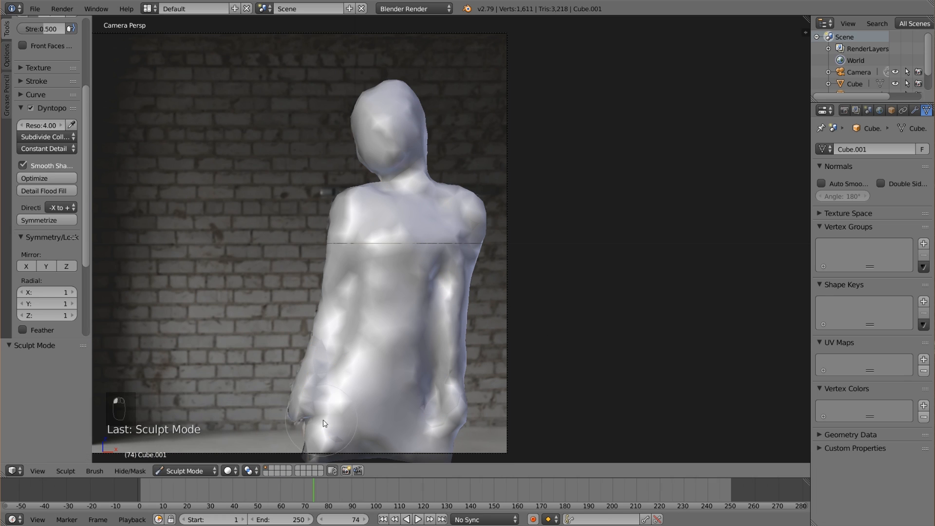
{"action": "left_click", "coordinate": [184, 471]}
{"action": "left_click", "coordinate": [180, 444]}
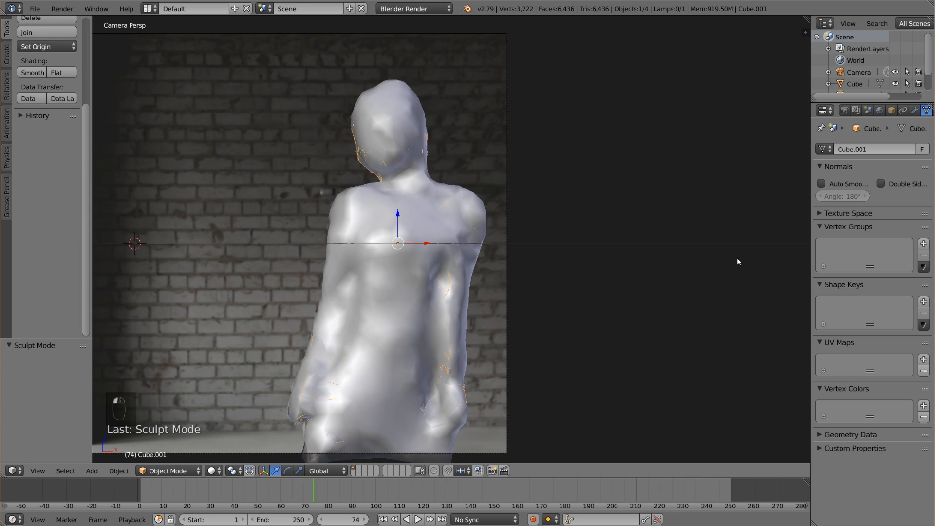
Set the diffuse color of the original outer body's material to red (R 0.800, G 0.002, B 0.000).
{"action": "right_click", "coordinate": [457, 209]}
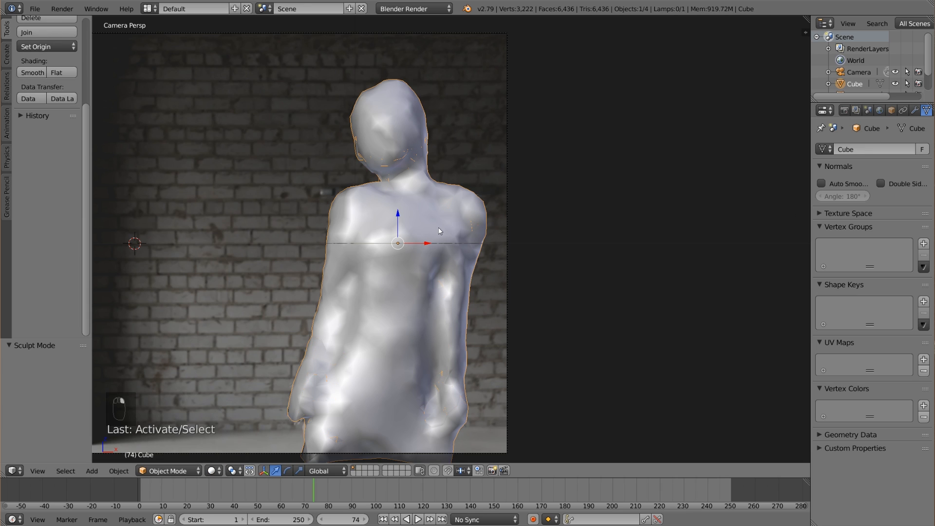
{"action": "left_click", "coordinate": [807, 182]}
{"action": "left_click_drag", "start_coordinate": [811, 185], "coordinate": [791, 186]}
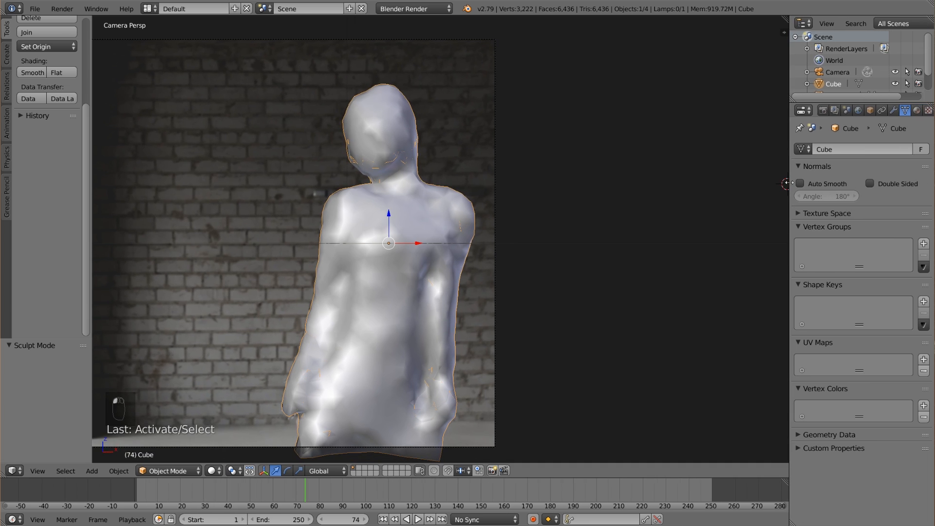
{"action": "left_click", "coordinate": [917, 110]}
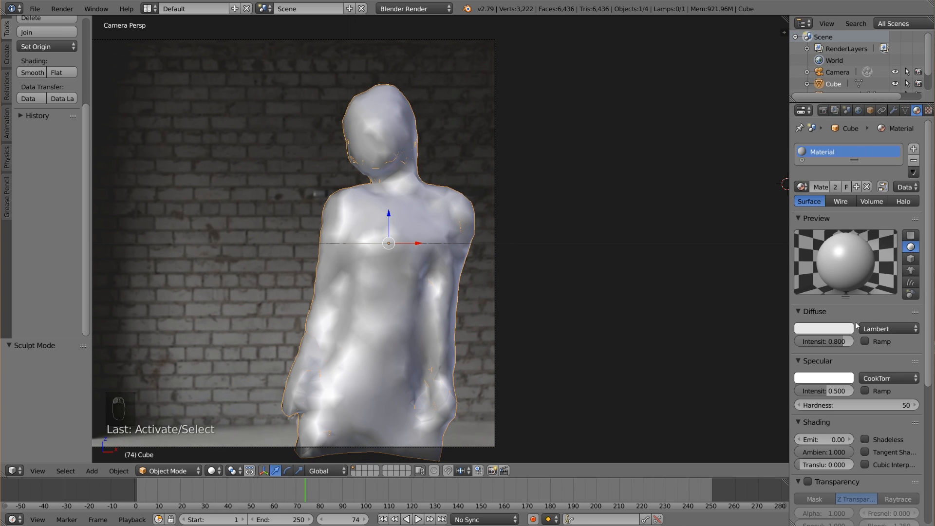
{"action": "left_click", "coordinate": [829, 332]}
{"action": "left_click", "coordinate": [792, 258]}
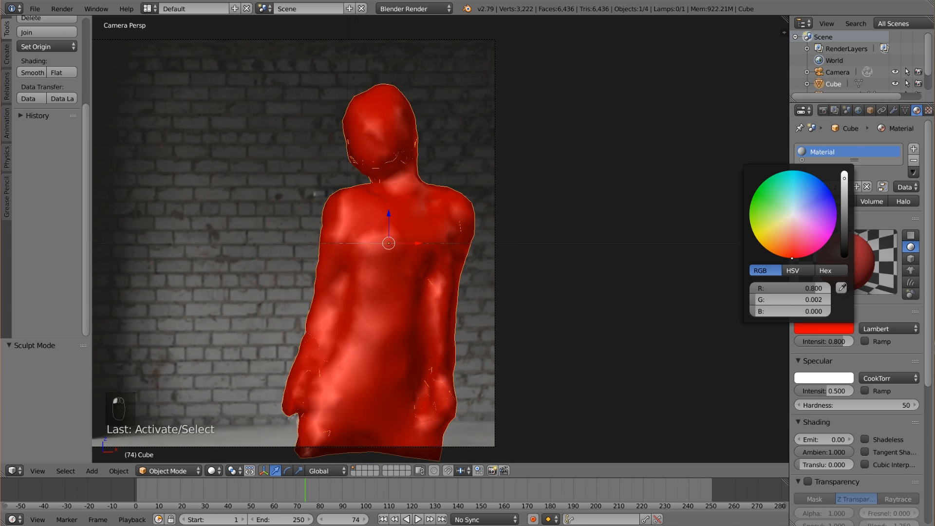
Give the inner body copy its own single-user material and set its diffuse color to blue.
{"action": "right_click", "coordinate": [401, 288]}
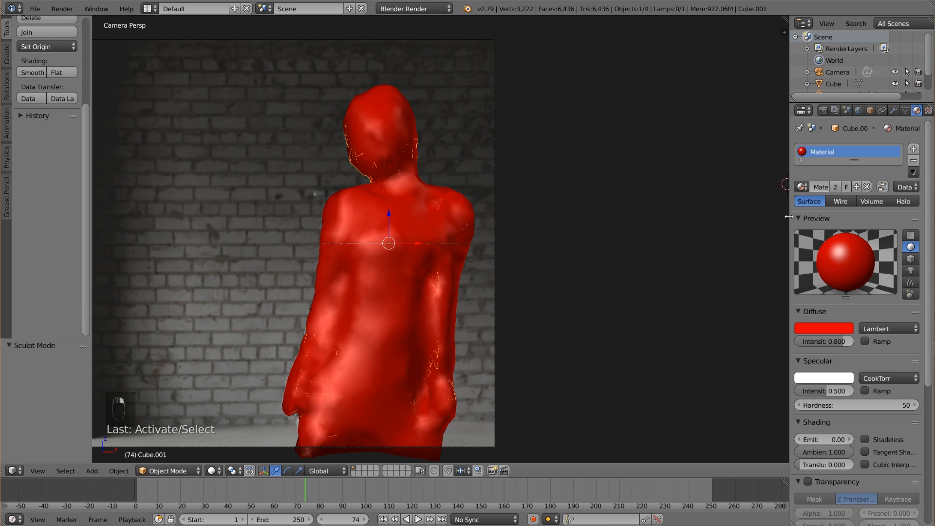
{"action": "left_click", "coordinate": [835, 187]}
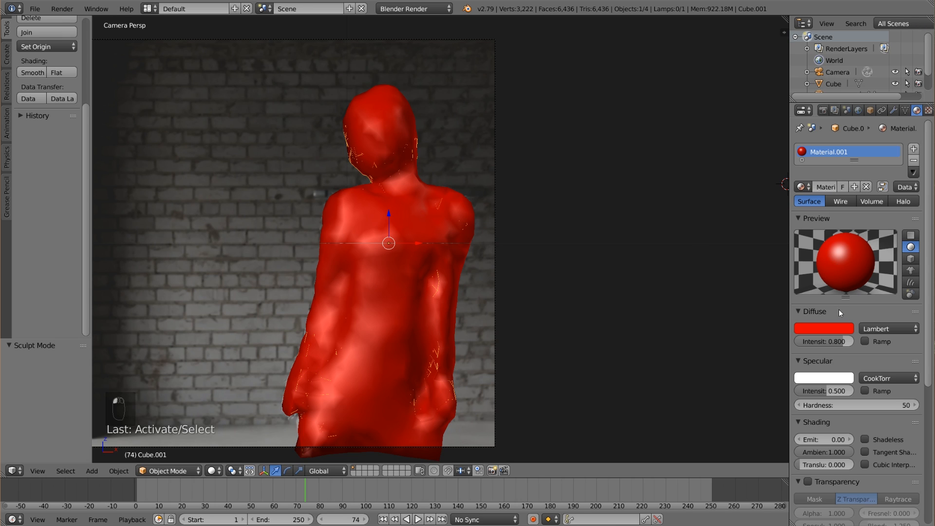
{"action": "left_click", "coordinate": [832, 330]}
{"action": "left_click", "coordinate": [818, 179]}
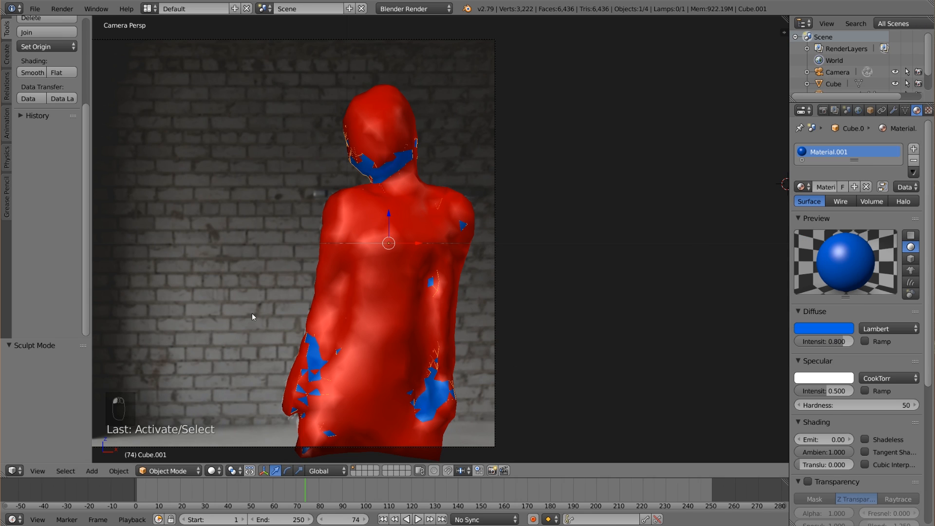
Enter Sculpt Mode on the inner copy and push in its protruding areas at the chin and left shoulder with the Draw brush.
{"action": "left_click", "coordinate": [167, 471]}
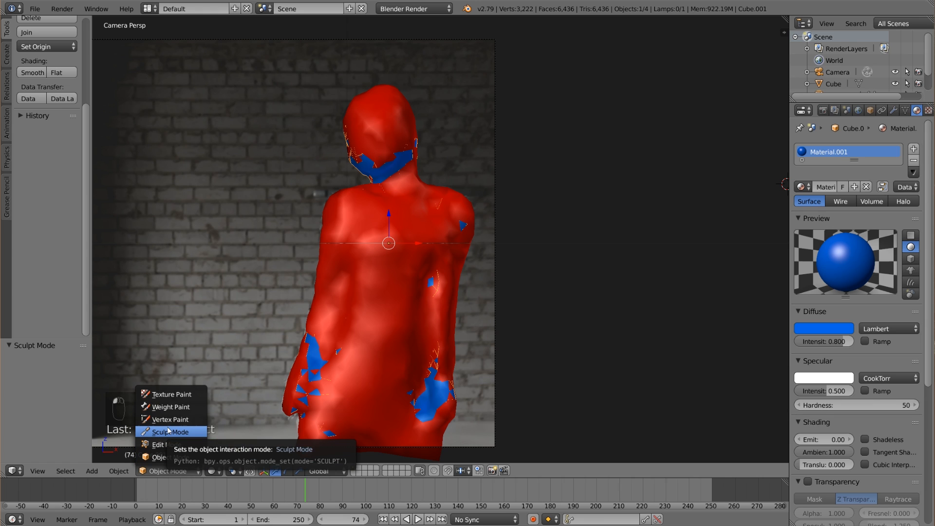
{"action": "left_click", "coordinate": [169, 431]}
{"action": "middle_click_drag", "start_coordinate": [405, 244], "coordinate": [427, 339], "text": "shift"}
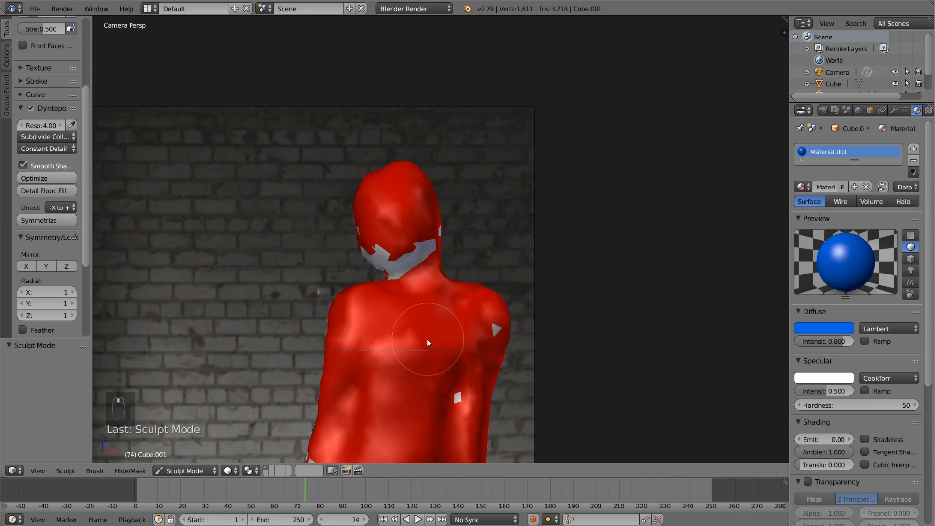
{"action": "scroll", "coordinate": [49, 195], "scroll_direction": "up", "scroll_amount": 5}
{"action": "key", "text": "x"}
{"action": "key", "text": "x"}
{"action": "key", "text": "x"}
{"action": "key", "text": "x"}
{"action": "key", "text": "x"}
{"action": "key", "text": "x"}
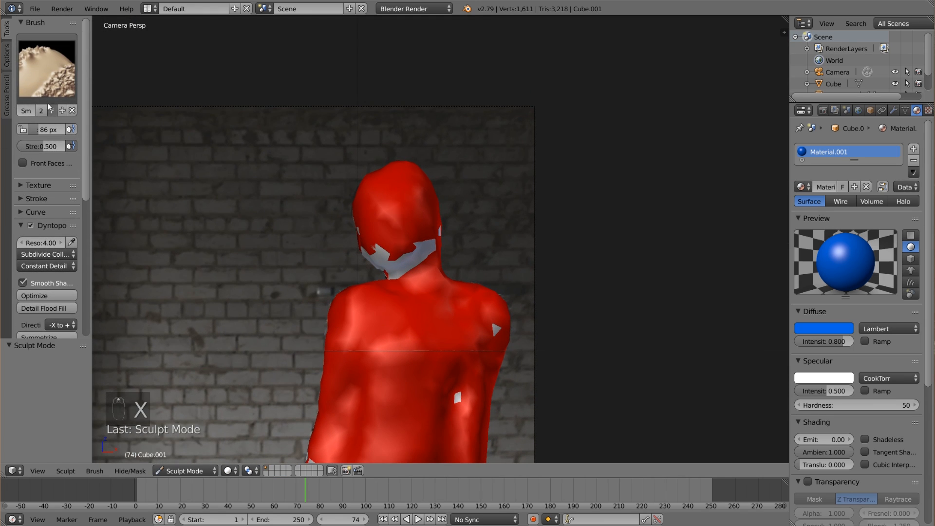
{"action": "scroll", "coordinate": [431, 332], "scroll_direction": "up", "scroll_amount": 3}
{"action": "mouse_move", "coordinate": [429, 328]}
{"action": "left_mouse_down"}
{"action": "mouse_move", "coordinate": [367, 279]}
{"action": "mouse_move", "coordinate": [329, 271]}
{"action": "mouse_move", "coordinate": [387, 289]}
{"action": "mouse_move", "coordinate": [384, 273]}
{"action": "mouse_move", "coordinate": [419, 253]}
{"action": "mouse_move", "coordinate": [381, 278]}
{"action": "mouse_move", "coordinate": [311, 271]}
{"action": "mouse_move", "coordinate": [324, 255]}
{"action": "mouse_move", "coordinate": [323, 292]}
{"action": "mouse_move", "coordinate": [320, 278]}
{"action": "mouse_move", "coordinate": [396, 255]}
{"action": "left_mouse_up"}
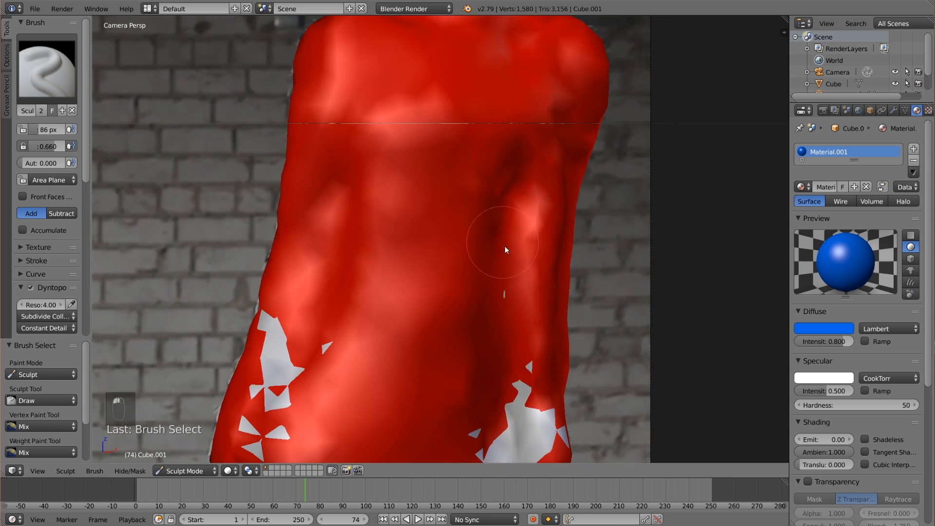
Push the inner copy's protruding patches at both forearms, hands and the coat hem beneath the red outer surface.
{"action": "left_click_drag", "start_coordinate": [505, 247], "coordinate": [533, 443]}
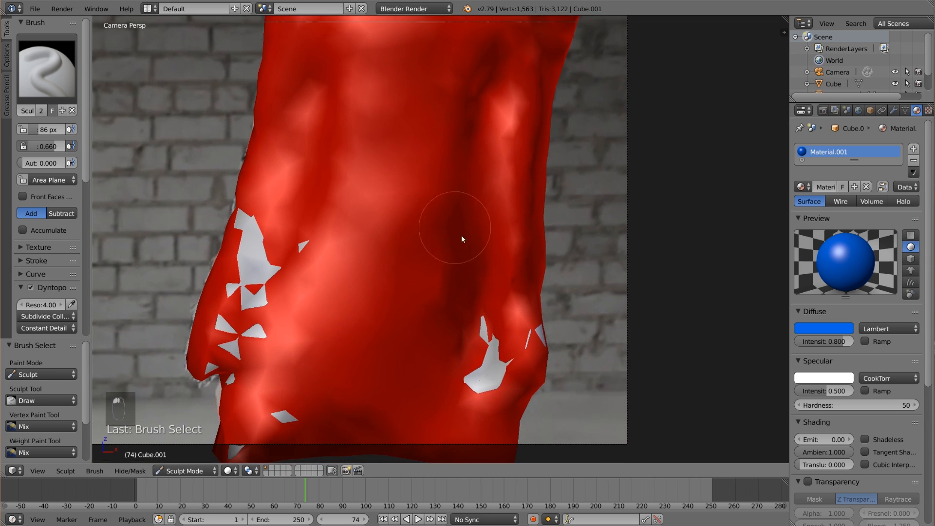
{"action": "left_click_drag", "start_coordinate": [462, 236], "coordinate": [490, 397]}
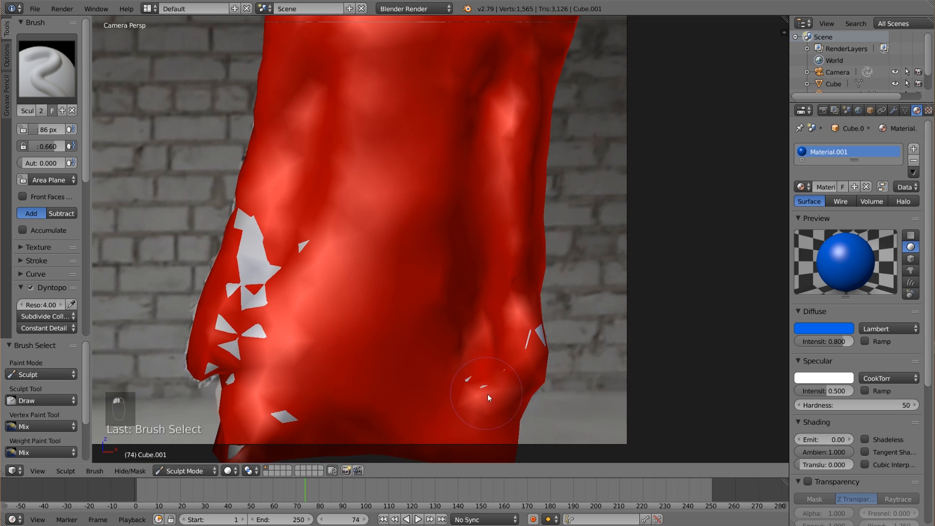
{"action": "mouse_move", "coordinate": [251, 212]}
{"action": "left_mouse_down"}
{"action": "mouse_move", "coordinate": [244, 329]}
{"action": "mouse_move", "coordinate": [253, 371]}
{"action": "left_mouse_up"}
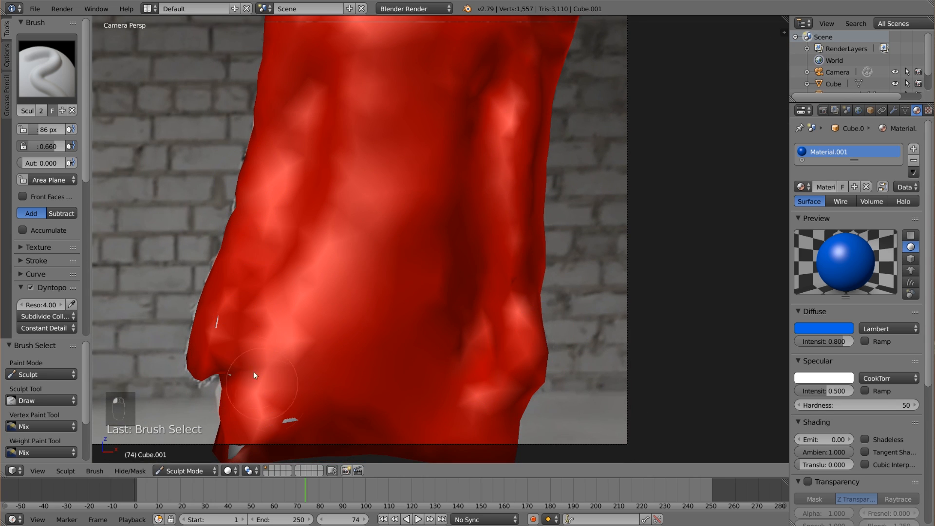
{"action": "middle_click_drag", "start_coordinate": [503, 385], "coordinate": [336, 377]}
Orbit out of the camera view and push in the inner copy's protruding patches around the lower body.
{"action": "scroll", "coordinate": [282, 265], "scroll_direction": "up", "scroll_amount": 3}
{"action": "left_click_drag", "start_coordinate": [286, 217], "coordinate": [313, 241]}
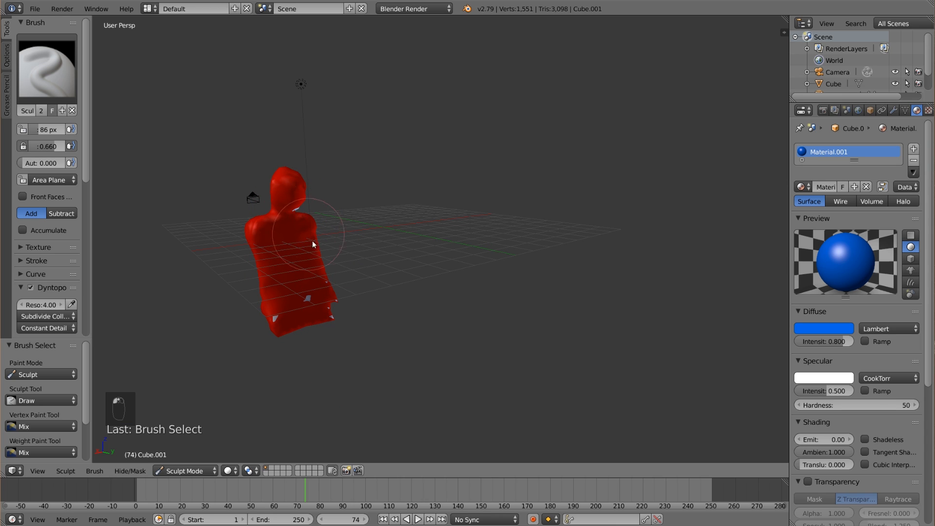
{"action": "middle_click_drag", "start_coordinate": [397, 313], "coordinate": [346, 304]}
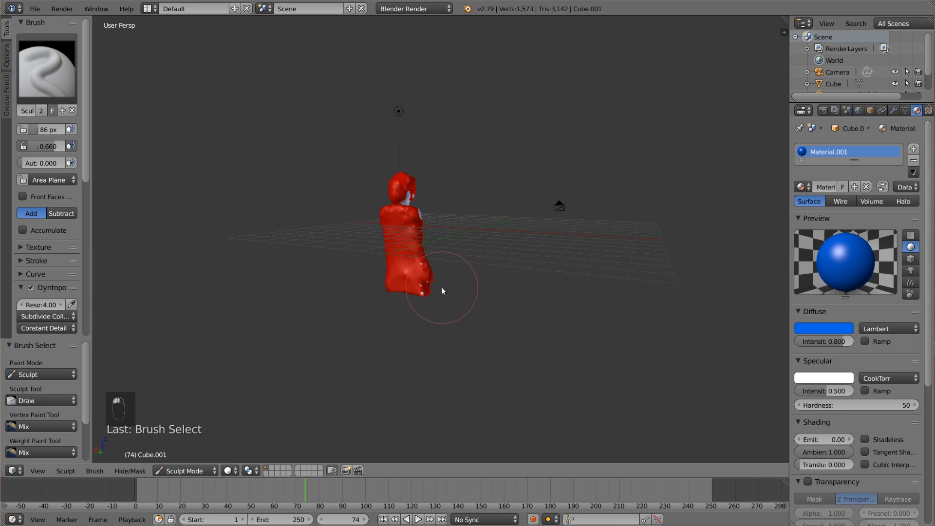
{"action": "middle_click_drag", "start_coordinate": [448, 287], "coordinate": [432, 273]}
{"action": "scroll", "coordinate": [432, 292], "scroll_direction": "up", "scroll_amount": 4}
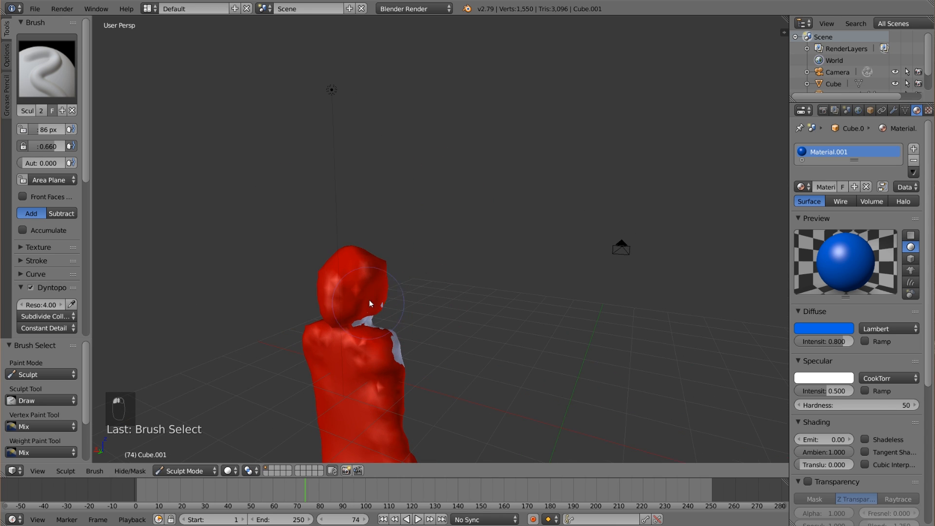
Push in the inner copy's protruding patches around the neck, upper torso and shoulder until they lie beneath the red surface.
{"action": "left_click", "coordinate": [360, 322]}
{"action": "mouse_move", "coordinate": [360, 323]}
{"action": "middle_mouse_down"}
{"action": "mouse_move", "coordinate": [399, 355]}
{"action": "mouse_move", "coordinate": [616, 406]}
{"action": "mouse_move", "coordinate": [667, 355]}
{"action": "mouse_move", "coordinate": [430, 287]}
{"action": "middle_mouse_up"}
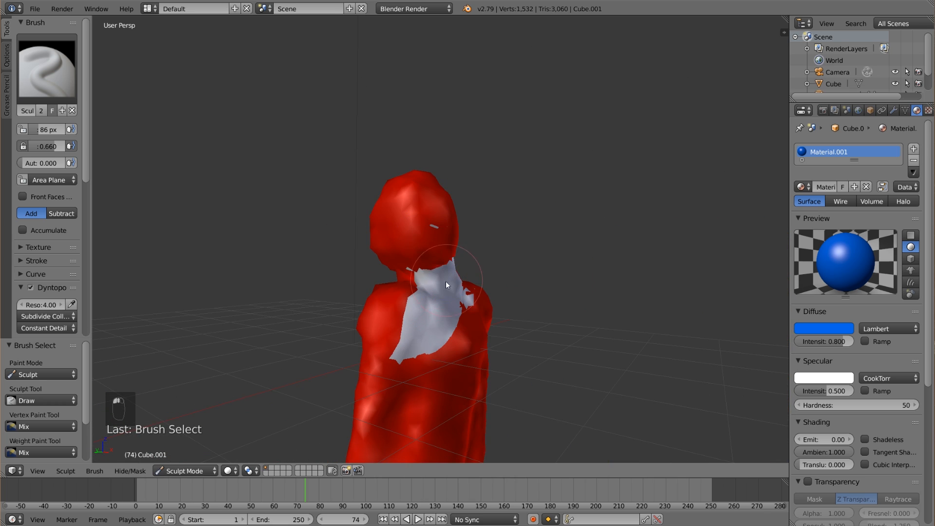
{"action": "left_click_drag", "start_coordinate": [432, 279], "coordinate": [417, 326]}
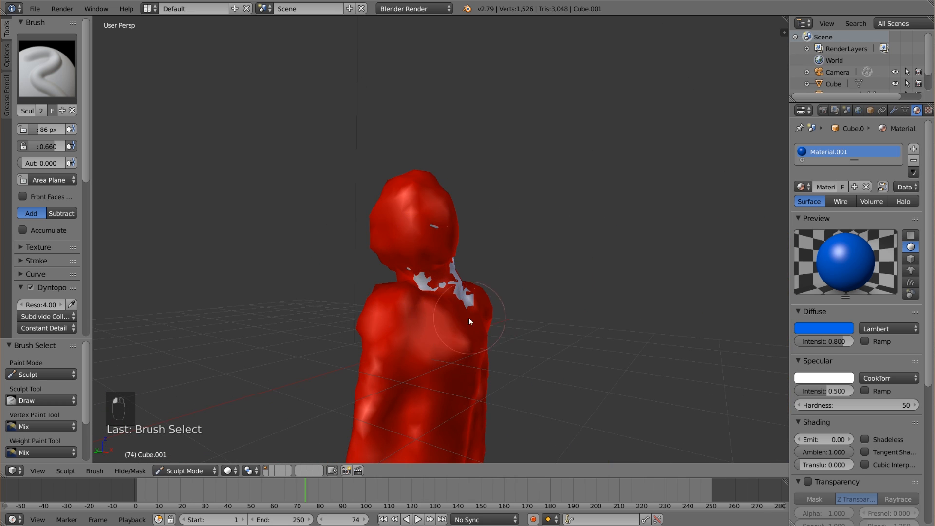
{"action": "middle_click_drag", "start_coordinate": [469, 317], "coordinate": [440, 319]}
{"action": "scroll", "coordinate": [49, 303], "scroll_direction": "down", "scroll_amount": 3}
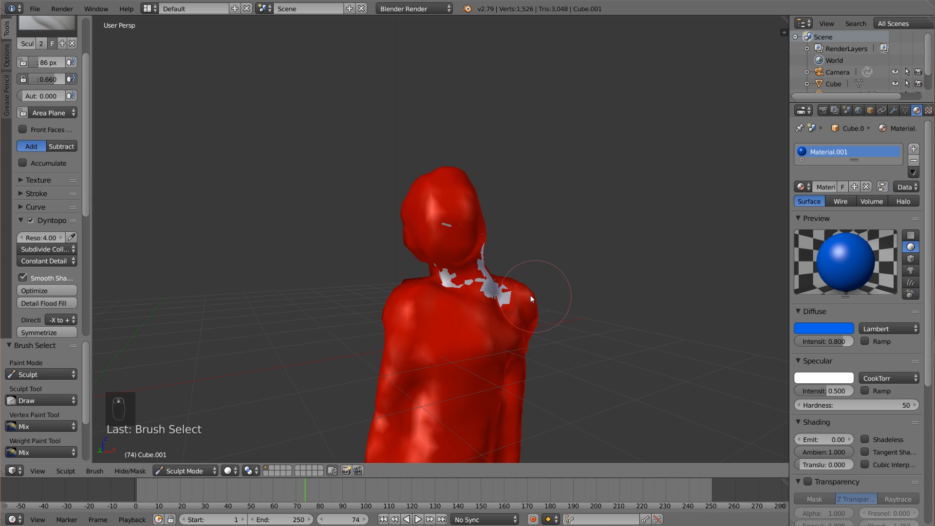
{"action": "middle_click_drag", "start_coordinate": [445, 288], "coordinate": [394, 274]}
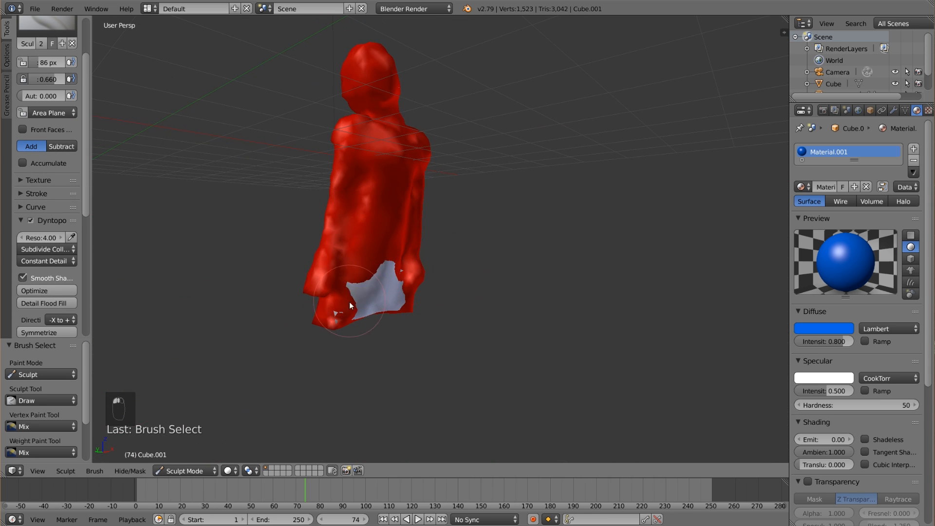
Push in the inner copy's large protruding patch at the hem between the two hands.
{"action": "left_click_drag", "start_coordinate": [387, 293], "coordinate": [374, 303]}
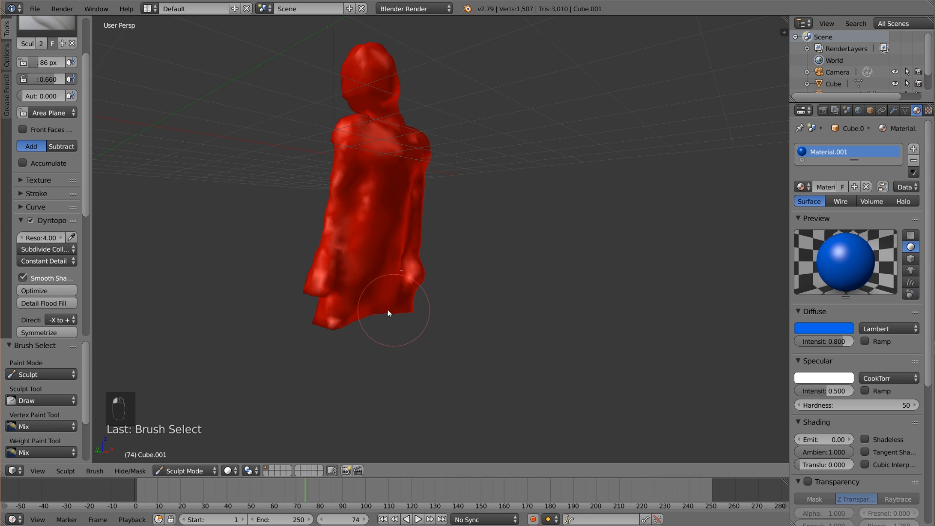
{"action": "scroll", "coordinate": [429, 303], "scroll_direction": "up", "scroll_amount": 3}
{"action": "mouse_move", "coordinate": [387, 309]}
{"action": "middle_mouse_down"}
{"action": "mouse_move", "coordinate": [452, 295]}
{"action": "mouse_move", "coordinate": [599, 294]}
{"action": "mouse_move", "coordinate": [558, 259]}
{"action": "mouse_move", "coordinate": [554, 336]}
{"action": "mouse_move", "coordinate": [568, 350]}
{"action": "mouse_move", "coordinate": [536, 370]}
{"action": "middle_mouse_up"}
{"action": "scroll", "coordinate": [452, 296], "scroll_direction": "down", "scroll_amount": 6}
{"action": "scroll", "coordinate": [599, 294], "scroll_direction": "up", "scroll_amount": 4}
Leave sculpting for Object Mode and return to the camera view.
{"action": "left_click", "coordinate": [194, 471]}
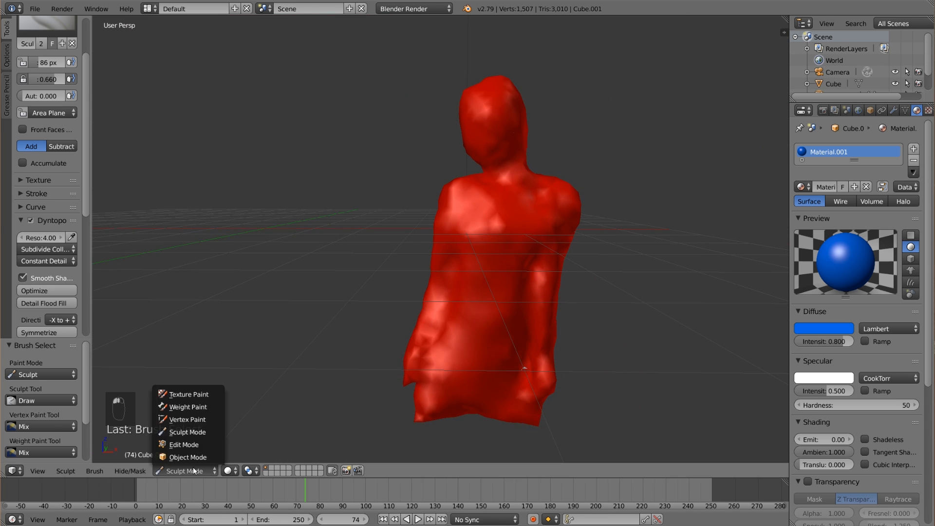
{"action": "left_click", "coordinate": [188, 457]}
{"action": "scroll", "coordinate": [522, 301], "scroll_direction": "down", "scroll_amount": 2}
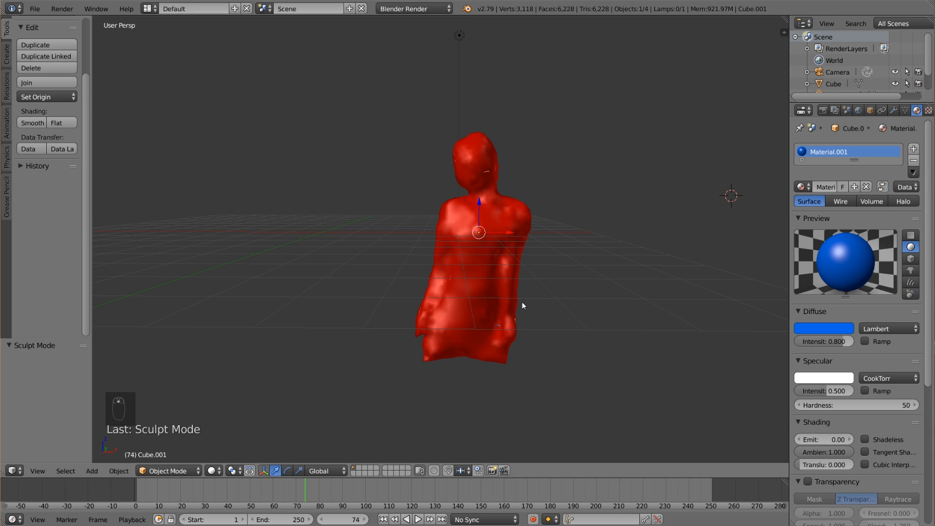
{"action": "key", "text": "KP_0"}
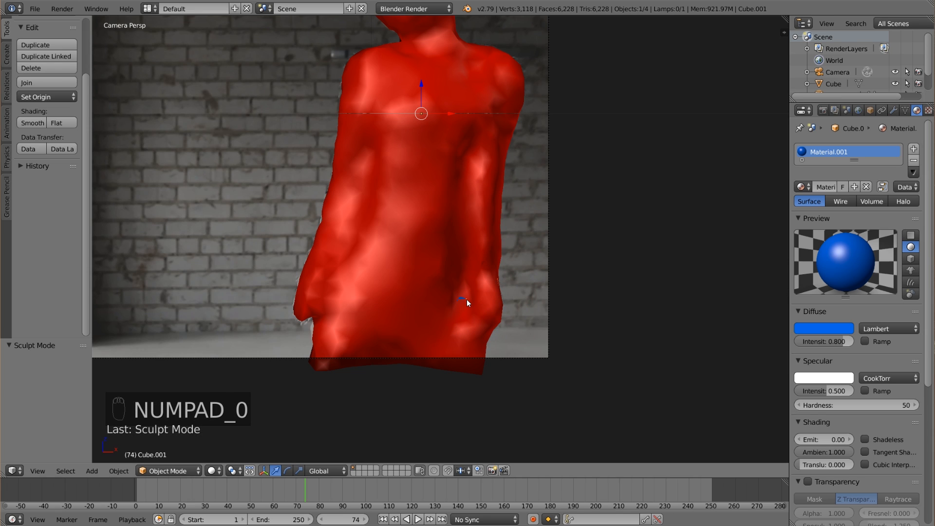
{"action": "key", "text": "Tab"}
{"action": "scroll", "coordinate": [523, 296], "scroll_direction": "up", "scroll_amount": 3}
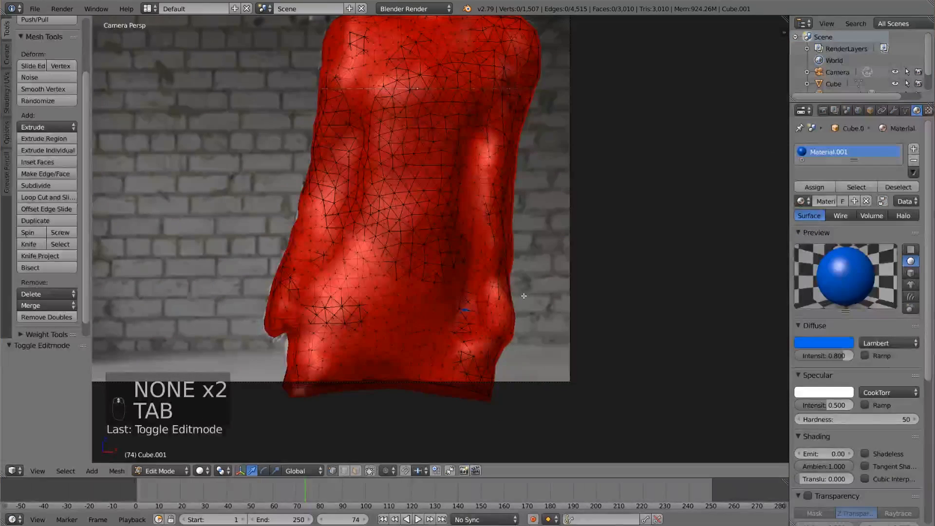
{"action": "key", "text": "a"}
{"action": "key", "text": "a"}
{"action": "scroll", "coordinate": [466, 233], "scroll_direction": "down", "scroll_amount": 3}
{"action": "key", "text": "a"}
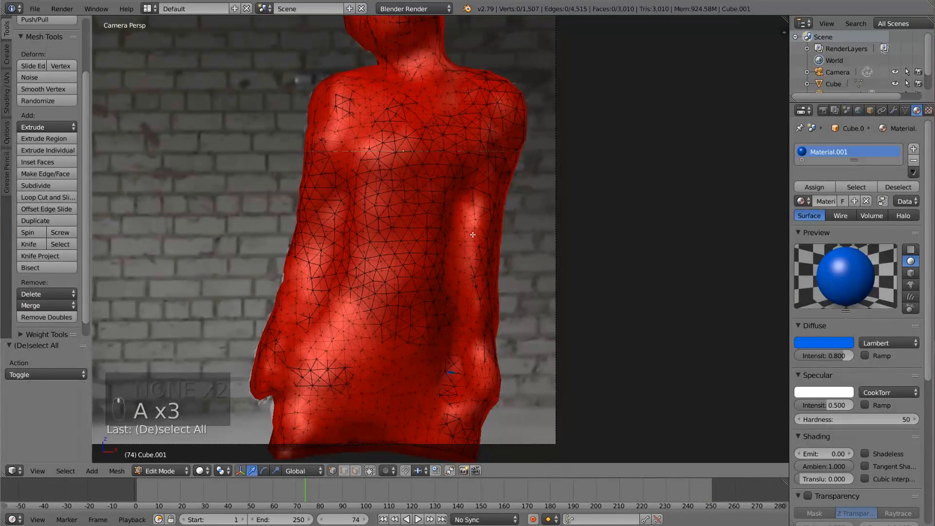
{"action": "key", "text": "Tab"}
Remove the blue material slot from the inner copy and select the outer body mesh.
{"action": "middle_click_drag", "start_coordinate": [465, 233], "coordinate": [428, 317], "text": "shift"}
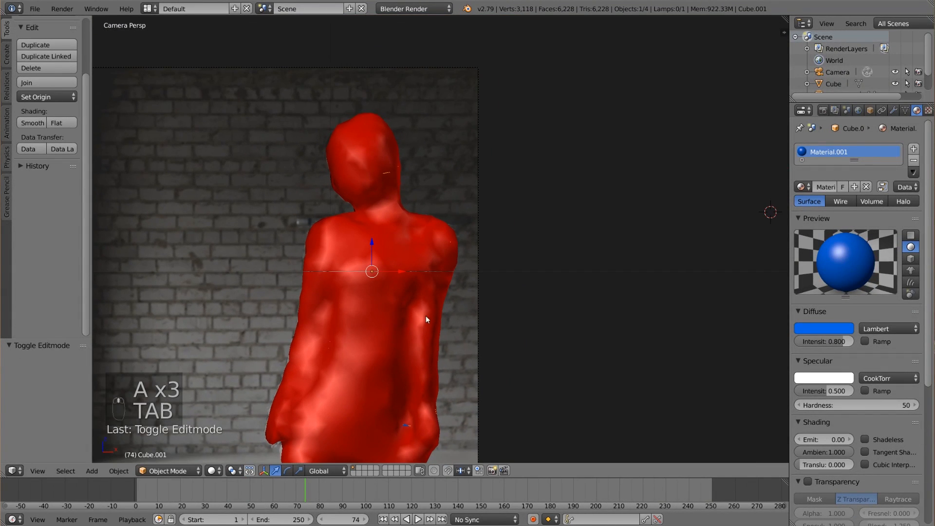
{"action": "left_click", "coordinate": [915, 161]}
{"action": "right_click", "coordinate": [401, 263]}
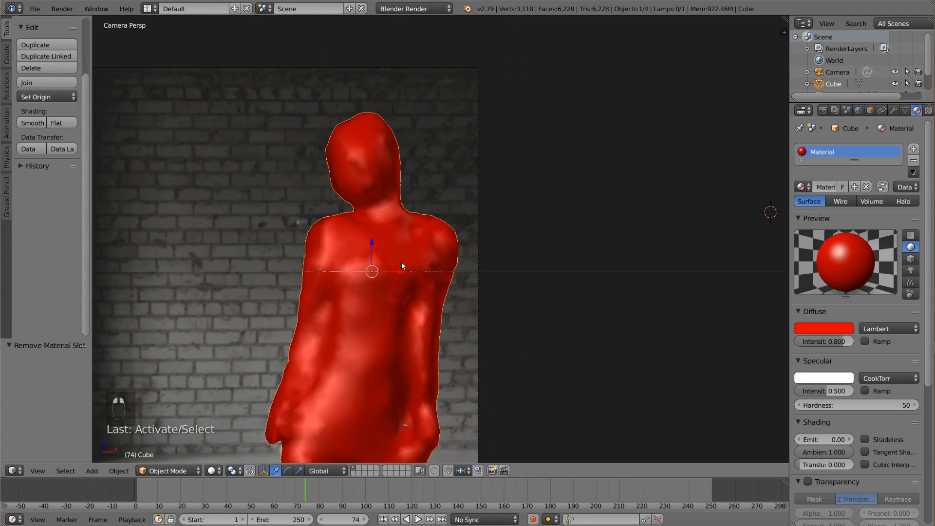
Switch the render engine to Cycles Render.
{"action": "left_click", "coordinate": [414, 8]}
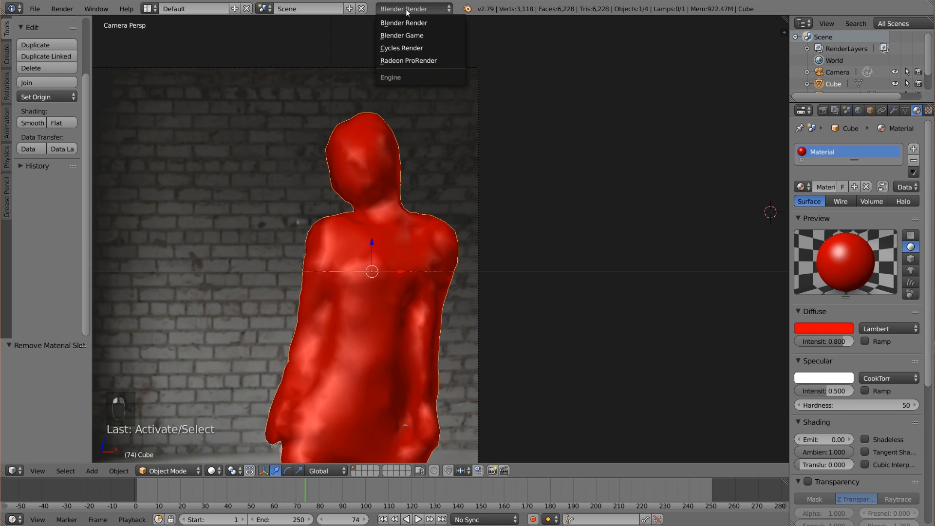
{"action": "left_click", "coordinate": [440, 46]}
{"action": "scroll", "coordinate": [417, 207], "scroll_direction": "down", "scroll_amount": 3}
{"action": "scroll", "coordinate": [401, 328], "scroll_direction": "up", "scroll_amount": 3}
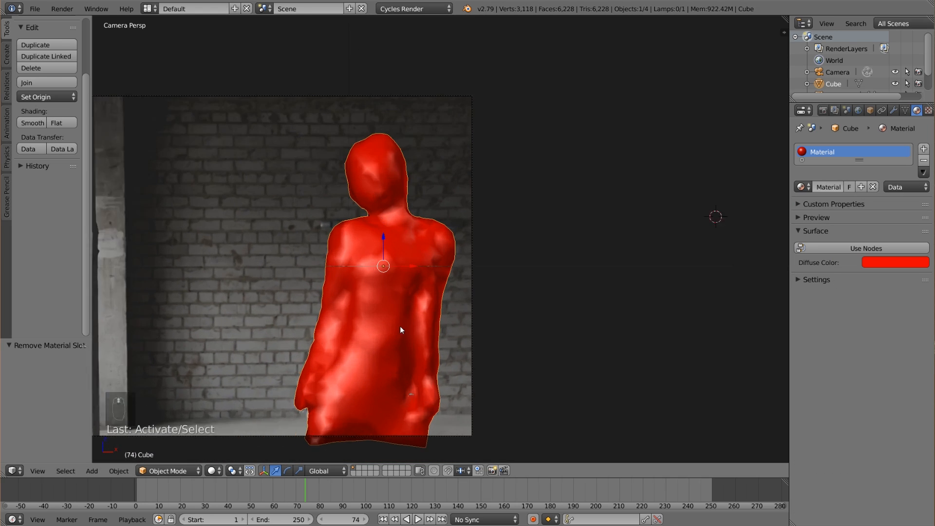
{"action": "middle_click_drag", "start_coordinate": [345, 337], "coordinate": [436, 276], "text": "shift"}
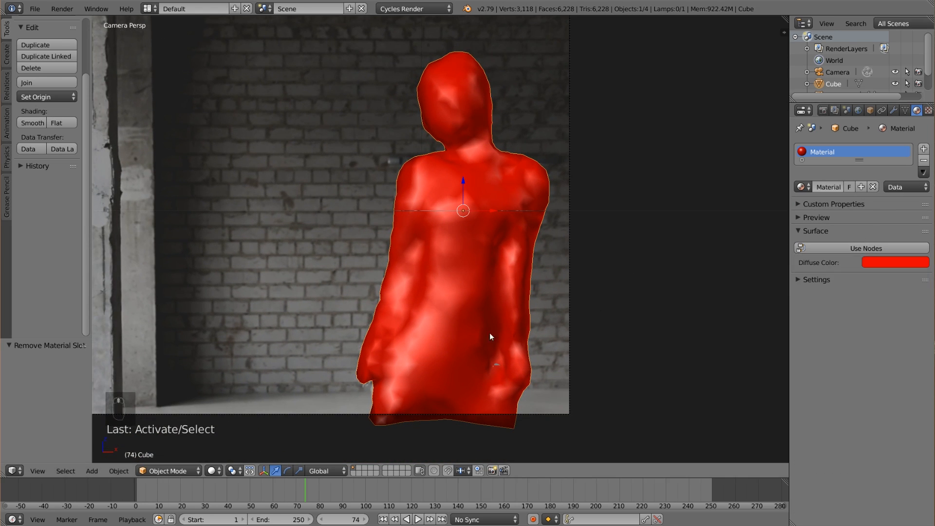
Split the 3D view in two and turn the new narrow area into a Node Editor.
{"action": "left_click_drag", "start_coordinate": [3, 475], "coordinate": [237, 472]}
{"action": "left_click", "coordinate": [13, 471]}
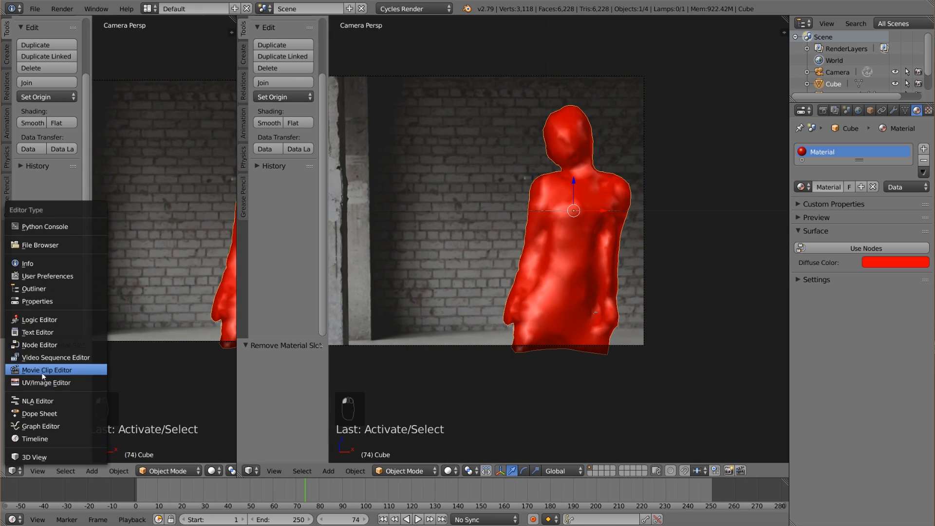
{"action": "left_click", "coordinate": [47, 333]}
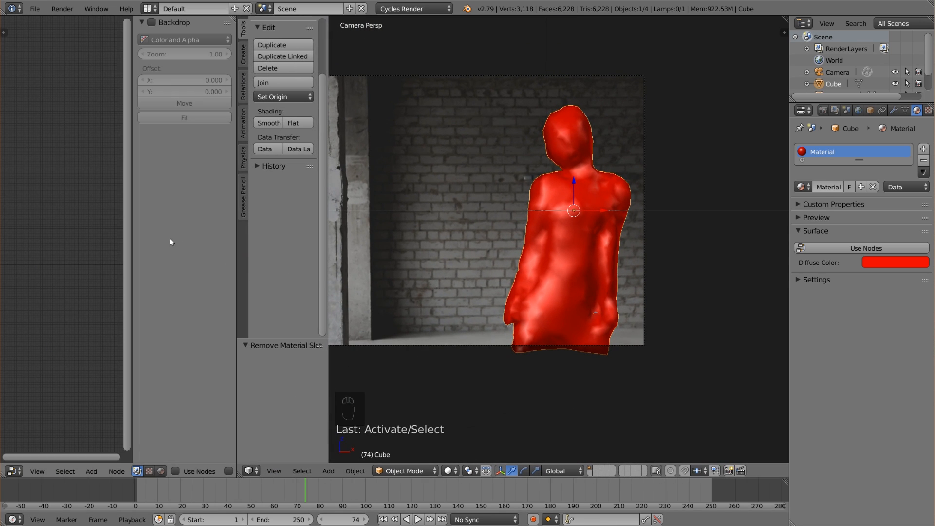
Hide the Node Editor's properties sidebar and the 3D view's tool shelf, keeping the body framed in the camera view.
{"action": "key", "text": "t"}
{"action": "key", "text": "t"}
{"action": "key", "text": "n"}
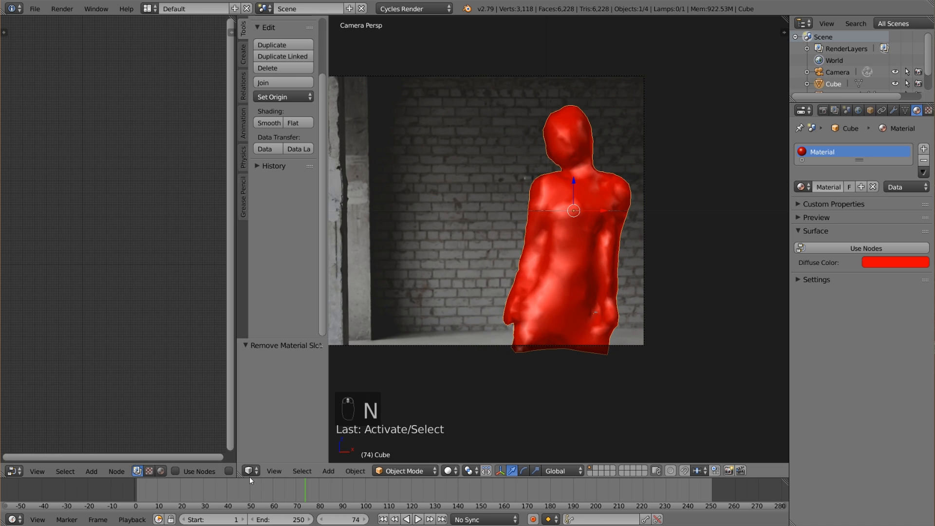
{"action": "key", "text": "t"}
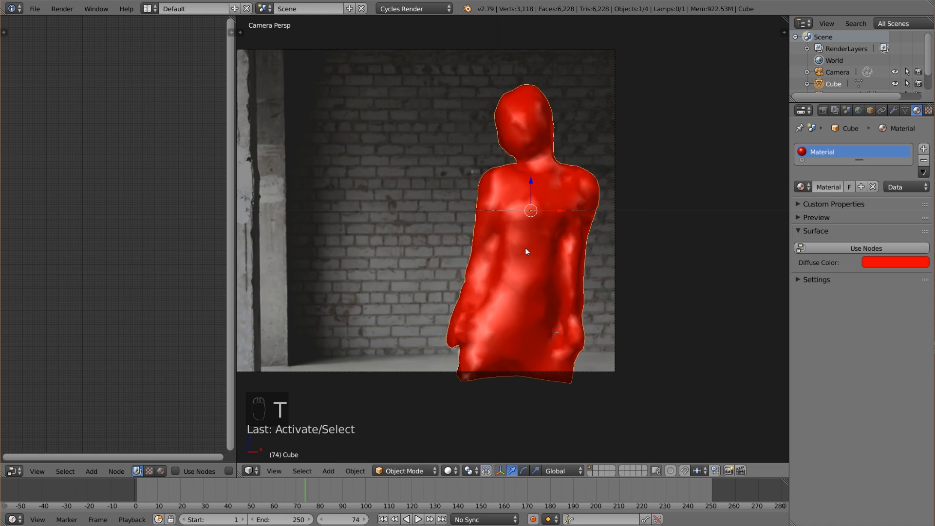
{"action": "scroll", "coordinate": [525, 247], "scroll_direction": "down", "scroll_amount": 2}
{"action": "middle_click_drag", "start_coordinate": [539, 259], "coordinate": [572, 253], "text": "shift"}
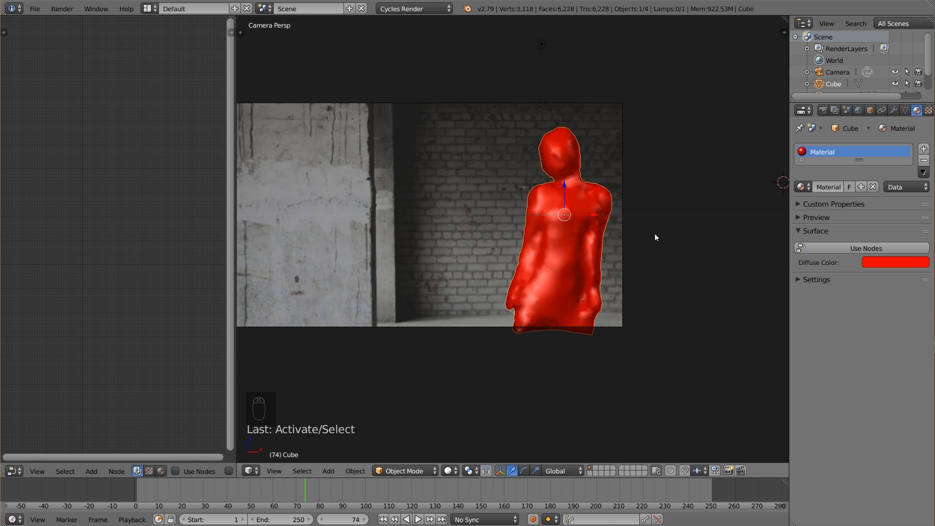
Add a vertex group to the outer body mesh and assign all of its vertices to it.
{"action": "left_click", "coordinate": [904, 111]}
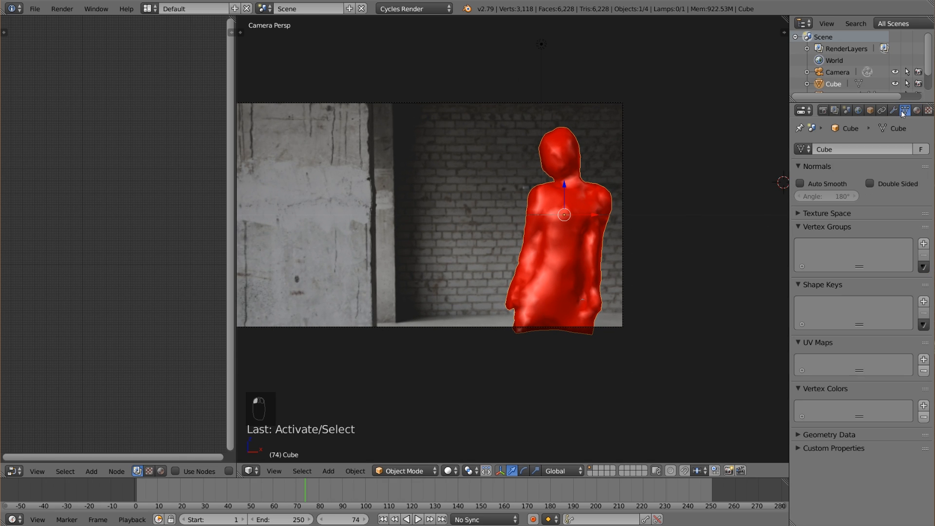
{"action": "left_click", "coordinate": [923, 243]}
{"action": "key", "text": "Tab"}
{"action": "key", "text": "a"}
{"action": "key", "text": "a"}
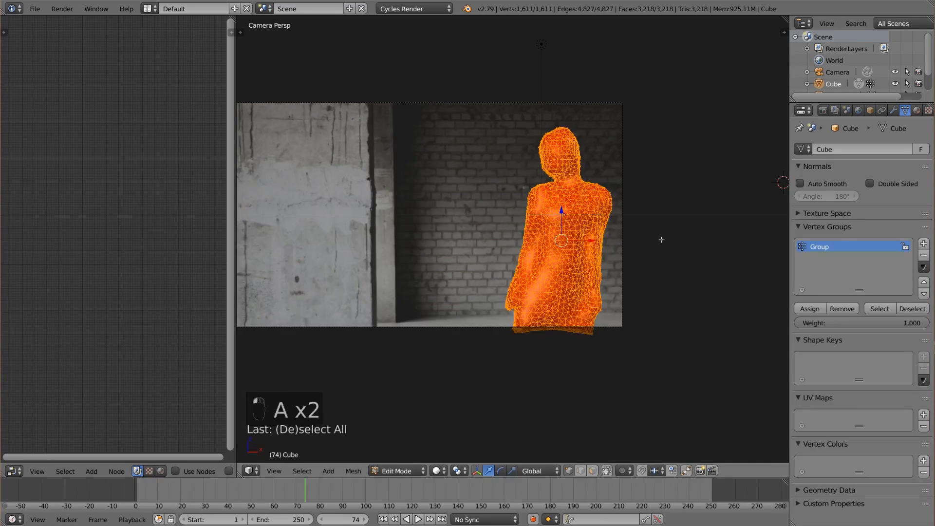
{"action": "left_click", "coordinate": [814, 309]}
{"action": "key", "text": "a"}
{"action": "key", "text": "Tab"}
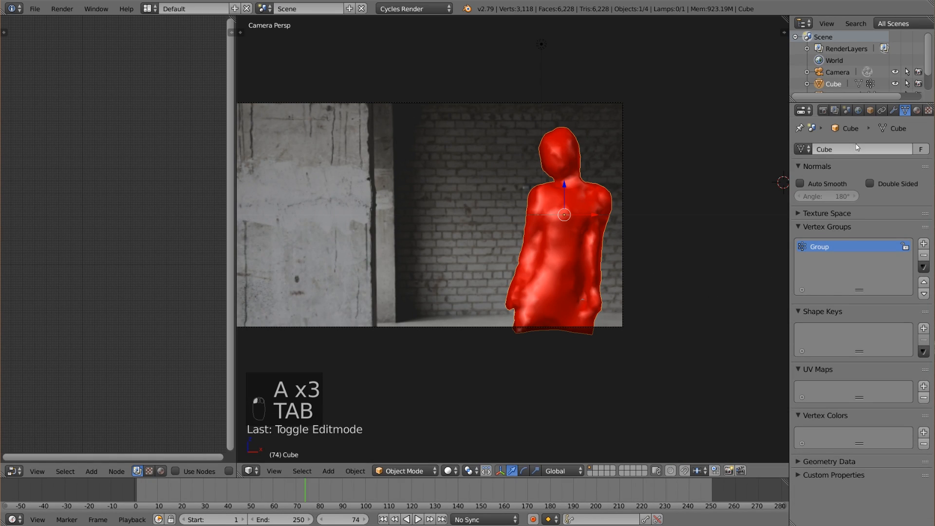
{"action": "left_click", "coordinate": [893, 112]}
{"action": "left_click", "coordinate": [847, 151]}
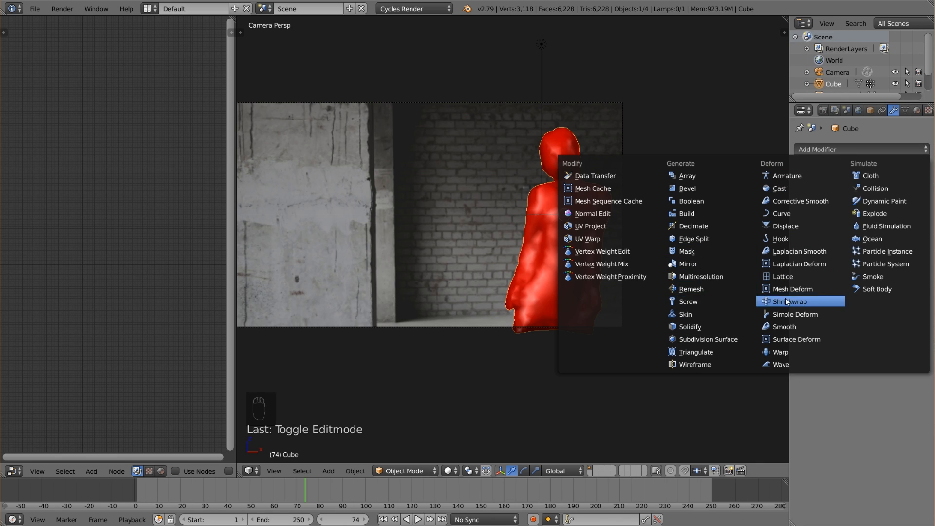
{"action": "left_click", "coordinate": [889, 201]}
Add a new particle system to the outer body mesh and set its Normal emission velocity to 0.
{"action": "scroll", "coordinate": [894, 112], "scroll_direction": "down", "scroll_amount": 3}
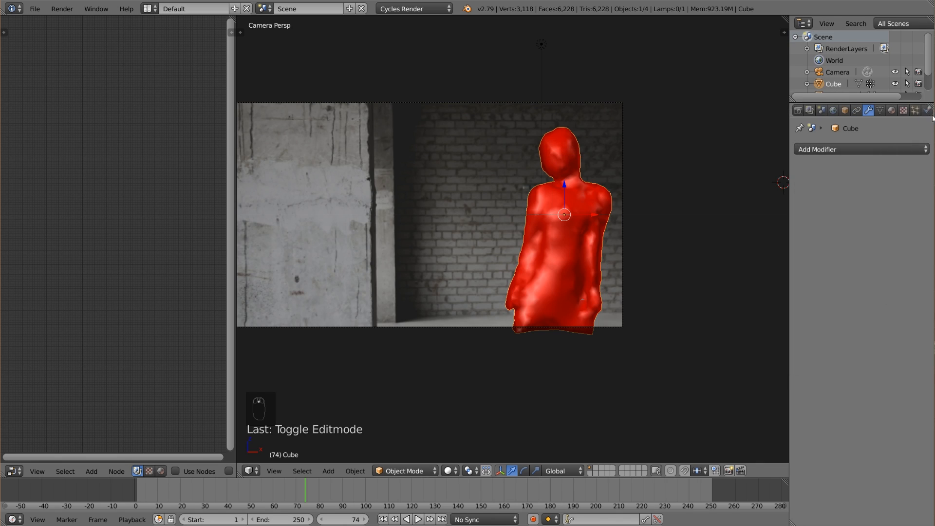
{"action": "left_click", "coordinate": [892, 111]}
{"action": "left_click", "coordinate": [871, 187]}
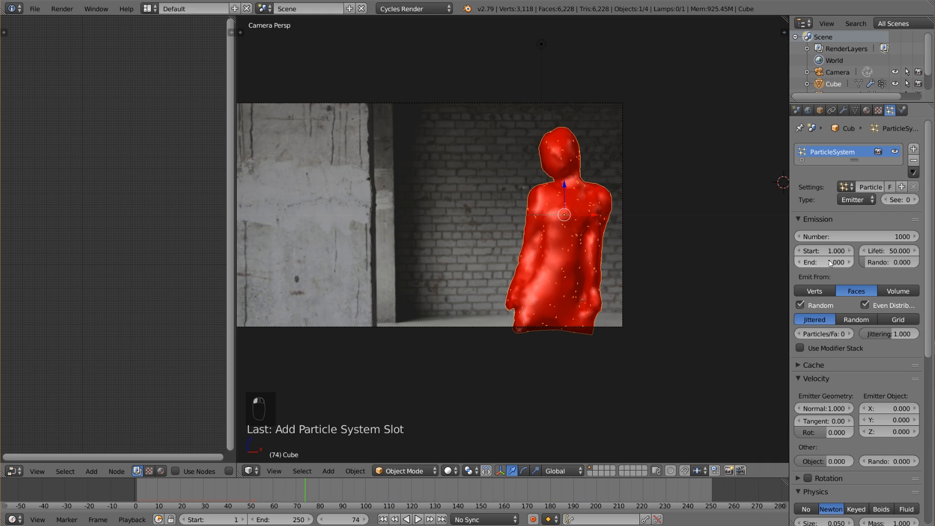
{"action": "scroll", "coordinate": [844, 341], "scroll_direction": "down", "scroll_amount": 4}
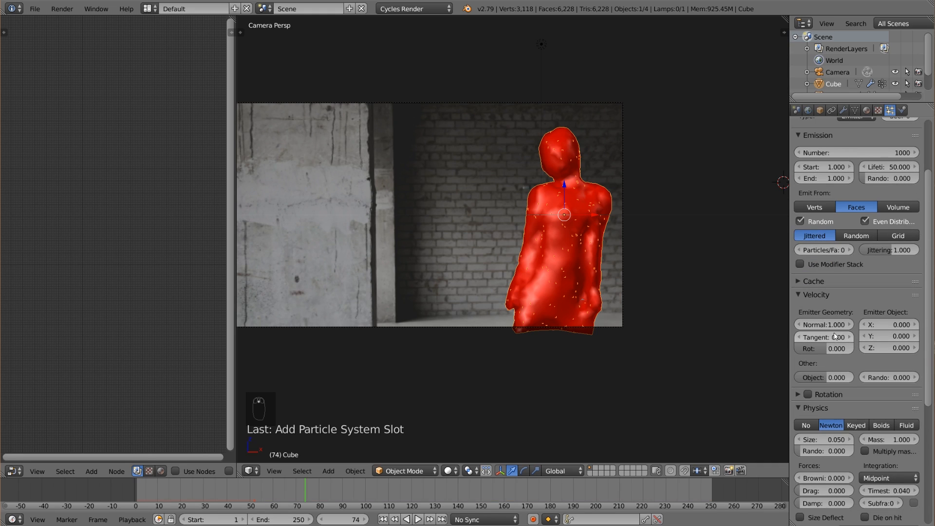
{"action": "left_click", "coordinate": [834, 328]}
{"action": "type", "text": "0"}
{"action": "key", "text": "Return"}
Set the particle system's gravity field weight to 0.
{"action": "scroll", "coordinate": [832, 385], "scroll_direction": "down", "scroll_amount": 10}
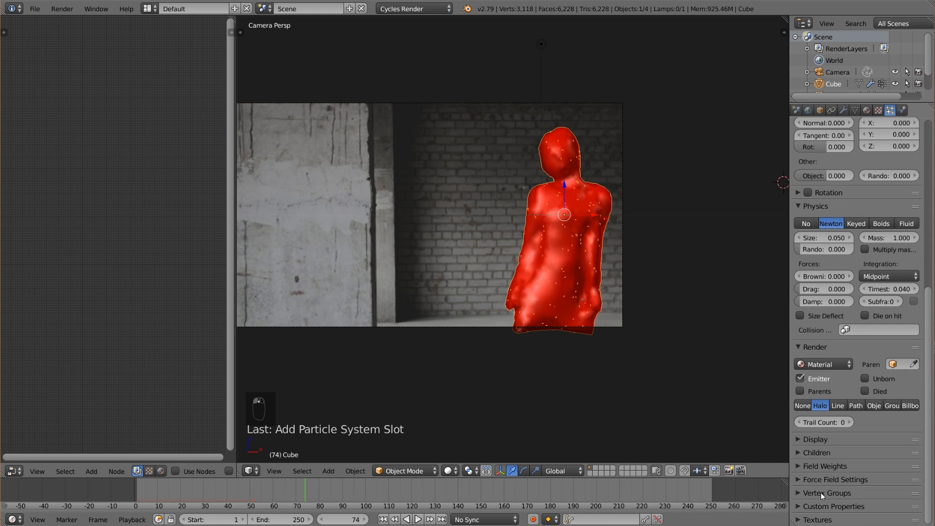
{"action": "scroll", "coordinate": [826, 492], "scroll_direction": "down", "scroll_amount": 3}
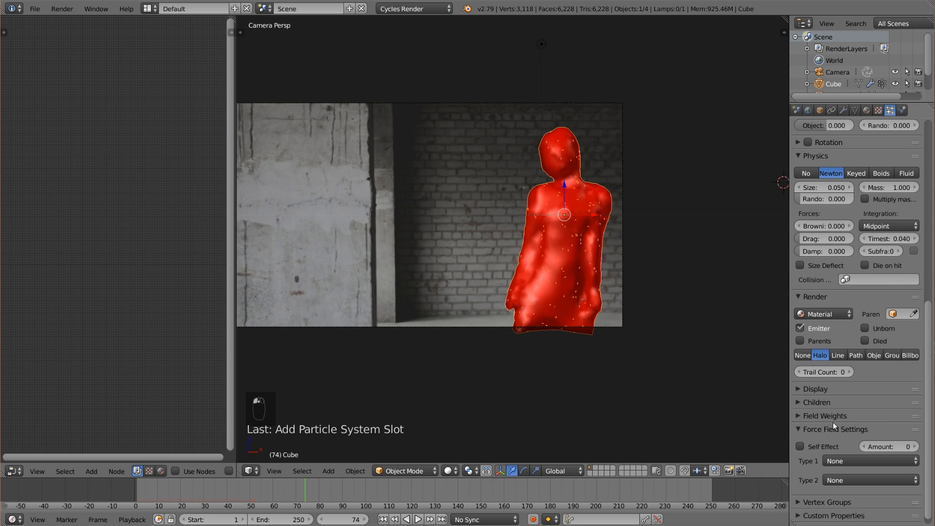
{"action": "left_click", "coordinate": [828, 414]}
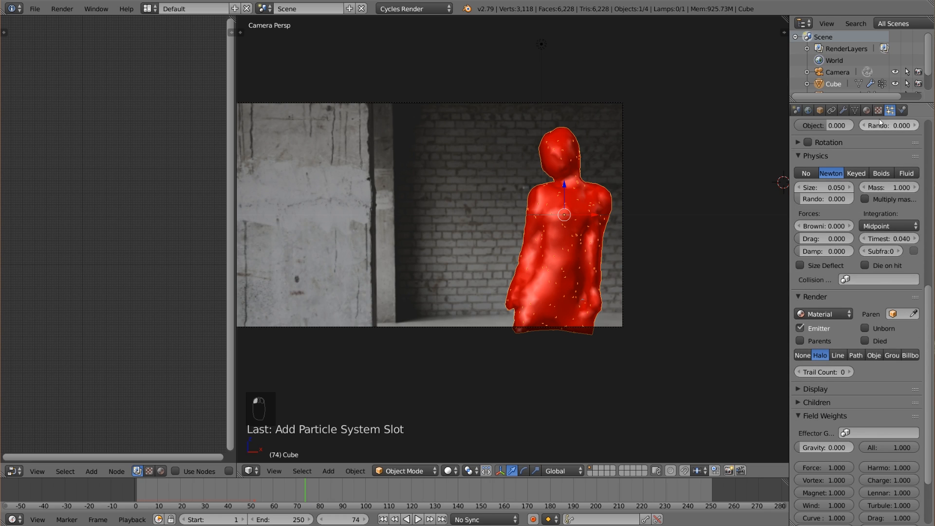
Add an Explode modifier to the outer body mesh, following the particle system.
{"action": "left_click", "coordinate": [844, 111]}
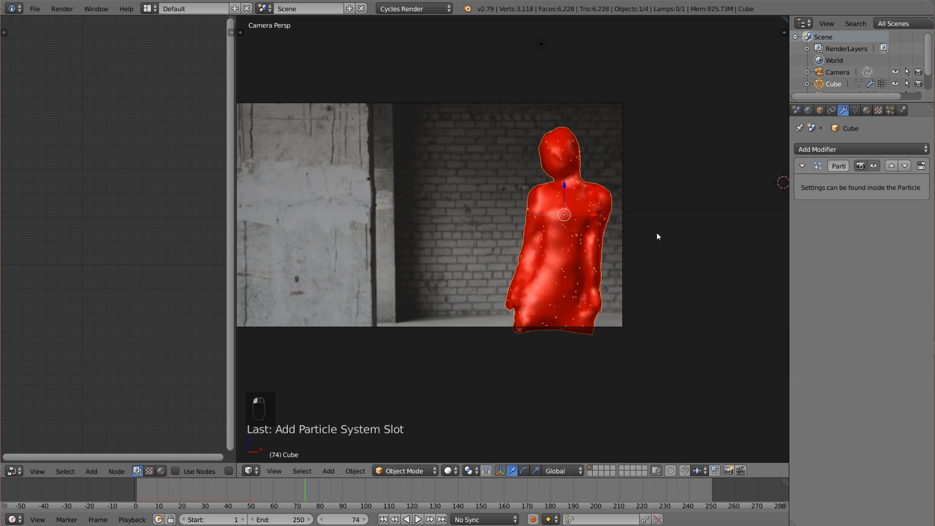
{"action": "left_click", "coordinate": [857, 150]}
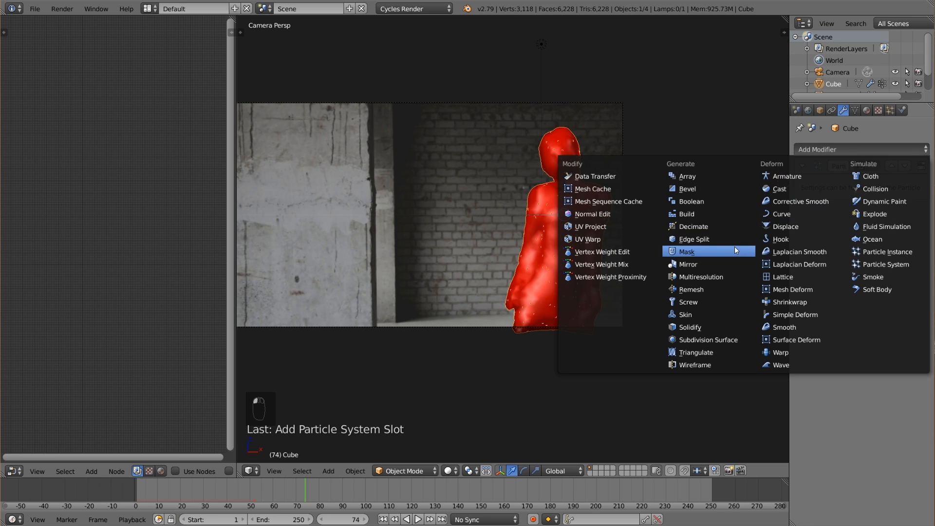
{"action": "left_click", "coordinate": [875, 214]}
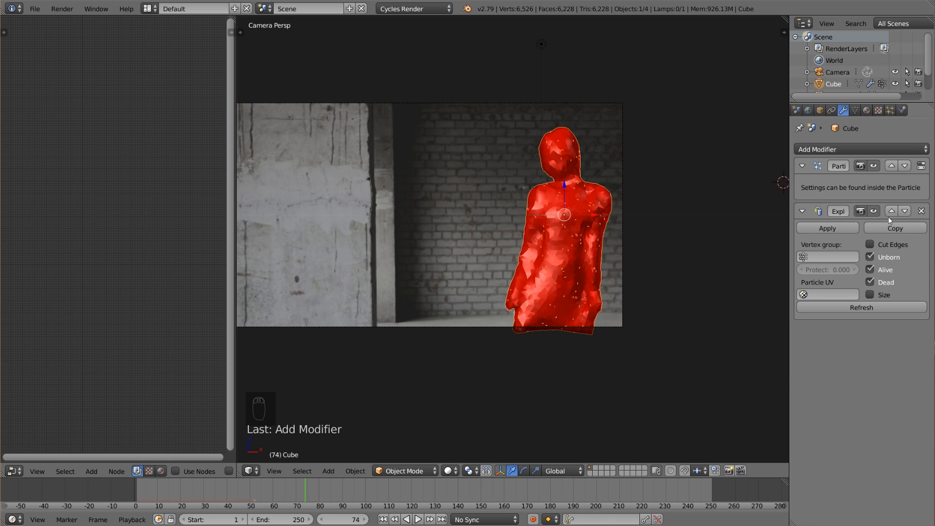
{"action": "scroll", "coordinate": [489, 271], "scroll_direction": "up", "scroll_amount": 3}
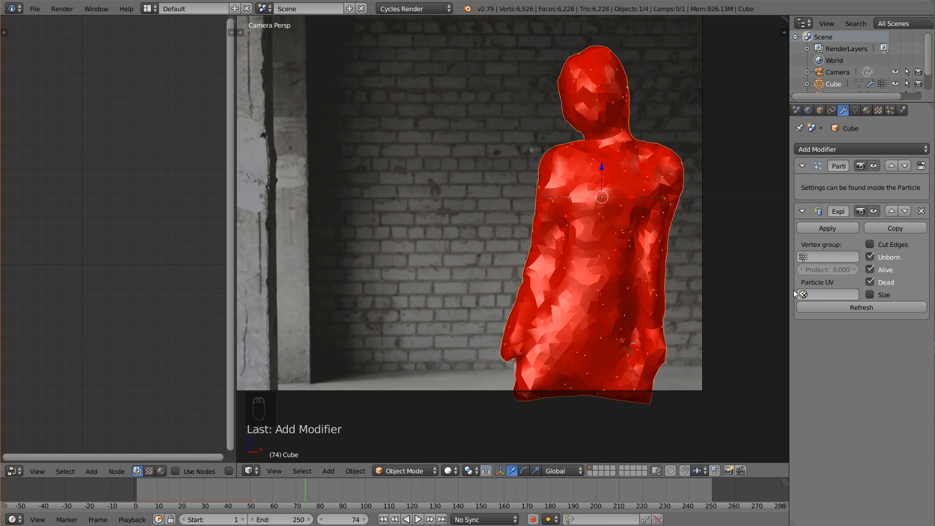
{"action": "scroll", "coordinate": [536, 271], "scroll_direction": "down", "scroll_amount": 3}
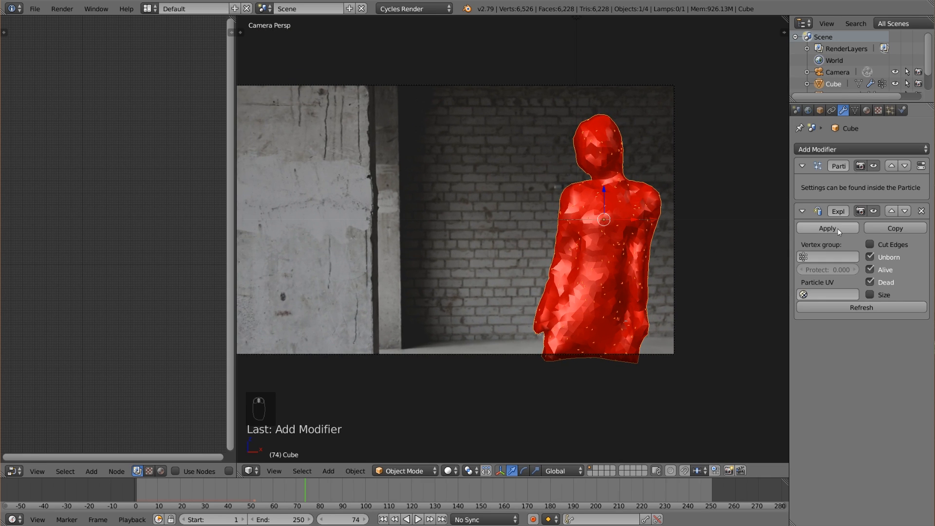
Apply the Explode modifier on the outer body mesh and UV-map all its faces with Project From View.
{"action": "left_click", "coordinate": [827, 228]}
{"action": "scroll", "coordinate": [620, 276], "scroll_direction": "up", "scroll_amount": 2}
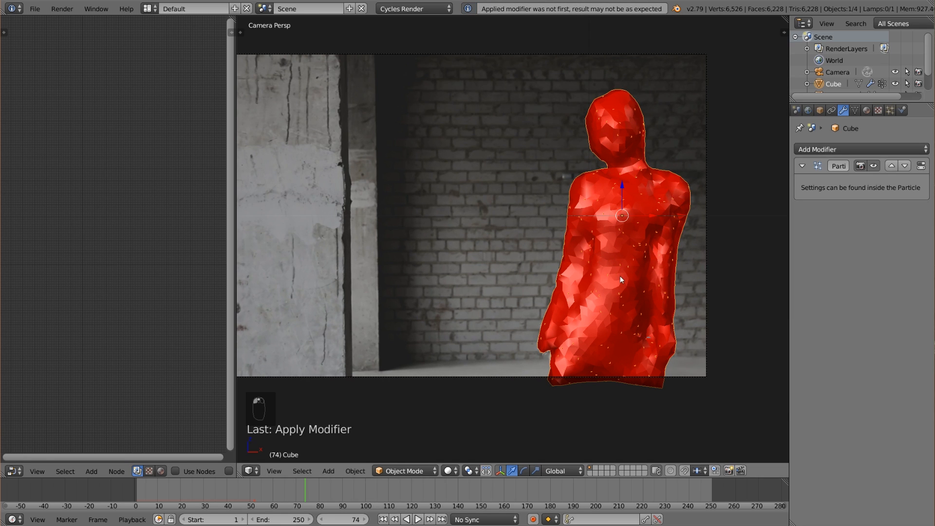
{"action": "key", "text": "Tab"}
{"action": "key", "text": "a"}
{"action": "key", "text": "a"}
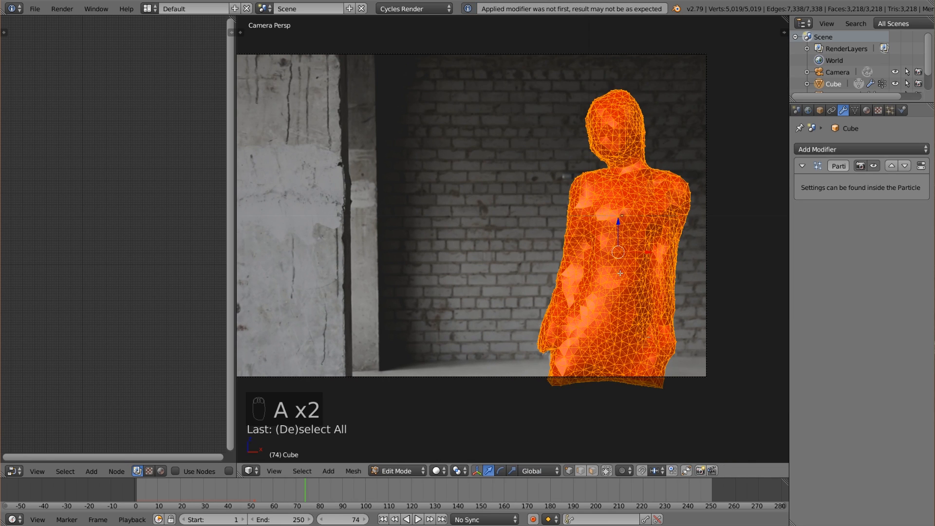
{"action": "key", "text": "u"}
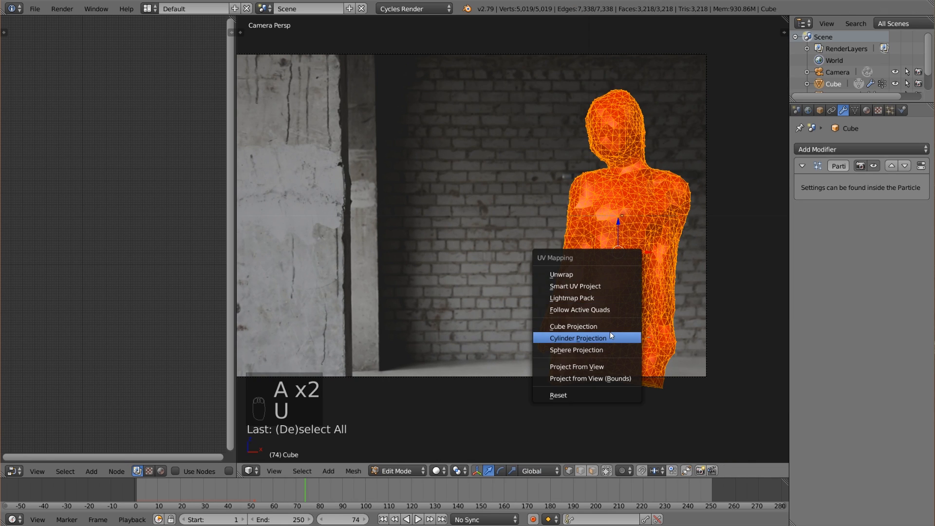
{"action": "left_click", "coordinate": [610, 364]}
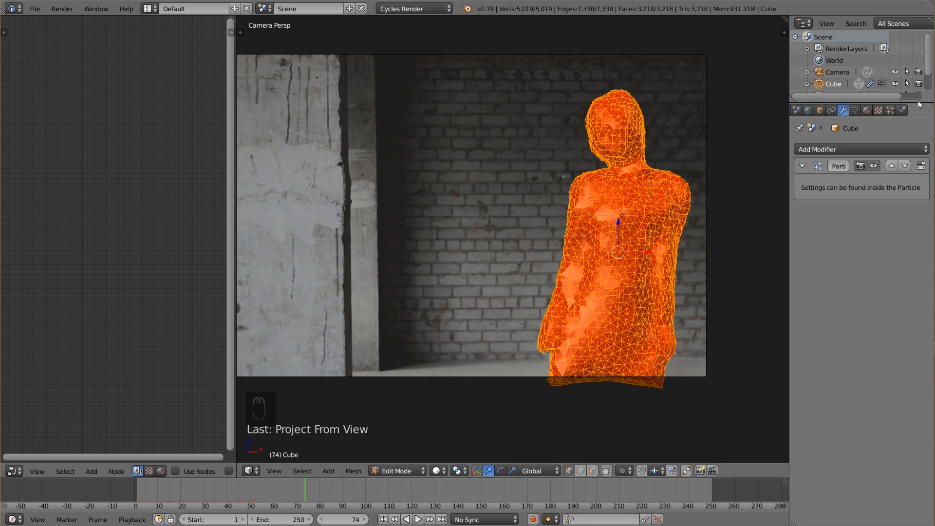
Remove the particle system from the outer body mesh.
{"action": "left_click", "coordinate": [890, 110]}
{"action": "scroll", "coordinate": [916, 195], "scroll_direction": "up", "scroll_amount": 10}
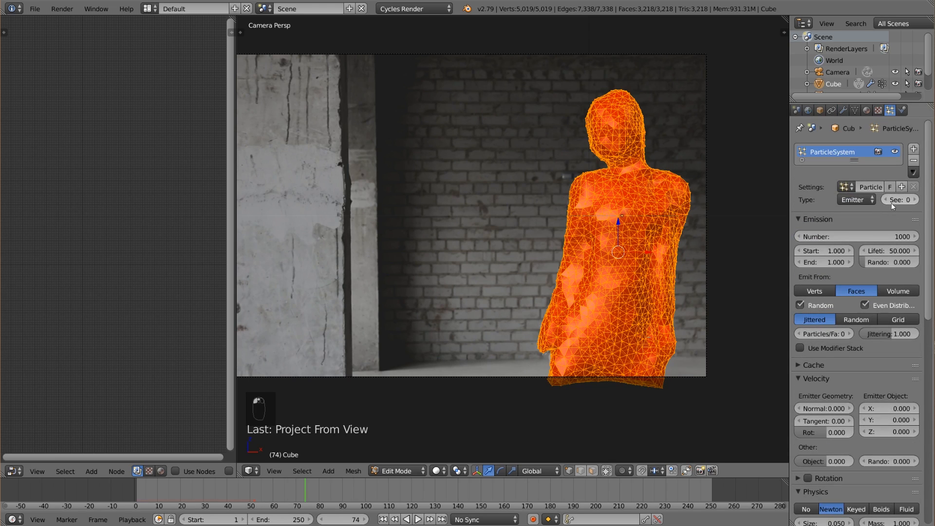
{"action": "left_click", "coordinate": [913, 161]}
{"action": "key", "text": "Tab"}
{"action": "key", "text": "Tab"}
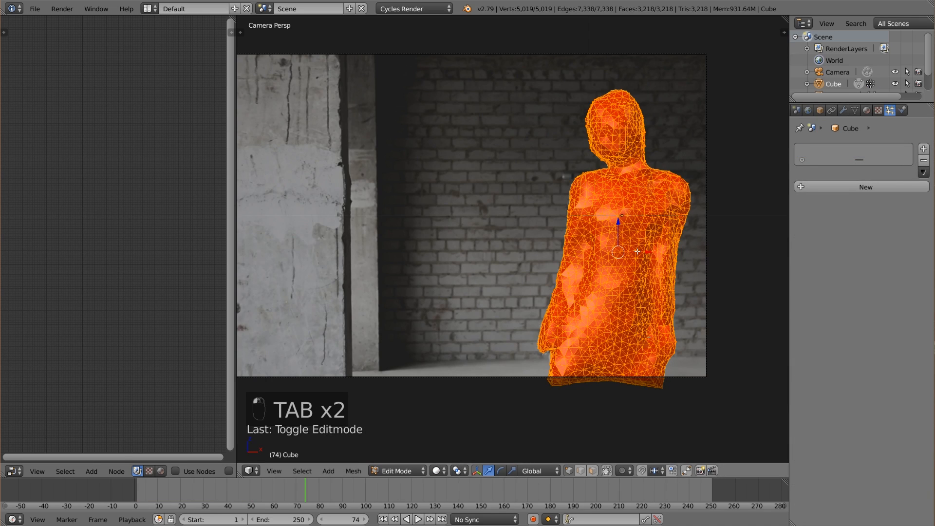
Examine how the body mesh is split into separate pieces by selecting linked geometry at several spots.
{"action": "key", "text": "a"}
{"action": "key", "text": "a"}
{"action": "key", "text": "a"}
{"action": "key", "text": "l"}
{"action": "key", "text": "l"}
{"action": "key", "text": "l"}
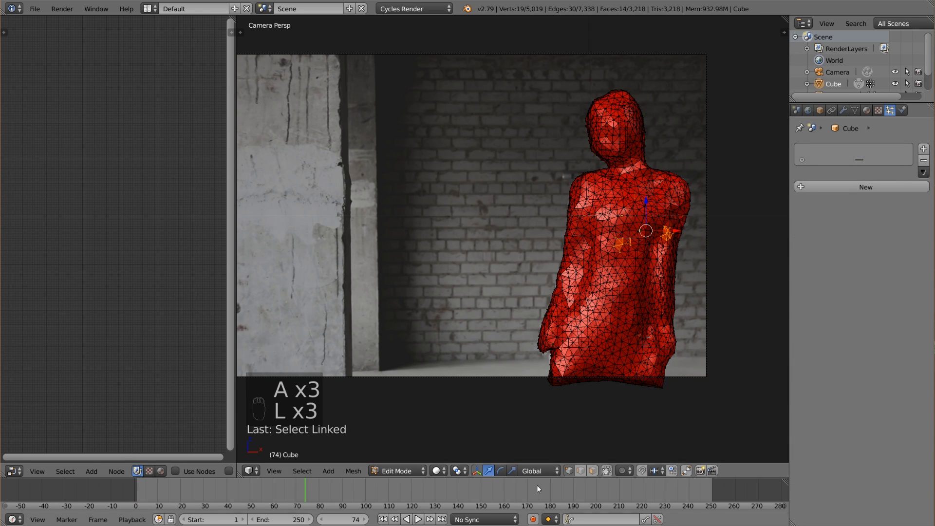
{"action": "key", "text": "a"}
{"action": "key", "text": "l"}
{"action": "key", "text": "l"}
{"action": "key", "text": "l"}
{"action": "key", "text": "l"}
{"action": "key", "text": "l"}
{"action": "key", "text": "l"}
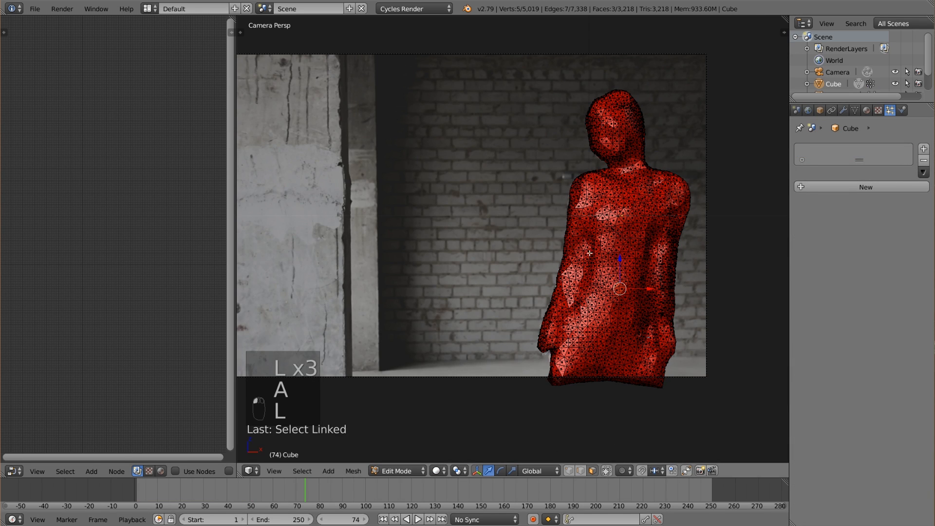
{"action": "key", "text": "l"}
{"action": "key", "text": "l"}
{"action": "key", "text": "l"}
{"action": "key", "text": "l"}
{"action": "key", "text": "l"}
{"action": "key", "text": "l"}
{"action": "key", "text": "l"}
{"action": "key", "text": "l"}
{"action": "key", "text": "l"}
{"action": "key", "text": "l"}
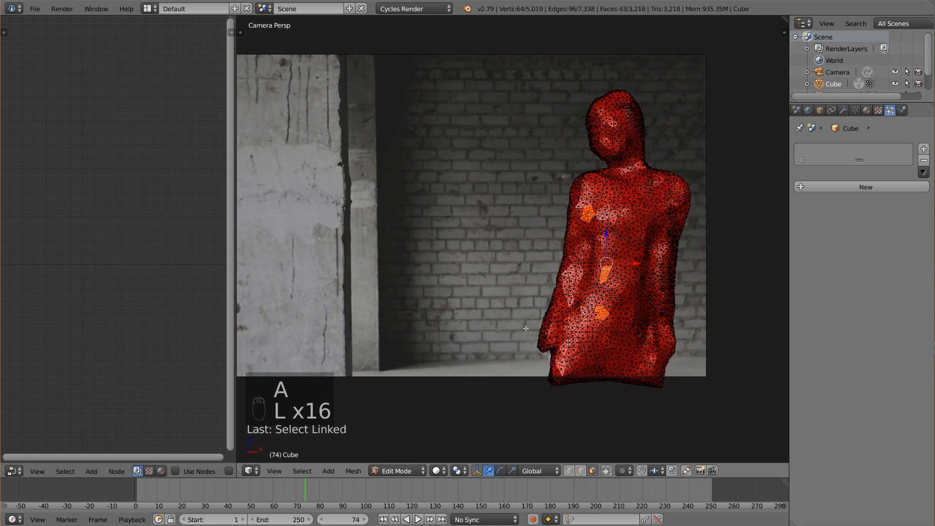
{"action": "key", "text": "a"}
{"action": "key", "text": "Tab"}
{"action": "key", "text": "Tab"}
{"action": "key", "text": "Tab"}
{"action": "key", "text": "Tab"}
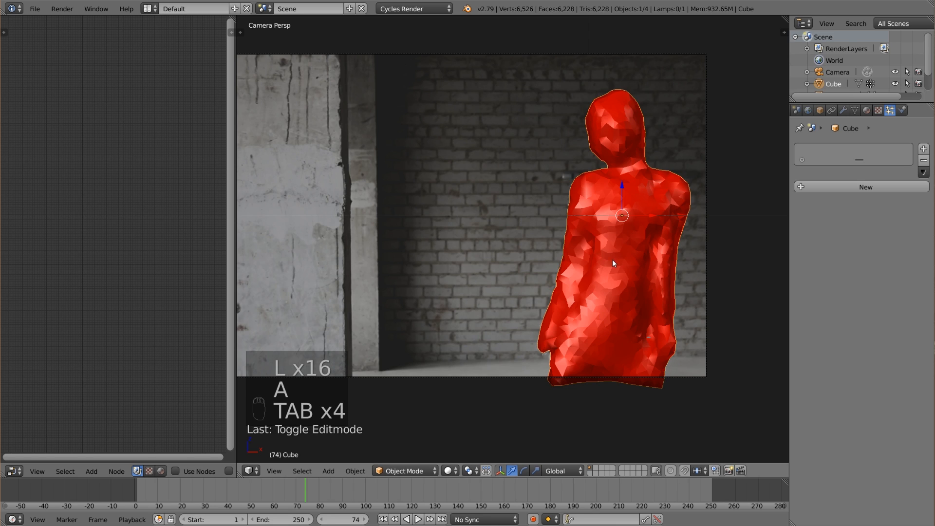
Set the outer body mesh's shading to Smooth.
{"action": "key", "text": "t"}
{"action": "key", "text": "t"}
{"action": "key", "text": "t"}
{"action": "key", "text": "t"}
{"action": "key", "text": "t"}
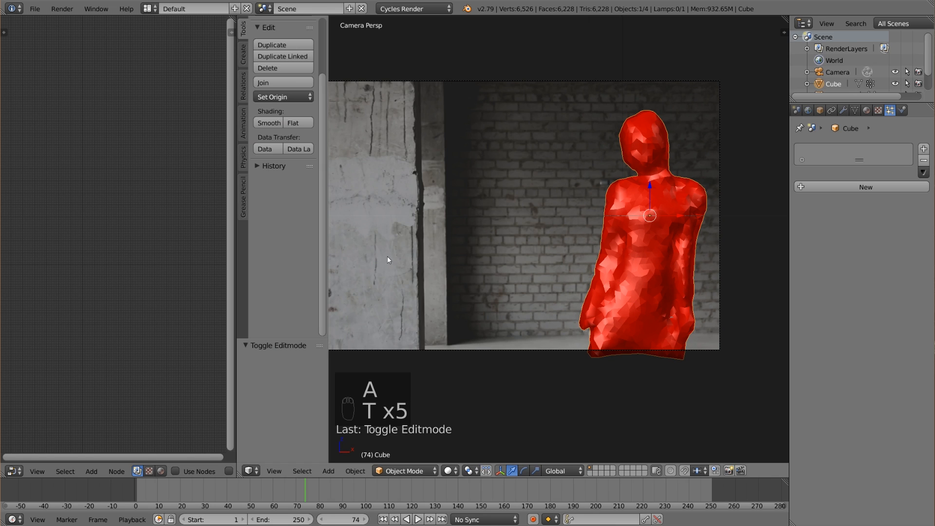
{"action": "left_click", "coordinate": [268, 123]}
{"action": "left_click", "coordinate": [292, 123]}
{"action": "left_click", "coordinate": [263, 123]}
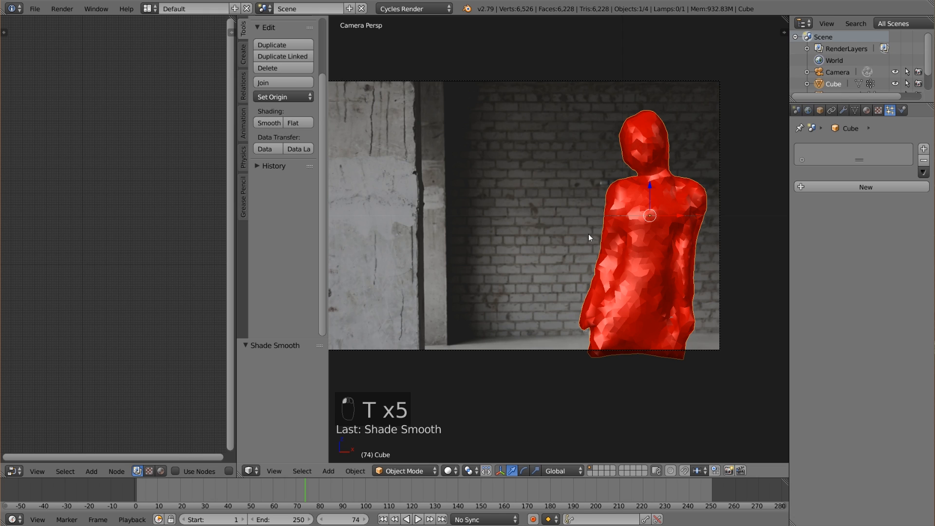
{"action": "key", "text": "t"}
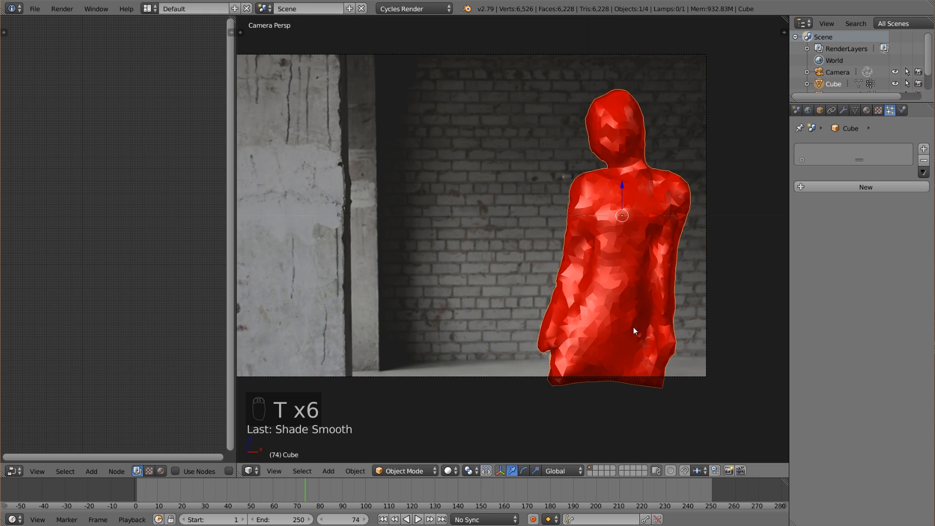
{"action": "scroll", "coordinate": [634, 326], "scroll_direction": "up", "scroll_amount": 2}
{"action": "scroll", "coordinate": [703, 275], "scroll_direction": "down", "scroll_amount": 2}
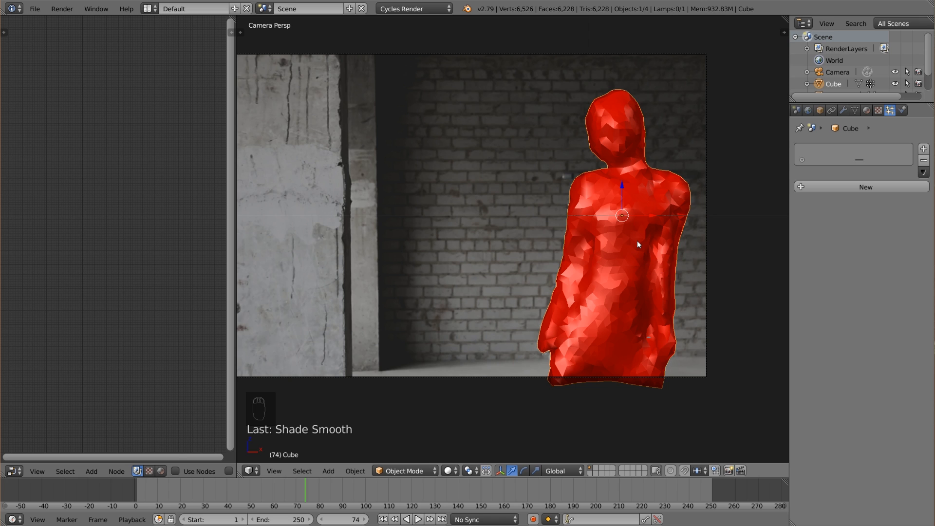
{"action": "scroll", "coordinate": [633, 244], "scroll_direction": "down", "scroll_amount": 1}
{"action": "scroll", "coordinate": [596, 283], "scroll_direction": "up", "scroll_amount": 1}
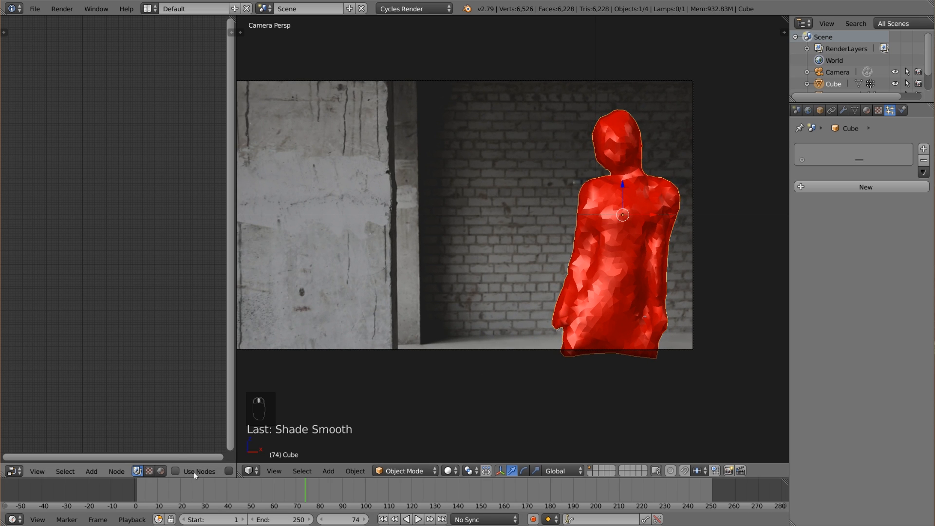
Enable compositing nodes for the scene and widen the node editor.
{"action": "left_click", "coordinate": [195, 473]}
{"action": "left_click_drag", "start_coordinate": [237, 347], "coordinate": [350, 347]}
{"action": "scroll", "coordinate": [146, 236], "scroll_direction": "up", "scroll_amount": 4}
{"action": "left_click", "coordinate": [110, 209]}
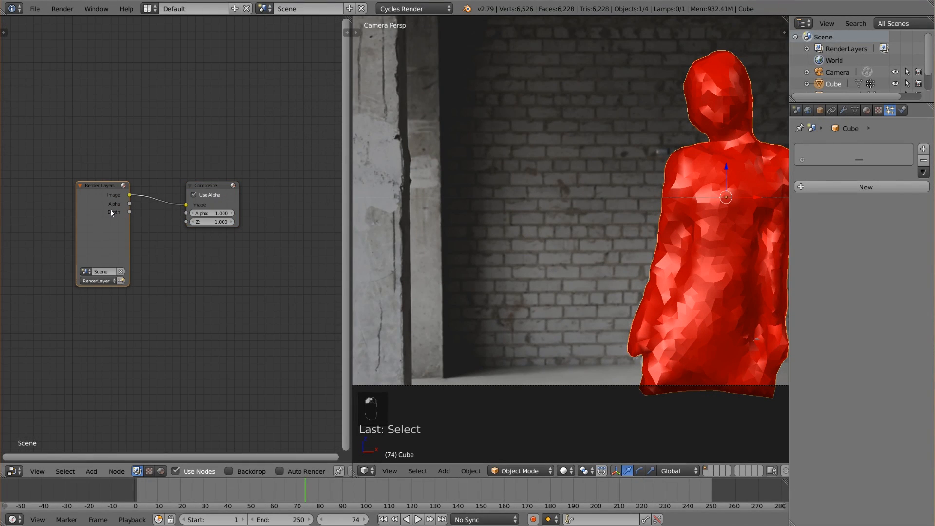
Switch the node editor to shader nodes and enable nodes for the body mesh's material.
{"action": "left_click", "coordinate": [162, 470]}
{"action": "left_click", "coordinate": [866, 187]}
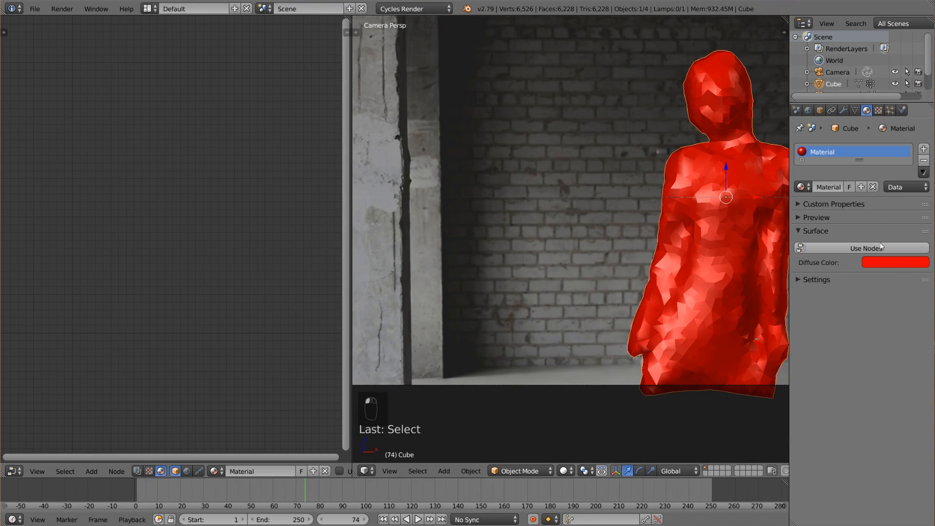
{"action": "left_click", "coordinate": [866, 248]}
Replace the material's Diffuse BSDF node with a Principled BSDF linked to the Material Output's Surface.
{"action": "left_click", "coordinate": [109, 233]}
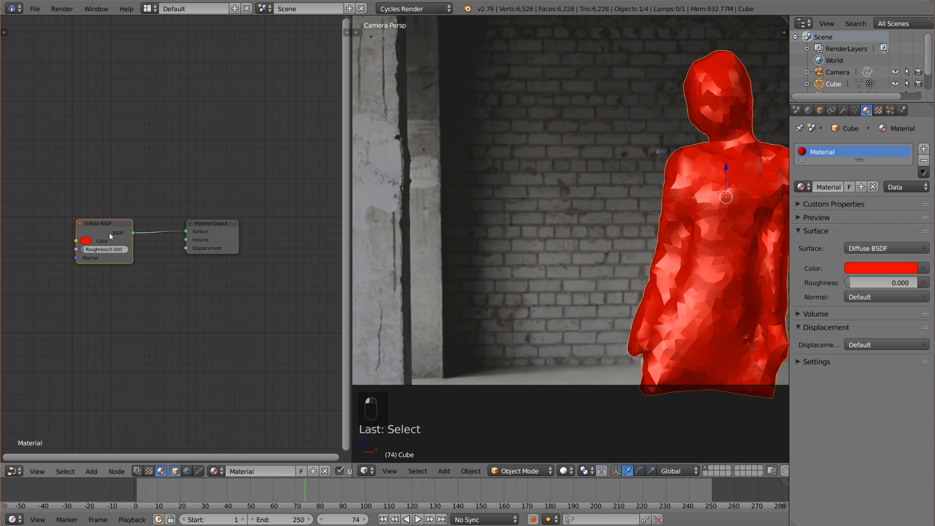
{"action": "key", "text": "x"}
{"action": "key", "text": "shift+a"}
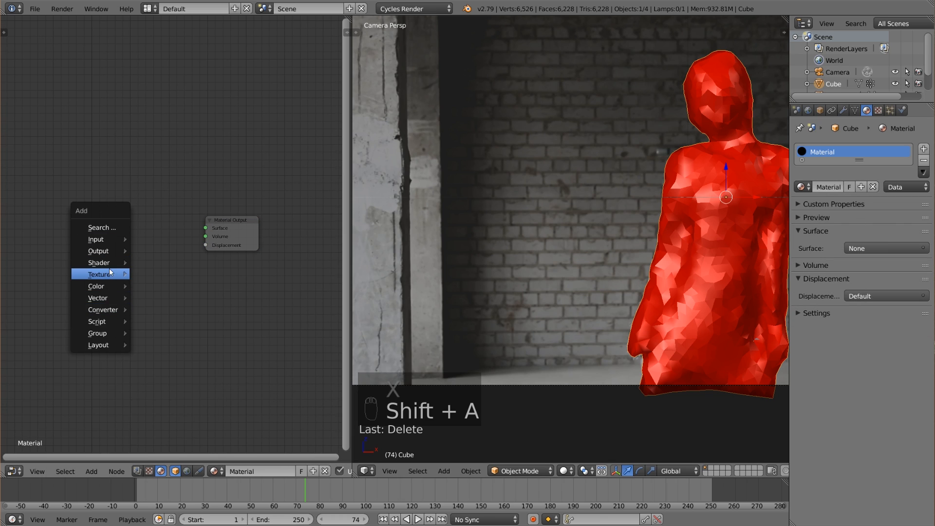
{"action": "mouse_move", "coordinate": [108, 263]}
{"action": "left_click", "coordinate": [193, 384]}
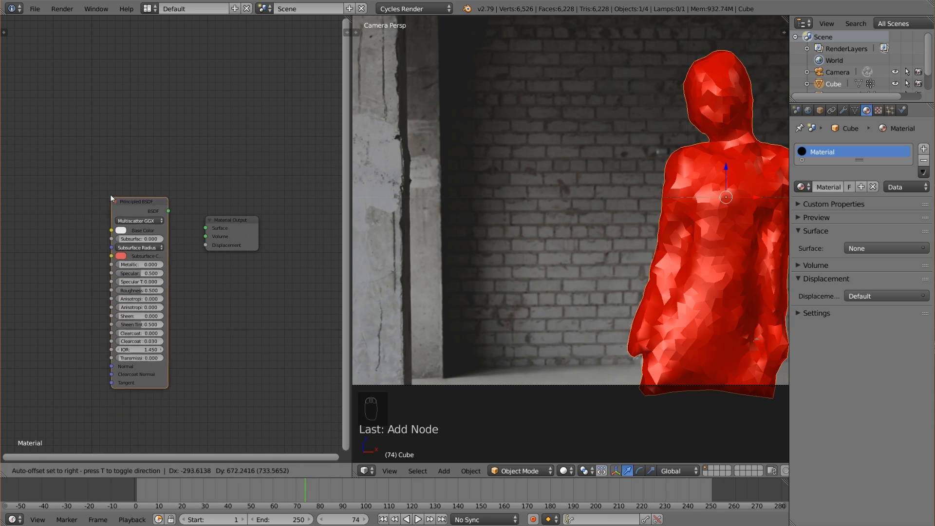
{"action": "left_click", "coordinate": [111, 195]}
{"action": "left_click_drag", "start_coordinate": [166, 204], "coordinate": [205, 228]}
{"action": "middle_click_drag", "start_coordinate": [149, 241], "coordinate": [219, 250]}
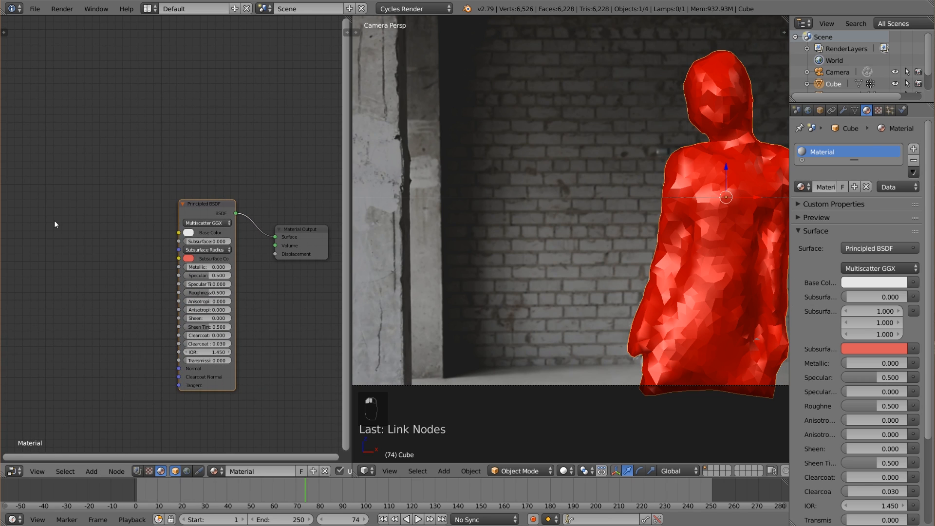
Add an Image Texture node using 708213395.mp4 and link its Color to the Principled BSDF's Base Color.
{"action": "key", "text": "shift+a"}
{"action": "mouse_move", "coordinate": [46, 199]}
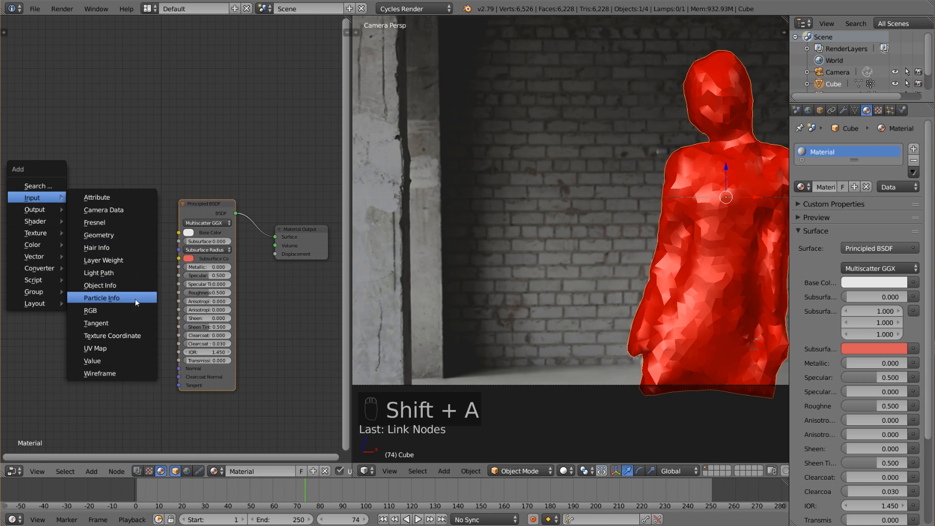
{"action": "mouse_move", "coordinate": [36, 233]}
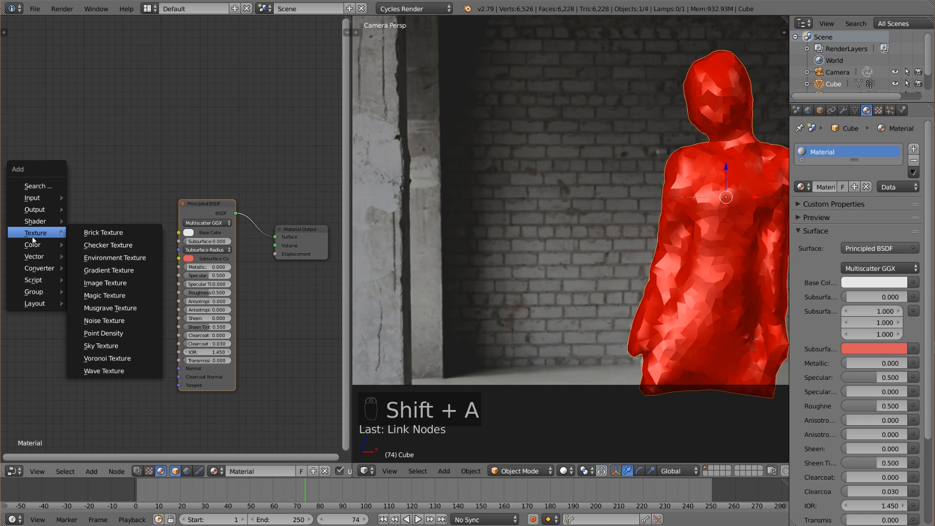
{"action": "left_click", "coordinate": [136, 289]}
{"action": "left_click", "coordinate": [136, 288]}
{"action": "left_click_drag", "start_coordinate": [157, 283], "coordinate": [110, 213]}
{"action": "left_click", "coordinate": [92, 239]}
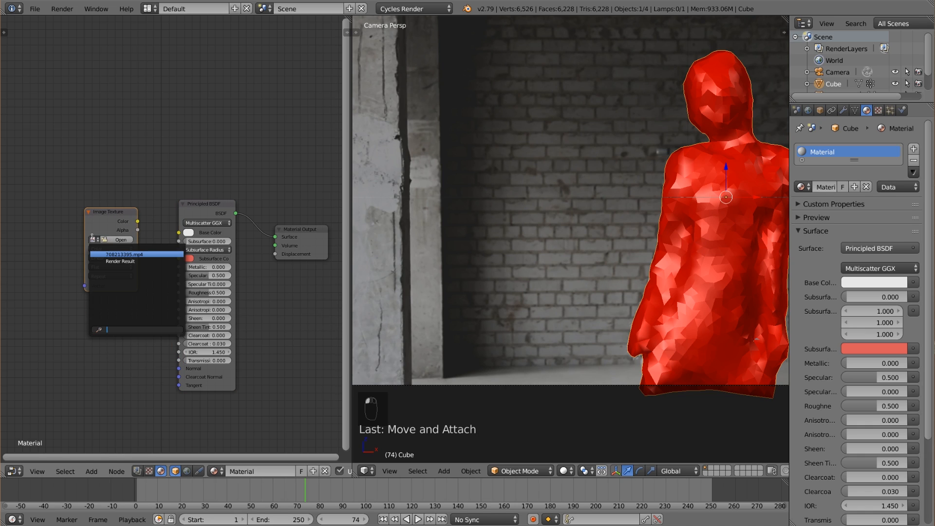
{"action": "left_click", "coordinate": [127, 254]}
{"action": "left_click_drag", "start_coordinate": [138, 221], "coordinate": [179, 235]}
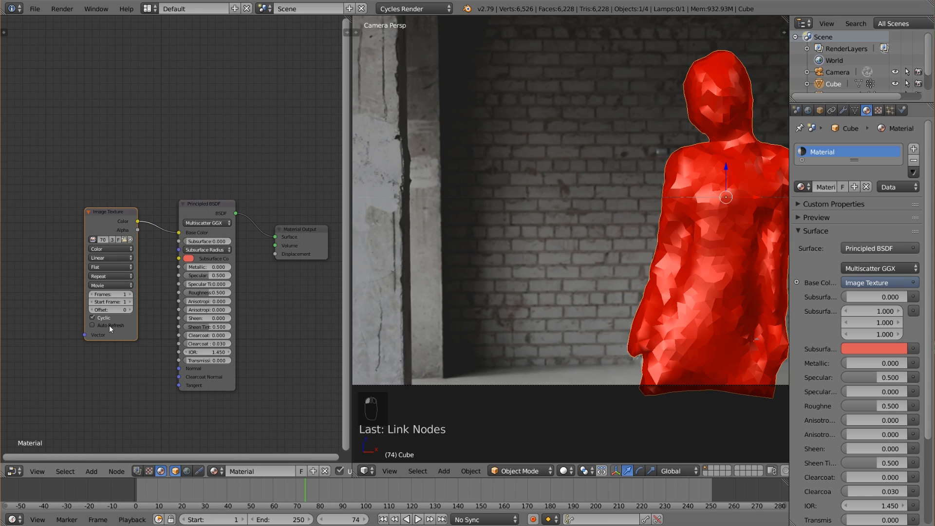
Turn on Auto Refresh for the Image Texture node and set its frame count to 250.
{"action": "left_click_drag", "start_coordinate": [109, 214], "coordinate": [91, 203]}
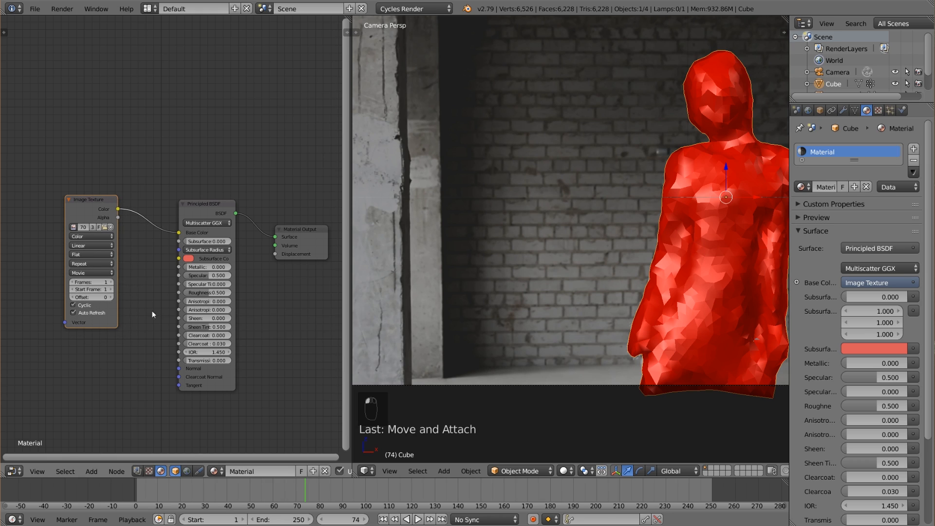
{"action": "left_click", "coordinate": [90, 284]}
{"action": "key", "text": "Return"}
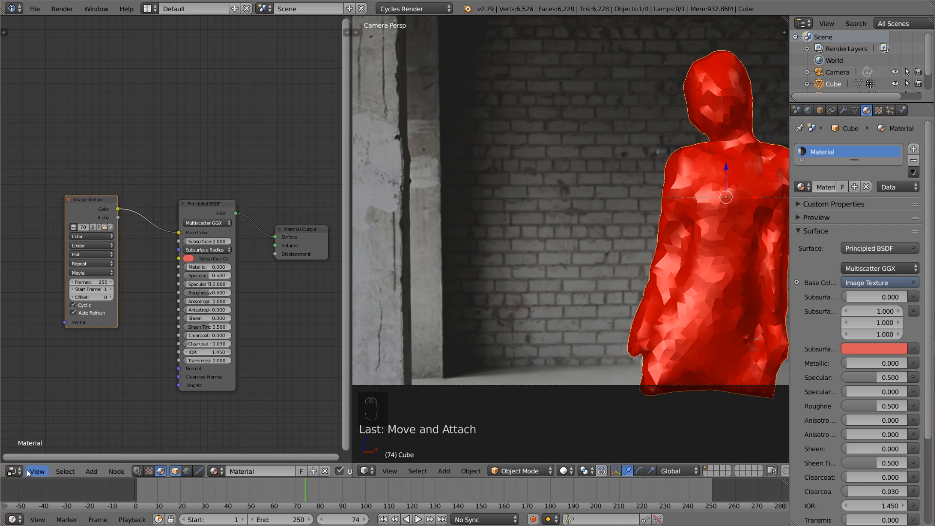
Split the node editor in two and show 708213395.mp4 in a UV/Image Editor in the lower half.
{"action": "left_click_drag", "start_coordinate": [3, 474], "coordinate": [64, 255]}
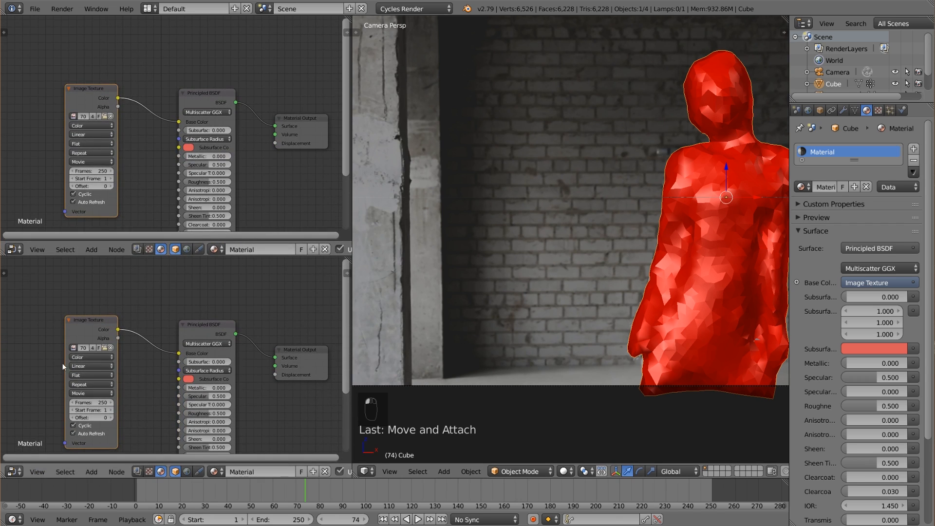
{"action": "left_click", "coordinate": [20, 471]}
{"action": "left_click", "coordinate": [80, 386]}
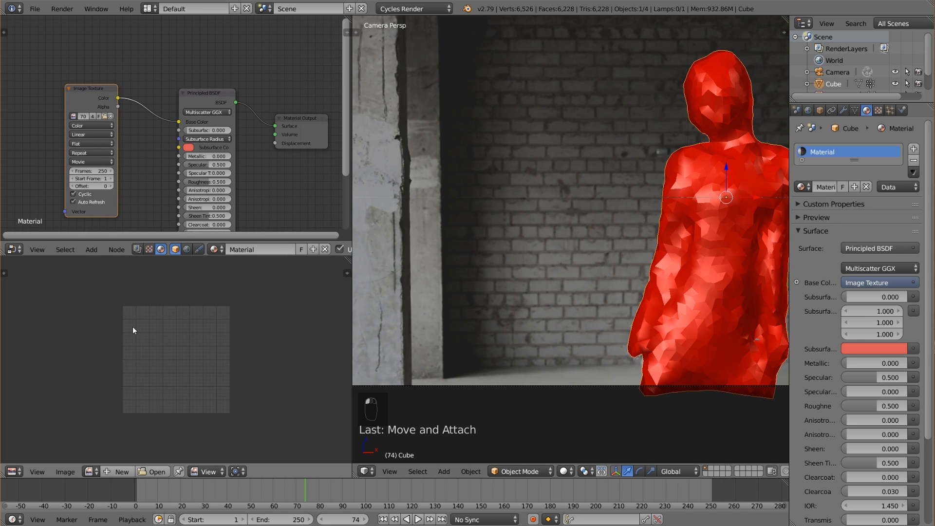
{"action": "left_click", "coordinate": [89, 471]}
{"action": "left_click", "coordinate": [112, 352]}
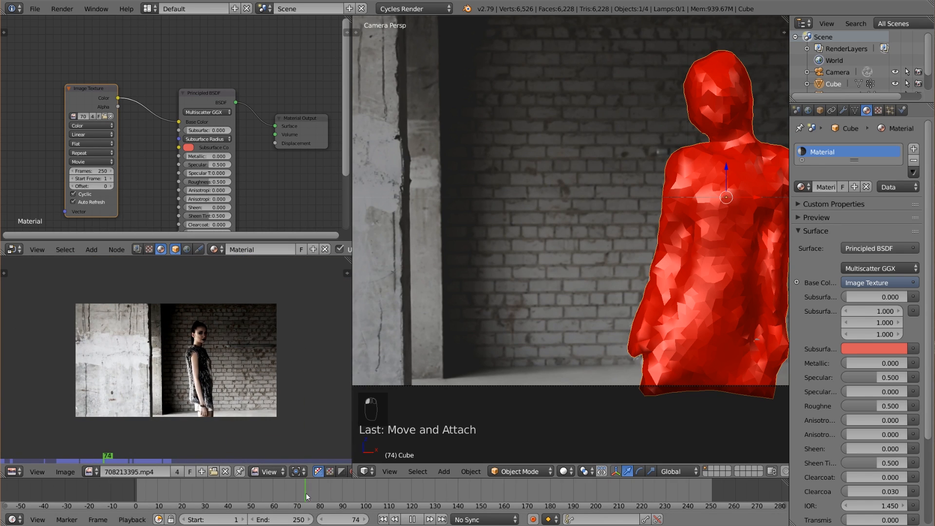
Step the timeline back to frame 72 and choose the 708213395.mp4 clip again in the image editor.
{"action": "key", "text": "Left"}
{"action": "key", "text": "Left"}
{"action": "left_click", "coordinate": [91, 471]}
{"action": "left_click", "coordinate": [99, 356]}
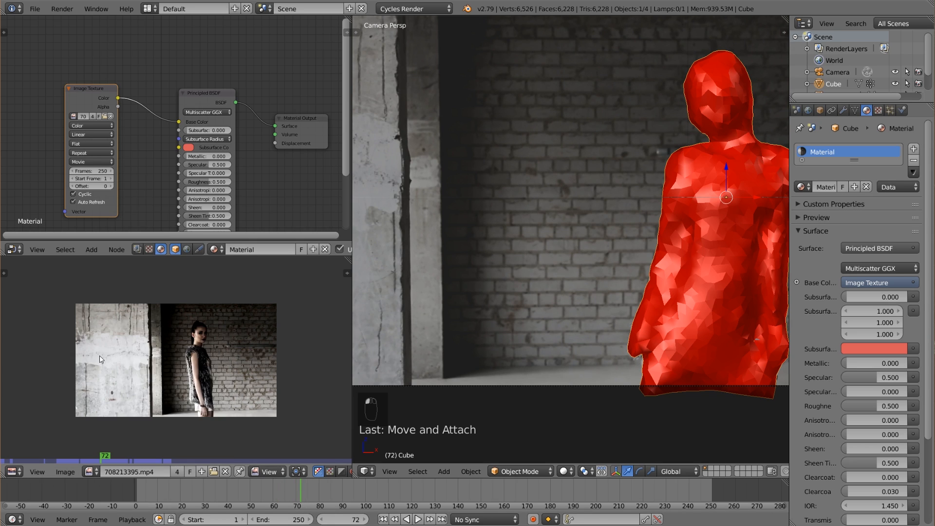
{"action": "scroll", "coordinate": [191, 399], "scroll_direction": "up", "scroll_amount": 2}
Enter Edit Mode on the body mesh and select all of it to show its UV layout over the footage.
{"action": "key", "text": "Tab"}
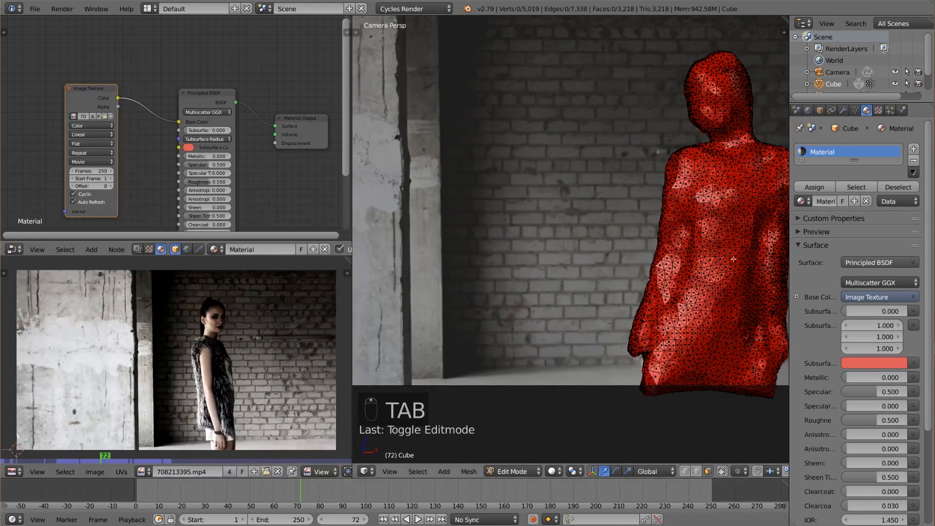
{"action": "key", "text": "Tab"}
{"action": "key", "text": "a"}
{"action": "key", "text": "a"}
{"action": "key", "text": "a"}
{"action": "key", "text": "Tab"}
{"action": "key", "text": "a"}
{"action": "key", "text": "a"}
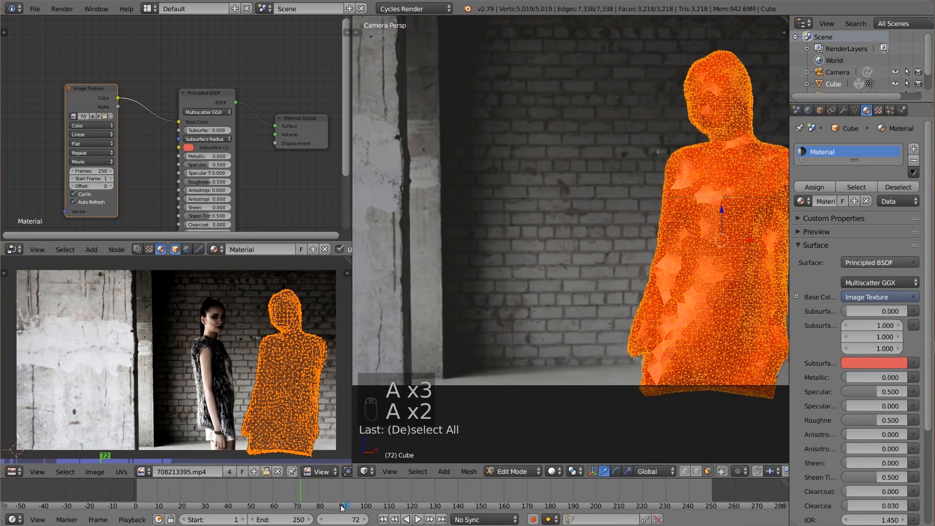
{"action": "left_click_drag", "start_coordinate": [305, 493], "coordinate": [301, 491]}
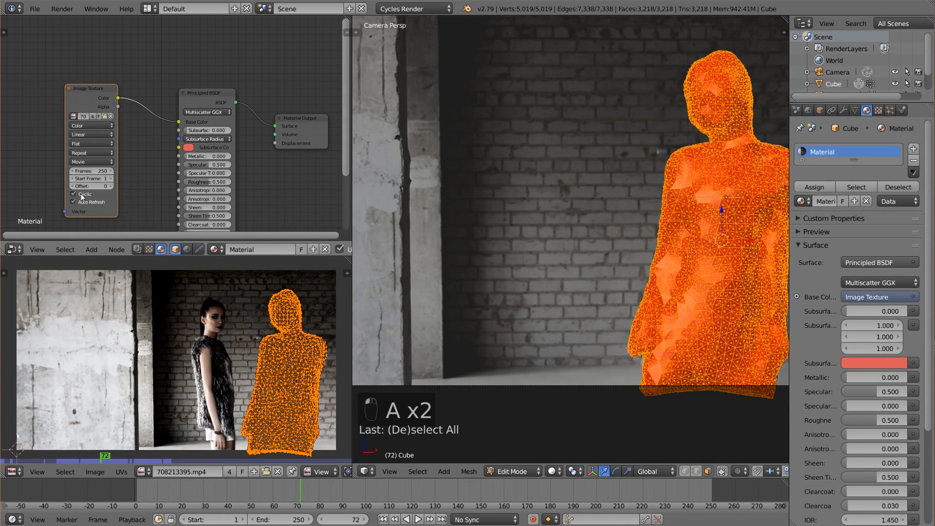
{"action": "scroll", "coordinate": [152, 175], "scroll_direction": "down", "scroll_amount": 1}
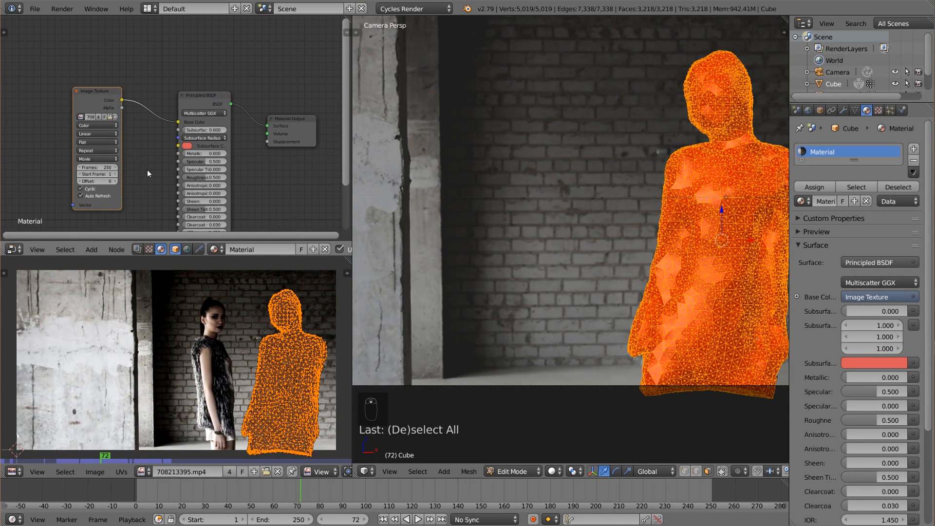
{"action": "middle_click_drag", "start_coordinate": [105, 176], "coordinate": [87, 157]}
{"action": "left_click", "coordinate": [87, 154]}
{"action": "key", "text": "Return"}
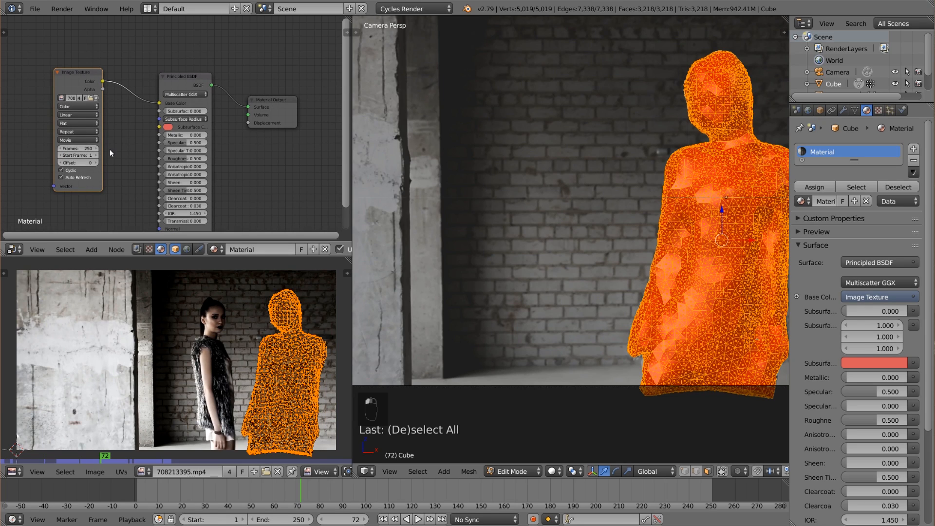
Play and scrub the timeline to compare the body mesh's UV layout with the footage, stopping at frame 75.
{"action": "scroll", "coordinate": [176, 360], "scroll_direction": "down", "scroll_amount": 3}
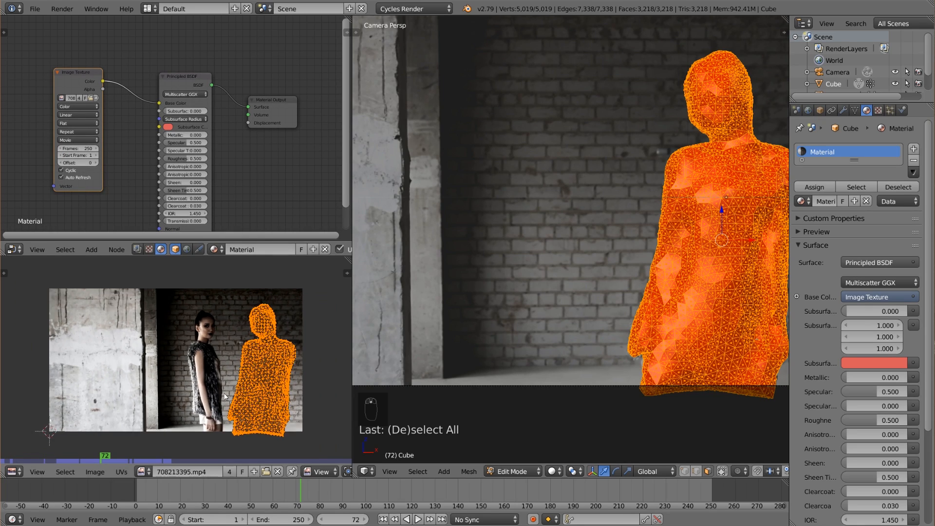
{"action": "left_click", "coordinate": [170, 404]}
{"action": "left_click", "coordinate": [123, 457]}
{"action": "mouse_move", "coordinate": [121, 461]}
{"action": "left_mouse_down"}
{"action": "mouse_move", "coordinate": [81, 461]}
{"action": "mouse_move", "coordinate": [174, 460]}
{"action": "left_mouse_up"}
{"action": "left_click", "coordinate": [418, 519]}
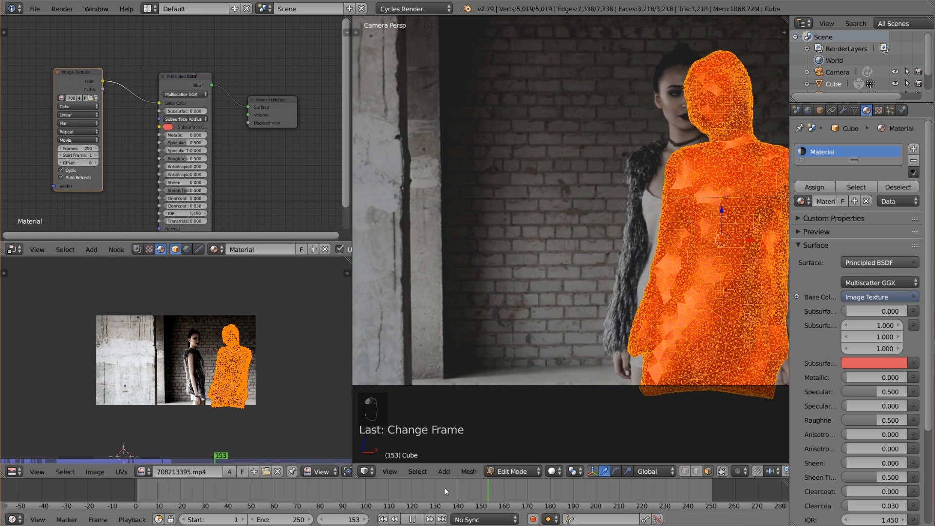
{"action": "left_click_drag", "start_coordinate": [444, 487], "coordinate": [335, 495]}
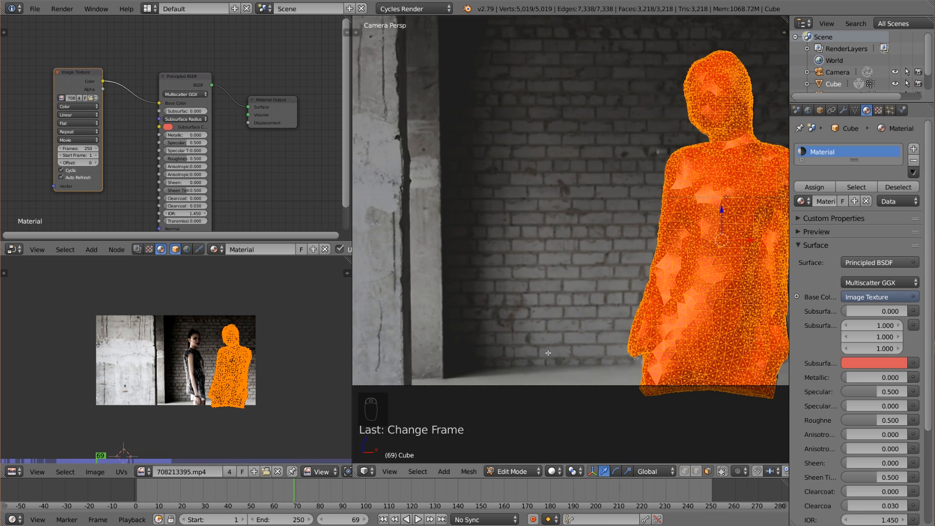
{"action": "key", "text": "z"}
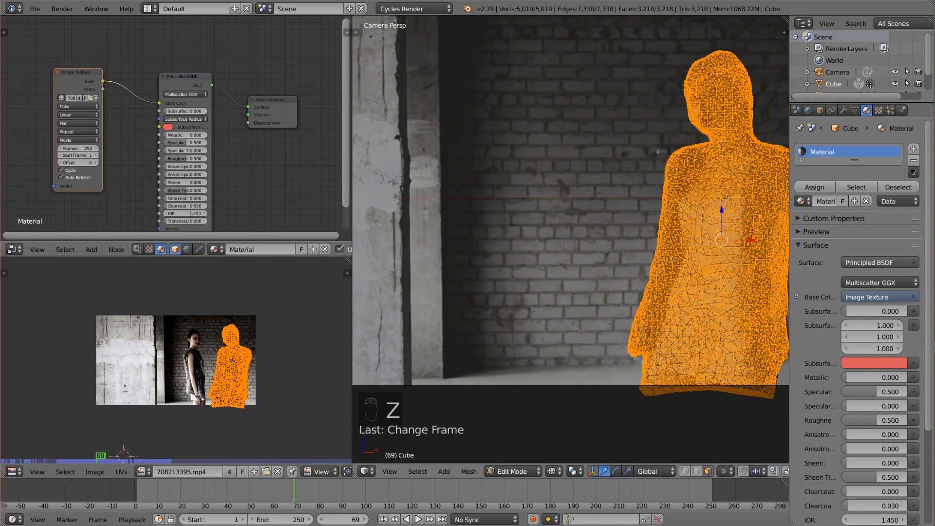
{"action": "key", "text": "z"}
{"action": "middle_click_drag", "start_coordinate": [548, 352], "coordinate": [434, 356], "text": "shift"}
{"action": "left_click_drag", "start_coordinate": [298, 492], "coordinate": [307, 492]}
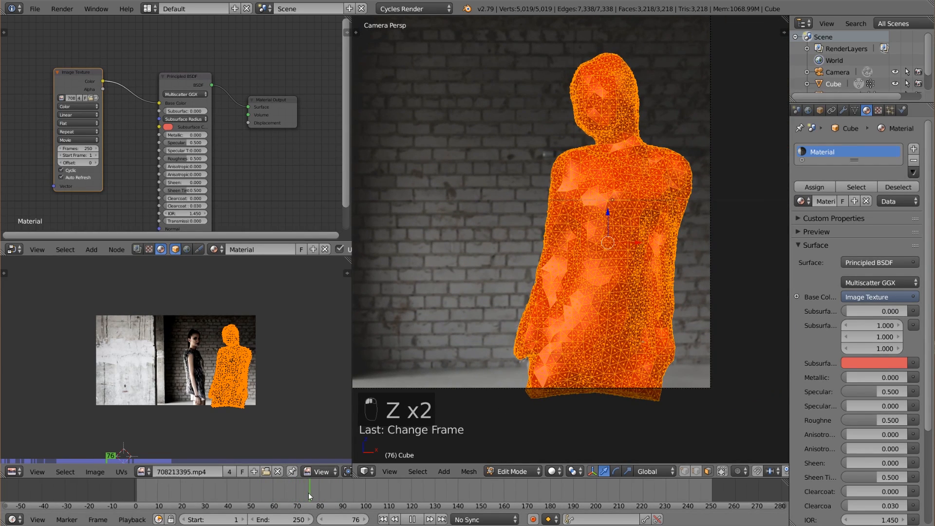
{"action": "scroll", "coordinate": [124, 171], "scroll_direction": "up", "scroll_amount": 5}
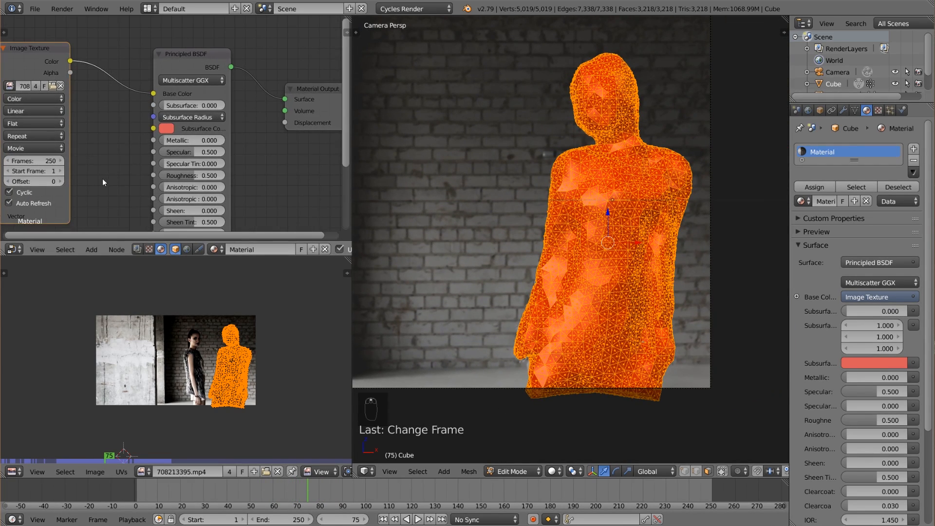
Return the body mesh to Object Mode and widen the 3D viewport to fit the whole camera frame.
{"action": "middle_click_drag", "start_coordinate": [103, 178], "coordinate": [138, 161]}
{"action": "scroll", "coordinate": [175, 138], "scroll_direction": "down", "scroll_amount": 4}
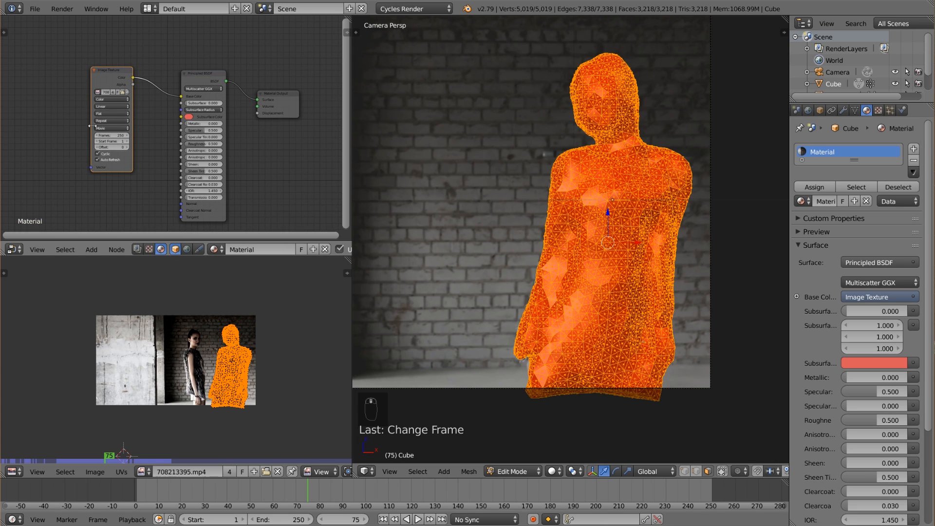
{"action": "key", "text": "z"}
{"action": "key", "text": "z"}
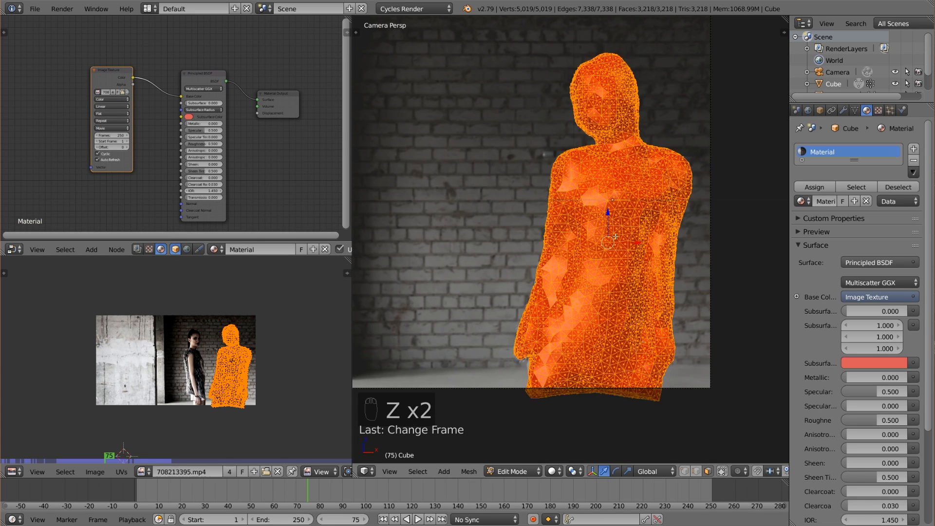
{"action": "key", "text": "a"}
{"action": "key", "text": "a"}
{"action": "key", "text": "Tab"}
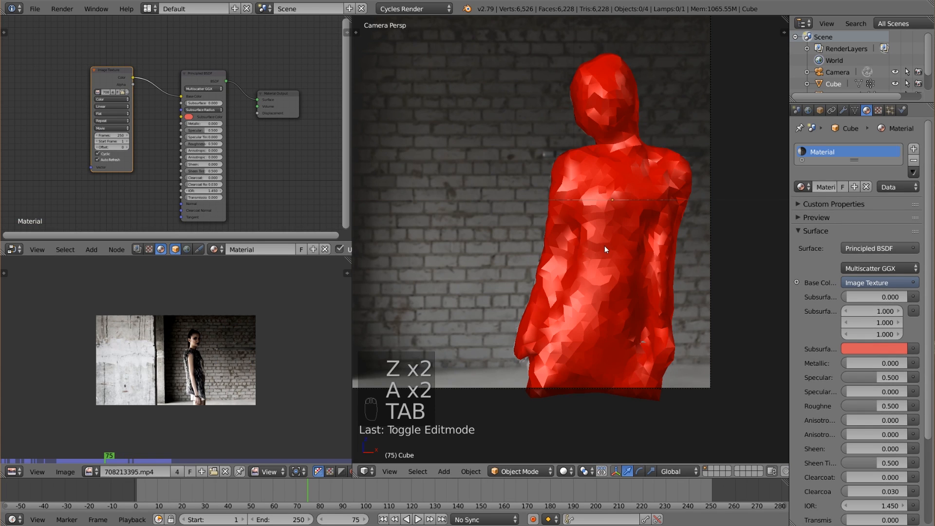
{"action": "scroll", "coordinate": [604, 246], "scroll_direction": "down", "scroll_amount": 2}
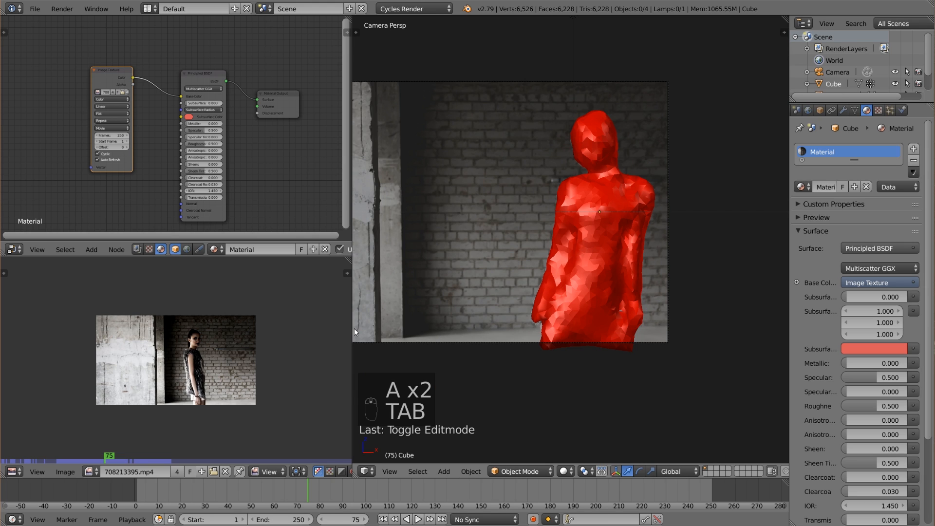
{"action": "left_click_drag", "start_coordinate": [354, 328], "coordinate": [225, 330]}
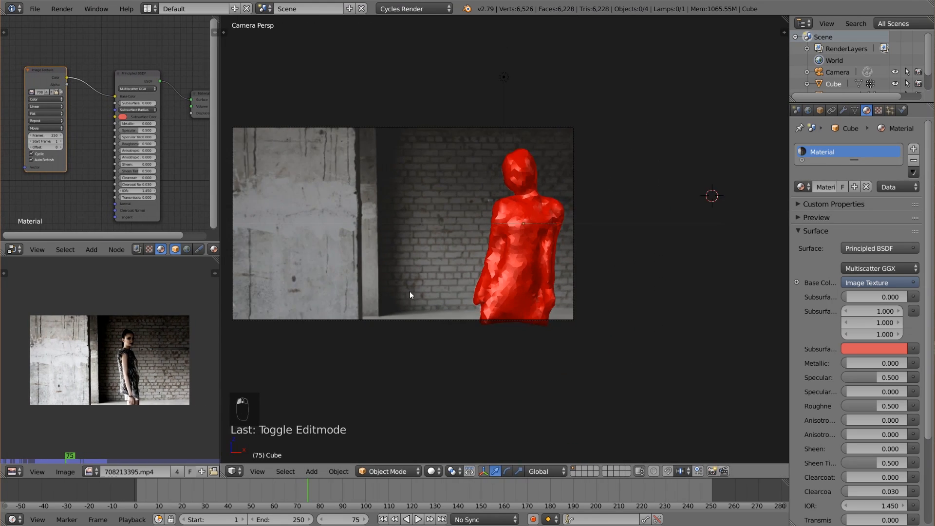
{"action": "middle_click_drag", "start_coordinate": [410, 291], "coordinate": [459, 291], "text": "shift"}
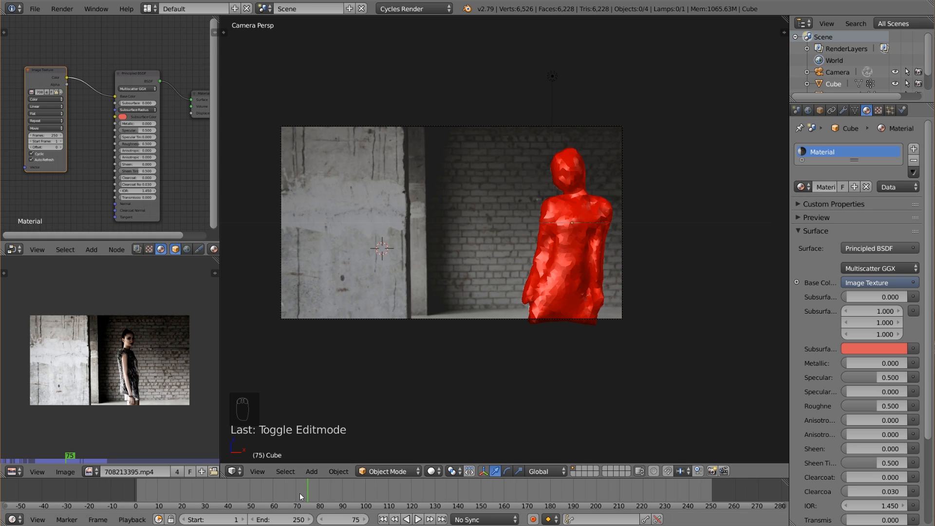
Add a cube over the concrete wall, scale it to about 2 times, and stretch it vertically past the camera frame.
{"action": "key", "text": "shift+s"}
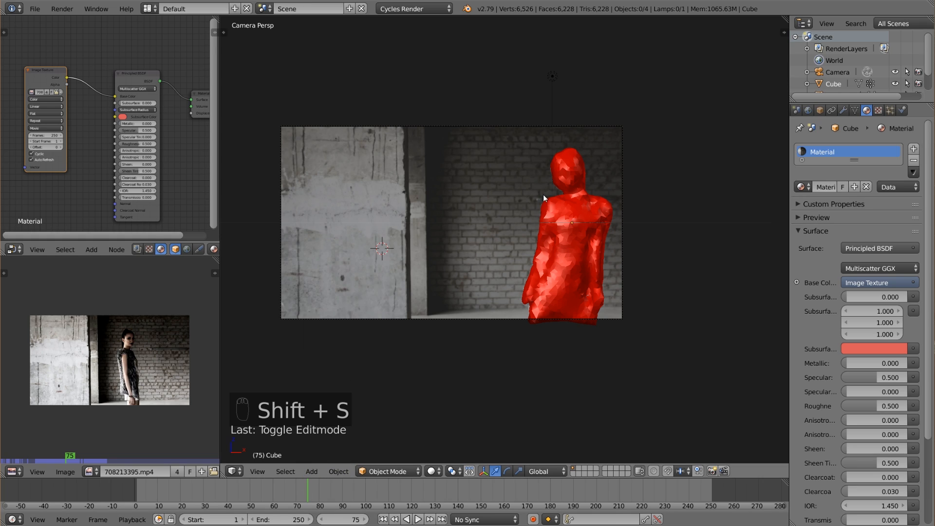
{"action": "key", "text": "shift+a"}
{"action": "mouse_move", "coordinate": [287, 275]}
{"action": "left_click", "coordinate": [343, 286]}
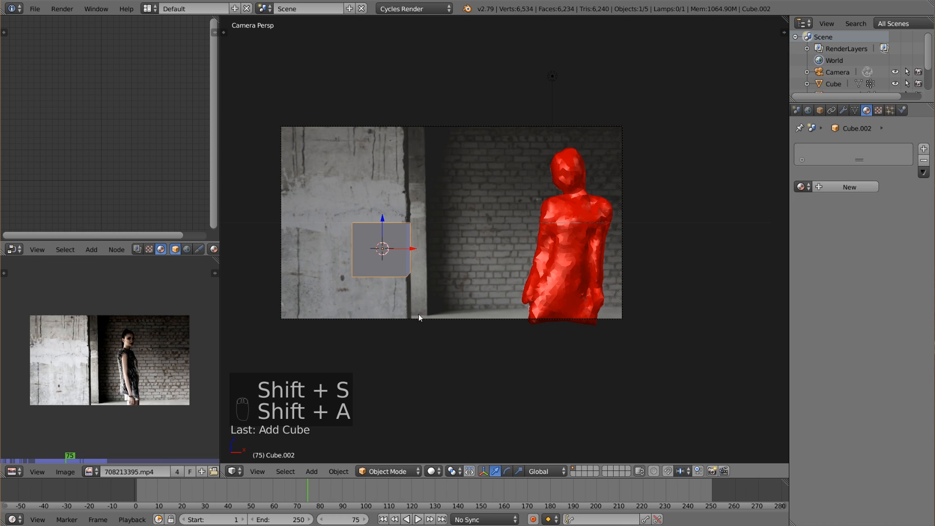
{"action": "key", "text": "s"}
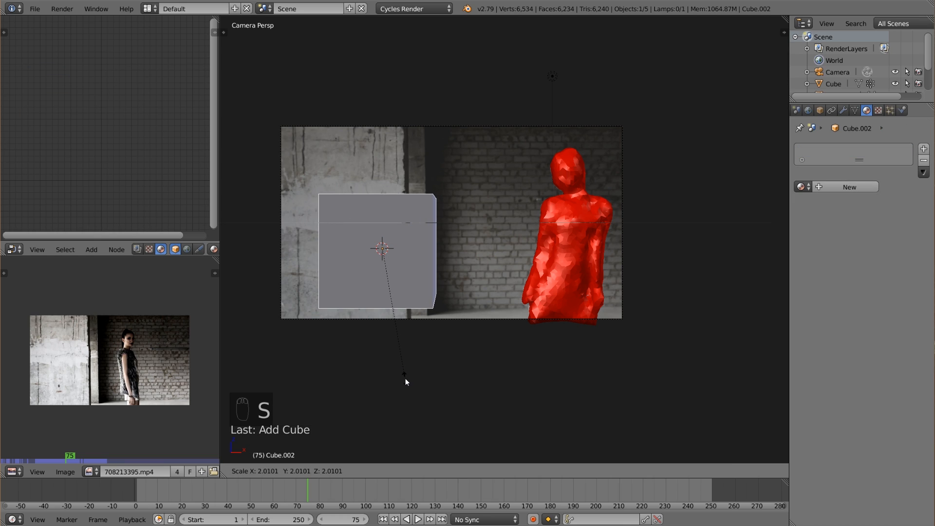
{"action": "left_click", "coordinate": [406, 378]}
{"action": "key", "text": "s"}
{"action": "key", "text": "z"}
{"action": "left_click", "coordinate": [455, 160]}
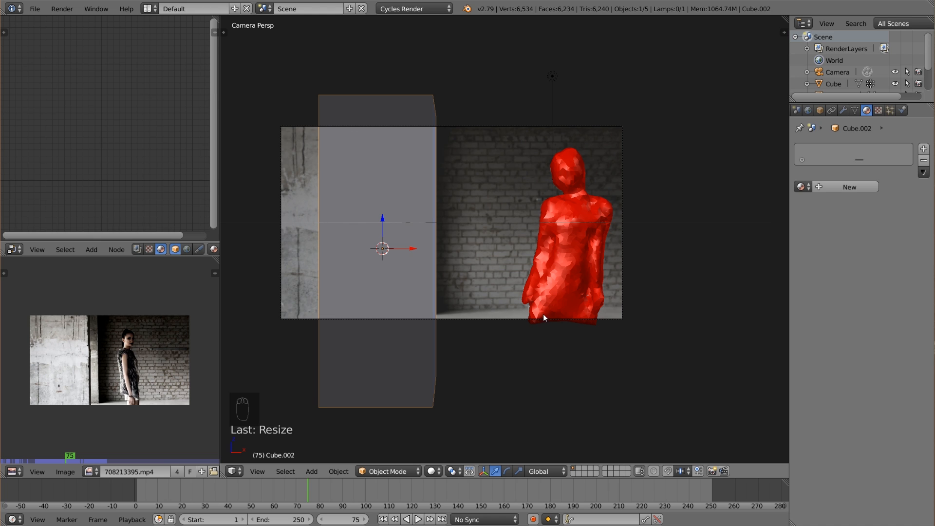
Tilt the tall cube diagonally in the camera view and shift it slightly down and toward the left frame edge.
{"action": "key", "text": "r"}
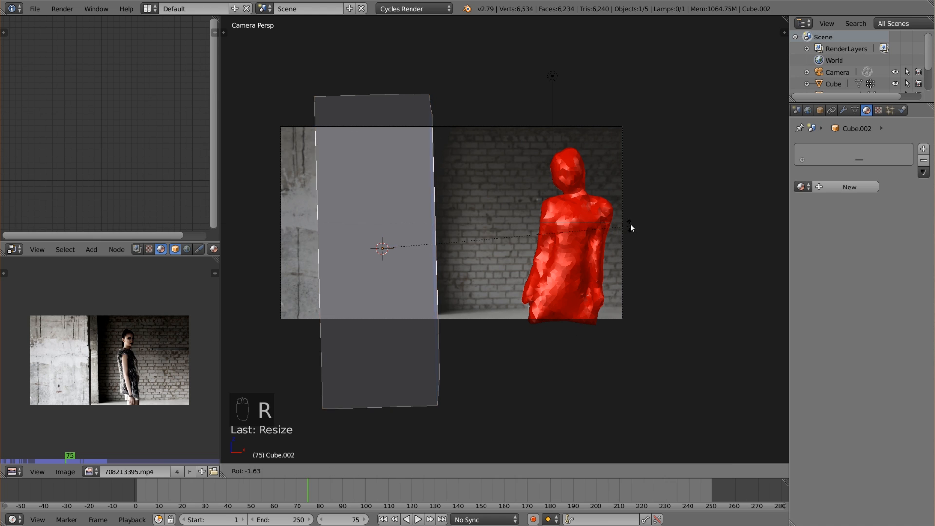
{"action": "left_click", "coordinate": [611, 149]}
{"action": "key", "text": "g"}
{"action": "left_click", "coordinate": [586, 173]}
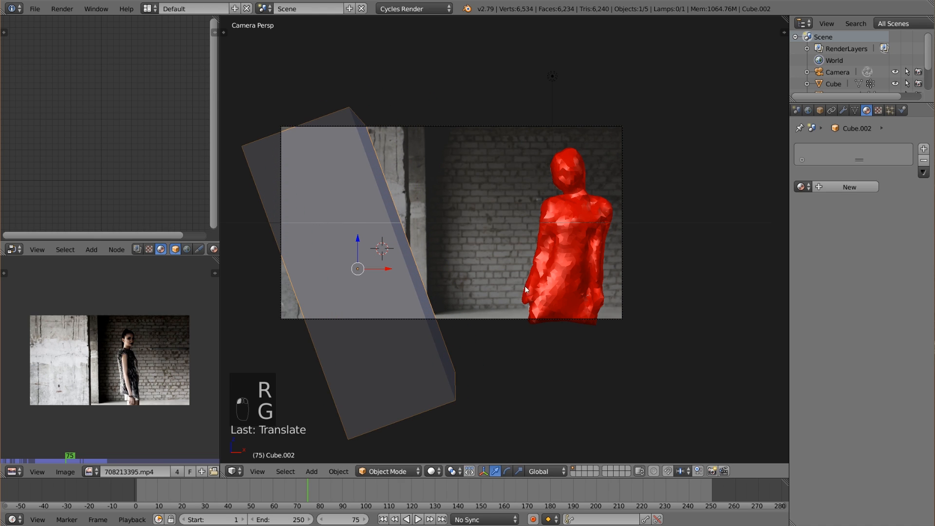
Cut four evenly spaced edge loops across the tall block and move one middle loop sideways to bend it.
{"action": "key", "text": "Tab"}
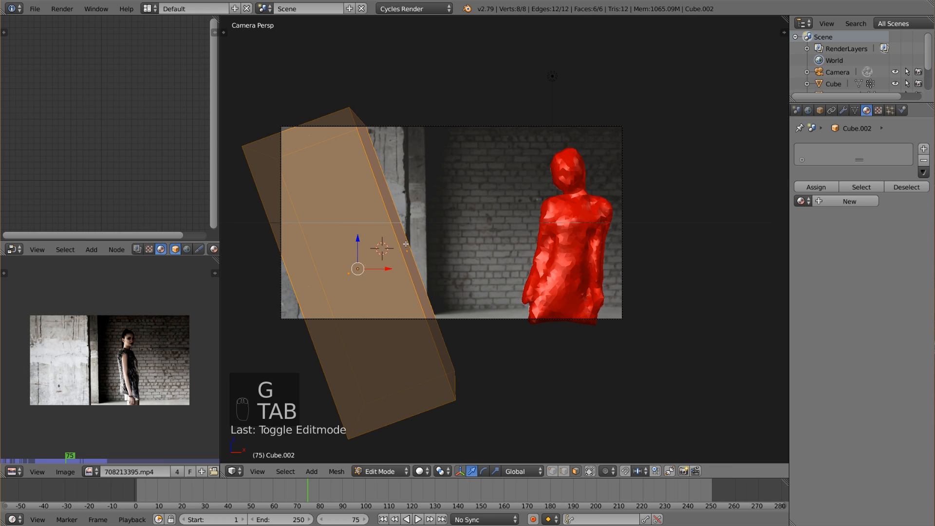
{"action": "key", "text": "ctrl+r"}
{"action": "scroll", "coordinate": [405, 243], "scroll_direction": "up", "scroll_amount": 3}
{"action": "left_click", "coordinate": [403, 242]}
{"action": "right_click", "coordinate": [404, 242]}
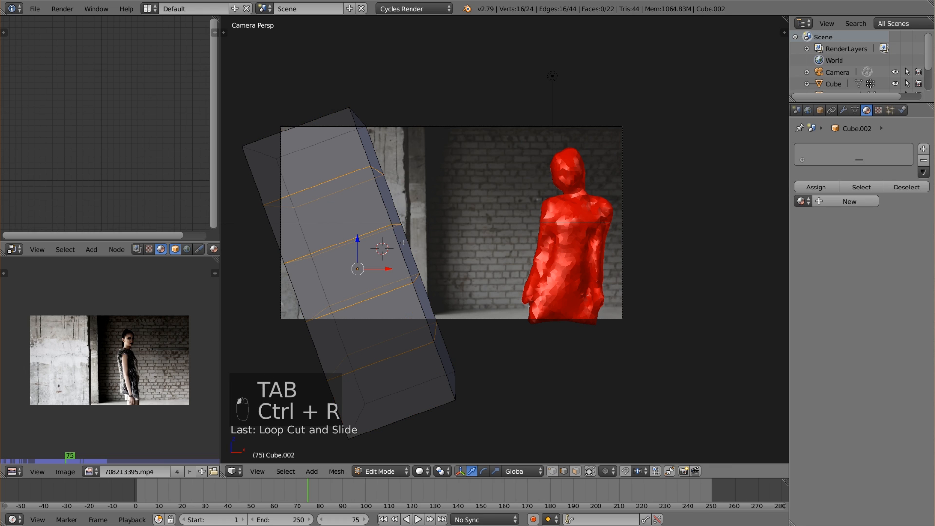
{"action": "right_click", "coordinate": [371, 236], "text": "alt"}
{"action": "key", "text": "g"}
{"action": "left_click", "coordinate": [498, 175]}
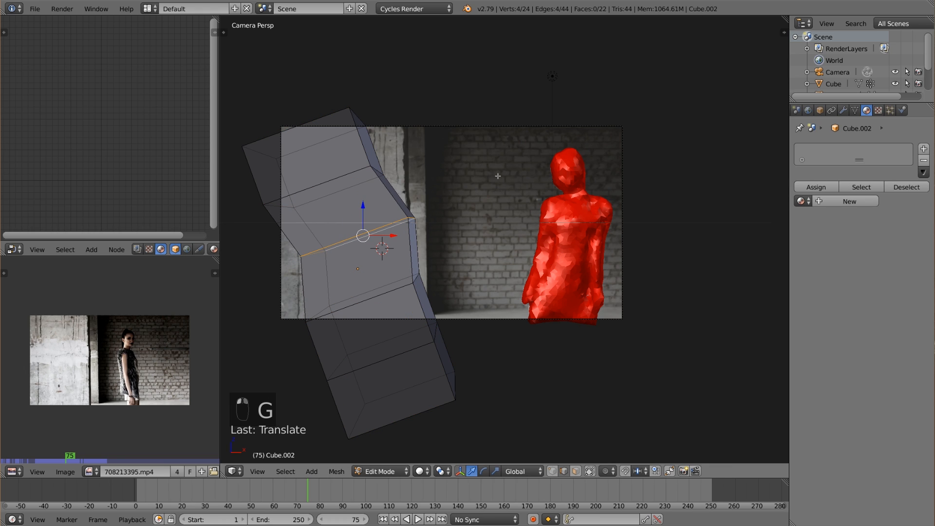
Shift the block's lowest inner edge loop toward the woman's side and return to Object Mode.
{"action": "key", "text": "a"}
{"action": "right_click", "coordinate": [417, 352], "text": "alt"}
{"action": "key", "text": "g"}
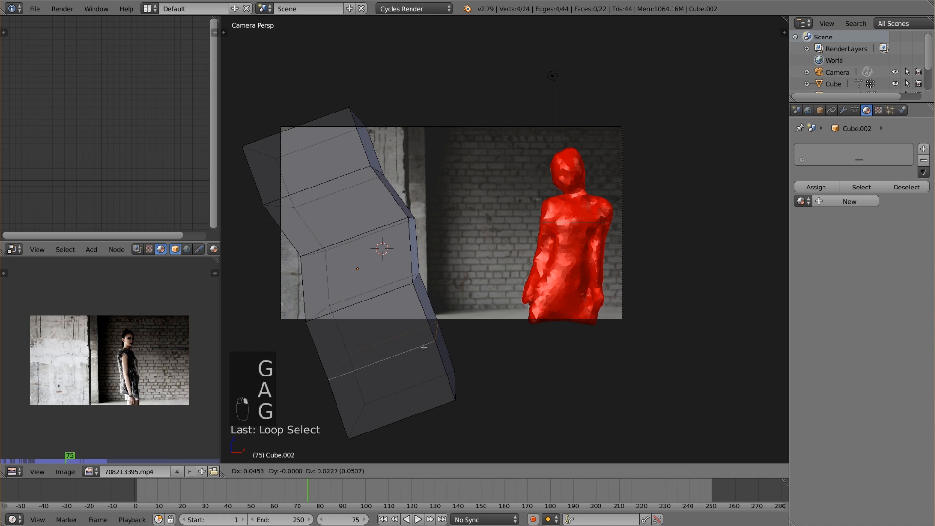
{"action": "left_click", "coordinate": [552, 306]}
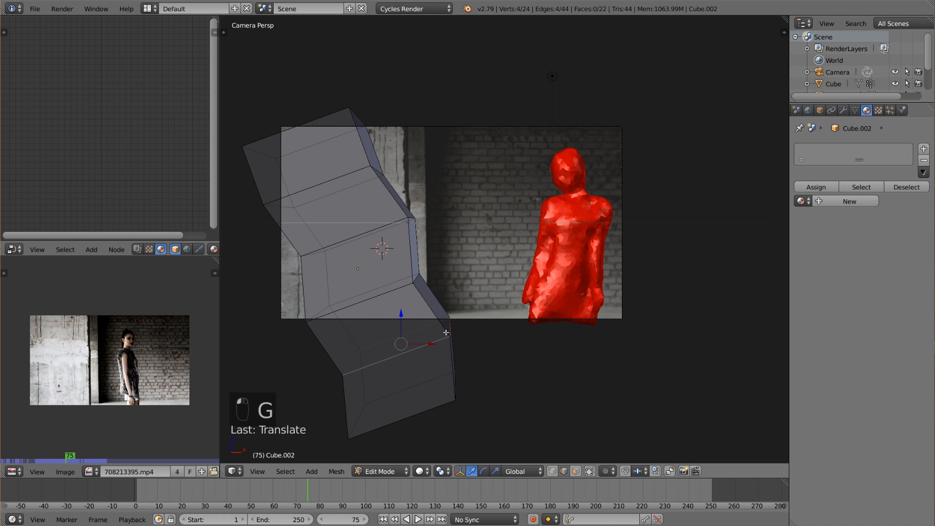
{"action": "key", "text": "g"}
{"action": "left_click", "coordinate": [464, 365]}
{"action": "key", "text": "a"}
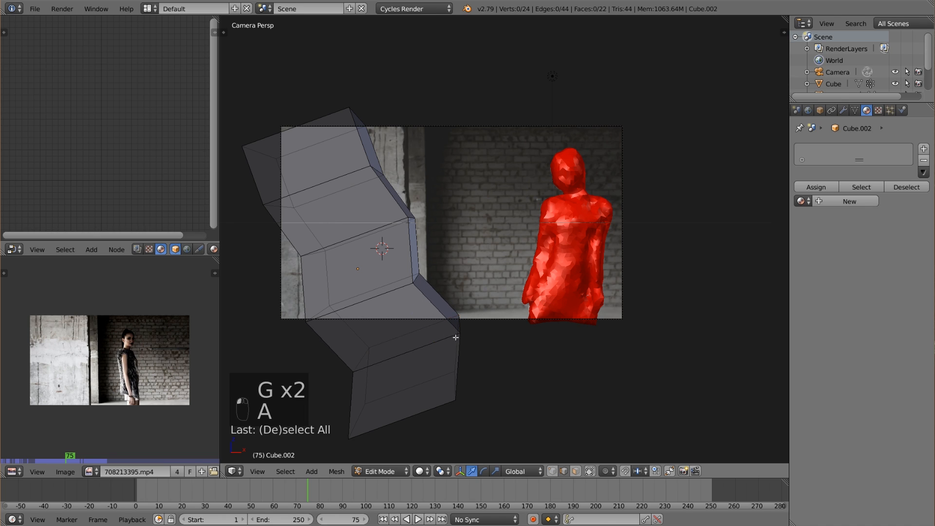
{"action": "key", "text": "Tab"}
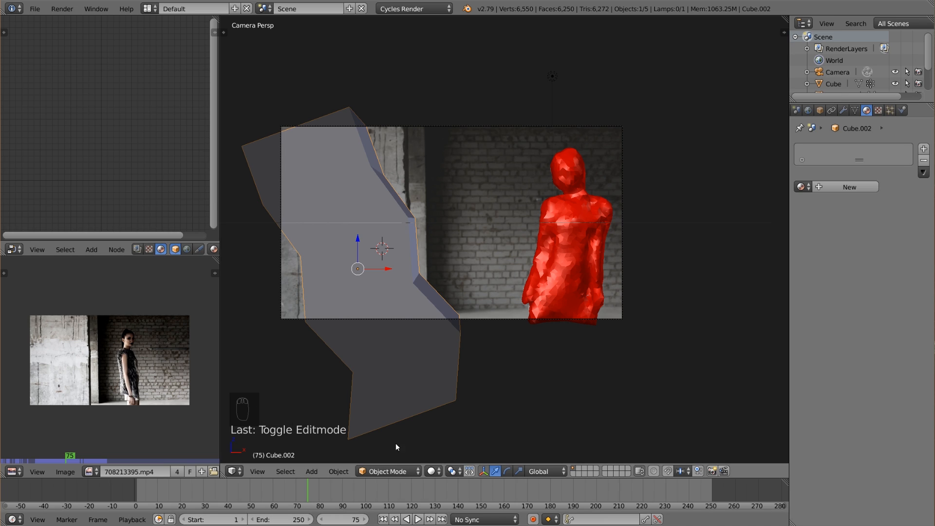
Insert a keyframe on the bent block at frame 72 and scrub the timeline.
{"action": "left_click_drag", "start_coordinate": [307, 493], "coordinate": [302, 496]}
{"action": "left_click", "coordinate": [532, 520]}
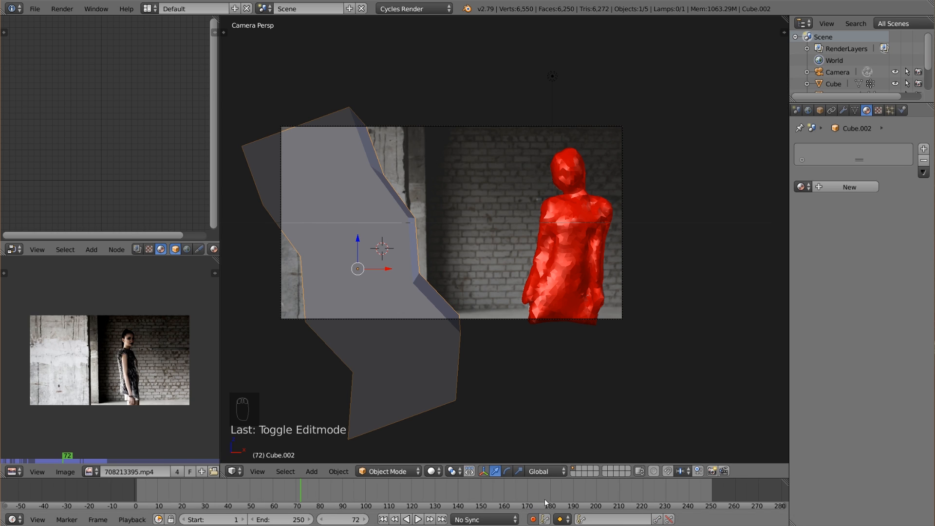
{"action": "key", "text": "i"}
{"action": "left_click", "coordinate": [457, 339]}
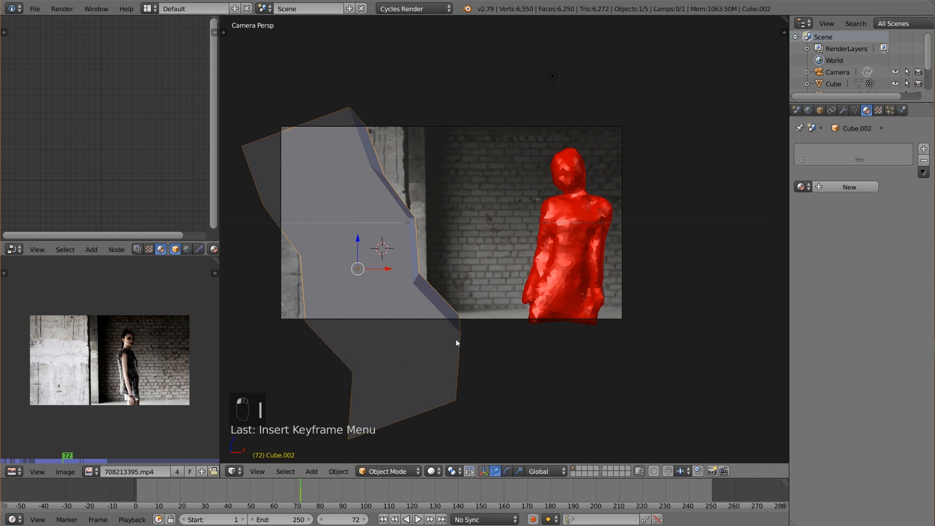
{"action": "left_click_drag", "start_coordinate": [308, 491], "coordinate": [345, 490]}
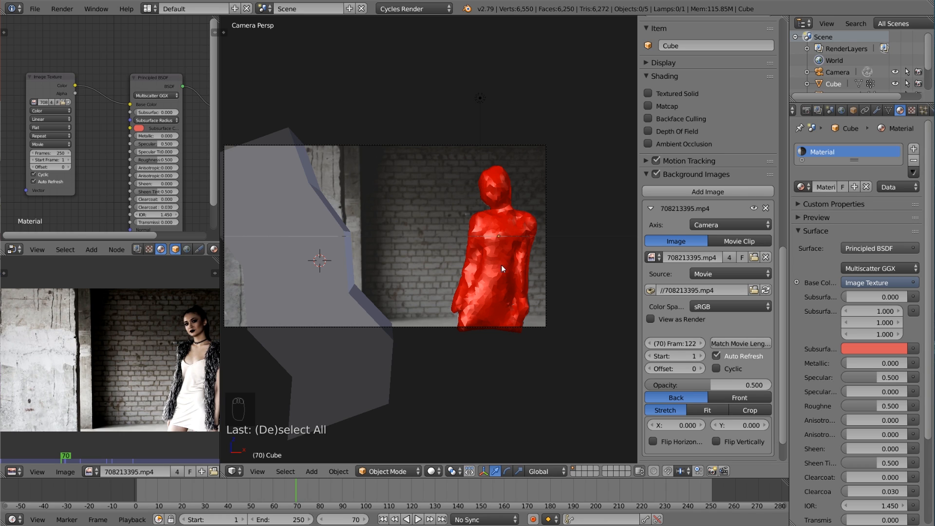
Move the Image Texture node slightly closer to the Principled BSDF and switch the viewport to Rendered shading.
{"action": "scroll", "coordinate": [498, 219], "scroll_direction": "up", "scroll_amount": 1}
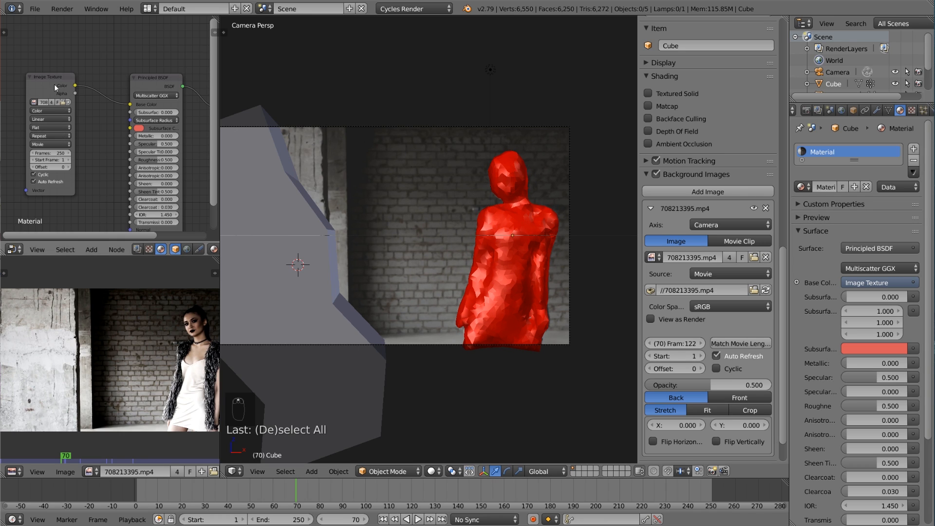
{"action": "left_click_drag", "start_coordinate": [53, 83], "coordinate": [65, 83]}
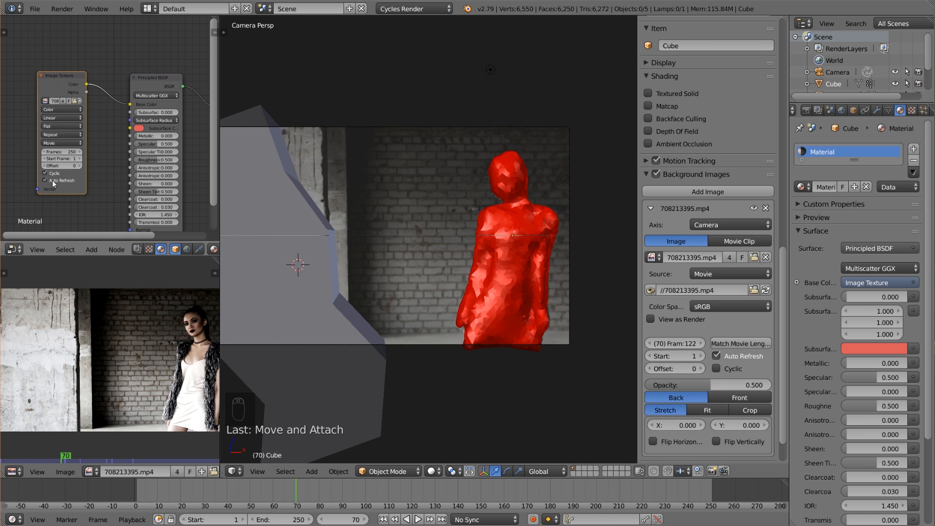
{"action": "scroll", "coordinate": [492, 276], "scroll_direction": "down", "scroll_amount": 1}
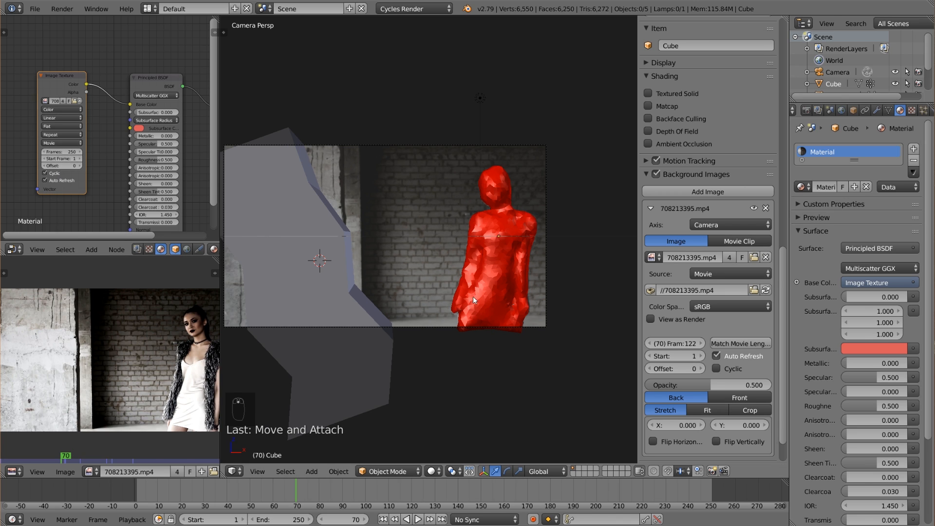
{"action": "left_click", "coordinate": [431, 471]}
{"action": "left_click", "coordinate": [460, 396]}
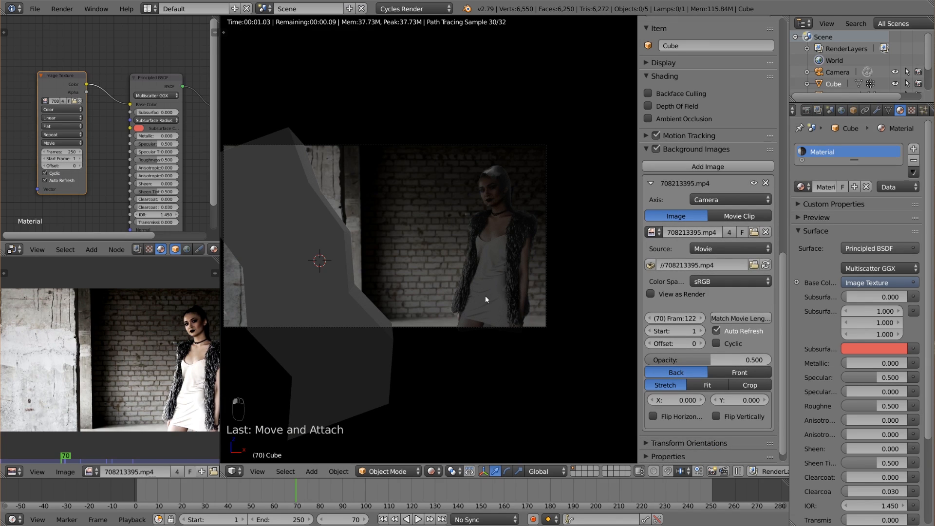
Examine the rendered footage texture on the body and the render settings, and return to Solid shading outside the camera view.
{"action": "scroll", "coordinate": [571, 158], "scroll_direction": "up", "scroll_amount": 4}
{"action": "middle_click_drag", "start_coordinate": [572, 159], "coordinate": [458, 214], "text": "shift"}
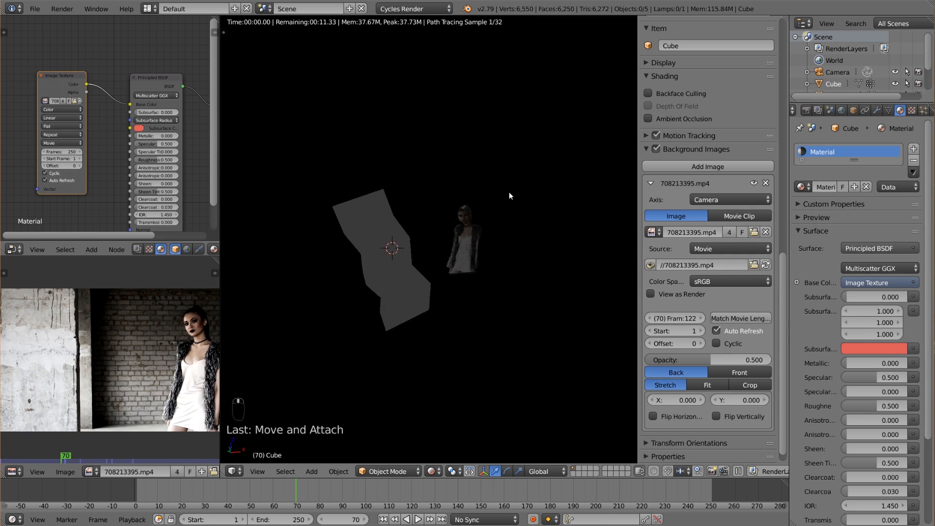
{"action": "scroll", "coordinate": [509, 192], "scroll_direction": "up", "scroll_amount": 6}
{"action": "left_click", "coordinate": [807, 111]}
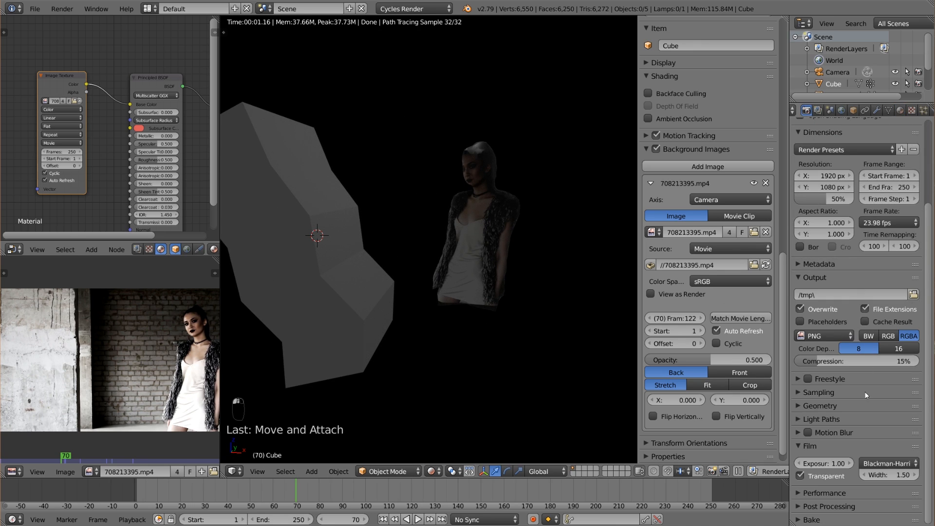
{"action": "key", "text": "KP_0"}
{"action": "key", "text": "KP_0"}
{"action": "key", "text": "shift+z"}
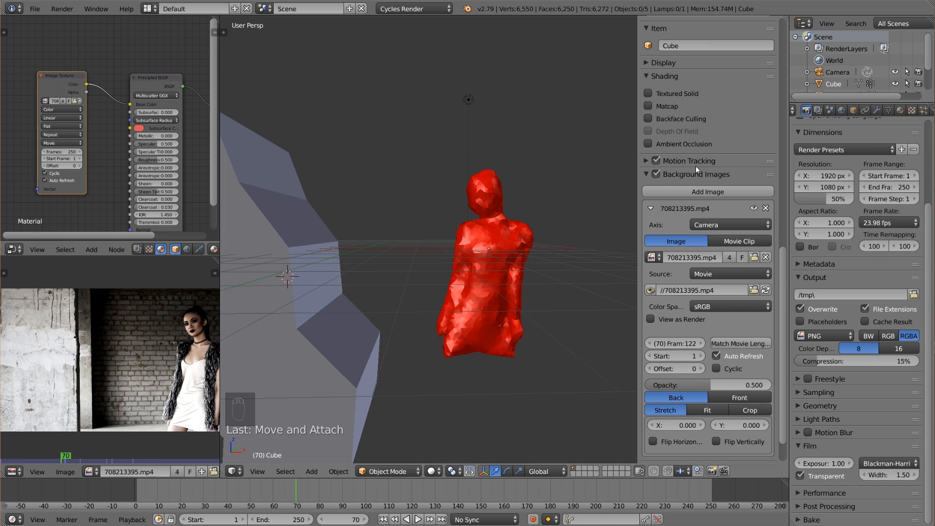
Enable nodes for the World surface and assign an Environment Texture to its color using hamburg_hbf_8k.hdr.
{"action": "left_click", "coordinate": [842, 111]}
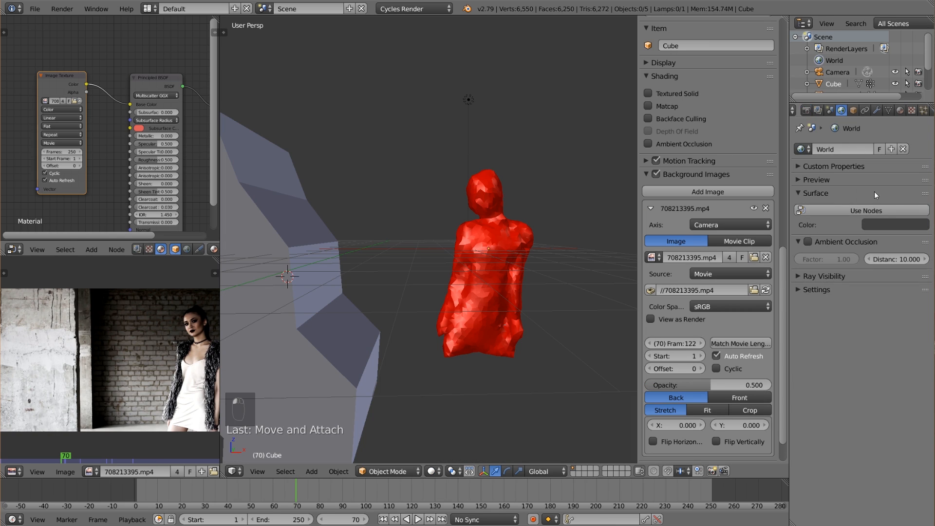
{"action": "left_click", "coordinate": [873, 209]}
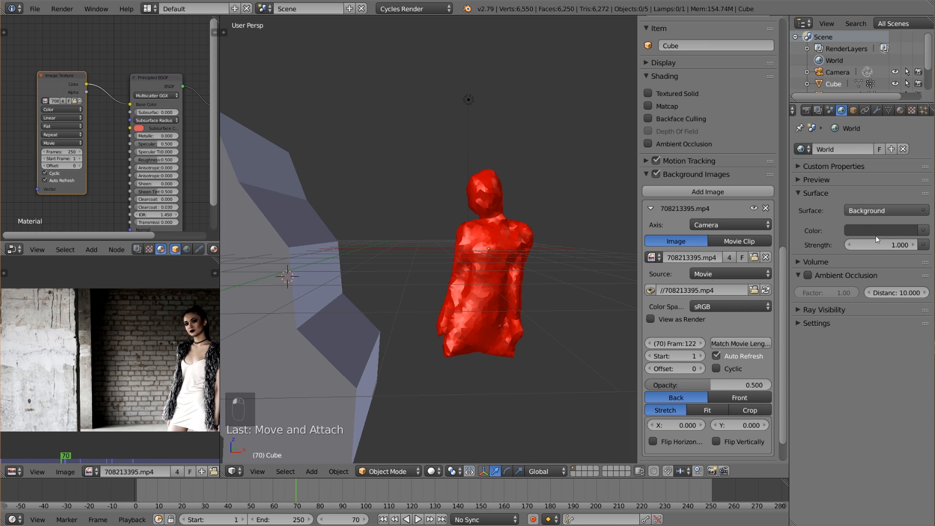
{"action": "left_click", "coordinate": [924, 231]}
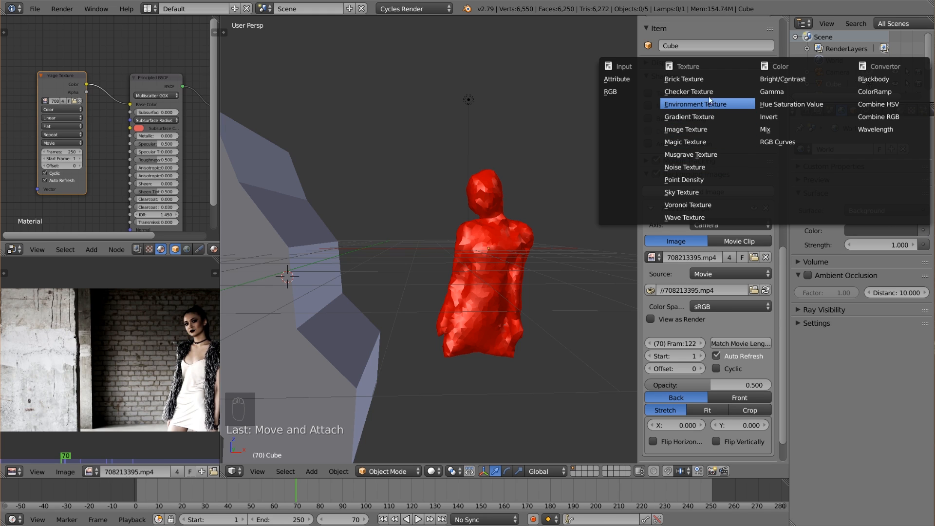
{"action": "left_click", "coordinate": [688, 103]}
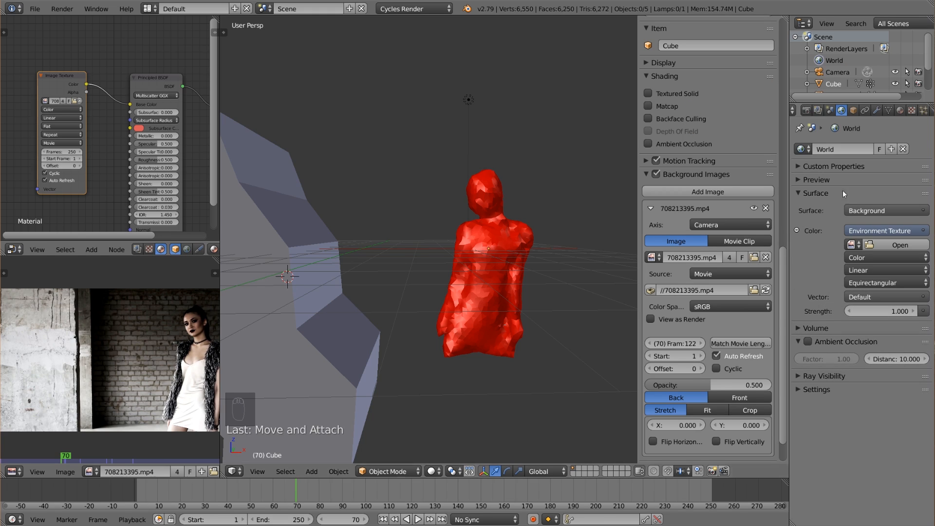
{"action": "left_click", "coordinate": [901, 245]}
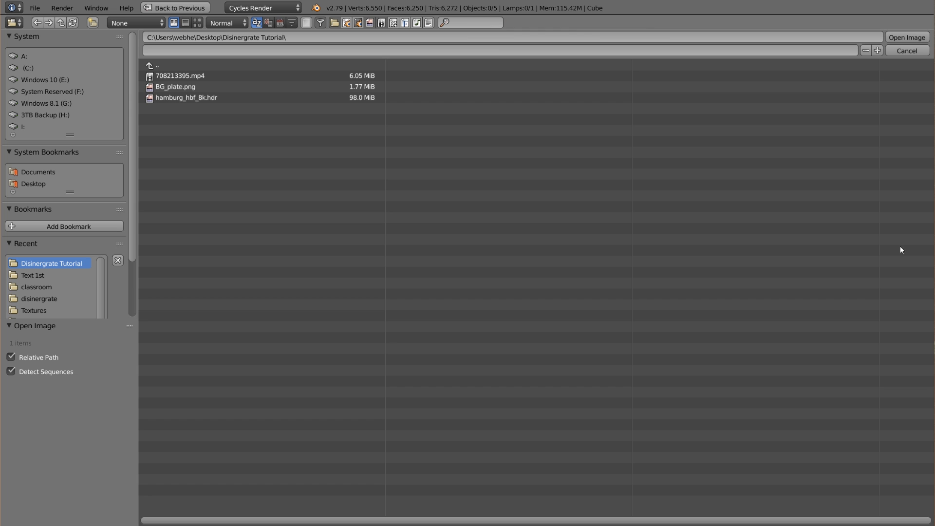
{"action": "double_click", "coordinate": [201, 97]}
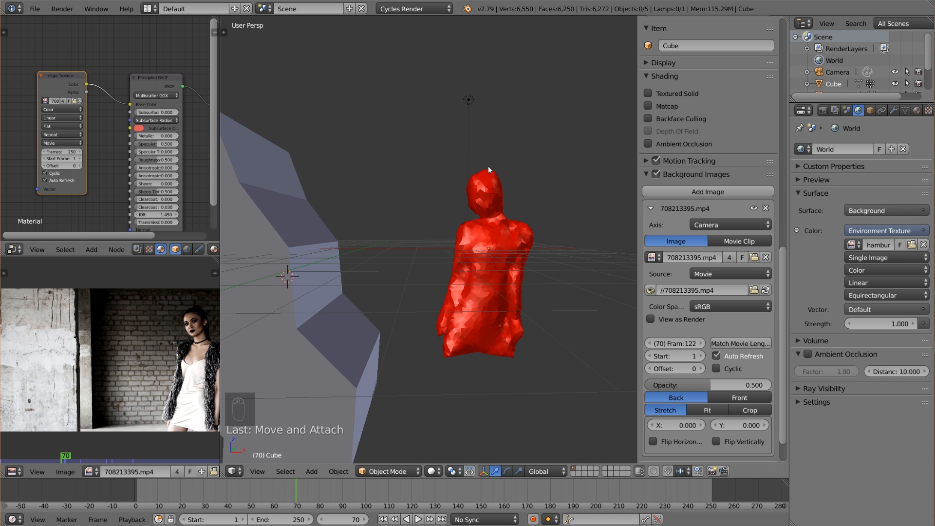
Delete the lamp above the woman's body mesh.
{"action": "right_click", "coordinate": [467, 99]}
{"action": "key", "text": "x"}
{"action": "left_click", "coordinate": [466, 97]}
Switch the viewport to Rendered shading and examine the environment lighting on the body and the bent block.
{"action": "scroll", "coordinate": [419, 189], "scroll_direction": "down", "scroll_amount": 4}
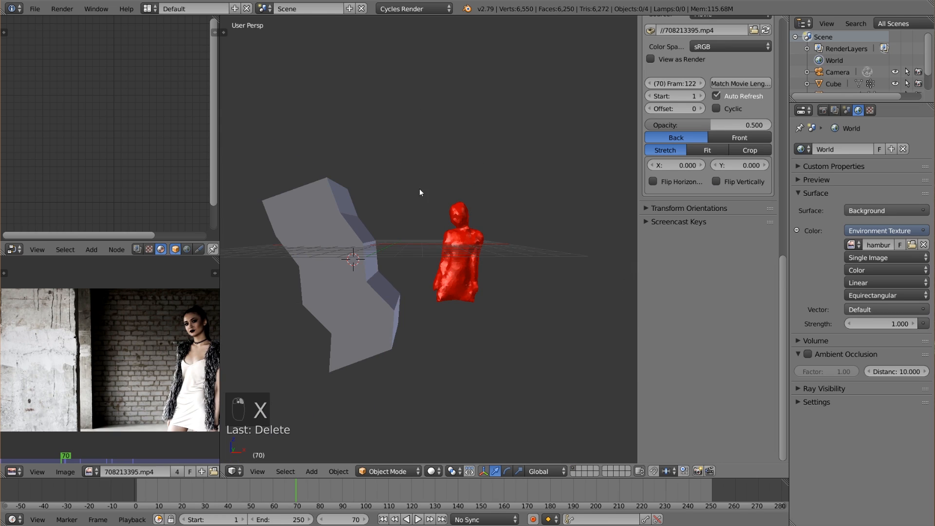
{"action": "scroll", "coordinate": [429, 243], "scroll_direction": "down", "scroll_amount": 2}
{"action": "scroll", "coordinate": [489, 393], "scroll_direction": "up", "scroll_amount": 5}
{"action": "left_click", "coordinate": [433, 472]}
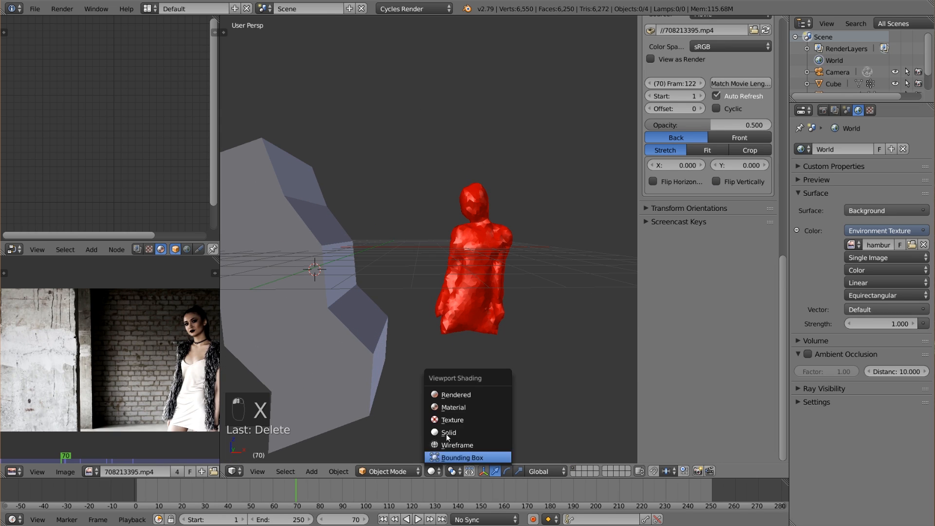
{"action": "left_click", "coordinate": [463, 394]}
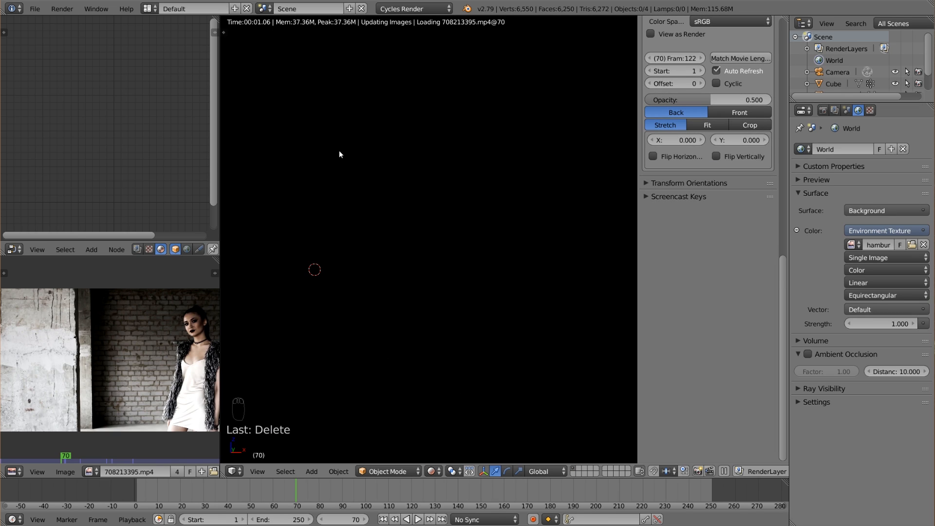
{"action": "scroll", "coordinate": [468, 228], "scroll_direction": "up", "scroll_amount": 2}
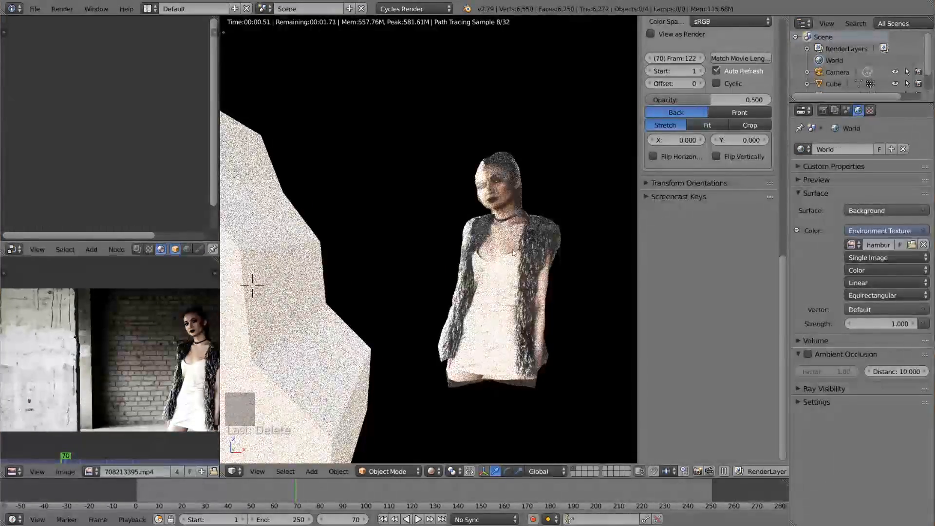
{"action": "scroll", "coordinate": [543, 256], "scroll_direction": "down", "scroll_amount": 1}
{"action": "scroll", "coordinate": [537, 254], "scroll_direction": "down", "scroll_amount": 2}
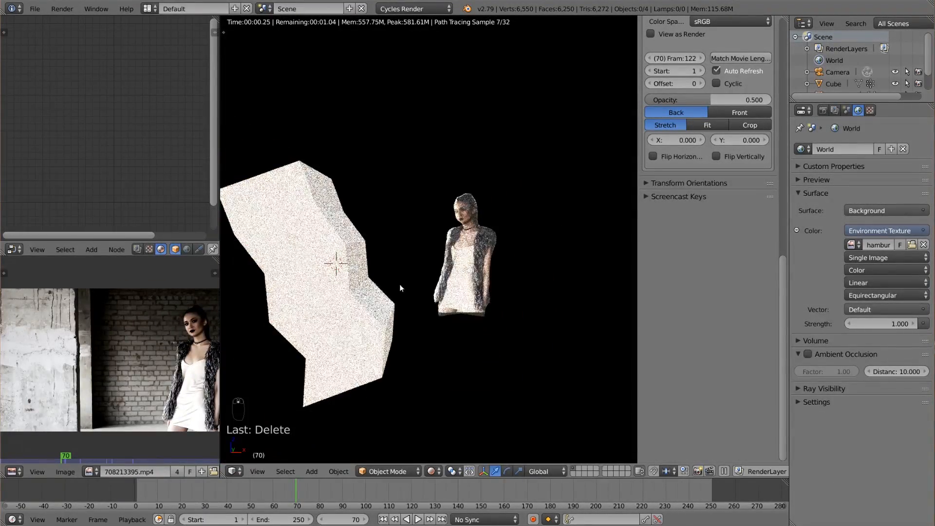
Return to Solid shading and disable rendering of the bent block (Cube.002) and Cube.001 in the enlarged Outliner.
{"action": "right_click", "coordinate": [353, 279]}
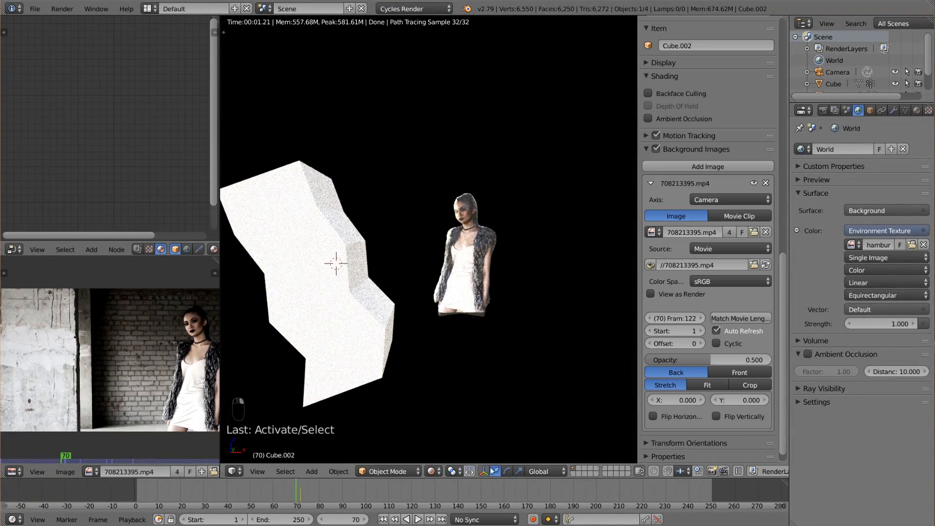
{"action": "left_click", "coordinate": [432, 472]}
{"action": "left_click", "coordinate": [446, 432]}
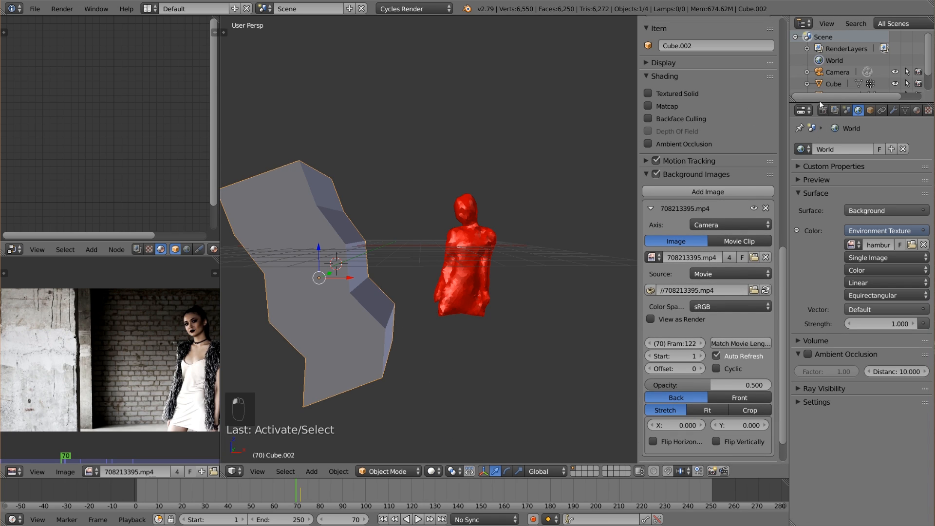
{"action": "left_click_drag", "start_coordinate": [819, 104], "coordinate": [819, 247]}
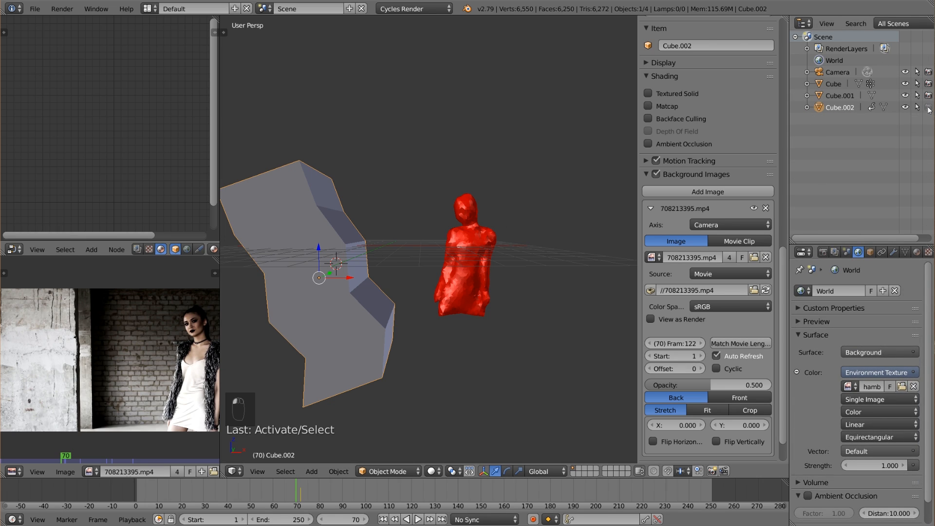
{"action": "right_click", "coordinate": [462, 263]}
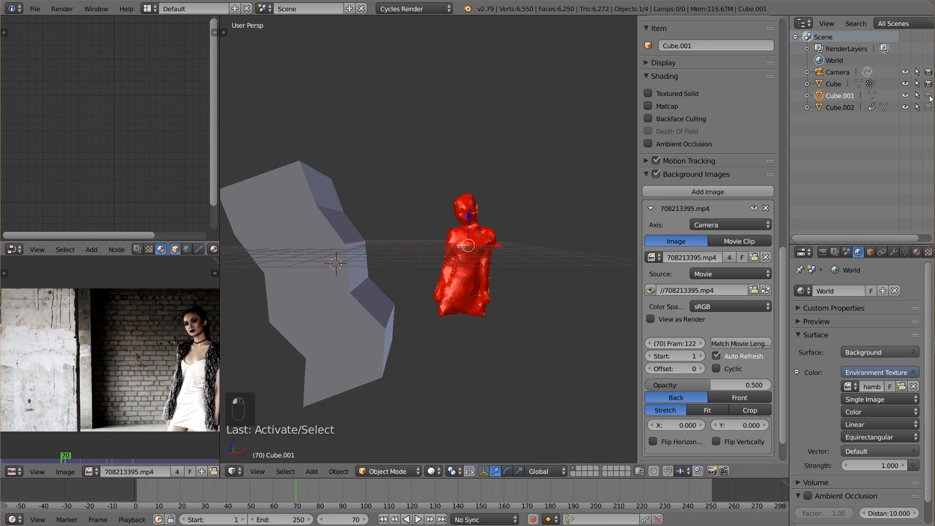
Set the bent block's maximum draw type to Wire.
{"action": "right_click", "coordinate": [387, 296]}
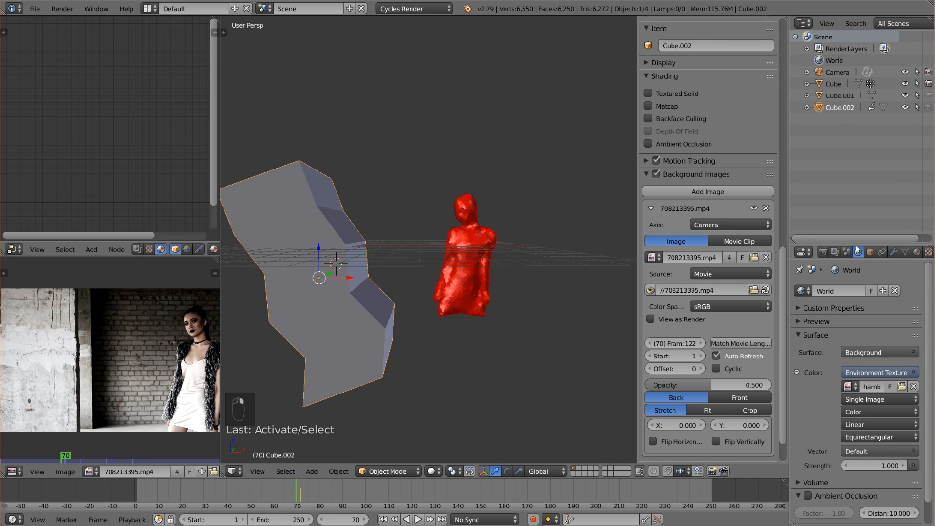
{"action": "scroll", "coordinate": [857, 267], "scroll_direction": "down", "scroll_amount": 2}
{"action": "left_click", "coordinate": [871, 252]}
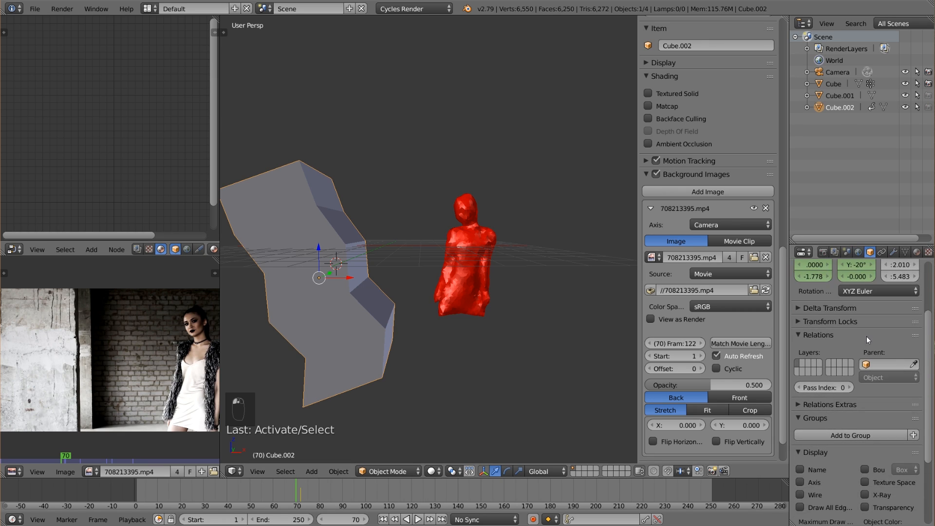
{"action": "scroll", "coordinate": [847, 436], "scroll_direction": "down", "scroll_amount": 3}
{"action": "left_click", "coordinate": [828, 428]}
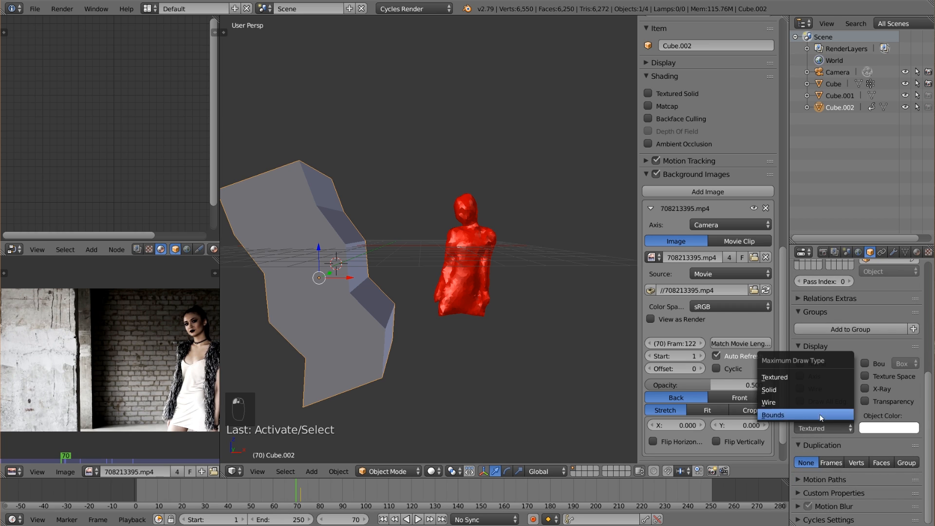
{"action": "left_click", "coordinate": [791, 407]}
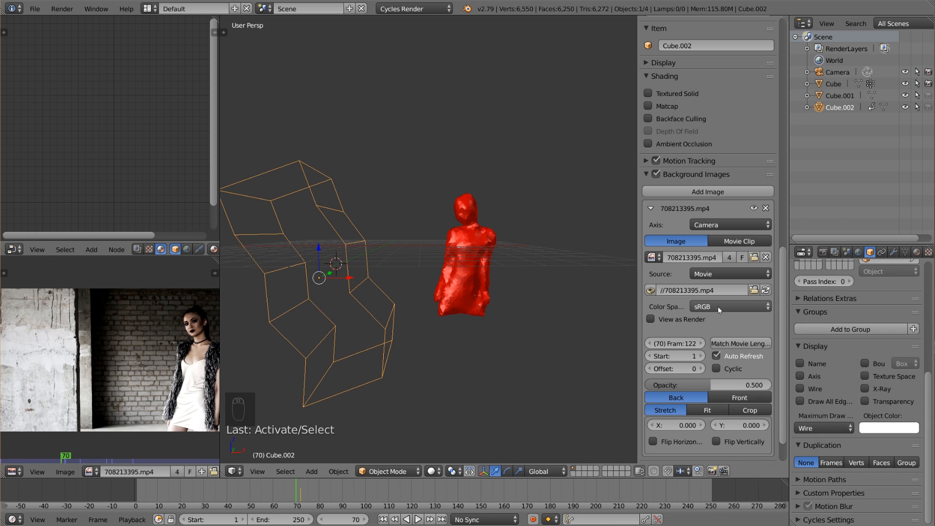
Hide the 3D view's properties sidebar and switch the viewport to Rendered shading with the render settings open.
{"action": "key", "text": "n"}
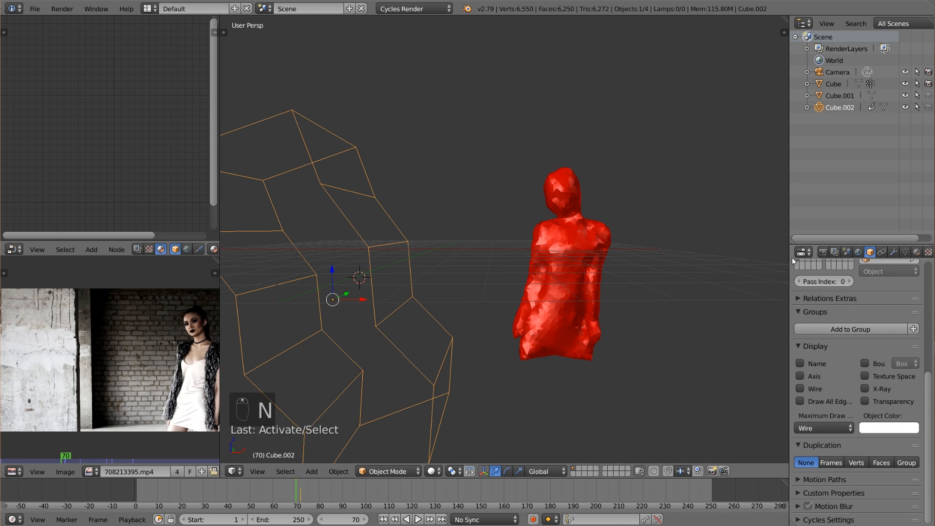
{"action": "left_click", "coordinate": [822, 253]}
{"action": "left_click", "coordinate": [432, 471]}
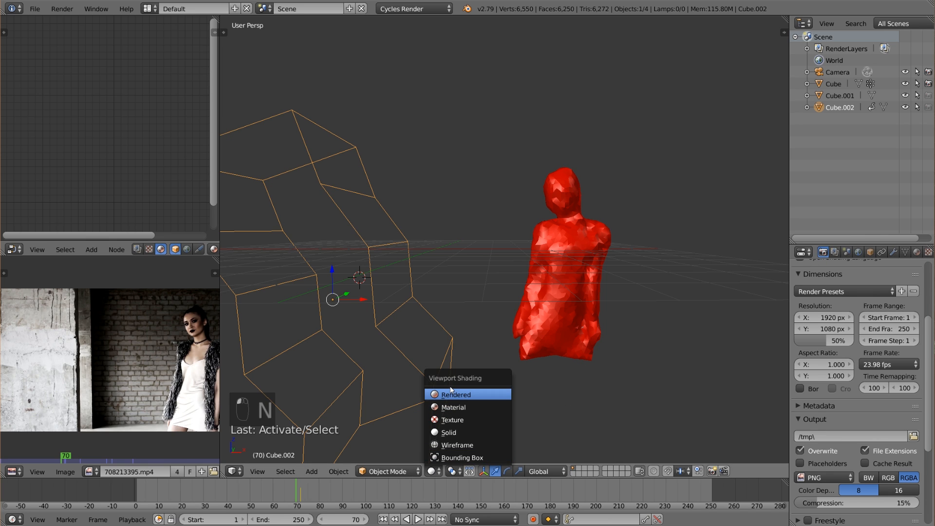
{"action": "left_click", "coordinate": [449, 389]}
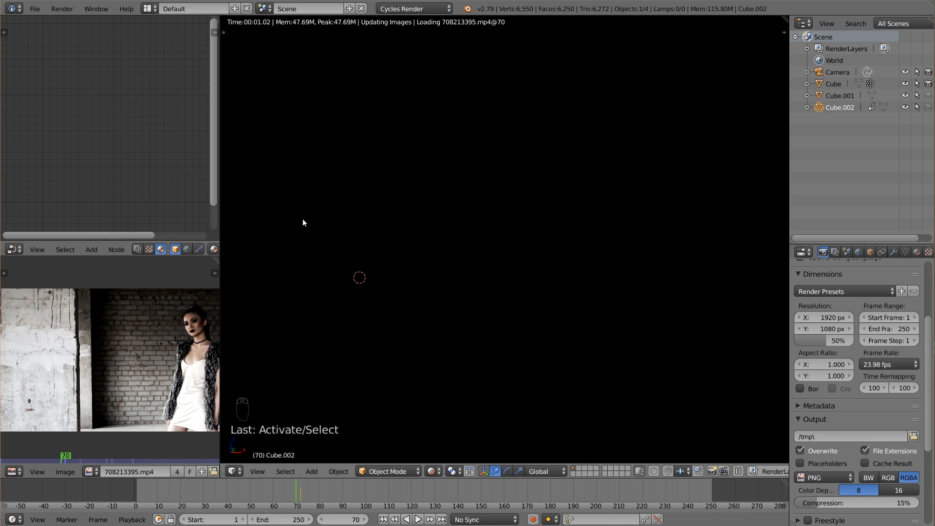
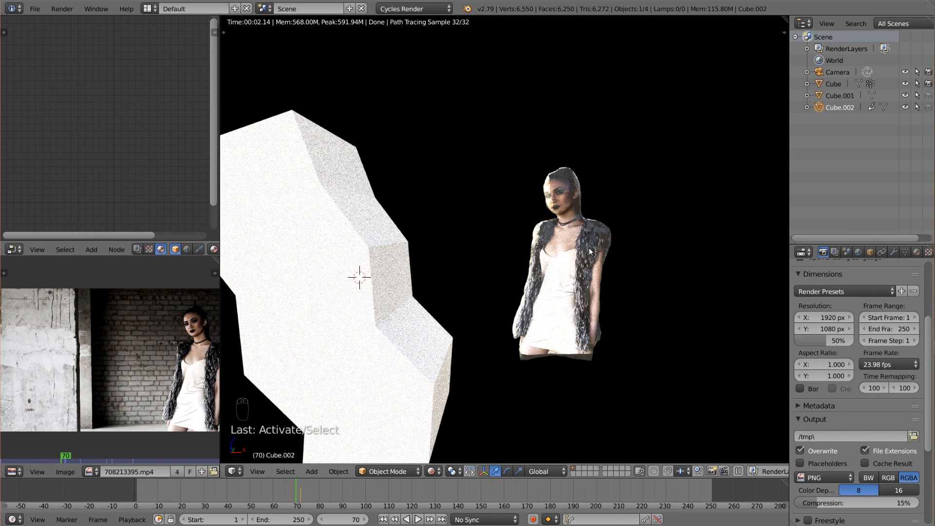
Lower the strength of the world's environment texture lighting to 0.4.
{"action": "left_click", "coordinate": [859, 252]}
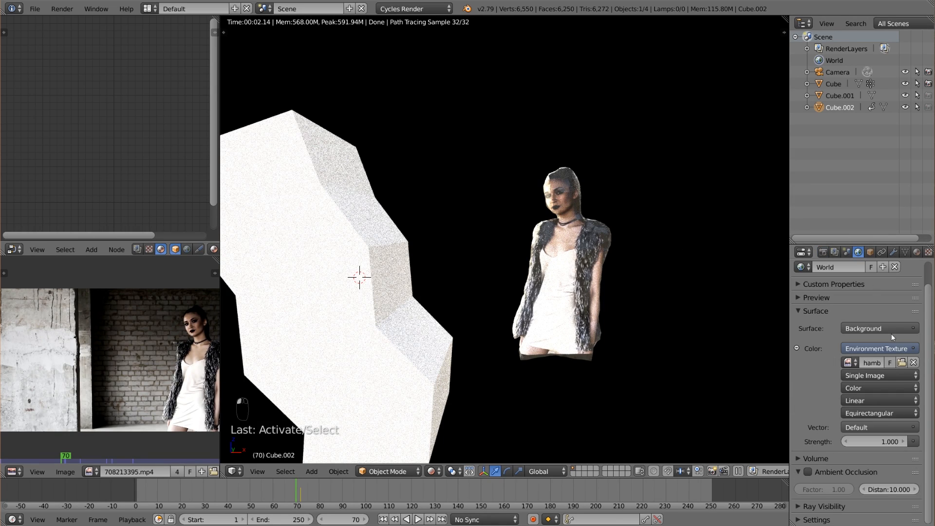
{"action": "left_click", "coordinate": [847, 443]}
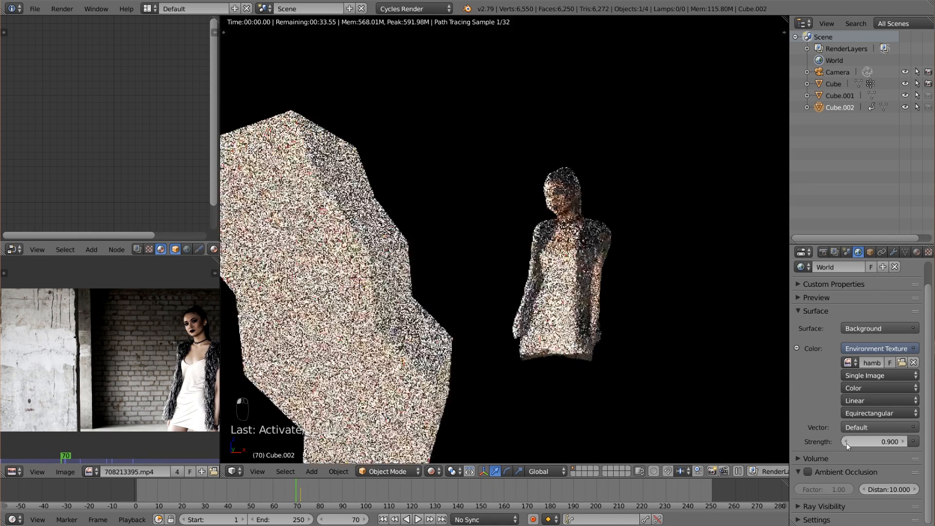
{"action": "left_click", "coordinate": [846, 443]}
{"action": "left_click", "coordinate": [846, 444]}
{"action": "left_click", "coordinate": [847, 443]}
{"action": "left_click", "coordinate": [847, 443]}
{"action": "left_click", "coordinate": [847, 443]}
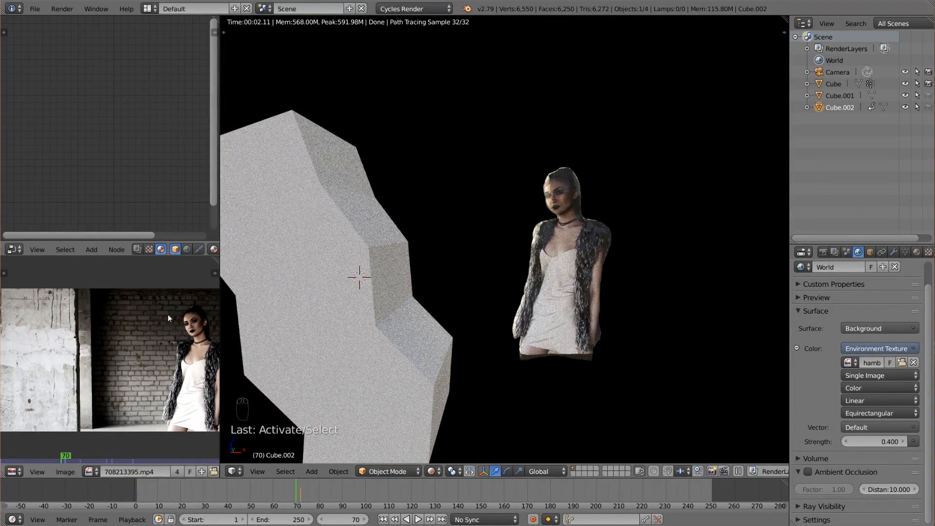
Link the footage Image Texture's colour to the body shader's Subsurface Color and set its Subsurface amount to 0.329.
{"action": "right_click", "coordinate": [415, 292]}
{"action": "middle_click_drag", "start_coordinate": [163, 112], "coordinate": [142, 89]}
{"action": "scroll", "coordinate": [142, 92], "scroll_direction": "up", "scroll_amount": 1}
{"action": "left_click_drag", "start_coordinate": [142, 121], "coordinate": [125, 122]}
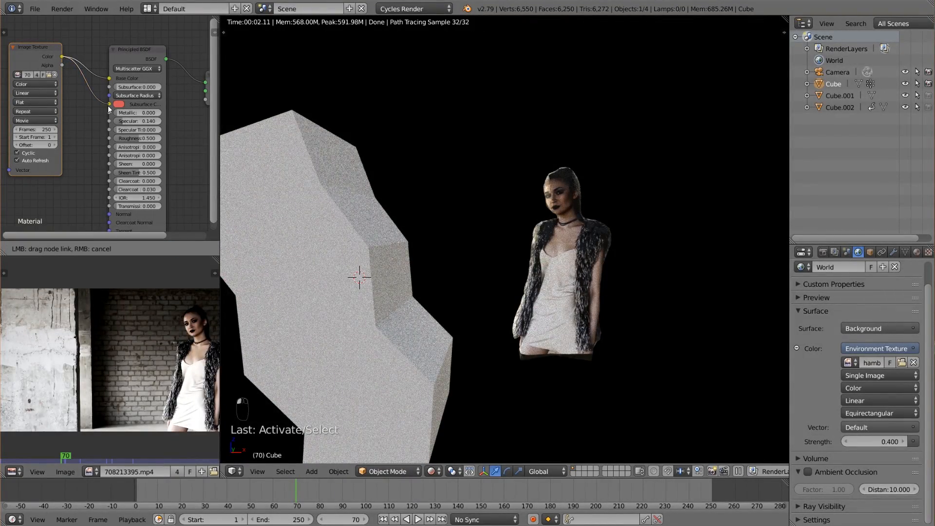
{"action": "left_click_drag", "start_coordinate": [109, 108], "coordinate": [135, 88]}
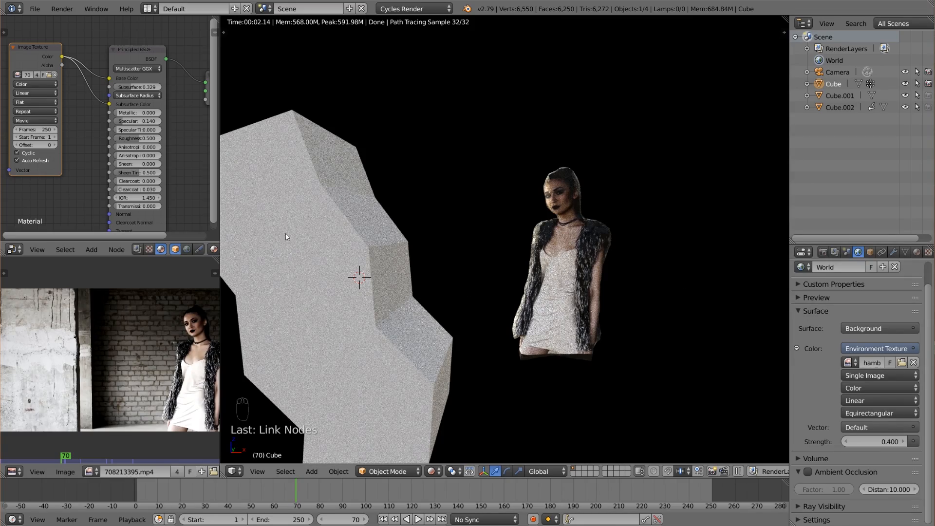
{"action": "middle_click_drag", "start_coordinate": [181, 213], "coordinate": [167, 206]}
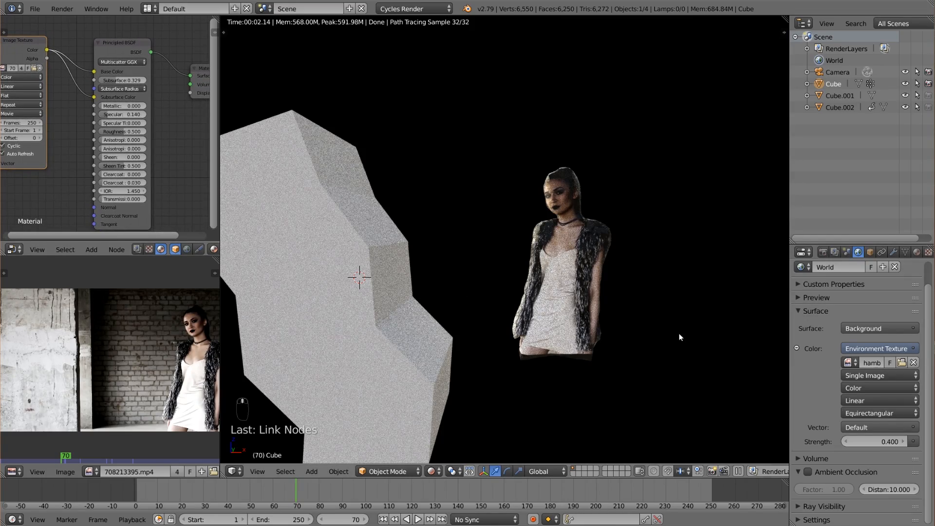
Return the viewport to Solid shading and look through the camera with the body selected.
{"action": "middle_click_drag", "start_coordinate": [680, 338], "coordinate": [589, 338]}
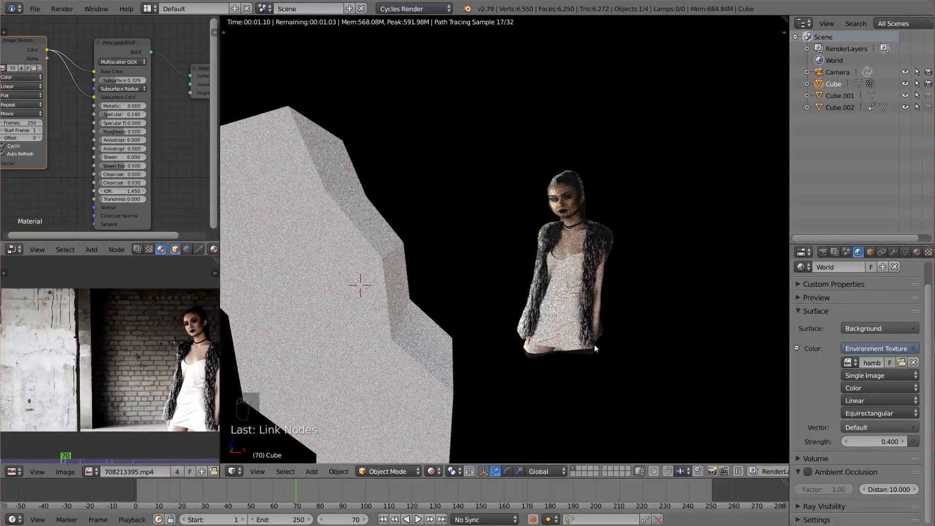
{"action": "left_click", "coordinate": [436, 473]}
{"action": "left_click", "coordinate": [455, 437]}
{"action": "right_click", "coordinate": [597, 300]}
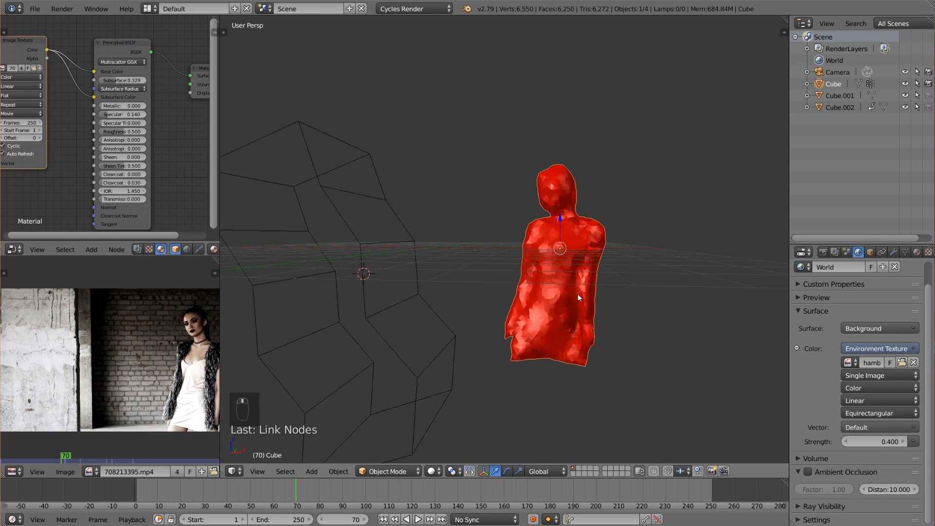
{"action": "key", "text": "KP_0"}
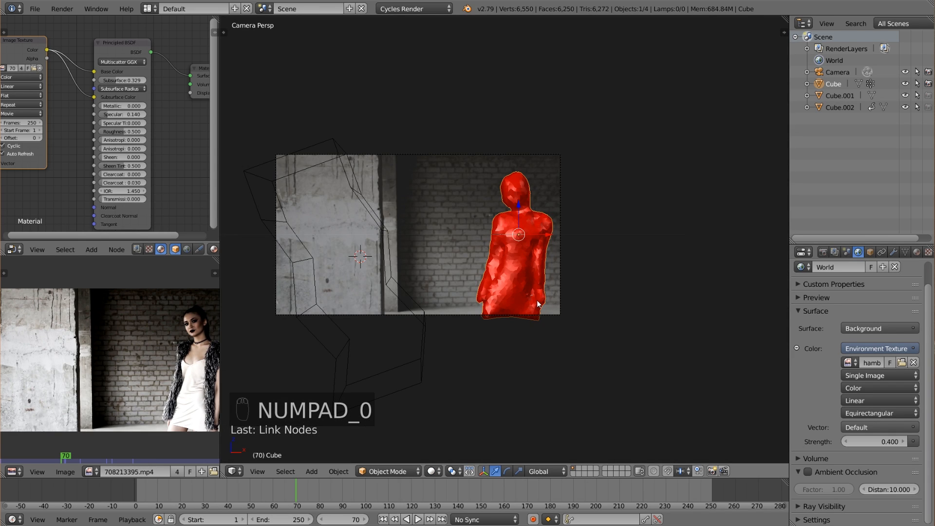
Remove the node editor and image editor areas so that the 3D view takes over their space.
{"action": "scroll", "coordinate": [137, 159], "scroll_direction": "down", "scroll_amount": 2}
{"action": "middle_click_drag", "start_coordinate": [137, 160], "coordinate": [90, 153]}
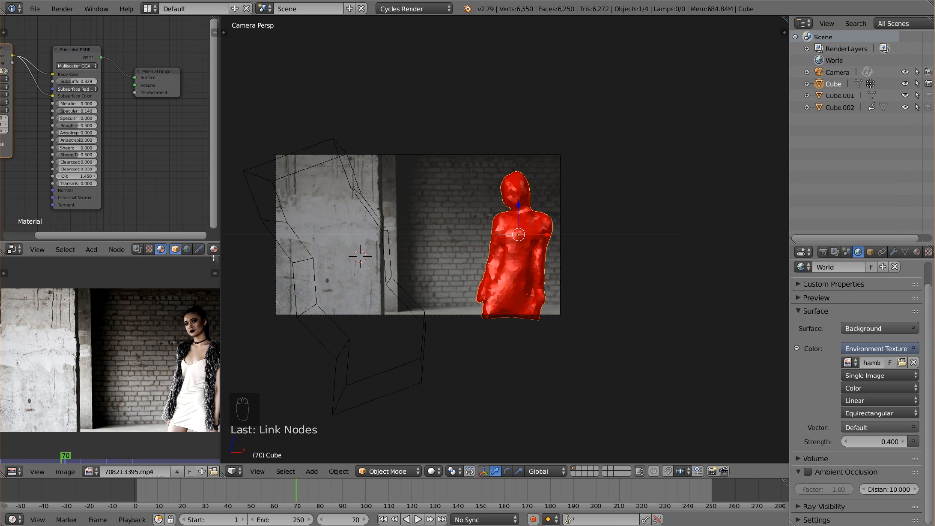
{"action": "left_click_drag", "start_coordinate": [217, 257], "coordinate": [198, 172]}
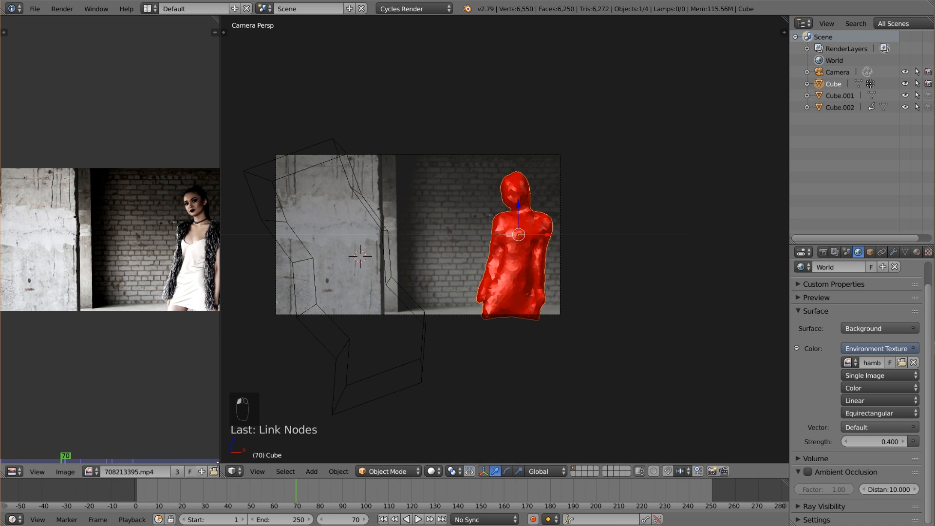
{"action": "left_click_drag", "start_coordinate": [220, 473], "coordinate": [146, 470]}
Advance the animation to frame 120, and move and rotate the bent block so that it surrounds the body.
{"action": "right_click", "coordinate": [273, 387]}
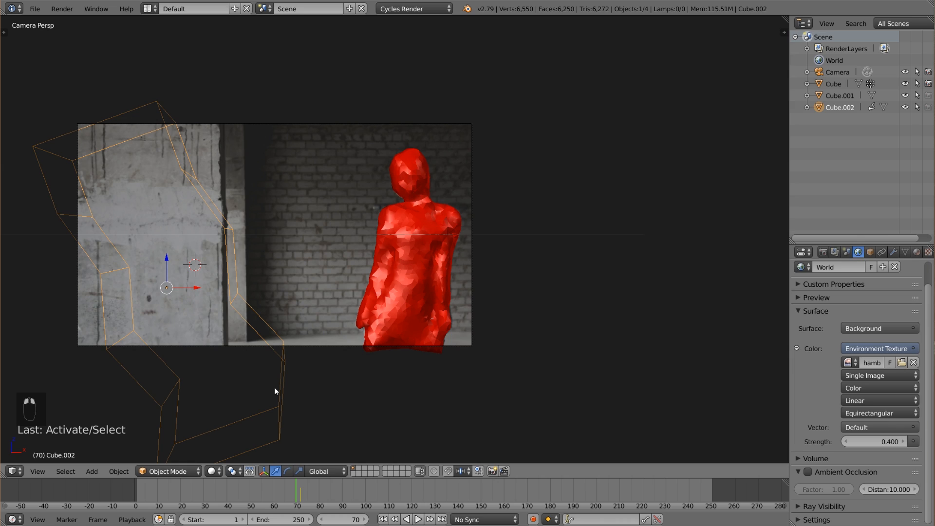
{"action": "key", "text": "alt+a"}
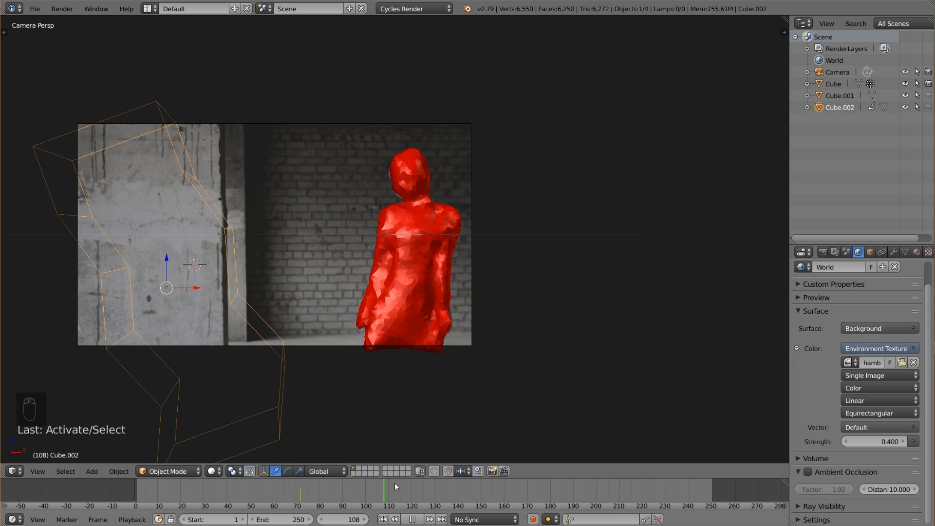
{"action": "key", "text": "alt+a"}
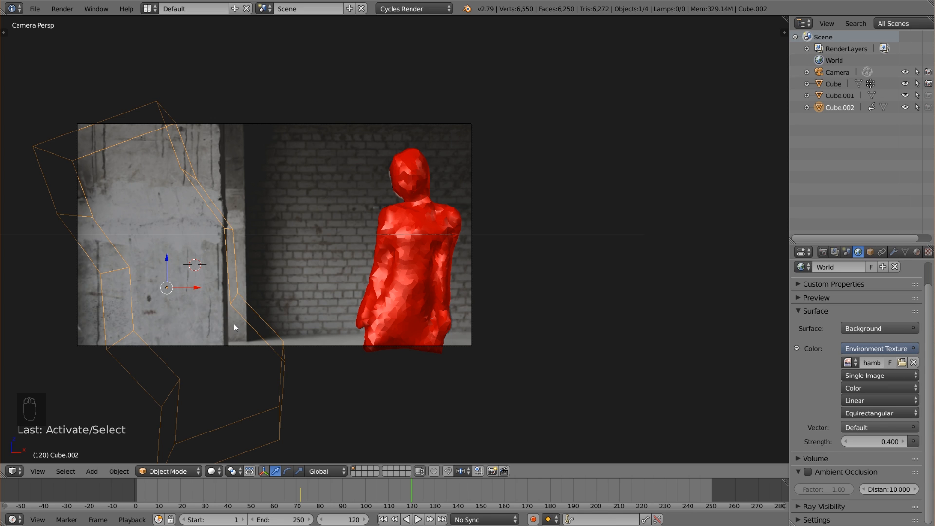
{"action": "key", "text": "g"}
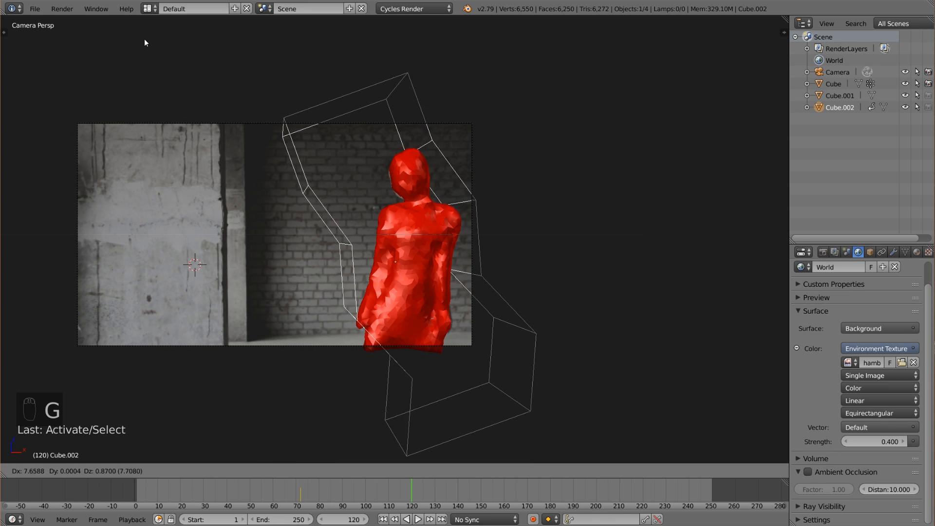
{"action": "left_click", "coordinate": [312, 244]}
{"action": "key", "text": "r"}
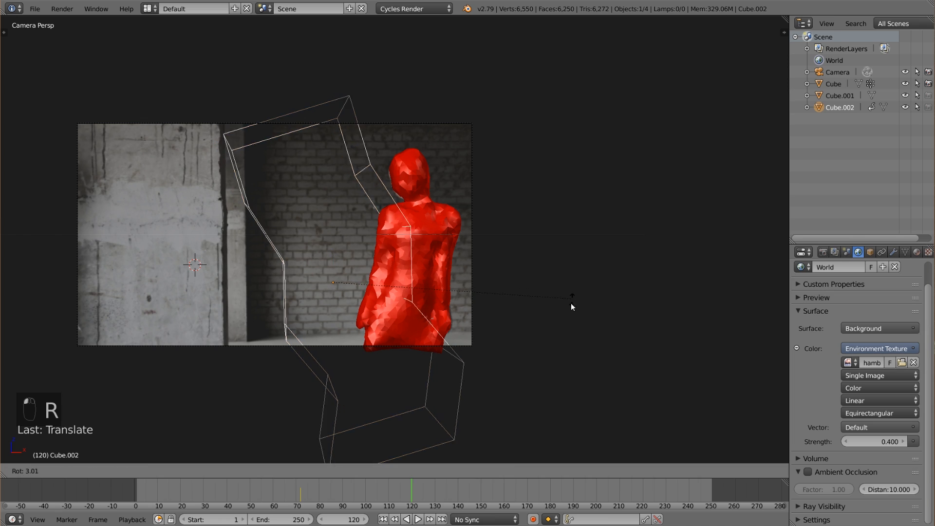
{"action": "left_click", "coordinate": [522, 350]}
{"action": "key", "text": "g"}
{"action": "left_click", "coordinate": [753, 331]}
{"action": "key", "text": "r"}
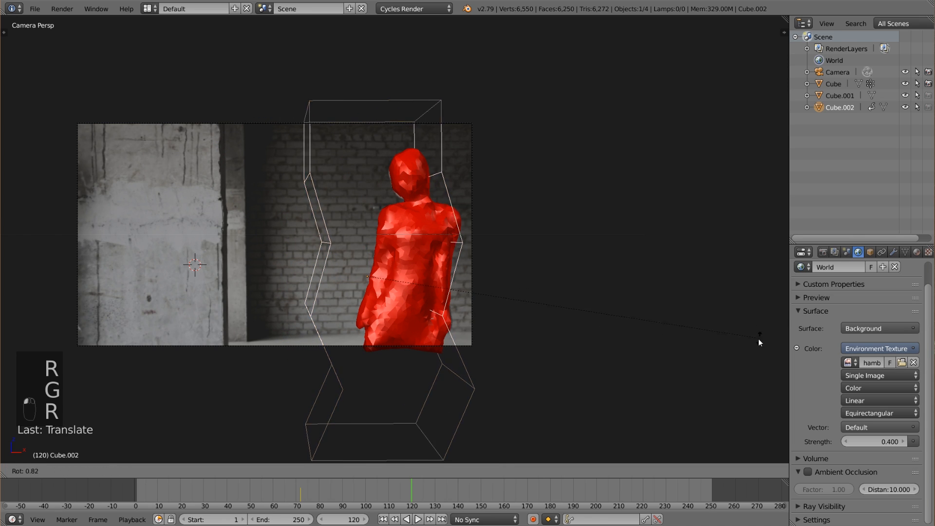
{"action": "left_click", "coordinate": [738, 363]}
{"action": "key", "text": "g"}
{"action": "left_click", "coordinate": [627, 342]}
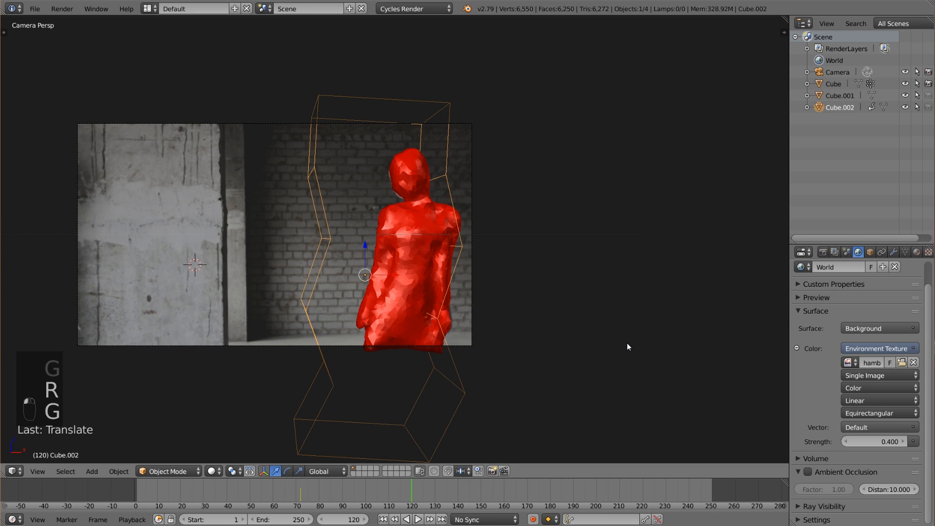
Insert a keyframe for the bent block at frame 120 and scrub back through its motion.
{"action": "key", "text": "i"}
{"action": "left_click", "coordinate": [627, 343]}
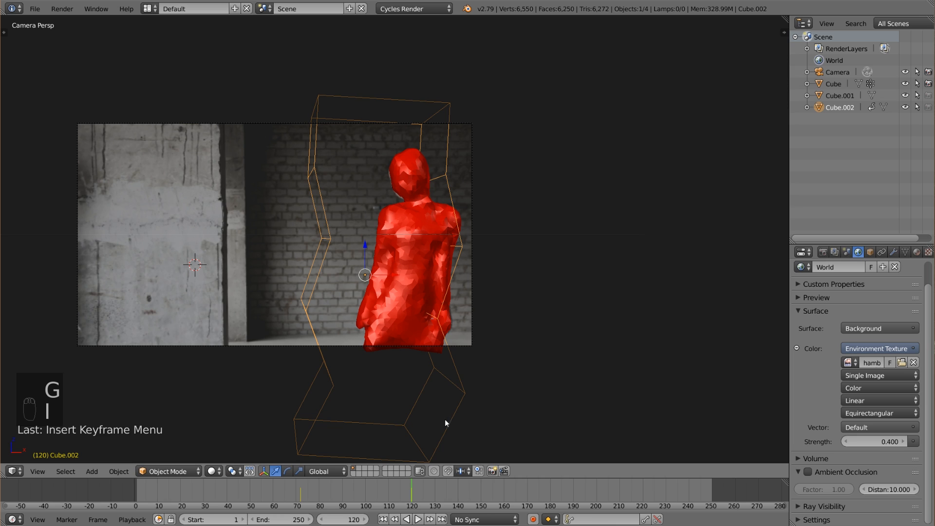
{"action": "left_click_drag", "start_coordinate": [360, 492], "coordinate": [330, 490]}
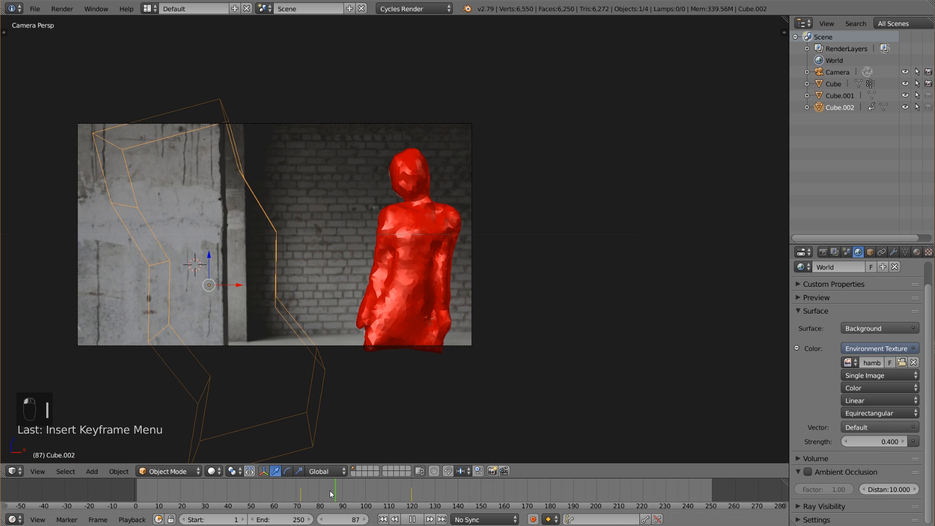
Assign all of the body mesh's vertices to the vertex group "Group" with a weight of 1.
{"action": "right_click", "coordinate": [396, 287]}
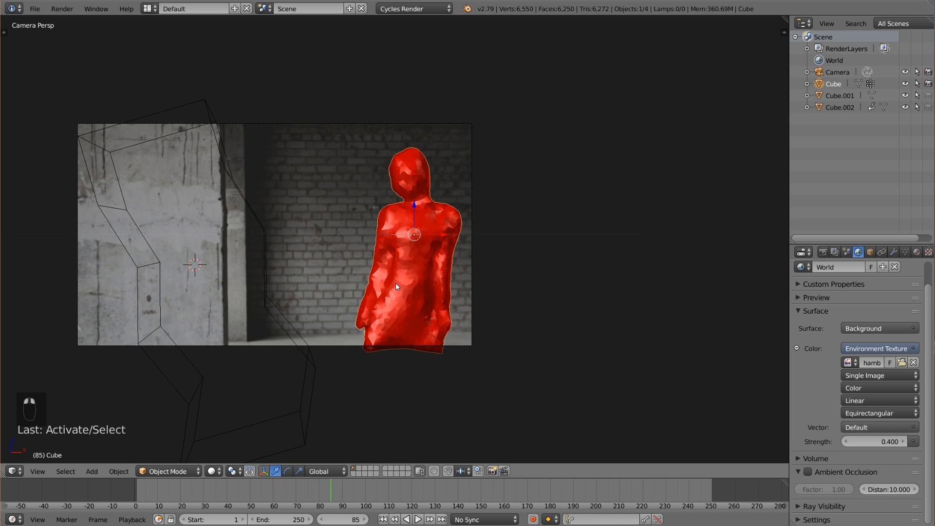
{"action": "left_click", "coordinate": [906, 252]}
{"action": "key", "text": "Tab"}
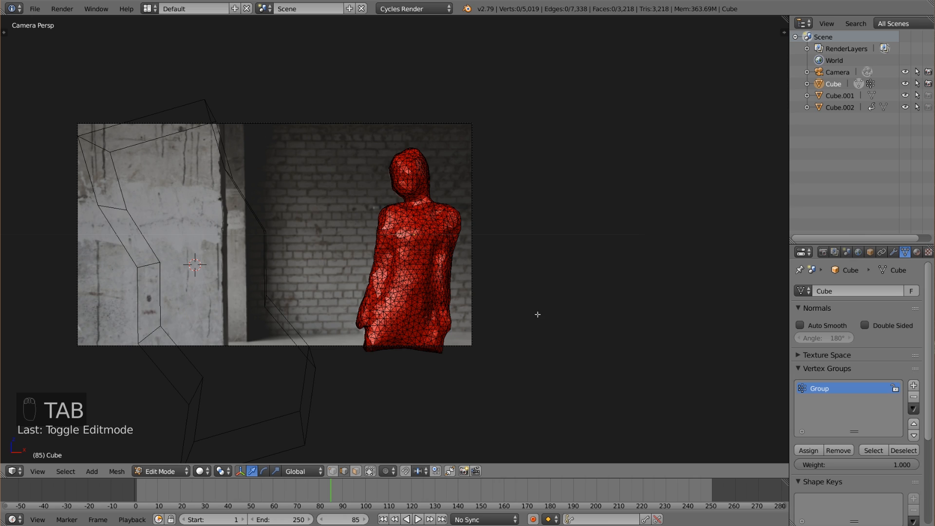
{"action": "key", "text": "a"}
{"action": "left_click", "coordinate": [808, 450]}
{"action": "key", "text": "a"}
{"action": "key", "text": "Tab"}
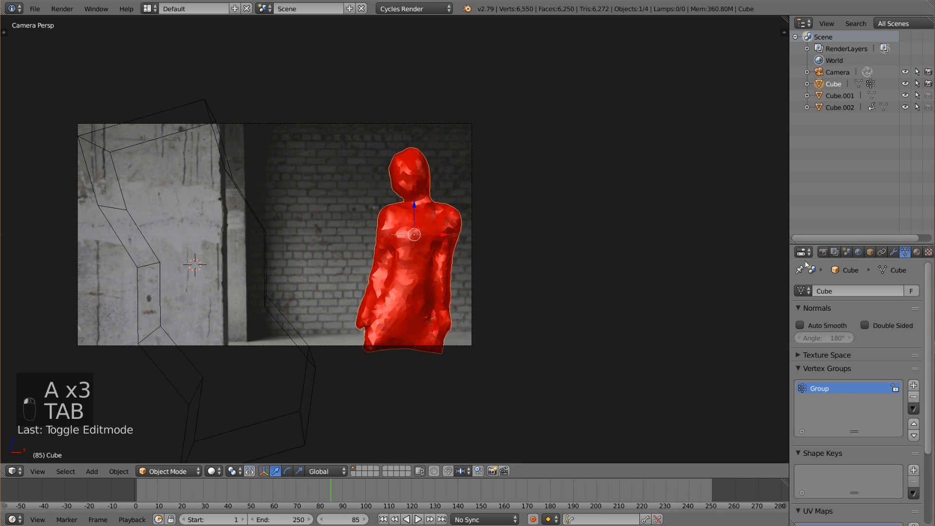
Add a Vertex Weight Proximity modifier to the body, using vertex group "Group" and target object Cube.002.
{"action": "left_click", "coordinate": [894, 252]}
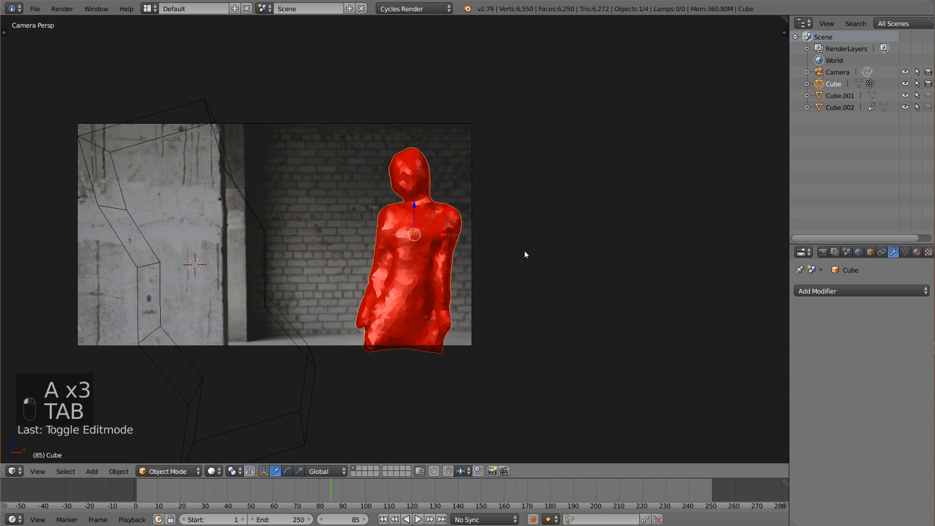
{"action": "left_click", "coordinate": [831, 291]}
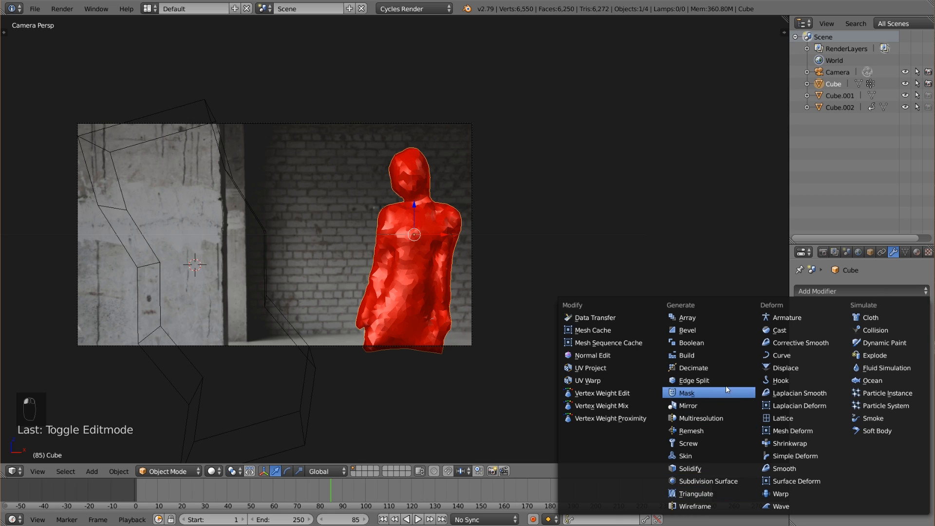
{"action": "left_click", "coordinate": [624, 416]}
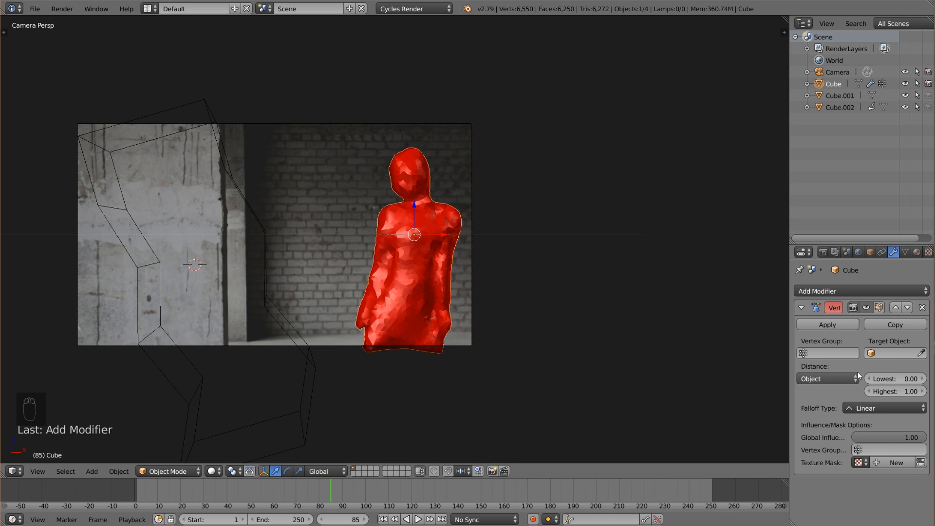
{"action": "left_click", "coordinate": [828, 353]}
{"action": "left_click", "coordinate": [819, 370]}
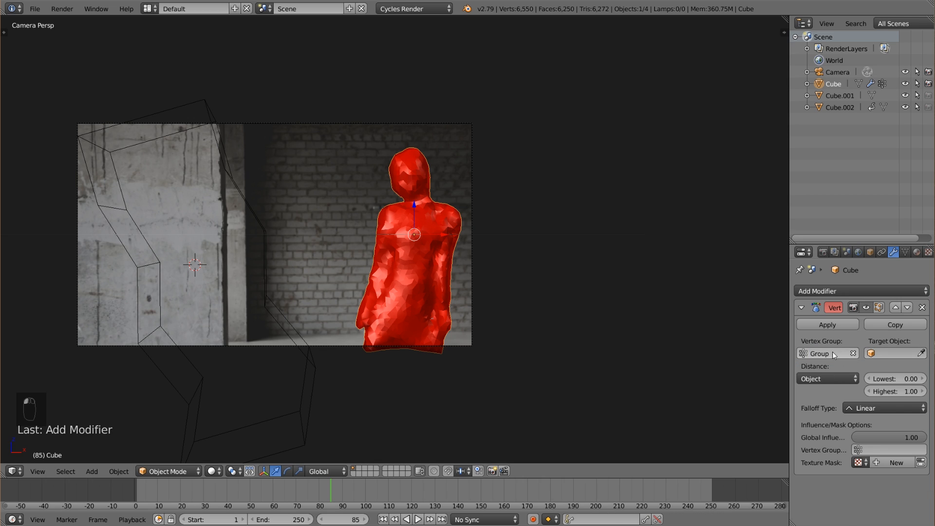
{"action": "left_click", "coordinate": [906, 353]}
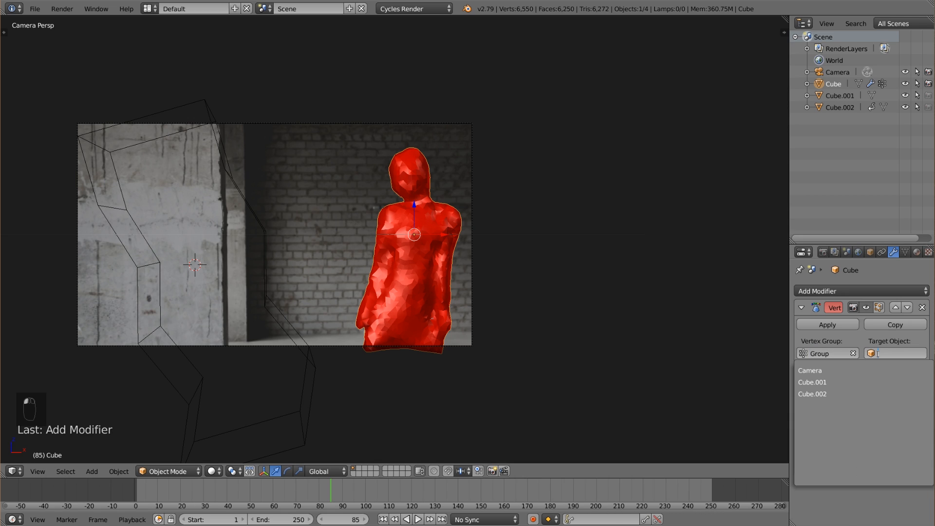
{"action": "left_click", "coordinate": [848, 385]}
Check the bent block's object name and modifiers, and play back its motion with the body reselected.
{"action": "right_click", "coordinate": [271, 278]}
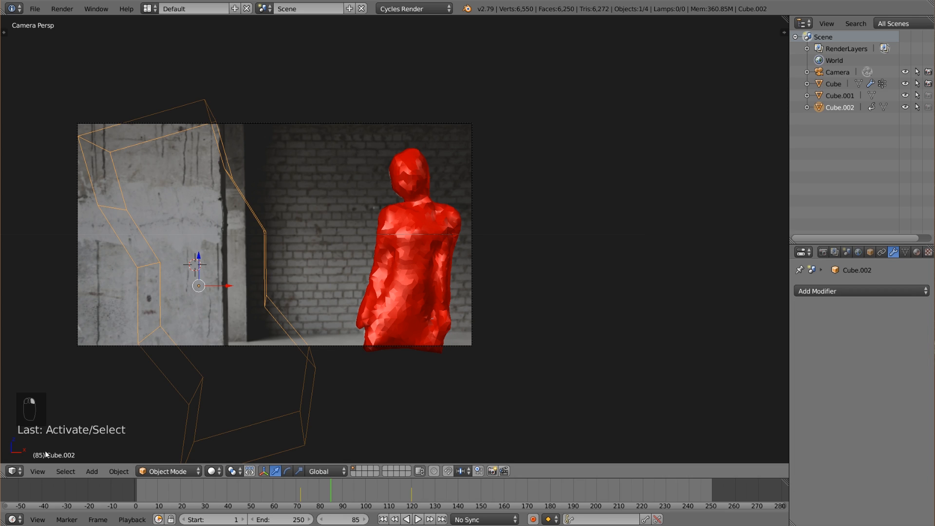
{"action": "left_click", "coordinate": [905, 252]}
{"action": "left_click", "coordinate": [893, 251]}
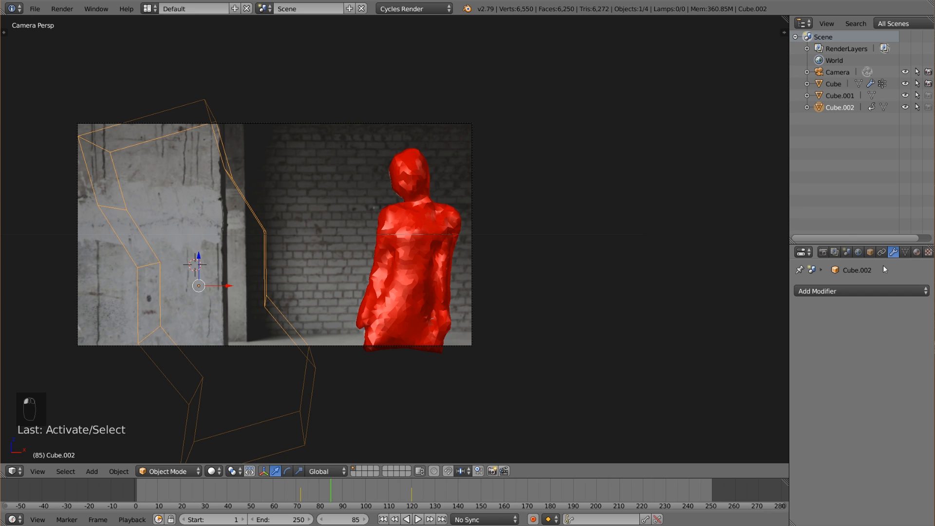
{"action": "right_click", "coordinate": [396, 236]}
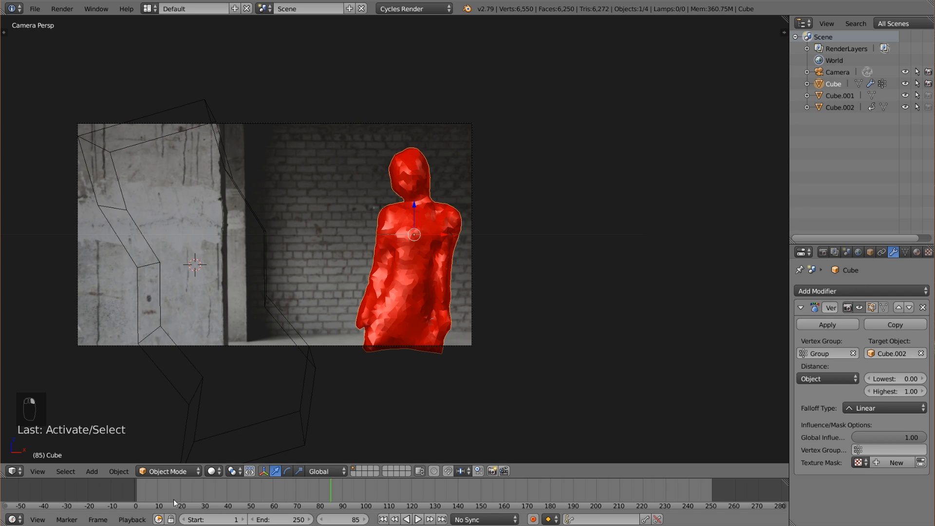
{"action": "key", "text": "alt+a"}
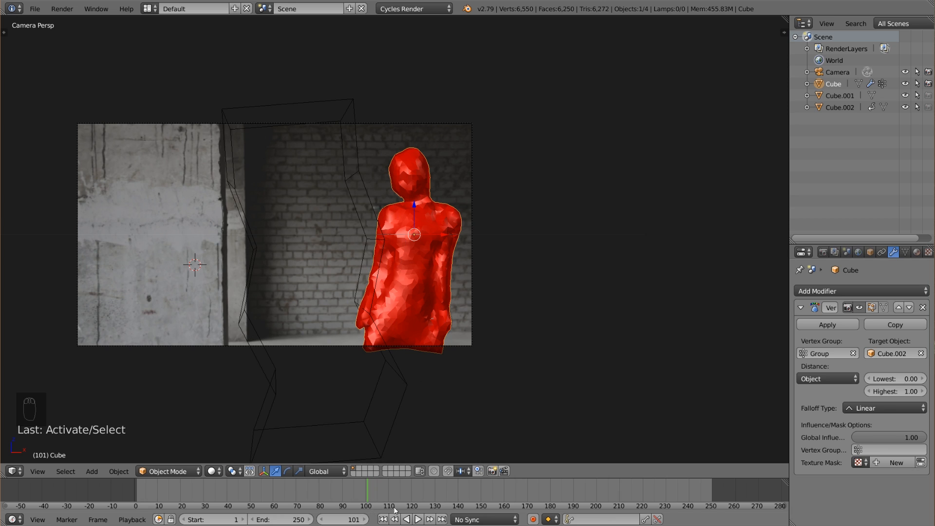
{"action": "key", "text": "Escape"}
Set the proximity modifier's distance mode to Geometry measured to faces, with a Smooth falloff.
{"action": "left_click", "coordinate": [825, 380]}
{"action": "left_click", "coordinate": [831, 355]}
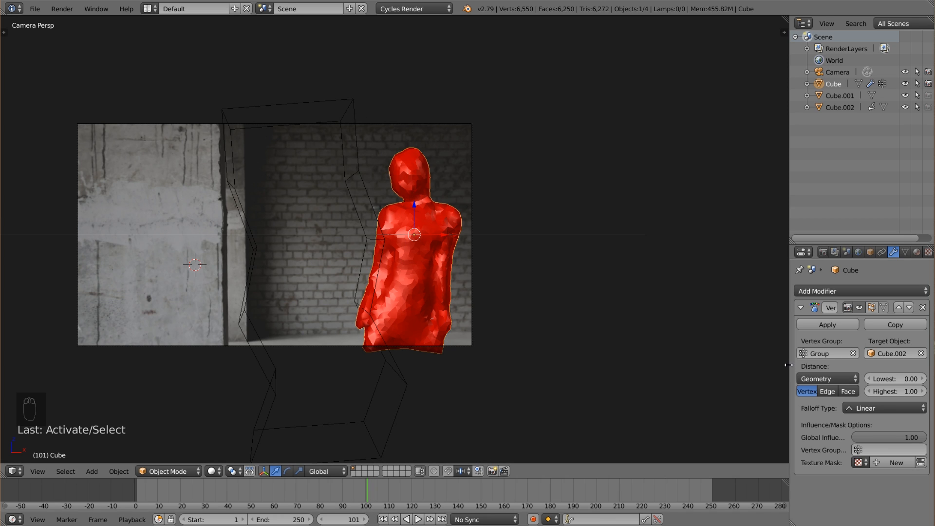
{"action": "left_click_drag", "start_coordinate": [790, 364], "coordinate": [748, 365]}
{"action": "left_click", "coordinate": [833, 392]}
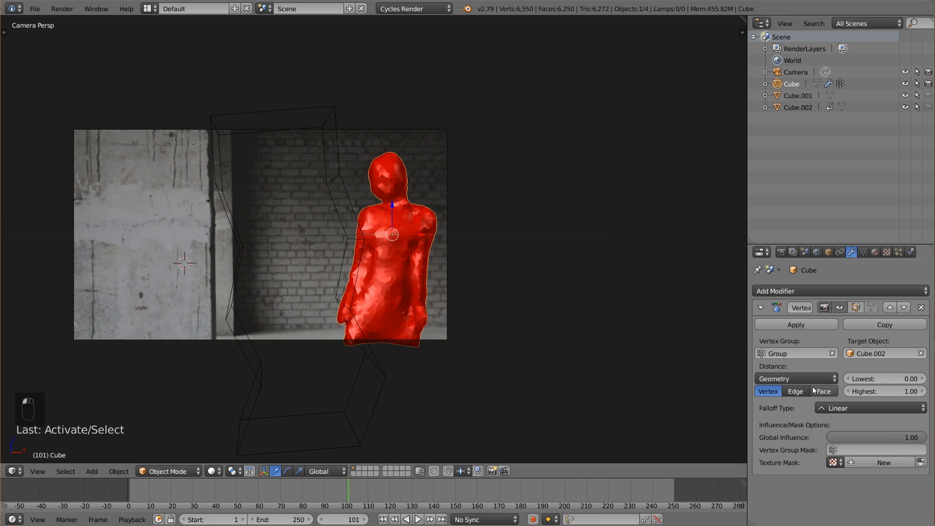
{"action": "left_click", "coordinate": [840, 413]}
{"action": "left_click", "coordinate": [850, 373]}
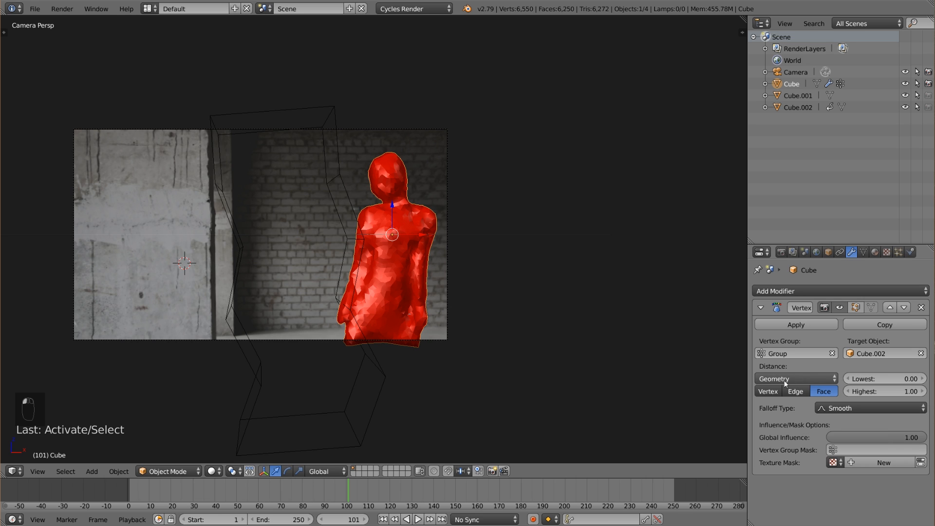
Open the viewport color in the settings of the body's material for editing.
{"action": "mouse_move", "coordinate": [308, 498]}
{"action": "left_mouse_down"}
{"action": "mouse_move", "coordinate": [291, 498]}
{"action": "mouse_move", "coordinate": [363, 489]}
{"action": "left_mouse_up"}
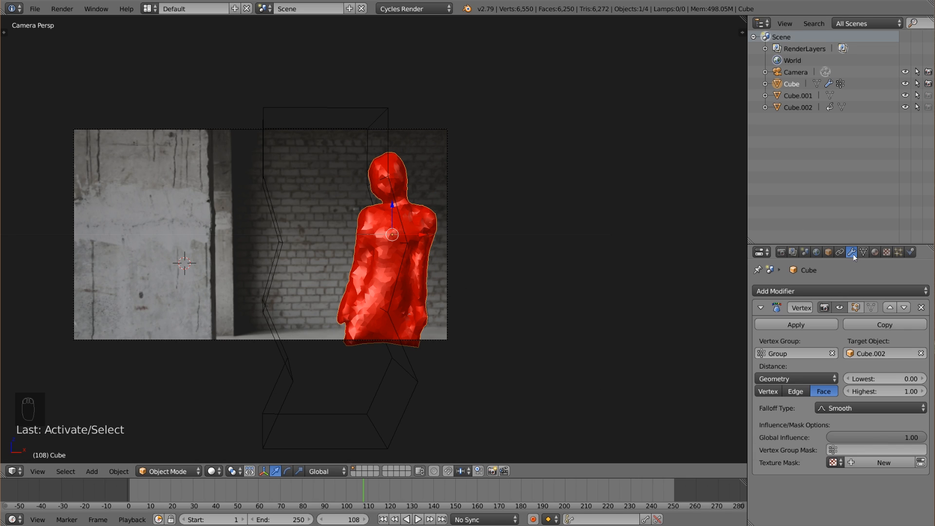
{"action": "left_click", "coordinate": [875, 252]}
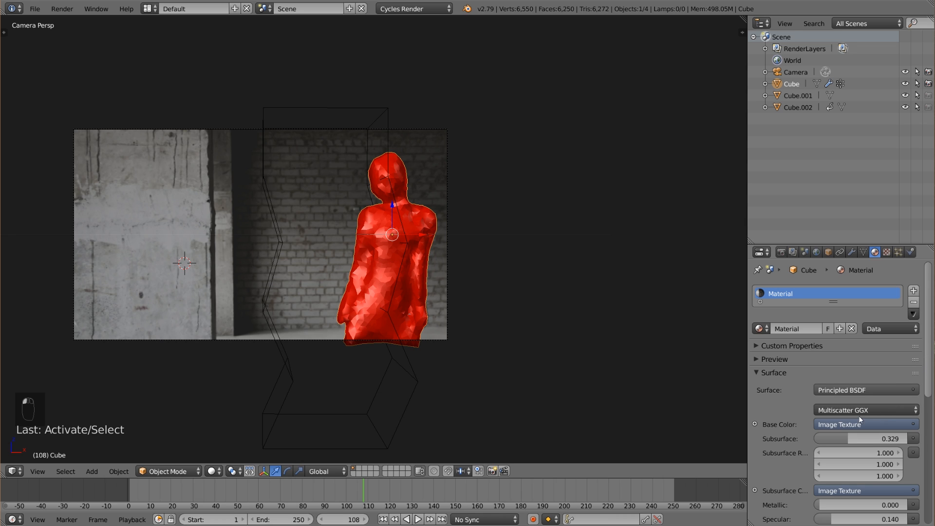
{"action": "scroll", "coordinate": [792, 498], "scroll_direction": "down", "scroll_amount": 10}
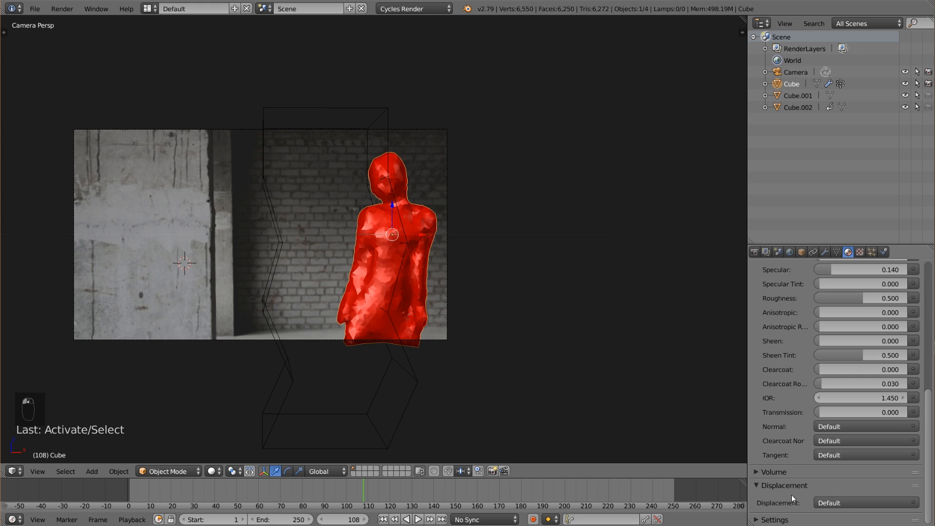
{"action": "left_click", "coordinate": [774, 519]}
{"action": "scroll", "coordinate": [805, 492], "scroll_direction": "down", "scroll_amount": 5}
{"action": "left_click", "coordinate": [799, 481]}
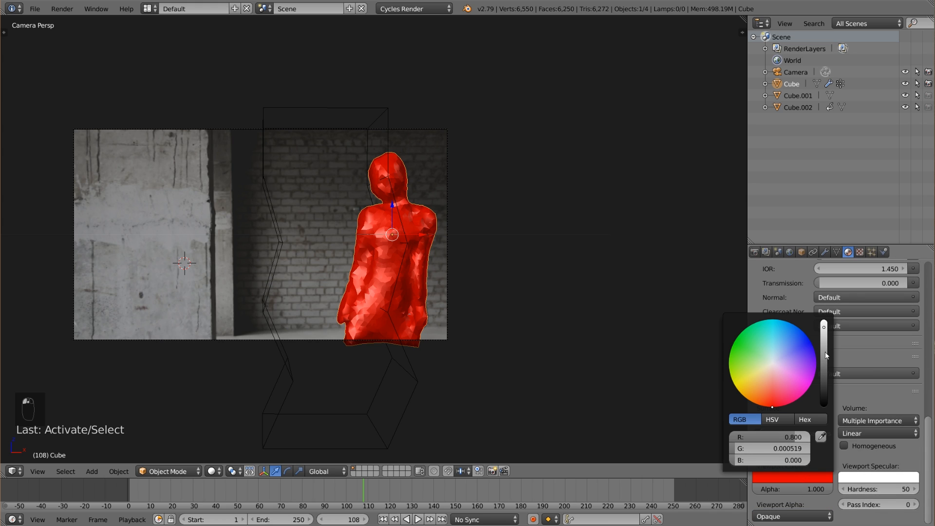
Try orange tones and then black as the body material's viewport color.
{"action": "left_click_drag", "start_coordinate": [774, 420], "coordinate": [752, 405]}
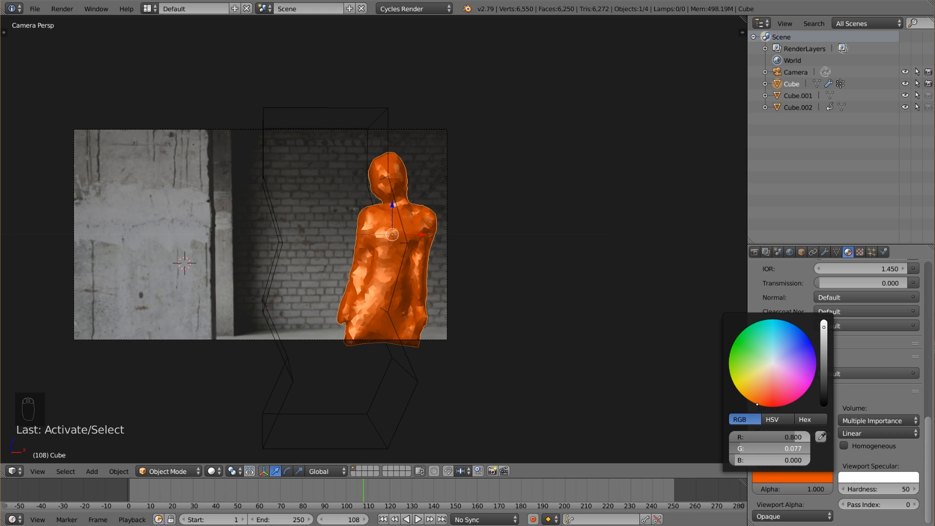
{"action": "left_click_drag", "start_coordinate": [752, 405], "coordinate": [748, 400]}
{"action": "left_click", "coordinate": [763, 448]}
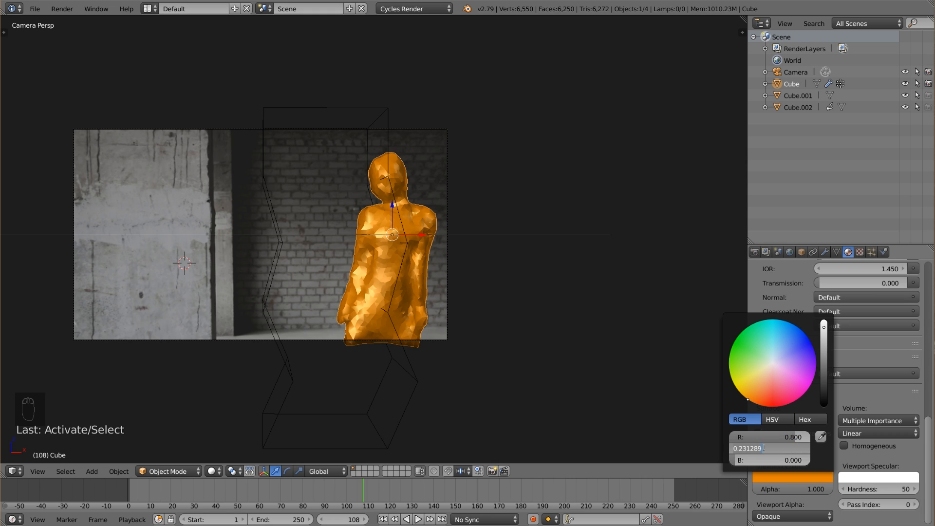
{"action": "type", "text": "0"}
{"action": "key", "text": "Return"}
{"action": "left_click", "coordinate": [777, 437]}
{"action": "type", "text": "0"}
{"action": "key", "text": "Return"}
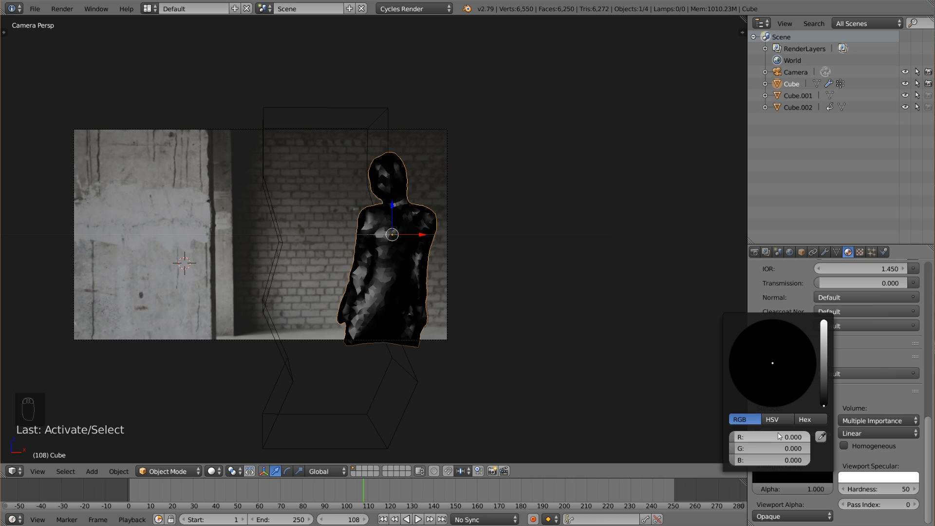
Set the body material's viewport color to white, with R, G and B at 1.
{"action": "left_click", "coordinate": [779, 437]}
{"action": "type", "text": "2"}
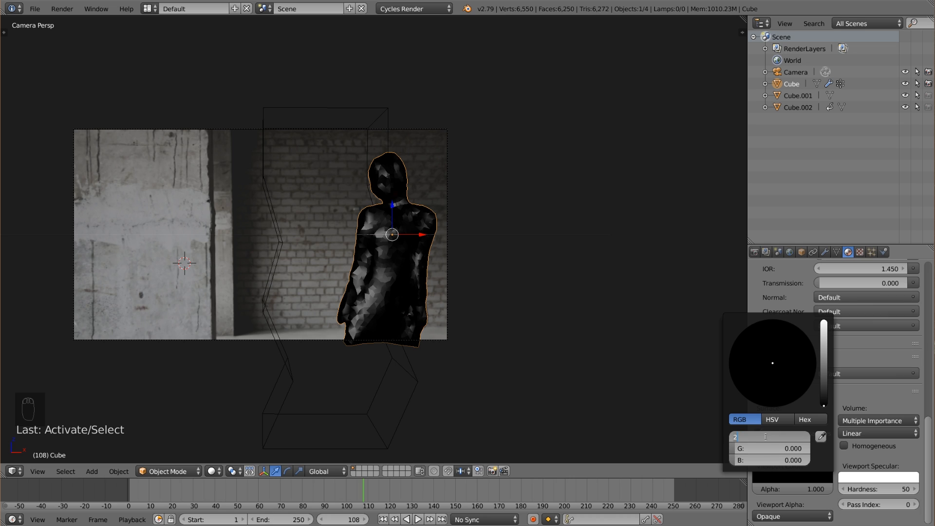
{"action": "key", "text": "Return"}
{"action": "left_click", "coordinate": [770, 449]}
{"action": "type", "text": "1"}
{"action": "key", "text": "Return"}
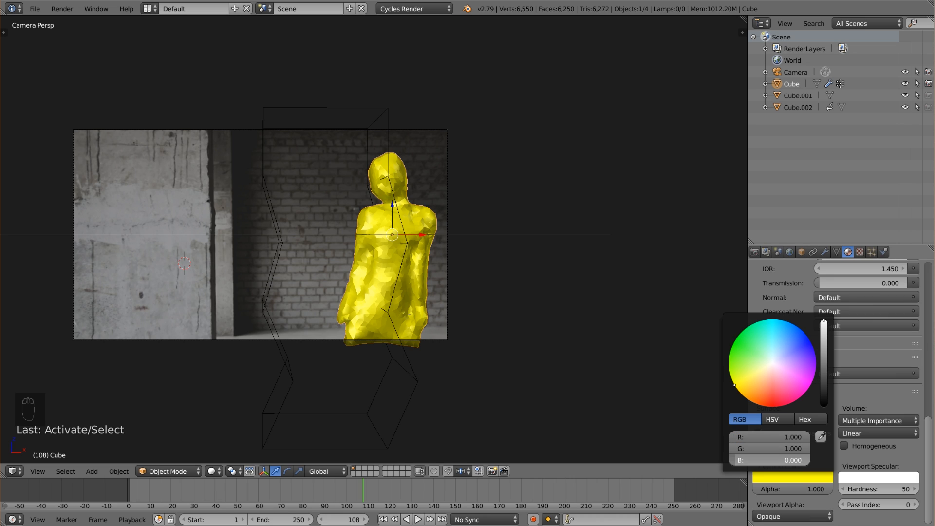
{"action": "left_click", "coordinate": [776, 461]}
{"action": "type", "text": "1"}
{"action": "key", "text": "Return"}
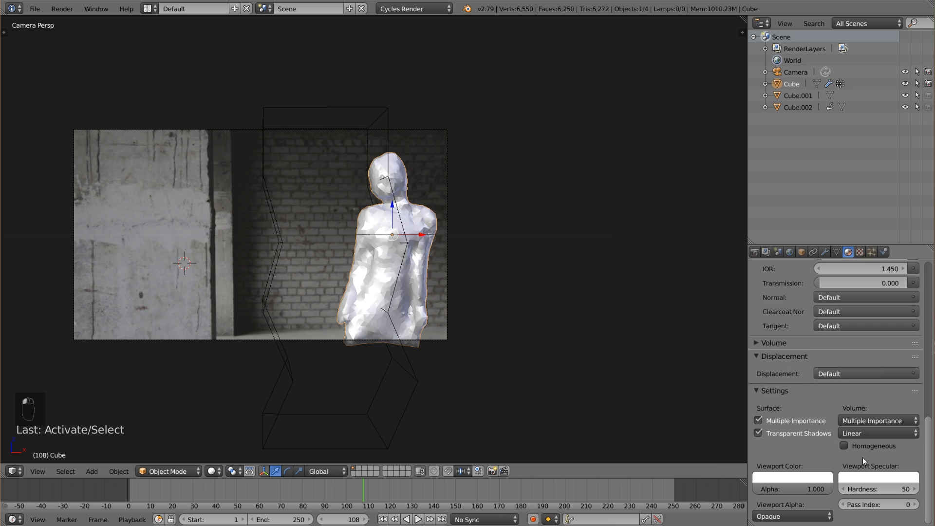
Switch the body to Weight Paint mode and scrub the animation to check its weights as the bent block approaches.
{"action": "left_click", "coordinate": [168, 471]}
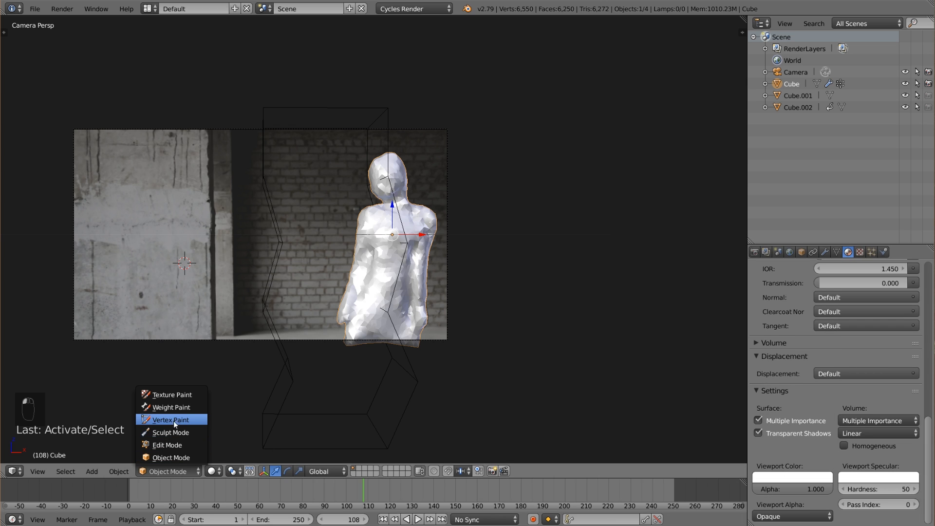
{"action": "left_click", "coordinate": [172, 407]}
{"action": "left_click", "coordinate": [337, 491]}
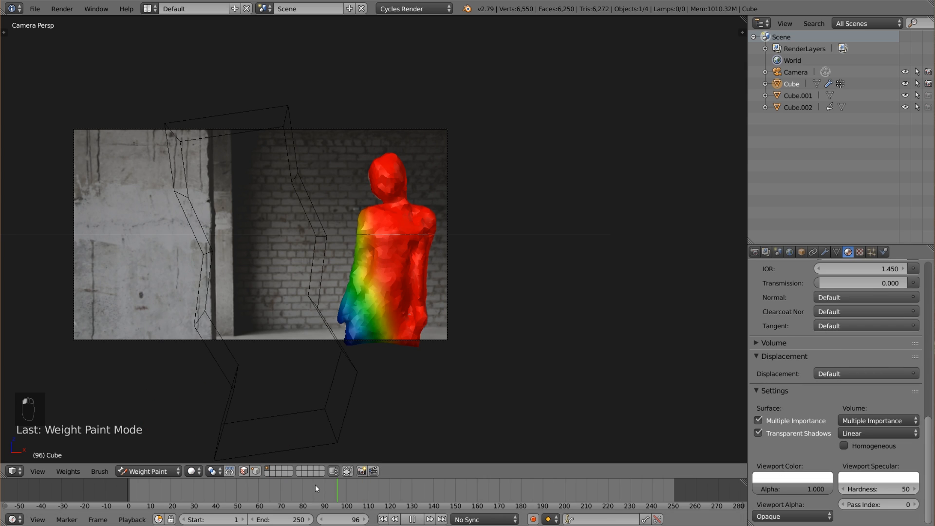
{"action": "left_click", "coordinate": [301, 484]}
{"action": "left_click_drag", "start_coordinate": [317, 482], "coordinate": [376, 484]}
Set the body's proximity modifier to 0.90 for both the lowest and highest distance, checking the weights around frame 114.
{"action": "left_click", "coordinate": [836, 252]}
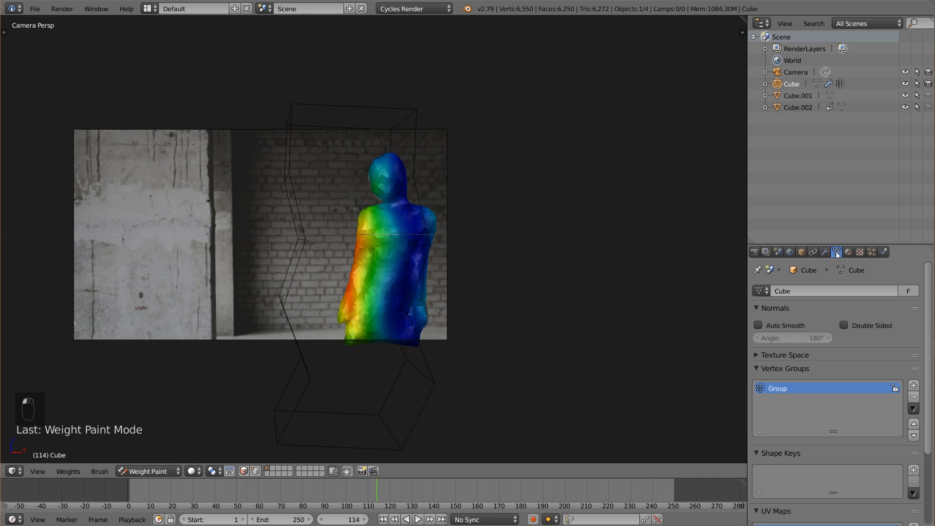
{"action": "left_click", "coordinate": [826, 252]}
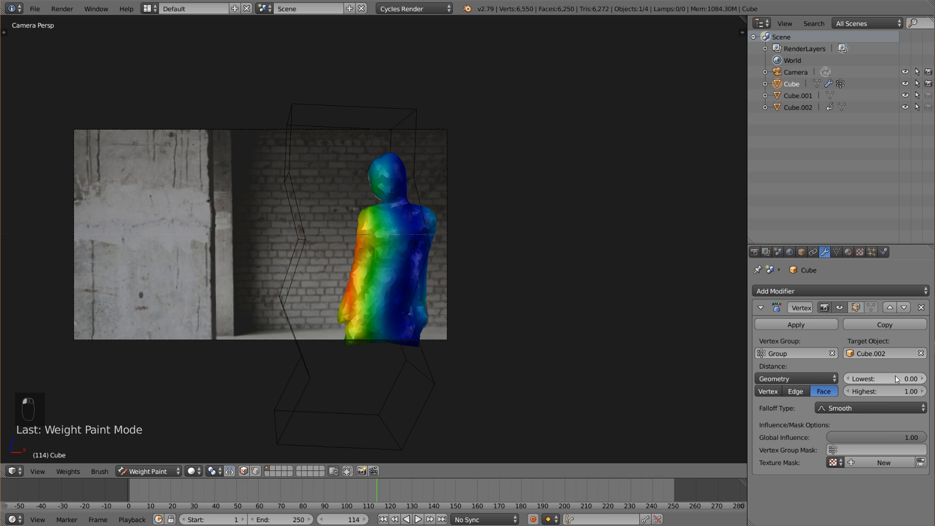
{"action": "mouse_move", "coordinate": [895, 376]}
{"action": "left_mouse_down"}
{"action": "mouse_move", "coordinate": [918, 376]}
{"action": "mouse_move", "coordinate": [909, 378]}
{"action": "left_mouse_up"}
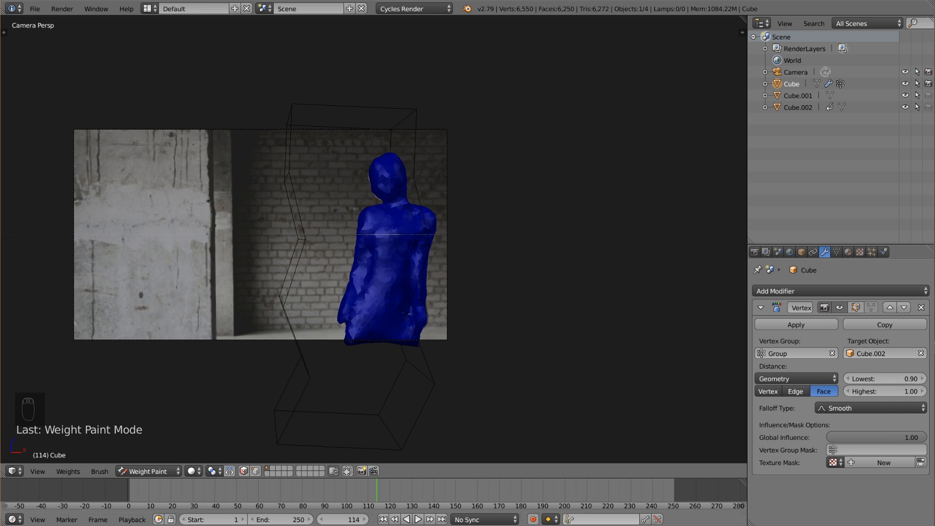
{"action": "mouse_move", "coordinate": [364, 493]}
{"action": "left_mouse_down"}
{"action": "mouse_move", "coordinate": [373, 492]}
{"action": "mouse_move", "coordinate": [329, 499]}
{"action": "mouse_move", "coordinate": [294, 480]}
{"action": "mouse_move", "coordinate": [314, 478]}
{"action": "mouse_move", "coordinate": [335, 507]}
{"action": "mouse_move", "coordinate": [297, 481]}
{"action": "mouse_move", "coordinate": [313, 510]}
{"action": "mouse_move", "coordinate": [264, 484]}
{"action": "mouse_move", "coordinate": [301, 501]}
{"action": "mouse_move", "coordinate": [377, 490]}
{"action": "left_mouse_up"}
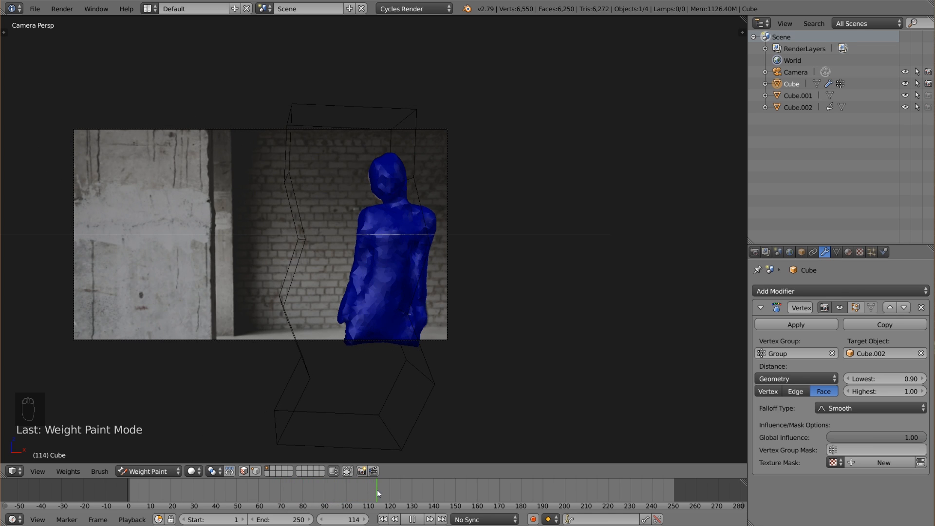
Try 0.80 for both the lowest and highest proximity distance, and return both to 0.90.
{"action": "left_click", "coordinate": [847, 393]}
{"action": "left_click", "coordinate": [846, 380]}
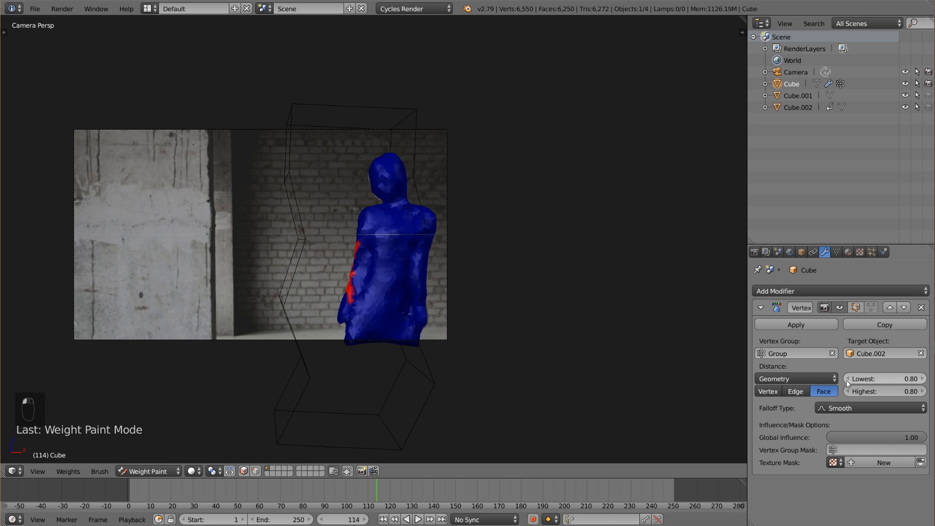
{"action": "left_click", "coordinate": [922, 379]}
{"action": "left_click", "coordinate": [922, 391]}
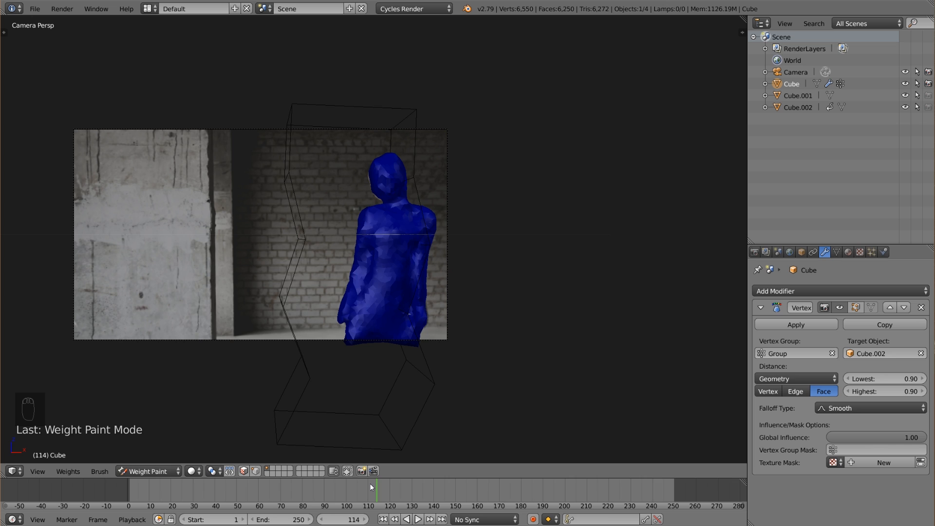
Set the lowest proximity distance to 0.80 and scrub the animation to check the narrower weight transition.
{"action": "left_click_drag", "start_coordinate": [370, 484], "coordinate": [347, 485]}
{"action": "left_click", "coordinate": [847, 379]}
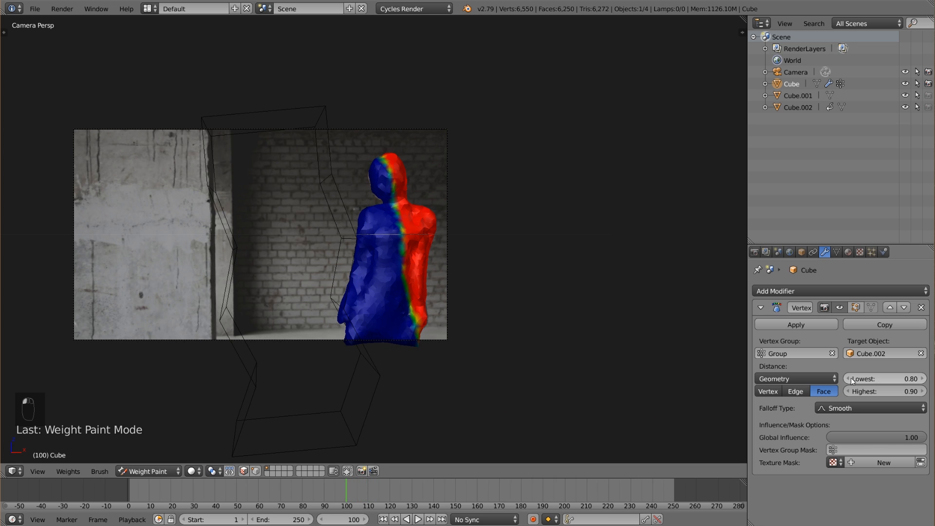
{"action": "left_click_drag", "start_coordinate": [344, 486], "coordinate": [304, 483]}
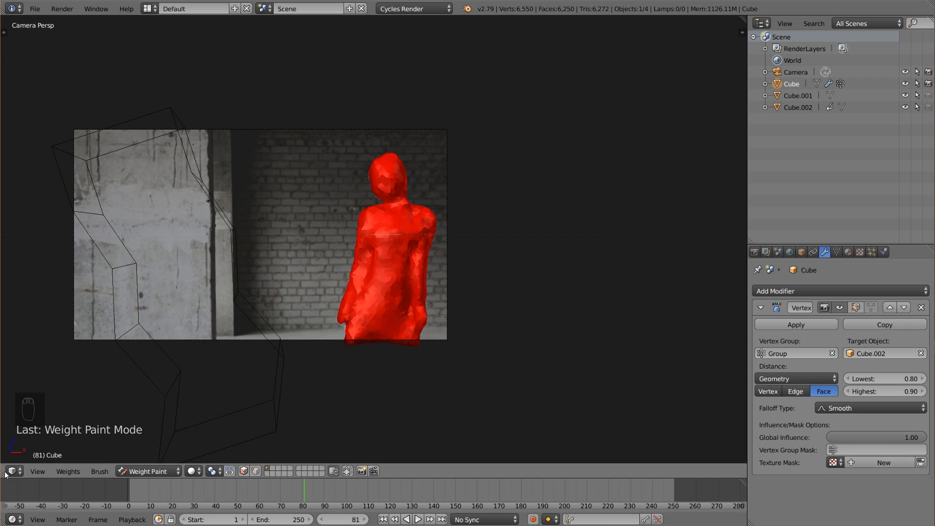
Split the 3D viewport and turn the new area into a widened Dope Sheet.
{"action": "left_click_drag", "start_coordinate": [3, 474], "coordinate": [138, 471]}
{"action": "left_click", "coordinate": [20, 471]}
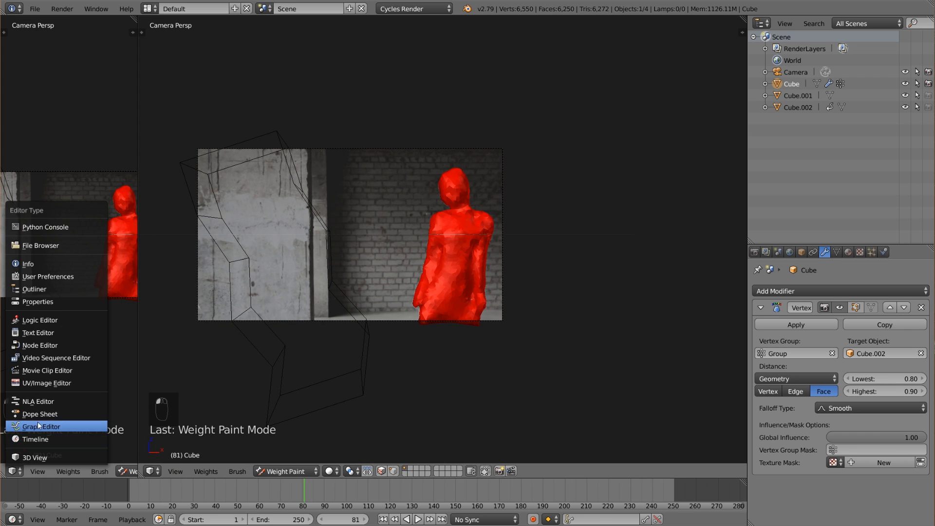
{"action": "left_click", "coordinate": [43, 414]}
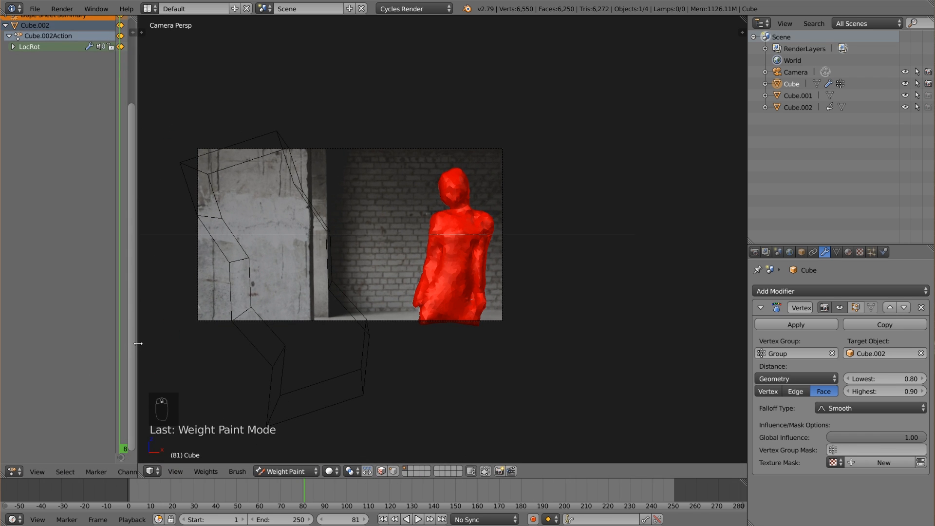
{"action": "left_click_drag", "start_coordinate": [139, 346], "coordinate": [329, 292]}
Move the last keyframe of the bent block Cube.002 to frame 150 and play back the slower motion.
{"action": "left_click", "coordinate": [213, 37]}
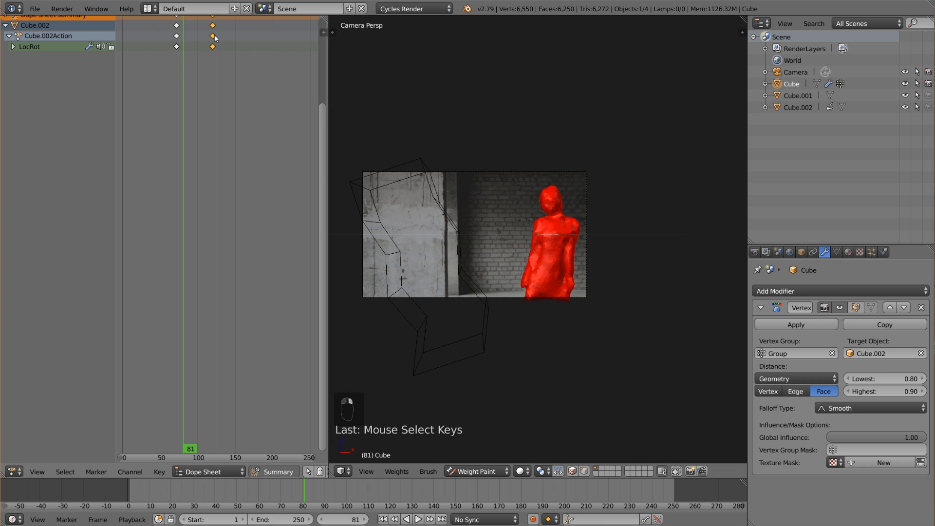
{"action": "key", "text": "g"}
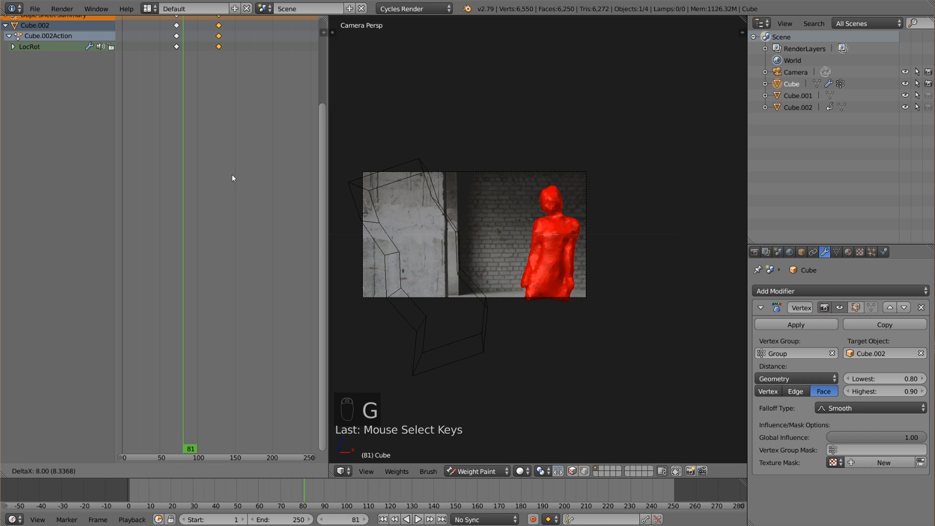
{"action": "left_click", "coordinate": [250, 174]}
{"action": "right_click", "coordinate": [444, 223]}
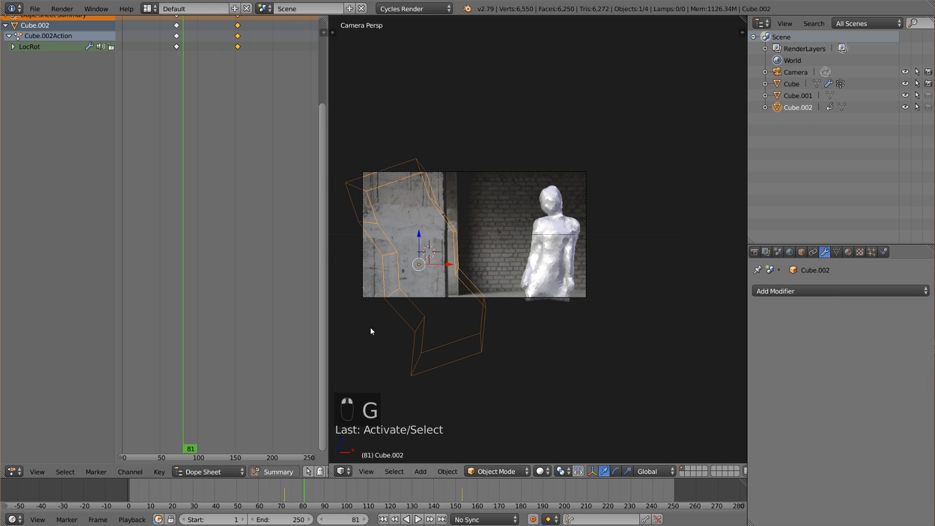
{"action": "key", "text": "g"}
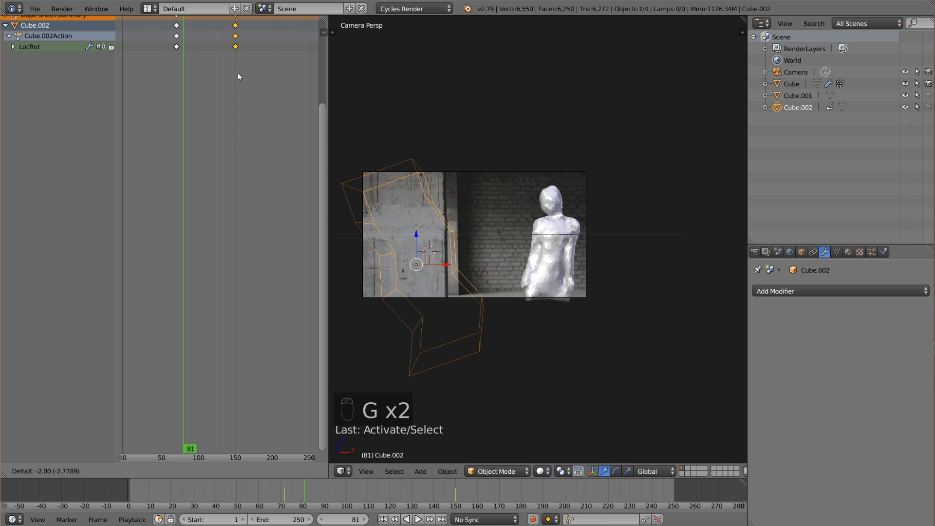
{"action": "left_click", "coordinate": [238, 72]}
{"action": "left_click", "coordinate": [418, 519]}
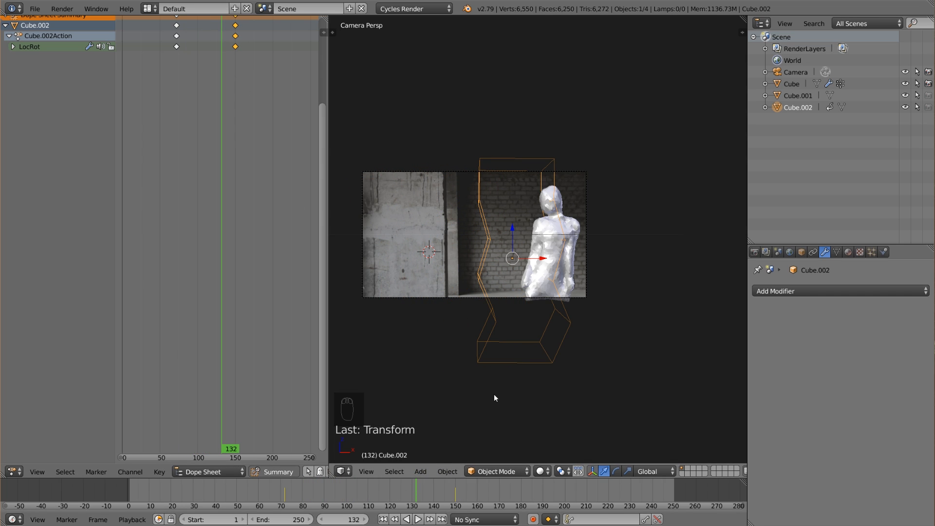
Hide the background footage 708213395.mp4 in the camera view and merge the Dope Sheet area back into the viewport.
{"action": "key", "text": "n"}
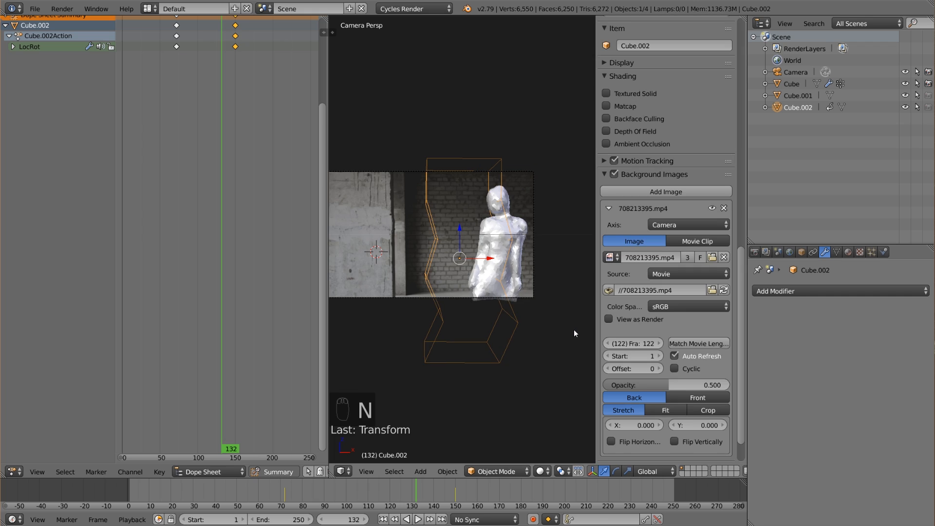
{"action": "left_click", "coordinate": [714, 209]}
{"action": "key", "text": "n"}
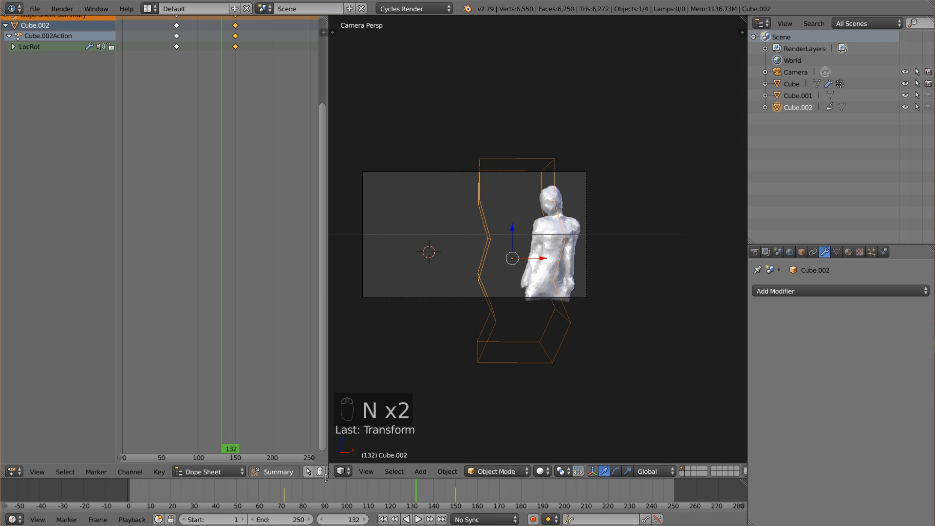
{"action": "left_click_drag", "start_coordinate": [328, 478], "coordinate": [235, 443]}
{"action": "key", "text": "a"}
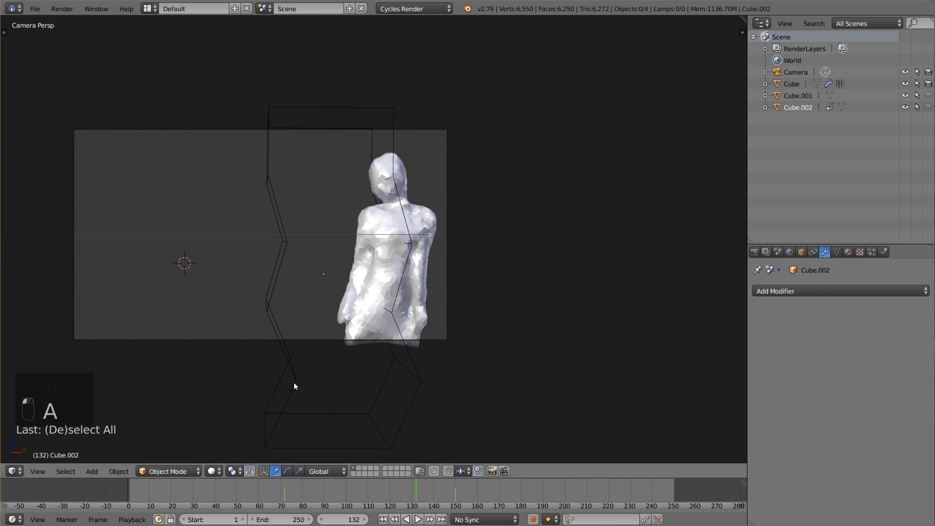
Go to frame 70 and save the project file.
{"action": "left_click", "coordinate": [281, 494]}
{"action": "left_click", "coordinate": [35, 8]}
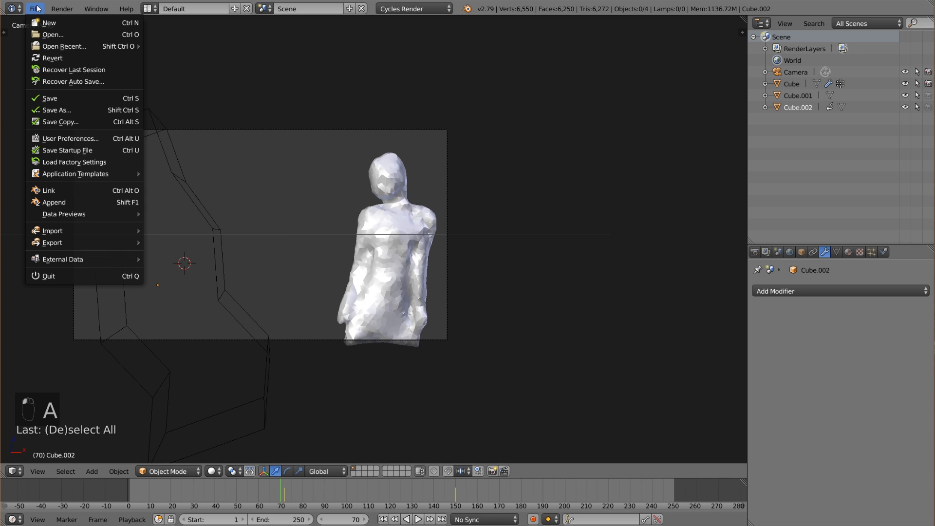
{"action": "left_click", "coordinate": [55, 98]}
Return the body mesh to Object Mode and enable Cloth physics on it.
{"action": "right_click", "coordinate": [377, 249]}
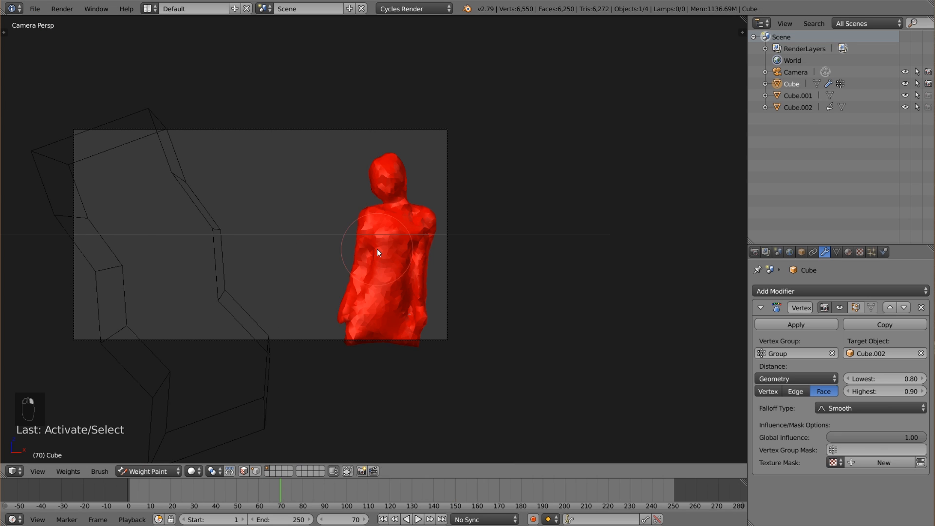
{"action": "left_click", "coordinate": [145, 458]}
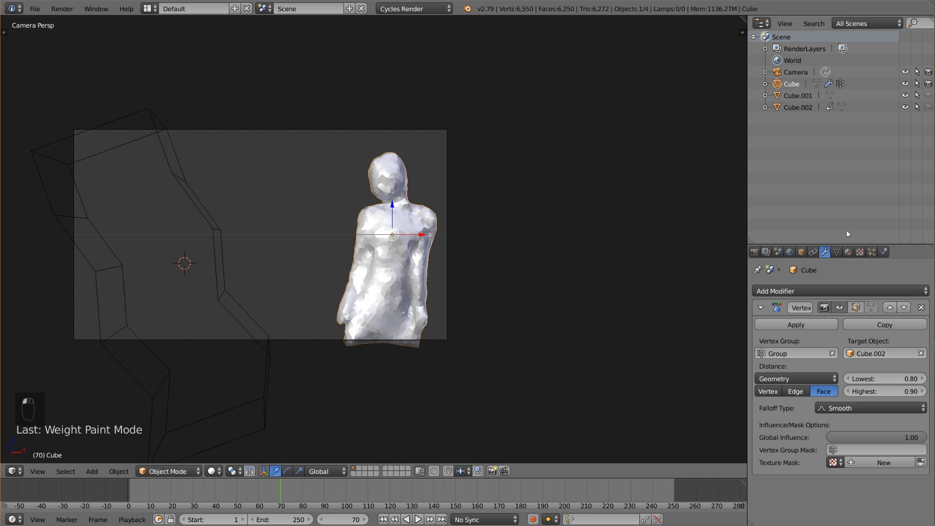
{"action": "left_click", "coordinate": [884, 251]}
{"action": "scroll", "coordinate": [534, 315], "scroll_direction": "down", "scroll_amount": 2}
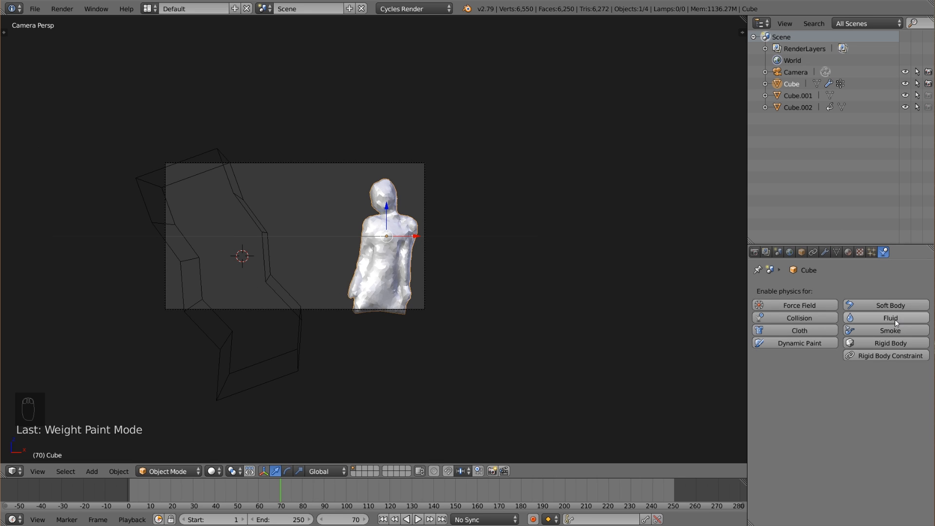
{"action": "left_click", "coordinate": [799, 330]}
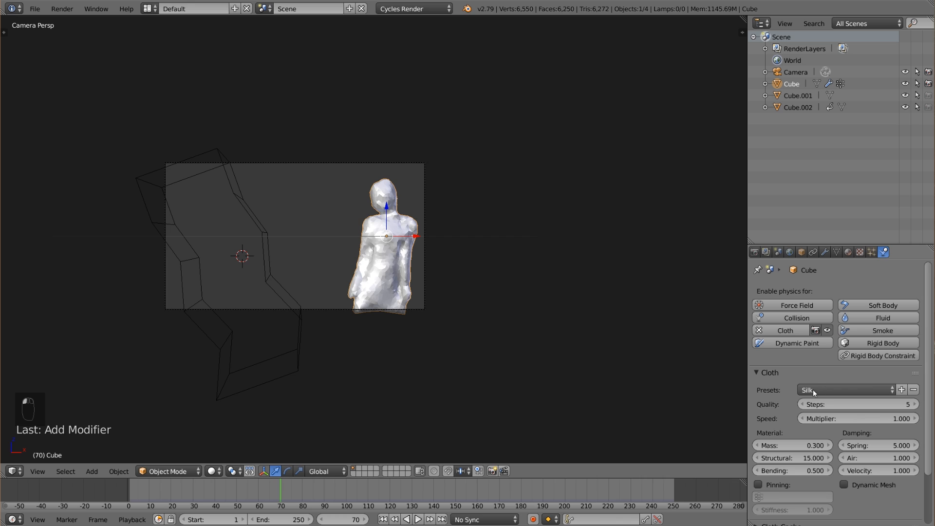
Apply the Silk preset to the body's cloth simulation and set the material mass to 0.1.
{"action": "left_click", "coordinate": [837, 393]}
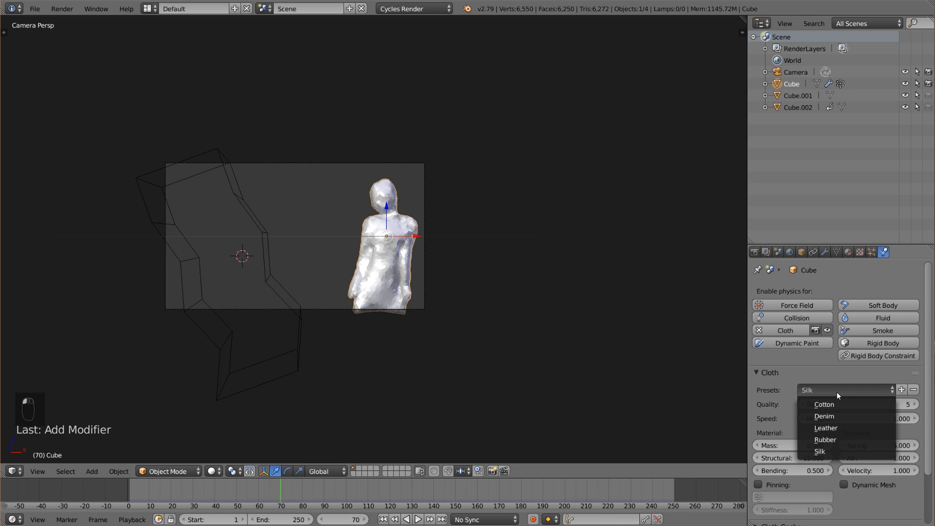
{"action": "left_click", "coordinate": [828, 451]}
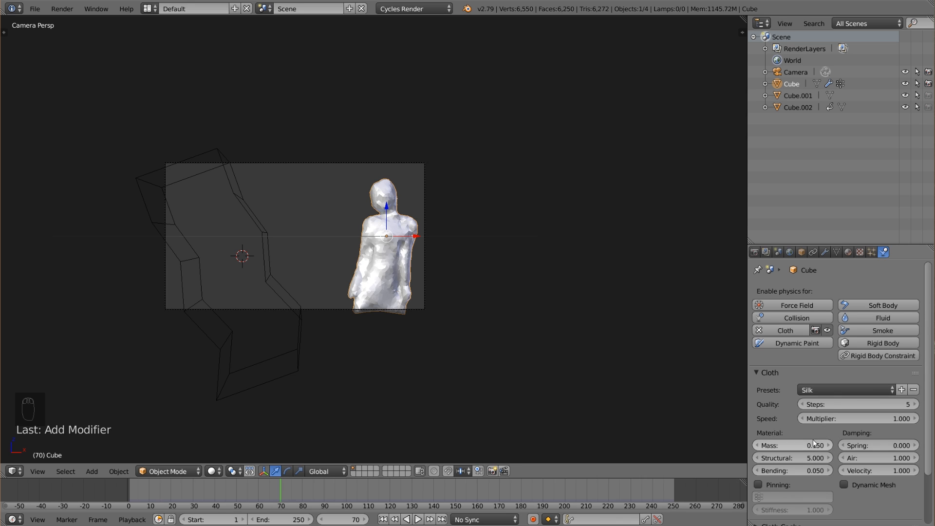
{"action": "left_click", "coordinate": [825, 390]}
{"action": "left_click", "coordinate": [822, 447]}
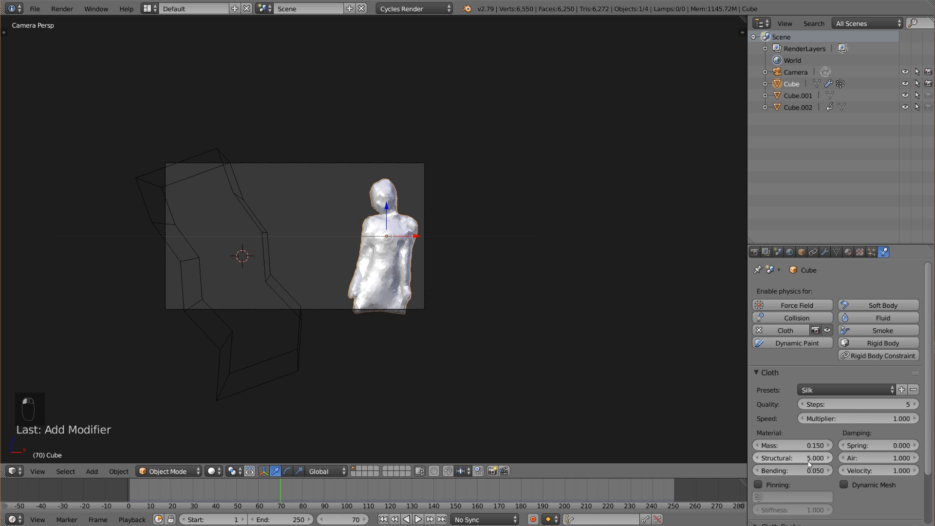
{"action": "left_click", "coordinate": [808, 445]}
{"action": "type", "text": "0.1"}
{"action": "key", "text": "Return"}
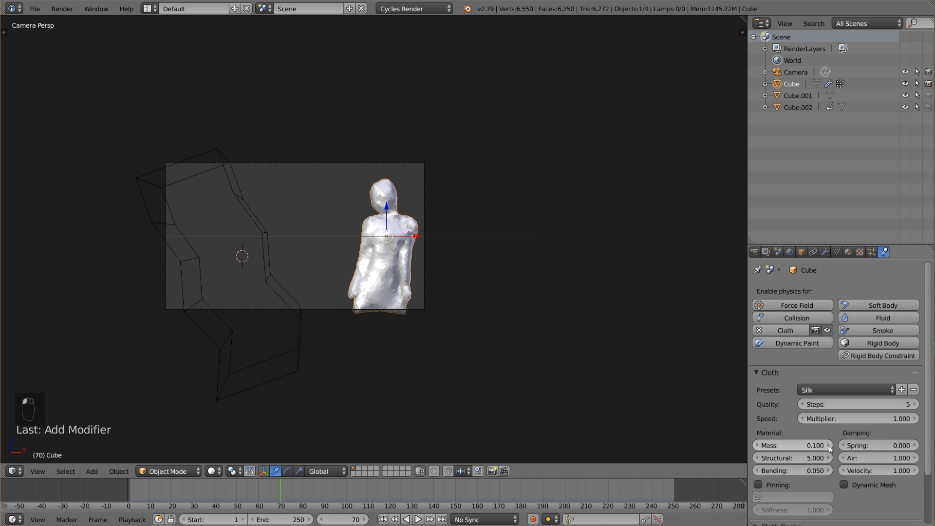
Set the cloth's air damping to 1.8.
{"action": "left_click", "coordinate": [879, 458]}
{"action": "type", "text": "2"}
{"action": "key", "text": "Return"}
{"action": "left_click", "coordinate": [878, 457]}
{"action": "type", "text": "1.8"}
{"action": "key", "text": "Return"}
Add a Wind force field at the 3D cursor beside the body mesh.
{"action": "middle_click_drag", "start_coordinate": [484, 305], "coordinate": [422, 303]}
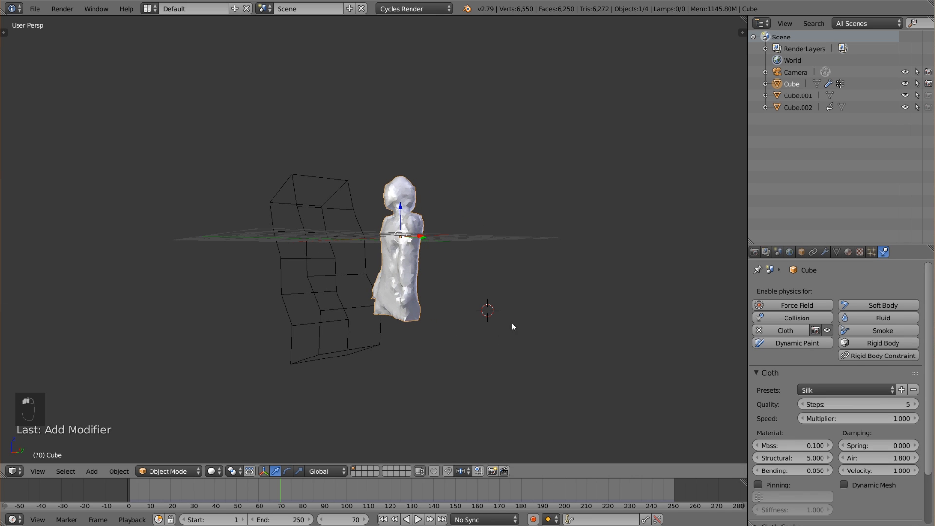
{"action": "key", "text": "shift+a"}
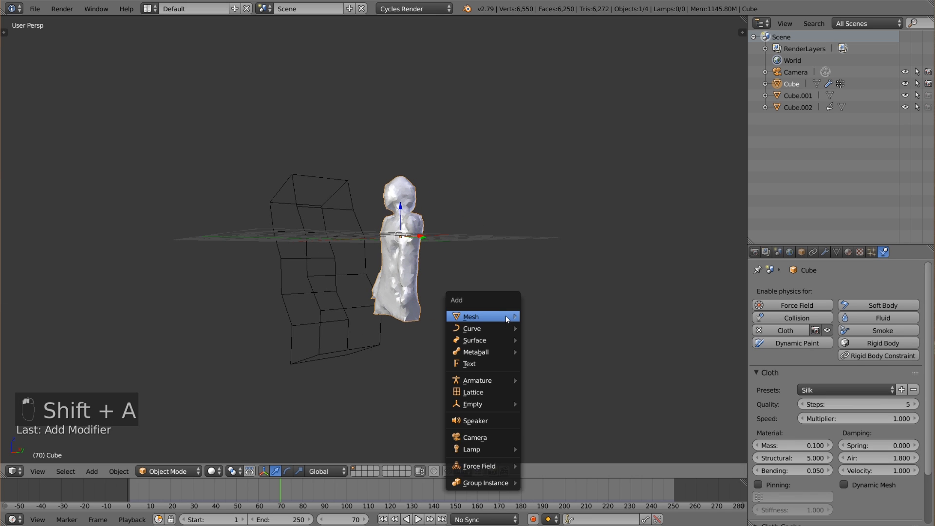
{"action": "left_click", "coordinate": [496, 468]}
{"action": "left_click", "coordinate": [541, 326]}
Rotate the wind field so that it blows toward the body, refining the tilt with trackball rotation from another angle.
{"action": "key", "text": "r"}
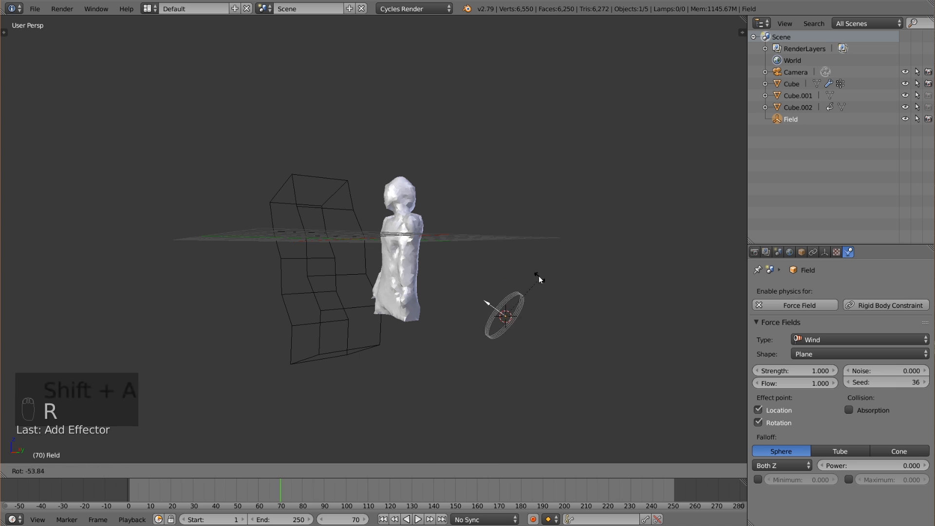
{"action": "left_click", "coordinate": [535, 274]}
{"action": "middle_click_drag", "start_coordinate": [543, 301], "coordinate": [466, 320]}
{"action": "key", "text": "r"}
{"action": "key", "text": "r"}
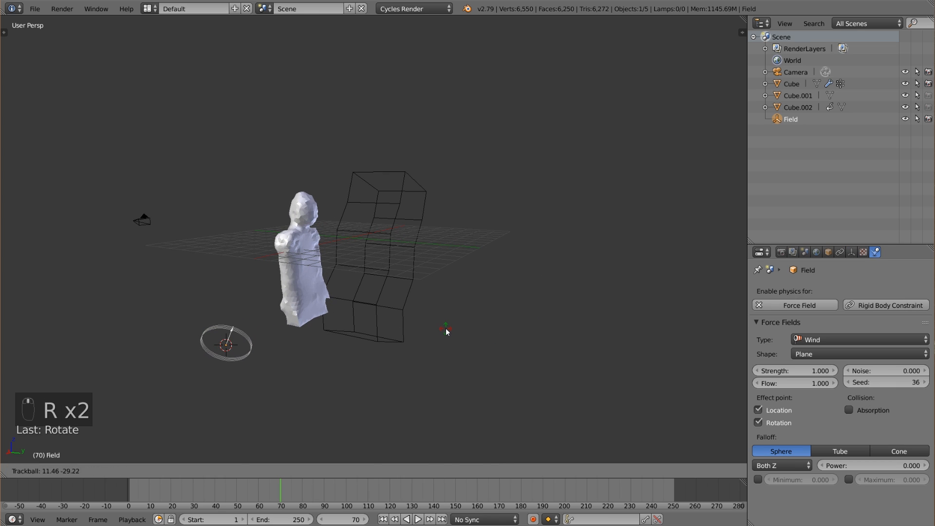
{"action": "left_click", "coordinate": [446, 329]}
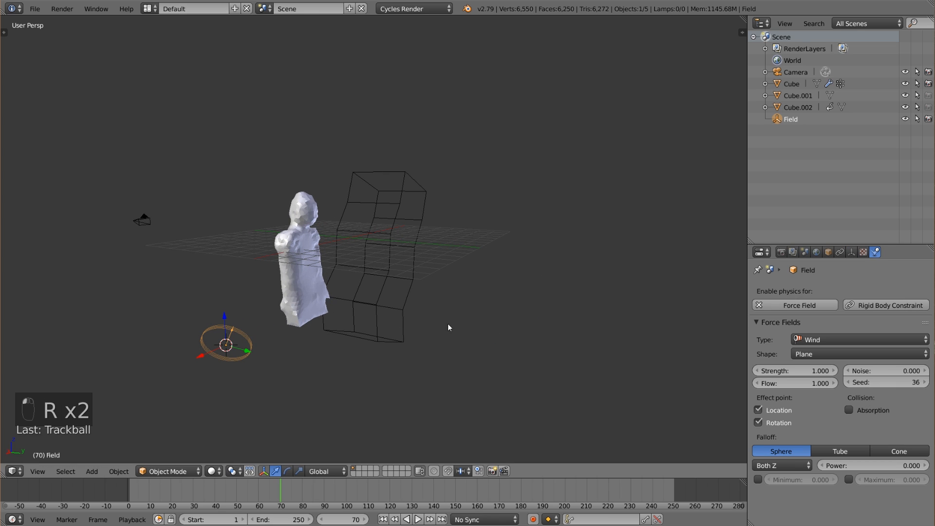
Set the wind field's strength to 450 and its noise to 3.
{"action": "left_click", "coordinate": [797, 369]}
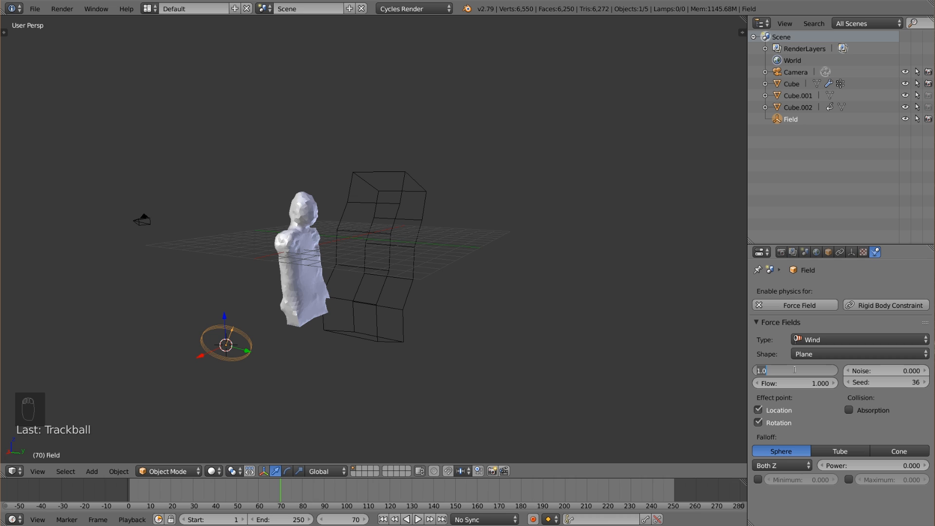
{"action": "type", "text": "450"}
{"action": "key", "text": "Return"}
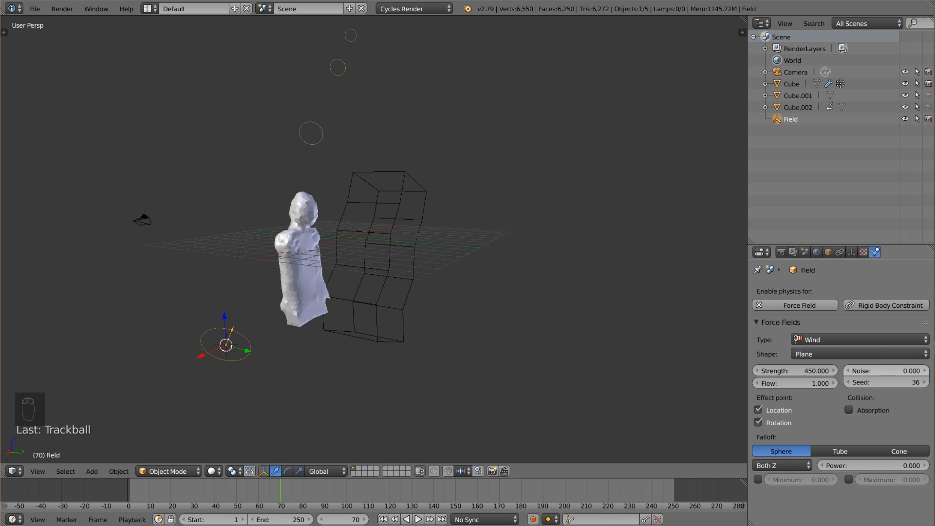
{"action": "left_click", "coordinate": [882, 371]}
{"action": "type", "text": "4"}
{"action": "key", "text": "BackSpace"}
{"action": "type", "text": "3"}
{"action": "key", "text": "Return"}
Select the body mesh from the camera view and enable cloth pinning with the vertex group Group.
{"action": "key", "text": "KP_0"}
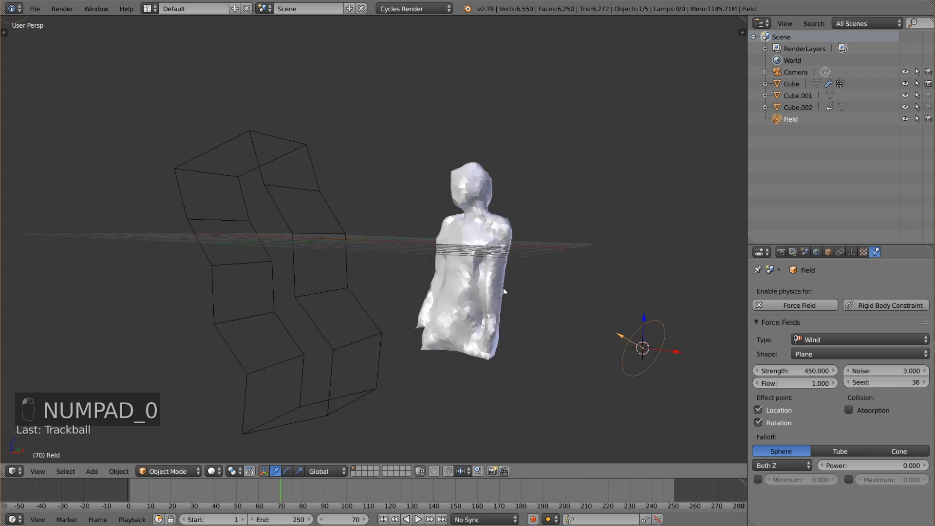
{"action": "scroll", "coordinate": [439, 305], "scroll_direction": "up", "scroll_amount": 3}
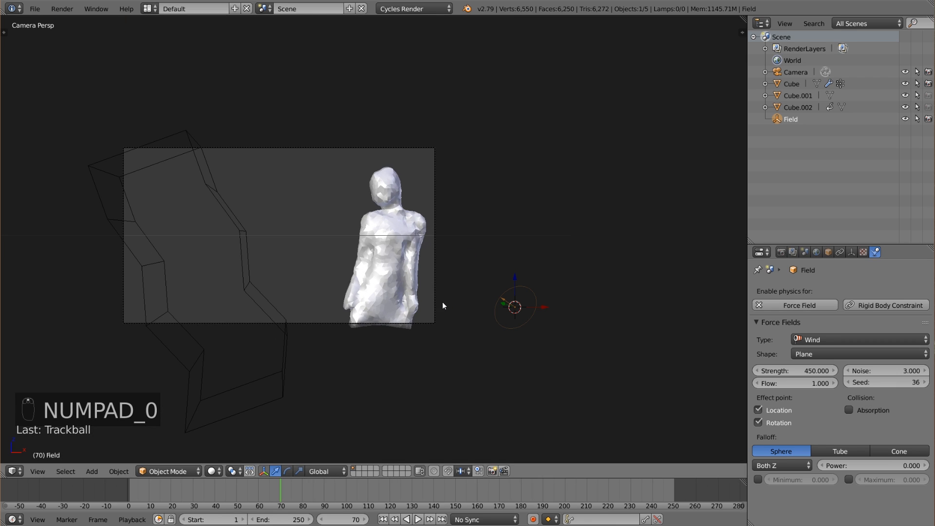
{"action": "right_click", "coordinate": [420, 291]}
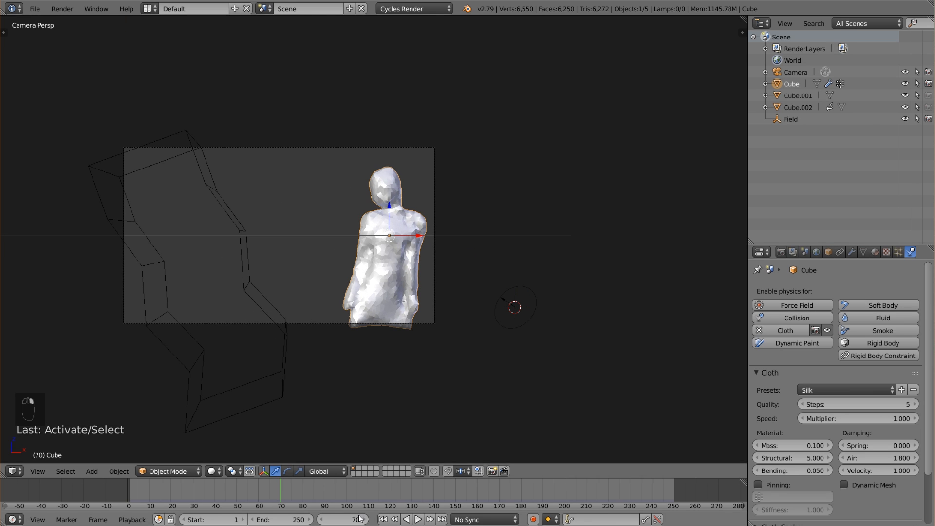
{"action": "left_click", "coordinate": [775, 484]}
{"action": "left_click", "coordinate": [790, 496]}
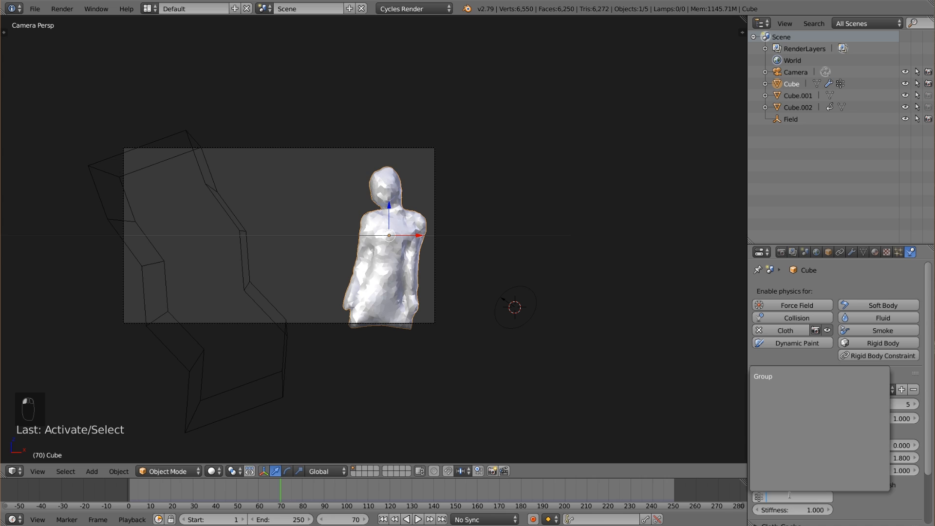
{"action": "left_click", "coordinate": [778, 377]}
{"action": "scroll", "coordinate": [883, 497], "scroll_direction": "down", "scroll_amount": 1}
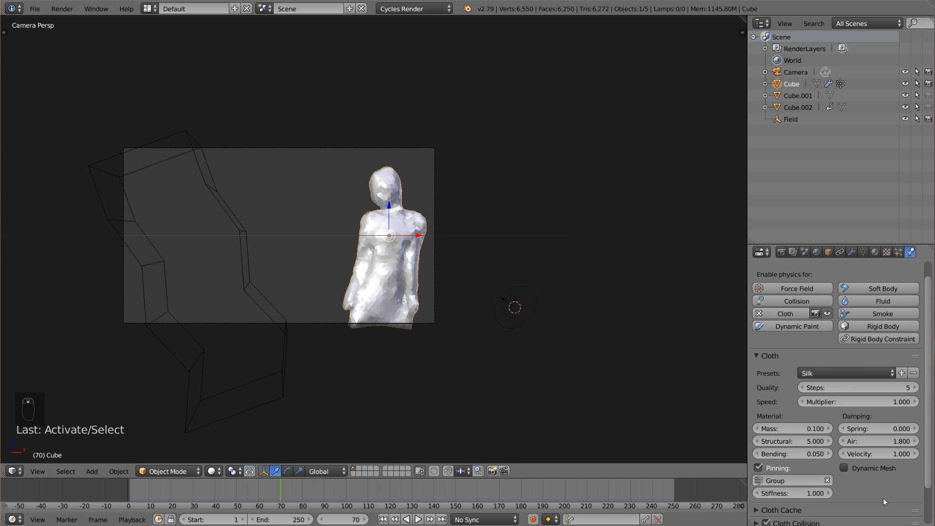
Set the cloth's structural stiffness to 3 and reduce its quality steps to 3.
{"action": "left_click", "coordinate": [807, 441]}
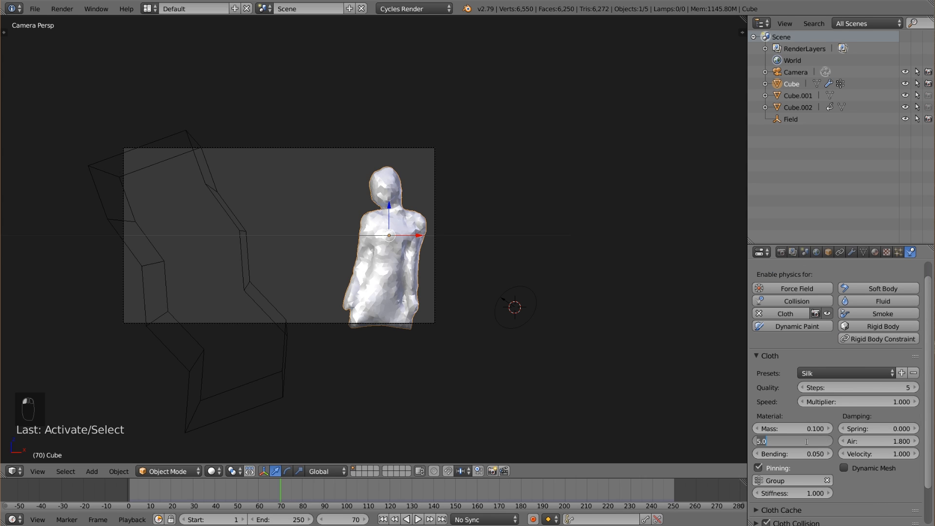
{"action": "type", "text": "3"}
{"action": "key", "text": "Return"}
{"action": "left_click", "coordinate": [802, 389]}
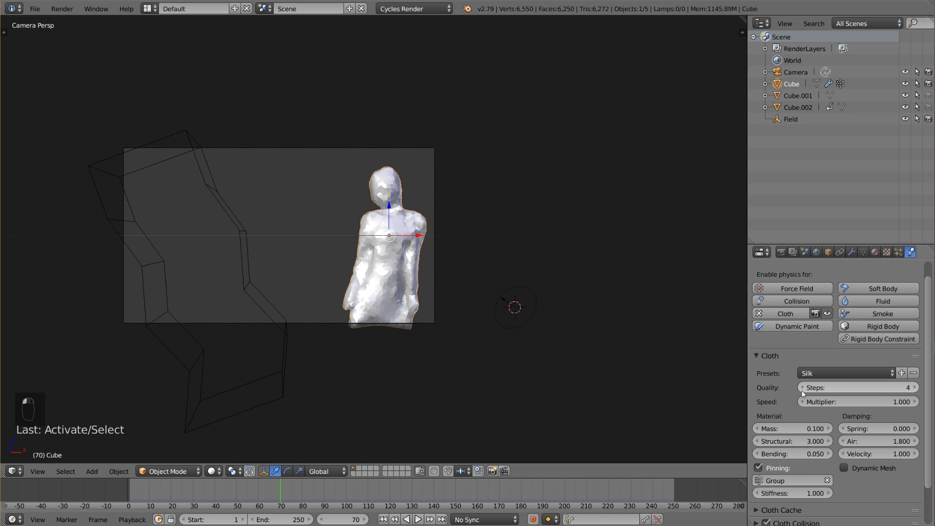
Save the project file and play the cloth simulation from the first frame, stopping and rewinding at the end.
{"action": "left_click", "coordinate": [43, 14]}
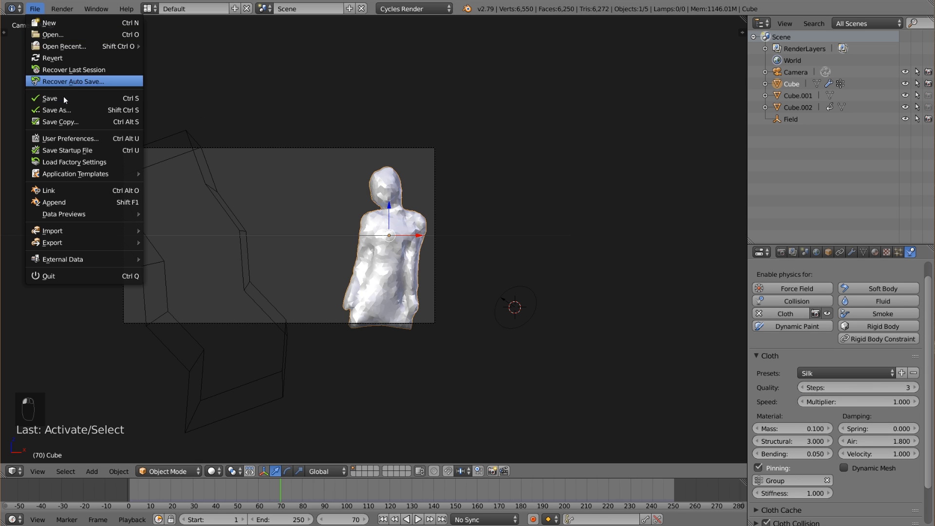
{"action": "left_click", "coordinate": [63, 97]}
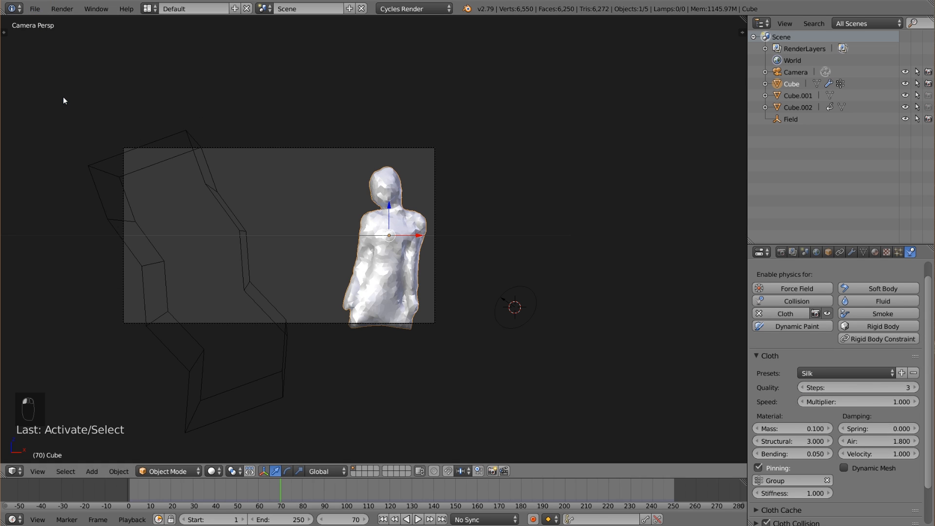
{"action": "left_click", "coordinate": [383, 520]}
{"action": "left_click", "coordinate": [418, 520]}
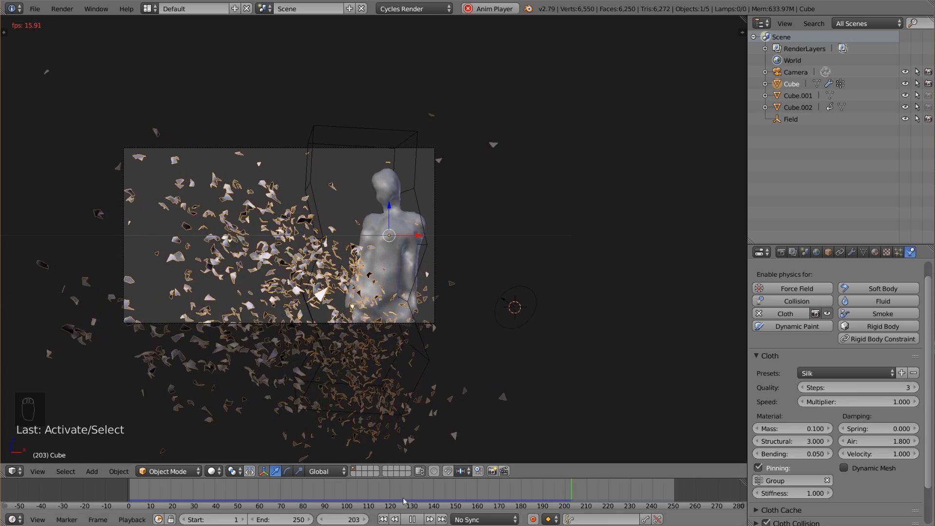
{"action": "left_click", "coordinate": [412, 519]}
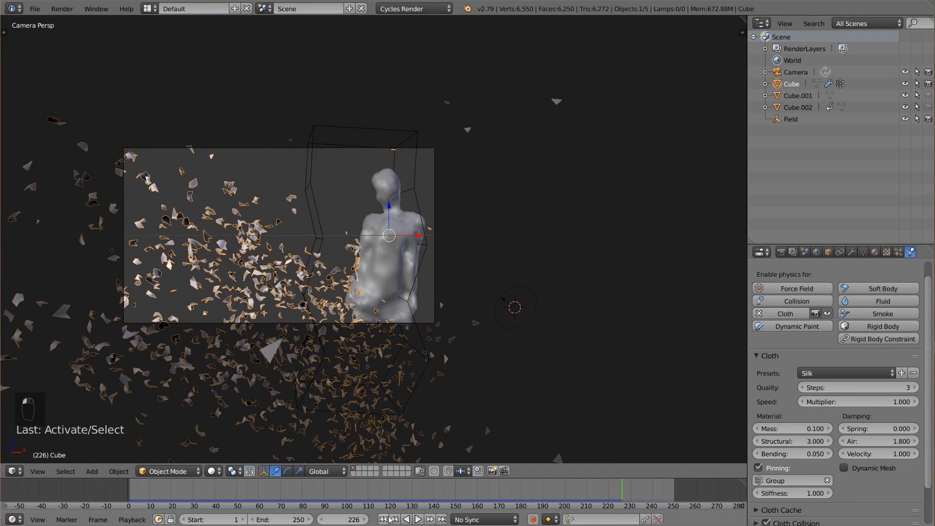
{"action": "left_click", "coordinate": [383, 520]}
Select the duplicate body mesh Cube.001, enable Collision physics on it and collapse the collision settings.
{"action": "right_click", "coordinate": [390, 293]}
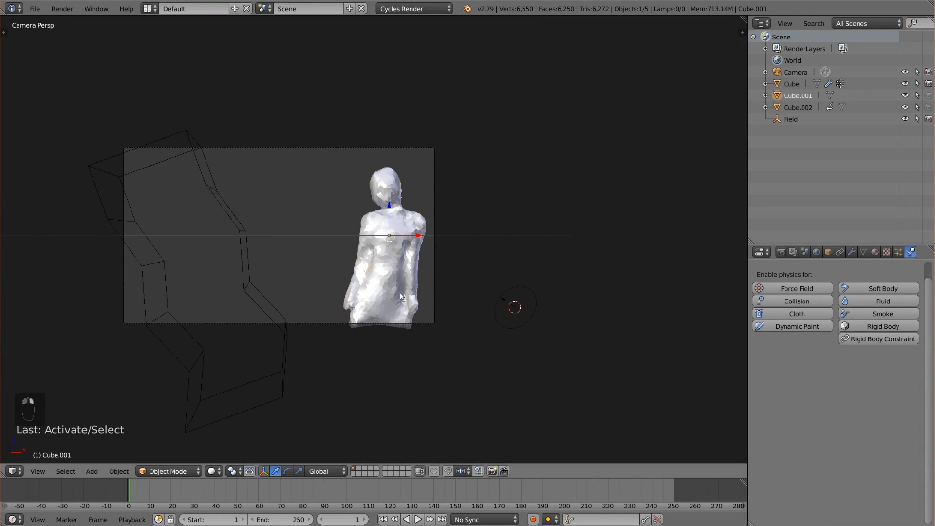
{"action": "left_click", "coordinate": [804, 300]}
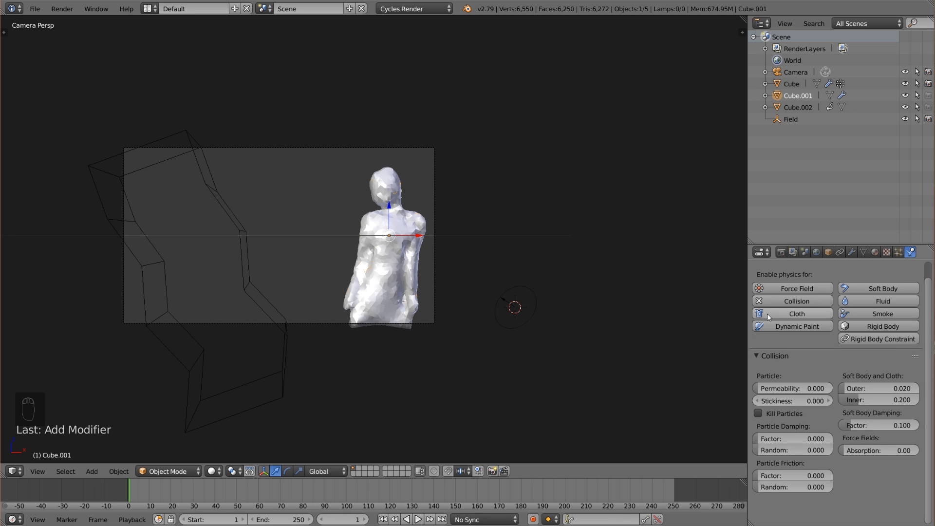
{"action": "left_click", "coordinate": [760, 355]}
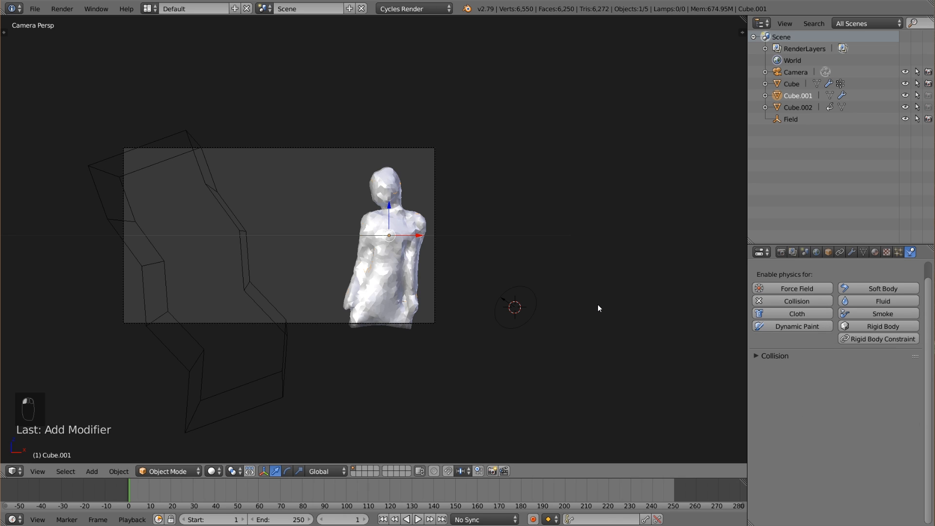
Play back the simulation with the collision body, return to the first frame and save the project file.
{"action": "left_click", "coordinate": [419, 519]}
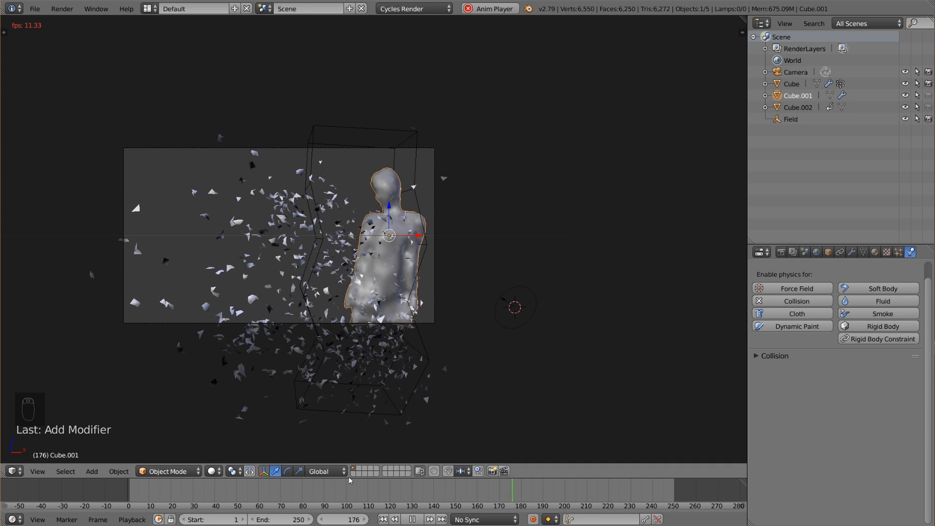
{"action": "left_click", "coordinate": [410, 519]}
{"action": "left_click", "coordinate": [383, 520]}
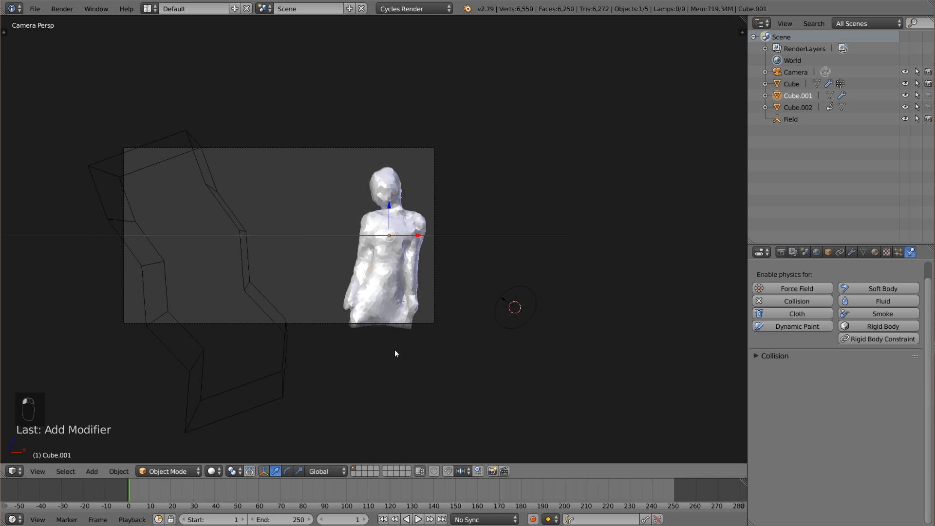
{"action": "left_click", "coordinate": [35, 9]}
{"action": "left_click", "coordinate": [67, 97]}
Add a new cube near the middle of the camera frame and scale it up about 4.6 times.
{"action": "scroll", "coordinate": [390, 235], "scroll_direction": "up", "scroll_amount": 1}
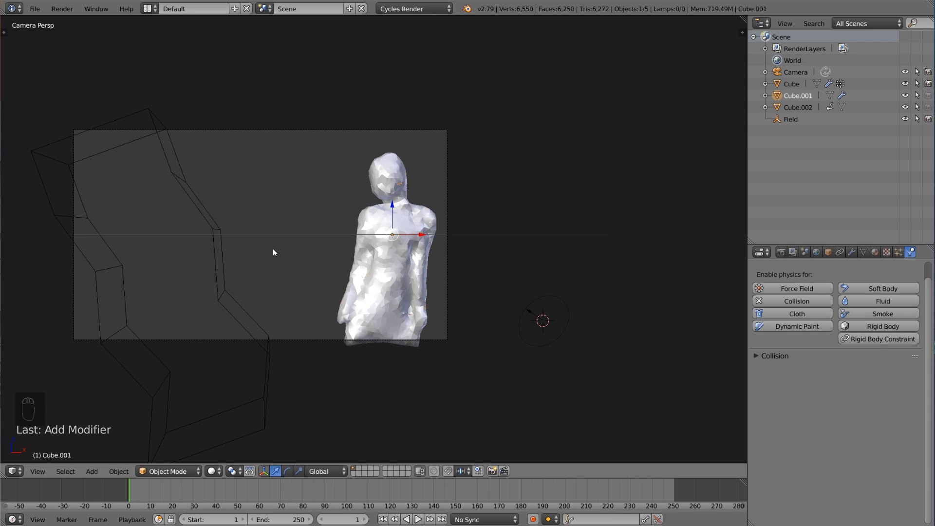
{"action": "key", "text": "shift+a"}
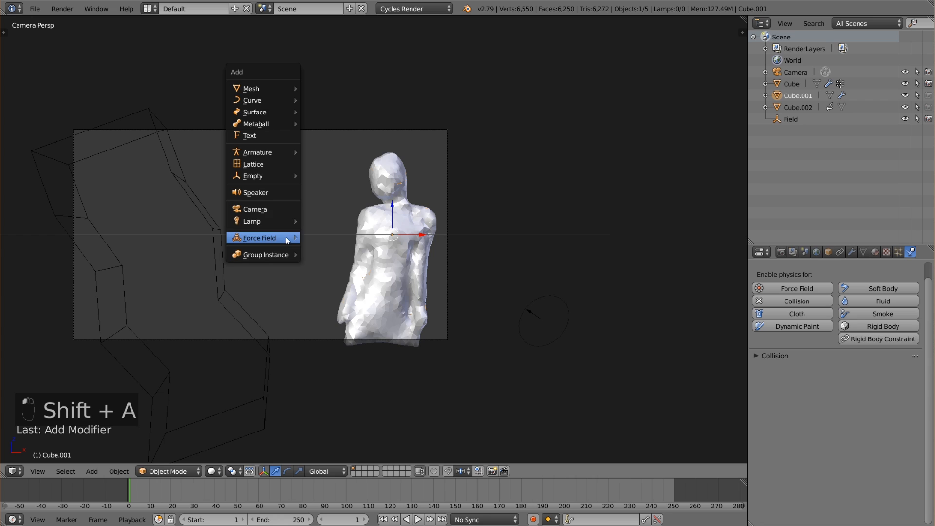
{"action": "mouse_move", "coordinate": [273, 89]}
{"action": "left_click", "coordinate": [337, 97]}
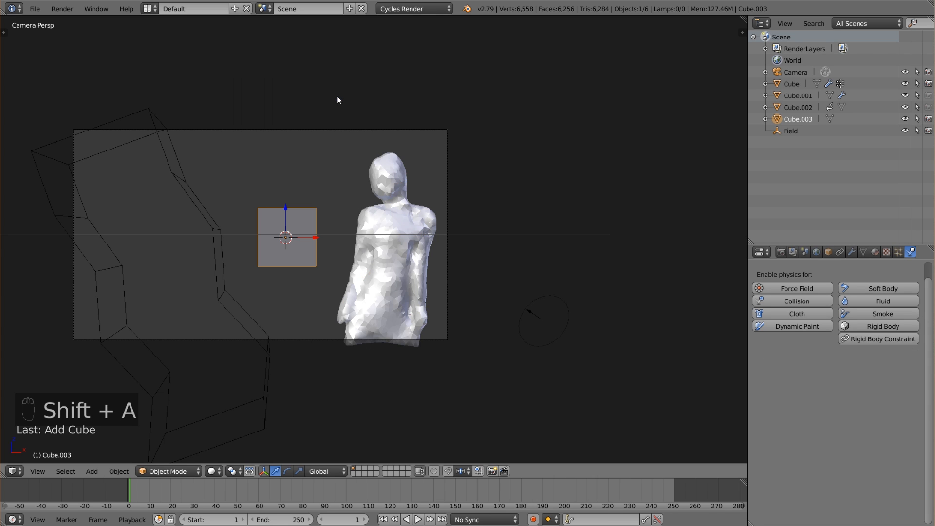
{"action": "key", "text": "s"}
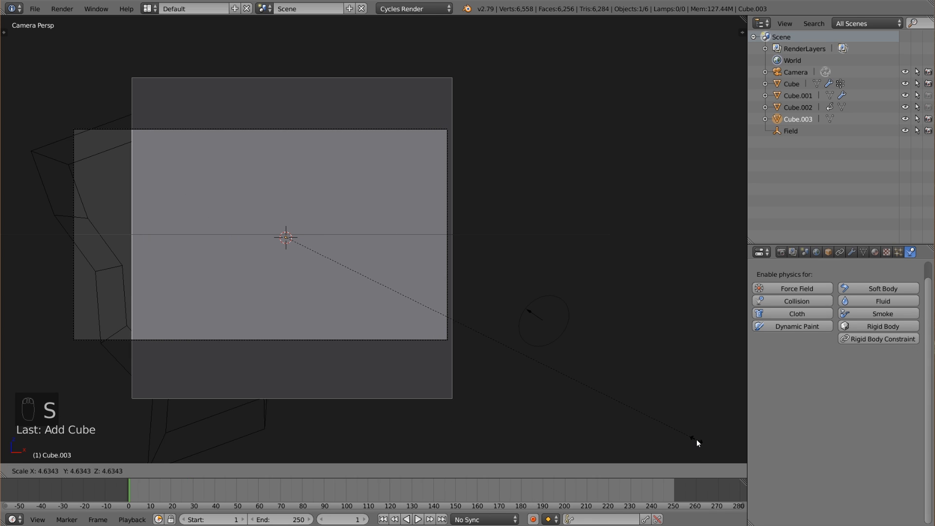
{"action": "left_click", "coordinate": [697, 439]}
Stretch the new cube along the X axis and shift it sideways so that it covers the full camera frame.
{"action": "key", "text": "g"}
{"action": "left_click", "coordinate": [589, 405]}
{"action": "key", "text": "s"}
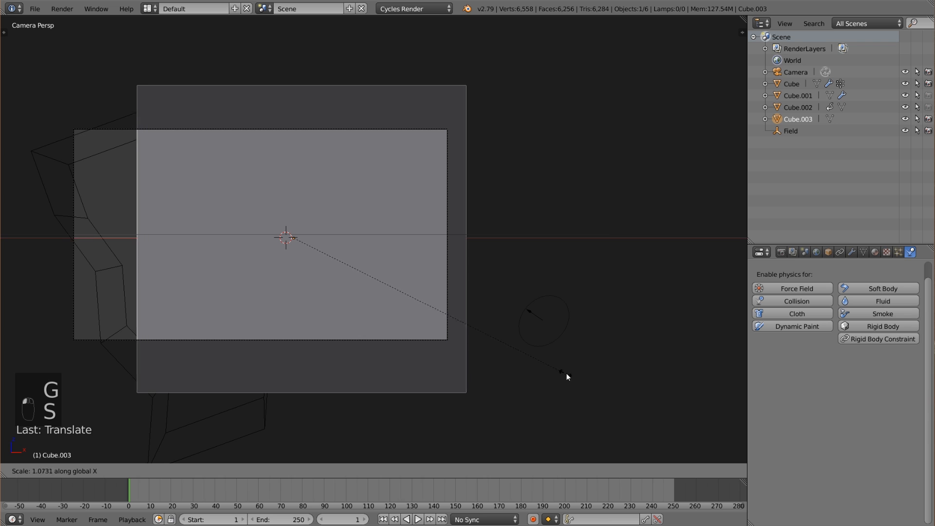
{"action": "left_click", "coordinate": [662, 360]}
{"action": "left_click_drag", "start_coordinate": [324, 239], "coordinate": [286, 234]}
{"action": "middle_click_drag", "start_coordinate": [389, 292], "coordinate": [442, 261]}
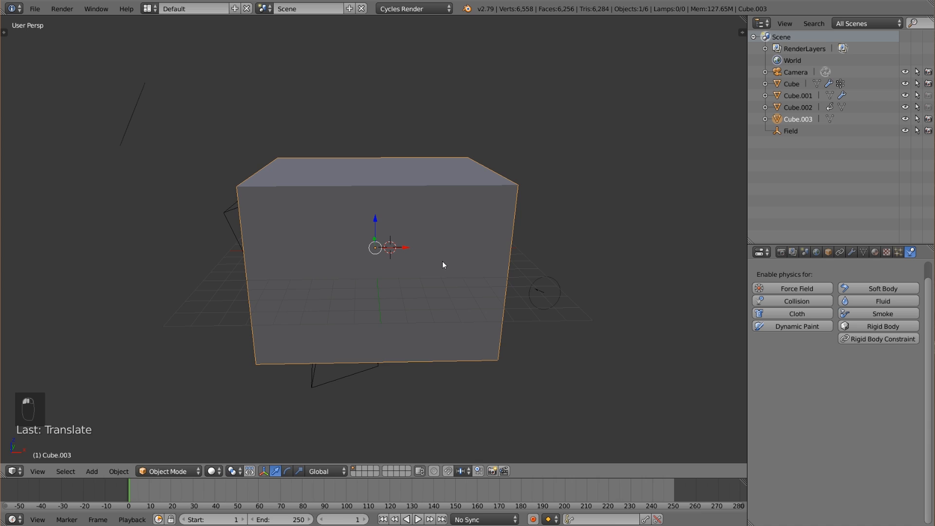
{"action": "key", "text": "KP_0"}
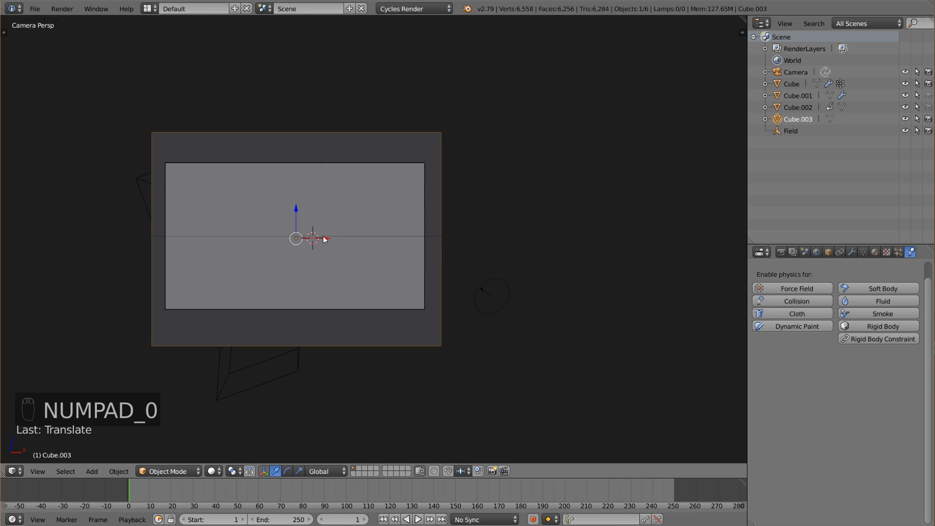
{"action": "left_click_drag", "start_coordinate": [325, 238], "coordinate": [328, 236]}
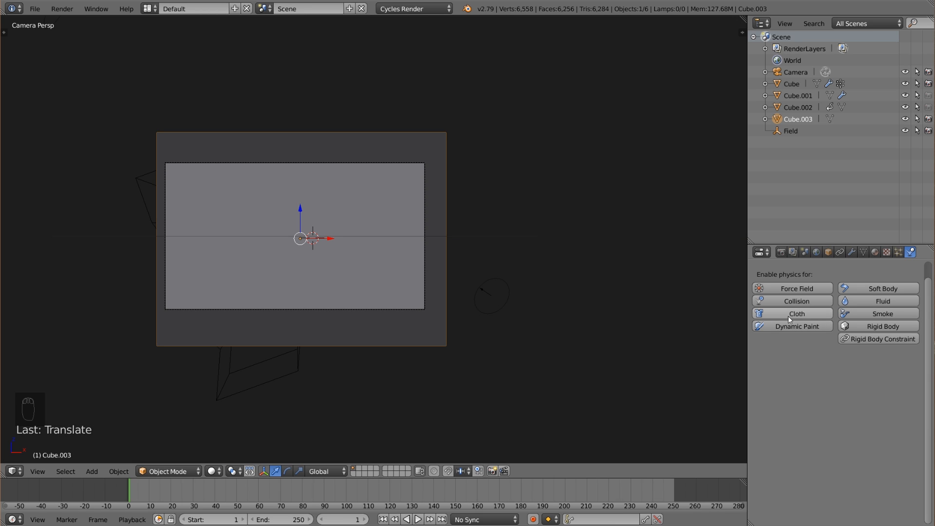
Enable Smoke physics on the enclosing cube Cube.003, make it a Domain and turn on Smoke Adaptive Domain.
{"action": "left_click", "coordinate": [876, 313]}
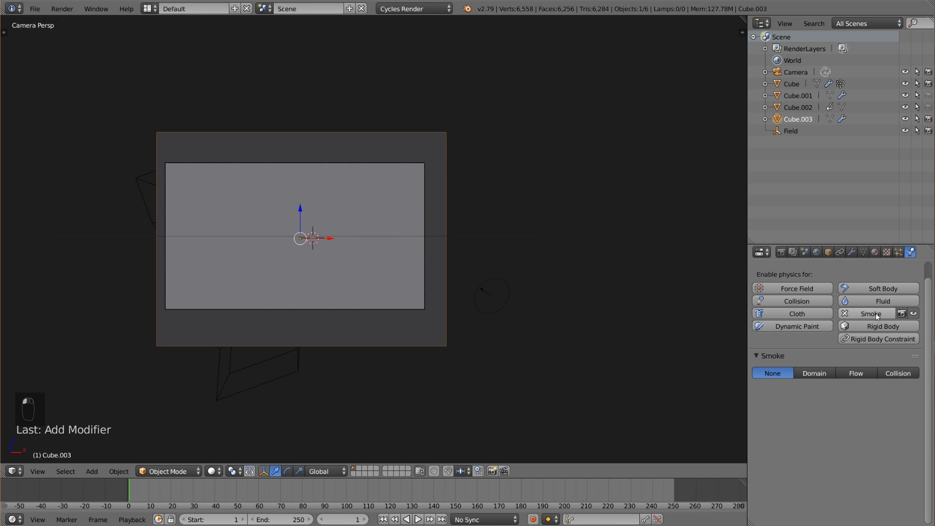
{"action": "left_click", "coordinate": [815, 374]}
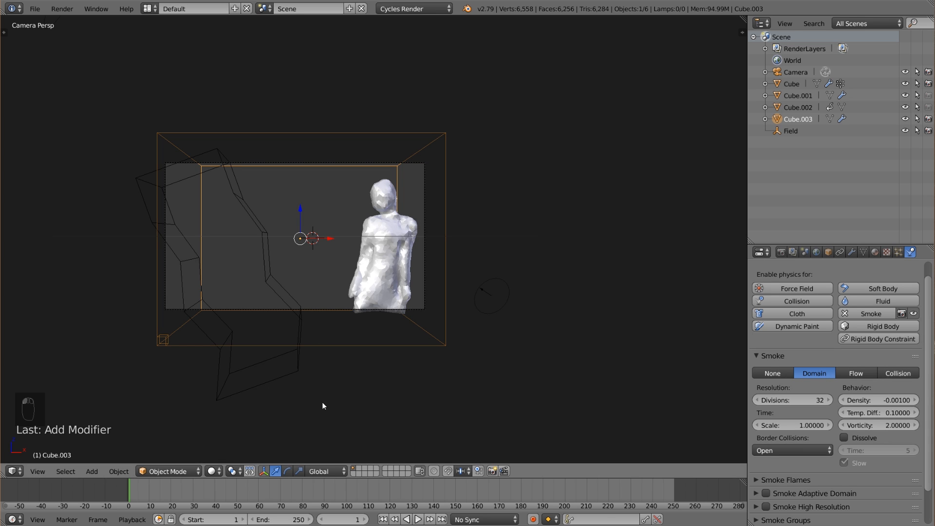
{"action": "scroll", "coordinate": [866, 466], "scroll_direction": "down", "scroll_amount": 2}
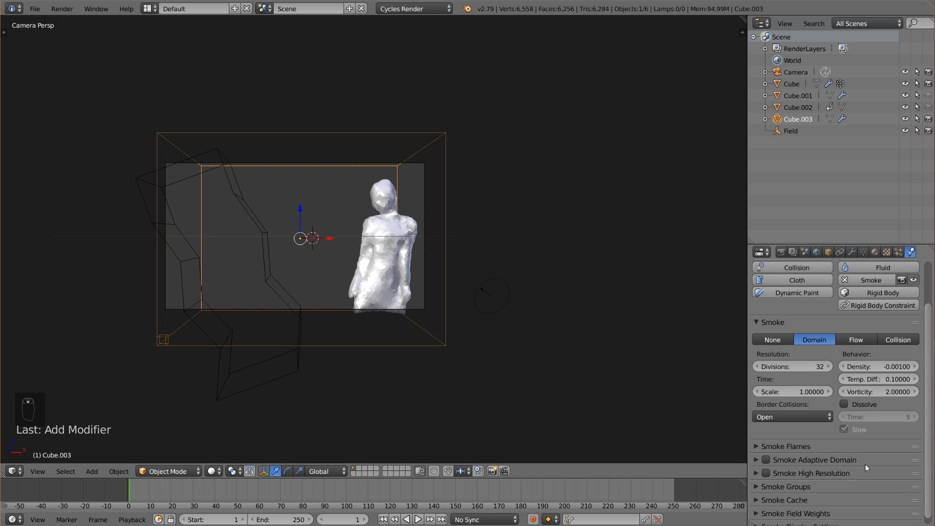
{"action": "left_click", "coordinate": [766, 460]}
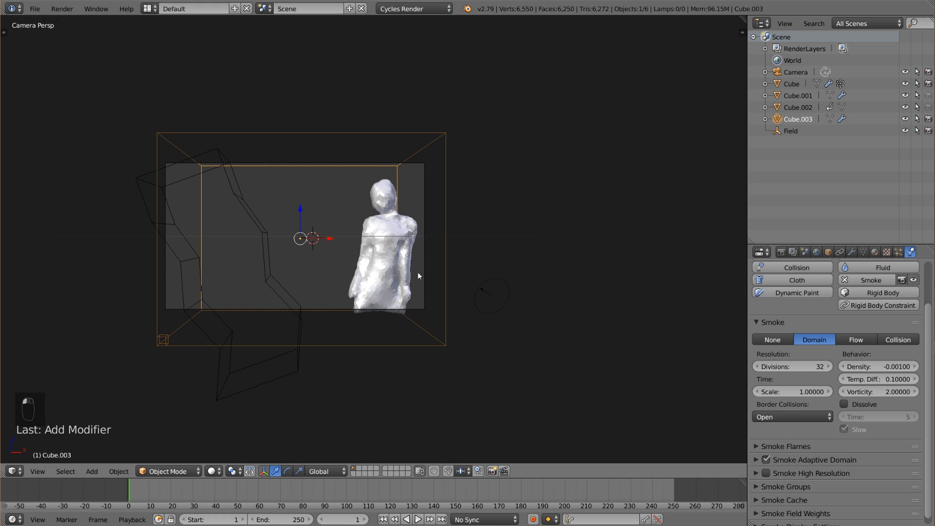
Add a second vertex group to the woman's body mesh and rename it Group.smoke.
{"action": "scroll", "coordinate": [417, 271], "scroll_direction": "up", "scroll_amount": 2}
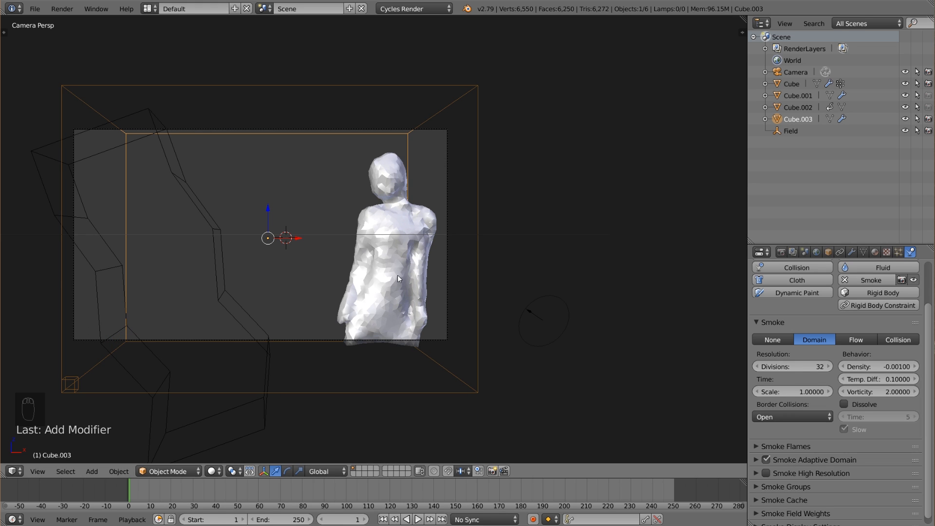
{"action": "left_click", "coordinate": [864, 252]}
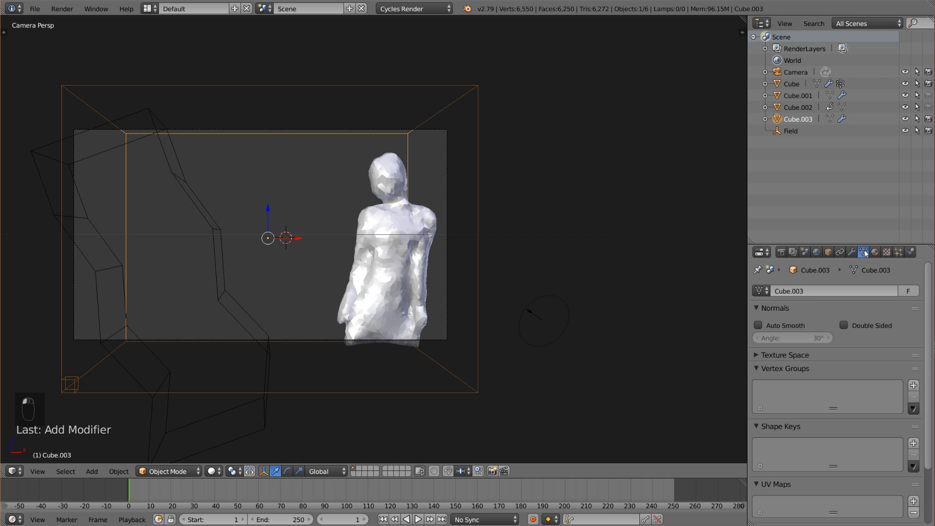
{"action": "right_click", "coordinate": [423, 246]}
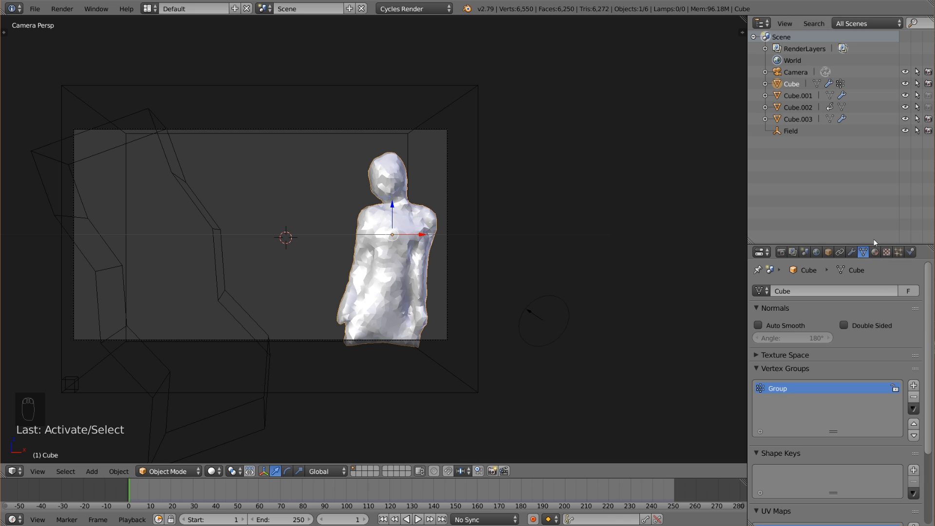
{"action": "left_click", "coordinate": [914, 385]}
{"action": "double_click", "coordinate": [786, 400]}
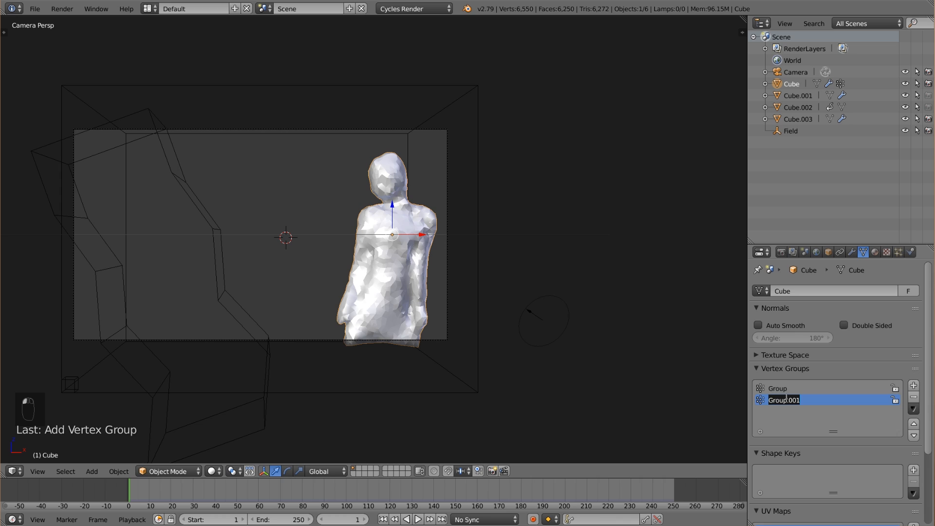
{"action": "left_click", "coordinate": [801, 404]}
{"action": "key", "text": "BackSpace"}
{"action": "key", "text": "BackSpace"}
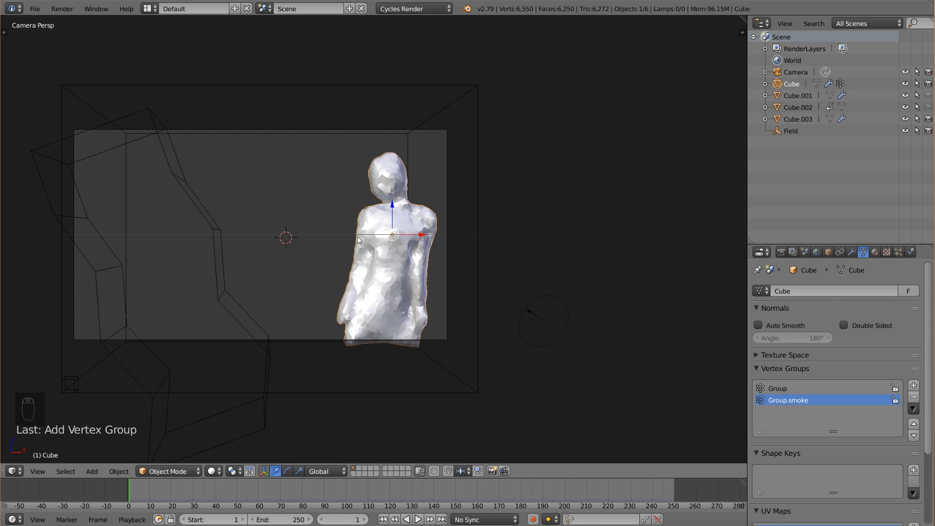
Assign all vertices of the body mesh to the Group.smoke vertex group and return to Object Mode.
{"action": "right_click", "coordinate": [236, 307]}
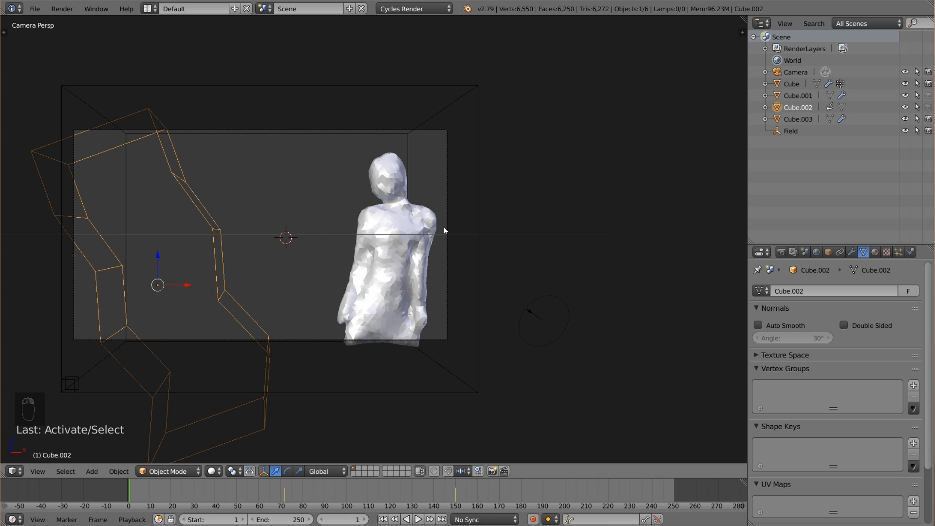
{"action": "right_click", "coordinate": [384, 277]}
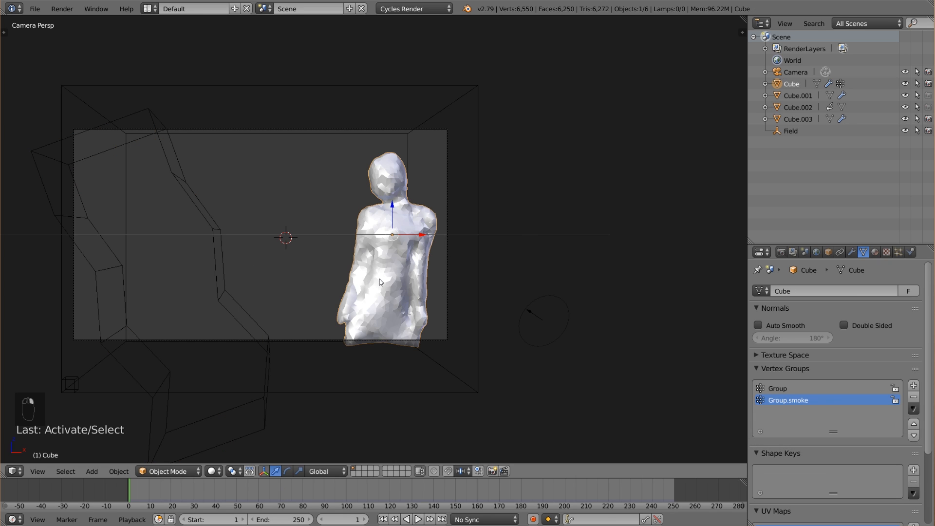
{"action": "key", "text": "Tab"}
{"action": "key", "text": "a"}
{"action": "key", "text": "a"}
{"action": "left_click", "coordinate": [772, 450]}
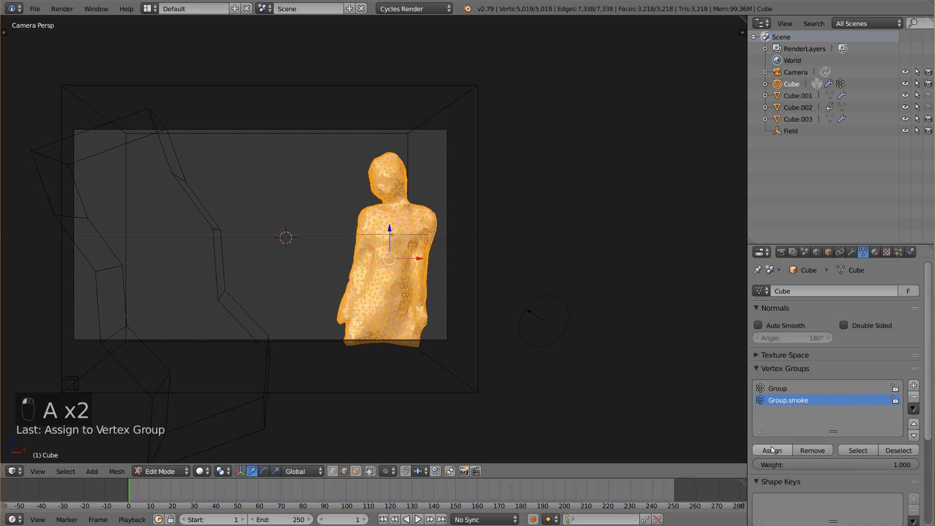
{"action": "key", "text": "a"}
{"action": "key", "text": "Tab"}
{"action": "key", "text": "Tab"}
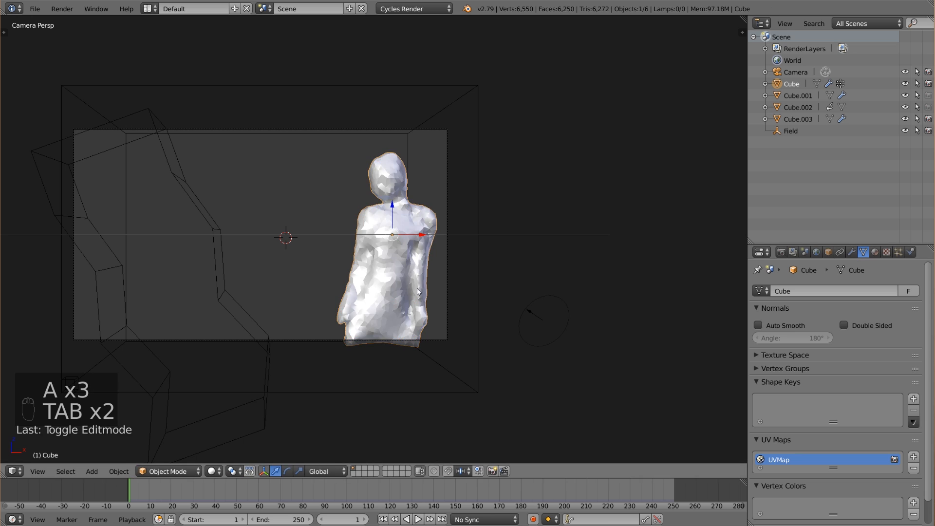
{"action": "right_click", "coordinate": [398, 282]}
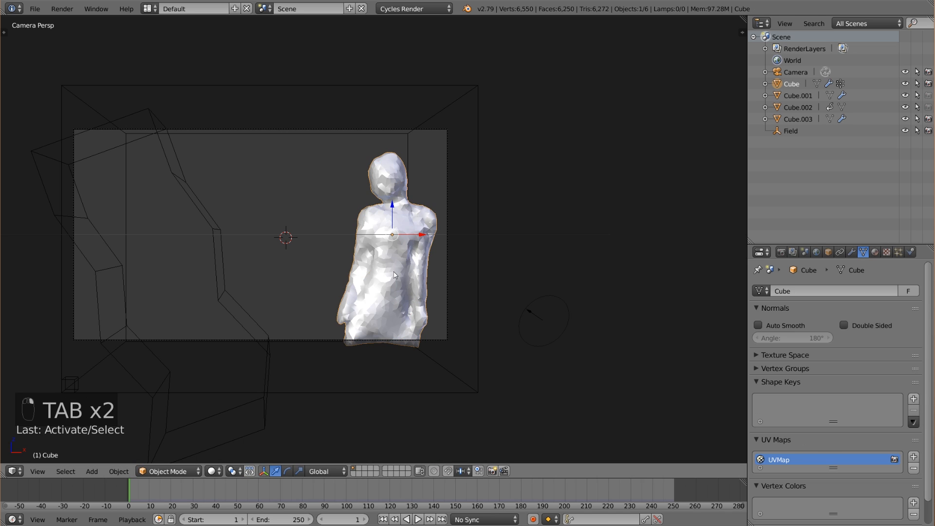
Collapse the body mesh's existing modifiers and add a Vertex Weight Proximity modifier that uses the Group.smoke vertex group.
{"action": "left_click", "coordinate": [852, 252]}
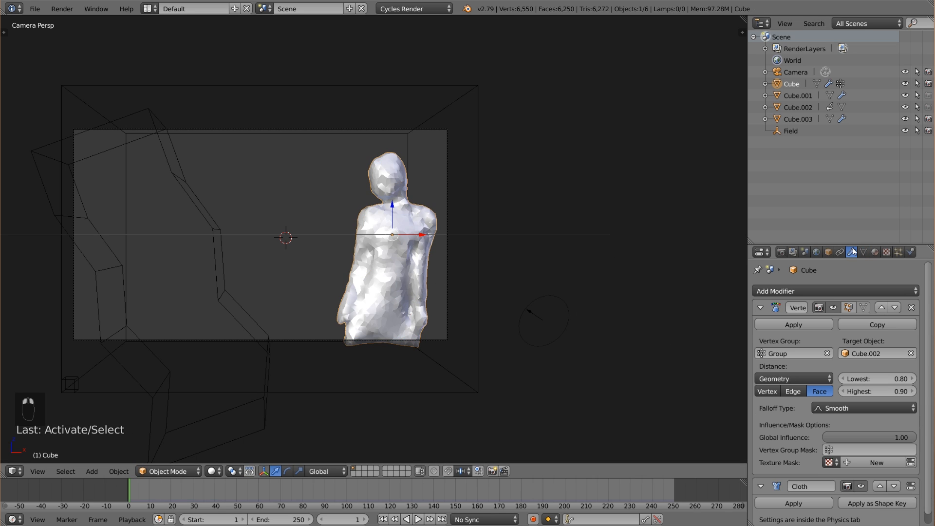
{"action": "left_click", "coordinate": [759, 309]}
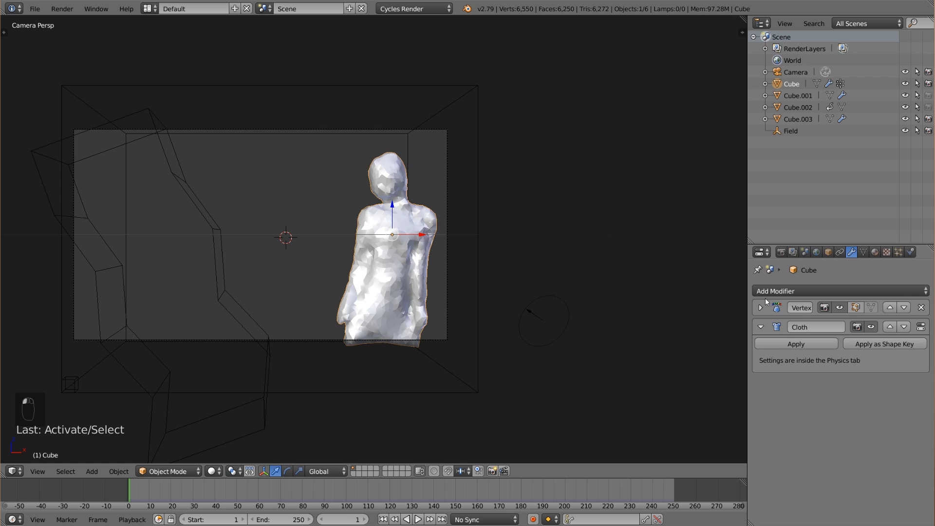
{"action": "left_click", "coordinate": [761, 327]}
{"action": "left_click", "coordinate": [790, 291]}
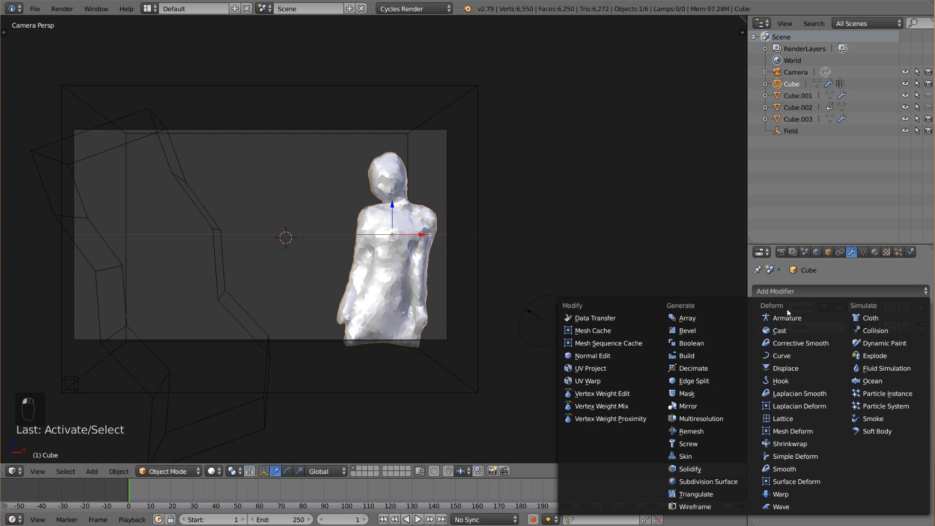
{"action": "left_click", "coordinate": [610, 419]}
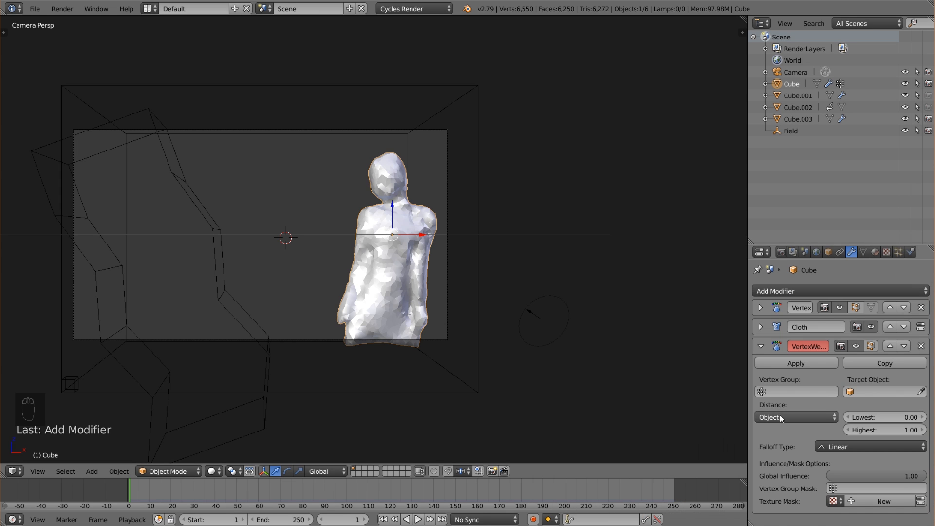
{"action": "left_click", "coordinate": [803, 391]}
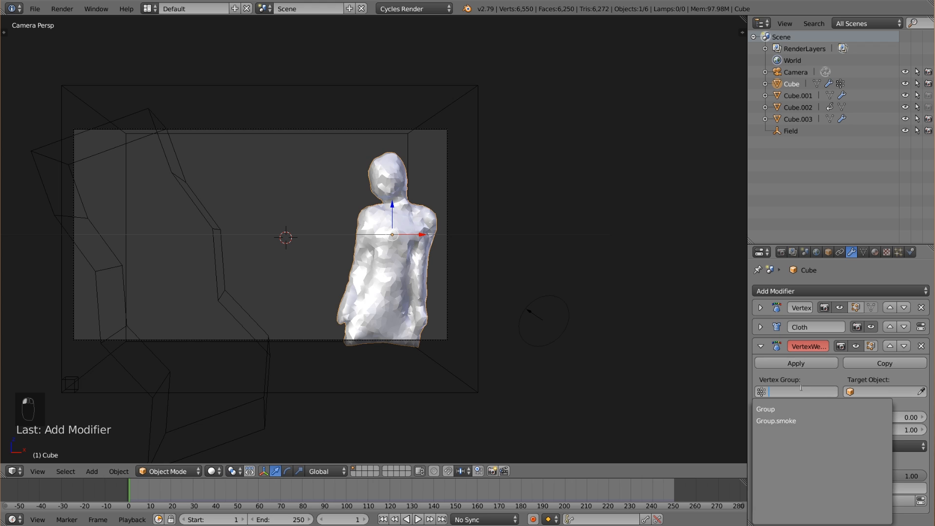
{"action": "left_click", "coordinate": [801, 420]}
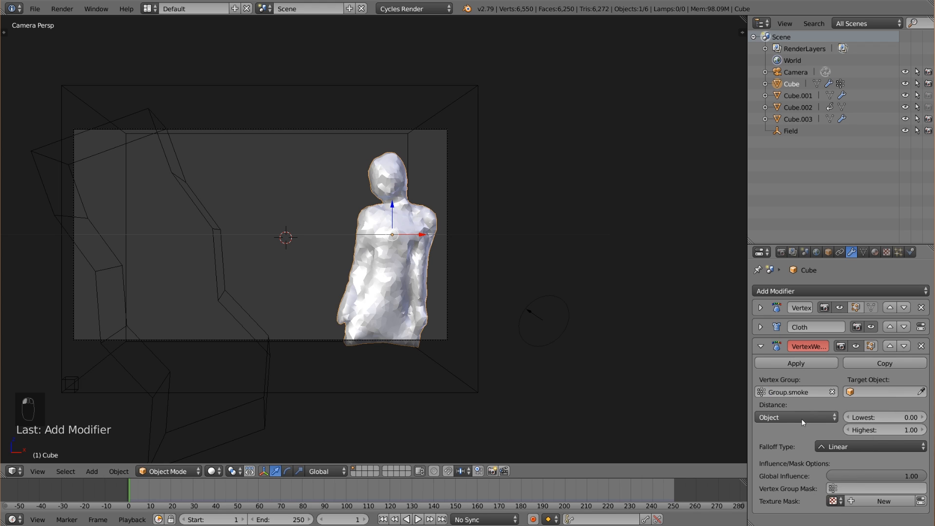
Target the new proximity modifier at the bent block Cube.002 and set its distance to Geometry measured by Face.
{"action": "left_click", "coordinate": [891, 393]}
{"action": "left_click", "coordinate": [856, 445]}
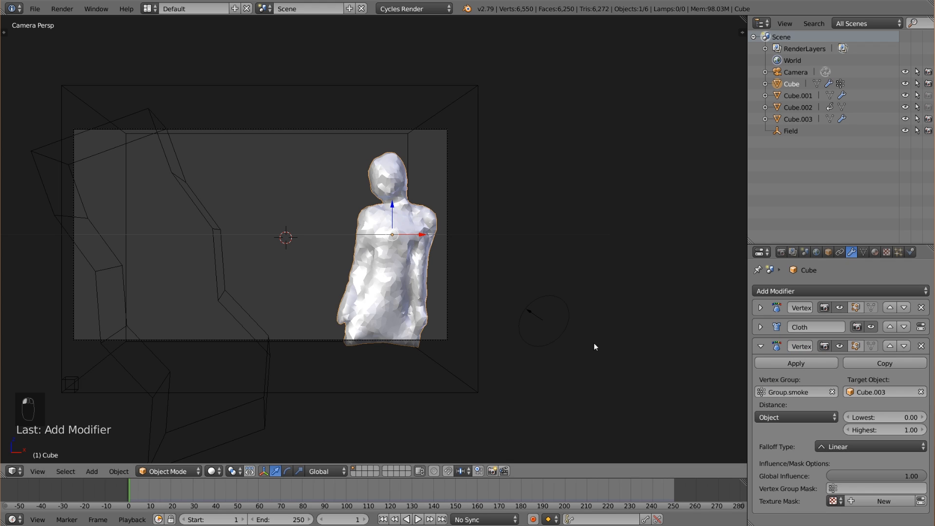
{"action": "right_click", "coordinate": [215, 291]}
{"action": "right_click", "coordinate": [403, 271]}
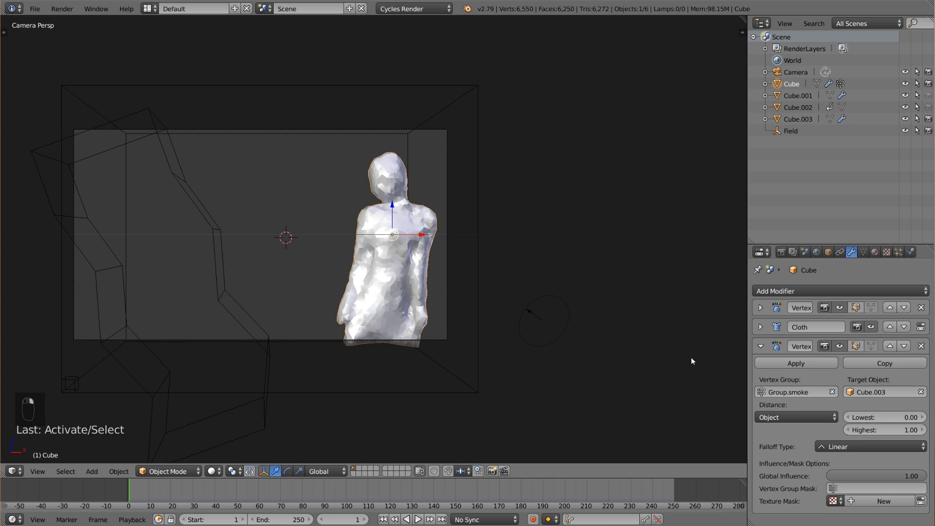
{"action": "left_click", "coordinate": [877, 393]}
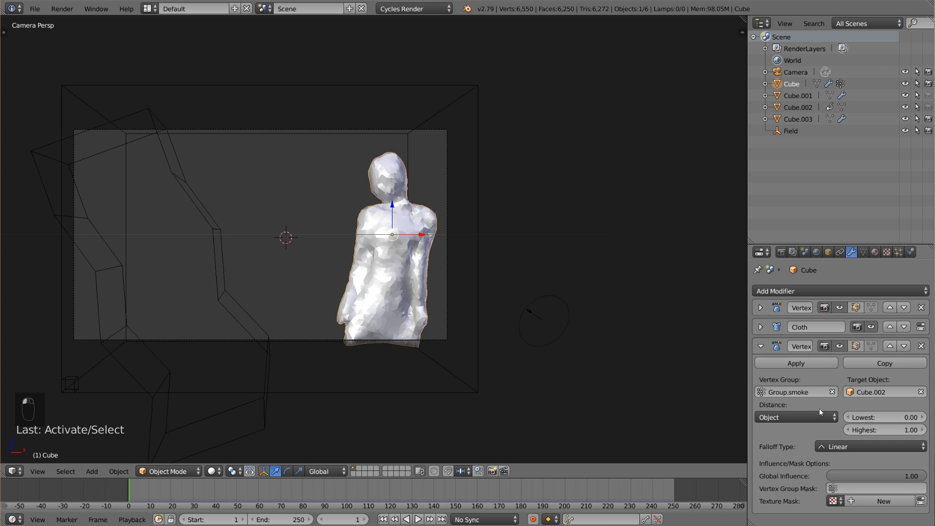
{"action": "left_click", "coordinate": [808, 417]}
{"action": "left_click", "coordinate": [810, 393]}
{"action": "left_click", "coordinate": [827, 430]}
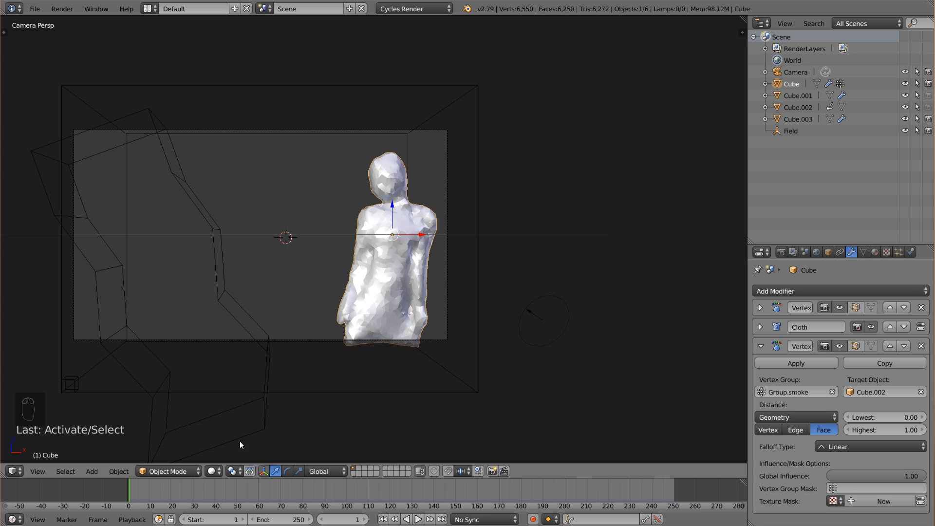
Show the body in Weight Paint mode and set the proximity modifier's Lowest to 0.80 and Highest to 0.70.
{"action": "left_click", "coordinate": [168, 471]}
{"action": "left_click", "coordinate": [181, 405]}
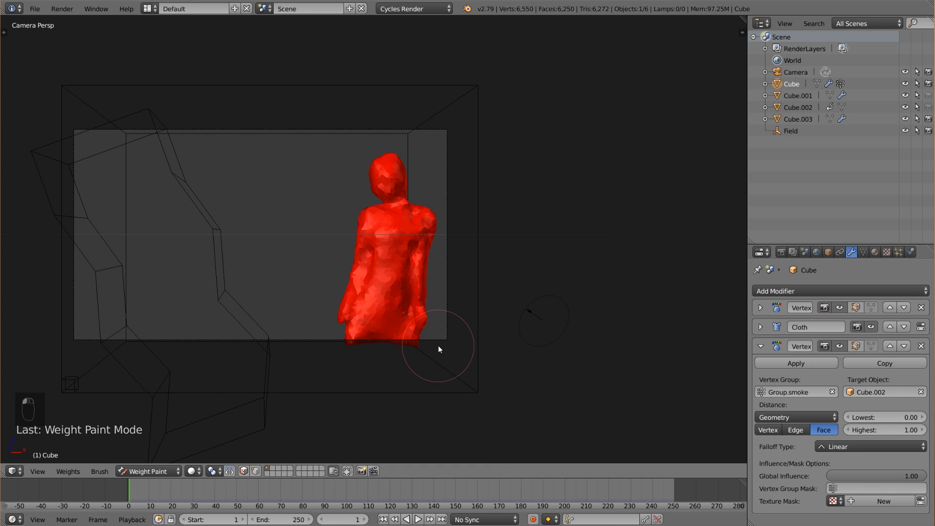
{"action": "middle_click_drag", "start_coordinate": [443, 346], "coordinate": [431, 335], "text": "shift"}
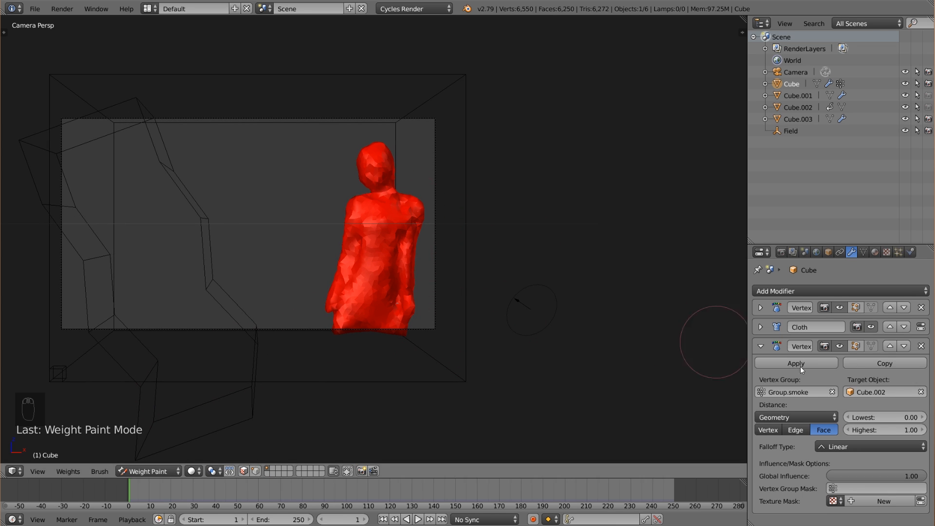
{"action": "left_click", "coordinate": [922, 418]}
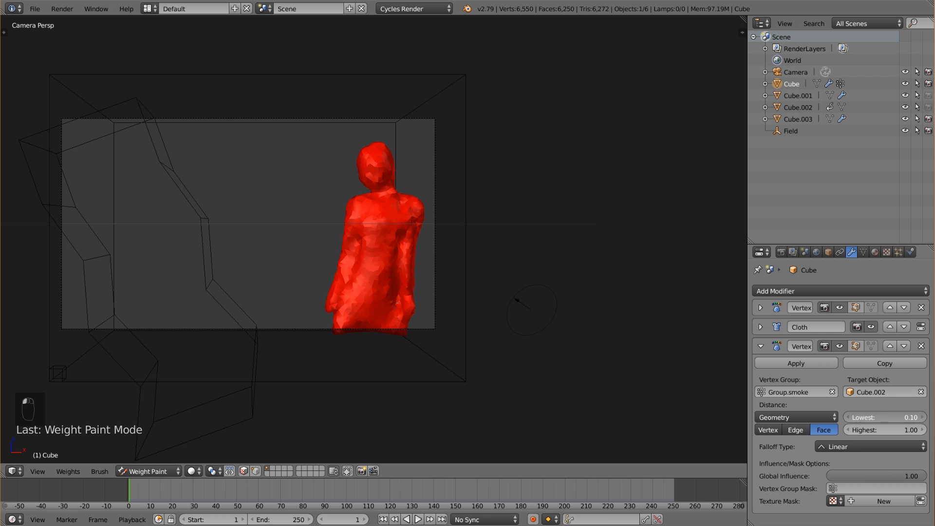
{"action": "left_click", "coordinate": [922, 419]}
{"action": "left_click", "coordinate": [923, 419]}
{"action": "left_click", "coordinate": [922, 418]}
{"action": "left_click", "coordinate": [923, 419]}
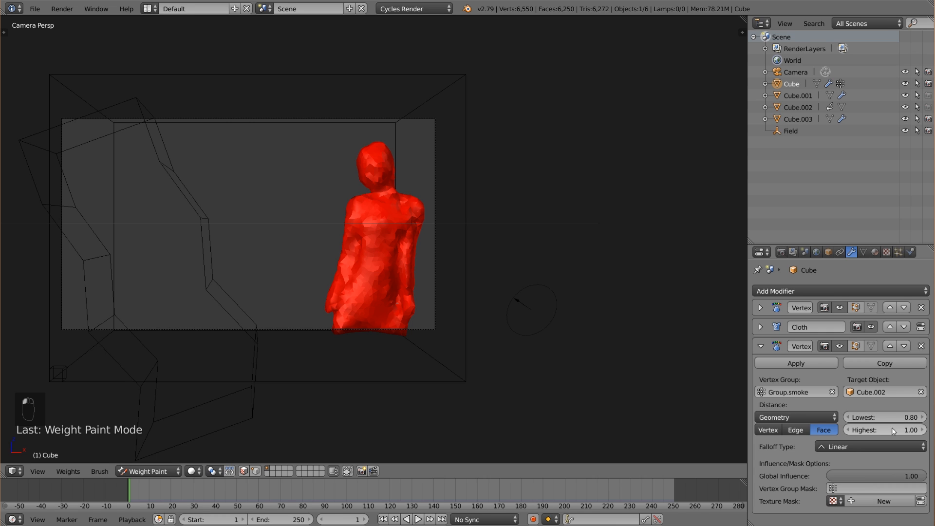
{"action": "left_click", "coordinate": [849, 430]}
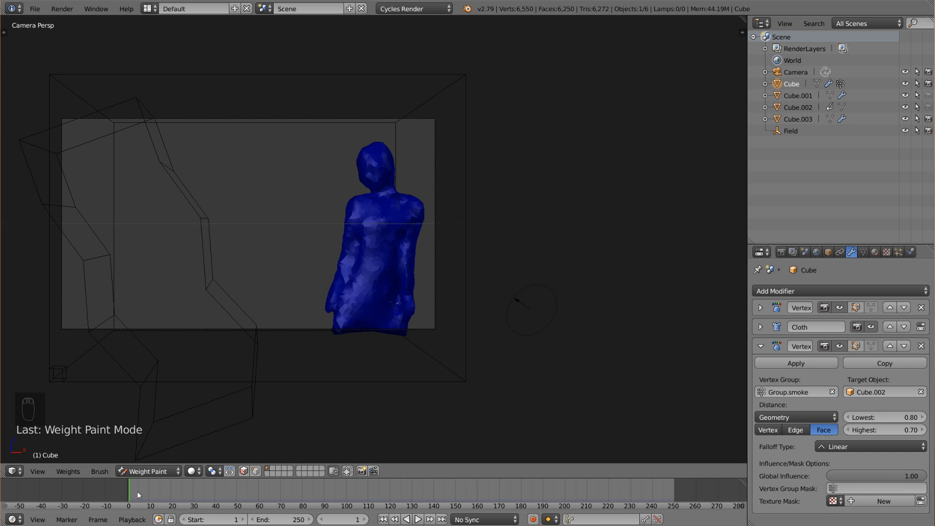
Scrub the timeline to frame 112 and compare the weights of the Group and Group.smoke vertex groups on the body.
{"action": "left_click_drag", "start_coordinate": [138, 491], "coordinate": [153, 491]}
{"action": "left_click_drag", "start_coordinate": [212, 488], "coordinate": [373, 485]}
{"action": "left_click", "coordinate": [863, 252]}
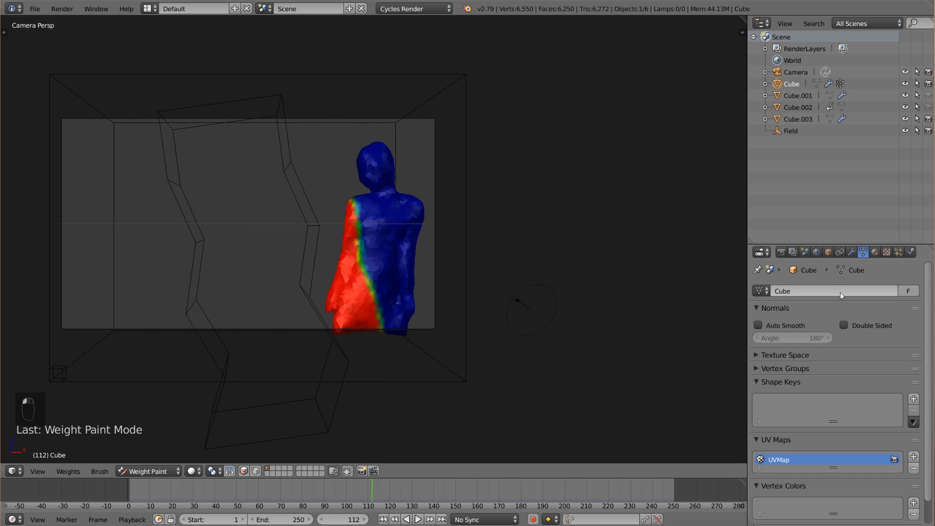
{"action": "left_click", "coordinate": [779, 369]}
{"action": "left_click", "coordinate": [795, 388]}
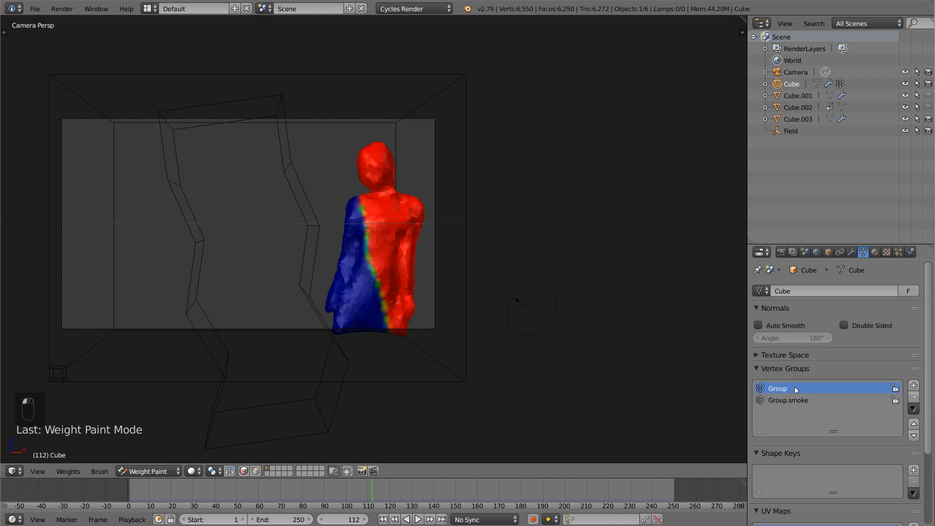
{"action": "left_click", "coordinate": [798, 400]}
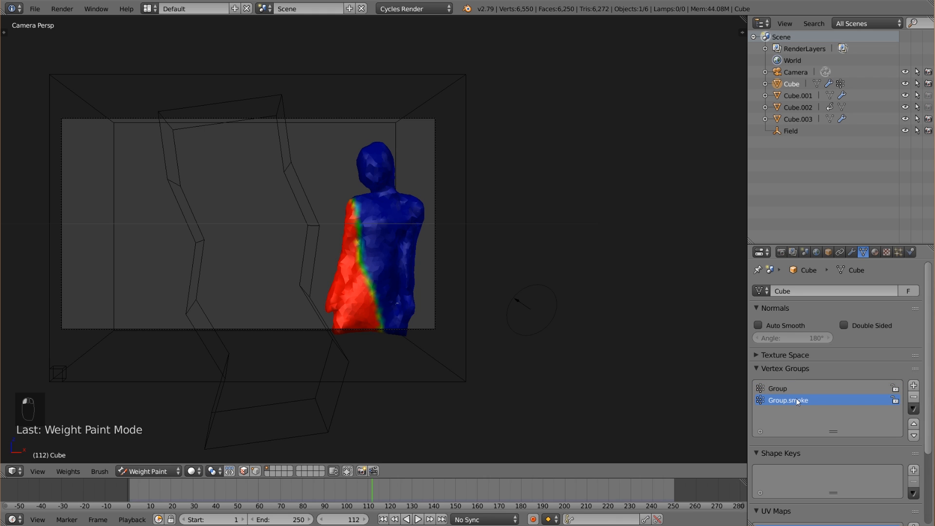
{"action": "left_click", "coordinate": [799, 389]}
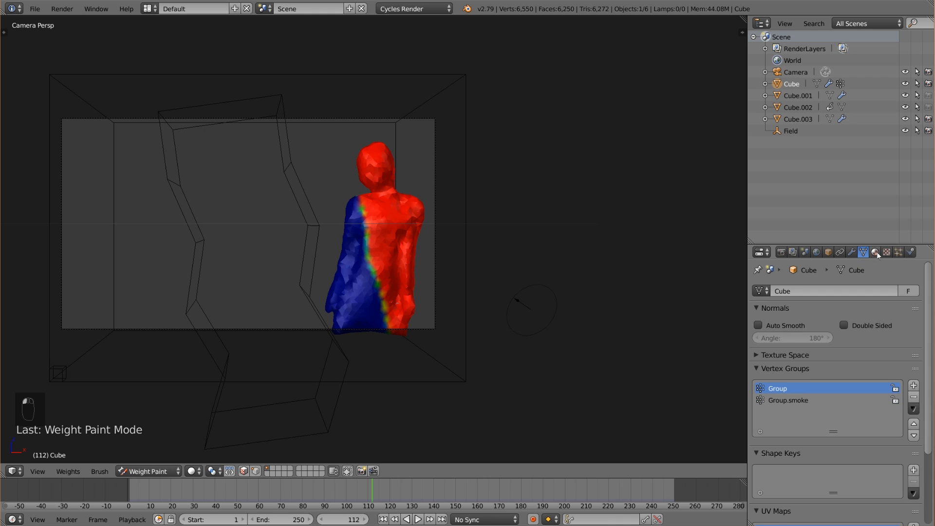
{"action": "left_click", "coordinate": [812, 401]}
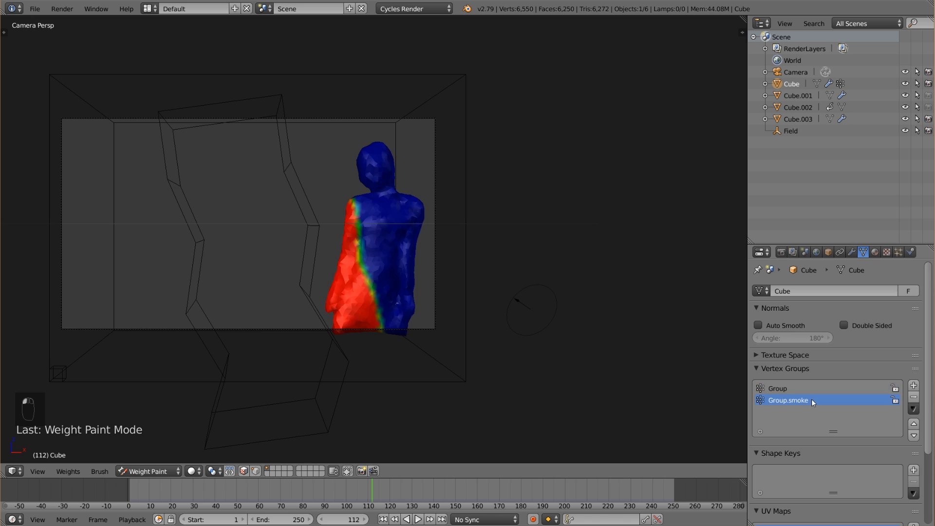
Collapse the body mesh Cube's last modifier and return the mesh from Weight Paint to Object Mode.
{"action": "left_click", "coordinate": [851, 252]}
{"action": "left_click", "coordinate": [761, 347]}
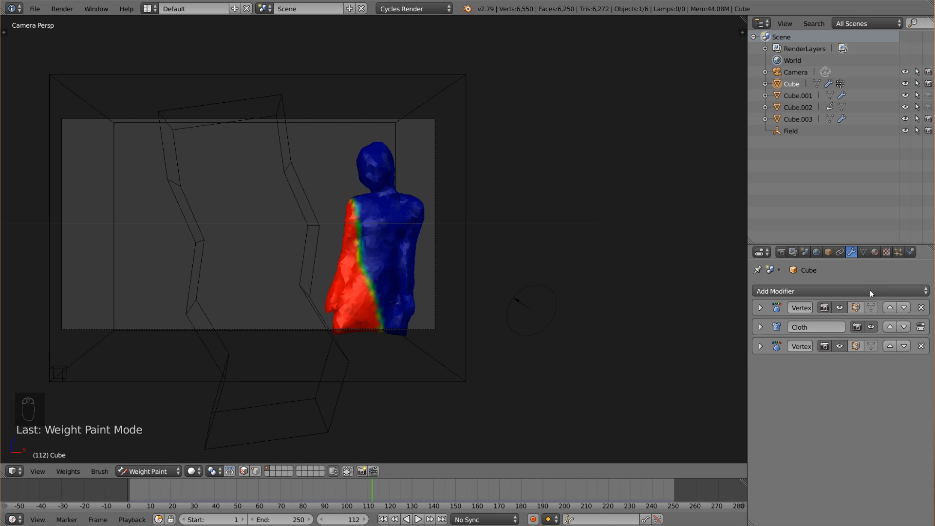
{"action": "left_click", "coordinate": [899, 251]}
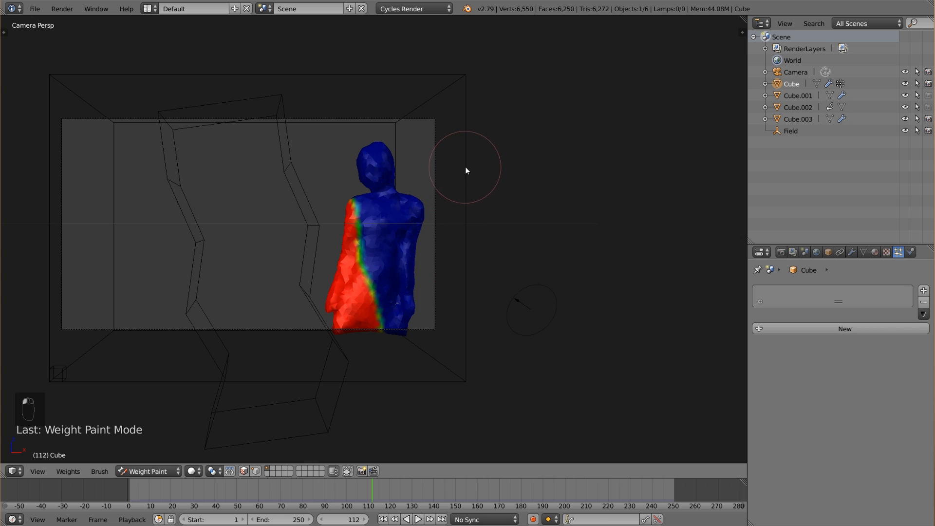
{"action": "right_click", "coordinate": [394, 213]}
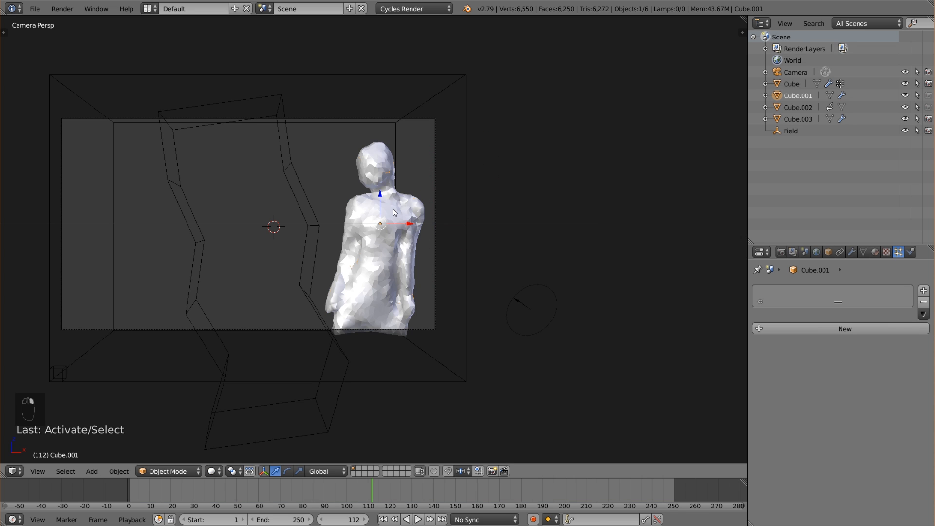
{"action": "right_click", "coordinate": [392, 207]}
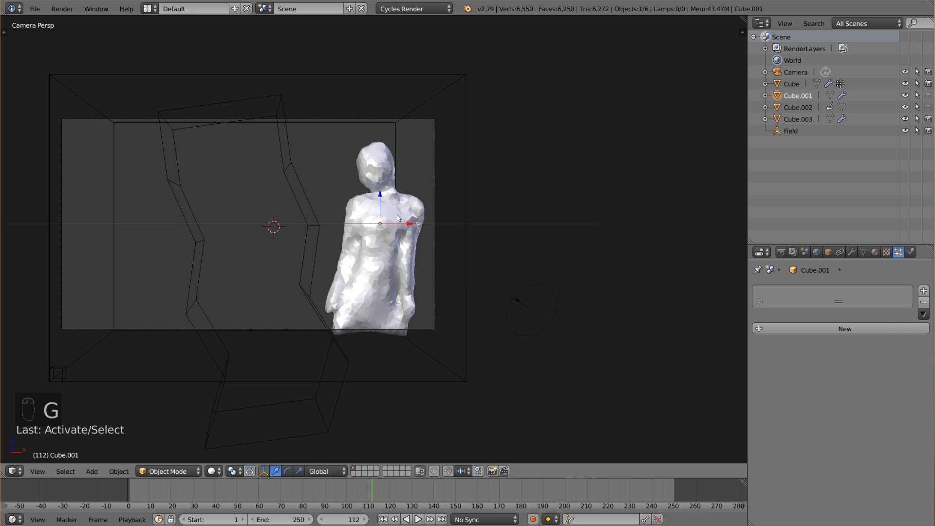
{"action": "key", "text": "ctrl+Tab"}
{"action": "left_click", "coordinate": [166, 471]}
{"action": "left_click", "coordinate": [167, 457]}
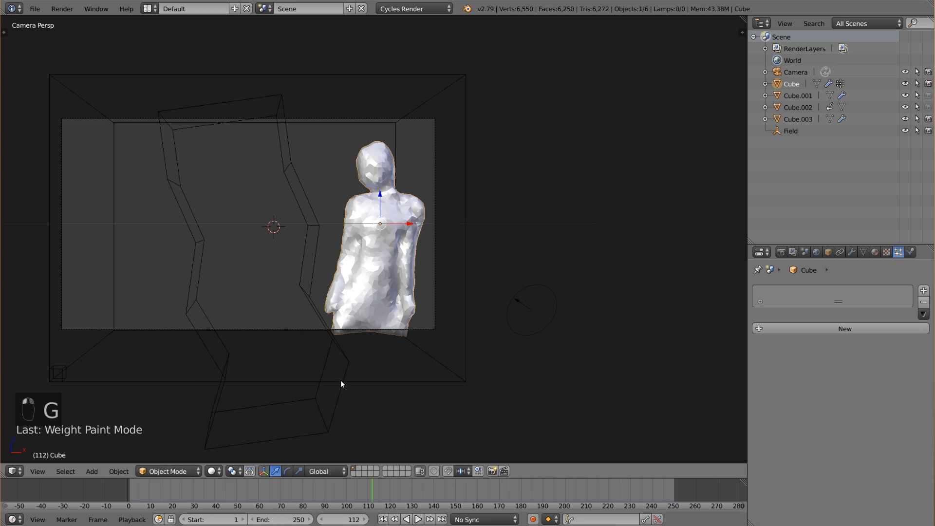
Add Smoke physics to the body mesh Cube and set its type to Flow.
{"action": "left_click", "coordinate": [910, 253]}
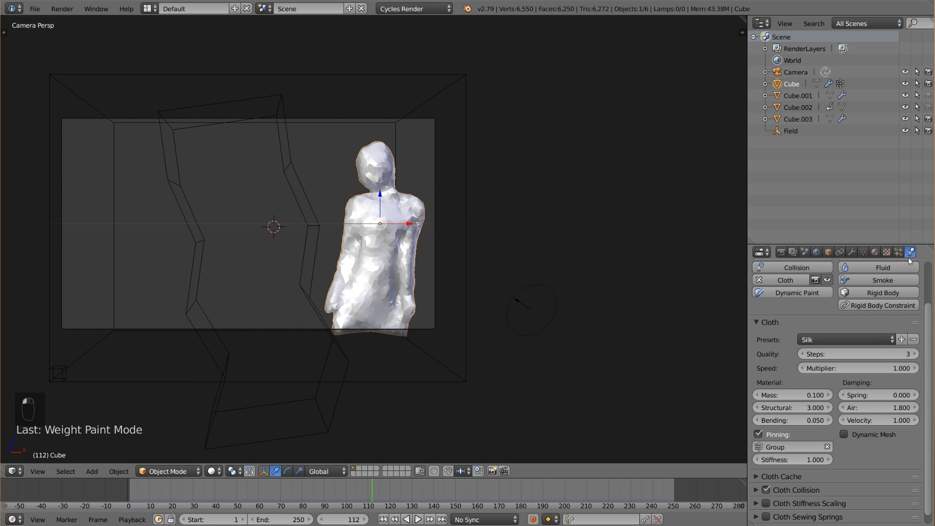
{"action": "left_click", "coordinate": [757, 322]}
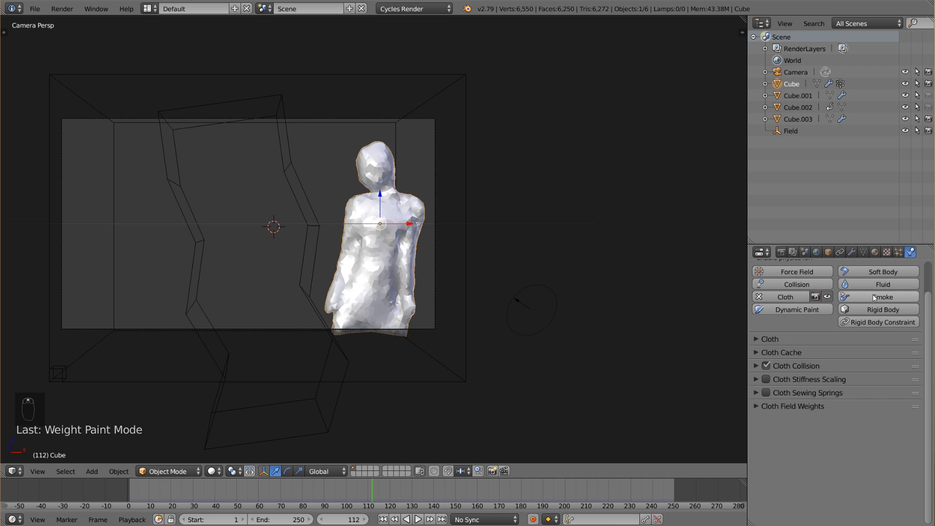
{"action": "left_click", "coordinate": [881, 297]}
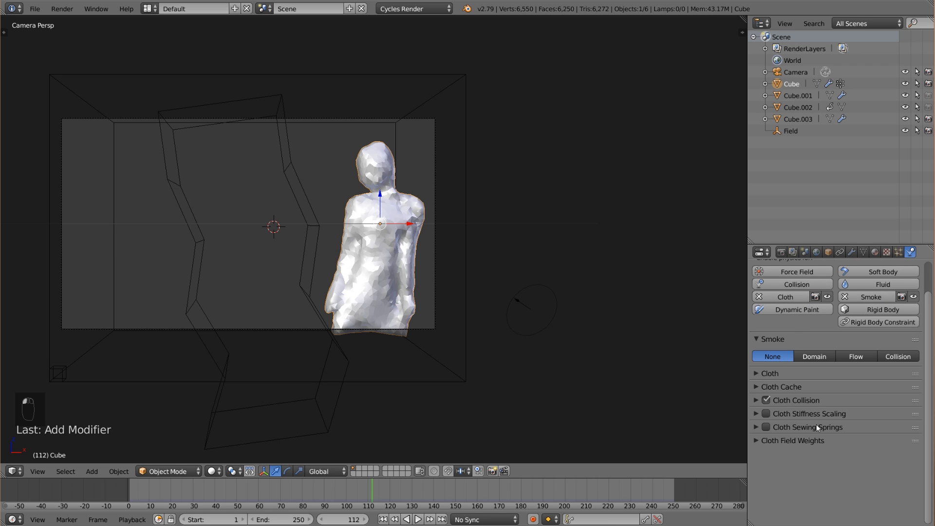
{"action": "left_click", "coordinate": [858, 358]}
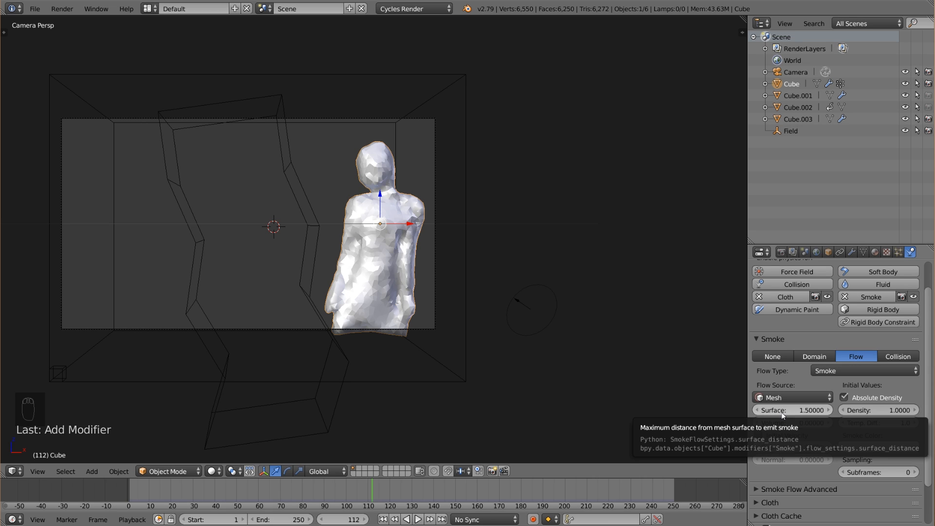
Set the smoke flow's Surface distance to 1.1 and darken the smoke color to a 0.533 grey.
{"action": "left_click", "coordinate": [783, 411]}
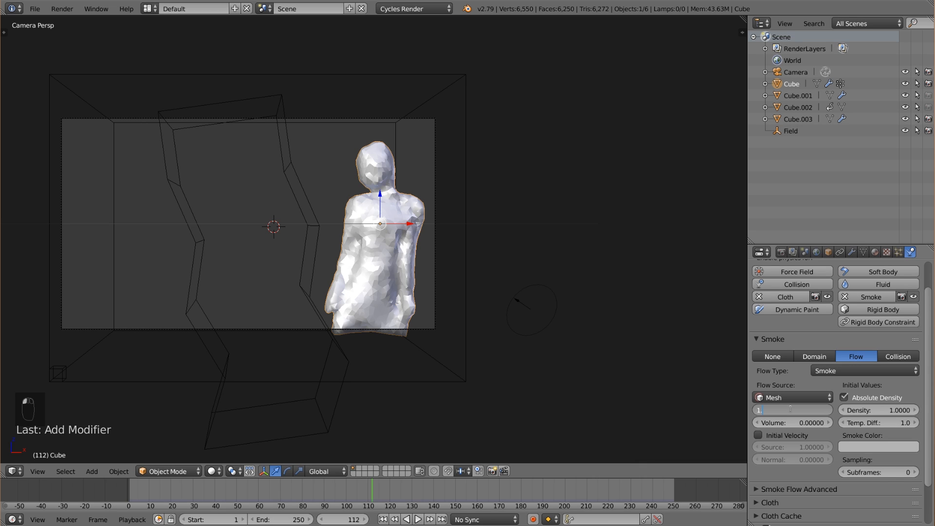
{"action": "key", "text": "Return"}
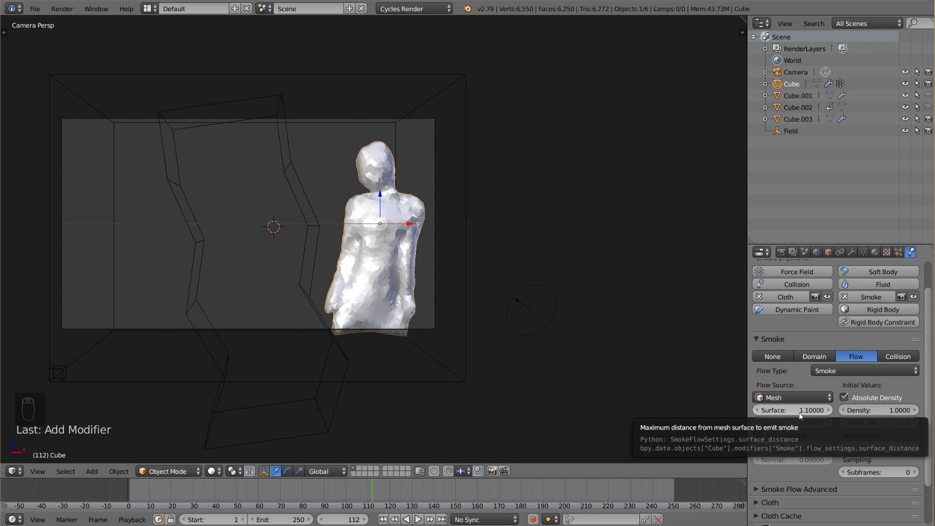
{"action": "left_click", "coordinate": [863, 445]}
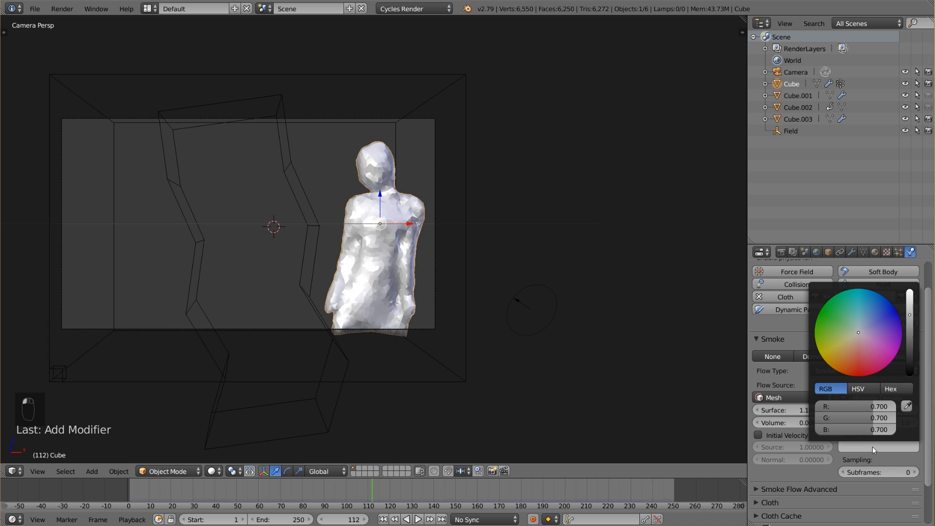
{"action": "left_click", "coordinate": [910, 326]}
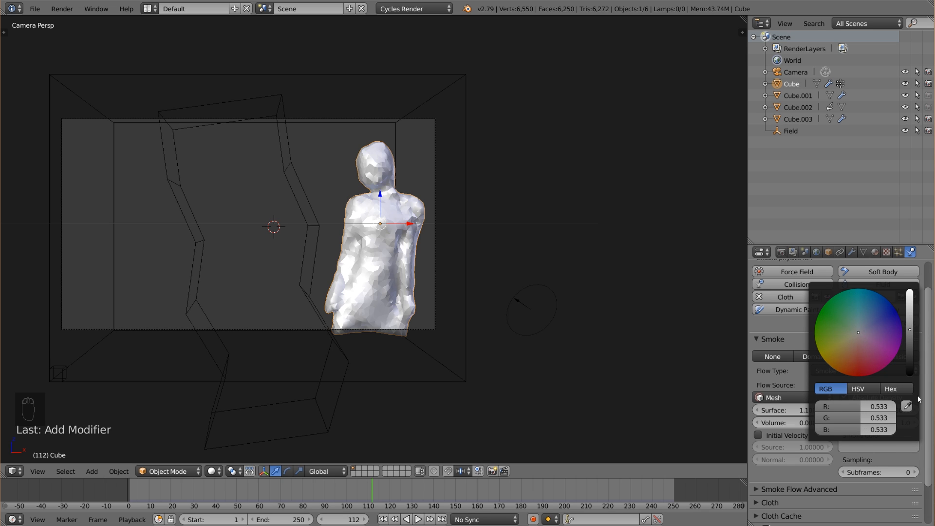
Restrict the body's smoke emission to the Group.smoke vertex group in the advanced flow settings.
{"action": "scroll", "coordinate": [823, 483], "scroll_direction": "down", "scroll_amount": 1}
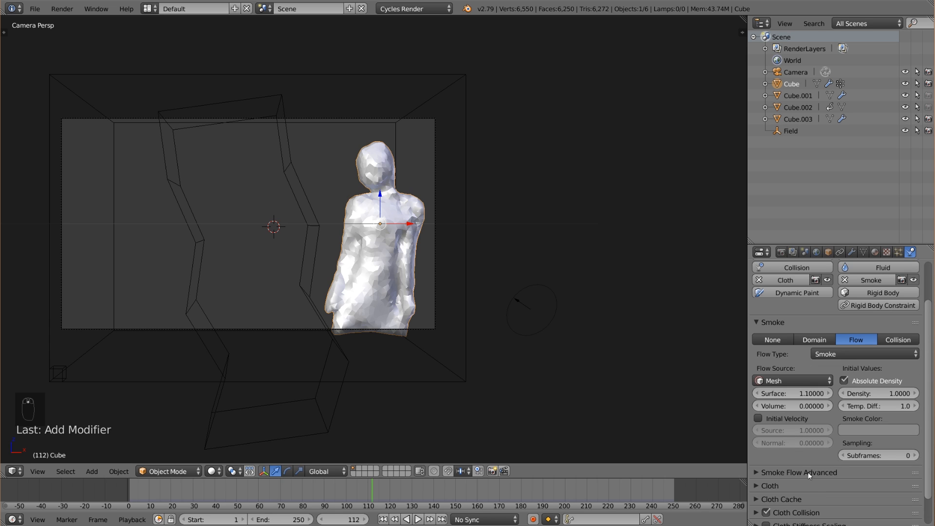
{"action": "left_click", "coordinate": [803, 470]}
{"action": "scroll", "coordinate": [823, 458], "scroll_direction": "down", "scroll_amount": 1}
{"action": "scroll", "coordinate": [845, 445], "scroll_direction": "down", "scroll_amount": 1}
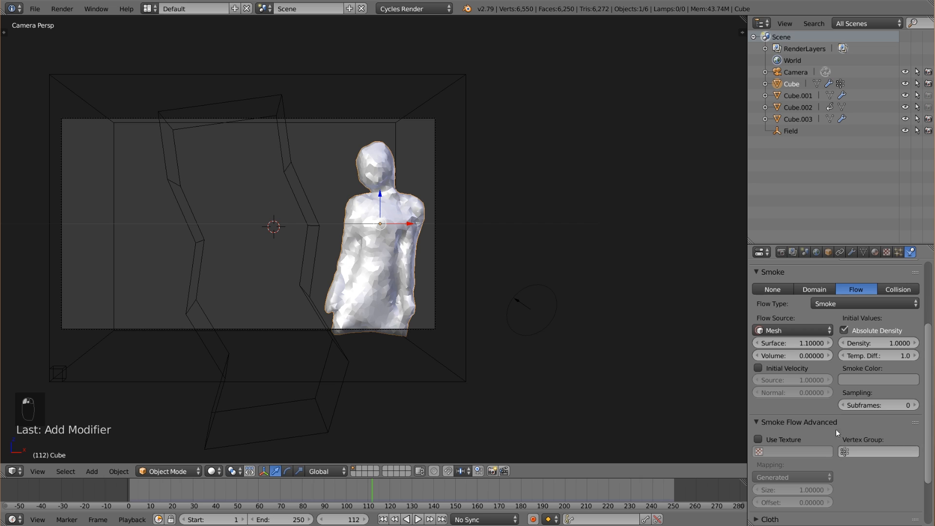
{"action": "left_click", "coordinate": [876, 452]}
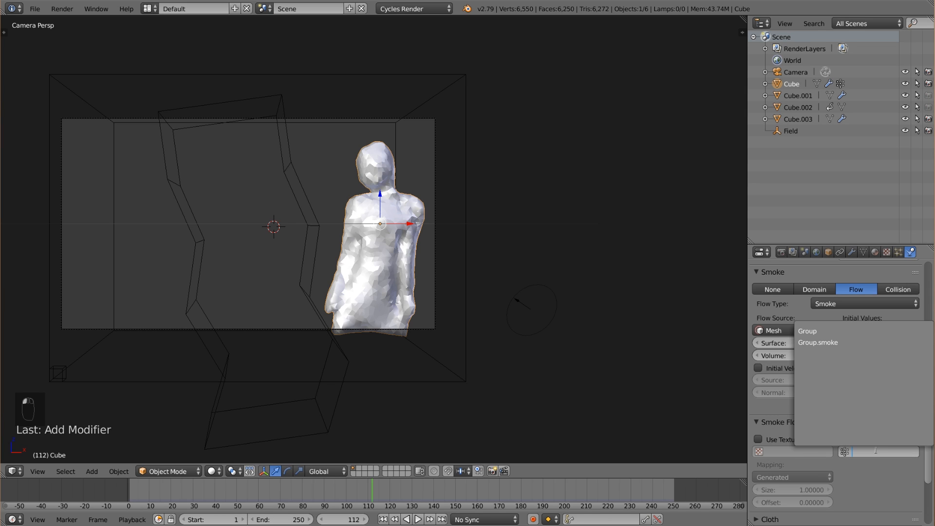
{"action": "left_click", "coordinate": [840, 341]}
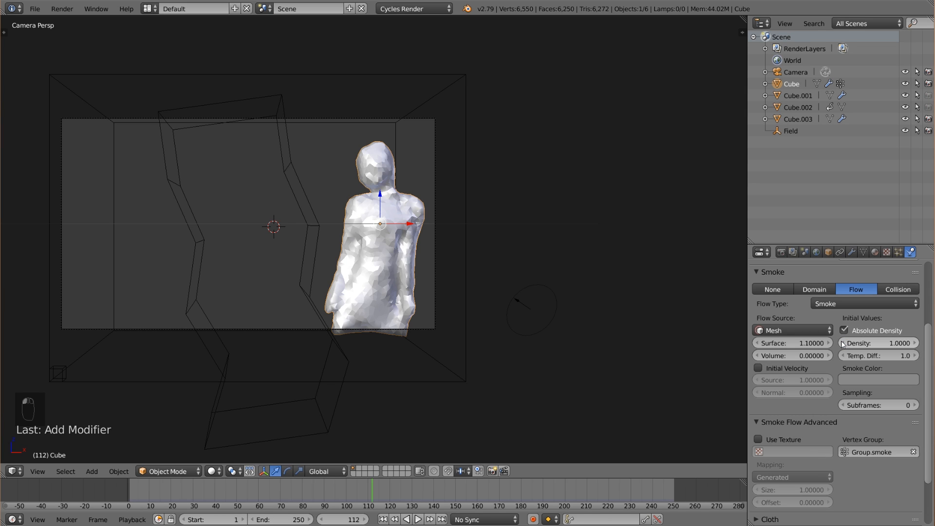
Select the smoke domain box Cube.003 and save the Blender file.
{"action": "right_click", "coordinate": [470, 358]}
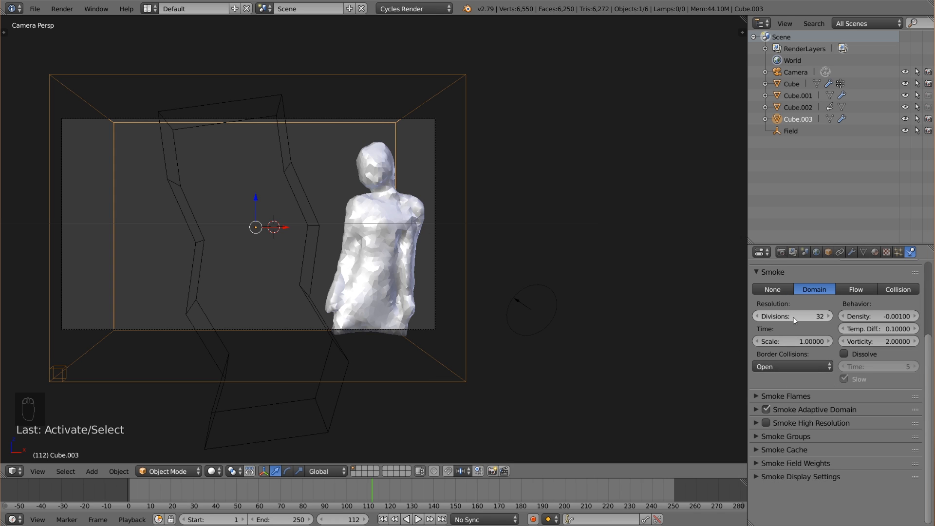
{"action": "left_click", "coordinate": [34, 8]}
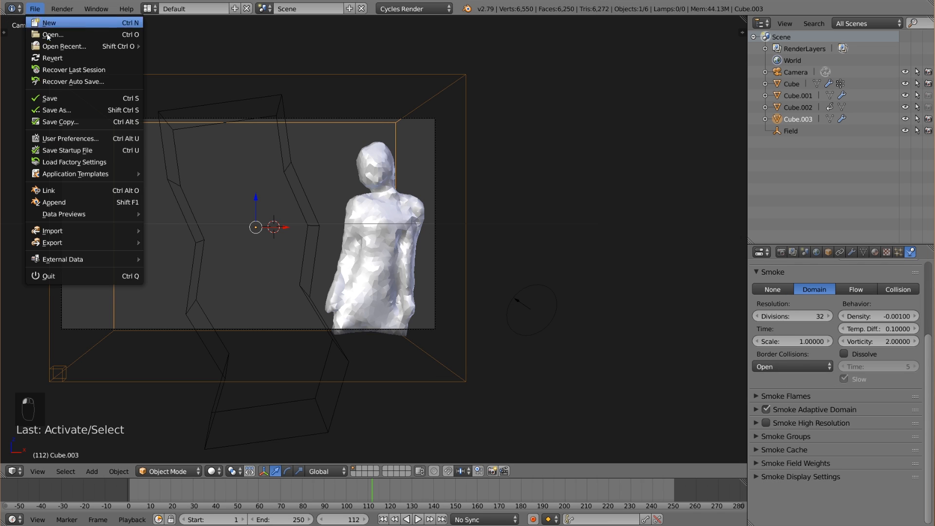
{"action": "left_click", "coordinate": [71, 93]}
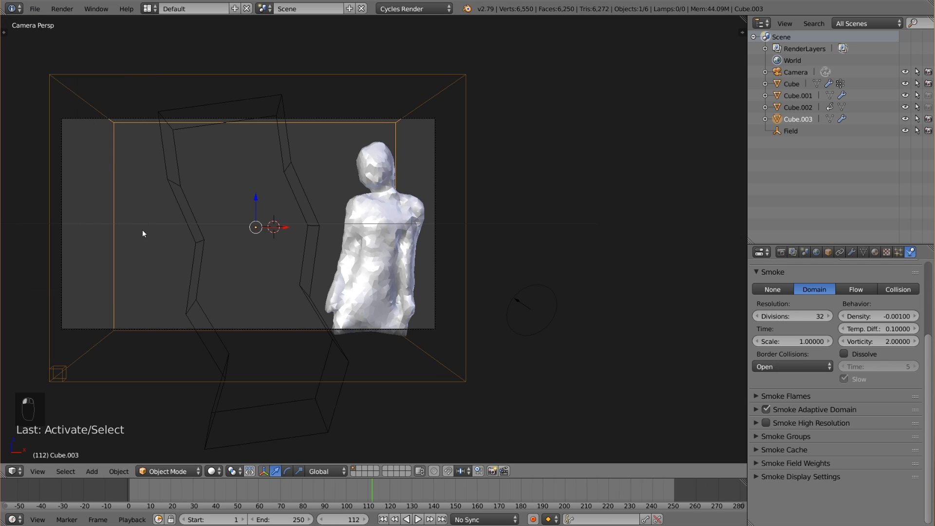
Play the cloth and smoke simulation from frame 1 and stop at frame 140.
{"action": "left_click", "coordinate": [383, 520]}
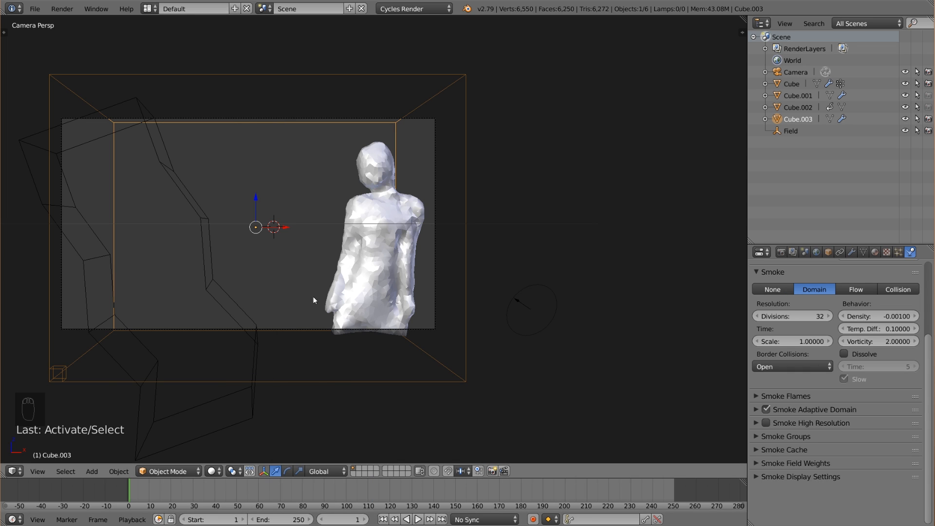
{"action": "left_click", "coordinate": [418, 519]}
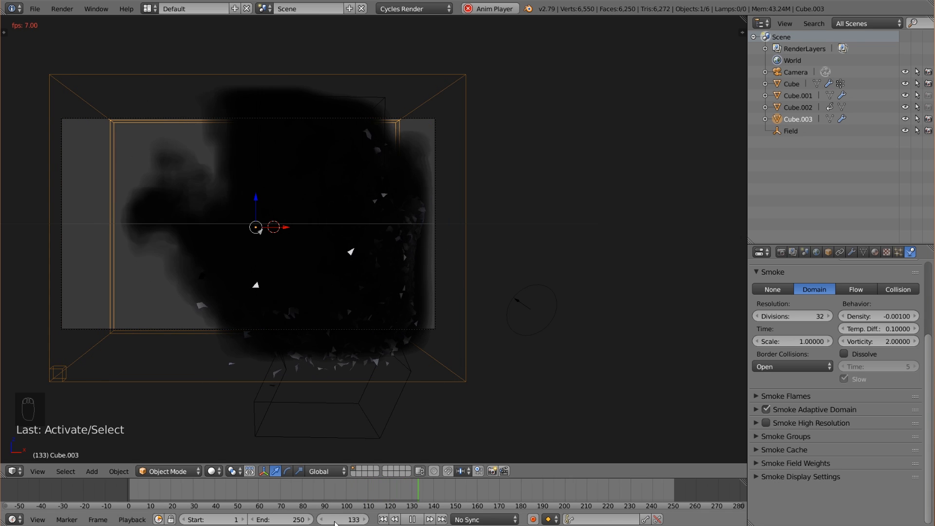
{"action": "left_click", "coordinate": [412, 520]}
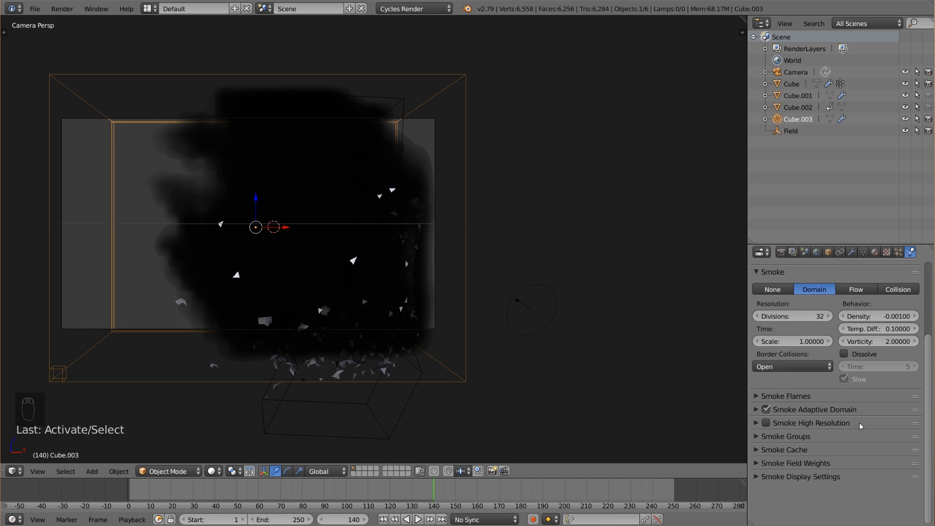
Reduce the Wind influence in the smoke domain's field weights to 0.1.
{"action": "left_click", "coordinate": [813, 467]}
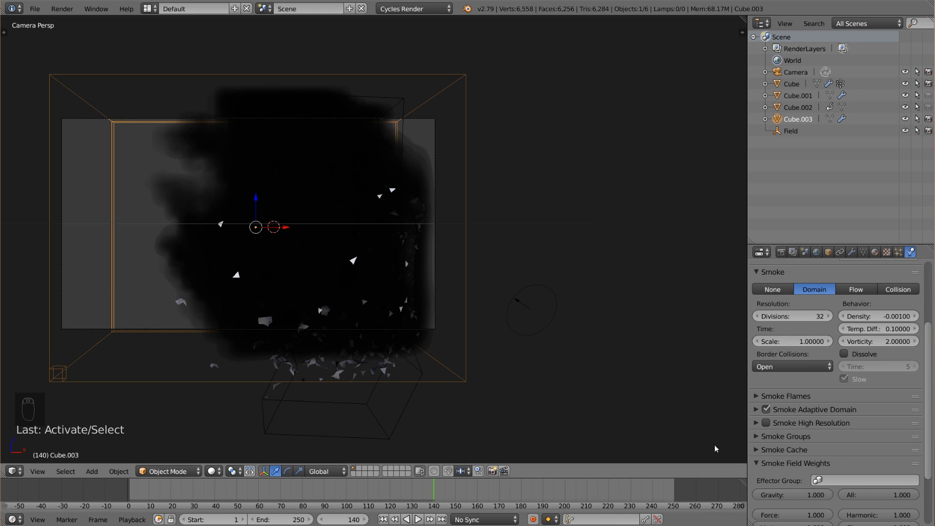
{"action": "scroll", "coordinate": [852, 463], "scroll_direction": "down", "scroll_amount": 2}
{"action": "scroll", "coordinate": [808, 502], "scroll_direction": "down", "scroll_amount": 1}
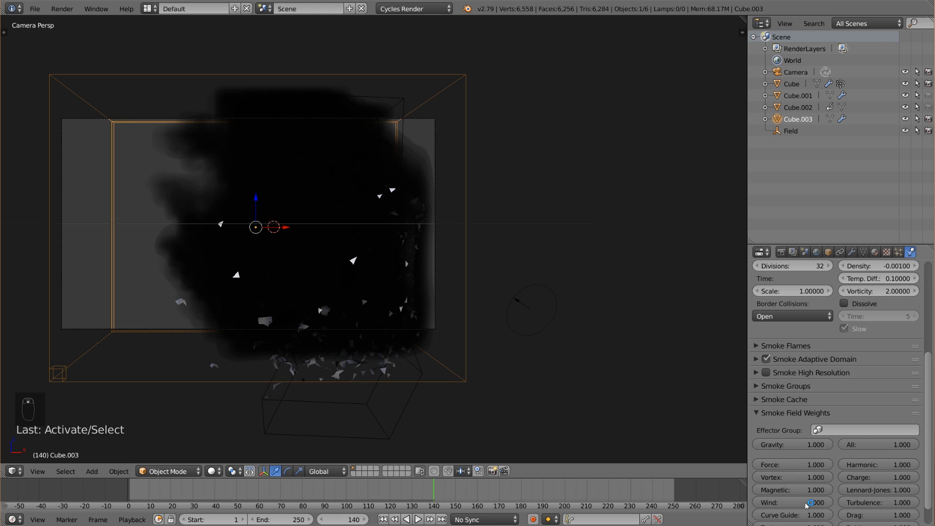
{"action": "left_click", "coordinate": [807, 503]}
{"action": "key", "text": "BackSpace"}
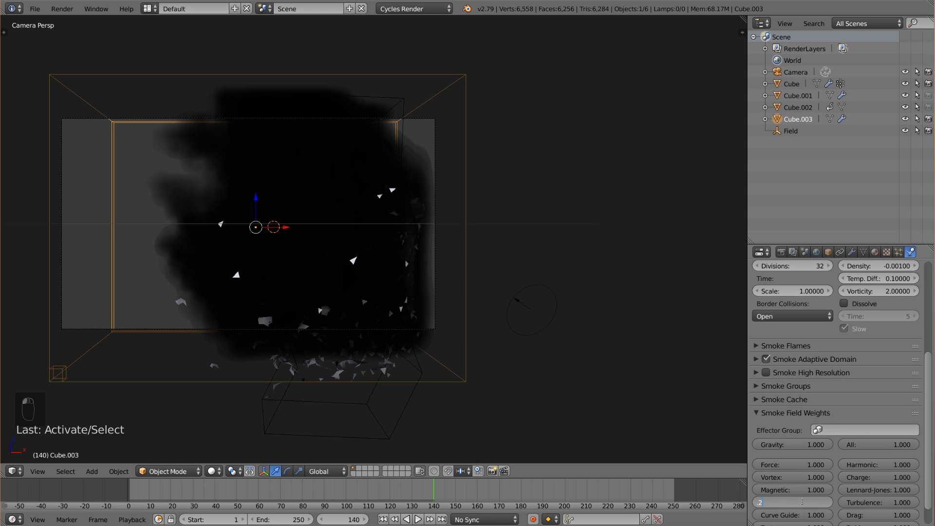
{"action": "key", "text": "Return"}
{"action": "left_click", "coordinate": [799, 502]}
{"action": "key", "text": "Return"}
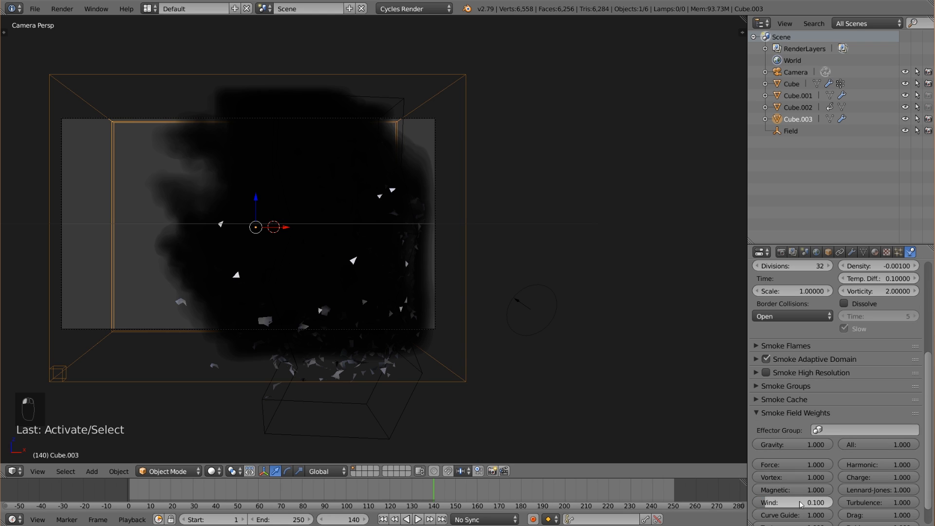
{"action": "left_click", "coordinate": [757, 413]}
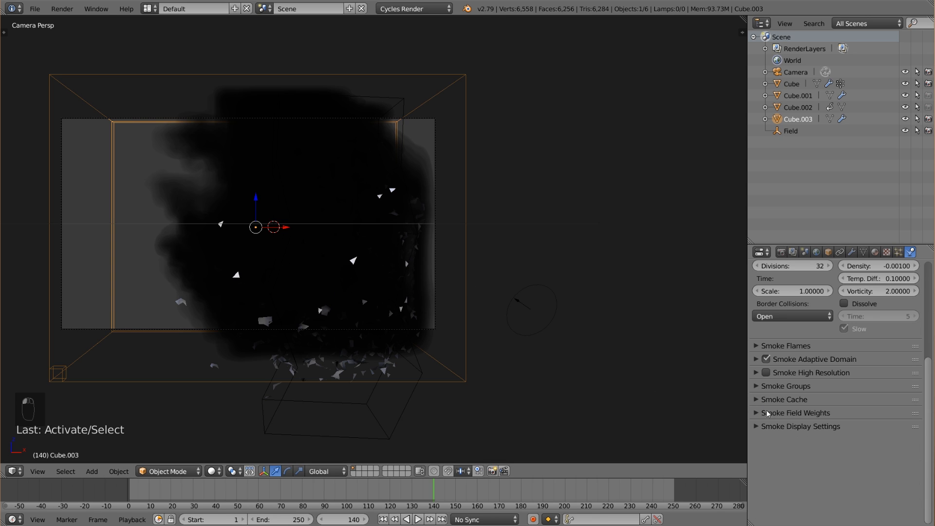
{"action": "left_click", "coordinate": [765, 413]}
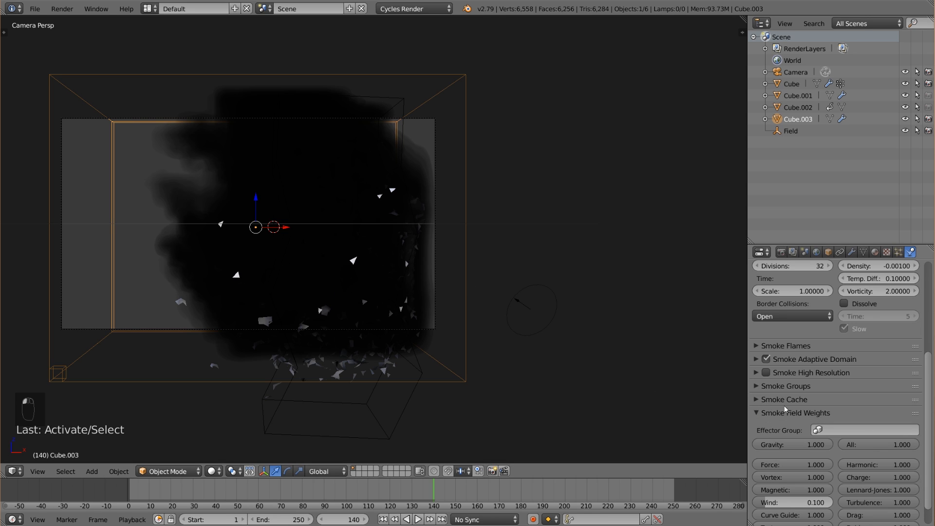
{"action": "left_click", "coordinate": [777, 412]}
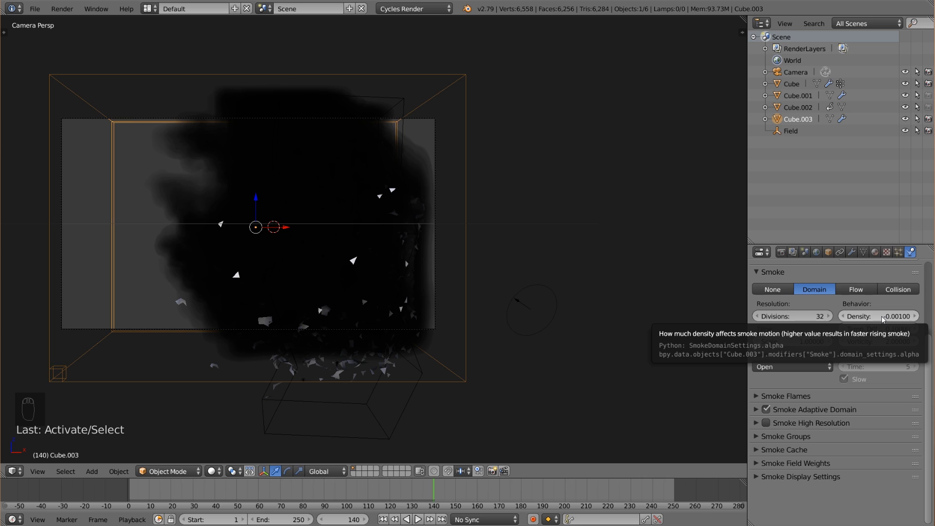
Set the smoke domain's Density behavior to -0.0001 and its Temp. Diff. to 0.01.
{"action": "left_click", "coordinate": [852, 316]}
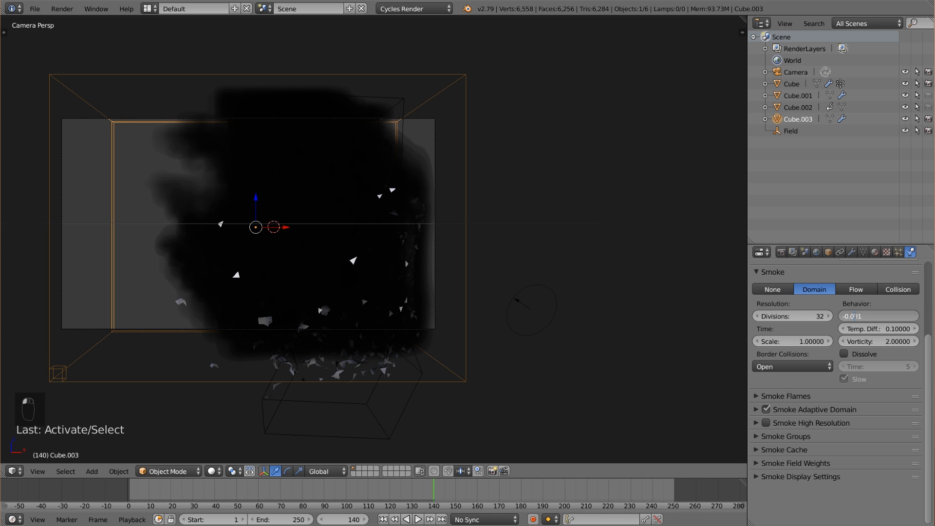
{"action": "type", "text": "0"}
{"action": "key", "text": "Return"}
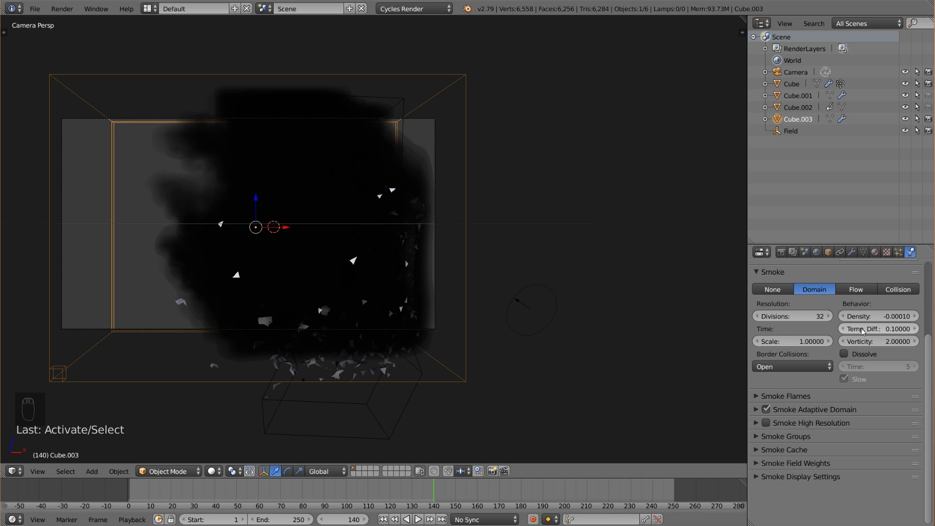
{"action": "left_click", "coordinate": [888, 330]}
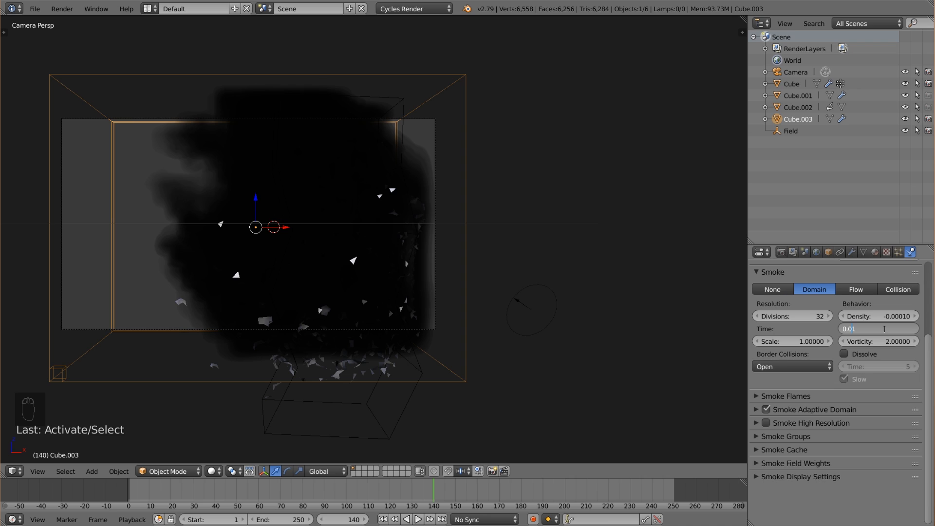
{"action": "key", "text": "Return"}
{"action": "left_click", "coordinate": [886, 331]}
{"action": "key", "text": "Return"}
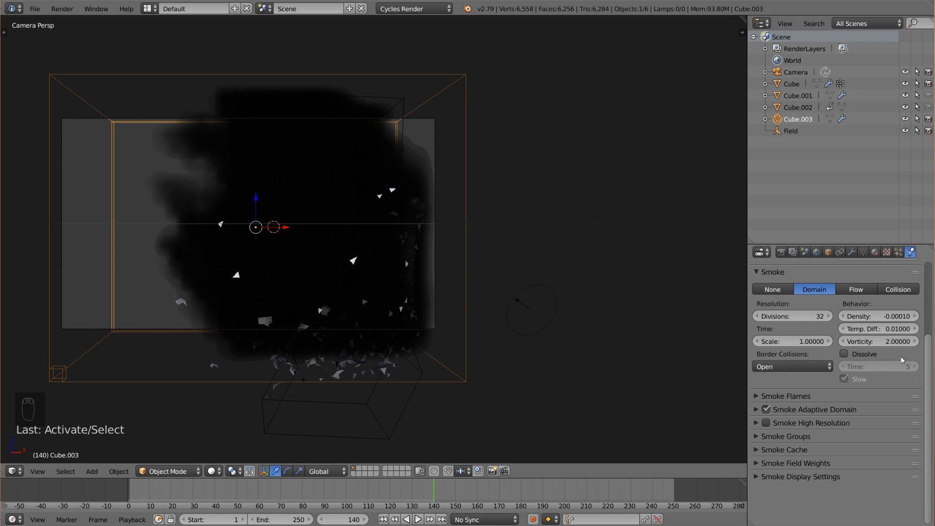
Enable Dissolve on the smoke domain with a Time of 15.
{"action": "left_click", "coordinate": [862, 355]}
{"action": "left_click", "coordinate": [881, 366]}
{"action": "type", "text": "15"}
{"action": "key", "text": "Return"}
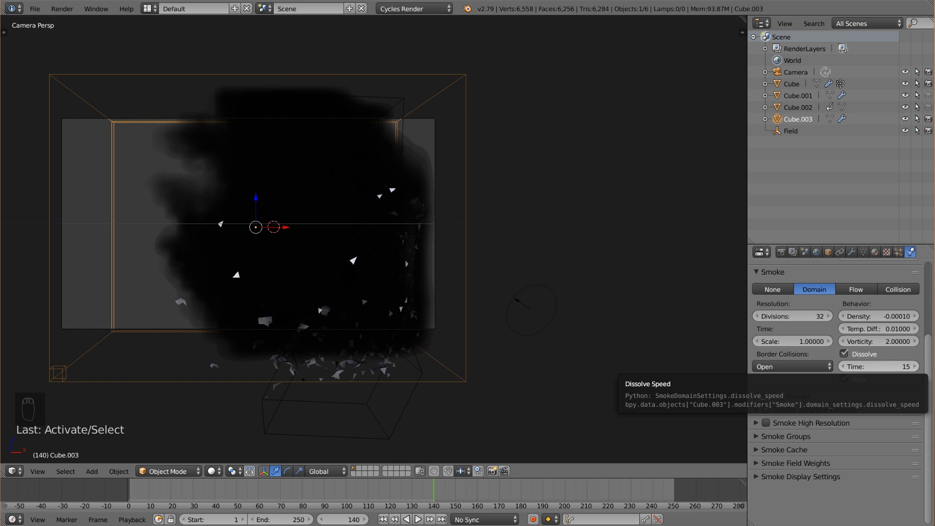
Set the smoke domain's Dissolve Time to 20 and its resolution Divisions to 64.
{"action": "left_click", "coordinate": [879, 370]}
{"action": "type", "text": "20"}
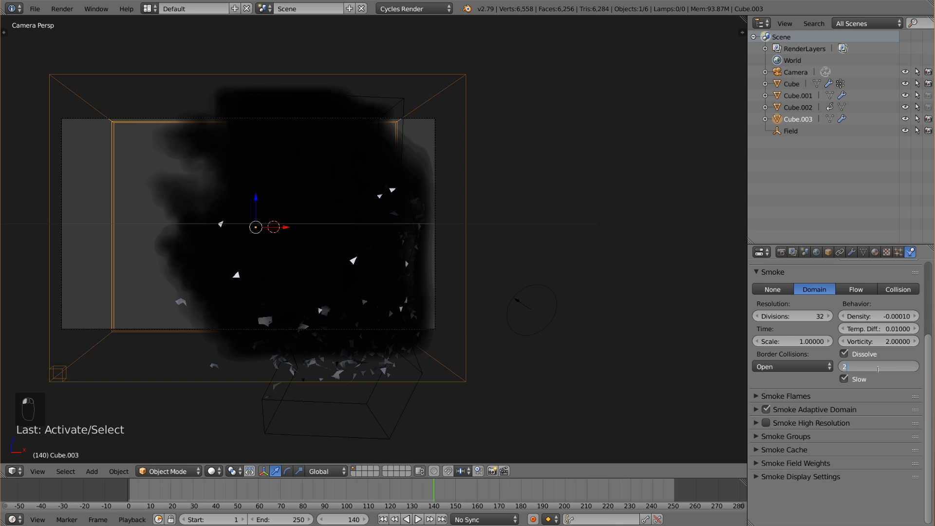
{"action": "key", "text": "Return"}
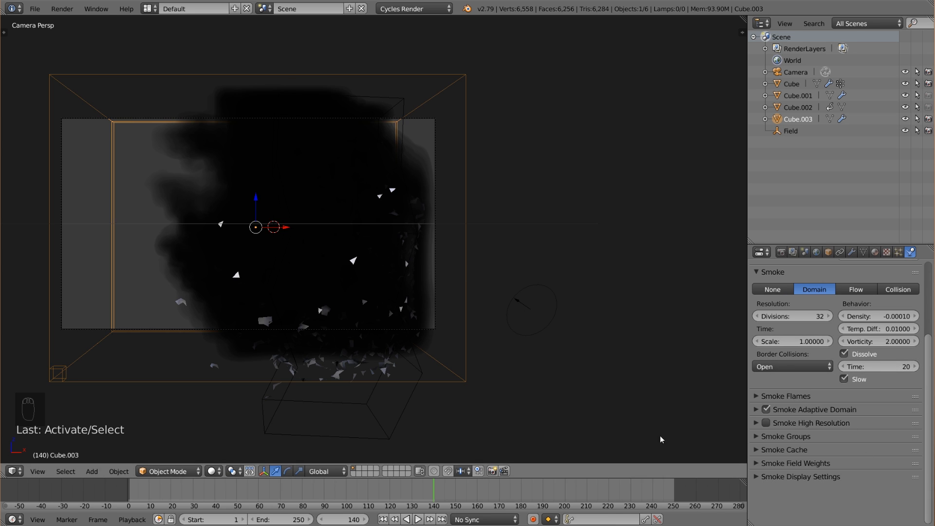
{"action": "left_click", "coordinate": [790, 316]}
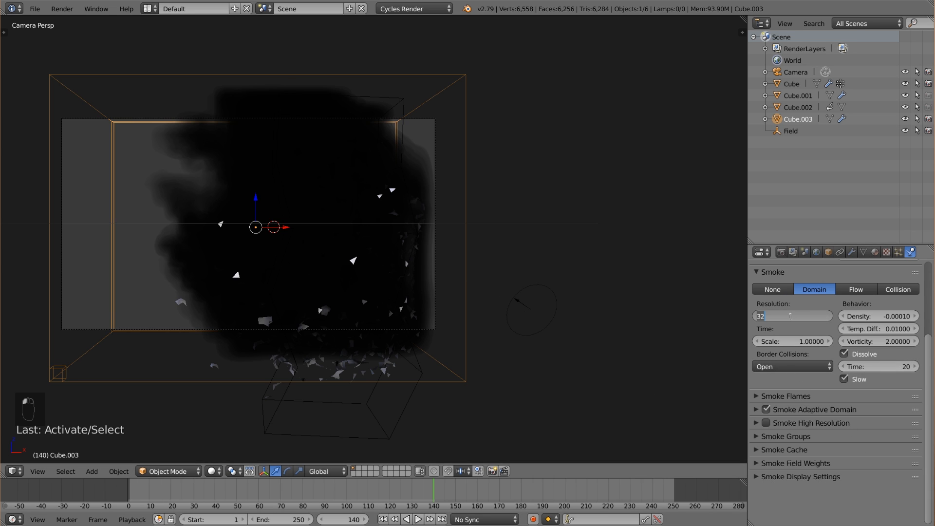
{"action": "type", "text": "64"}
{"action": "key", "text": "Return"}
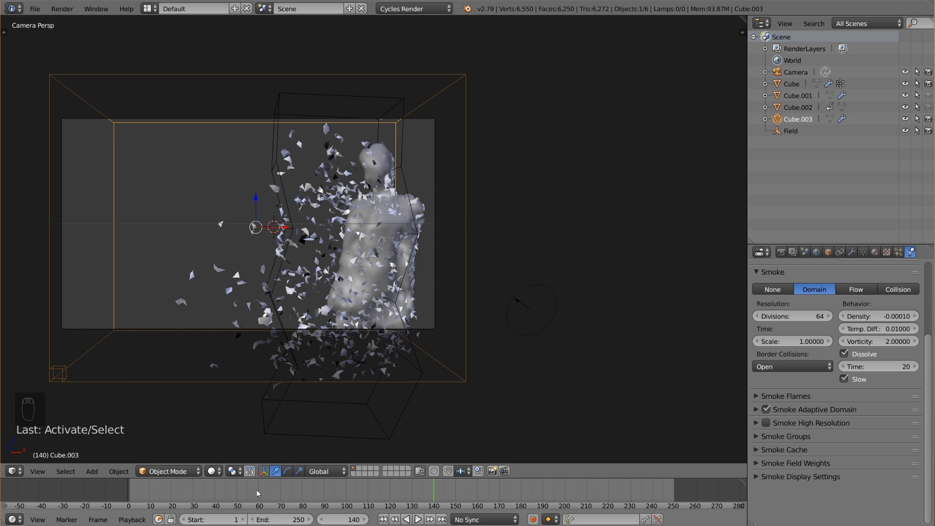
Play the simulation from frame 72, stop it at frame 121, and return to frame 1.
{"action": "left_click_drag", "start_coordinate": [257, 491], "coordinate": [286, 490]}
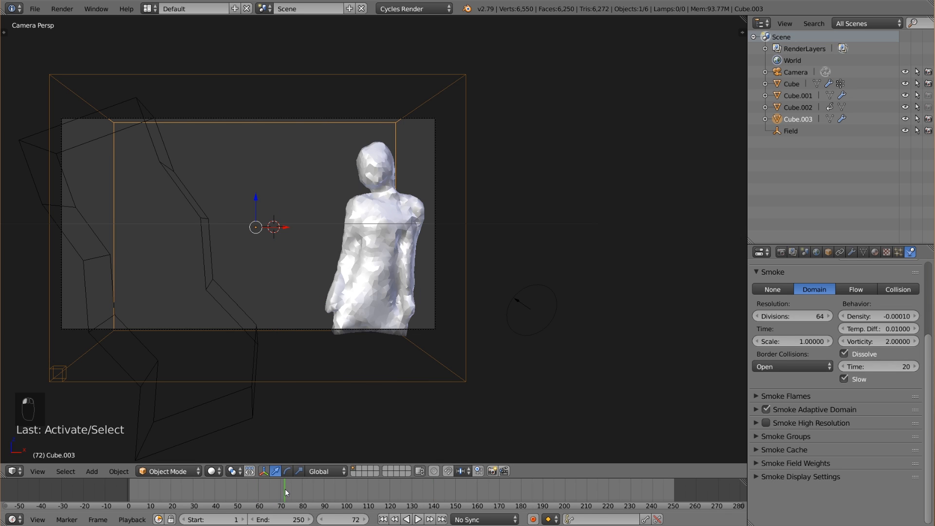
{"action": "left_click", "coordinate": [418, 520]}
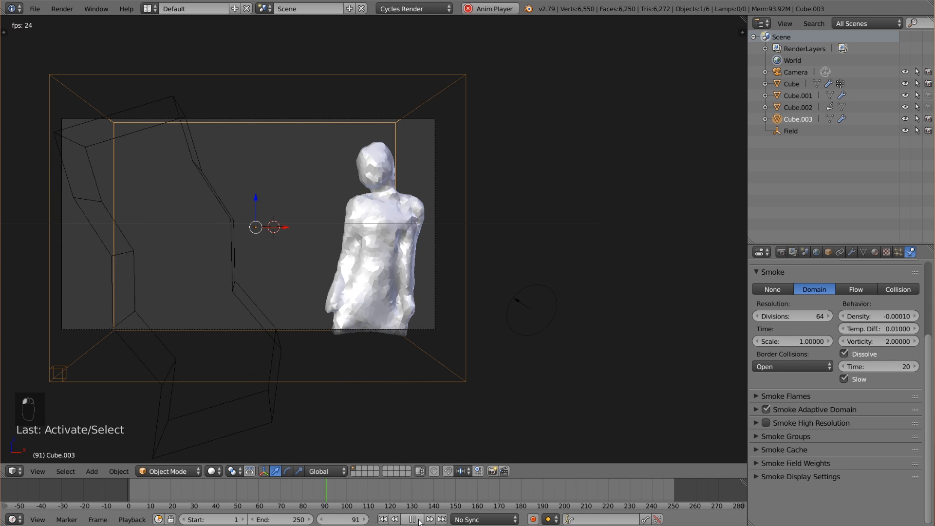
{"action": "left_click", "coordinate": [418, 521]}
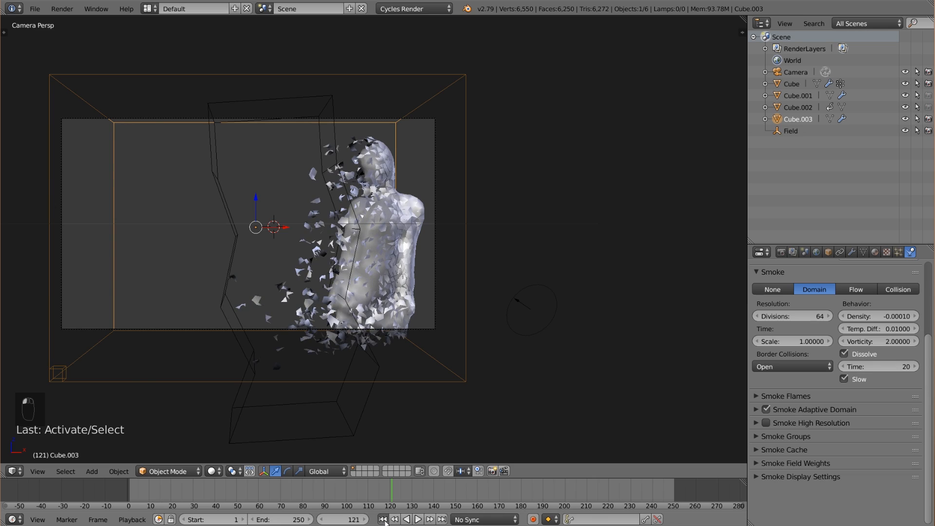
{"action": "left_click", "coordinate": [383, 520]}
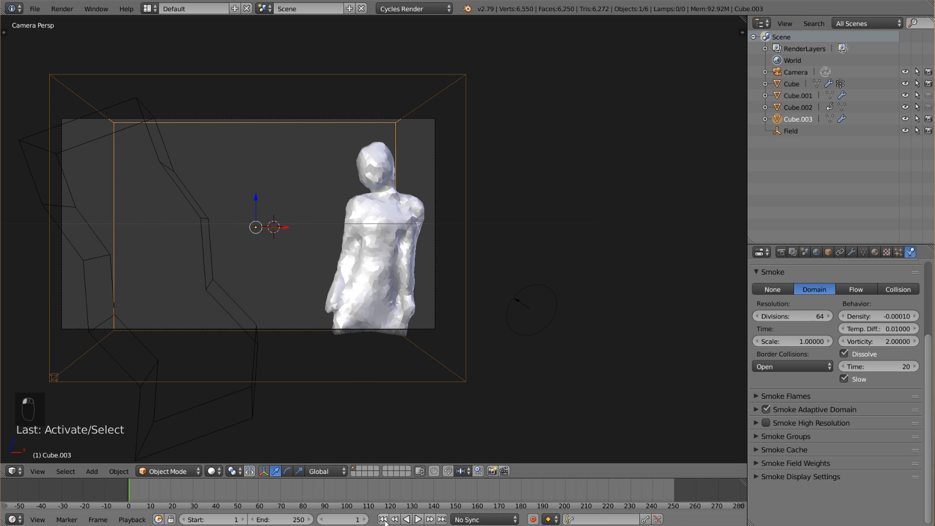
Set the smoke cache's Start frame to 70 and play the simulation from frame 1.
{"action": "left_click", "coordinate": [799, 449]}
{"action": "scroll", "coordinate": [815, 449], "scroll_direction": "down", "scroll_amount": 4}
{"action": "left_click", "coordinate": [810, 466]}
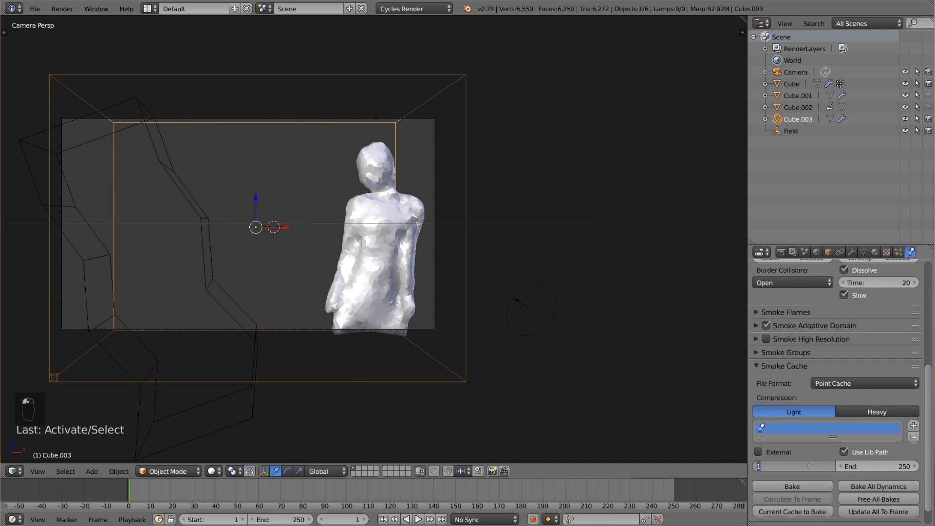
{"action": "type", "text": "70"}
{"action": "key", "text": "Return"}
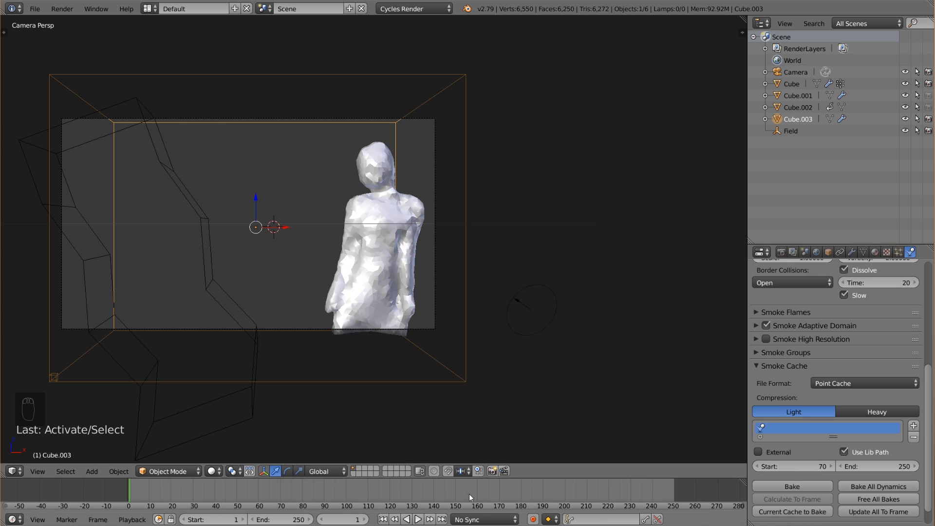
{"action": "left_click", "coordinate": [416, 520]}
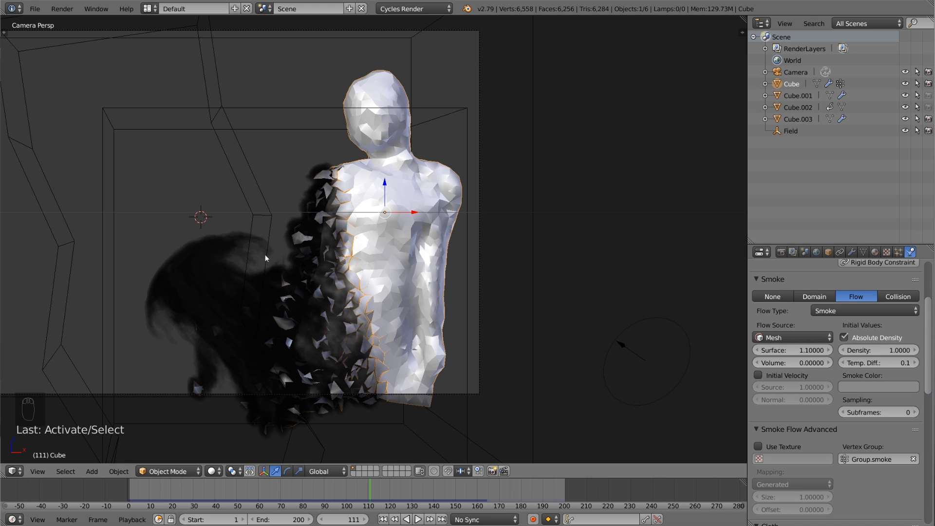
Select the smoke domain and reduce Wind in its field weights to 0.01.
{"action": "right_click", "coordinate": [470, 275]}
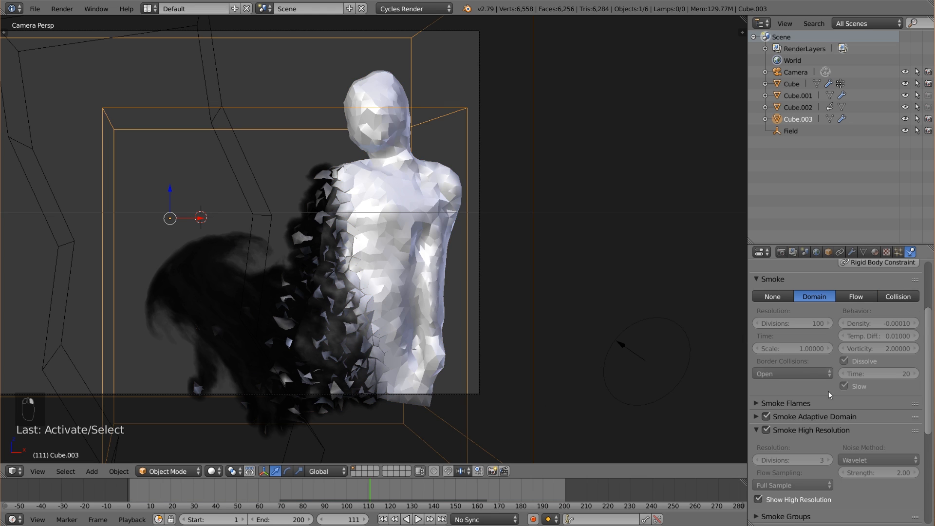
{"action": "scroll", "coordinate": [836, 409], "scroll_direction": "down", "scroll_amount": 10}
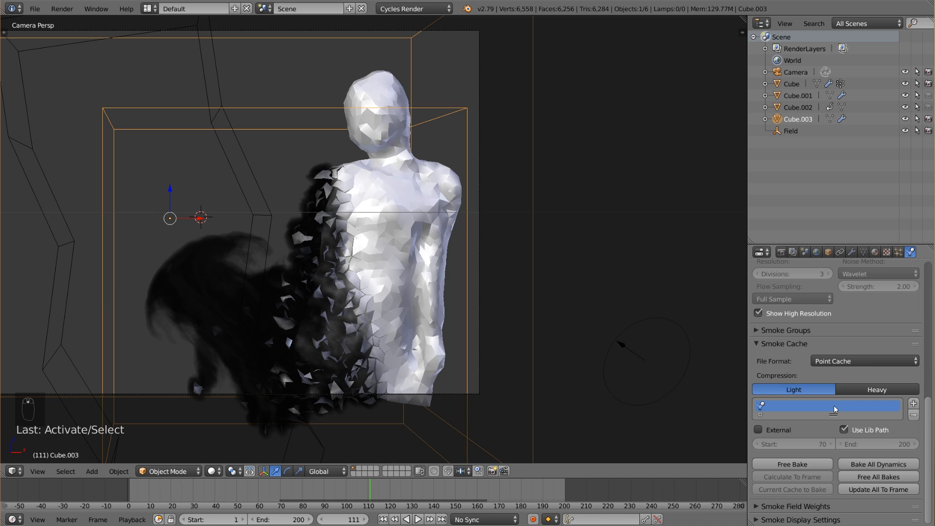
{"action": "left_click", "coordinate": [818, 506]}
{"action": "scroll", "coordinate": [819, 492], "scroll_direction": "down", "scroll_amount": 6}
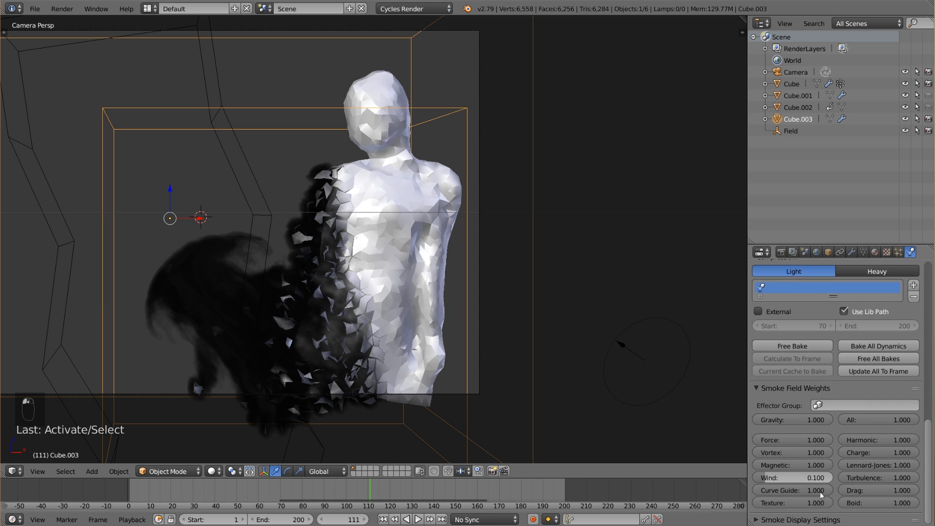
{"action": "left_click", "coordinate": [814, 479]}
{"action": "type", "text": "0.1"}
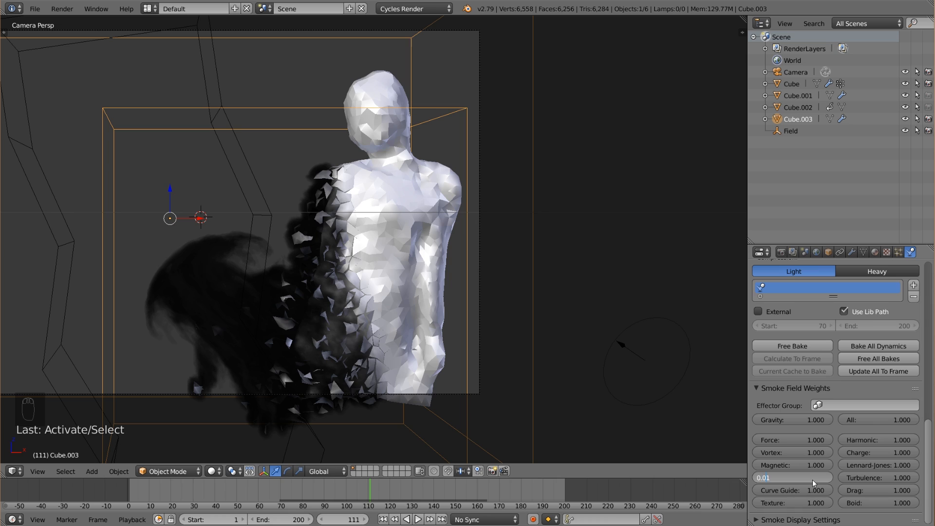
{"action": "key", "text": "Return"}
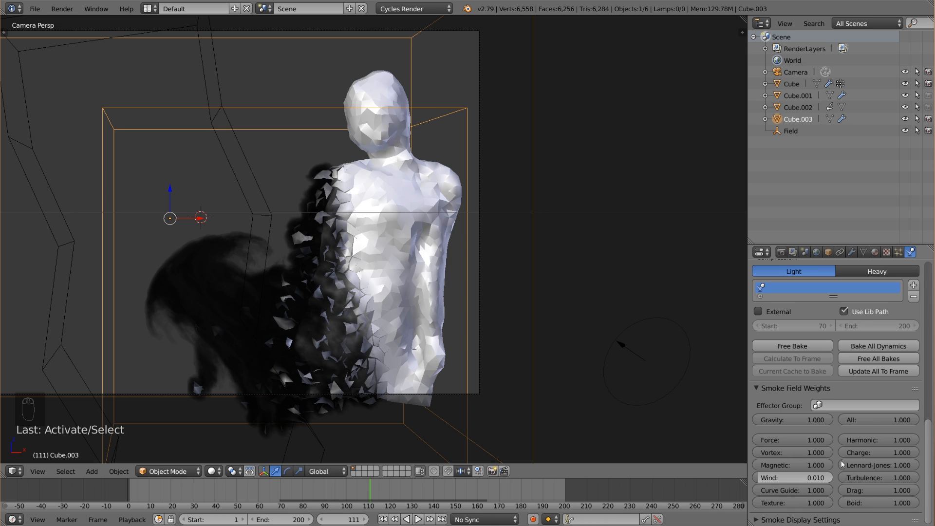
Free the smoke domain's bake and reduce its Smoke High Resolution Divisions to 2.
{"action": "left_click", "coordinate": [758, 393]}
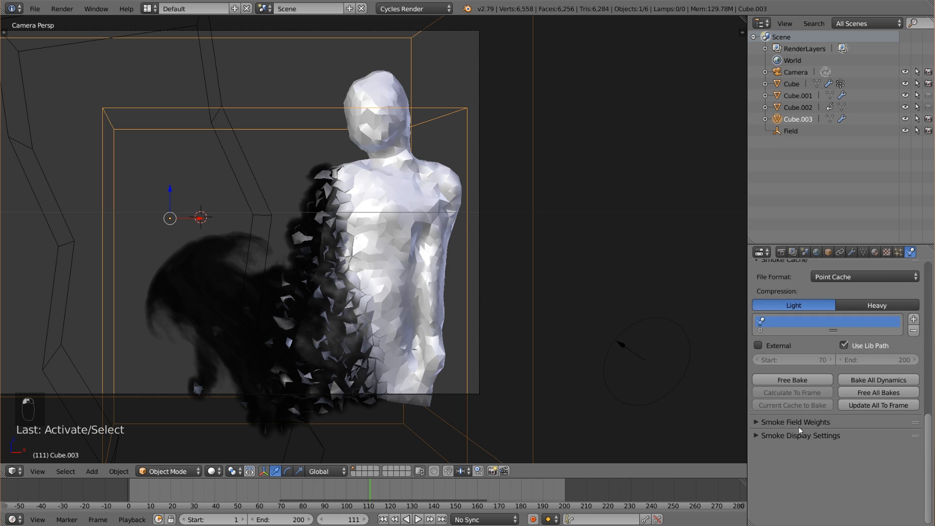
{"action": "left_click", "coordinate": [811, 450]}
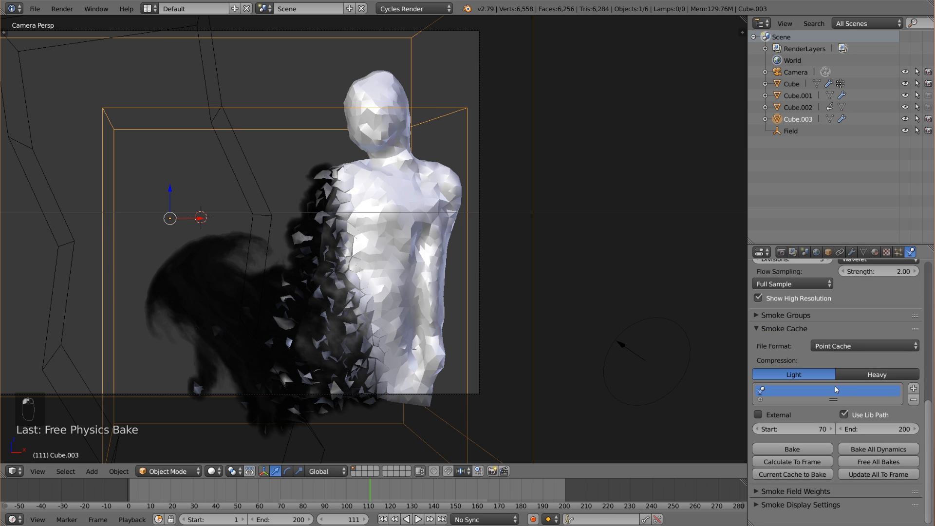
{"action": "scroll", "coordinate": [794, 390], "scroll_direction": "up", "scroll_amount": 3}
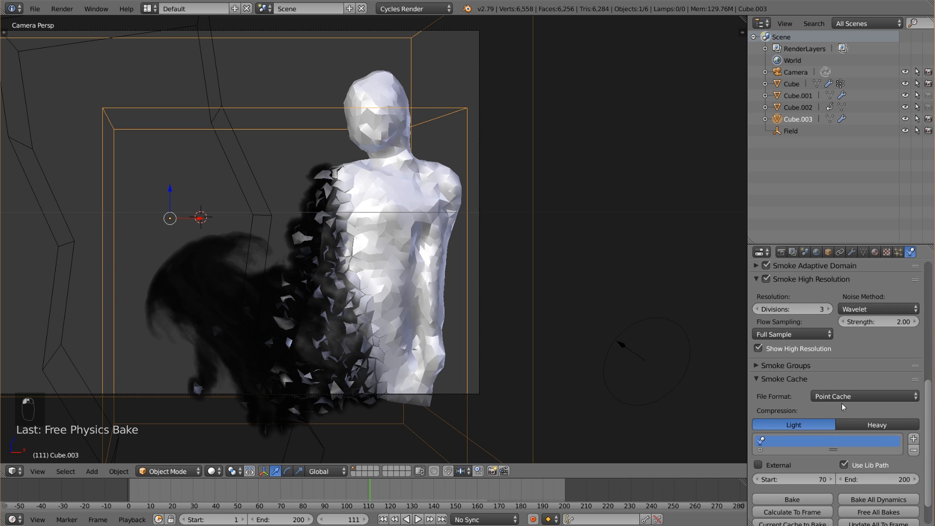
{"action": "left_click", "coordinate": [757, 311]}
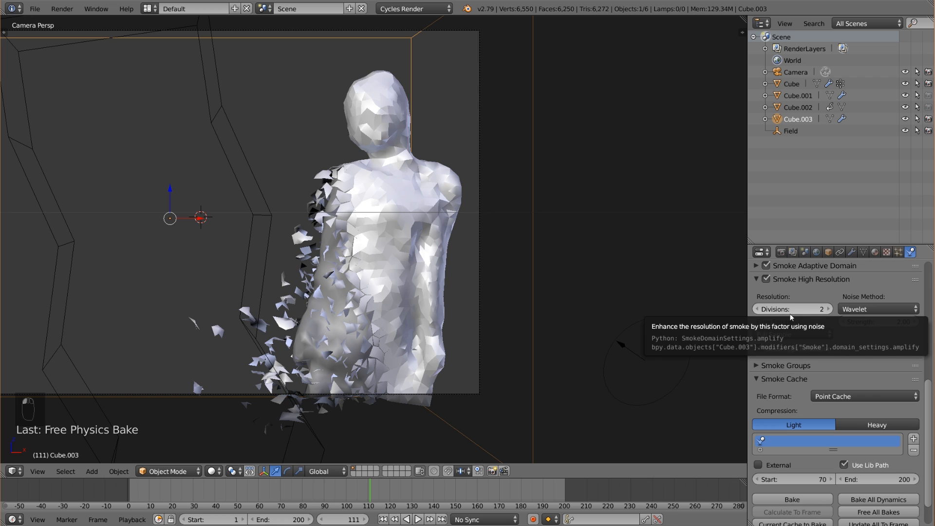
{"action": "scroll", "coordinate": [789, 341], "scroll_direction": "up", "scroll_amount": 4}
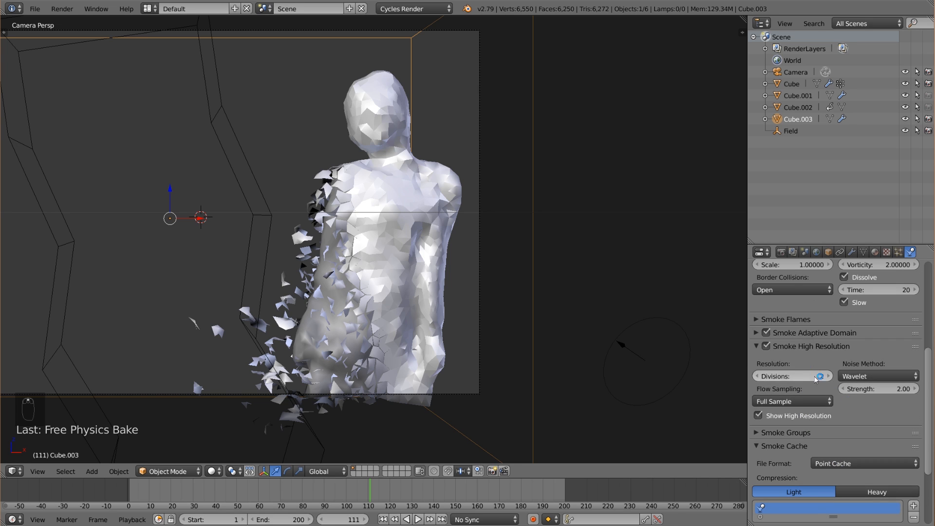
{"action": "left_click", "coordinate": [785, 347]}
{"action": "scroll", "coordinate": [799, 357], "scroll_direction": "up", "scroll_amount": 6}
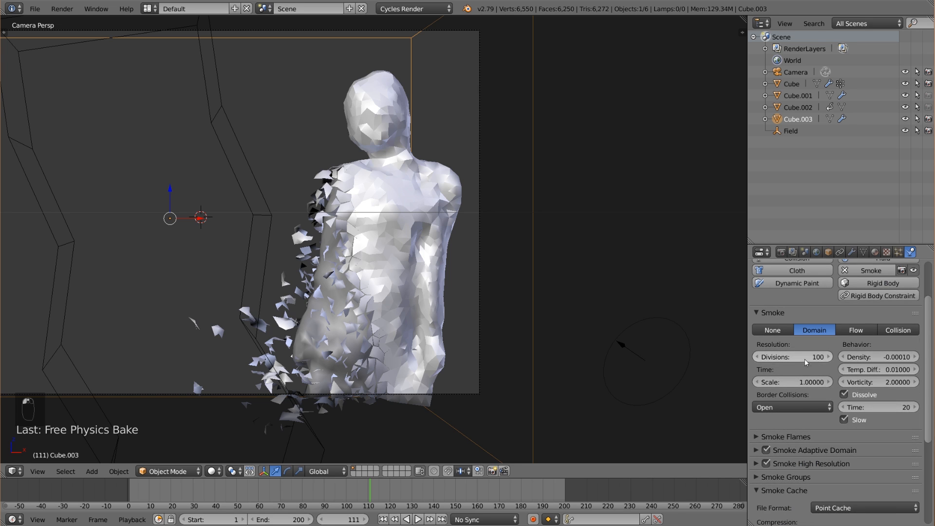
Return to frame 1 and bake all dynamics from the smoke cache settings.
{"action": "scroll", "coordinate": [806, 362], "scroll_direction": "down", "scroll_amount": 7}
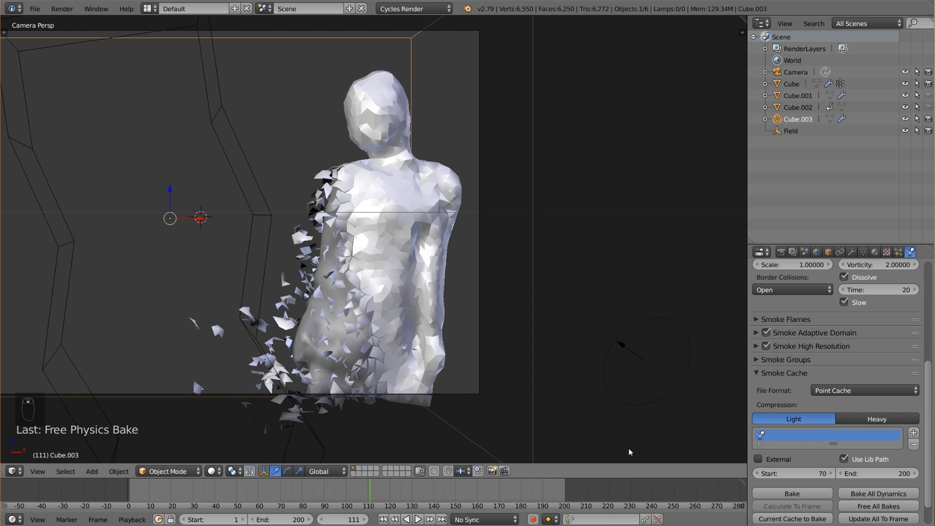
{"action": "left_click", "coordinate": [35, 8]}
{"action": "left_click", "coordinate": [383, 520]}
{"action": "scroll", "coordinate": [834, 459], "scroll_direction": "down", "scroll_amount": 1}
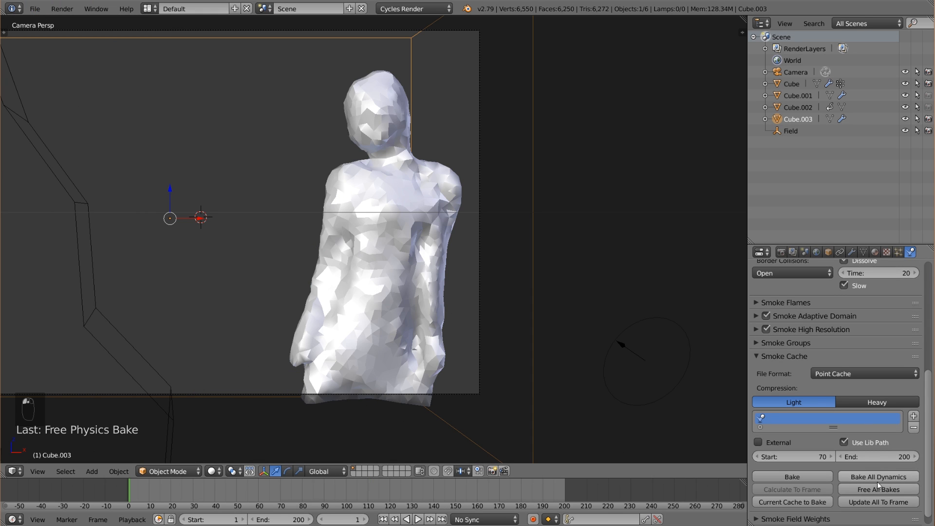
{"action": "left_click", "coordinate": [879, 477]}
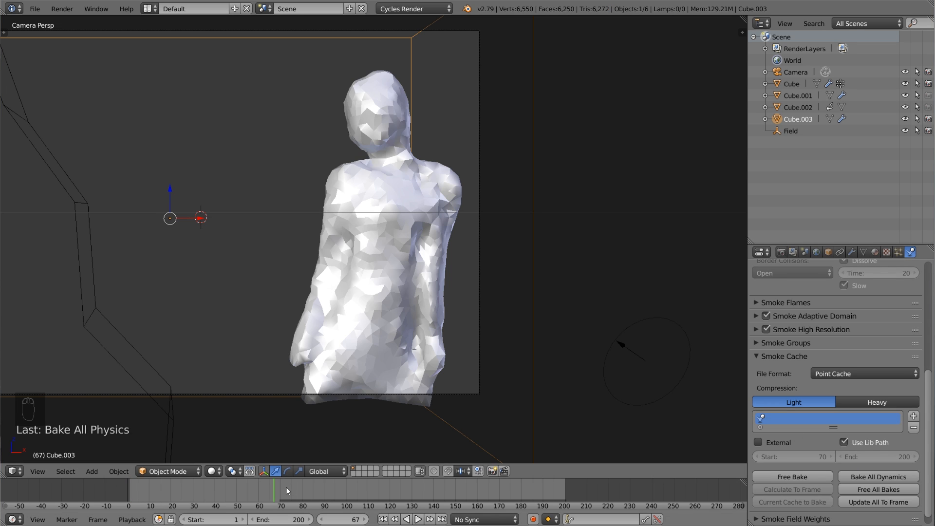
Preview the baked simulation up to frame 113 and turn off Show High Resolution for the smoke domain.
{"action": "key", "text": "alt+a"}
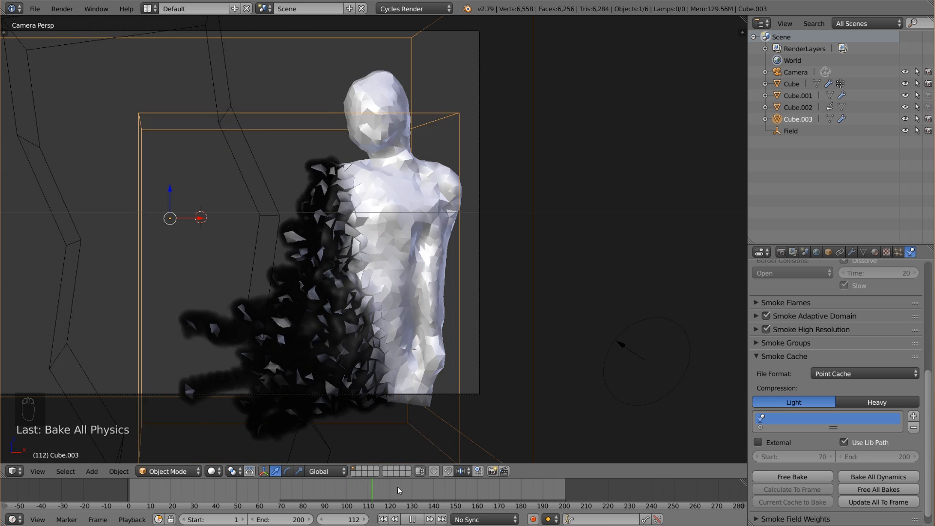
{"action": "left_click_drag", "start_coordinate": [463, 485], "coordinate": [376, 490]}
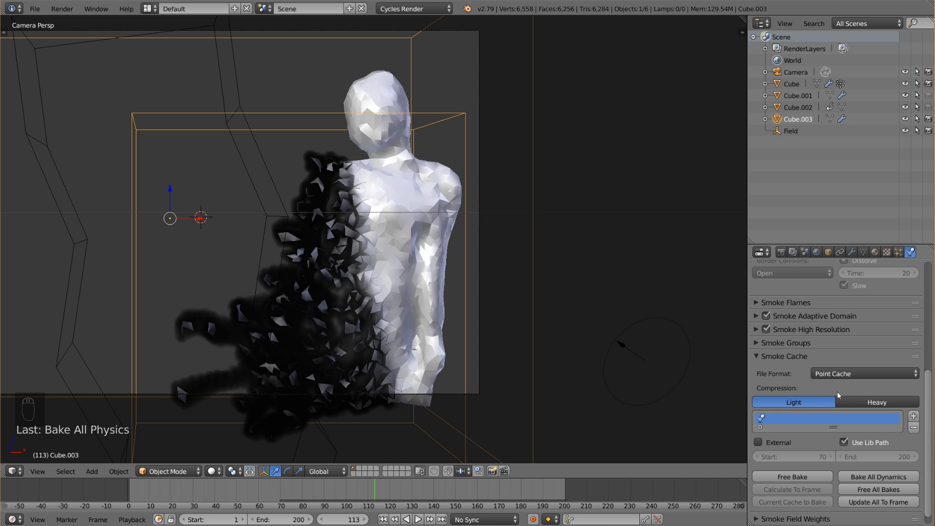
{"action": "scroll", "coordinate": [823, 374], "scroll_direction": "up", "scroll_amount": 2}
{"action": "left_click", "coordinate": [752, 361]}
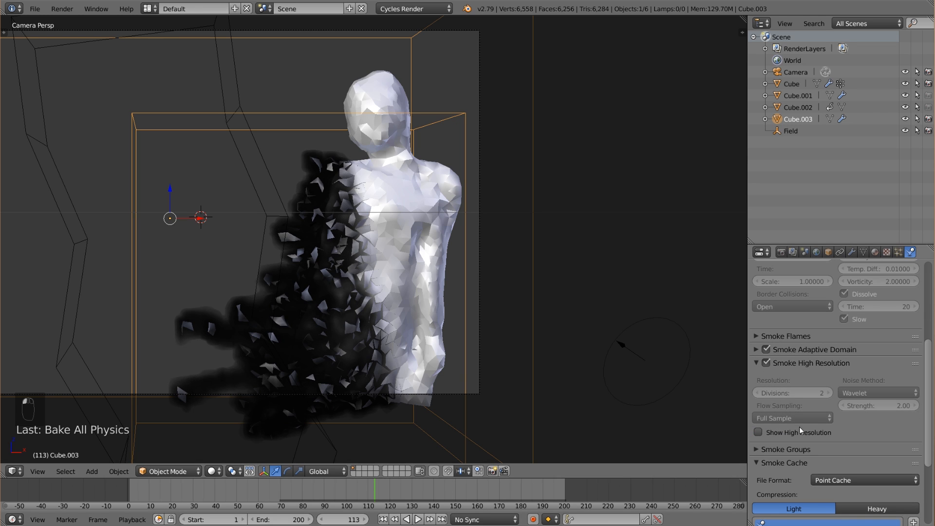
Review the smoke without its high-resolution display and move to frame 126.
{"action": "key", "text": "alt+a"}
{"action": "left_click_drag", "start_coordinate": [409, 486], "coordinate": [322, 491]}
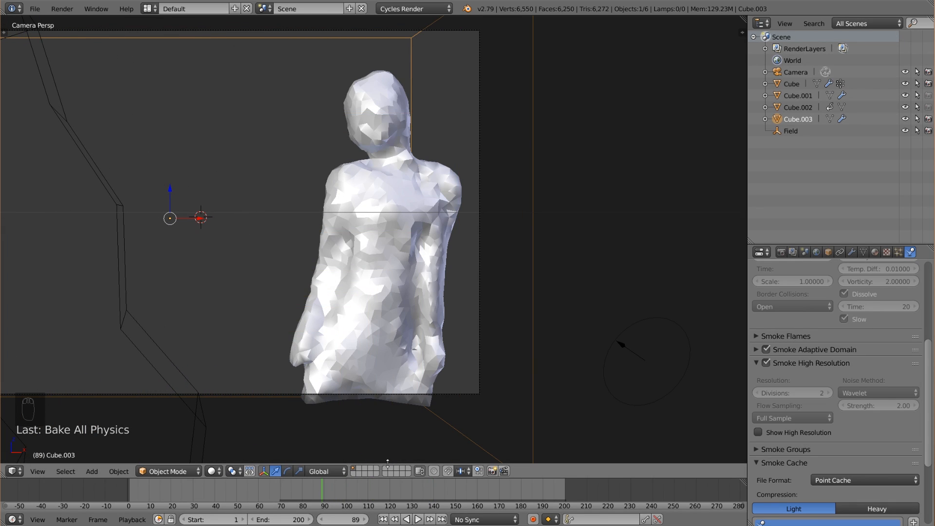
{"action": "left_click", "coordinate": [403, 493]}
{"action": "scroll", "coordinate": [344, 165], "scroll_direction": "down", "scroll_amount": 2}
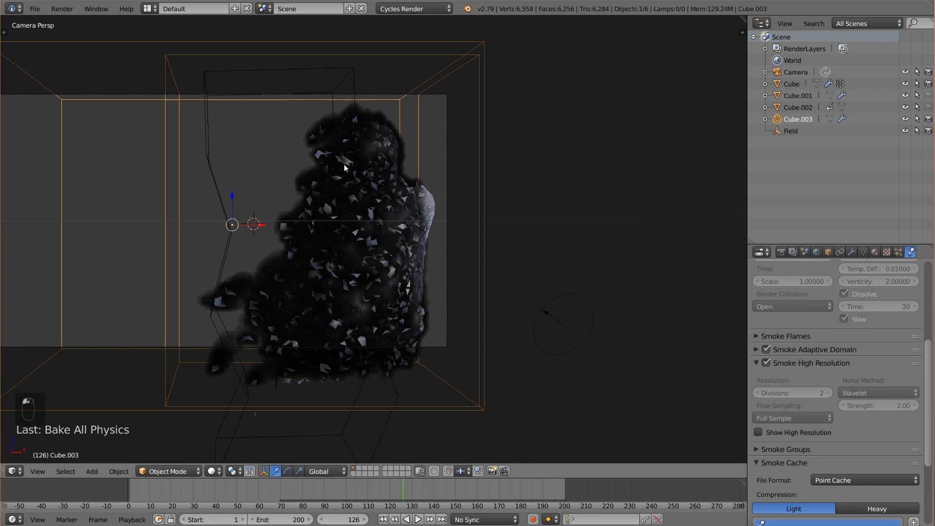
Split the 3D view vertically, turn the new narrow area into a Node Editor, and hide its properties sidebar.
{"action": "middle_click_drag", "start_coordinate": [312, 245], "coordinate": [373, 232], "text": "shift"}
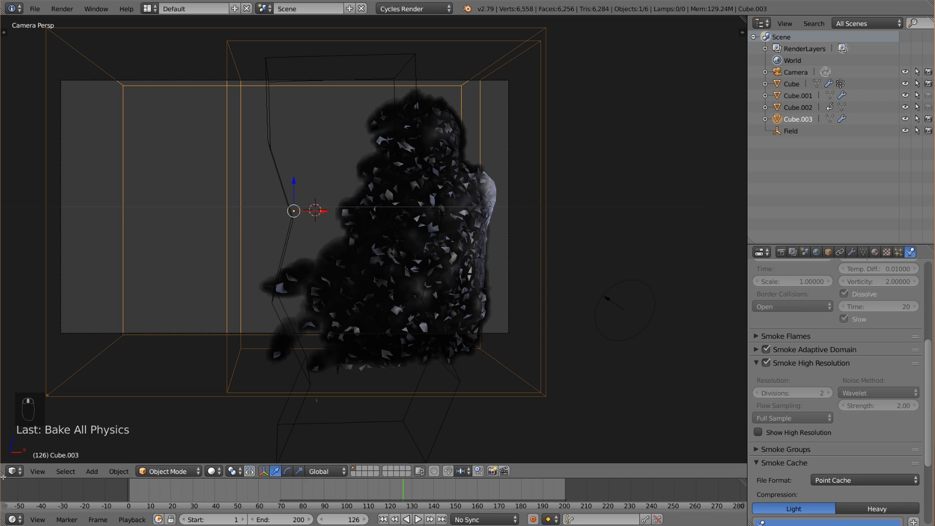
{"action": "left_click_drag", "start_coordinate": [2, 475], "coordinate": [199, 468]}
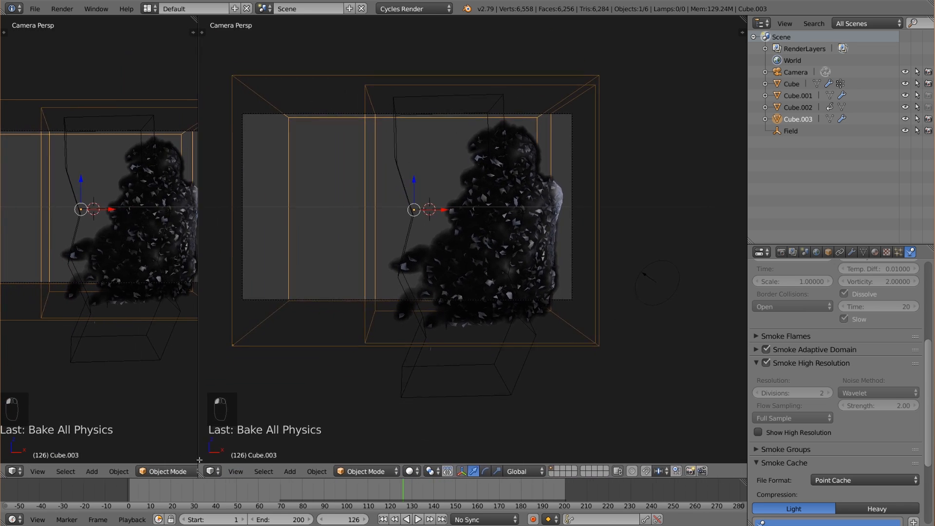
{"action": "left_click", "coordinate": [19, 472]}
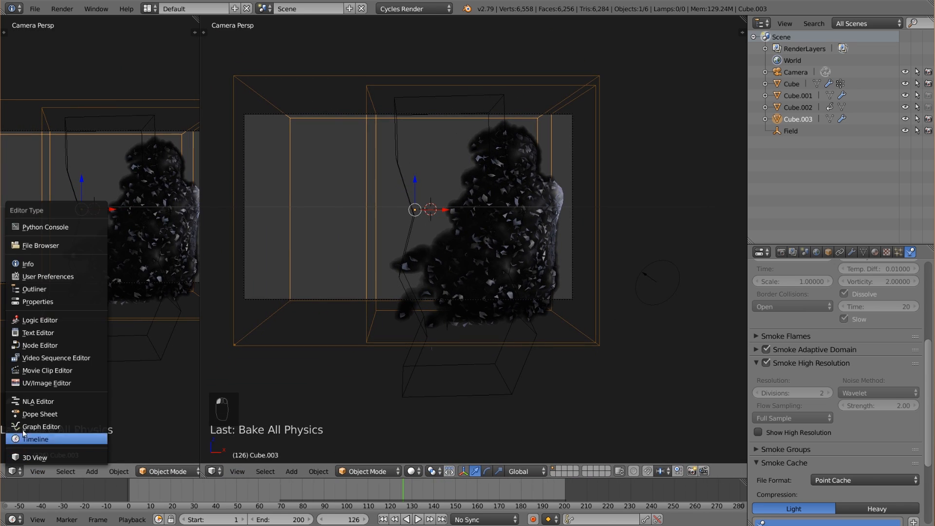
{"action": "left_click", "coordinate": [39, 345]}
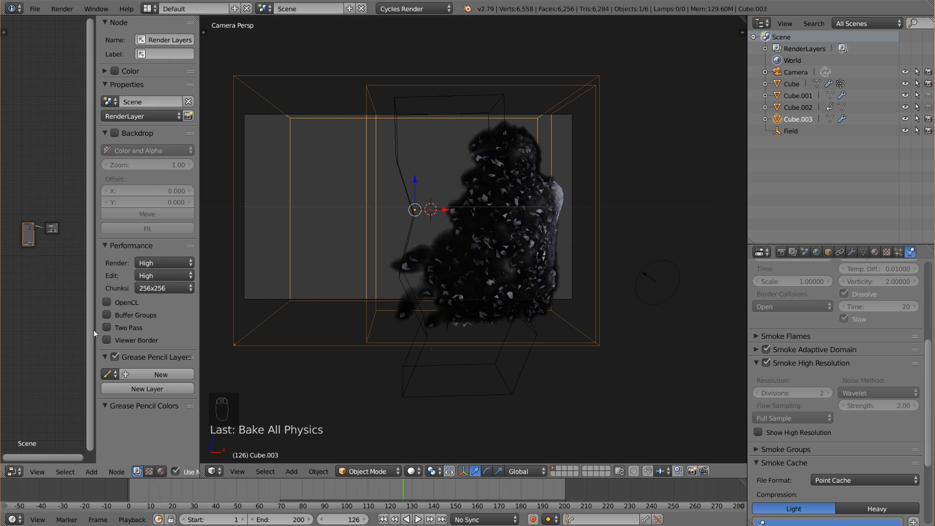
{"action": "key", "text": "n"}
{"action": "scroll", "coordinate": [138, 331], "scroll_direction": "up", "scroll_amount": 5}
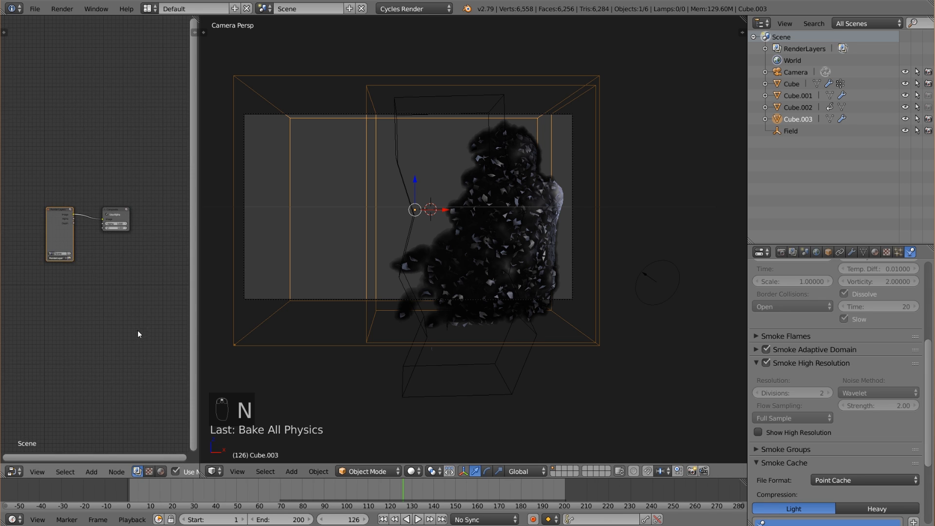
Switch the Node Editor to material shader nodes, widen it, and create a new material for the smoke domain.
{"action": "left_click", "coordinate": [149, 471]}
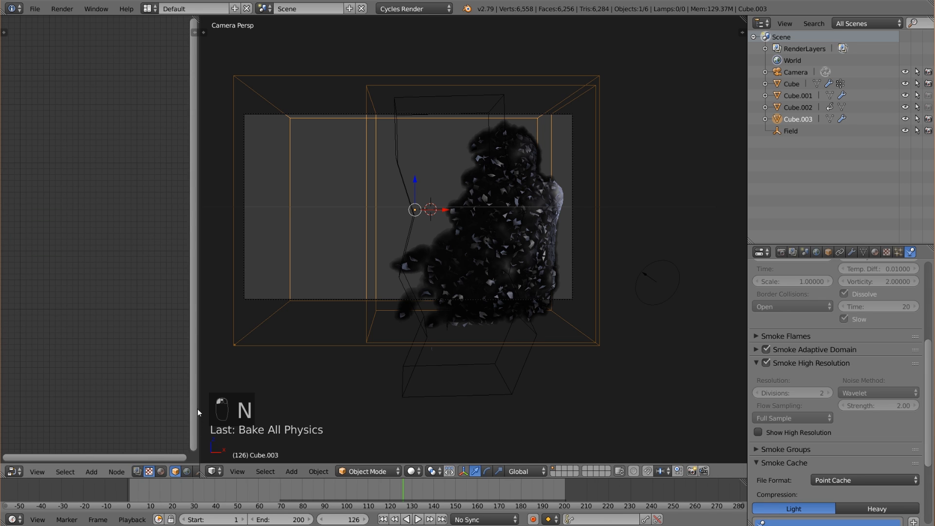
{"action": "left_click", "coordinate": [161, 471]}
{"action": "left_click_drag", "start_coordinate": [200, 380], "coordinate": [307, 370]}
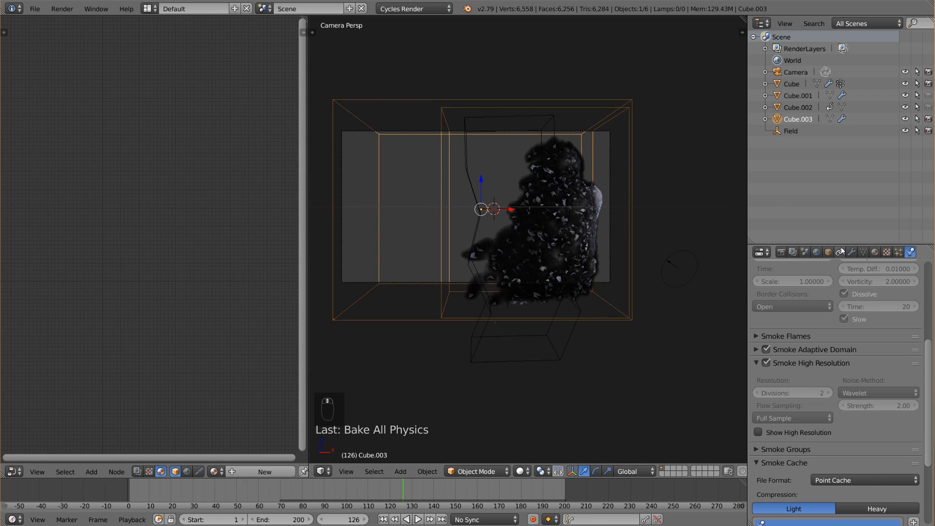
{"action": "left_click", "coordinate": [875, 251]}
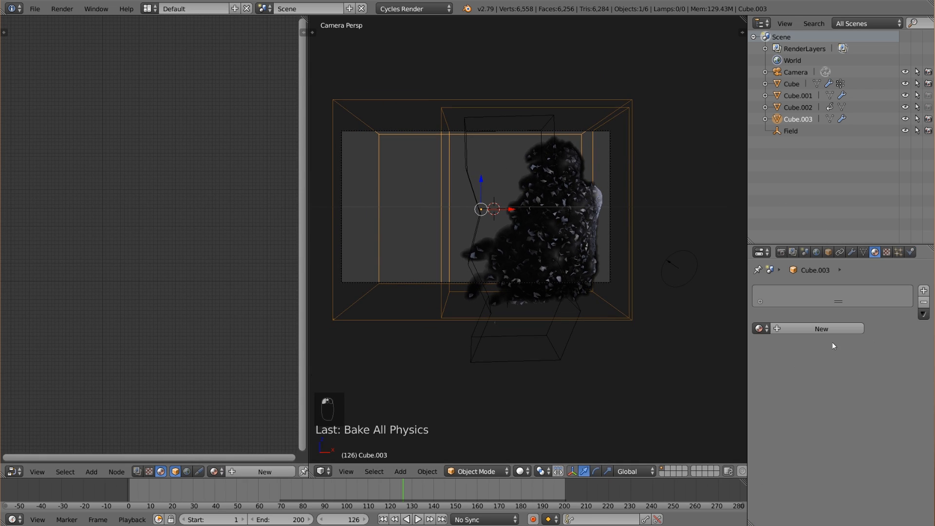
{"action": "left_click", "coordinate": [825, 329]}
{"action": "scroll", "coordinate": [94, 236], "scroll_direction": "up", "scroll_amount": 3}
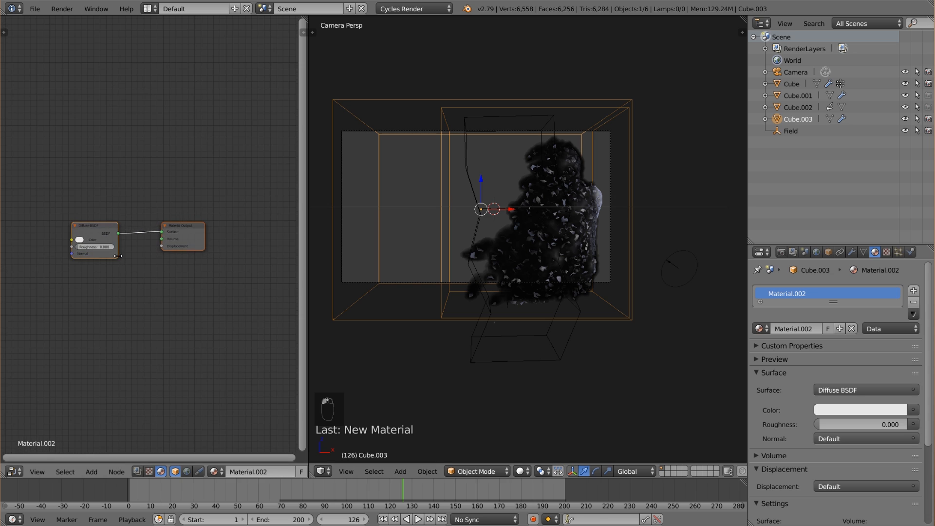
Replace the Diffuse BSDF node with a Volume Absorption node and a Volume Scatter node above it.
{"action": "left_click", "coordinate": [93, 236]}
{"action": "key", "text": "x"}
{"action": "key", "text": "shift+a"}
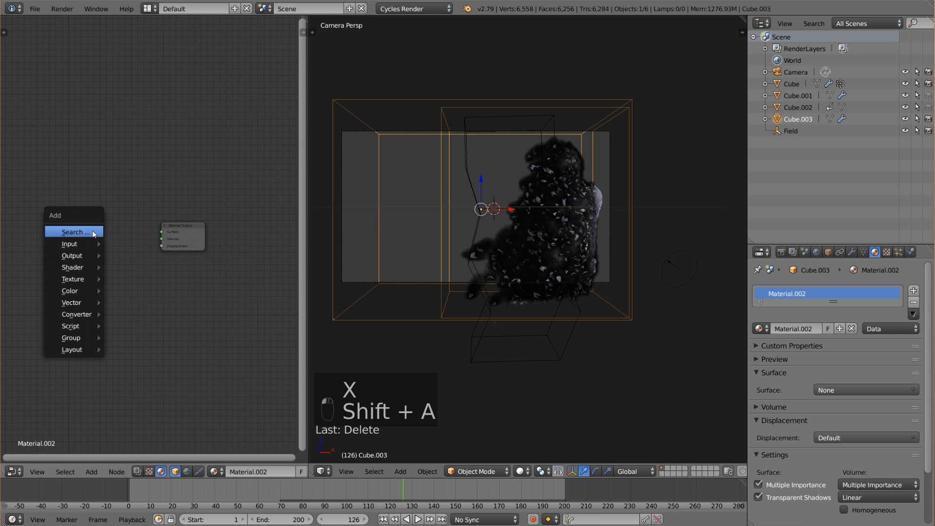
{"action": "mouse_move", "coordinate": [73, 267]}
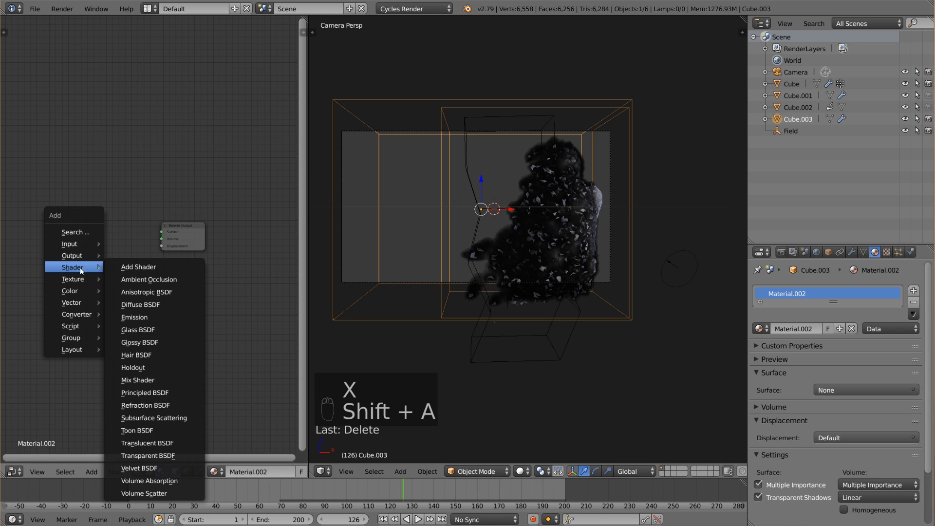
{"action": "left_click", "coordinate": [184, 480]}
{"action": "left_click", "coordinate": [50, 260]}
{"action": "key", "text": "shift+a"}
{"action": "mouse_move", "coordinate": [45, 264]}
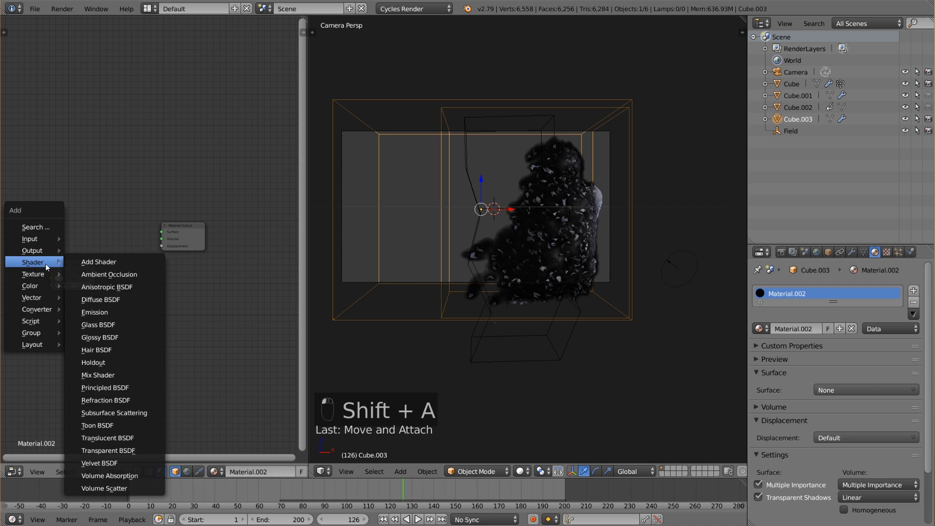
{"action": "left_click", "coordinate": [104, 488]}
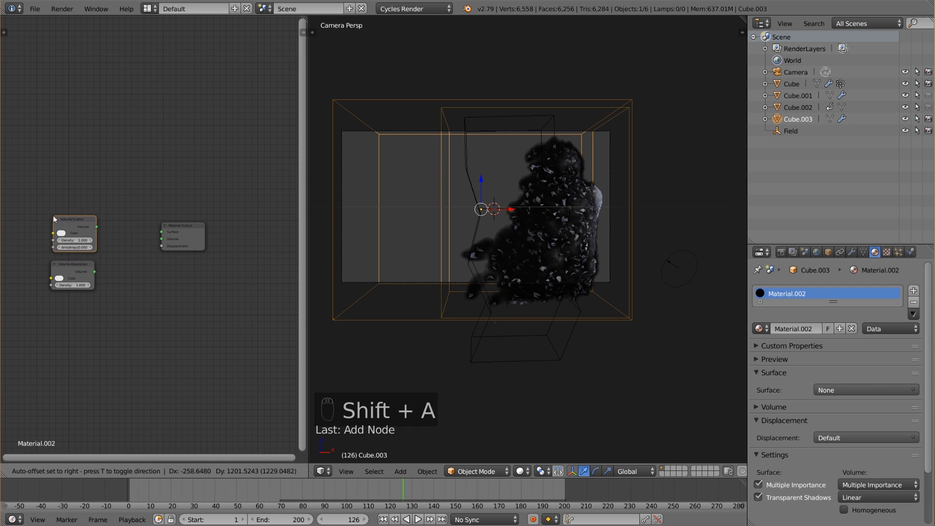
{"action": "left_click", "coordinate": [53, 215]}
Combine Volume Scatter and Volume Absorption through an Add Shader node and link it to the Material Output's Volume input.
{"action": "left_click_drag", "start_coordinate": [181, 228], "coordinate": [201, 228]}
{"action": "key", "text": "shift+a"}
{"action": "mouse_move", "coordinate": [121, 242]}
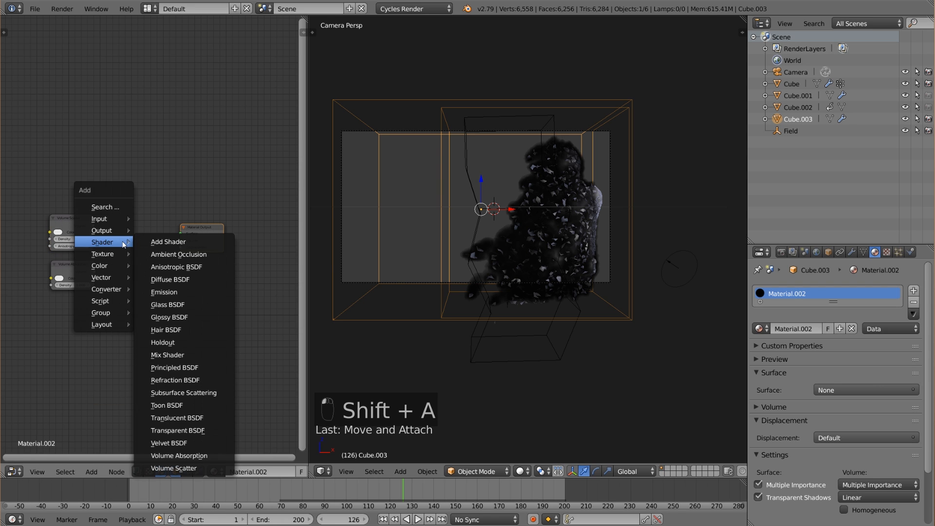
{"action": "left_click", "coordinate": [153, 242]}
{"action": "left_click", "coordinate": [120, 235]}
{"action": "left_click_drag", "start_coordinate": [92, 225], "coordinate": [218, 228]}
{"action": "middle_click_drag", "start_coordinate": [105, 291], "coordinate": [198, 288]}
{"action": "scroll", "coordinate": [109, 292], "scroll_direction": "down", "scroll_amount": 2}
Add two Attribute nodes before the volume shaders, naming the upper one "color" and its duplicate below "density".
{"action": "key", "text": "shift+a"}
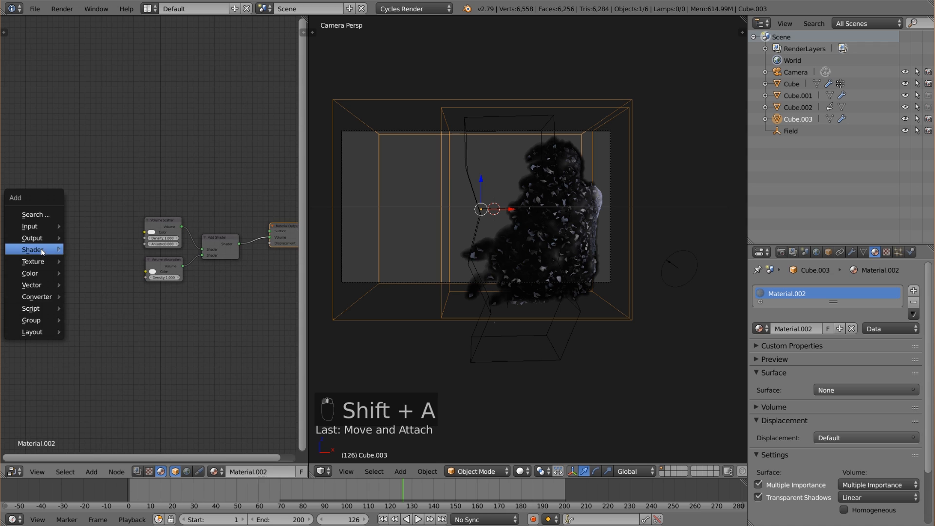
{"action": "mouse_move", "coordinate": [36, 226]}
{"action": "left_click", "coordinate": [98, 226]}
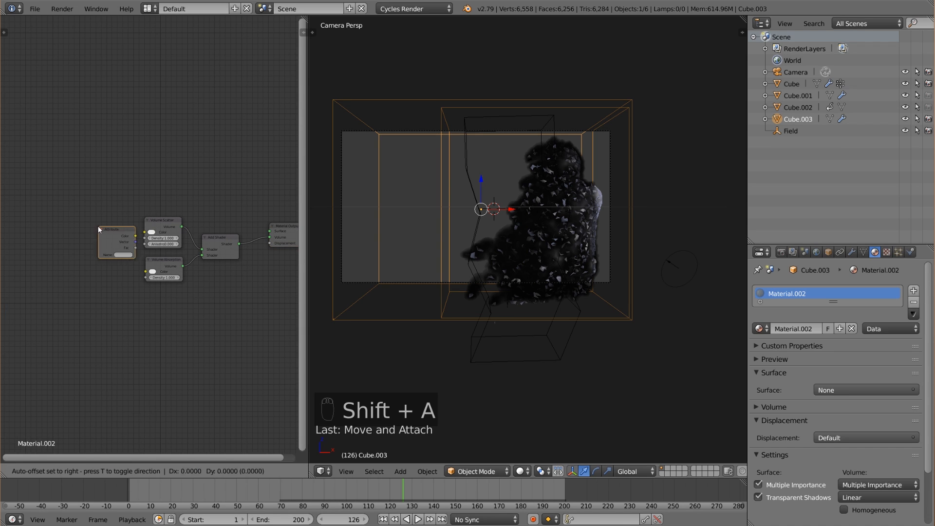
{"action": "left_click", "coordinate": [56, 237]}
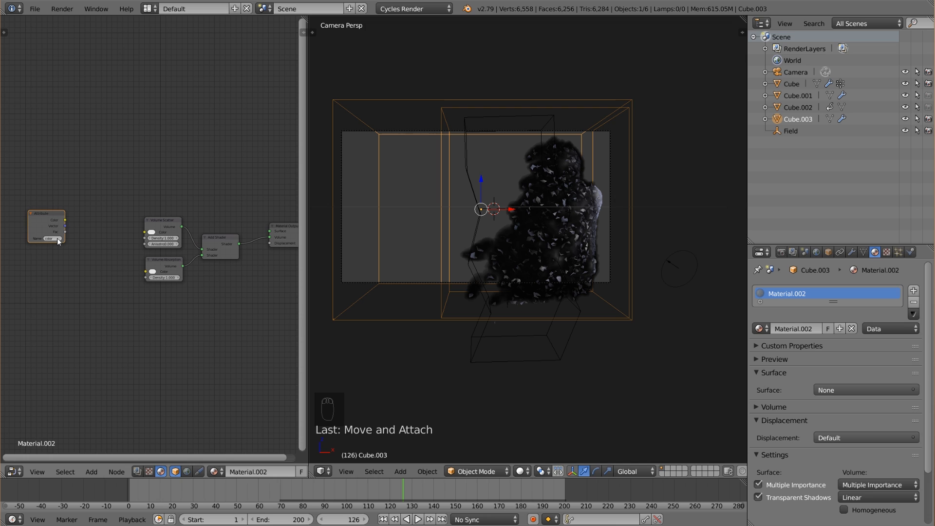
{"action": "key", "text": "shift+d"}
{"action": "left_click", "coordinate": [51, 287]}
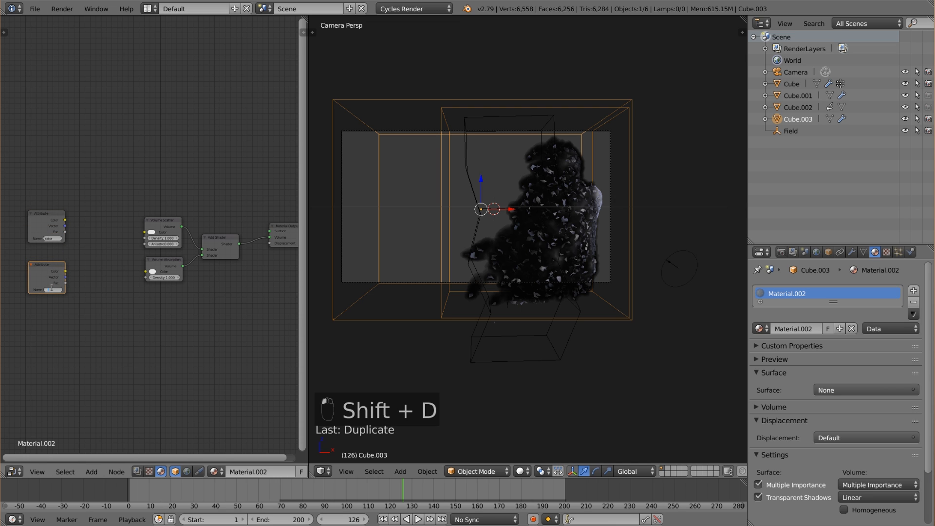
{"action": "type", "text": "density"}
{"action": "key", "text": "Return"}
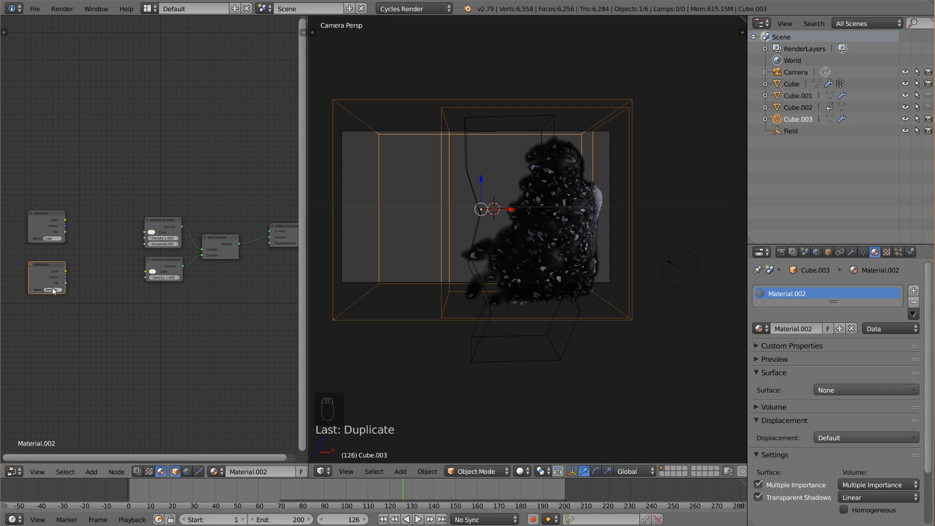
Add a Math node set to Multiply beside the density attribute and place a duplicate beside the color attribute.
{"action": "scroll", "coordinate": [54, 290], "scroll_direction": "up", "scroll_amount": 5}
{"action": "middle_click_drag", "start_coordinate": [51, 289], "coordinate": [117, 257]}
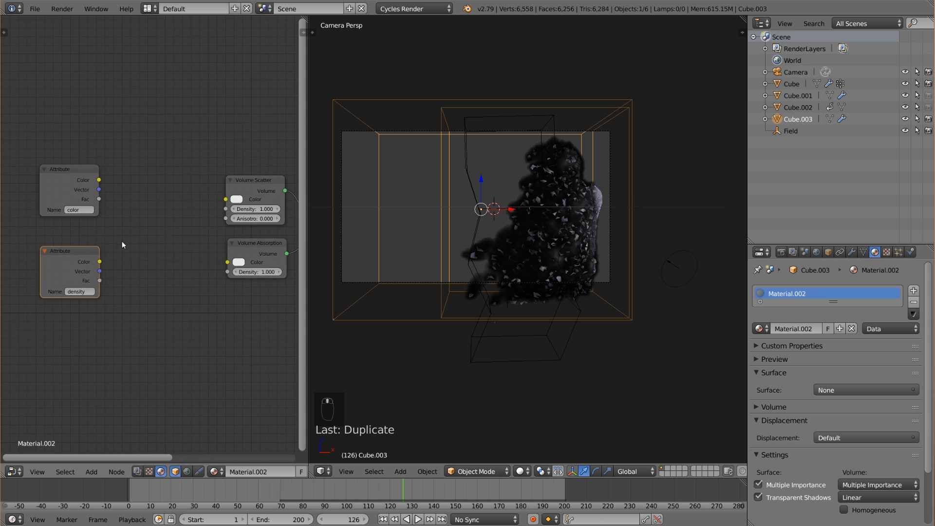
{"action": "middle_click_drag", "start_coordinate": [150, 224], "coordinate": [124, 230]}
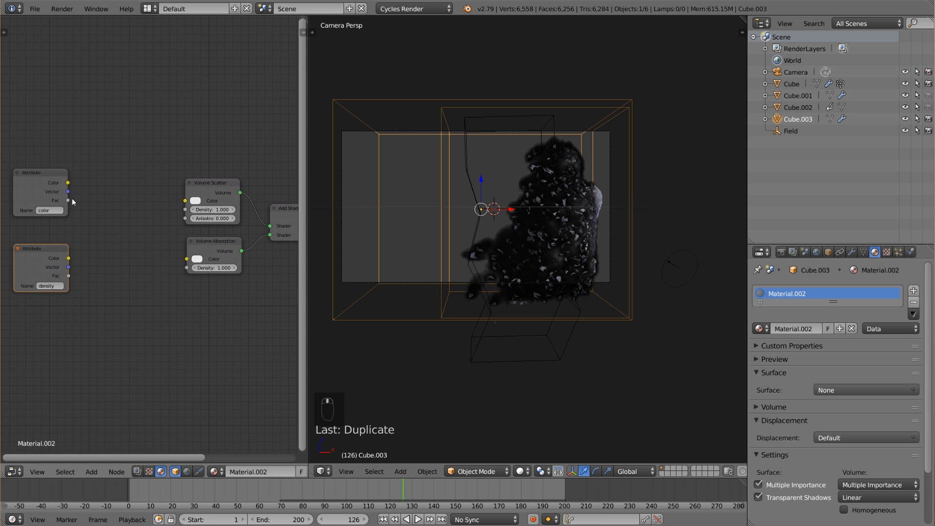
{"action": "key", "text": "shift+a"}
{"action": "mouse_move", "coordinate": [86, 288]}
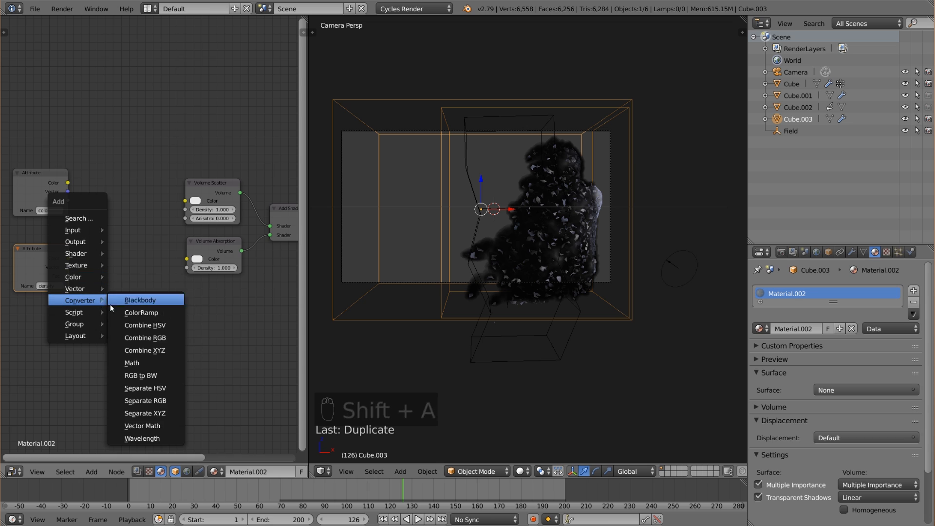
{"action": "left_click", "coordinate": [111, 302]}
{"action": "left_click", "coordinate": [92, 235]}
{"action": "left_click", "coordinate": [109, 259]}
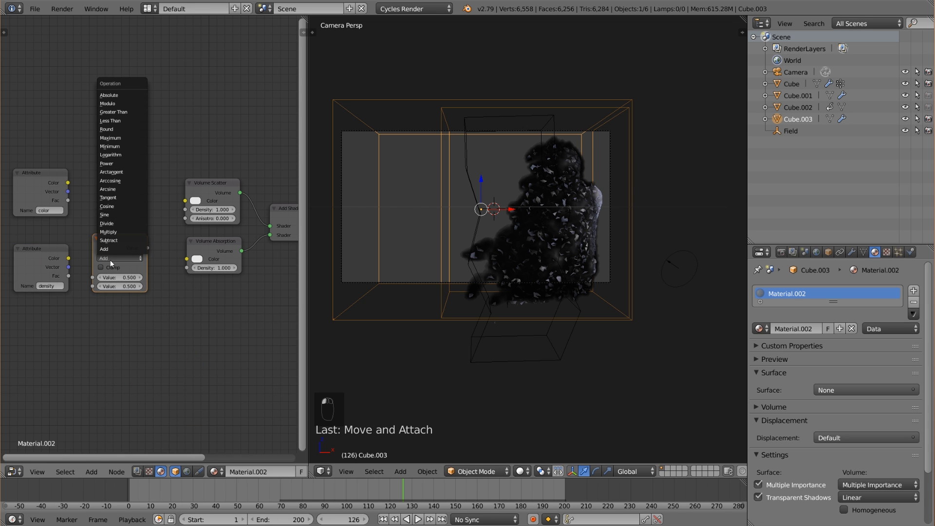
{"action": "left_click", "coordinate": [115, 233]}
{"action": "left_click_drag", "start_coordinate": [118, 240], "coordinate": [121, 244]}
{"action": "key", "text": "shift+d"}
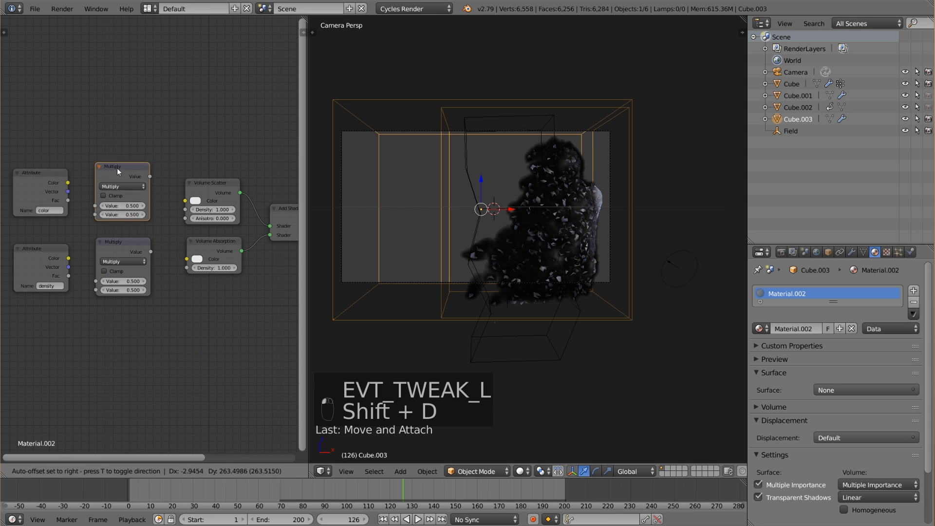
{"action": "left_click", "coordinate": [117, 168]}
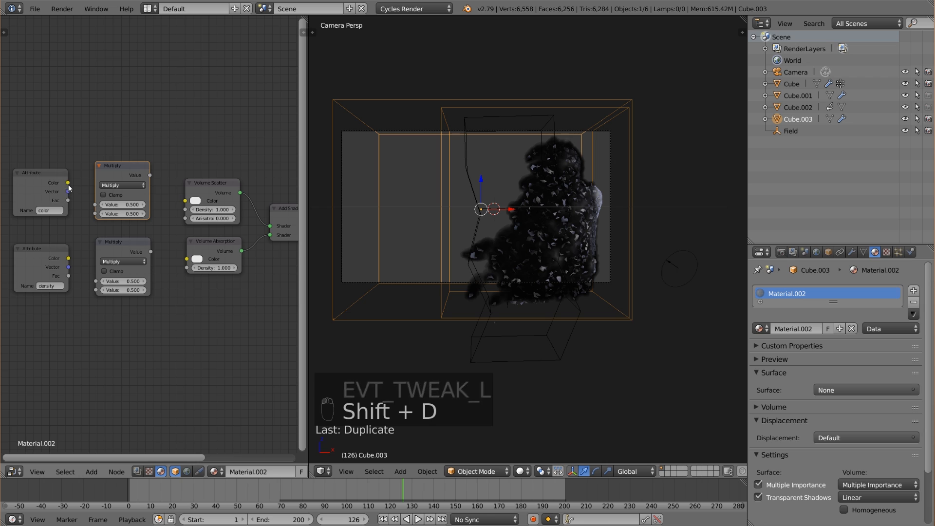
Link the color attribute through its Multiply node to both volume shaders' Color, and the density attribute's Fac through the other to both Density inputs.
{"action": "left_click_drag", "start_coordinate": [67, 183], "coordinate": [96, 205]}
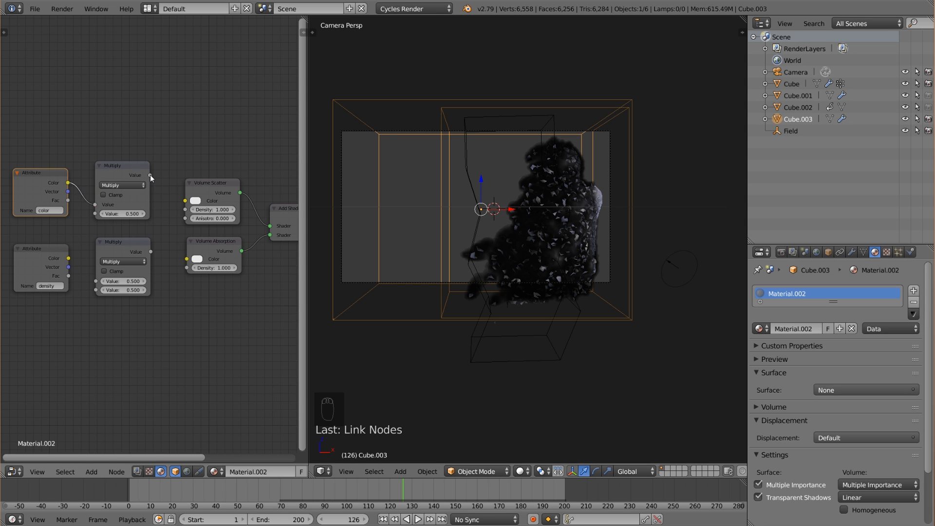
{"action": "left_click_drag", "start_coordinate": [150, 175], "coordinate": [186, 260]}
{"action": "left_click_drag", "start_coordinate": [68, 276], "coordinate": [96, 281]}
{"action": "left_click_drag", "start_coordinate": [151, 251], "coordinate": [187, 213]}
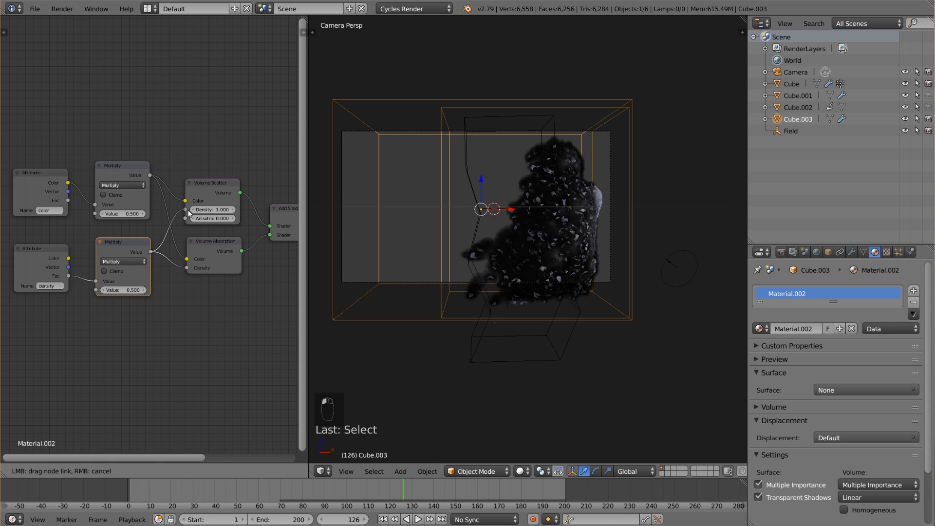
Set the color Multiply node's value to 0.200 and the density Multiply node's value to 3.
{"action": "left_click", "coordinate": [102, 214]}
{"action": "left_click", "coordinate": [102, 214]}
{"action": "left_click_drag", "start_coordinate": [128, 163], "coordinate": [125, 161]}
{"action": "left_click", "coordinate": [126, 290]}
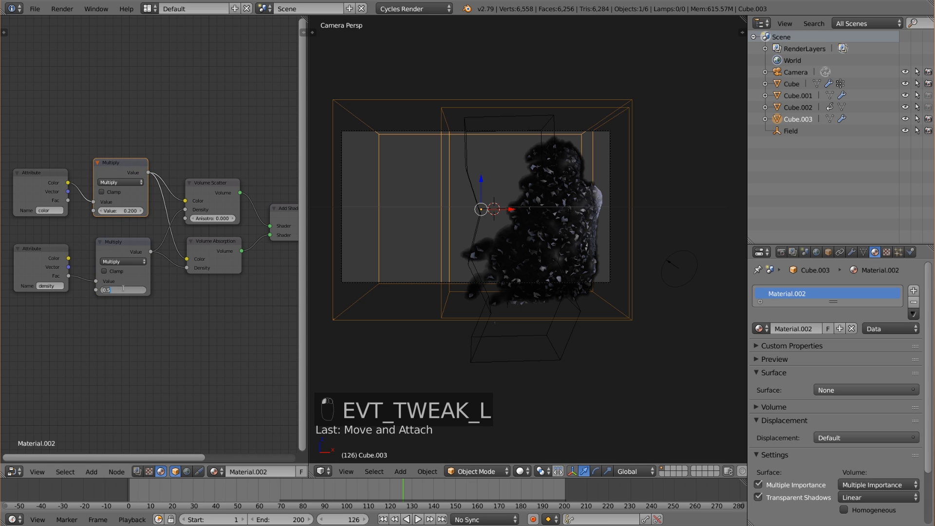
{"action": "type", "text": "3"}
{"action": "key", "text": "Return"}
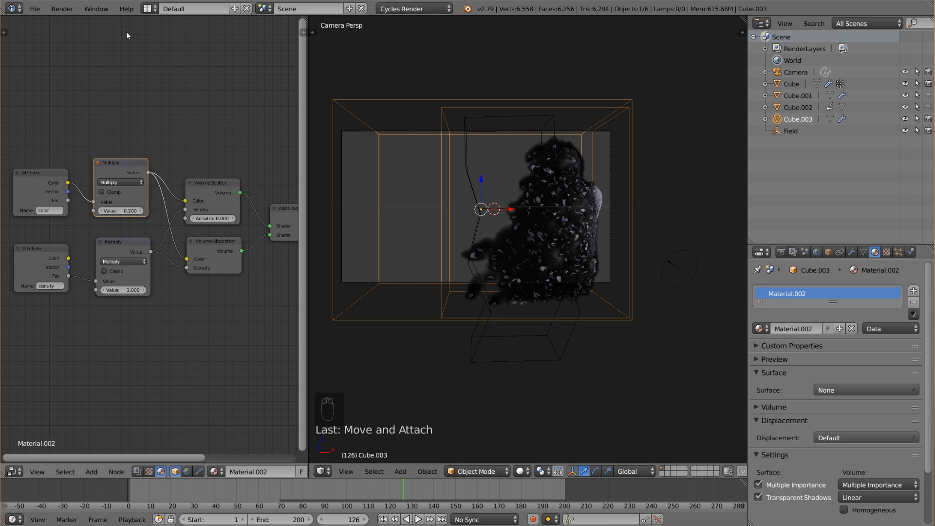
Switch the 3D view to Rendered shading to preview the smoke material.
{"action": "left_click", "coordinate": [34, 9]}
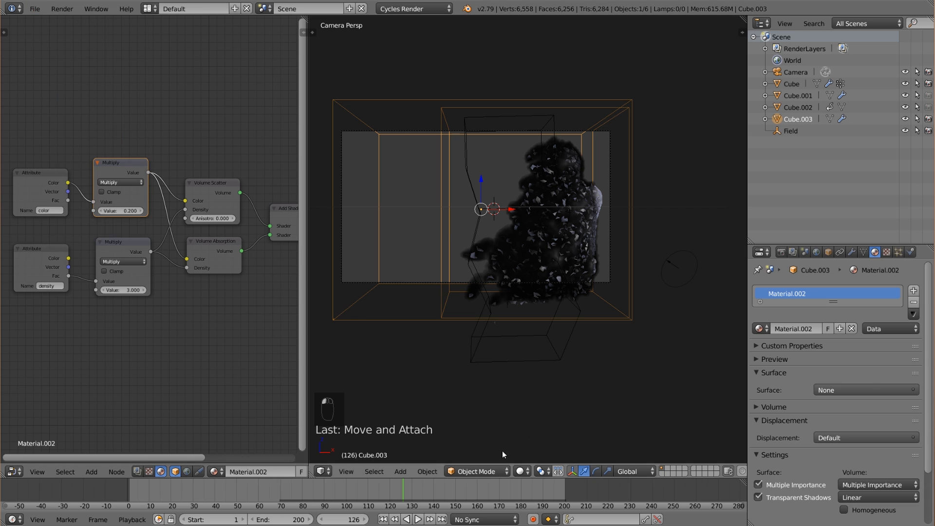
{"action": "left_click", "coordinate": [525, 471]}
{"action": "left_click", "coordinate": [544, 394]}
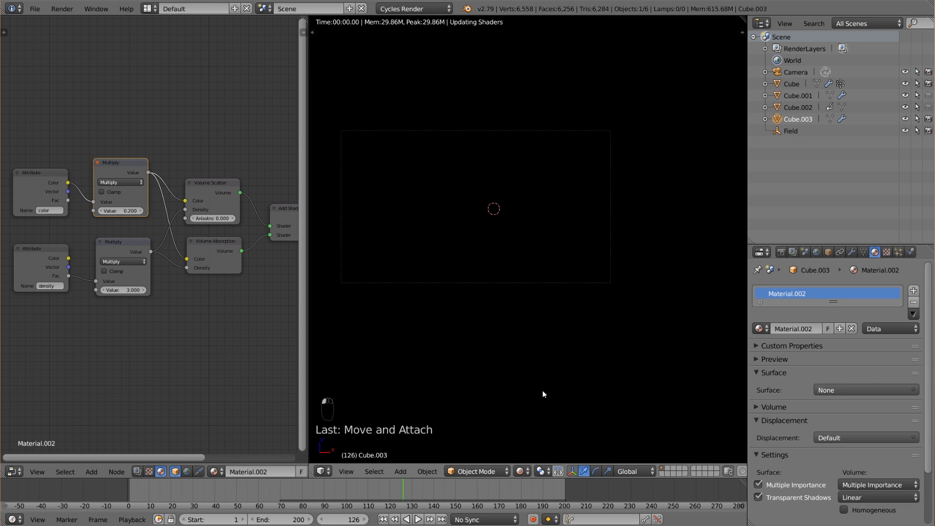
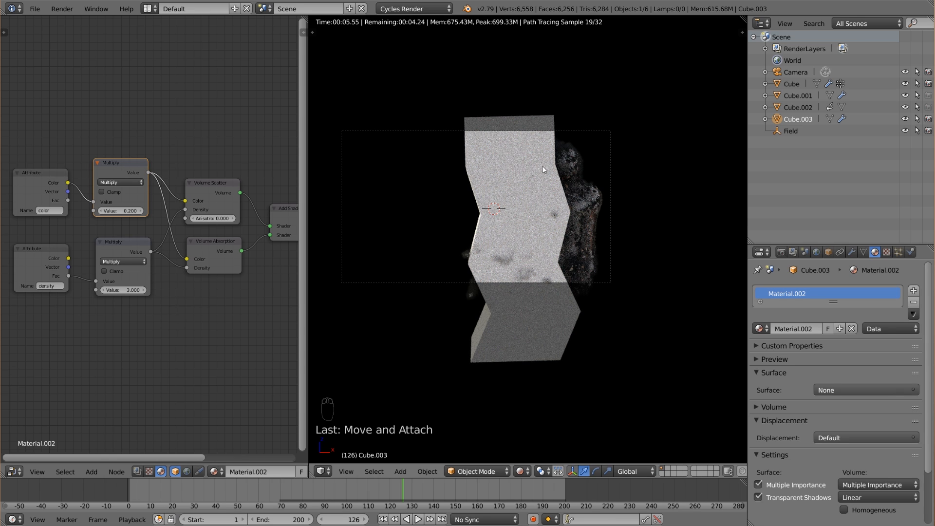
Turn off Camera ray visibility for the Cube.002 collision object in its Cycles settings.
{"action": "right_click", "coordinate": [479, 160]}
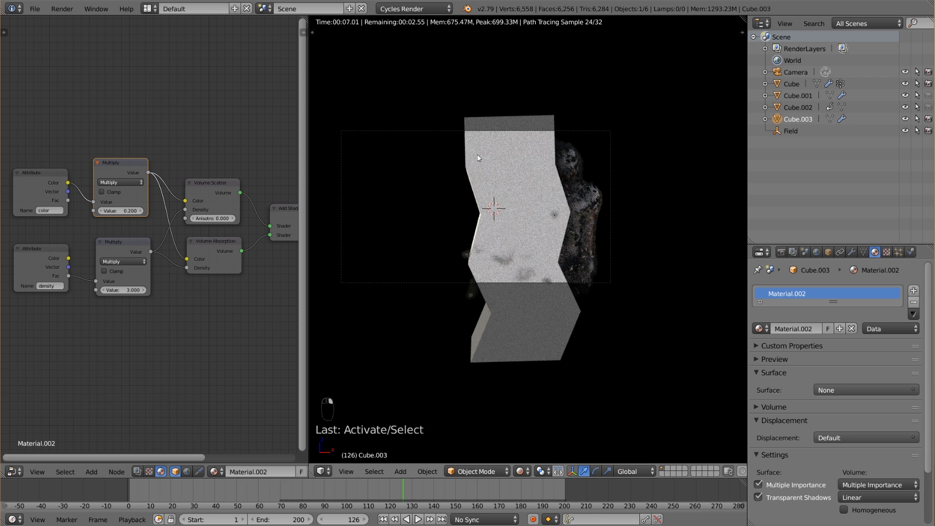
{"action": "left_click", "coordinate": [807, 111]}
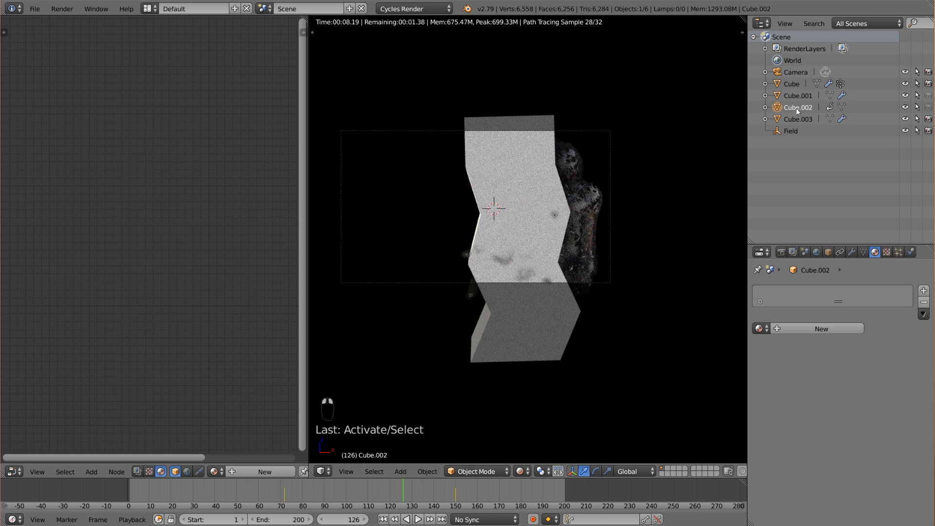
{"action": "left_click", "coordinate": [828, 253]}
{"action": "left_click", "coordinate": [795, 520]}
{"action": "scroll", "coordinate": [800, 482], "scroll_direction": "down", "scroll_amount": 5}
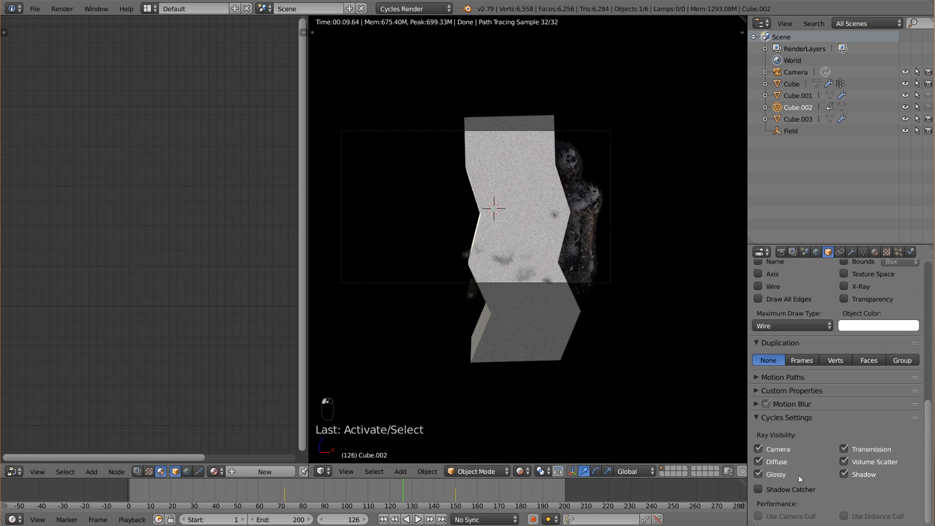
{"action": "left_click", "coordinate": [781, 450]}
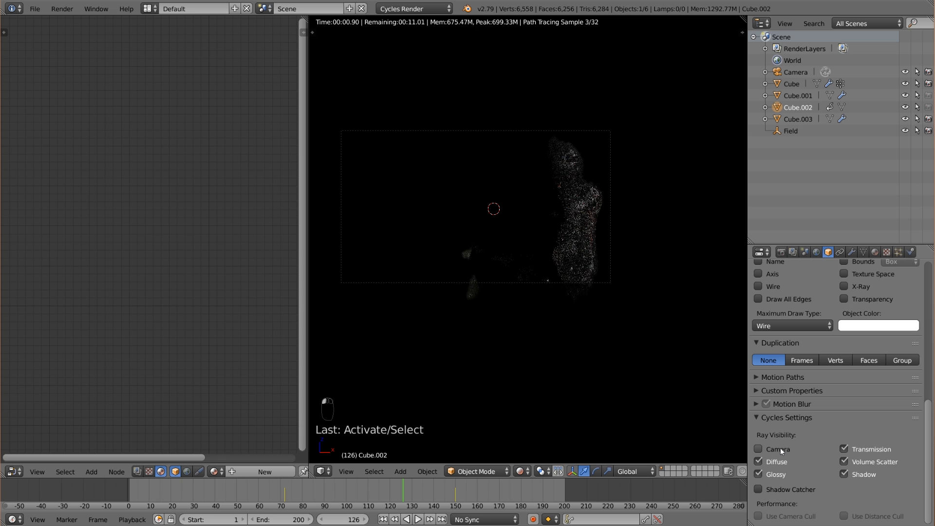
{"action": "scroll", "coordinate": [577, 320], "scroll_direction": "up", "scroll_amount": 2}
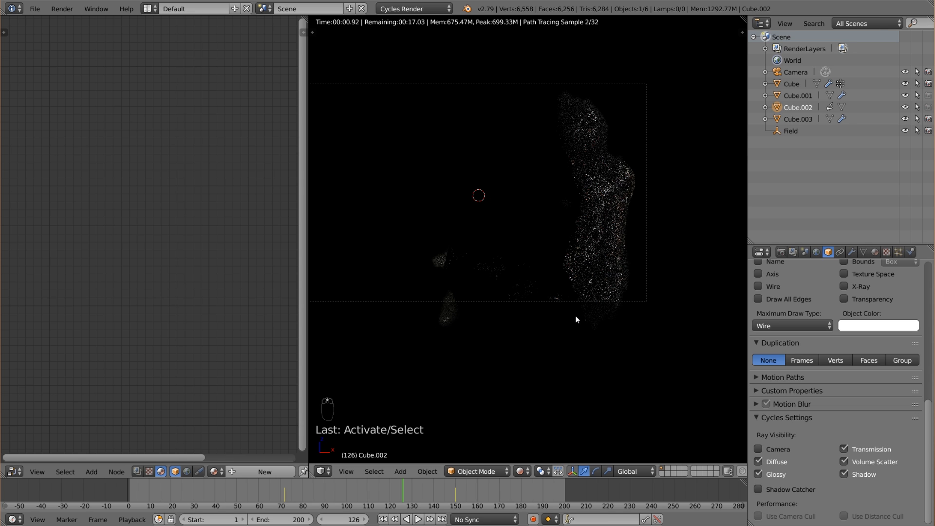
{"action": "scroll", "coordinate": [575, 319], "scroll_direction": "up", "scroll_amount": 2}
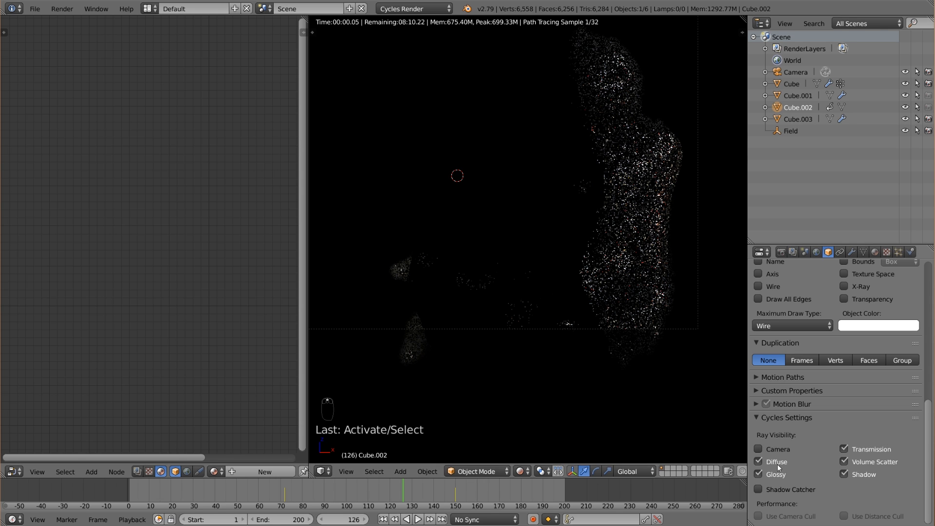
Turn off Diffuse, Glossy, Shadow, Volume Scatter and Transmission ray visibility for Cube.002.
{"action": "left_click", "coordinate": [776, 463]}
{"action": "left_click", "coordinate": [776, 475]}
{"action": "left_click", "coordinate": [865, 476]}
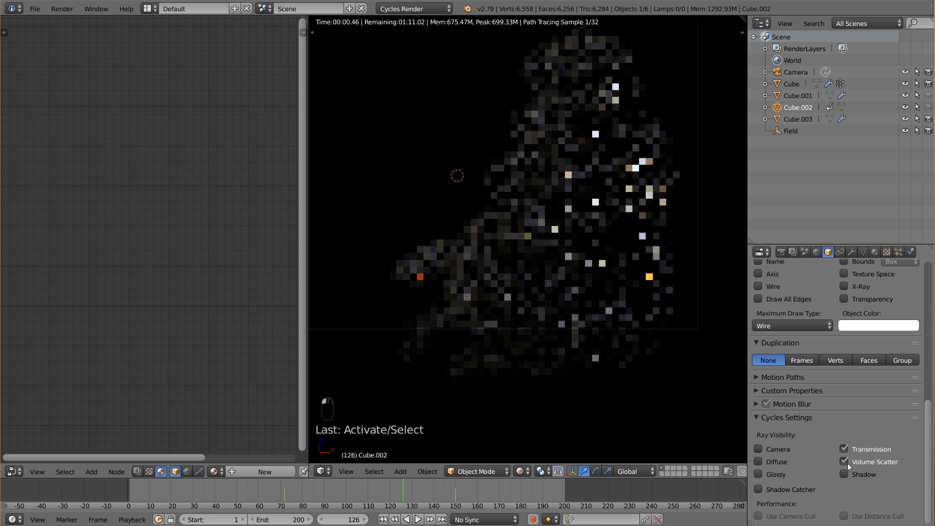
{"action": "left_click", "coordinate": [847, 463]}
{"action": "left_click", "coordinate": [844, 447]}
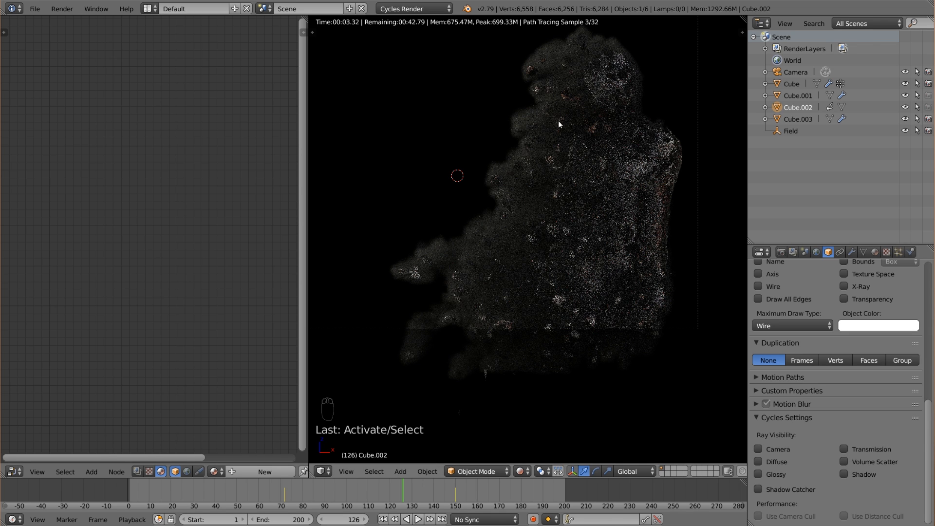
Return the 3D view to Solid shading and set the render device to GPU Compute.
{"action": "left_click", "coordinate": [522, 471]}
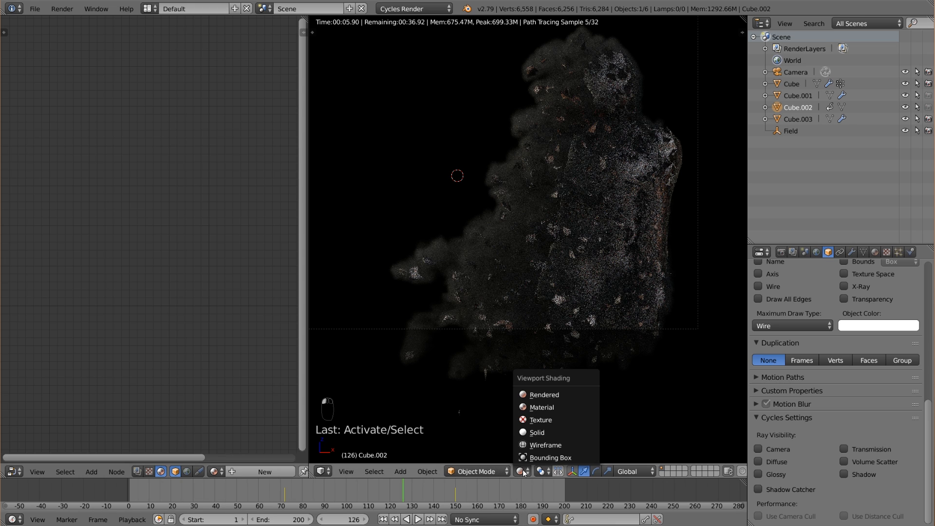
{"action": "left_click", "coordinate": [538, 432]}
{"action": "left_click", "coordinate": [781, 252]}
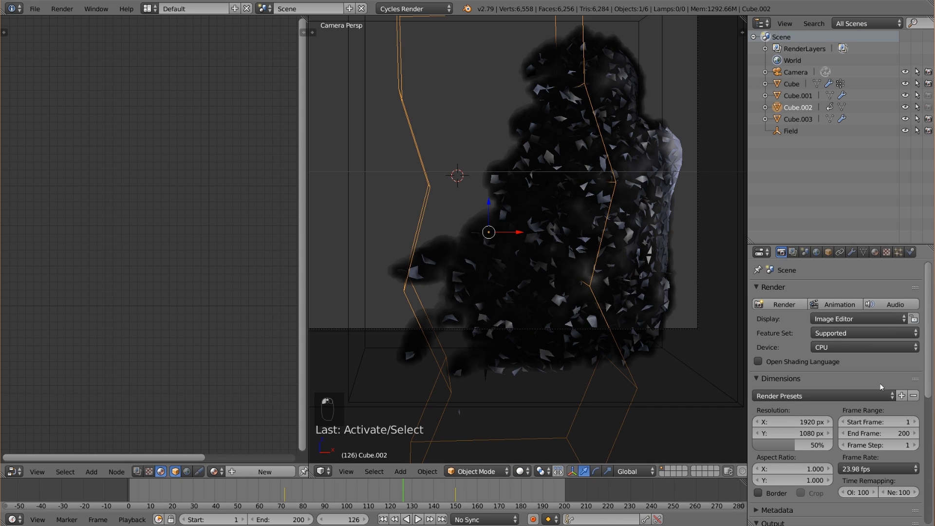
{"action": "left_click", "coordinate": [865, 348]}
{"action": "left_click", "coordinate": [857, 321]}
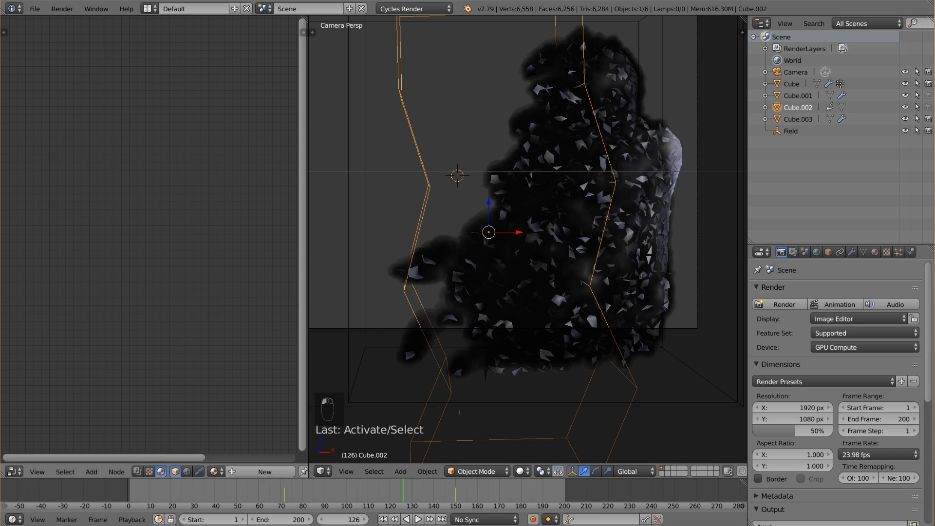
Set the density Multiply node's value to 2 in the smoke domain Cube.003's material.
{"action": "right_click", "coordinate": [462, 275]}
{"action": "left_click", "coordinate": [123, 289]}
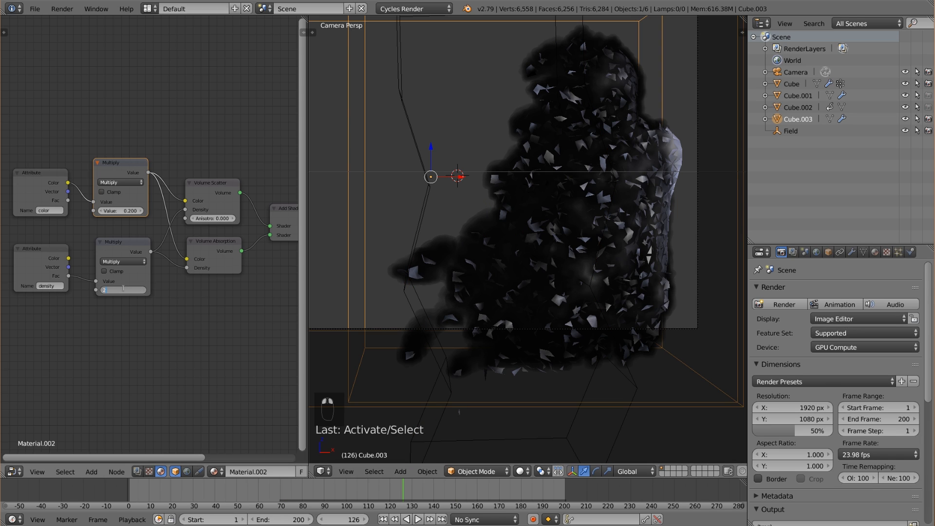
{"action": "key", "text": "Return"}
{"action": "middle_click_drag", "start_coordinate": [203, 294], "coordinate": [158, 300]}
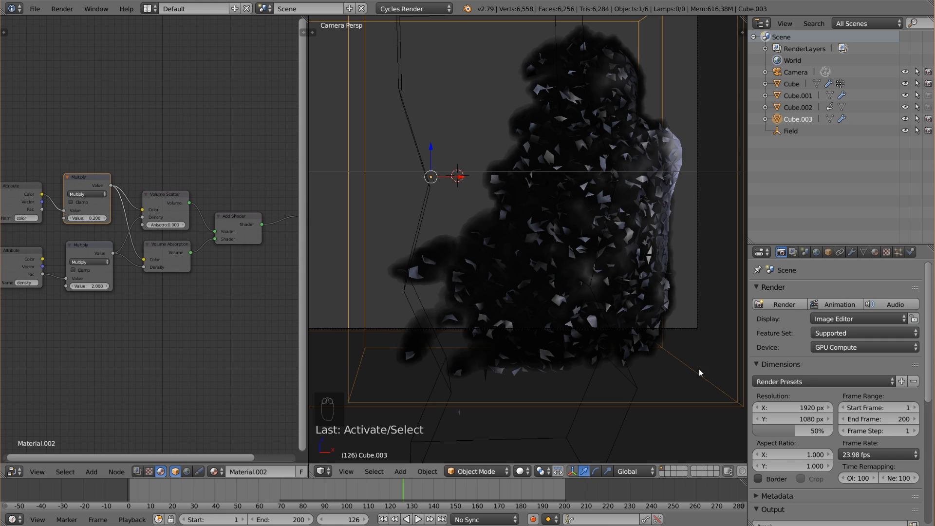
Set the render resolution scale to 100% and enable Denoising for the render layer.
{"action": "left_click_drag", "start_coordinate": [799, 432], "coordinate": [835, 431]}
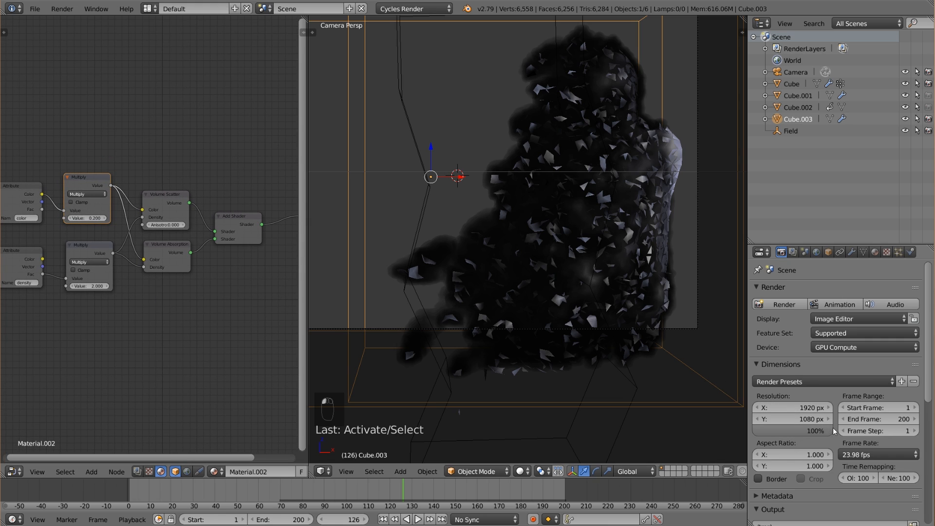
{"action": "scroll", "coordinate": [809, 433], "scroll_direction": "down", "scroll_amount": 2}
{"action": "left_click", "coordinate": [793, 251]}
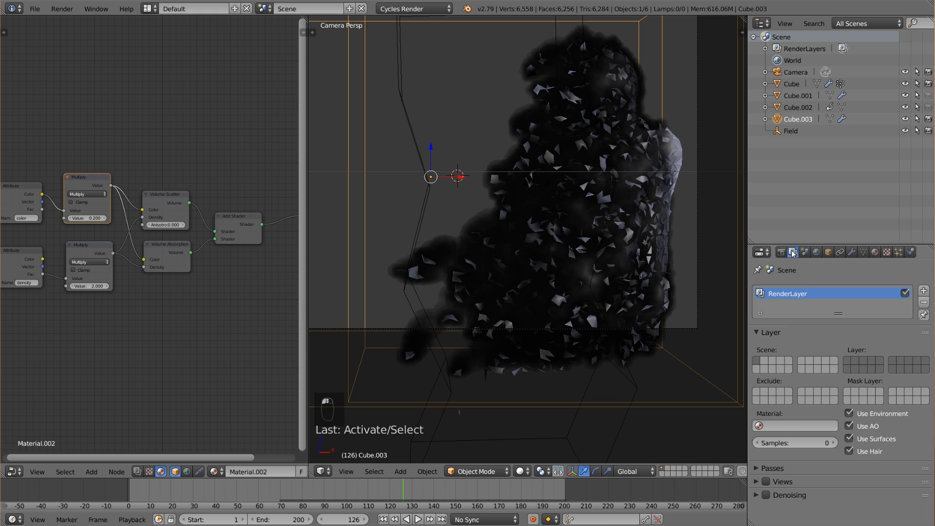
{"action": "left_click", "coordinate": [766, 495]}
{"action": "left_click", "coordinate": [758, 495]}
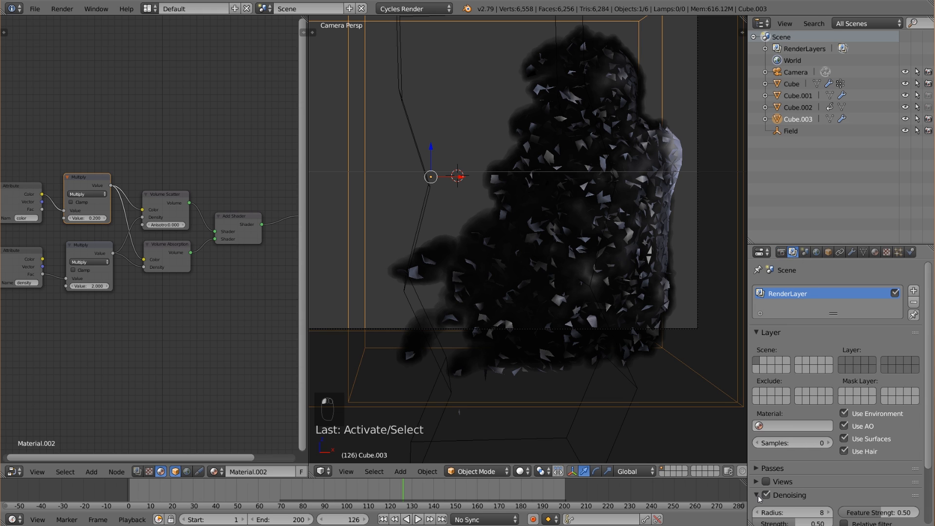
Review the render output and film settings, and examine the tile size under Performance.
{"action": "left_click", "coordinate": [781, 252]}
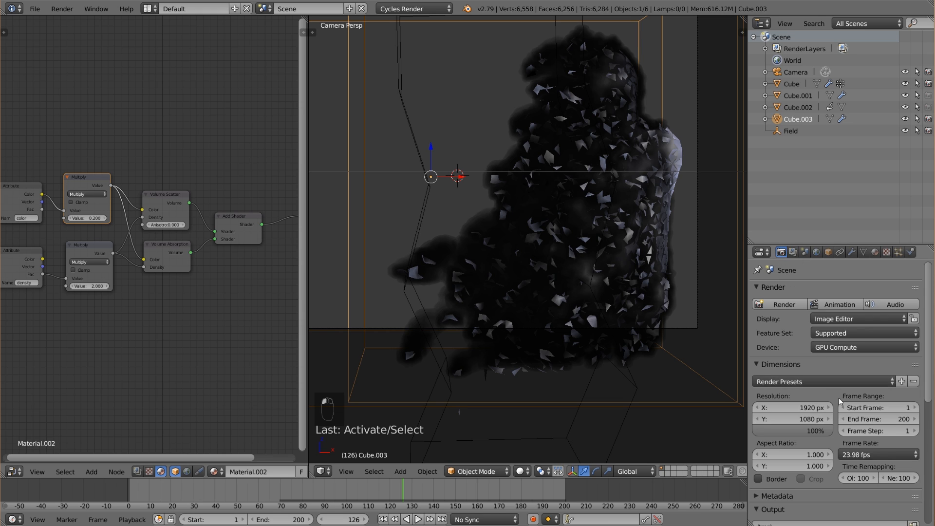
{"action": "scroll", "coordinate": [845, 413], "scroll_direction": "down", "scroll_amount": 6}
{"action": "scroll", "coordinate": [845, 412], "scroll_direction": "down", "scroll_amount": 3}
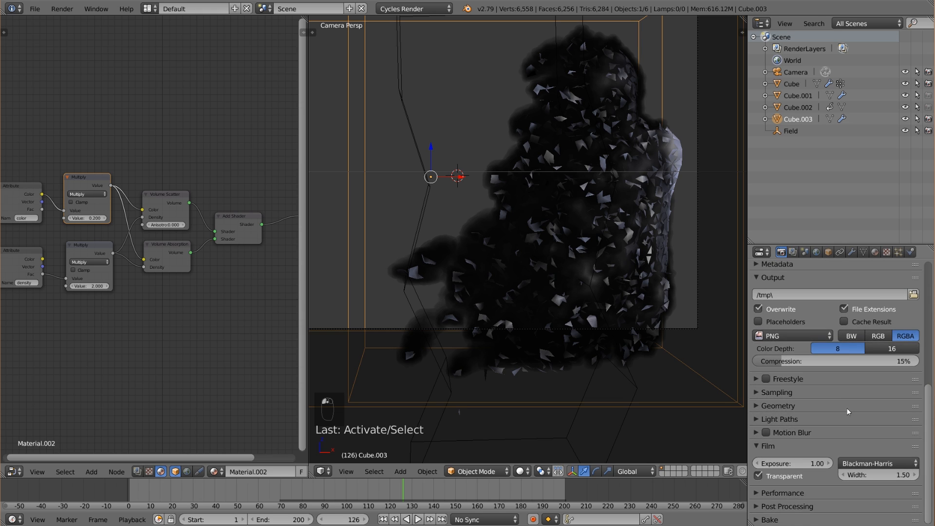
{"action": "left_click", "coordinate": [786, 493]}
{"action": "scroll", "coordinate": [785, 487], "scroll_direction": "down", "scroll_amount": 4}
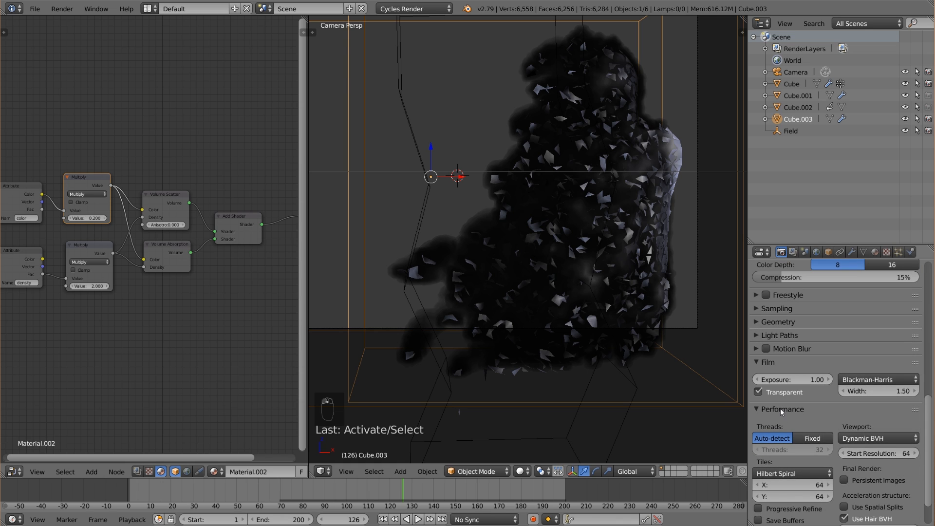
{"action": "scroll", "coordinate": [826, 428], "scroll_direction": "up", "scroll_amount": 6}
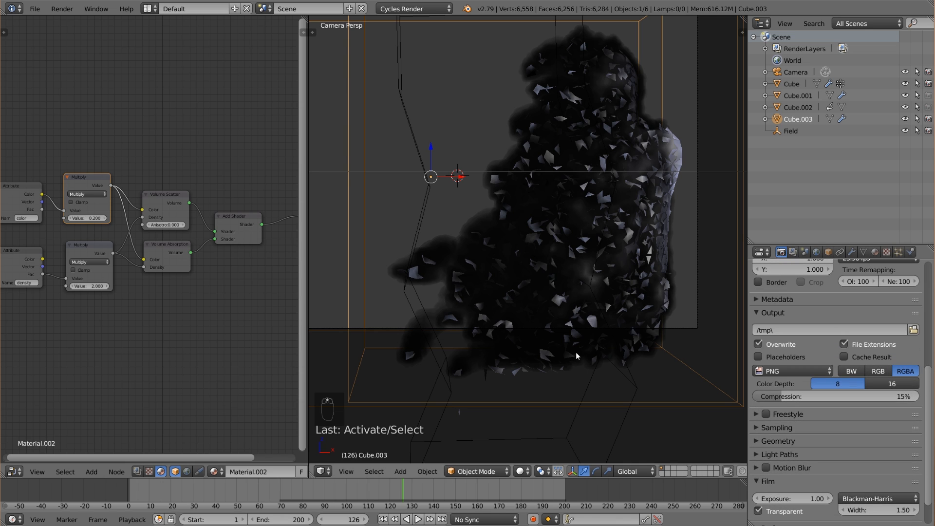
{"action": "scroll", "coordinate": [575, 355], "scroll_direction": "down", "scroll_amount": 5}
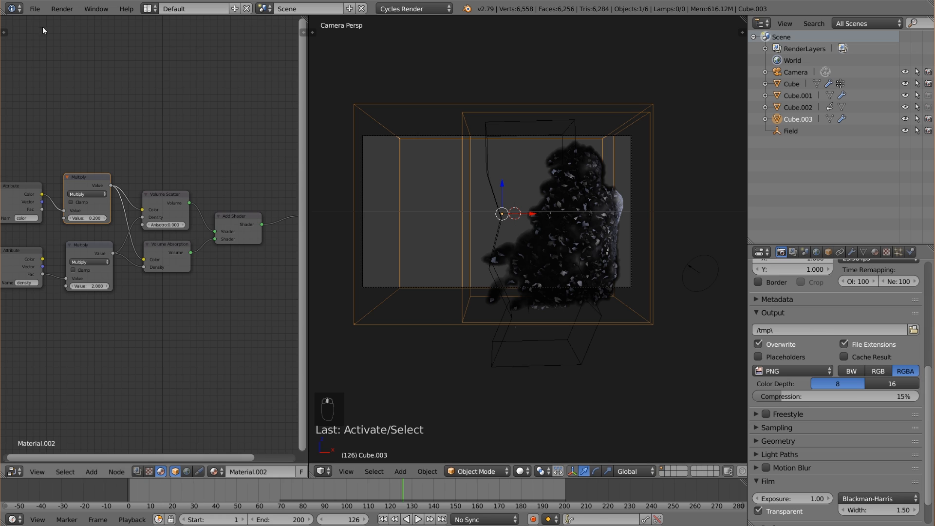
Save the project and test-render frame 126, returning to the 3D view when done.
{"action": "left_click", "coordinate": [35, 9]}
{"action": "left_click", "coordinate": [51, 98]}
{"action": "key", "text": "F12"}
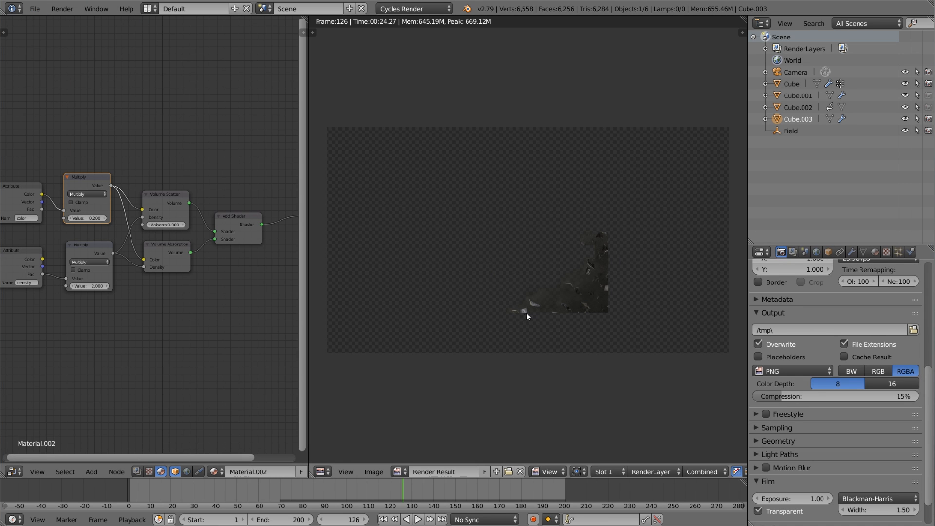
{"action": "scroll", "coordinate": [527, 313], "scroll_direction": "down", "scroll_amount": 2}
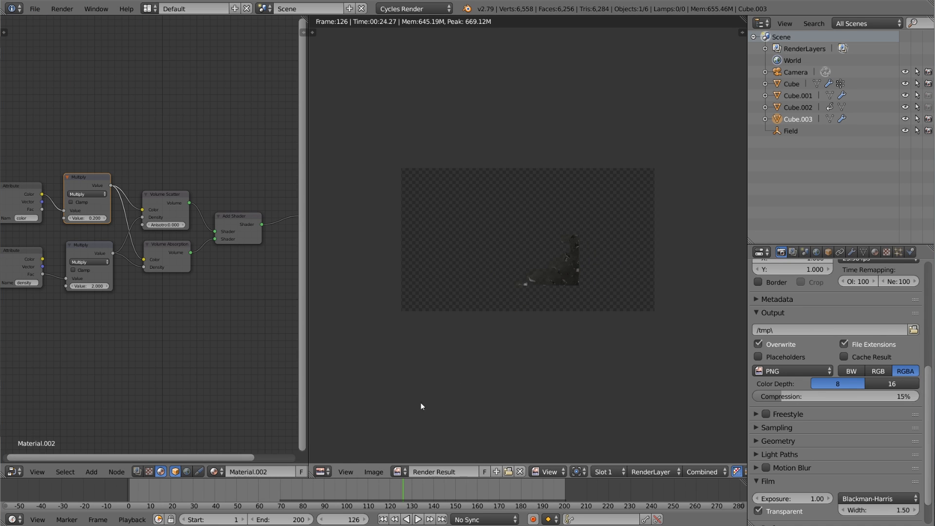
{"action": "left_click", "coordinate": [322, 472]}
{"action": "left_click", "coordinate": [341, 463]}
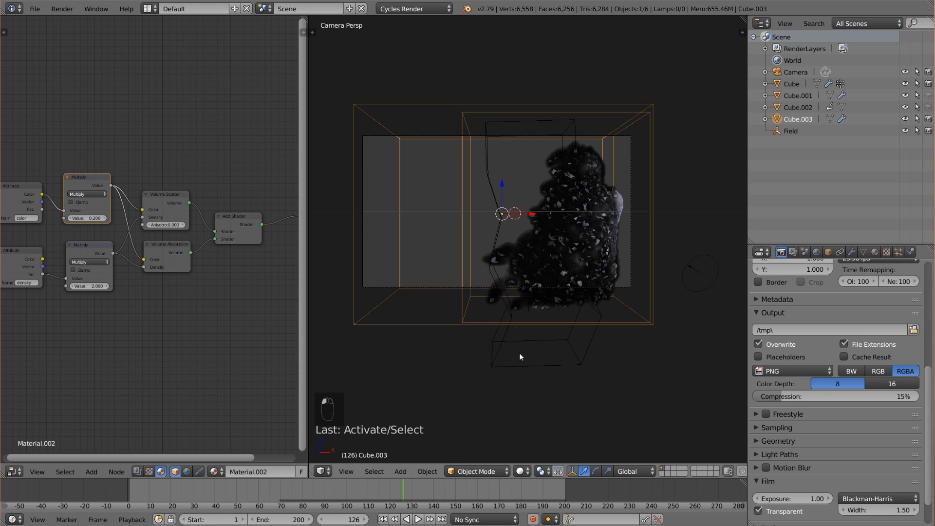
Enable Motion Blur for the render and set its shutter to 1.20.
{"action": "left_click", "coordinate": [756, 467]}
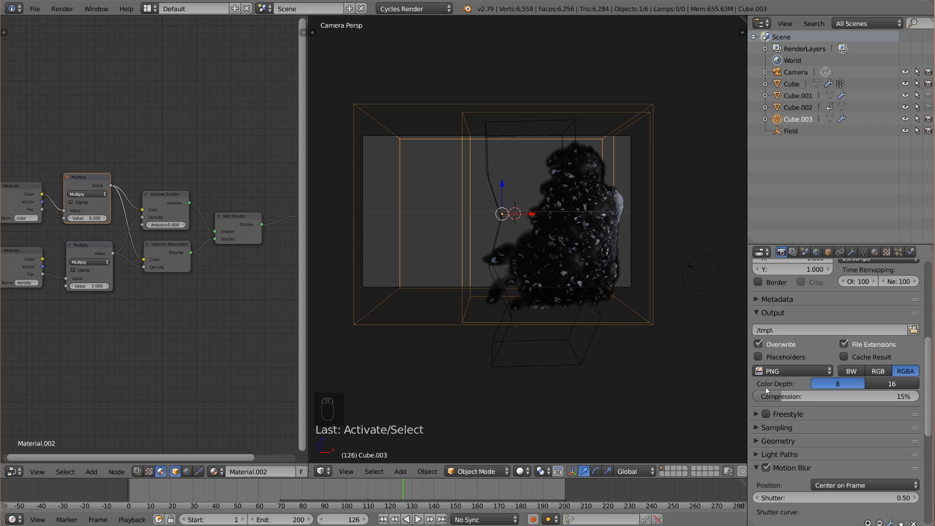
{"action": "left_click", "coordinate": [820, 496]}
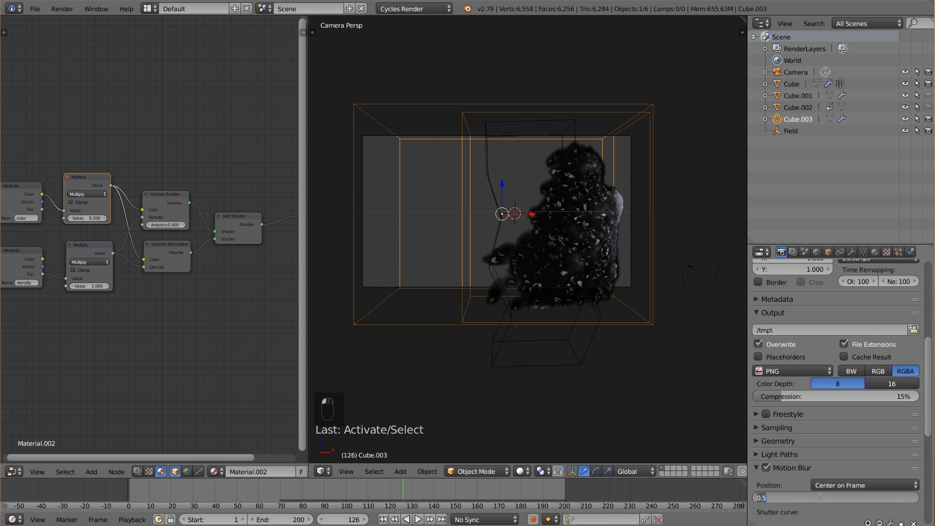
{"action": "type", "text": "1.2"}
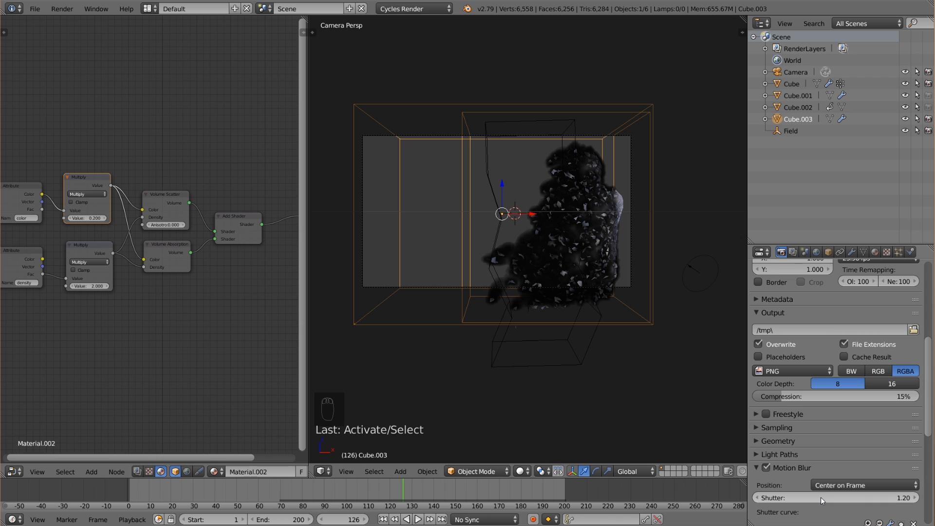
{"action": "key", "text": "Return"}
Select the camera and turn on the display of its Limits.
{"action": "middle_click_drag", "start_coordinate": [595, 366], "coordinate": [629, 349]}
{"action": "scroll", "coordinate": [579, 353], "scroll_direction": "down", "scroll_amount": 4}
{"action": "right_click", "coordinate": [655, 271]}
{"action": "left_click", "coordinate": [853, 252]}
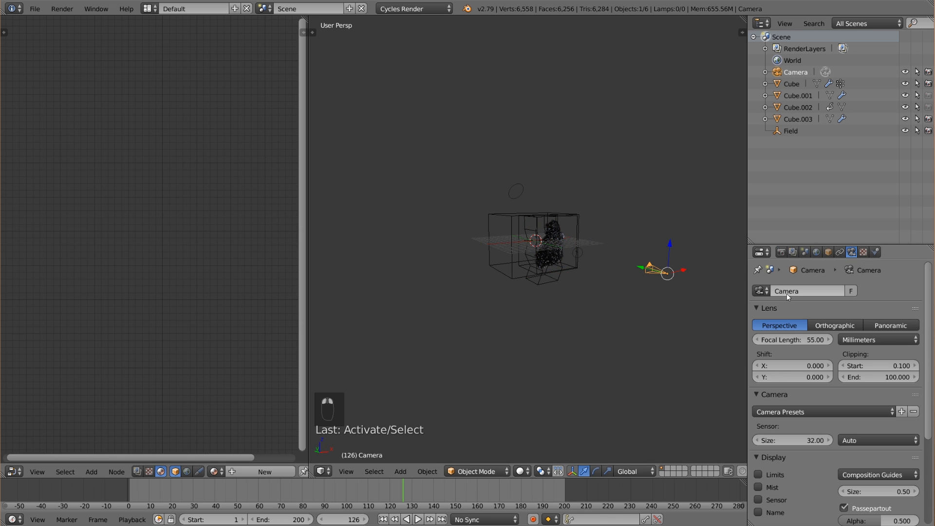
{"action": "scroll", "coordinate": [838, 369], "scroll_direction": "down", "scroll_amount": 3}
{"action": "left_click", "coordinate": [776, 427]}
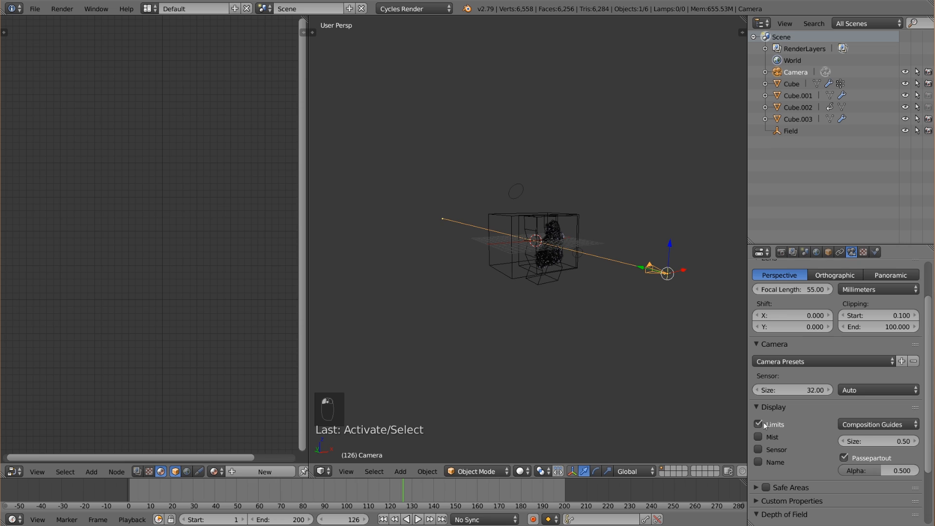
Set the camera's depth of field aperture to F-stop with number 0.8 and the focus distance to 20.43.
{"action": "middle_click_drag", "start_coordinate": [677, 399], "coordinate": [733, 410]}
{"action": "scroll", "coordinate": [781, 465], "scroll_direction": "down", "scroll_amount": 2}
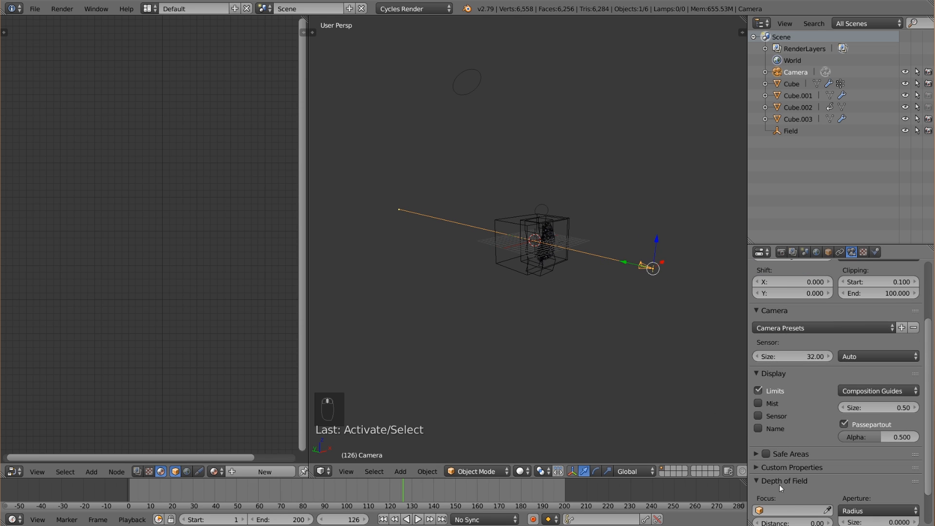
{"action": "left_click", "coordinate": [870, 510]}
{"action": "left_click", "coordinate": [870, 488]}
{"action": "middle_click_drag", "start_coordinate": [609, 385], "coordinate": [668, 438]}
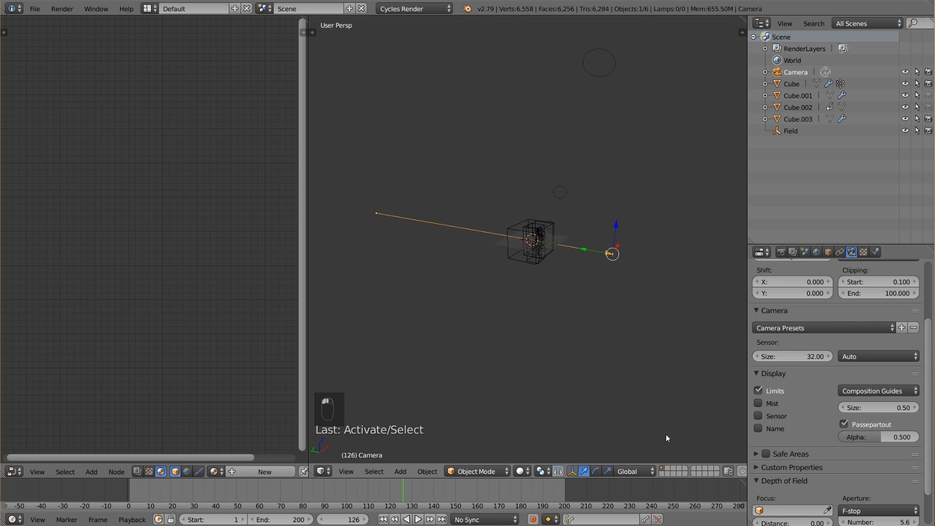
{"action": "left_click_drag", "start_coordinate": [789, 523], "coordinate": [811, 522]}
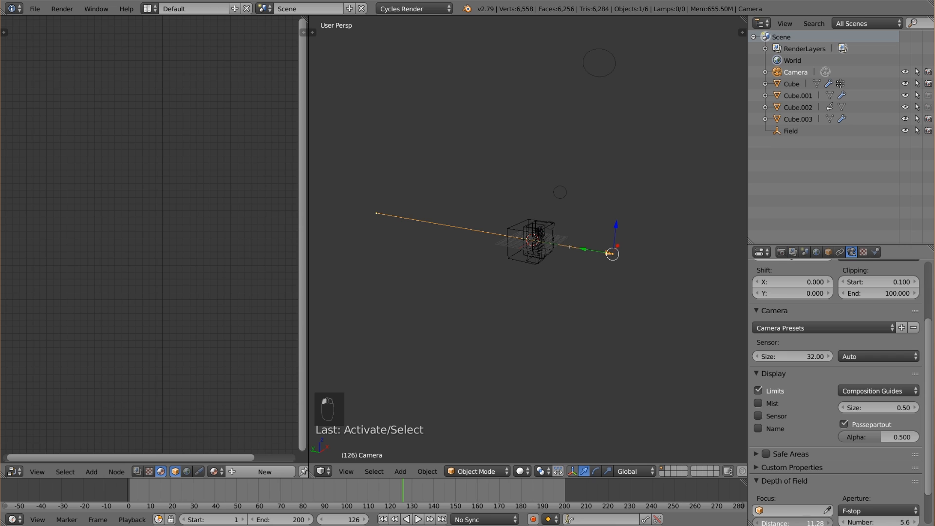
{"action": "mouse_move", "coordinate": [879, 522]}
{"action": "left_mouse_down"}
{"action": "mouse_move", "coordinate": [847, 522]}
{"action": "mouse_move", "coordinate": [867, 522]}
{"action": "left_mouse_up"}
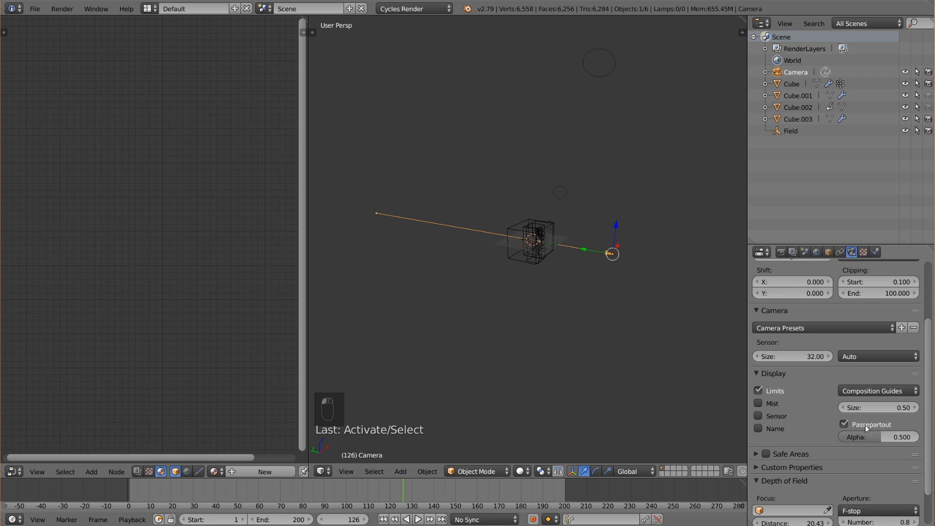
{"action": "scroll", "coordinate": [865, 425], "scroll_direction": "up", "scroll_amount": 5}
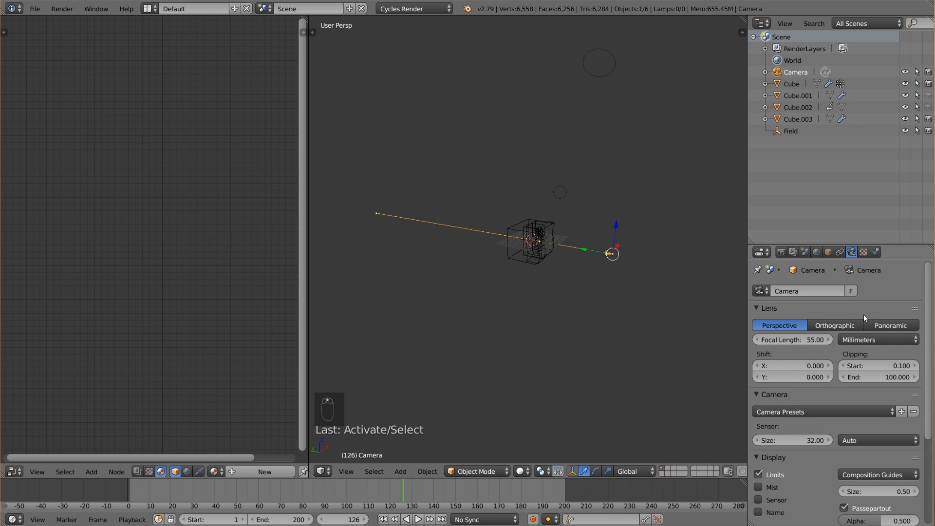
{"action": "middle_click_drag", "start_coordinate": [641, 297], "coordinate": [495, 276]}
{"action": "scroll", "coordinate": [567, 252], "scroll_direction": "up", "scroll_amount": 9}
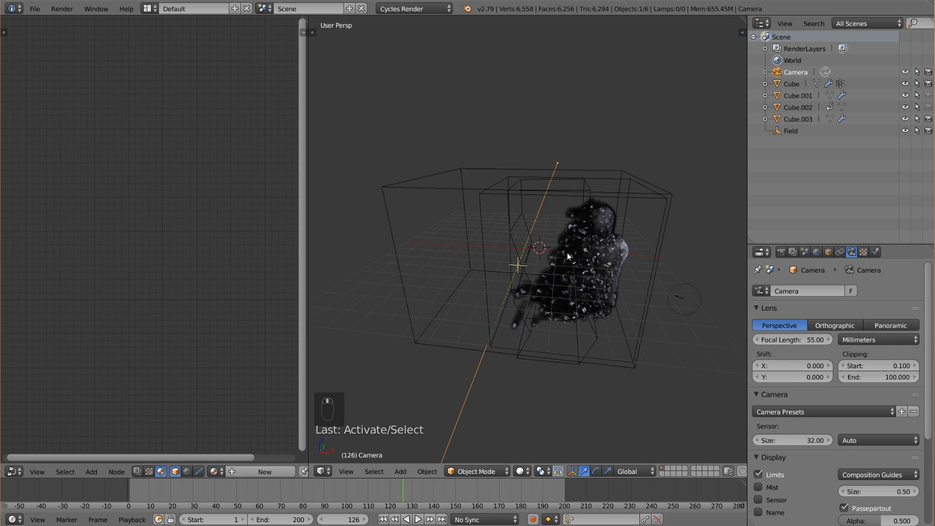
Set the render samples to 30 in the Sampling settings.
{"action": "left_click", "coordinate": [782, 252]}
{"action": "scroll", "coordinate": [869, 403], "scroll_direction": "down", "scroll_amount": 8}
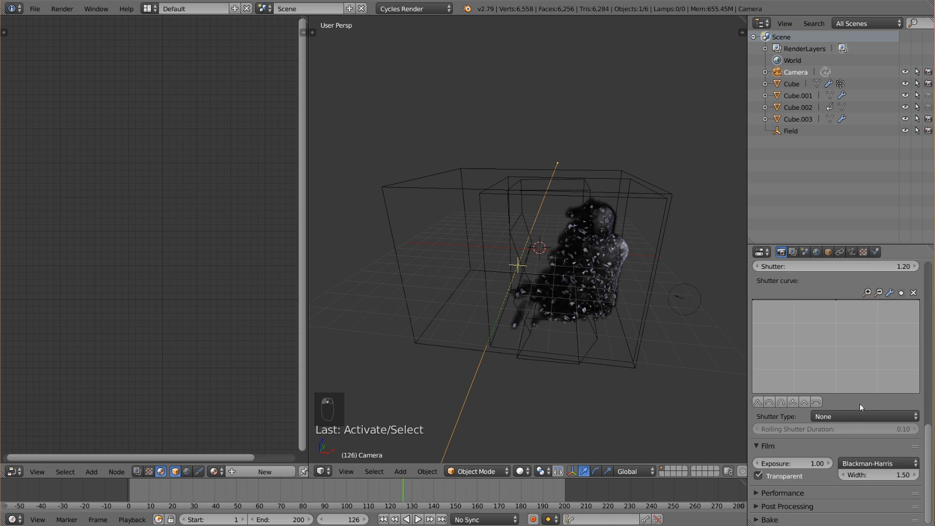
{"action": "scroll", "coordinate": [838, 439], "scroll_direction": "up", "scroll_amount": 10}
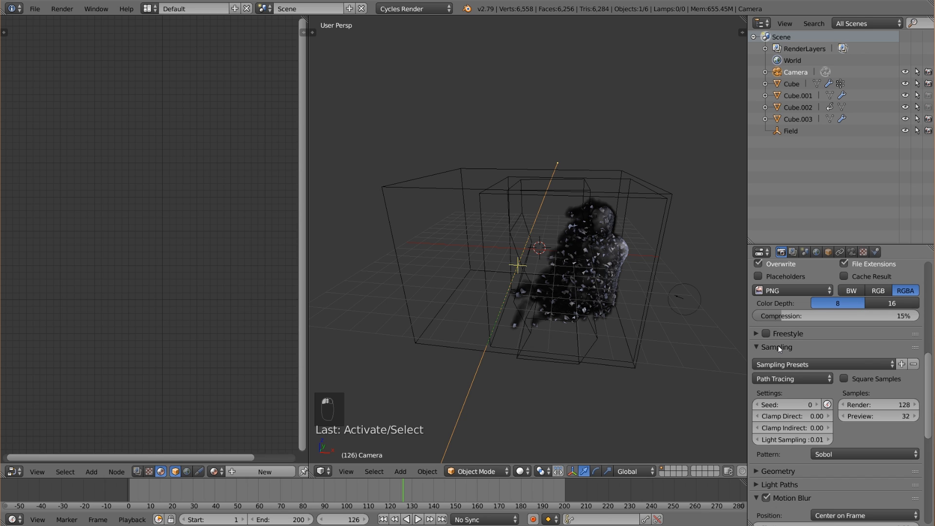
{"action": "double_click", "coordinate": [865, 403]}
{"action": "type", "text": "30"}
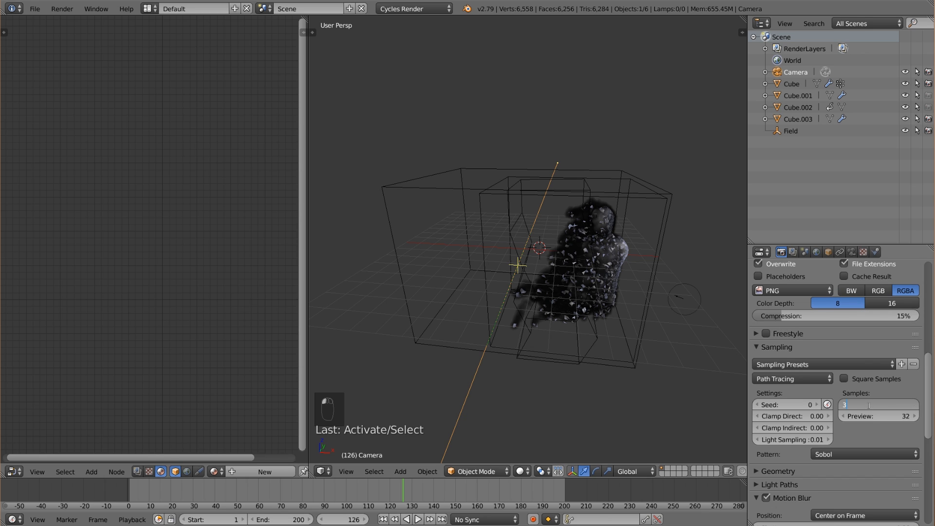
{"action": "key", "text": "Return"}
Switch the 3D view to the camera's view and save the project.
{"action": "key", "text": "KP_0"}
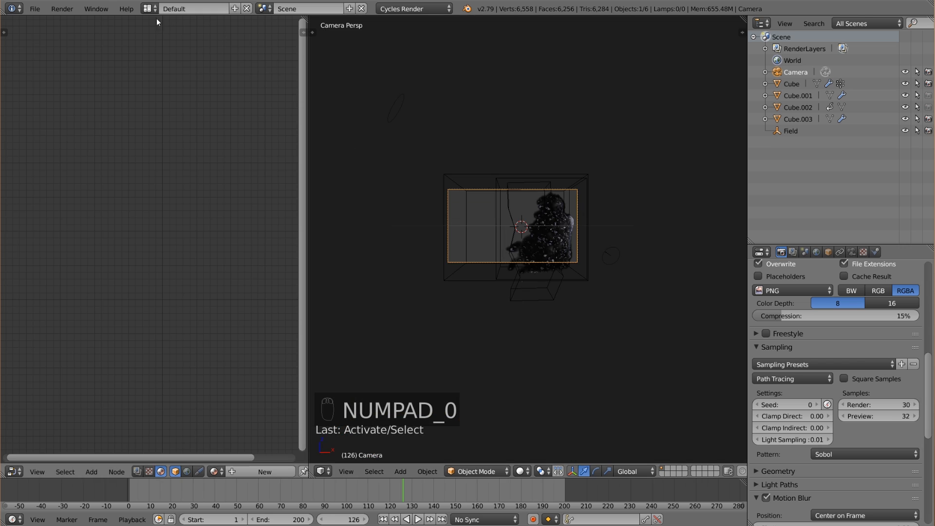
{"action": "left_click", "coordinate": [42, 9]}
{"action": "left_click", "coordinate": [46, 96]}
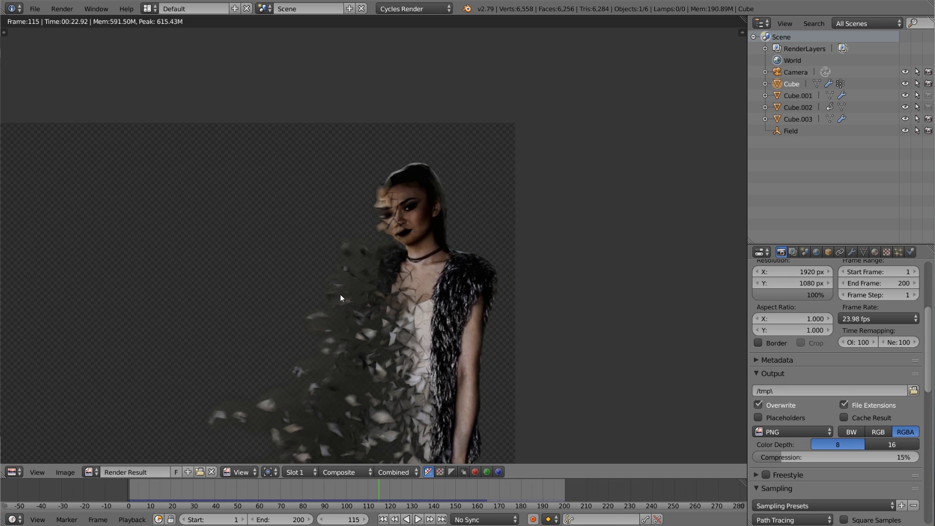
Inspect the rendered frame 115 up close, and change the screen layout to Compositing.
{"action": "scroll", "coordinate": [370, 264], "scroll_direction": "down", "scroll_amount": 1}
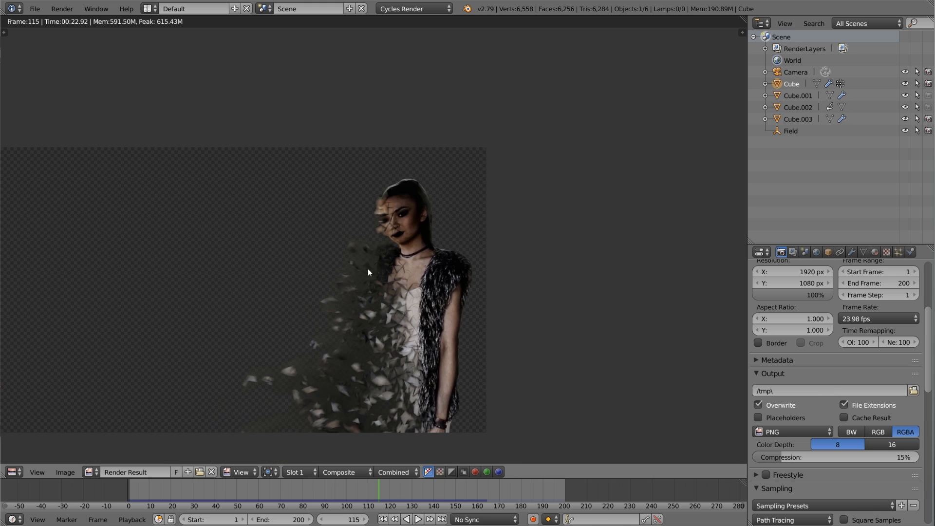
{"action": "scroll", "coordinate": [389, 223], "scroll_direction": "up", "scroll_amount": 2}
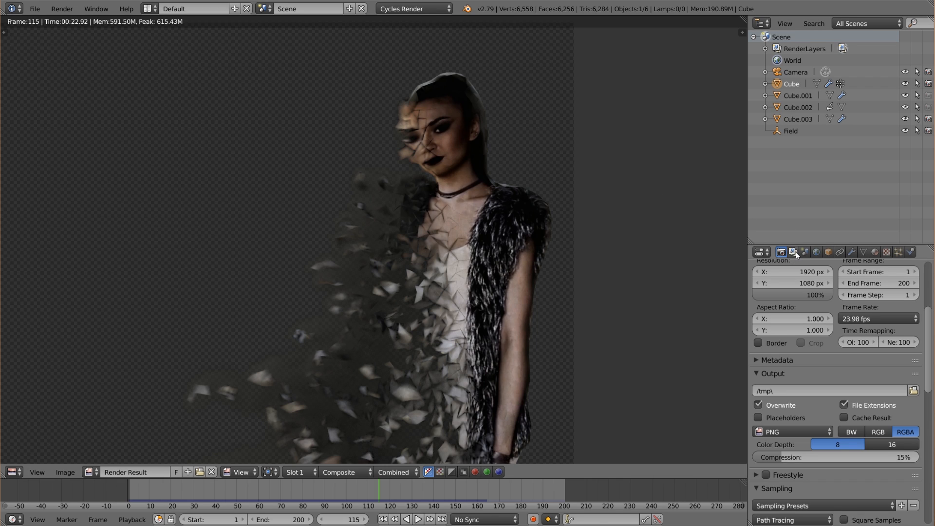
{"action": "scroll", "coordinate": [453, 210], "scroll_direction": "down", "scroll_amount": 1}
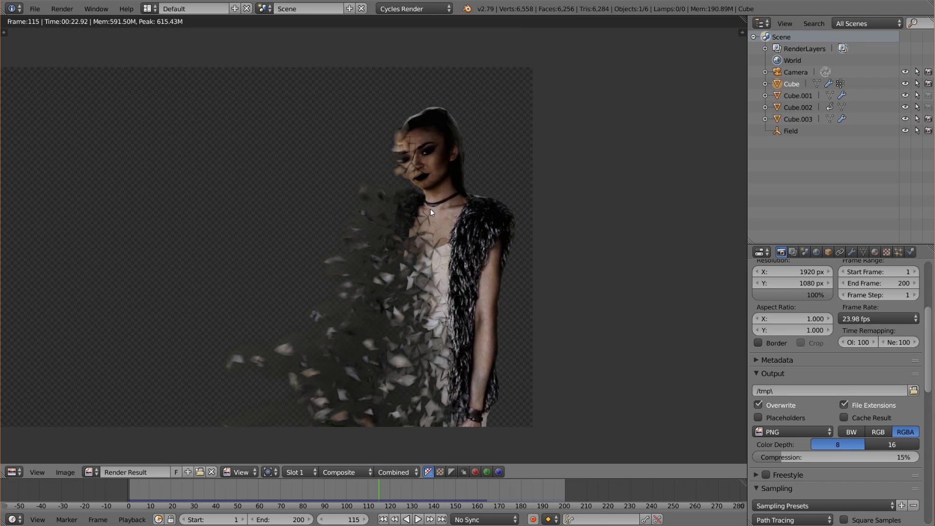
{"action": "left_click", "coordinate": [149, 9]}
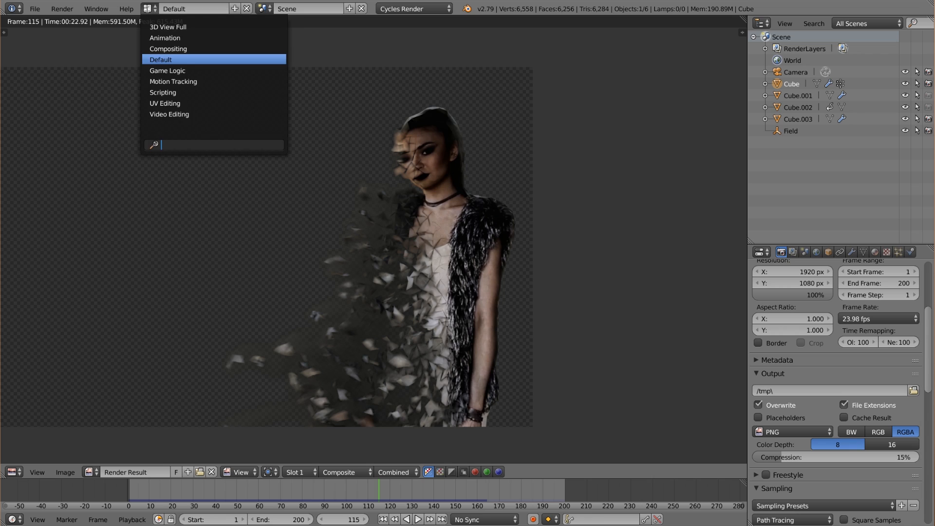
{"action": "left_click", "coordinate": [148, 10]}
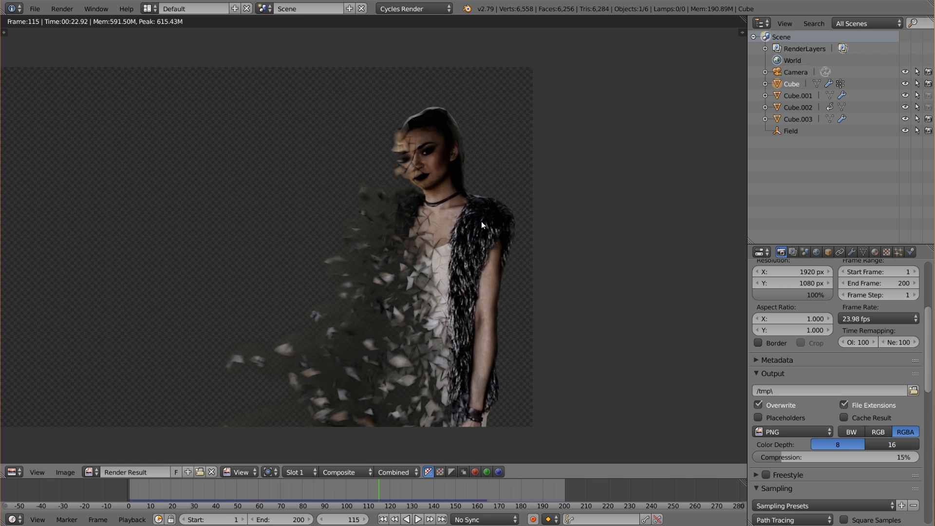
{"action": "left_click", "coordinate": [149, 8]}
{"action": "left_click", "coordinate": [149, 8]}
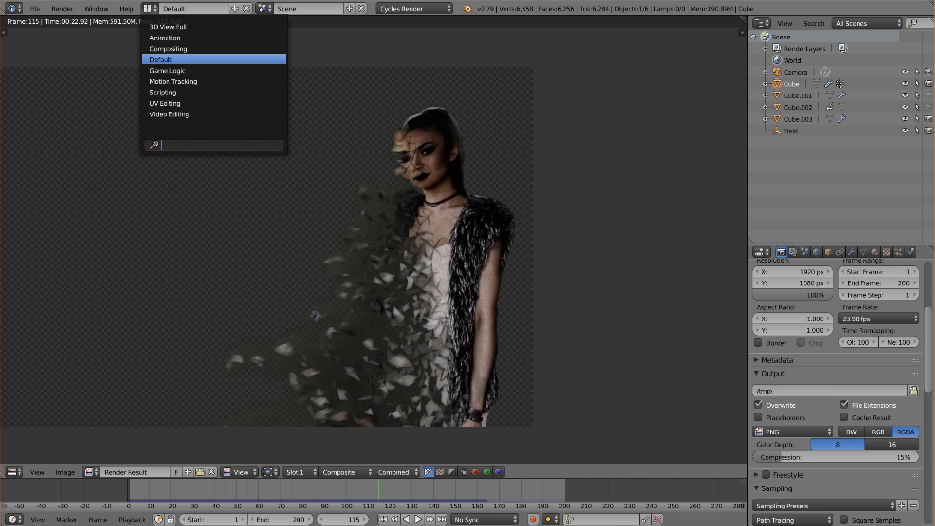
{"action": "left_click", "coordinate": [170, 48]}
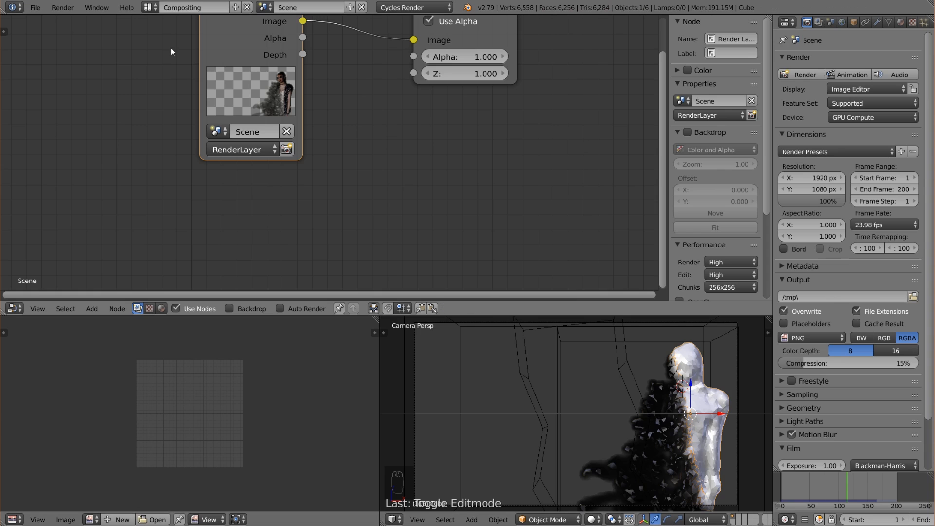
Enable the compositor backdrop and feed the Render Layers image into a new Viewer node.
{"action": "left_click", "coordinate": [244, 305]}
{"action": "key", "text": "Home"}
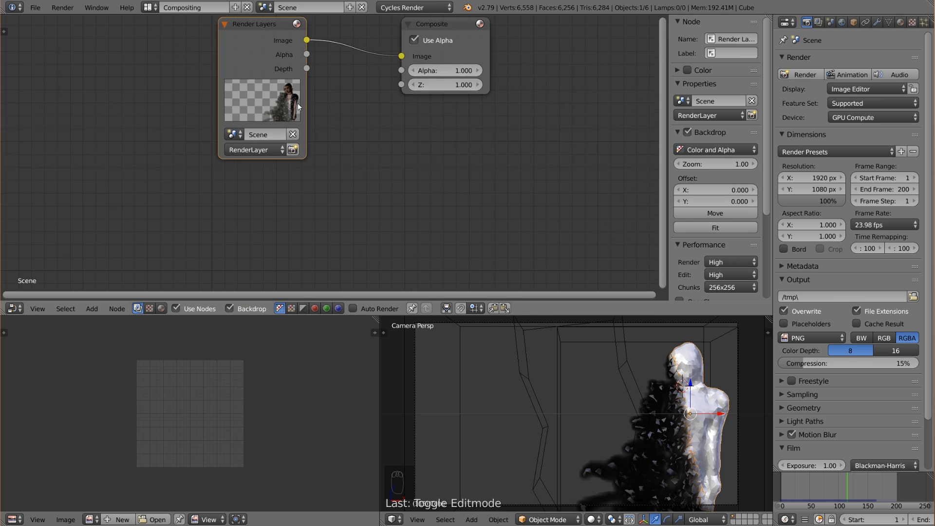
{"action": "left_click", "coordinate": [182, 129], "text": "ctrl+shift"}
{"action": "key", "text": "Home"}
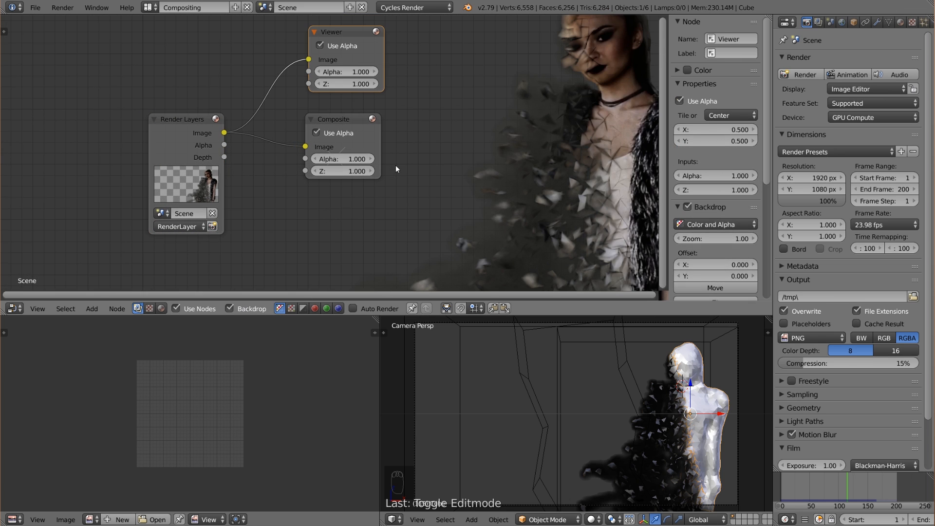
Fit the backdrop image into the node editor and hide the node properties sidebar.
{"action": "key", "text": "alt+Home"}
{"action": "middle_click_drag", "start_coordinate": [466, 219], "coordinate": [390, 162], "text": "alt"}
{"action": "key", "text": "n"}
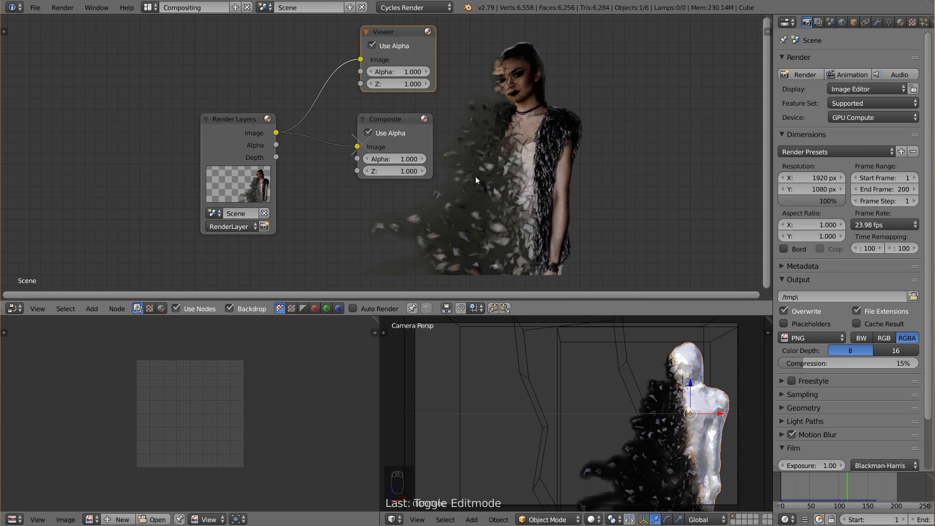
Spread the compositing nodes apart, with Composite and Viewer far to the right of Render Layers.
{"action": "left_click_drag", "start_coordinate": [397, 121], "coordinate": [683, 101]}
{"action": "left_click_drag", "start_coordinate": [411, 34], "coordinate": [690, 30]}
{"action": "left_click_drag", "start_coordinate": [239, 121], "coordinate": [94, 98]}
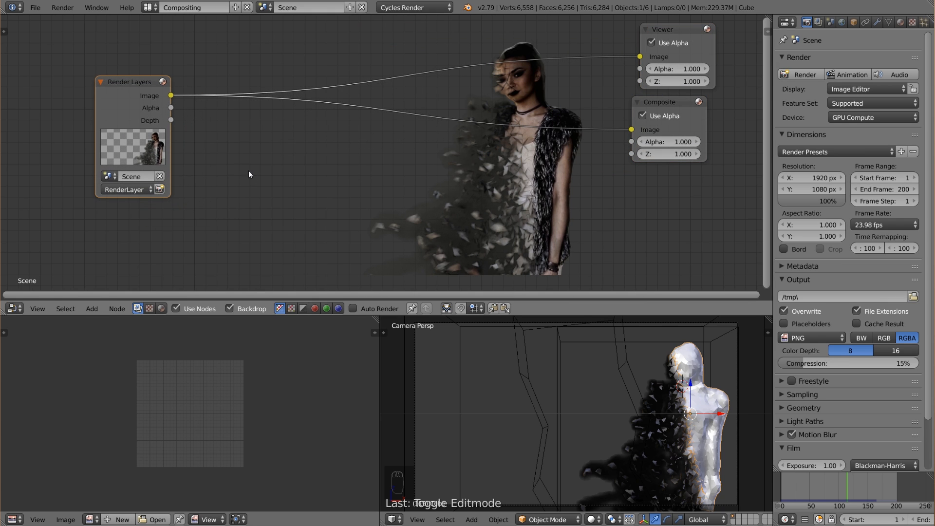
{"action": "scroll", "coordinate": [323, 132], "scroll_direction": "down", "scroll_amount": 2}
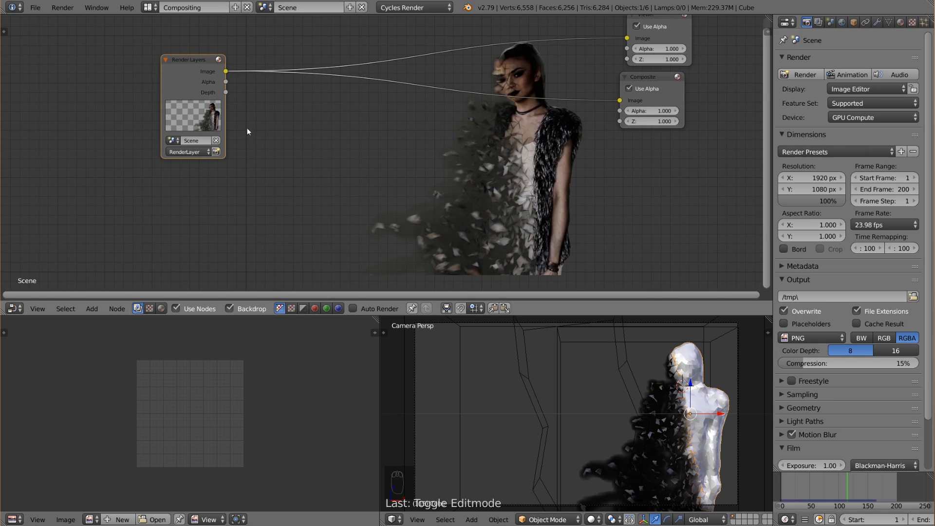
{"action": "key", "text": "shift+a"}
{"action": "mouse_move", "coordinate": [188, 179]}
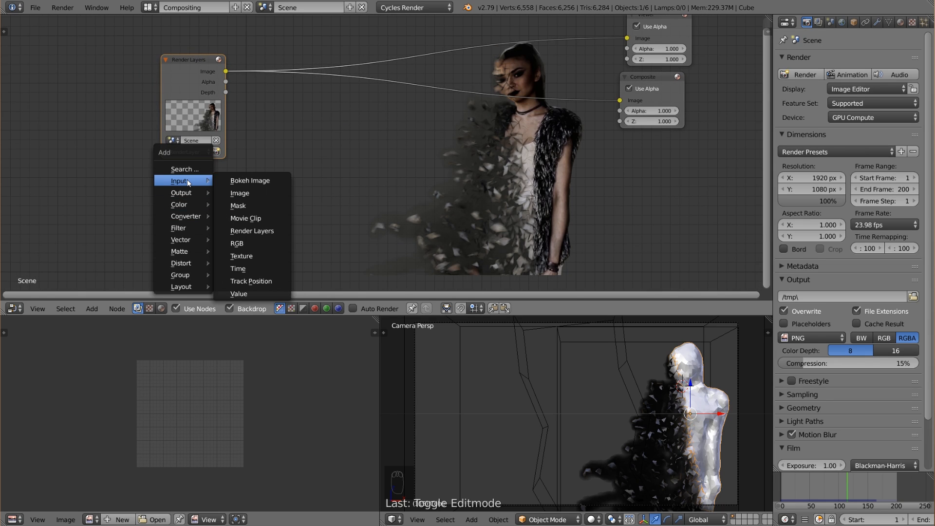
{"action": "left_click", "coordinate": [247, 219]}
{"action": "left_click", "coordinate": [215, 208]}
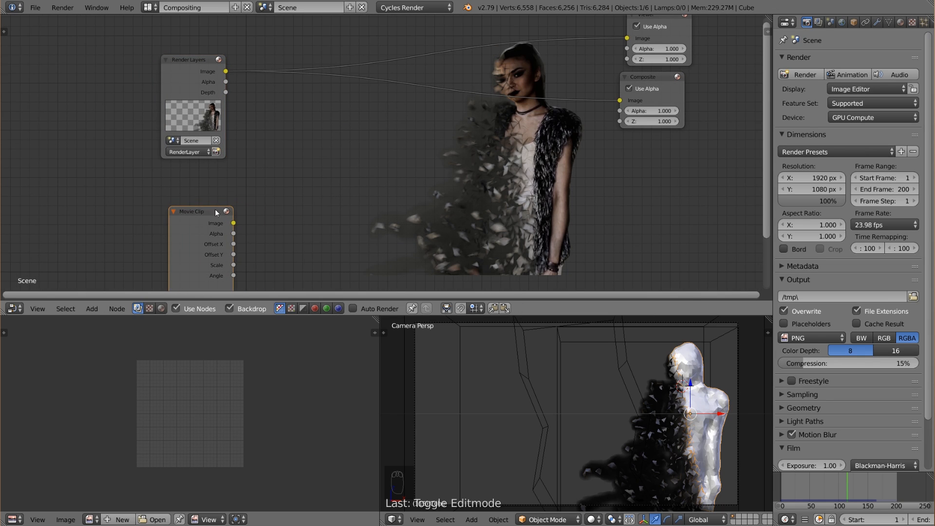
{"action": "middle_click_drag", "start_coordinate": [317, 249], "coordinate": [333, 186]}
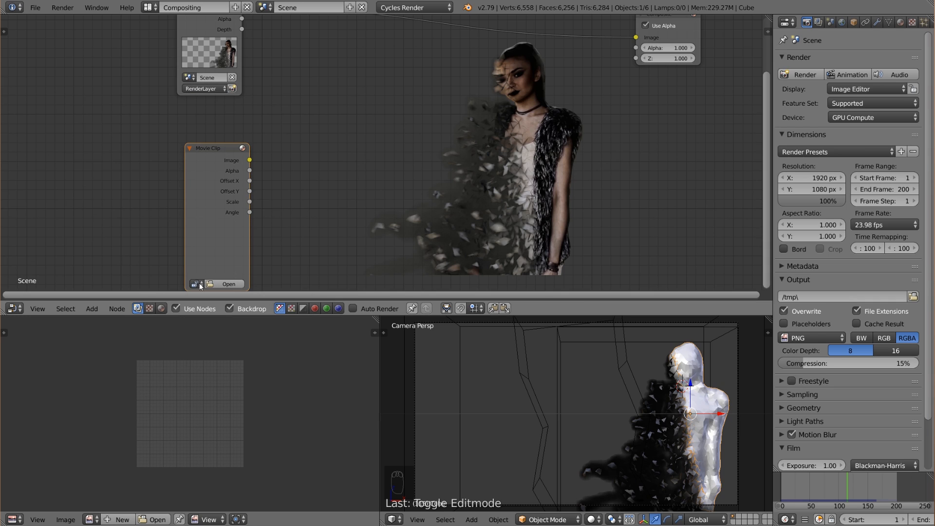
Add an Image input node below Render Layers and load the footage 708213395.mp4 into it.
{"action": "key", "text": "shift+a"}
{"action": "mouse_move", "coordinate": [213, 190]}
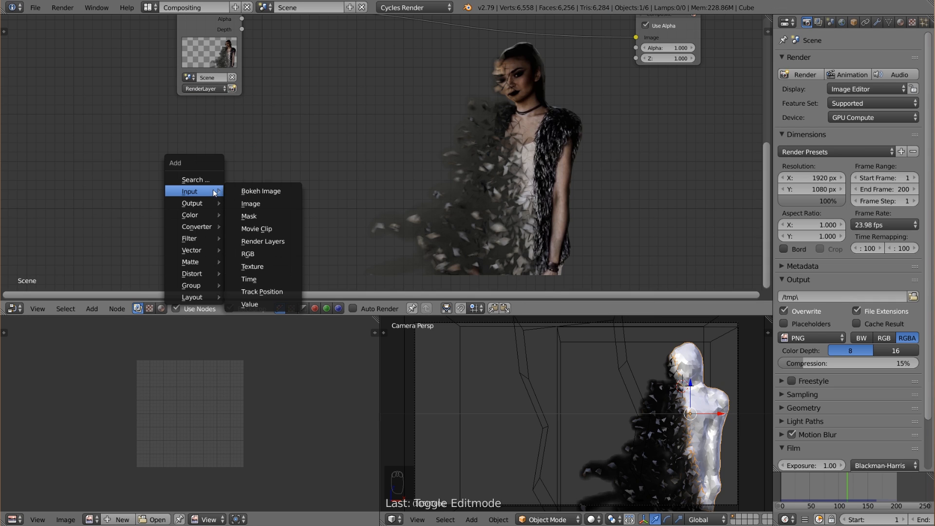
{"action": "left_click", "coordinate": [257, 203]}
{"action": "left_click", "coordinate": [178, 114]}
{"action": "left_click", "coordinate": [200, 229]}
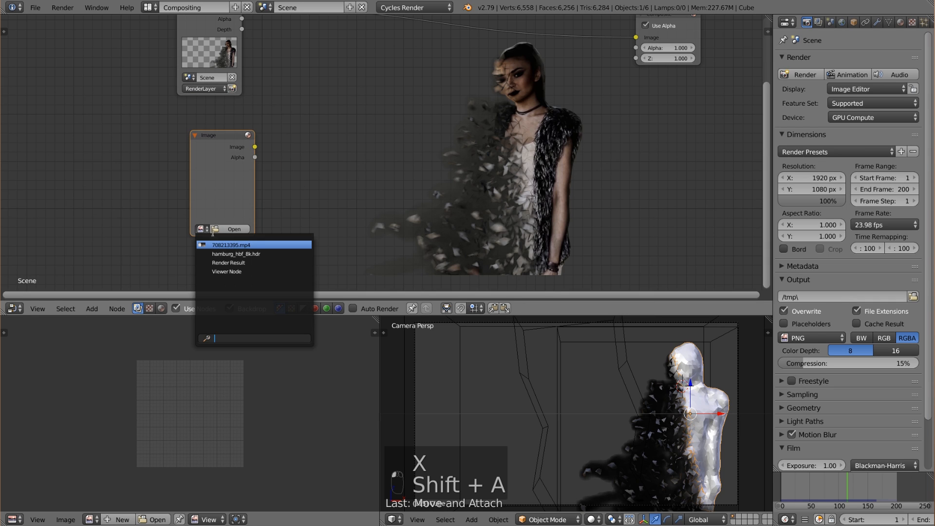
{"action": "key", "text": "Return"}
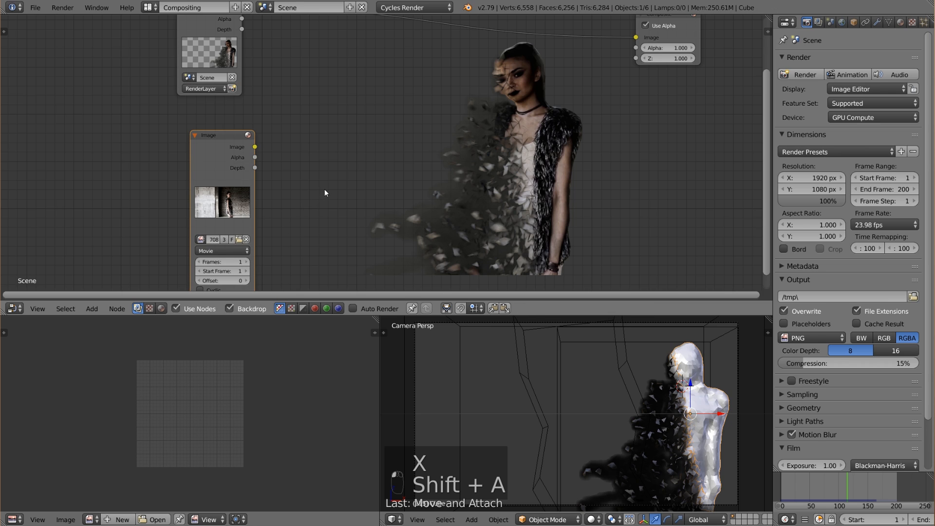
Set the footage node's frame count to 250 and enable Cyclic and Auto-Refresh.
{"action": "scroll", "coordinate": [312, 174], "scroll_direction": "down", "scroll_amount": 2}
{"action": "left_click", "coordinate": [249, 246]}
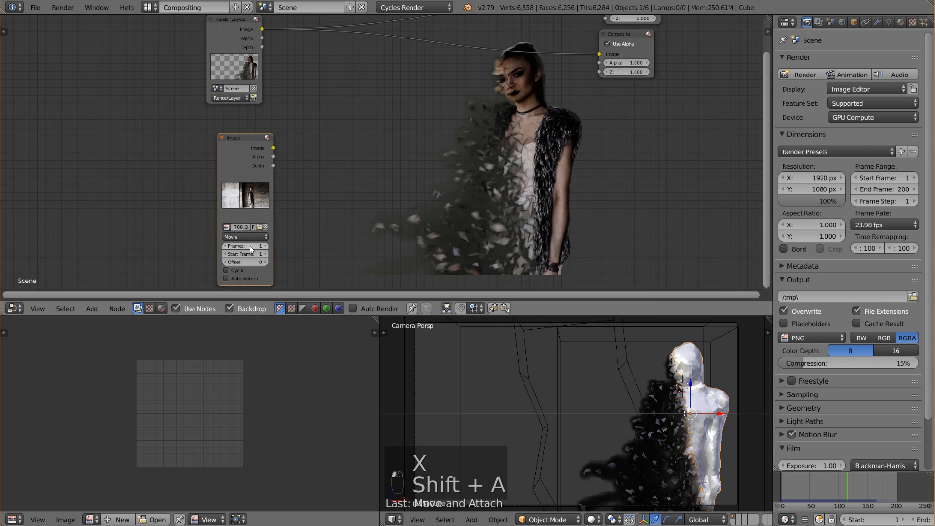
{"action": "key", "text": "Return"}
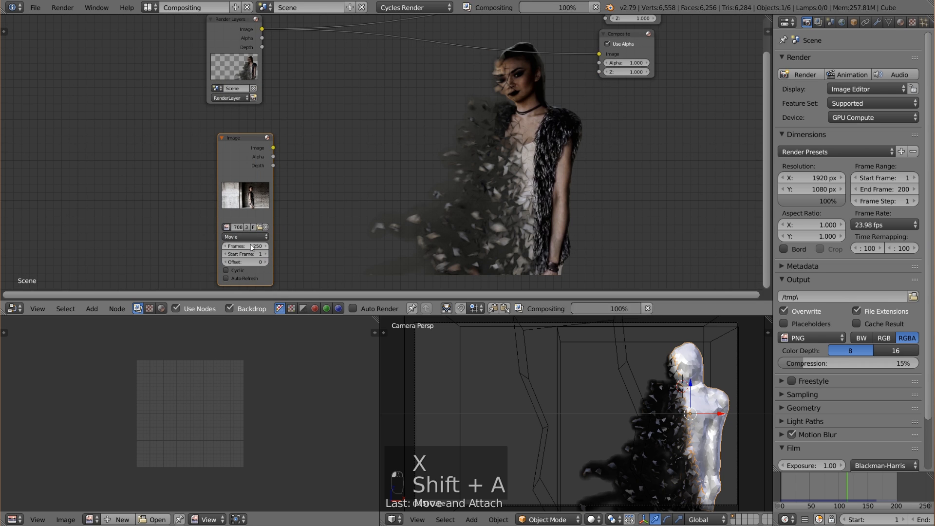
{"action": "left_click", "coordinate": [237, 269]}
{"action": "left_click", "coordinate": [236, 277]}
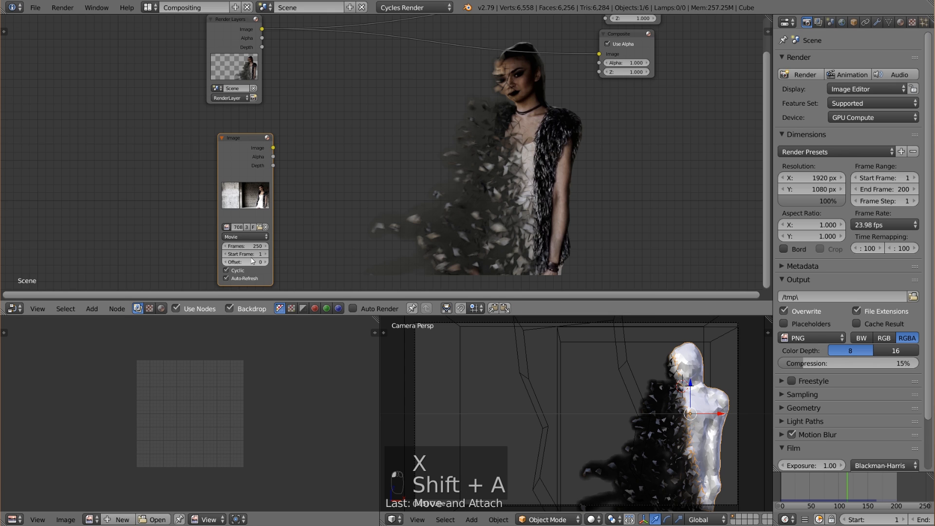
Arrange the footage Image node above Render Layers and move the Composite node further right.
{"action": "scroll", "coordinate": [281, 221], "scroll_direction": "down", "scroll_amount": 5}
{"action": "middle_click_drag", "start_coordinate": [322, 159], "coordinate": [276, 205]}
{"action": "left_click_drag", "start_coordinate": [246, 191], "coordinate": [173, 43]}
{"action": "left_click_drag", "start_coordinate": [237, 114], "coordinate": [188, 162]}
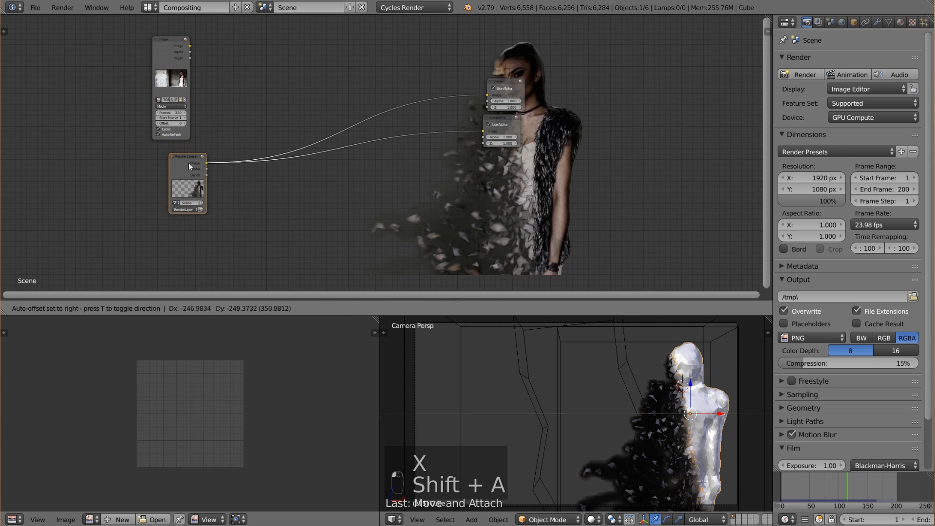
{"action": "left_click_drag", "start_coordinate": [168, 49], "coordinate": [181, 43]}
{"action": "middle_click_drag", "start_coordinate": [244, 139], "coordinate": [178, 153]}
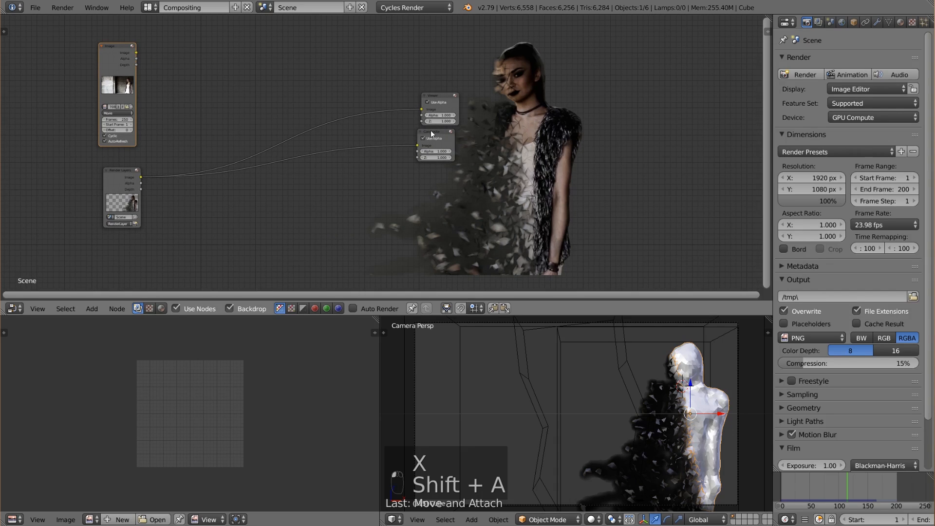
{"action": "left_click_drag", "start_coordinate": [448, 133], "coordinate": [550, 148]}
Add an Alpha Over node combining the footage as background with the Render Layers image on top, and send its output to the Viewer.
{"action": "key", "text": "shift+a"}
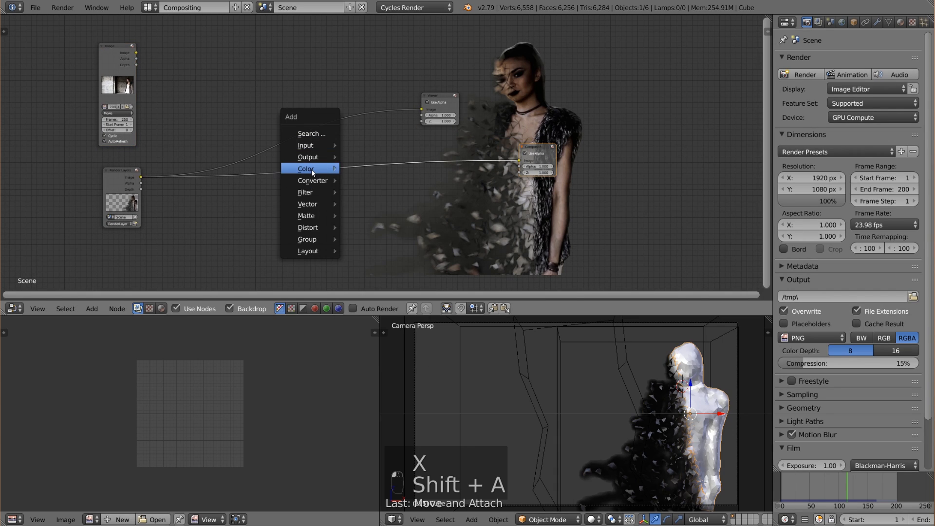
{"action": "mouse_move", "coordinate": [312, 168]}
{"action": "left_click", "coordinate": [361, 168]}
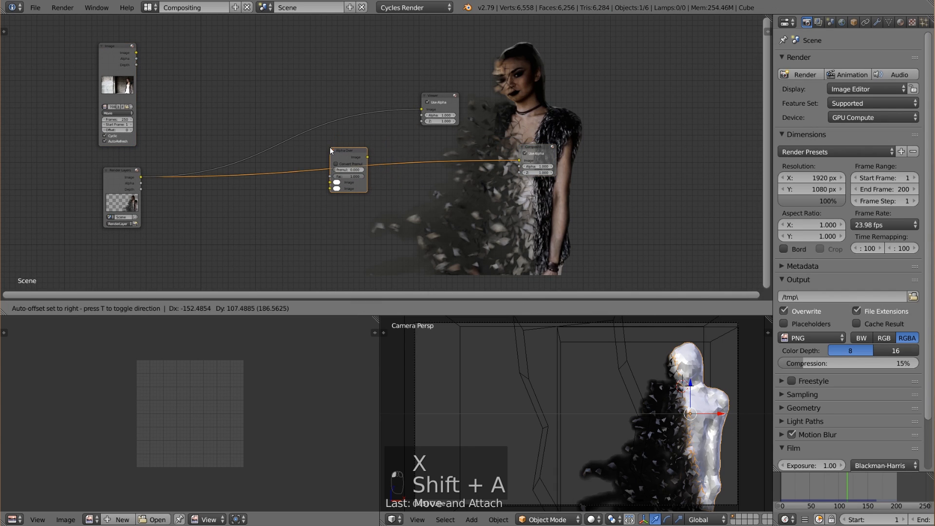
{"action": "left_click", "coordinate": [326, 102]}
{"action": "left_click_drag", "start_coordinate": [135, 53], "coordinate": [328, 144]}
{"action": "mouse_move", "coordinate": [327, 137]}
{"action": "left_mouse_down"}
{"action": "mouse_move", "coordinate": [317, 139]}
{"action": "mouse_move", "coordinate": [328, 144]}
{"action": "left_mouse_up"}
Reposition the Alpha Over and Viewer nodes further right and adjust the footage Image node's placement.
{"action": "scroll", "coordinate": [508, 230], "scroll_direction": "up", "scroll_amount": 2}
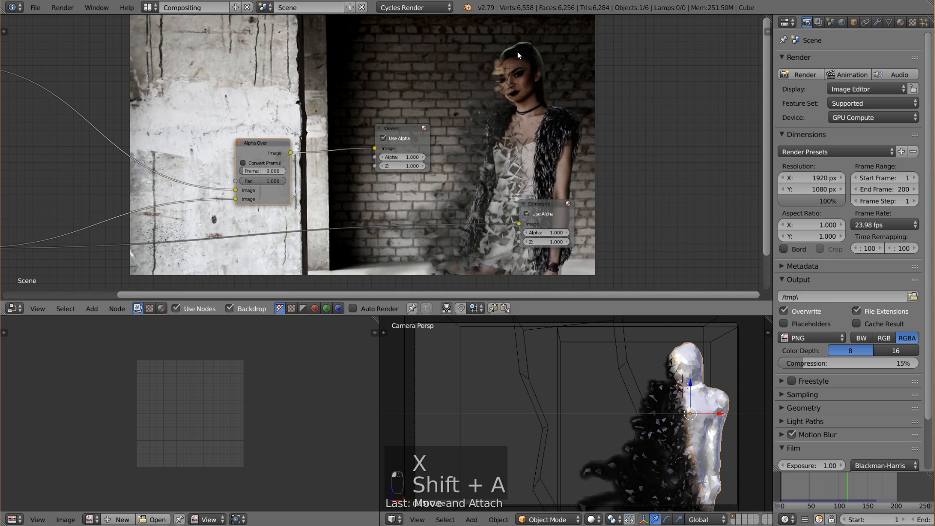
{"action": "middle_click_drag", "start_coordinate": [552, 187], "coordinate": [575, 156]}
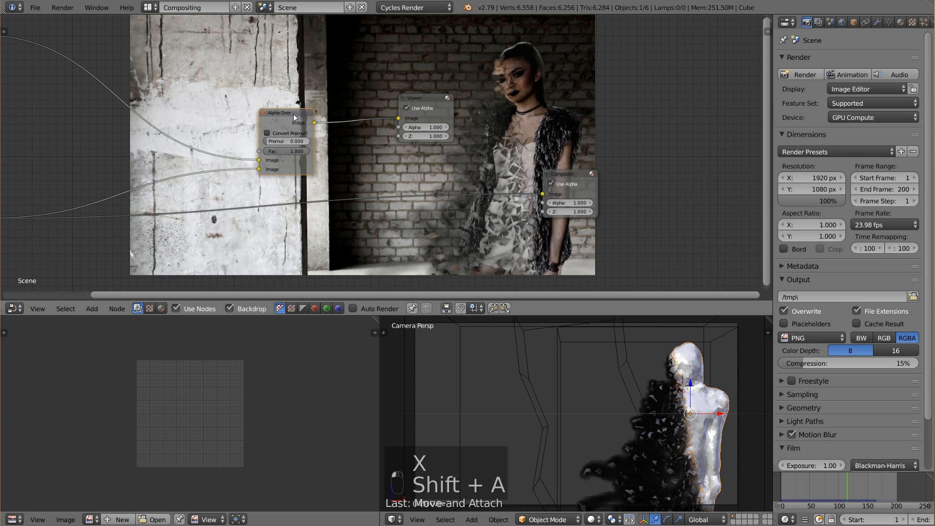
{"action": "left_click_drag", "start_coordinate": [294, 113], "coordinate": [330, 111]}
{"action": "left_click_drag", "start_coordinate": [427, 100], "coordinate": [448, 102]}
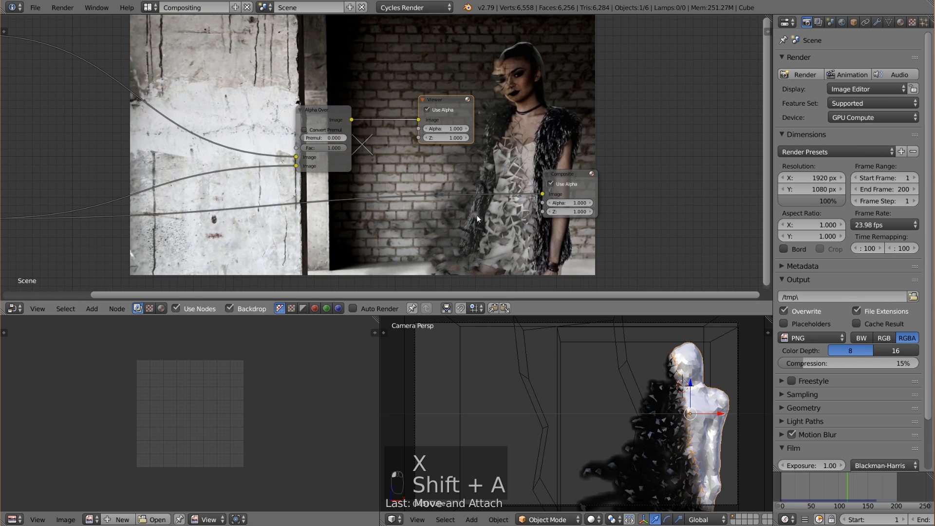
{"action": "scroll", "coordinate": [359, 180], "scroll_direction": "down", "scroll_amount": 3}
{"action": "middle_click_drag", "start_coordinate": [356, 180], "coordinate": [395, 195]}
{"action": "left_click_drag", "start_coordinate": [83, 88], "coordinate": [90, 97]}
{"action": "scroll", "coordinate": [507, 115], "scroll_direction": "down", "scroll_amount": 1}
{"action": "scroll", "coordinate": [509, 114], "scroll_direction": "down", "scroll_amount": 2}
{"action": "middle_click_drag", "start_coordinate": [456, 105], "coordinate": [460, 117]}
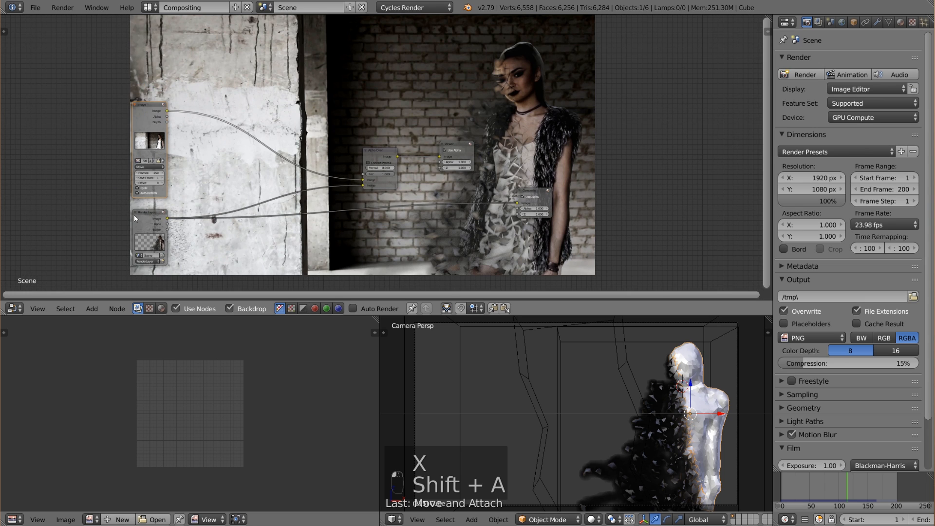
Duplicate the footage Image node and place the copy above the original.
{"action": "left_click_drag", "start_coordinate": [136, 218], "coordinate": [132, 216]}
{"action": "middle_click_drag", "start_coordinate": [212, 129], "coordinate": [224, 133]}
{"action": "left_click_drag", "start_coordinate": [161, 108], "coordinate": [160, 67]}
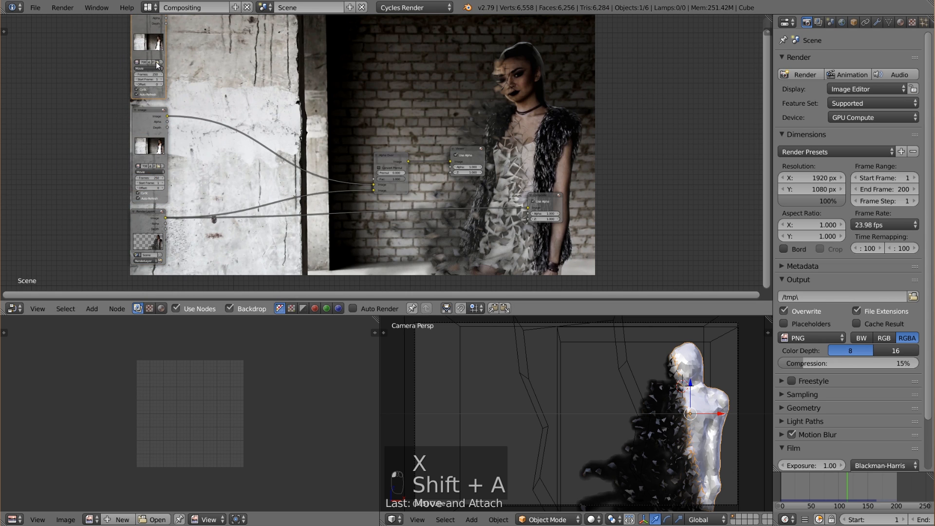
Load the empty background plate as a single image into the duplicated Image node.
{"action": "left_click", "coordinate": [157, 63]}
{"action": "left_click", "coordinate": [203, 100]}
{"action": "double_click", "coordinate": [203, 99]}
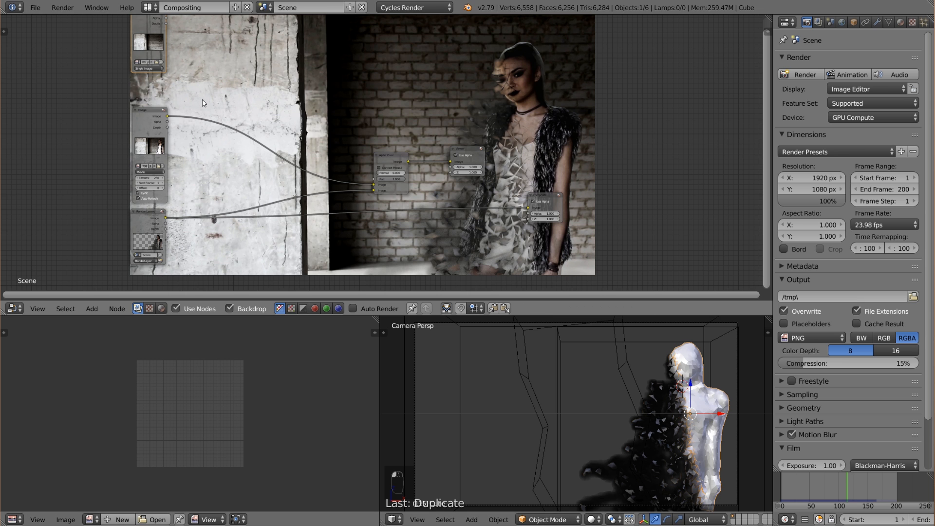
{"action": "scroll", "coordinate": [171, 37], "scroll_direction": "down", "scroll_amount": 1}
{"action": "left_click_drag", "start_coordinate": [168, 32], "coordinate": [170, 57]}
{"action": "middle_click_drag", "start_coordinate": [213, 78], "coordinate": [202, 71]}
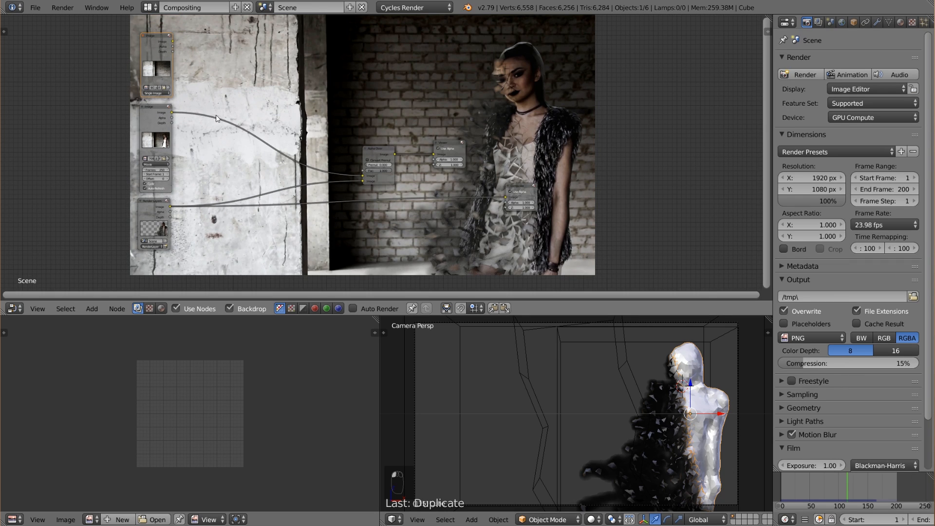
Duplicate the Alpha Over node, combine the empty plate as background with the footage on top, and preview it.
{"action": "key", "text": "shift+a"}
{"action": "key", "text": "shift+d"}
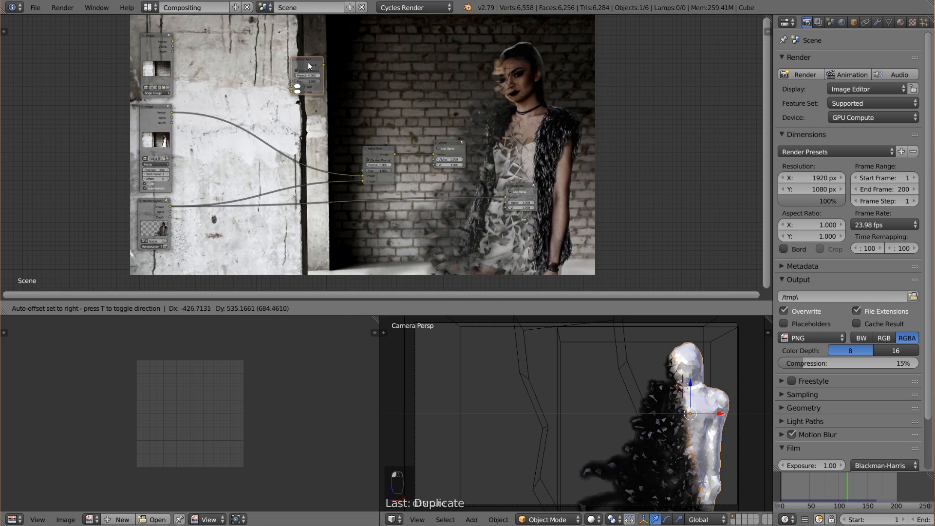
{"action": "left_click", "coordinate": [308, 63]}
{"action": "left_click_drag", "start_coordinate": [173, 42], "coordinate": [292, 92]}
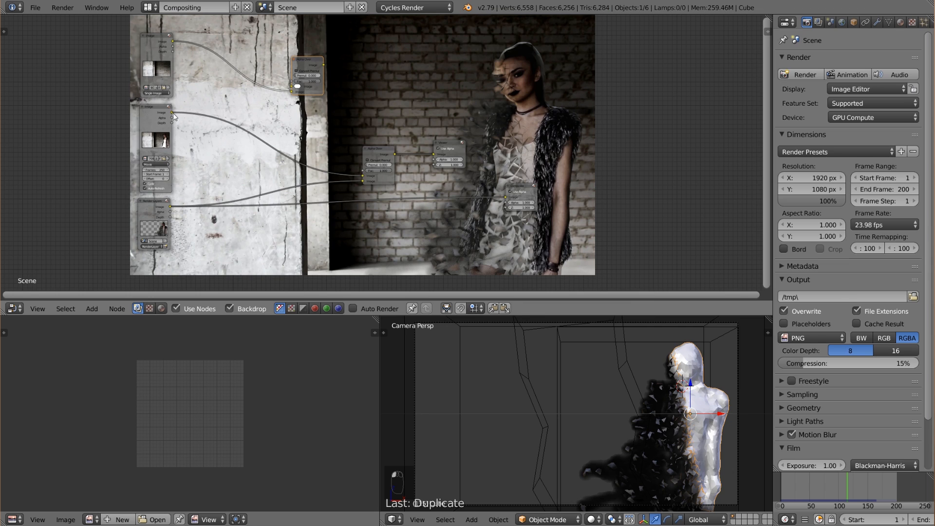
{"action": "left_click_drag", "start_coordinate": [173, 113], "coordinate": [290, 86]}
{"action": "left_click", "coordinate": [290, 86], "text": "ctrl+shift"}
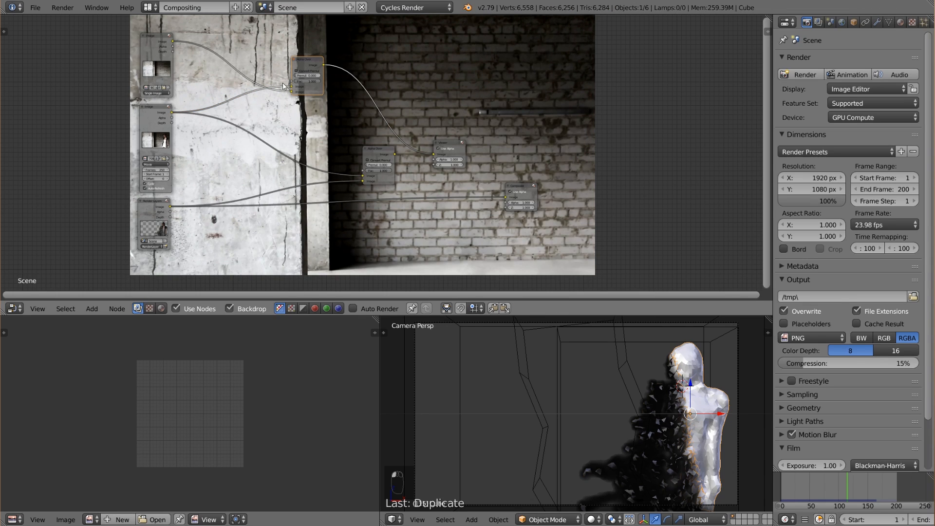
{"action": "left_click_drag", "start_coordinate": [288, 87], "coordinate": [321, 85]}
Add a Box Mask matte node below the Render Layers node.
{"action": "scroll", "coordinate": [168, 193], "scroll_direction": "down", "scroll_amount": 2}
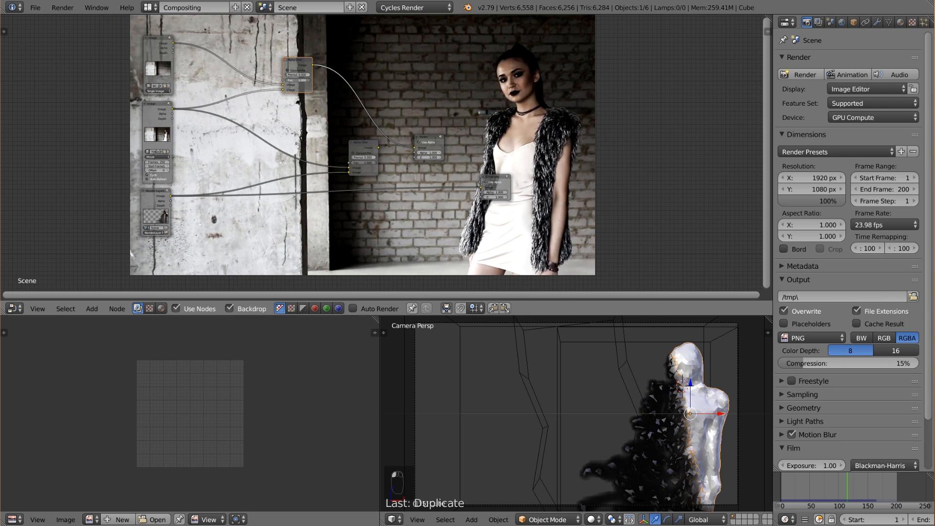
{"action": "mouse_move", "coordinate": [303, 80]}
{"action": "left_mouse_down"}
{"action": "mouse_move", "coordinate": [285, 80]}
{"action": "mouse_move", "coordinate": [309, 80]}
{"action": "left_mouse_up"}
{"action": "scroll", "coordinate": [360, 165], "scroll_direction": "down", "scroll_amount": 2}
{"action": "middle_click_drag", "start_coordinate": [338, 184], "coordinate": [292, 174]}
{"action": "scroll", "coordinate": [292, 174], "scroll_direction": "up", "scroll_amount": 3}
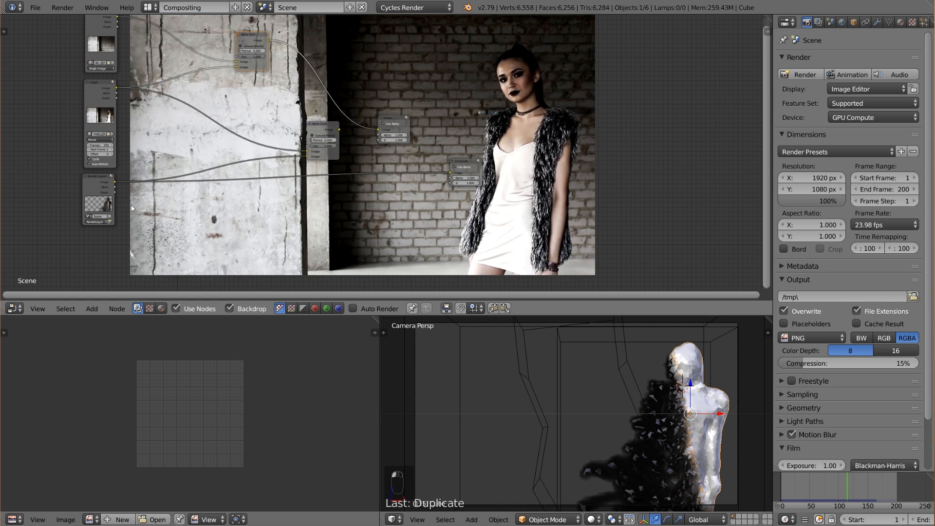
{"action": "key", "text": "shift+a"}
{"action": "mouse_move", "coordinate": [141, 246]}
{"action": "mouse_move", "coordinate": [117, 286]}
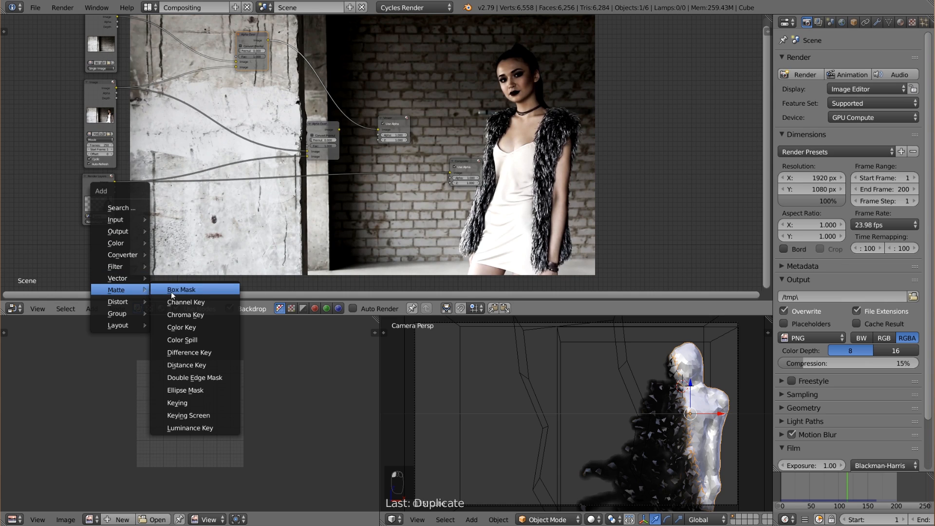
{"action": "left_click", "coordinate": [180, 290]}
{"action": "left_click", "coordinate": [88, 249]}
{"action": "middle_click_drag", "start_coordinate": [263, 179], "coordinate": [263, 157]}
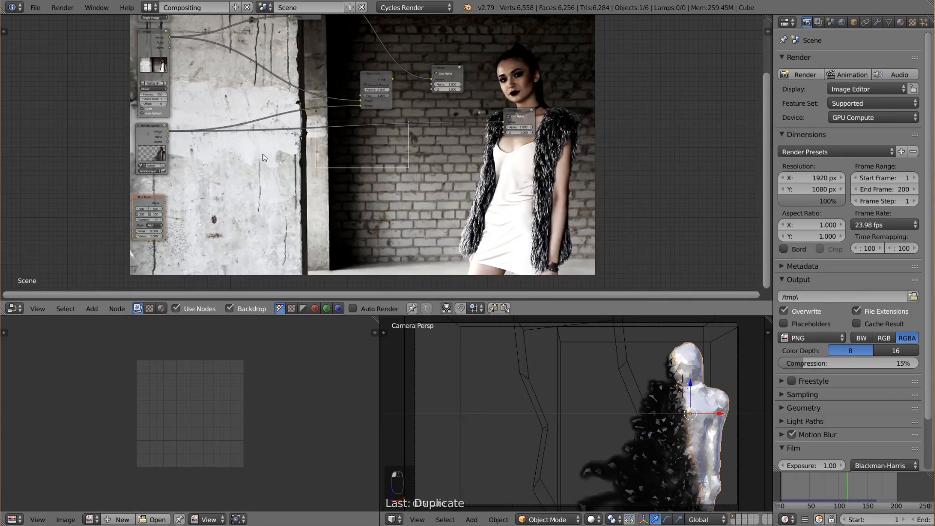
Preview the Box Mask, the empty background plate and the disintegration Alpha Over result in turn through the Viewer.
{"action": "left_click_drag", "start_coordinate": [165, 203], "coordinate": [361, 101]}
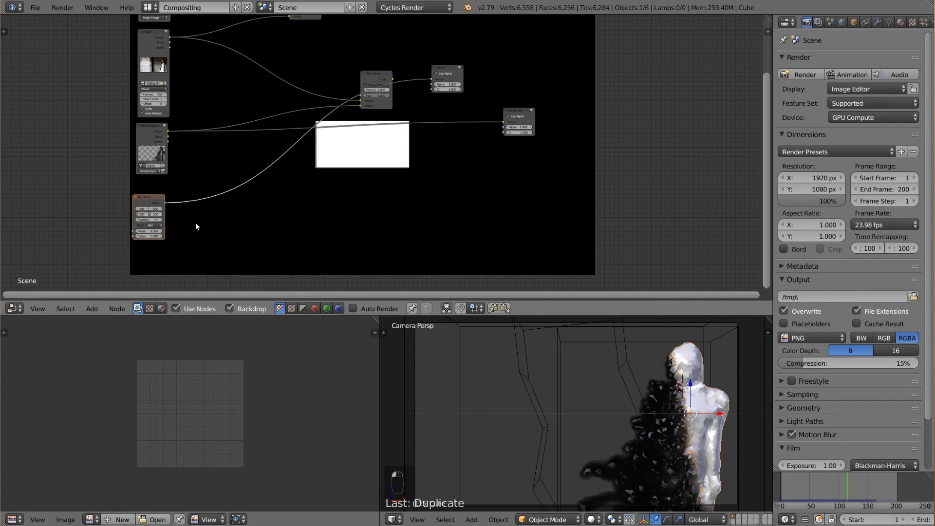
{"action": "middle_click_drag", "start_coordinate": [153, 208], "coordinate": [138, 240]}
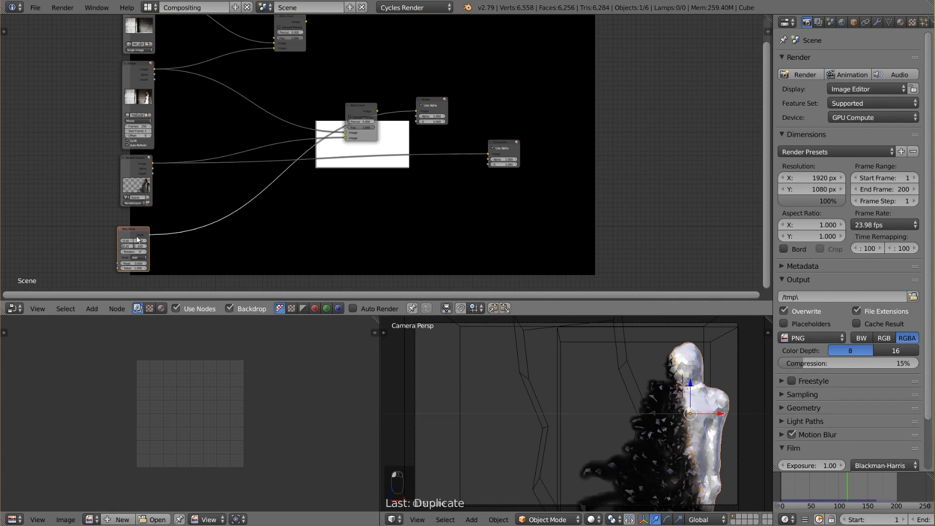
{"action": "left_click", "coordinate": [147, 31], "text": "ctrl+shift"}
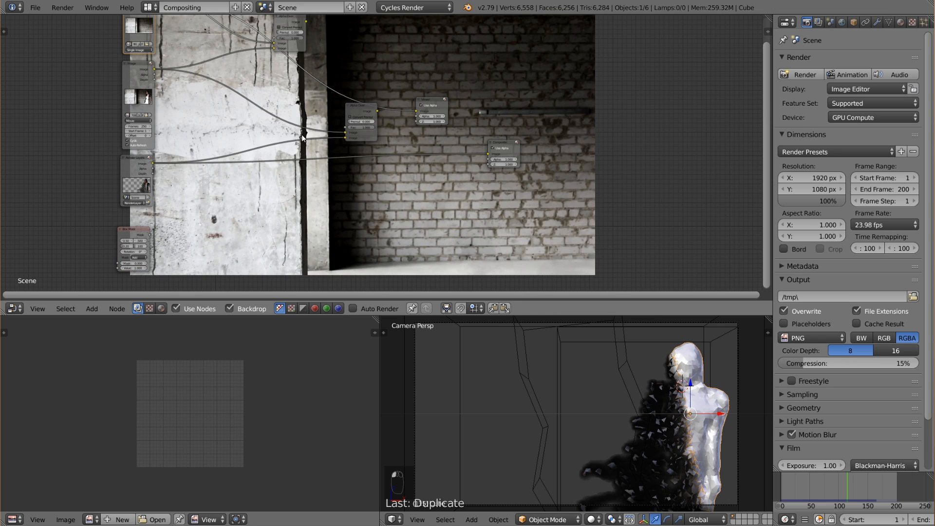
{"action": "left_click", "coordinate": [367, 112], "text": "ctrl+shift"}
{"action": "left_click", "coordinate": [143, 235], "text": "ctrl+shift"}
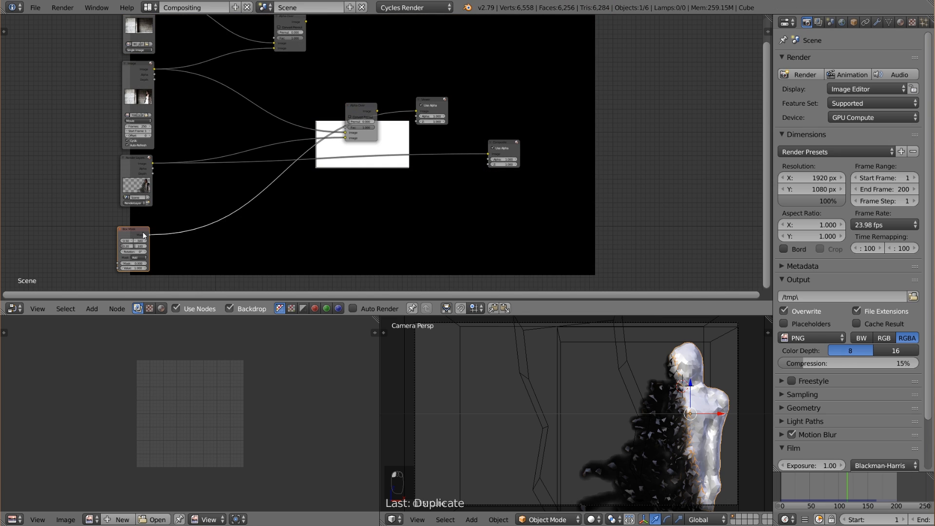
{"action": "left_click", "coordinate": [140, 235]}
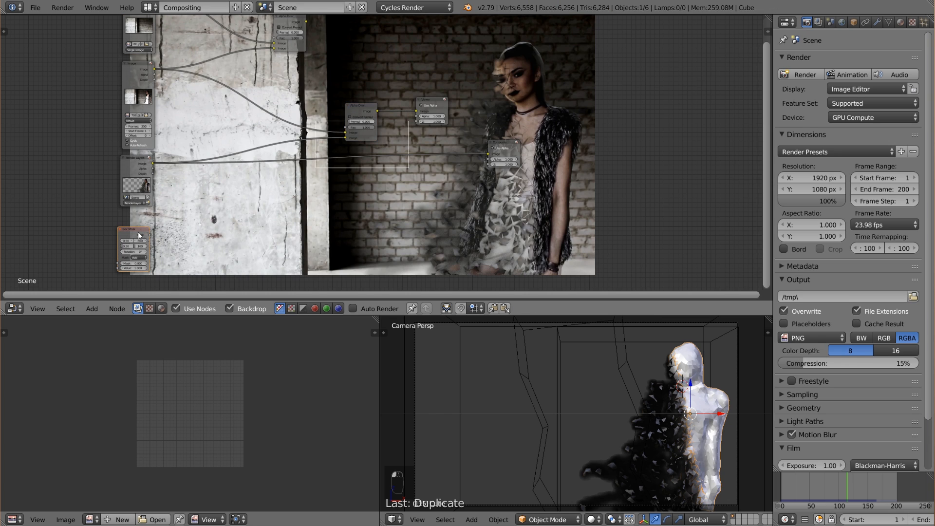
Enlarge the Box Mask to a width of about 0.362 and a height of about 1.009, covering the full frame height.
{"action": "scroll", "coordinate": [132, 253], "scroll_direction": "up", "scroll_amount": 2}
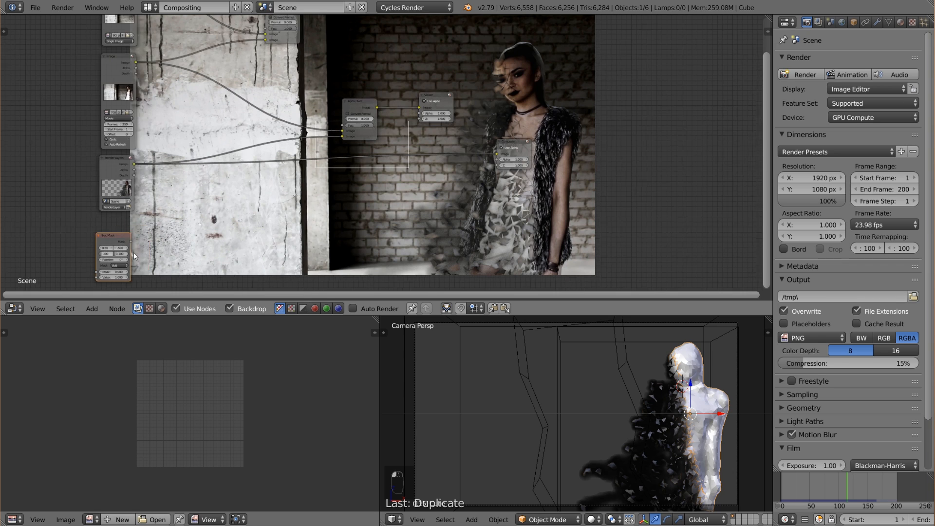
{"action": "middle_click_drag", "start_coordinate": [121, 260], "coordinate": [155, 205]}
{"action": "scroll", "coordinate": [172, 189], "scroll_direction": "up", "scroll_amount": 4}
{"action": "middle_click_drag", "start_coordinate": [34, 226], "coordinate": [81, 195]}
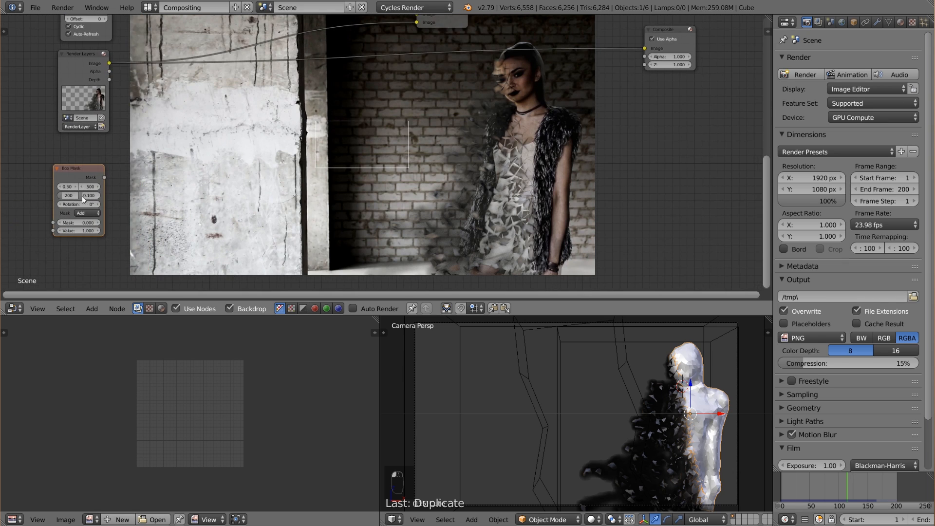
{"action": "left_click_drag", "start_coordinate": [67, 195], "coordinate": [190, 196]}
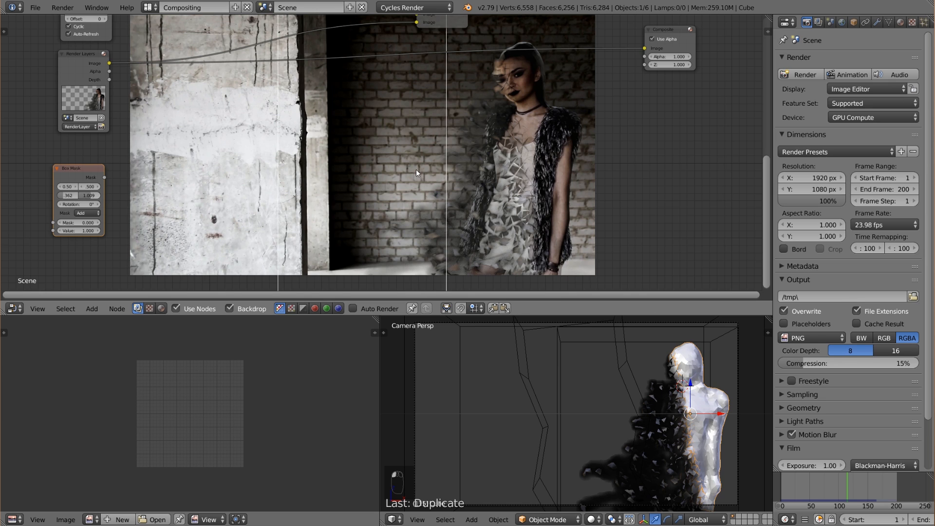
Shrink the backdrop, then move the Box Mask to X about 0.19 and widen it to about 0.69.
{"action": "scroll", "coordinate": [416, 169], "scroll_direction": "down", "scroll_amount": 1}
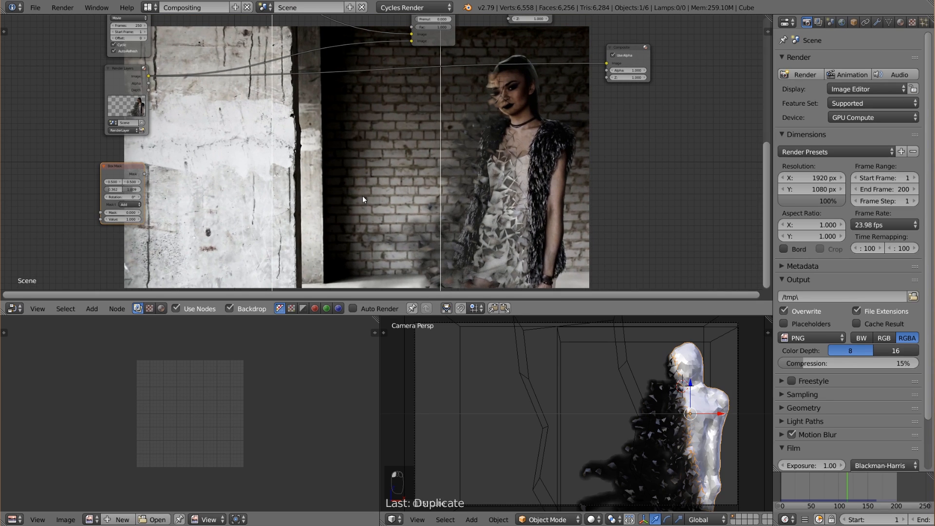
{"action": "key", "text": "alt+v"}
{"action": "key", "text": "v"}
{"action": "key", "text": "v"}
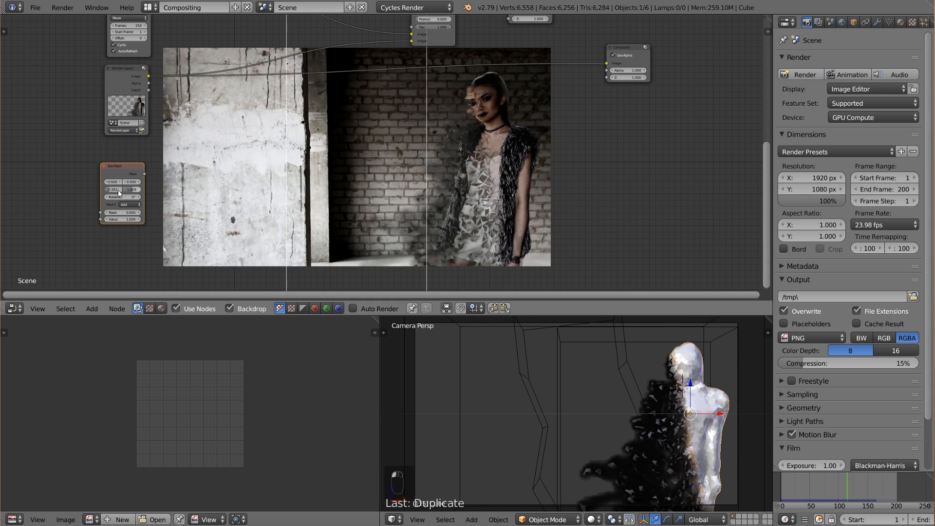
{"action": "mouse_move", "coordinate": [113, 190]}
{"action": "left_mouse_down"}
{"action": "mouse_move", "coordinate": [140, 190]}
{"action": "mouse_move", "coordinate": [91, 183]}
{"action": "mouse_move", "coordinate": [117, 183]}
{"action": "left_mouse_up"}
{"action": "right_click", "coordinate": [635, 376]}
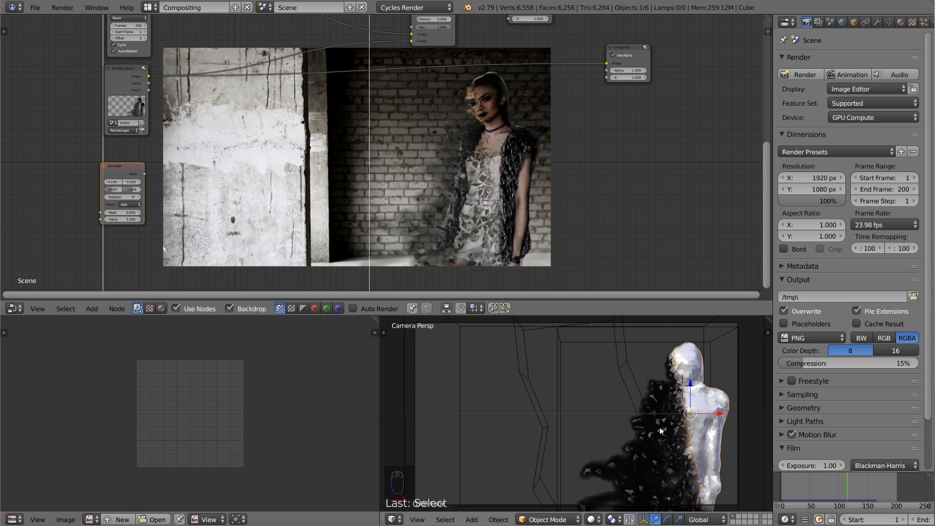
Preview the Box Mask and insert a Lens Distortion node directly after it.
{"action": "left_click", "coordinate": [129, 174], "text": "ctrl+shift"}
{"action": "left_click_drag", "start_coordinate": [121, 174], "coordinate": [83, 184]}
{"action": "key", "text": "shift+a"}
{"action": "mouse_move", "coordinate": [109, 203]}
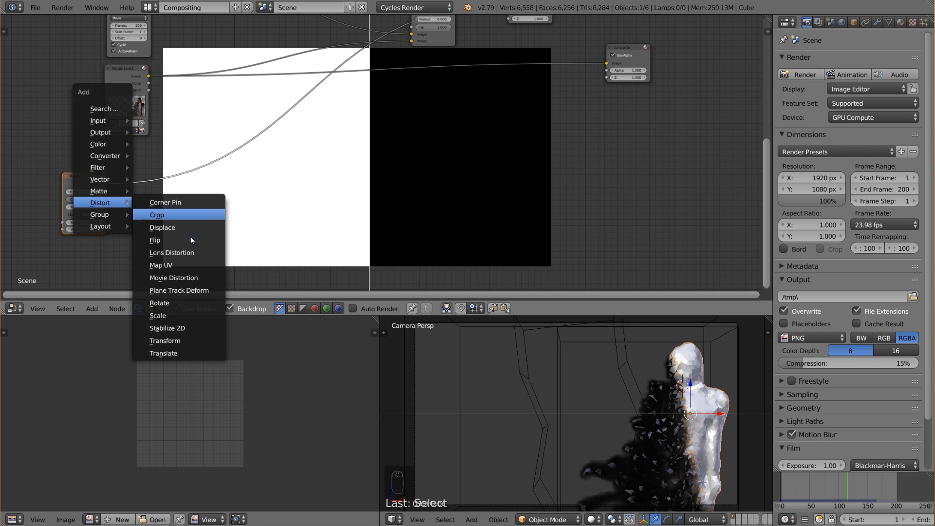
{"action": "left_click", "coordinate": [210, 249]}
{"action": "left_click", "coordinate": [127, 180]}
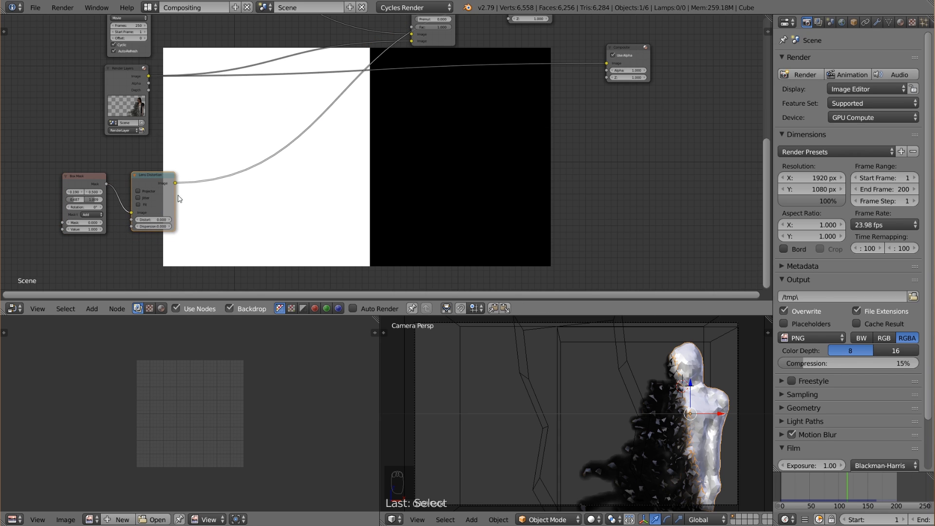
Set the Lens Distortion's Distort to 1.000 with Fit enabled, and shift the Box Mask to X about 0.15.
{"action": "left_click", "coordinate": [157, 220]}
{"action": "type", "text": "1"}
{"action": "key", "text": "Return"}
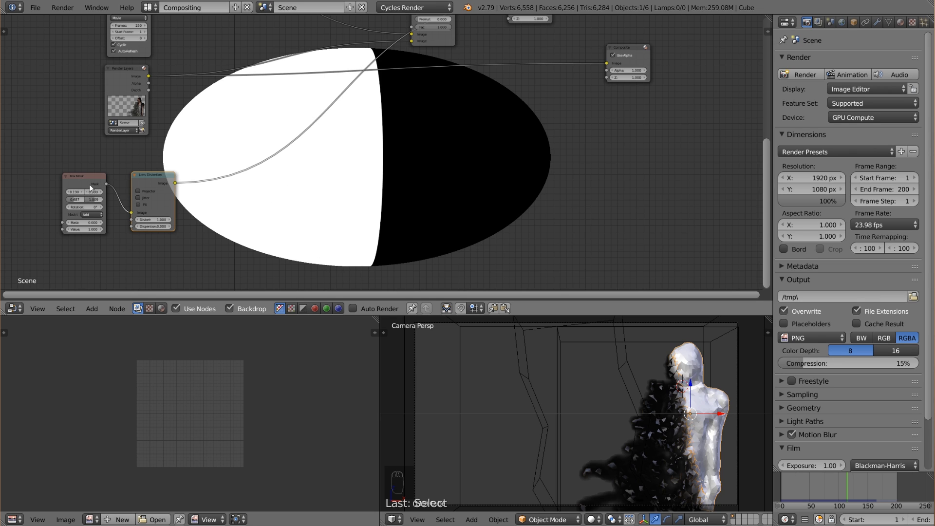
{"action": "left_click_drag", "start_coordinate": [91, 188], "coordinate": [79, 189]}
{"action": "left_click", "coordinate": [145, 205]}
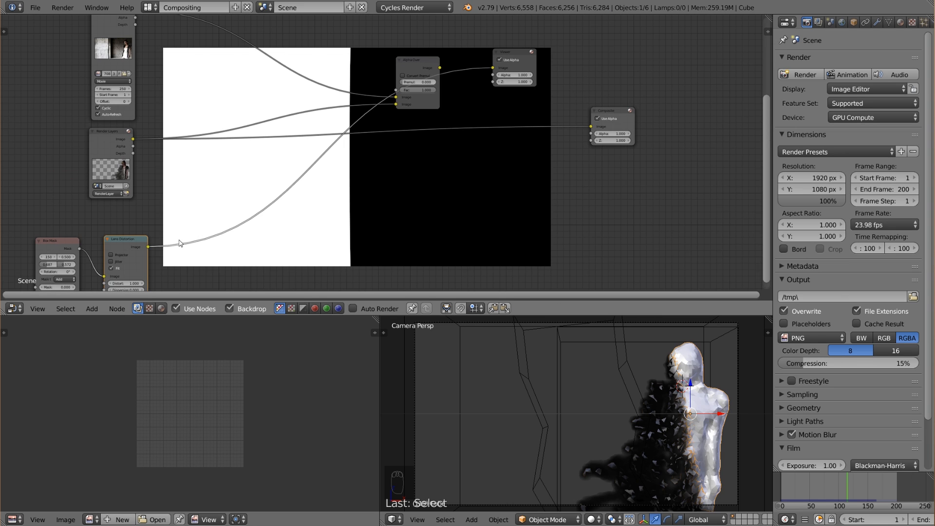
Insert a Blur filter node after the Lens Distortion node.
{"action": "middle_click_drag", "start_coordinate": [170, 208], "coordinate": [126, 185]}
{"action": "key", "text": "shift+a"}
{"action": "mouse_move", "coordinate": [191, 234]}
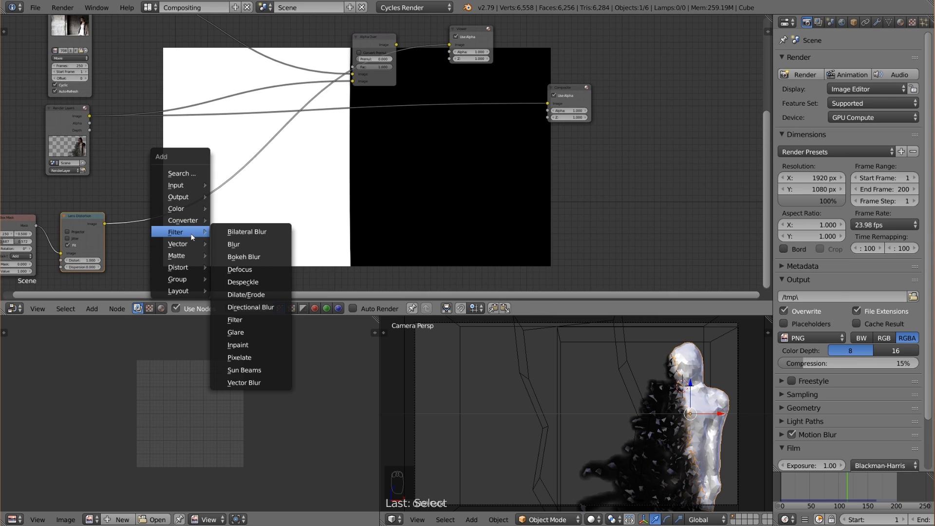
{"action": "left_click", "coordinate": [234, 244]}
{"action": "left_click", "coordinate": [156, 211]}
Set the Blur node to Fast Gaussian with Relative enabled and an X blur of 2%.
{"action": "left_click", "coordinate": [157, 216]}
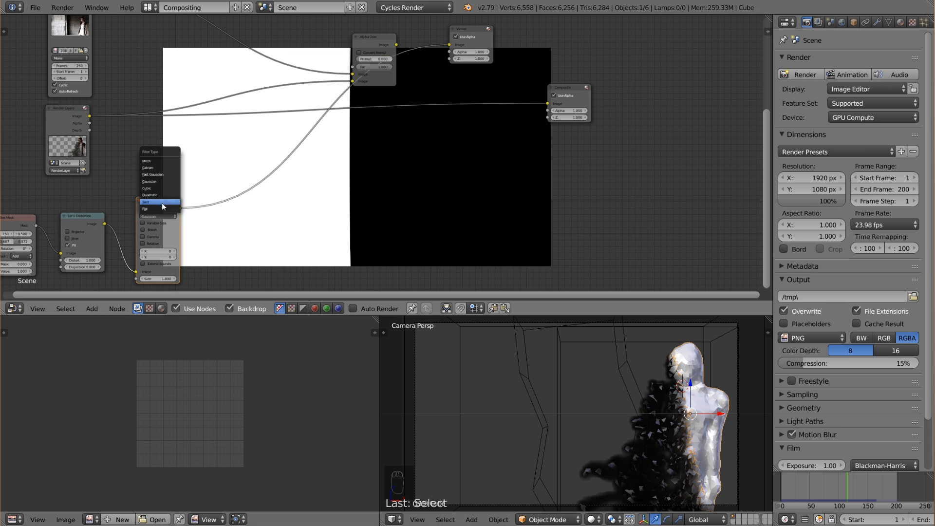
{"action": "left_click", "coordinate": [162, 175]}
{"action": "left_click", "coordinate": [143, 223]}
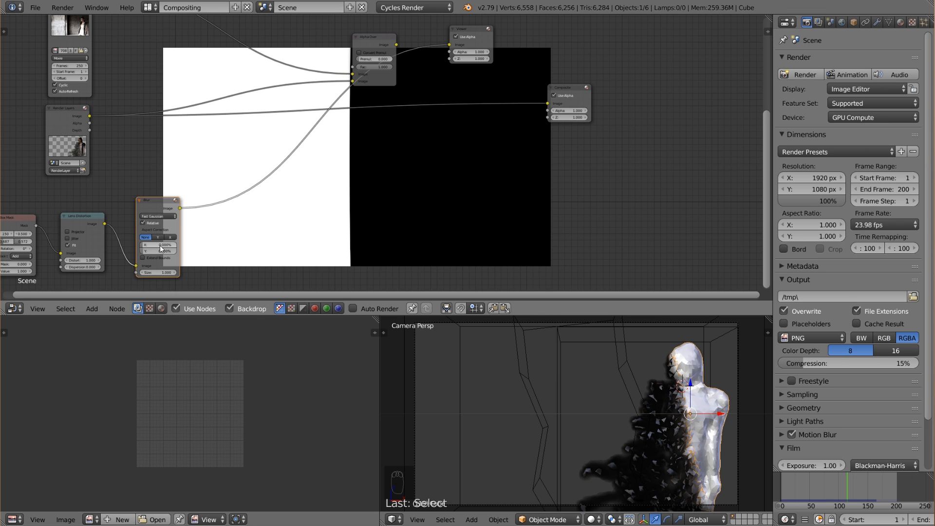
{"action": "mouse_move", "coordinate": [159, 244]}
{"action": "left_mouse_down"}
{"action": "mouse_move", "coordinate": [172, 244]}
{"action": "mouse_move", "coordinate": [162, 245]}
{"action": "left_mouse_up"}
{"action": "type", "text": "2"}
{"action": "key", "text": "Return"}
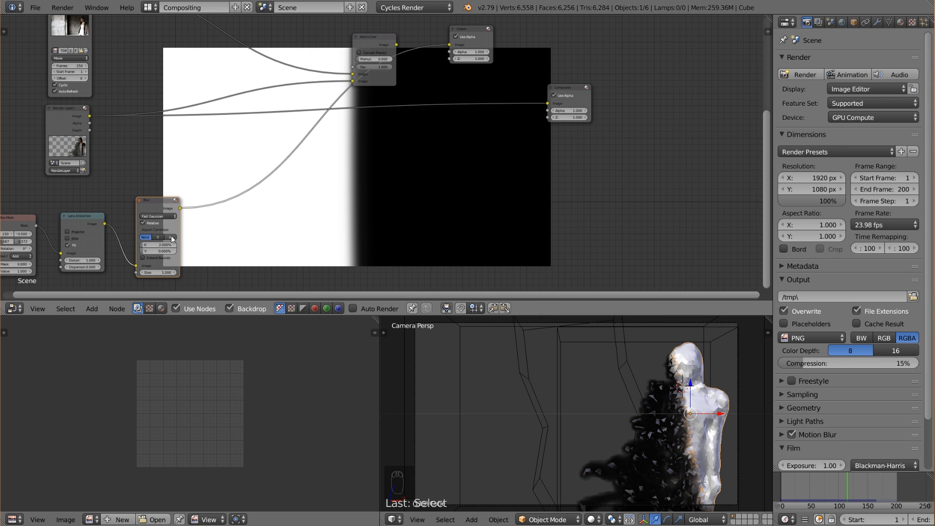
Connect the blurred mask output to the Fac input of the Alpha Over that combines the empty plate and footage.
{"action": "mouse_move", "coordinate": [260, 232]}
{"action": "middle_mouse_down"}
{"action": "mouse_move", "coordinate": [206, 253]}
{"action": "mouse_move", "coordinate": [264, 240]}
{"action": "middle_mouse_up"}
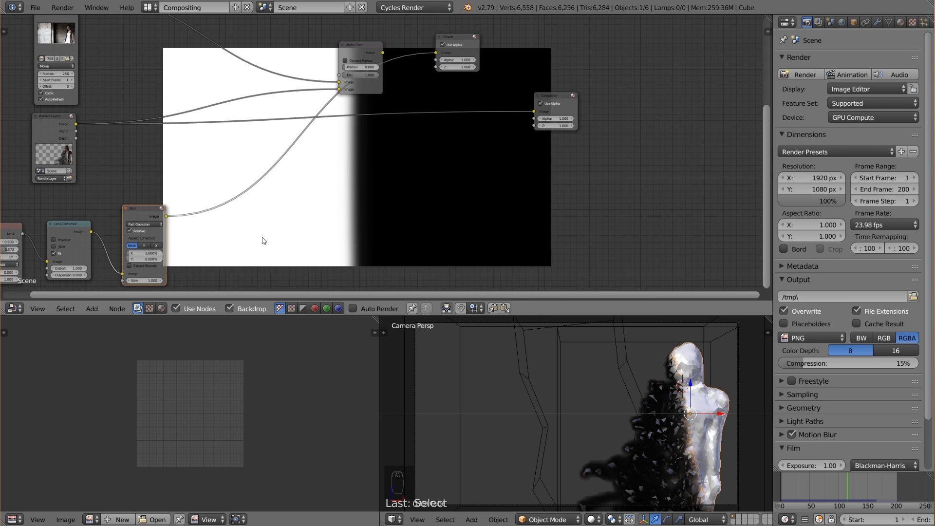
{"action": "scroll", "coordinate": [218, 205], "scroll_direction": "down", "scroll_amount": 3}
{"action": "middle_click_drag", "start_coordinate": [250, 192], "coordinate": [248, 221]}
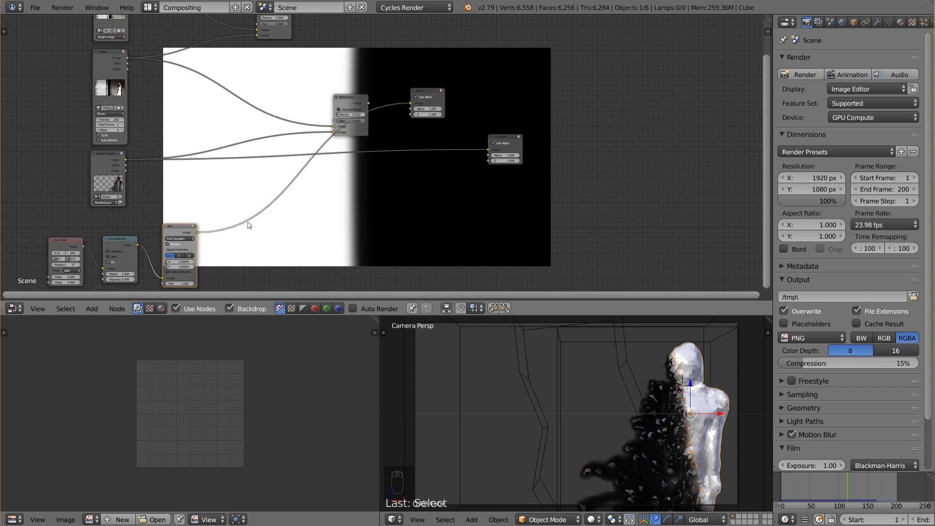
{"action": "left_click_drag", "start_coordinate": [198, 233], "coordinate": [262, 22]}
{"action": "middle_click_drag", "start_coordinate": [291, 76], "coordinate": [271, 137]}
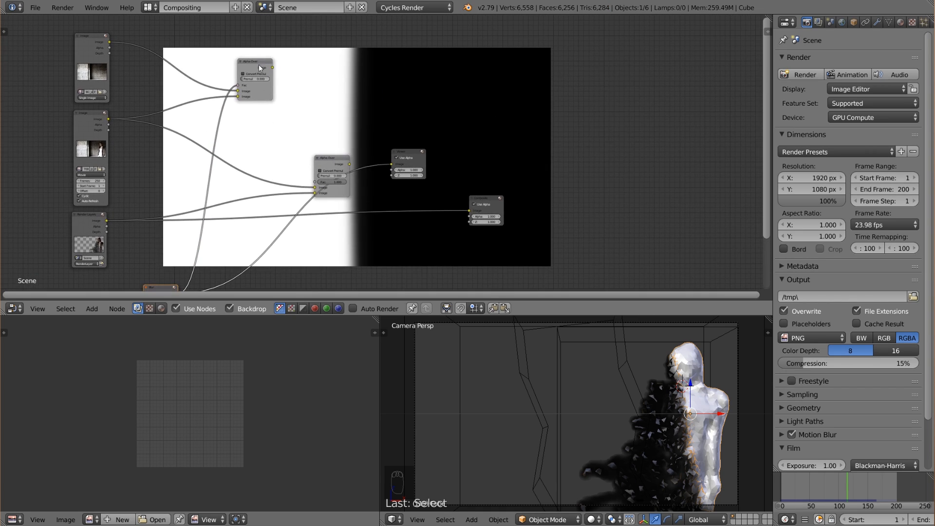
Preview the masked Alpha Over and swap its image inputs so the empty plate overlays the footage.
{"action": "left_click", "coordinate": [259, 66], "text": "ctrl+shift"}
{"action": "left_click_drag", "start_coordinate": [259, 65], "coordinate": [274, 81]}
{"action": "middle_click_drag", "start_coordinate": [272, 100], "coordinate": [265, 71]}
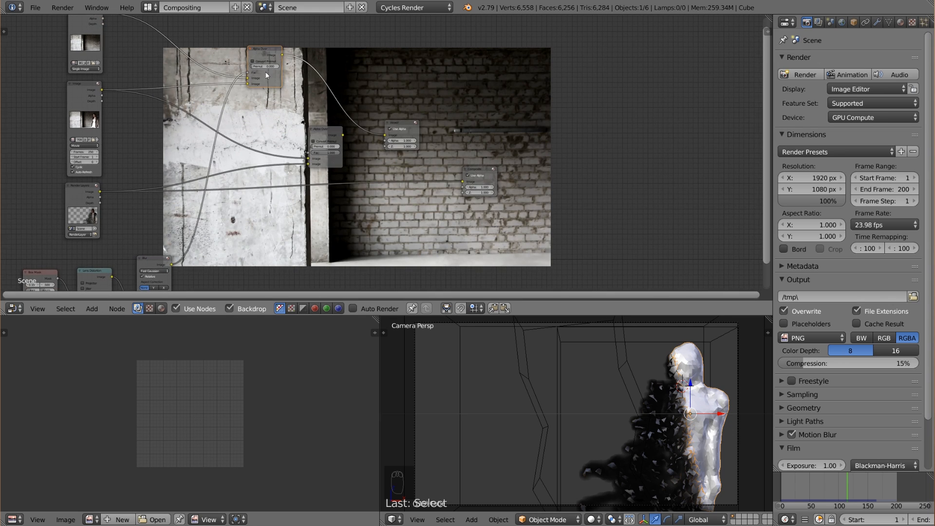
{"action": "left_click_drag", "start_coordinate": [246, 79], "coordinate": [249, 84]}
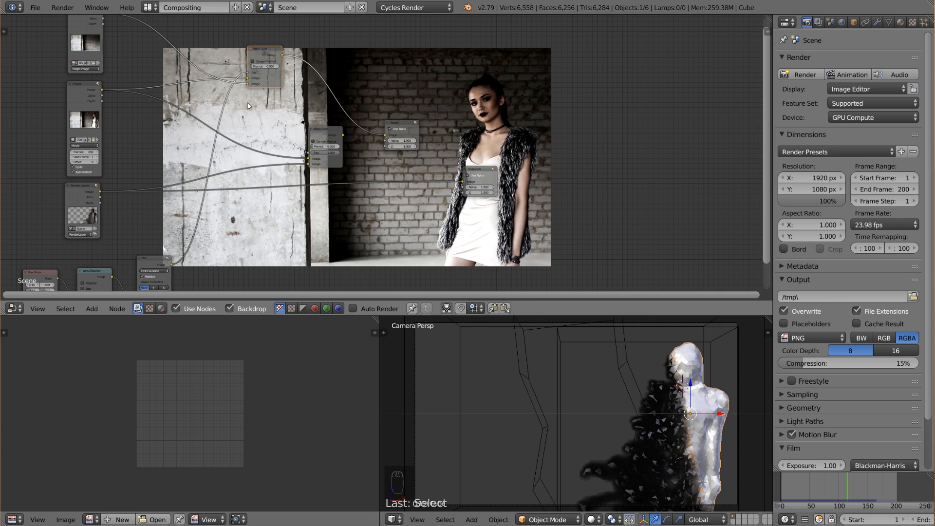
Shift the Box Mask toward the woman by setting its X to about 0.24.
{"action": "middle_click_drag", "start_coordinate": [268, 244], "coordinate": [337, 165]}
{"action": "scroll", "coordinate": [337, 165], "scroll_direction": "up", "scroll_amount": 2}
{"action": "scroll", "coordinate": [337, 168], "scroll_direction": "up", "scroll_amount": 1}
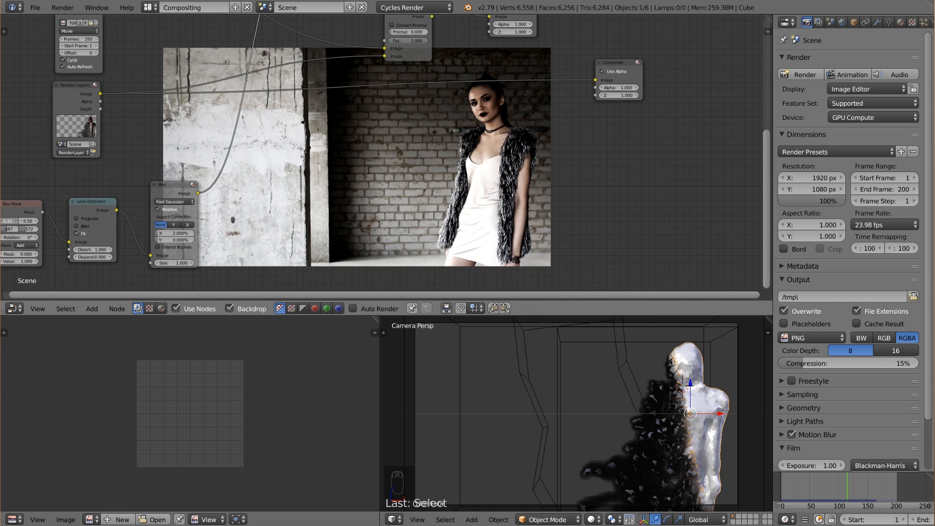
{"action": "left_click_drag", "start_coordinate": [9, 221], "coordinate": [13, 221]}
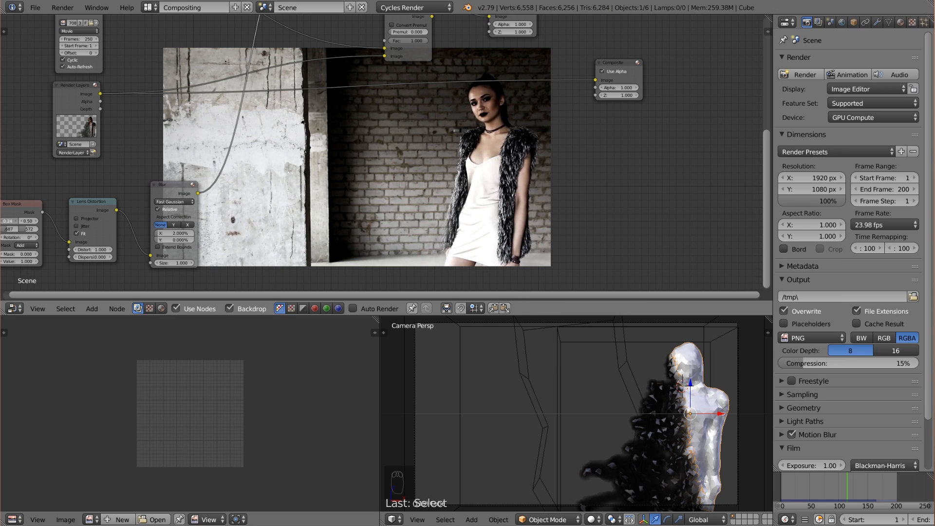
Preview the Lens Distortion mask output and set the Box Mask X position to 0.22.
{"action": "left_click", "coordinate": [92, 206], "text": "ctrl+shift"}
{"action": "middle_click_drag", "start_coordinate": [203, 234], "coordinate": [241, 223]}
{"action": "left_click", "coordinate": [50, 209]}
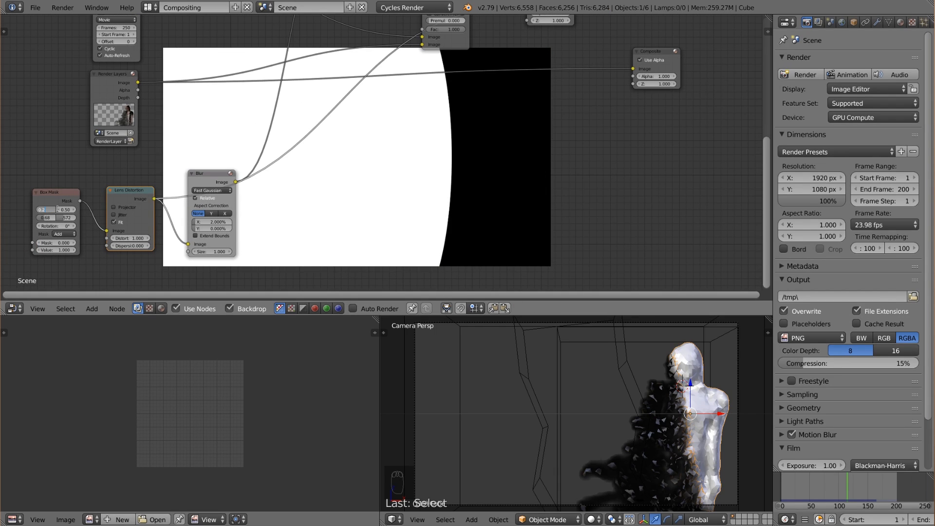
{"action": "type", "text": "0.22"}
{"action": "key", "text": "Return"}
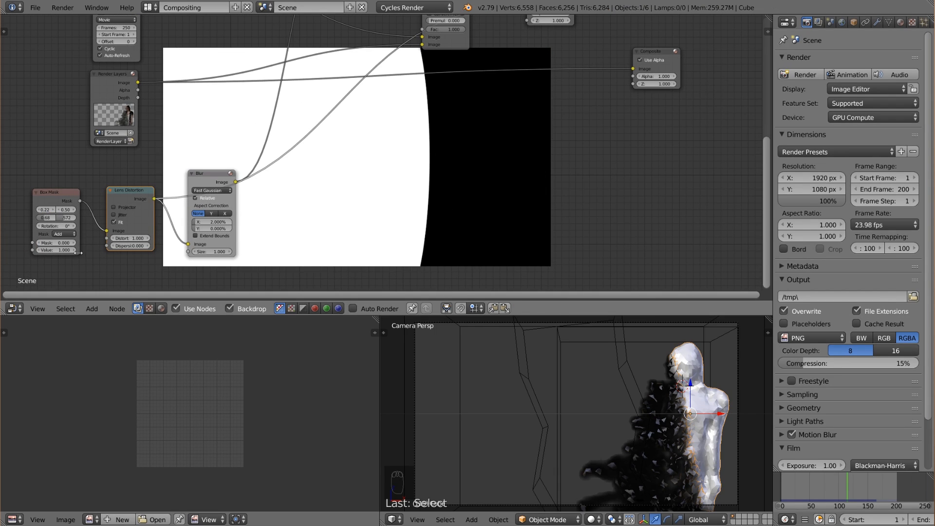
{"action": "left_click_drag", "start_coordinate": [78, 252], "coordinate": [101, 247]}
{"action": "left_click_drag", "start_coordinate": [70, 195], "coordinate": [53, 196]}
{"action": "scroll", "coordinate": [87, 226], "scroll_direction": "up", "scroll_amount": 2}
{"action": "middle_click_drag", "start_coordinate": [87, 226], "coordinate": [158, 181]}
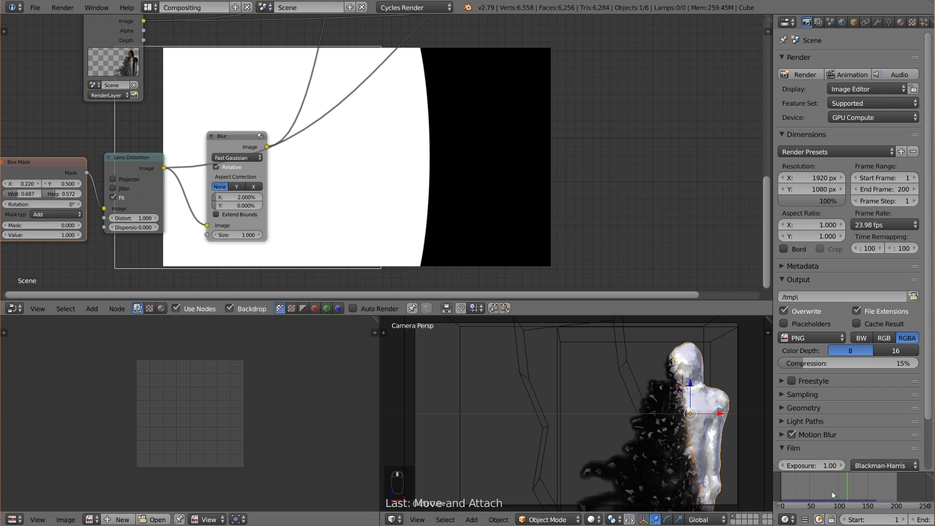
Go to frame 95, just before the disintegration begins, and keyframe the Box Mask X position at 0.22.
{"action": "left_click_drag", "start_coordinate": [835, 488], "coordinate": [835, 489]}
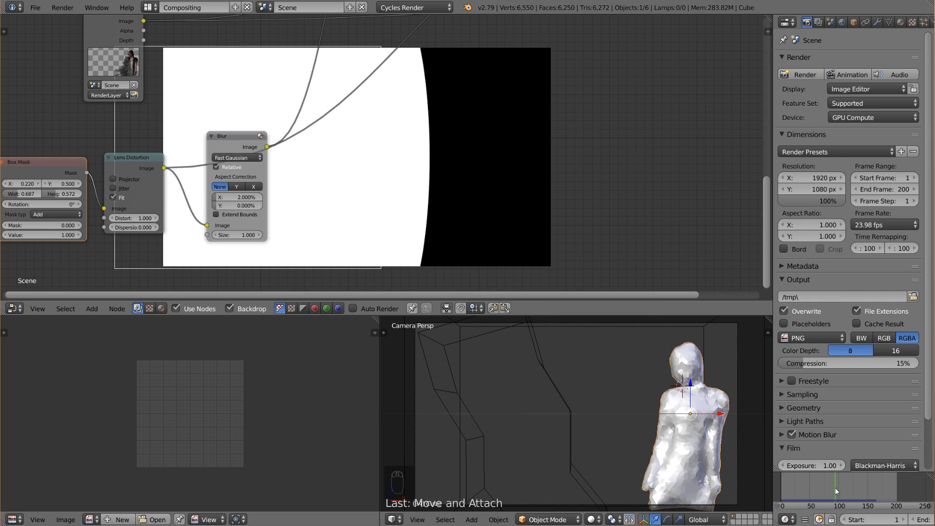
{"action": "key", "text": "Right"}
{"action": "scroll", "coordinate": [920, 523], "scroll_direction": "down", "scroll_amount": 2}
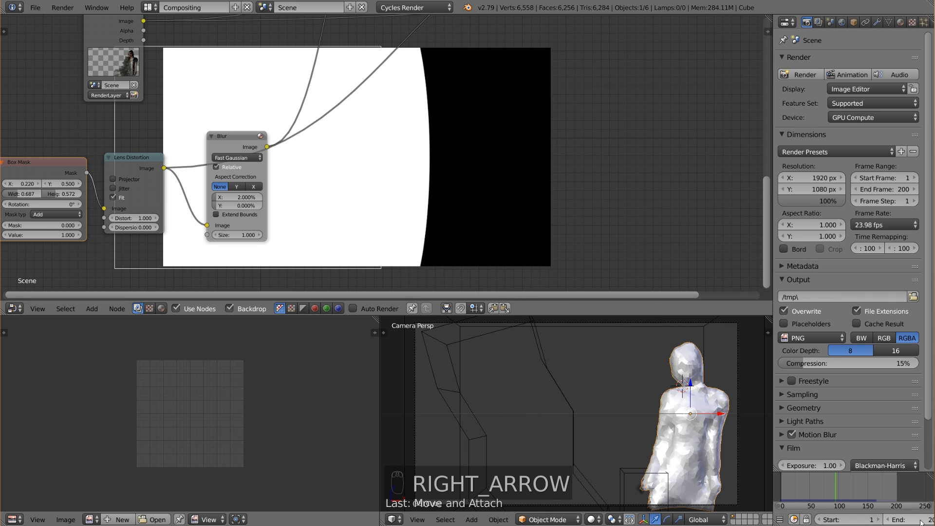
{"action": "scroll", "coordinate": [921, 523], "scroll_direction": "down", "scroll_amount": 3}
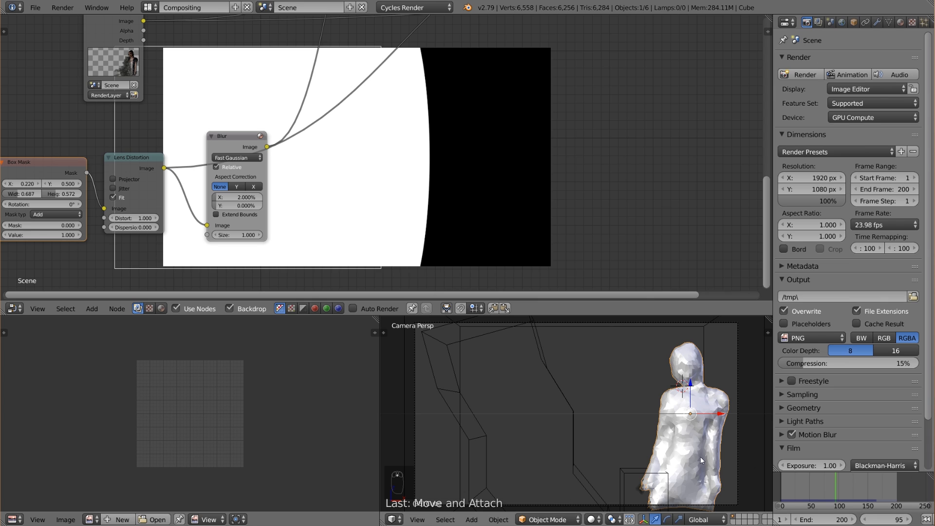
{"action": "key", "text": "Left"}
{"action": "key", "text": "Right"}
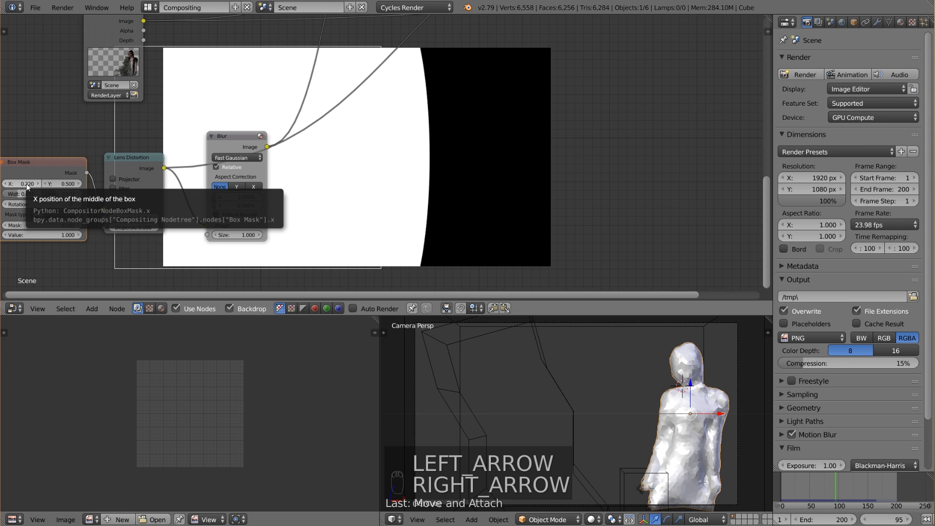
{"action": "key", "text": "i"}
{"action": "key", "text": "i"}
{"action": "scroll", "coordinate": [395, 200], "scroll_direction": "down", "scroll_amount": 1}
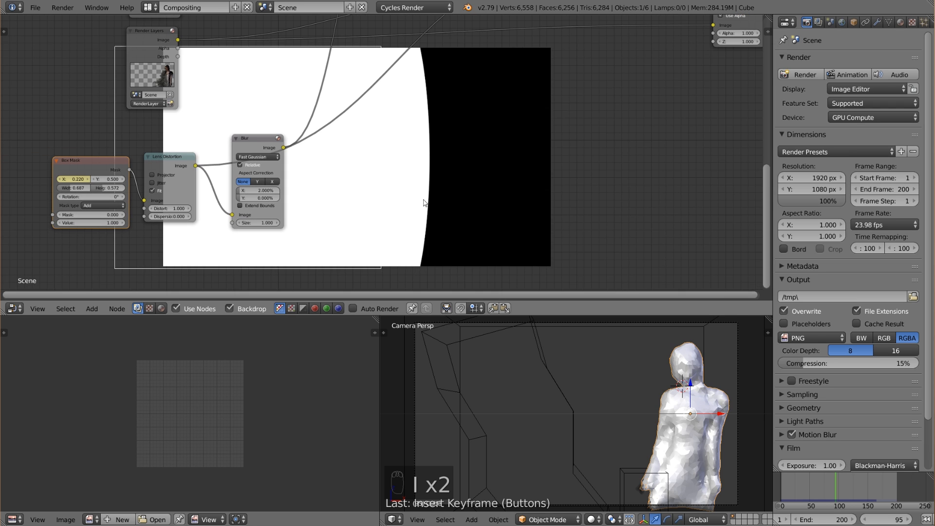
Go to frame 129 and keyframe the Box Mask X position at about 0.35 so the mask passes the figure.
{"action": "key", "text": "Right"}
{"action": "key", "text": "Right"}
{"action": "key", "text": "Right"}
{"action": "key", "text": "Right"}
{"action": "key", "text": "Right"}
{"action": "key", "text": "Right"}
{"action": "key", "text": "Right"}
{"action": "key", "text": "Right"}
{"action": "key", "text": "Right"}
{"action": "key", "text": "Right"}
{"action": "key", "text": "Right"}
{"action": "key", "text": "Right"}
{"action": "key", "text": "Right"}
{"action": "key", "text": "Right"}
{"action": "key", "text": "Right"}
{"action": "key", "text": "Right"}
{"action": "key", "text": "Right"}
{"action": "key", "text": "Right"}
{"action": "key", "text": "Right"}
{"action": "key", "text": "Right"}
{"action": "key", "text": "Right"}
{"action": "key", "text": "Right"}
{"action": "key", "text": "Right"}
{"action": "key", "text": "Right"}
{"action": "key", "text": "Right"}
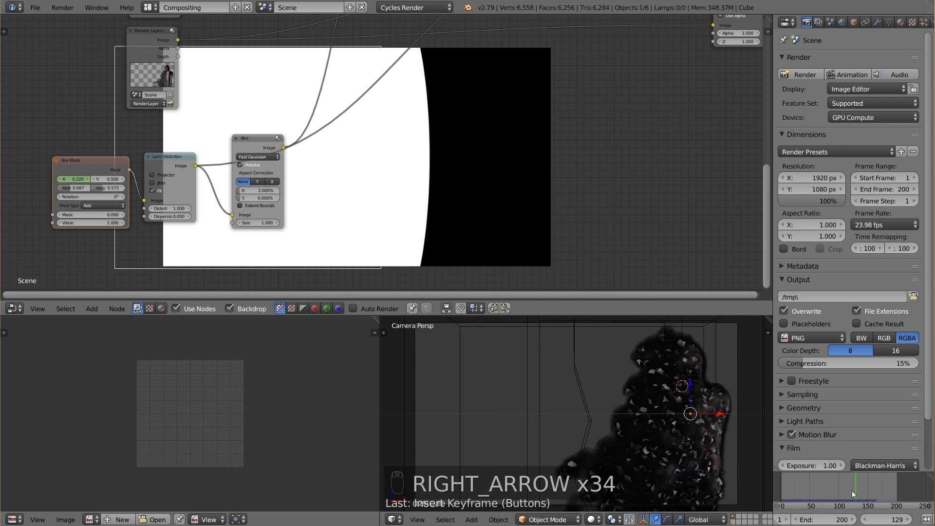
{"action": "key", "text": "Left"}
{"action": "key", "text": "Right"}
{"action": "scroll", "coordinate": [388, 164], "scroll_direction": "down", "scroll_amount": 3}
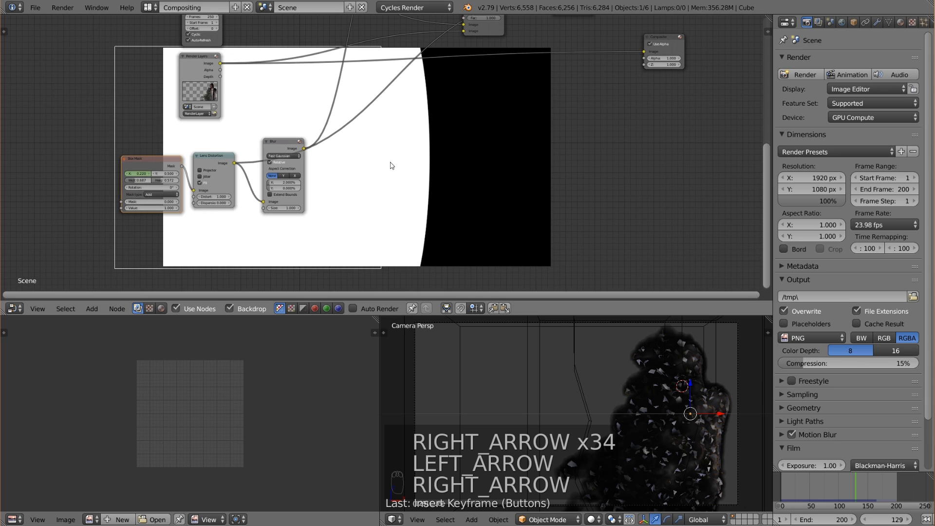
{"action": "middle_click_drag", "start_coordinate": [379, 173], "coordinate": [366, 211]}
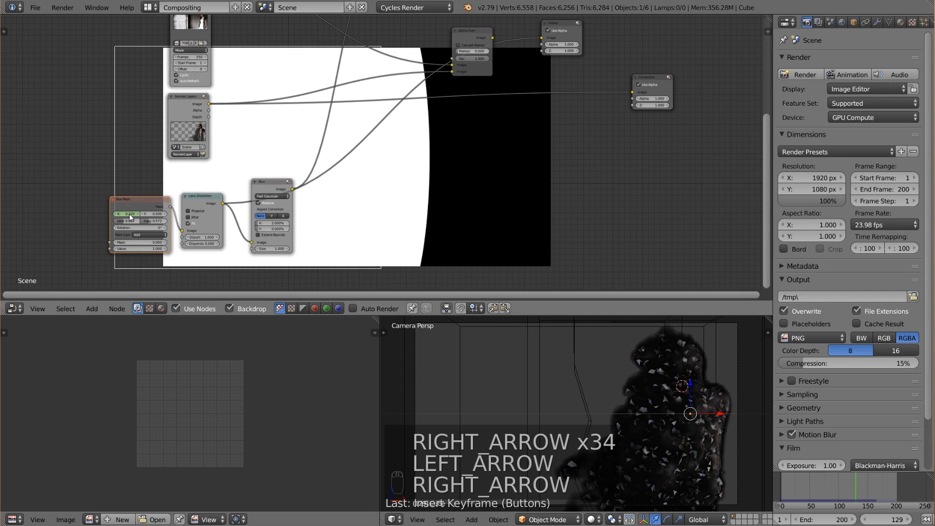
{"action": "left_click_drag", "start_coordinate": [130, 213], "coordinate": [166, 213]}
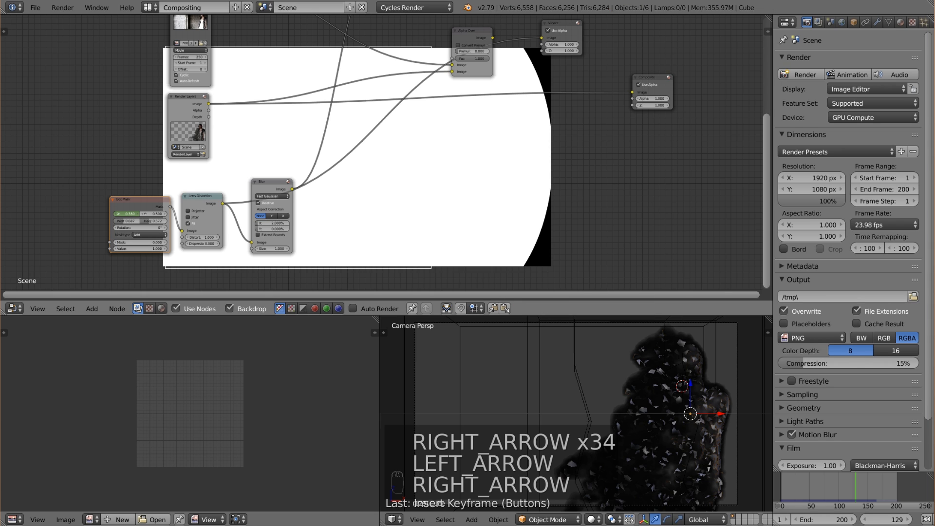
{"action": "key", "text": "i"}
{"action": "key", "text": "i"}
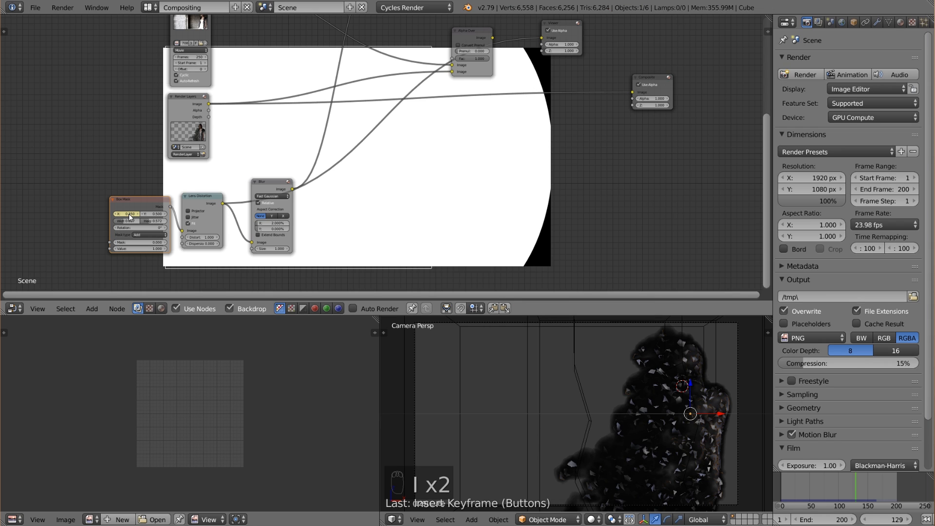
Scrub the mask animation back to frame 101 and preview the Alpha Over that combines the empty plate and footage.
{"action": "left_click", "coordinate": [839, 485]}
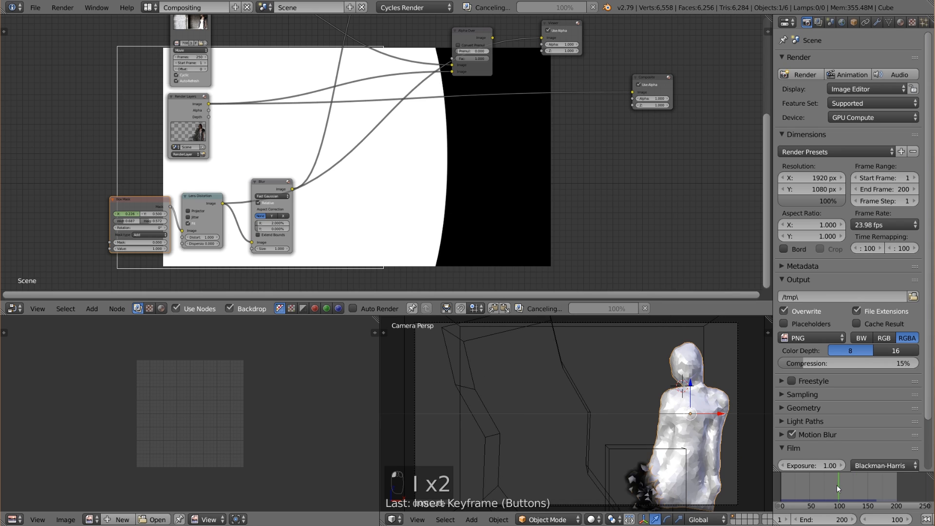
{"action": "mouse_move", "coordinate": [837, 485]}
{"action": "left_mouse_down"}
{"action": "mouse_move", "coordinate": [857, 475]}
{"action": "mouse_move", "coordinate": [841, 478]}
{"action": "left_mouse_up"}
{"action": "middle_click_drag", "start_coordinate": [379, 172], "coordinate": [354, 200]}
{"action": "scroll", "coordinate": [330, 230], "scroll_direction": "down", "scroll_amount": 2}
{"action": "left_click", "coordinate": [338, 62], "text": "ctrl+shift"}
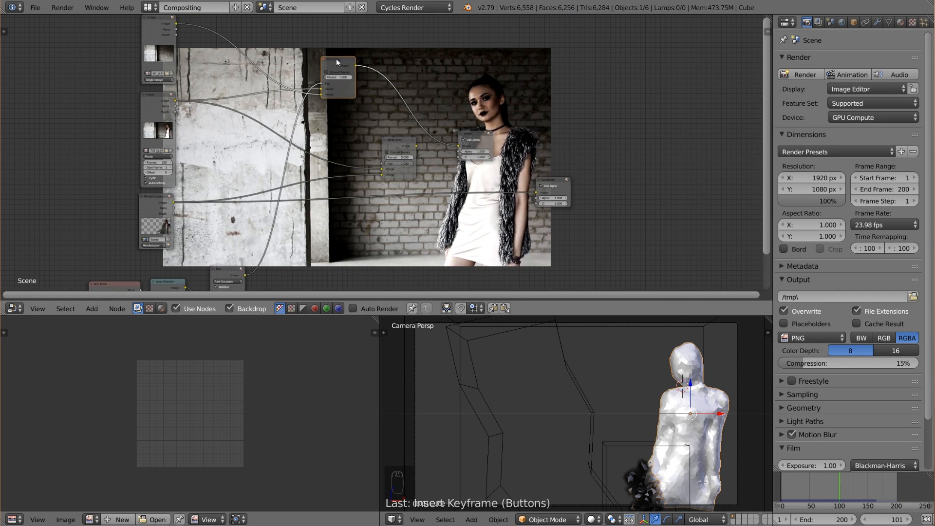
Show the Render Result in the image editor and move the timeline to the rendered frame, 115.
{"action": "left_click", "coordinate": [14, 519]}
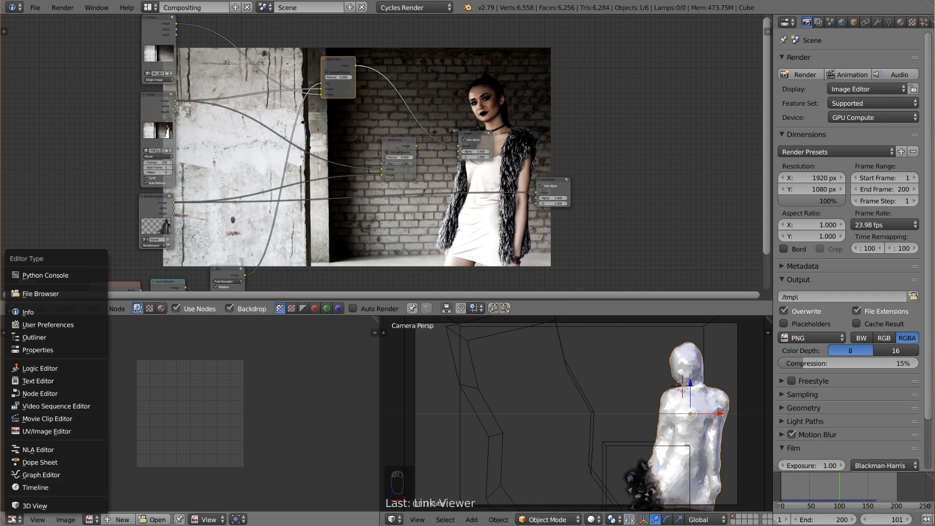
{"action": "left_click", "coordinate": [65, 433]}
{"action": "left_click", "coordinate": [90, 519]}
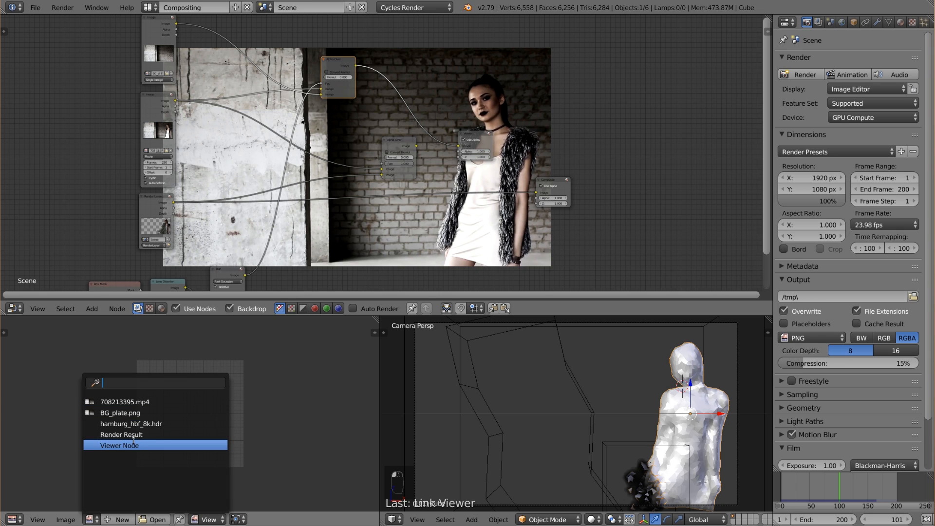
{"action": "left_click", "coordinate": [135, 437]}
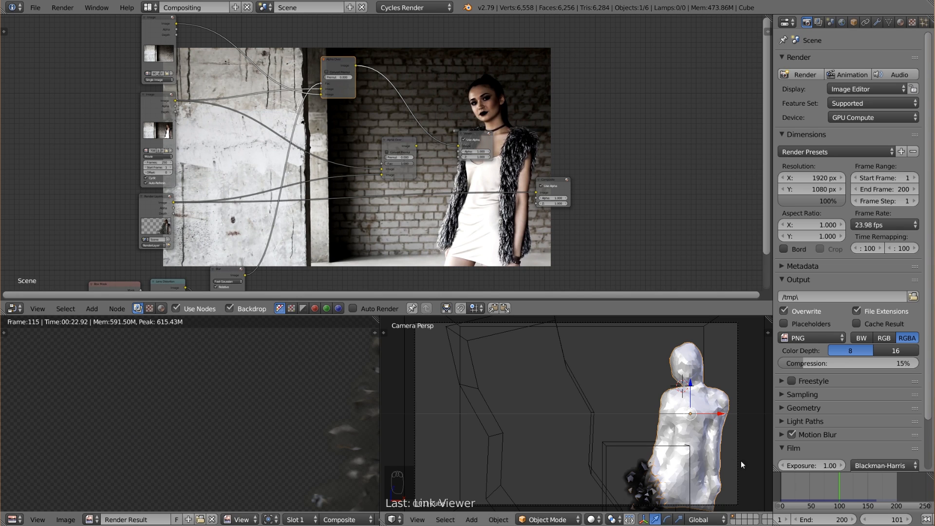
{"action": "left_click_drag", "start_coordinate": [843, 492], "coordinate": [848, 491]}
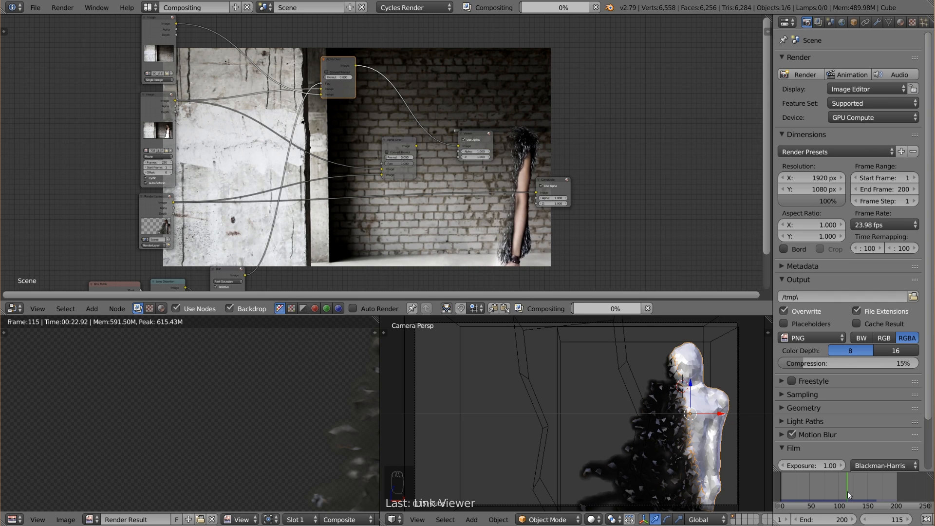
{"action": "key", "text": "Left"}
{"action": "key", "text": "Right"}
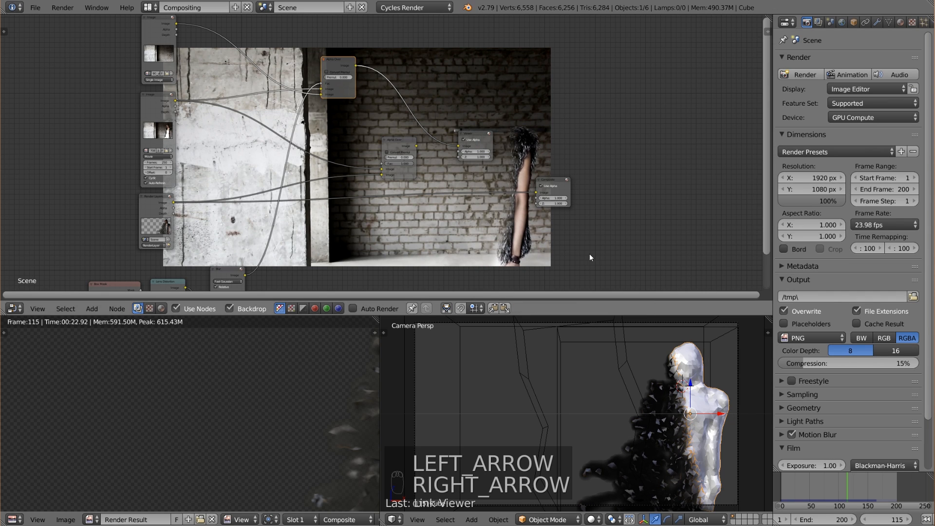
Connect the blurred mask output to the Fac input of the Alpha Over that adds the render.
{"action": "scroll", "coordinate": [381, 187], "scroll_direction": "up", "scroll_amount": 3}
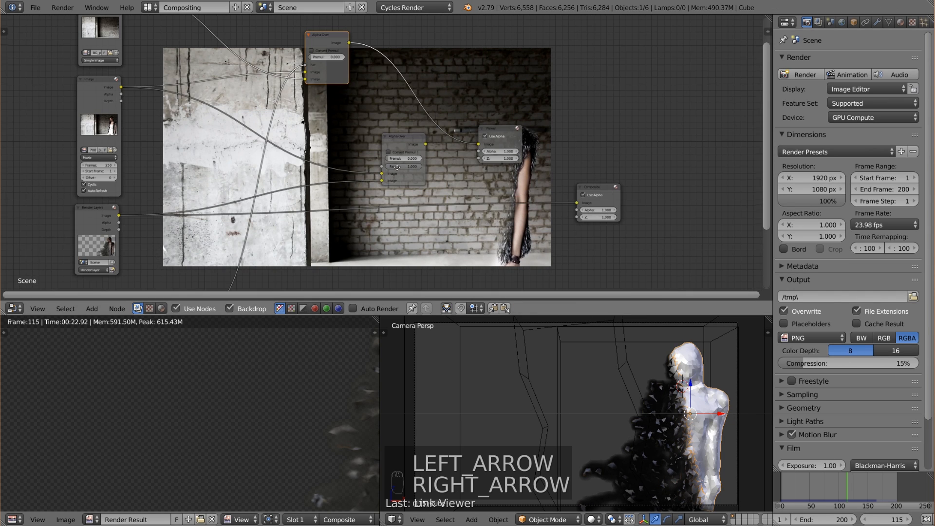
{"action": "middle_click_drag", "start_coordinate": [382, 187], "coordinate": [398, 124]}
{"action": "left_click_drag", "start_coordinate": [225, 245], "coordinate": [399, 104]}
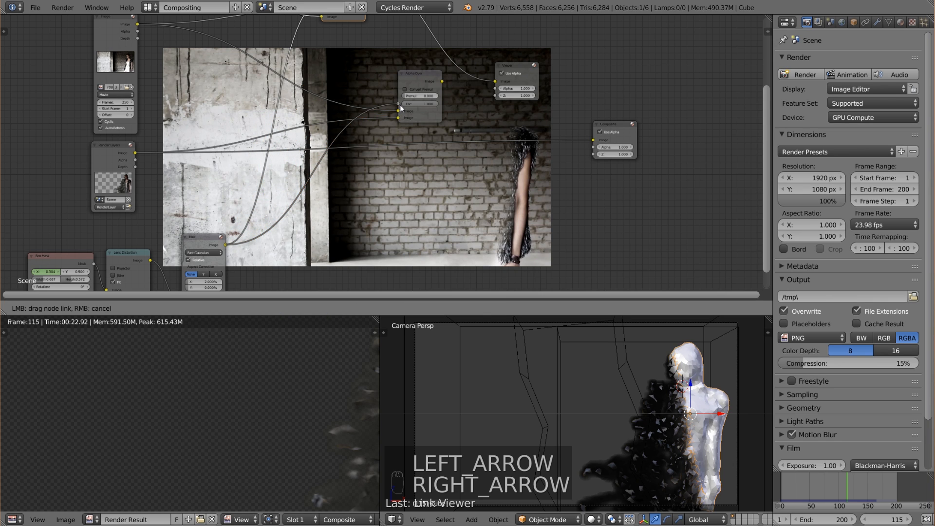
{"action": "middle_click_drag", "start_coordinate": [417, 104], "coordinate": [342, 171]}
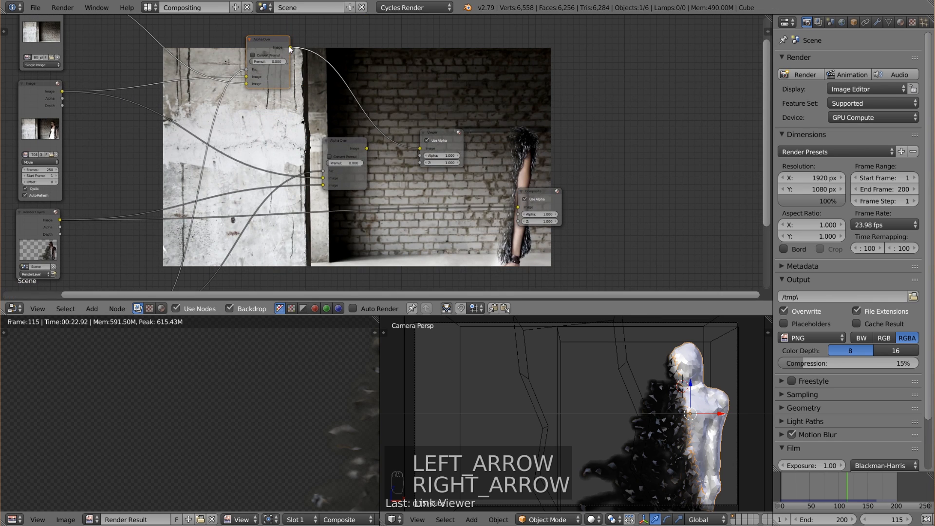
Feed the masked plate Alpha Over into the render Alpha Over's first image input, preview the result, and move the Viewer node aside.
{"action": "left_click_drag", "start_coordinate": [290, 48], "coordinate": [328, 179]}
{"action": "left_click_drag", "start_coordinate": [346, 144], "coordinate": [385, 126]}
{"action": "left_click_drag", "start_coordinate": [271, 43], "coordinate": [261, 52]}
{"action": "left_click", "coordinate": [388, 121]}
{"action": "middle_click_drag", "start_coordinate": [545, 130], "coordinate": [466, 160]}
{"action": "scroll", "coordinate": [467, 150], "scroll_direction": "up", "scroll_amount": 2}
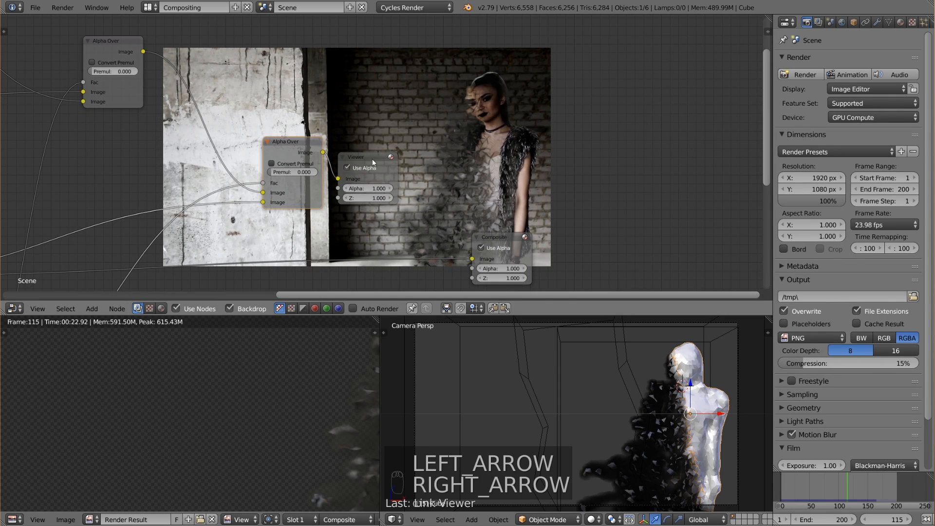
{"action": "left_click_drag", "start_coordinate": [372, 159], "coordinate": [413, 145]}
{"action": "middle_click_drag", "start_coordinate": [529, 154], "coordinate": [397, 47]}
{"action": "scroll", "coordinate": [505, 128], "scroll_direction": "up", "scroll_amount": 3}
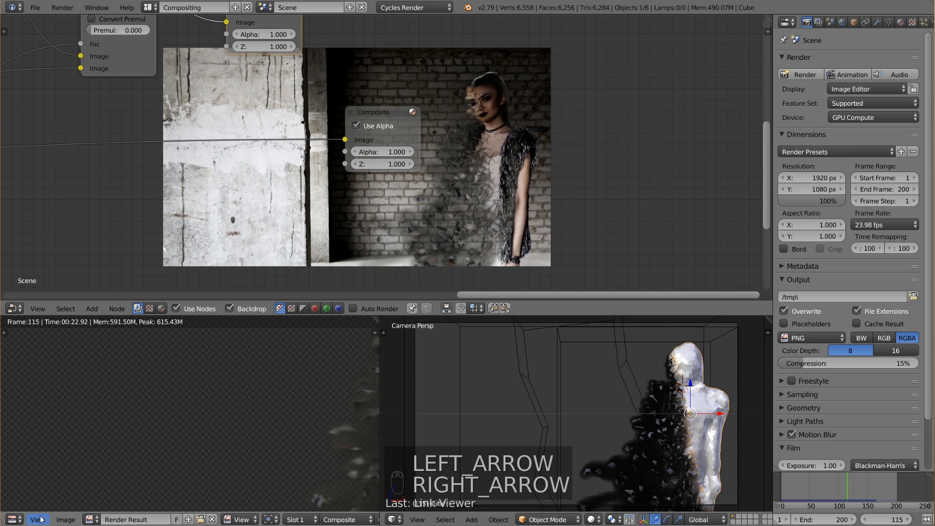
Switch the image editor to the Dope Sheet and shift the mask keyframes earlier to about frames 91 and 125.
{"action": "left_click", "coordinate": [14, 520]}
{"action": "left_click", "coordinate": [42, 463]}
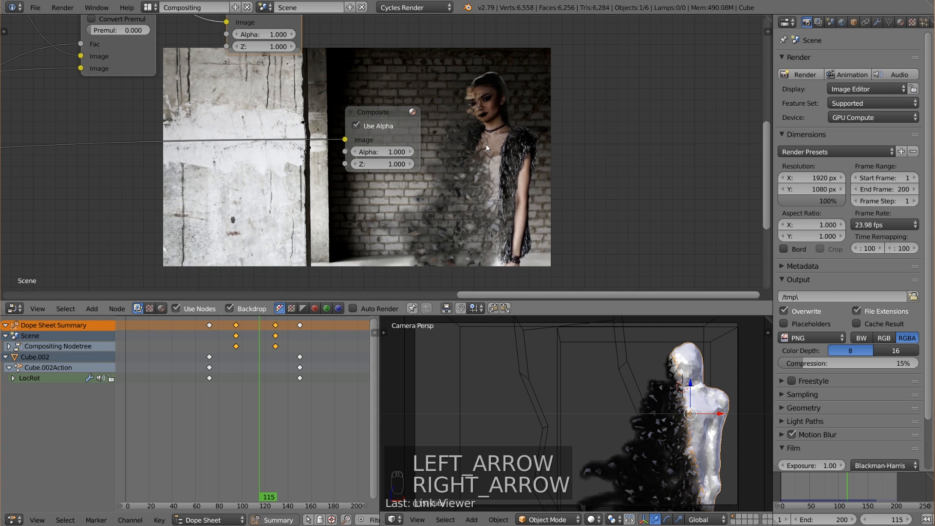
{"action": "key", "text": "g"}
{"action": "key", "text": "g"}
{"action": "left_click", "coordinate": [353, 329]}
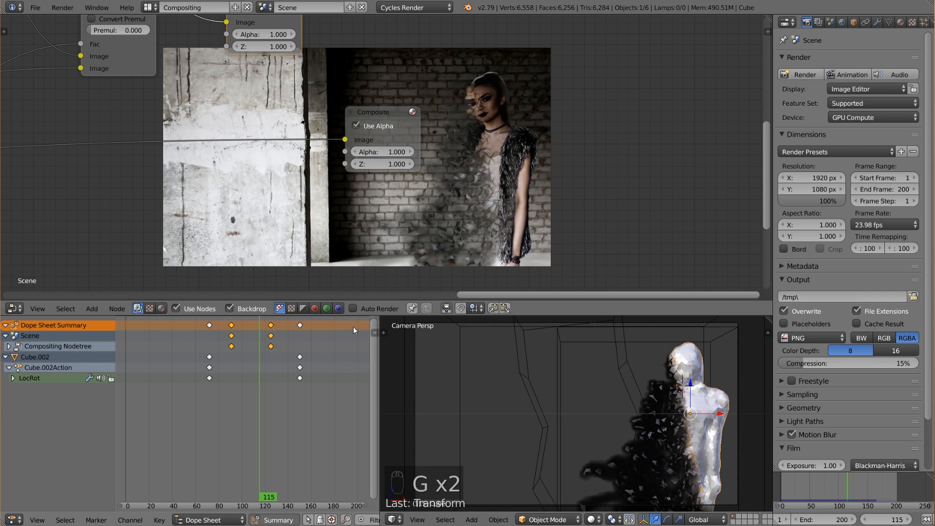
Try shifting both mask keyframes later, to about frames 106 and 140.
{"action": "scroll", "coordinate": [294, 348], "scroll_direction": "up", "scroll_amount": 2}
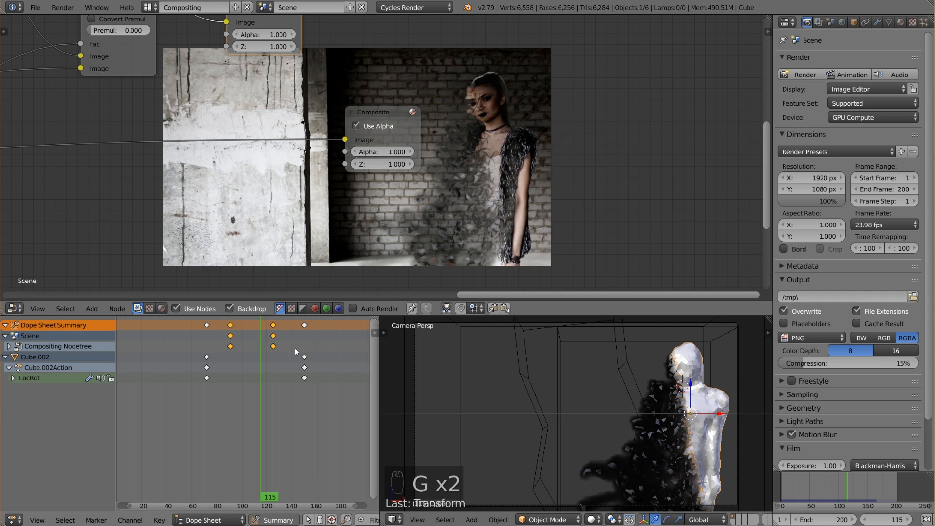
{"action": "key", "text": "g"}
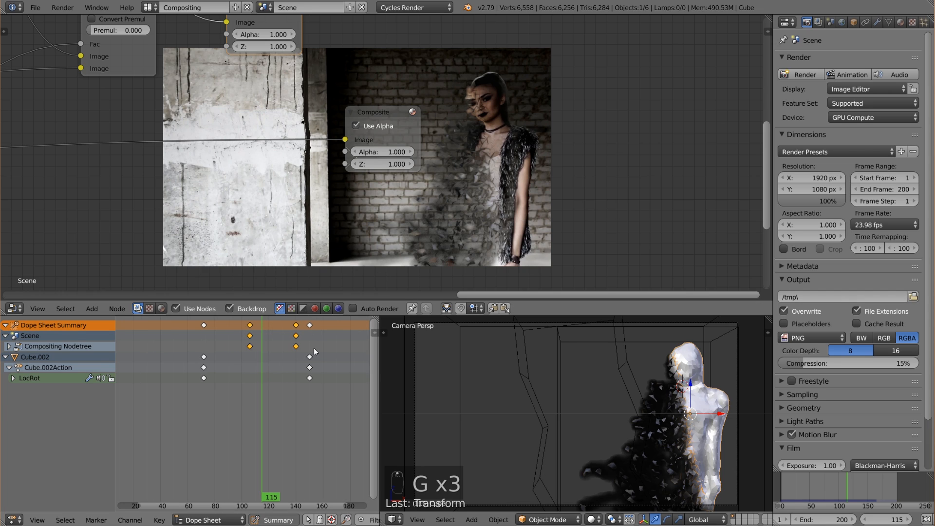
{"action": "left_click", "coordinate": [319, 348]}
{"action": "scroll", "coordinate": [337, 236], "scroll_direction": "down", "scroll_amount": 1}
{"action": "scroll", "coordinate": [337, 235], "scroll_direction": "down", "scroll_amount": 4}
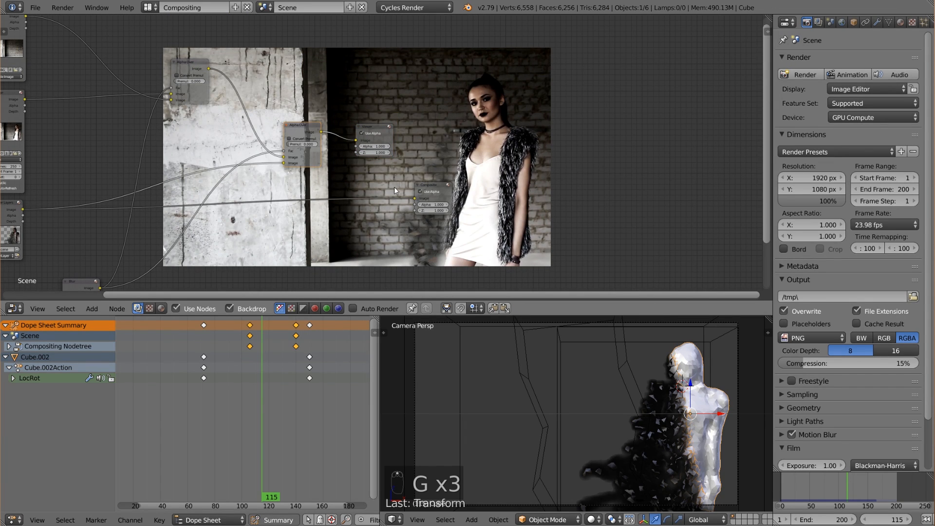
Nudge both mask keyframes earlier in small increments, to about frames 97 and 131, refreshing the composite preview.
{"action": "middle_click_drag", "start_coordinate": [400, 185], "coordinate": [347, 158]}
{"action": "scroll", "coordinate": [347, 159], "scroll_direction": "up", "scroll_amount": 3}
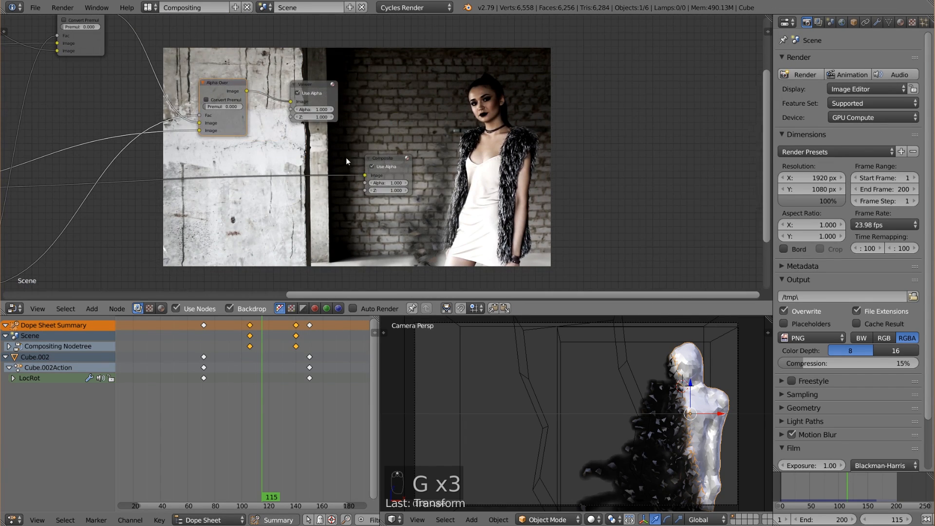
{"action": "key", "text": "g"}
{"action": "left_click", "coordinate": [296, 349]}
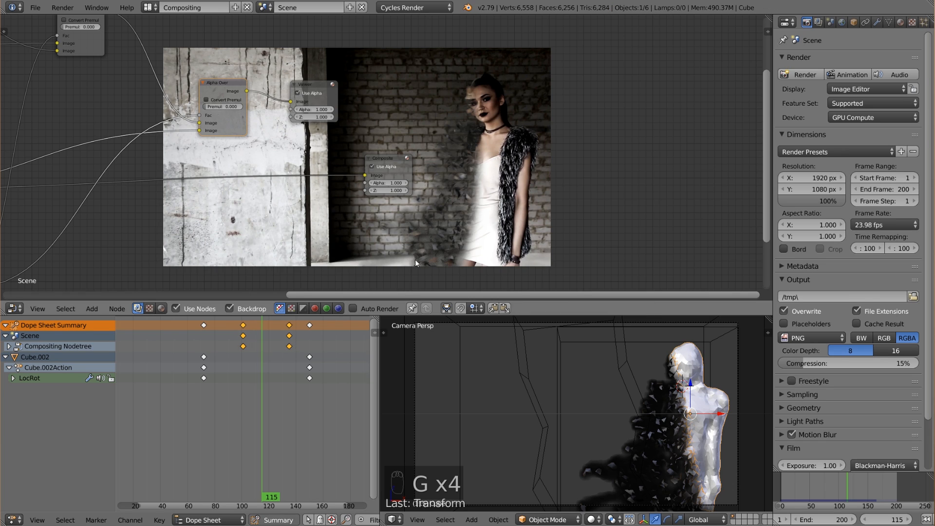
{"action": "key", "text": "g"}
{"action": "left_click", "coordinate": [322, 375]}
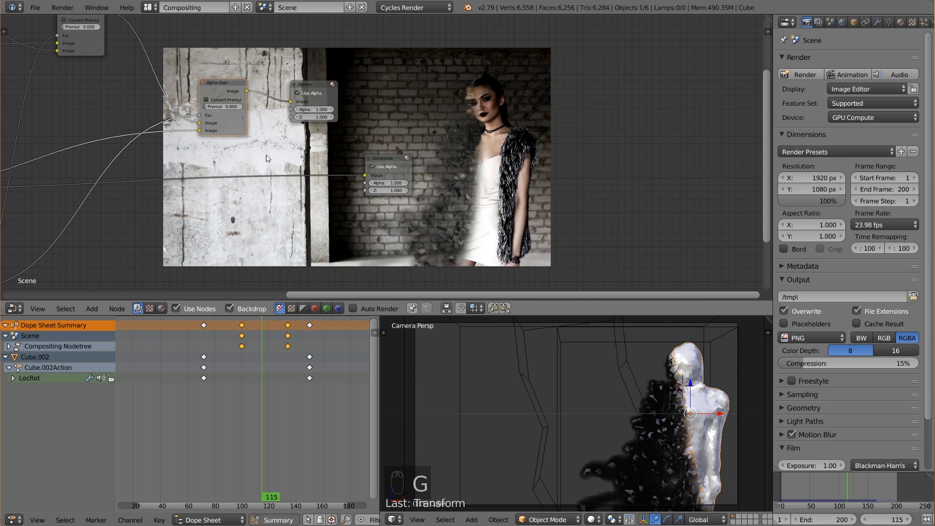
{"action": "key", "text": "g"}
{"action": "left_click", "coordinate": [268, 391]}
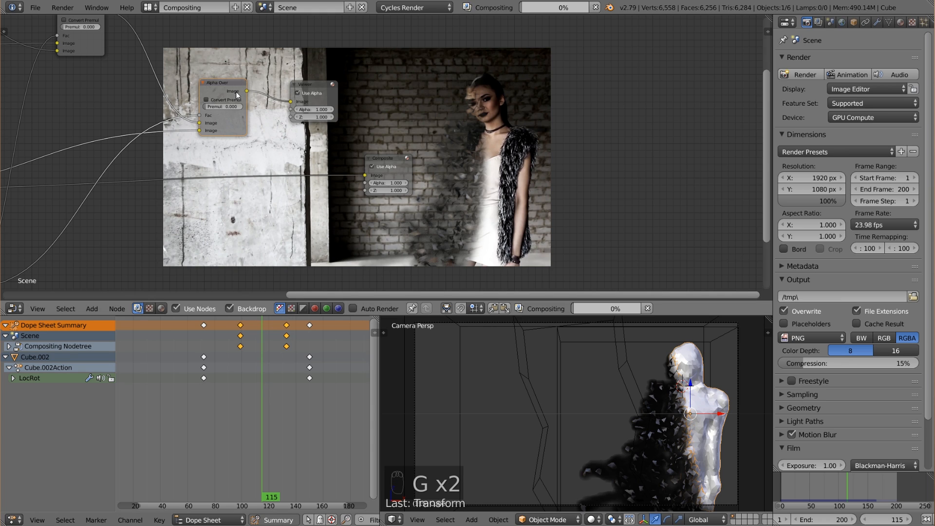
{"action": "key", "text": "g"}
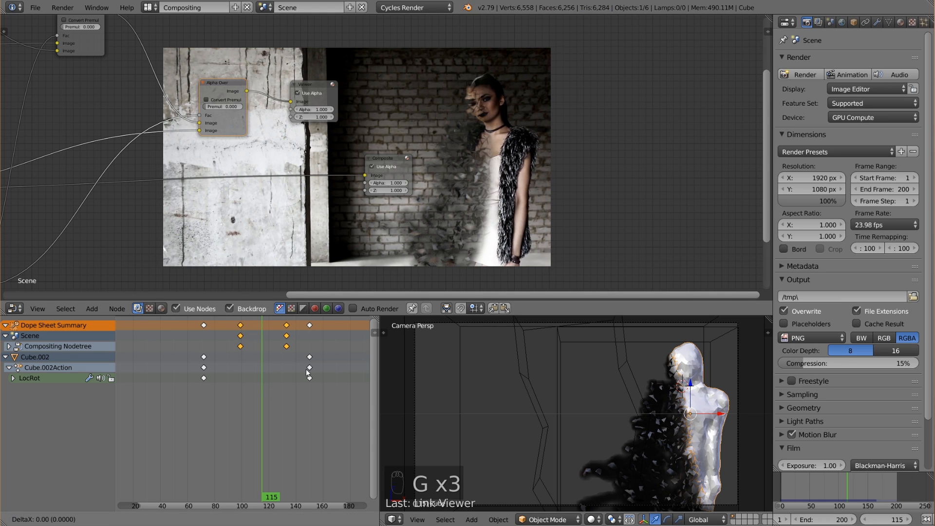
{"action": "left_click", "coordinate": [309, 372]}
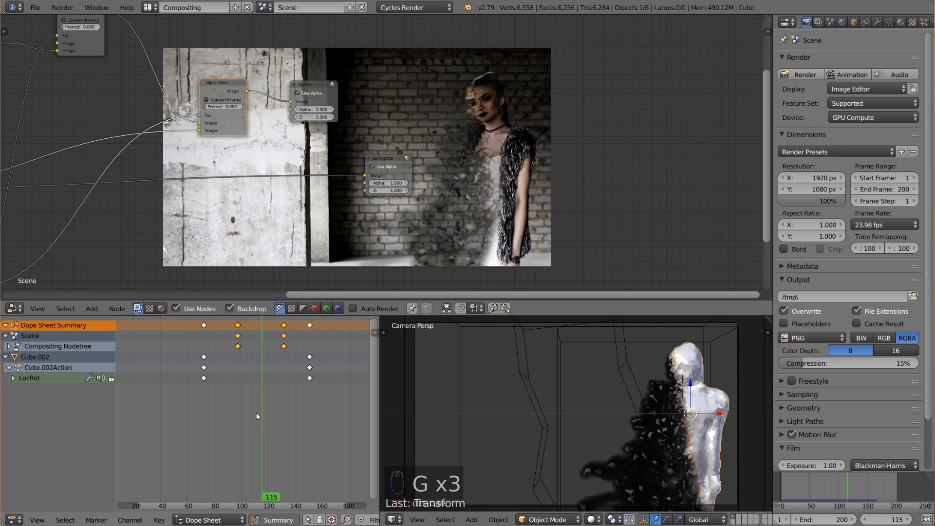
{"action": "key", "text": "g"}
{"action": "left_click", "coordinate": [264, 352]}
Try shifting both mask keyframes further, first to about frames 91 and 126, and back to about 94 and 128.
{"action": "scroll", "coordinate": [526, 213], "scroll_direction": "up", "scroll_amount": 1}
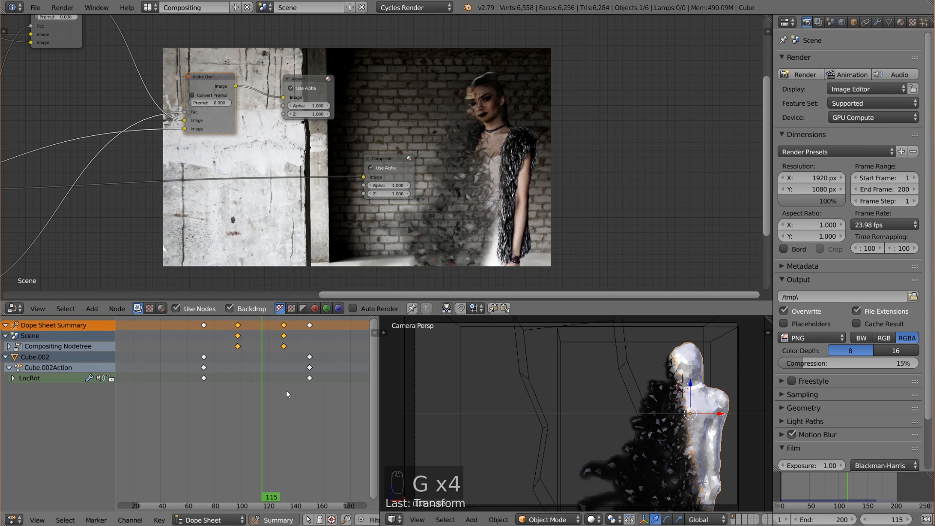
{"action": "scroll", "coordinate": [382, 152], "scroll_direction": "down", "scroll_amount": 2}
{"action": "key", "text": "g"}
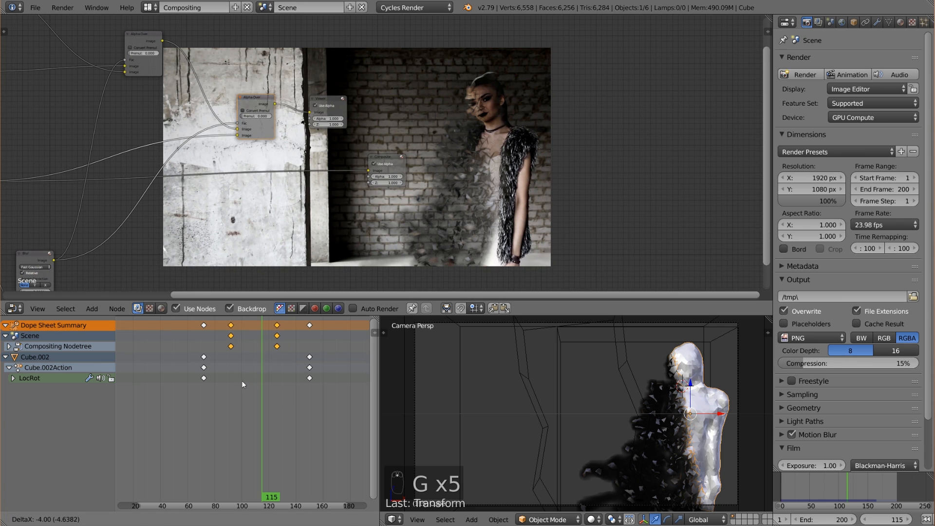
{"action": "left_click", "coordinate": [241, 381]}
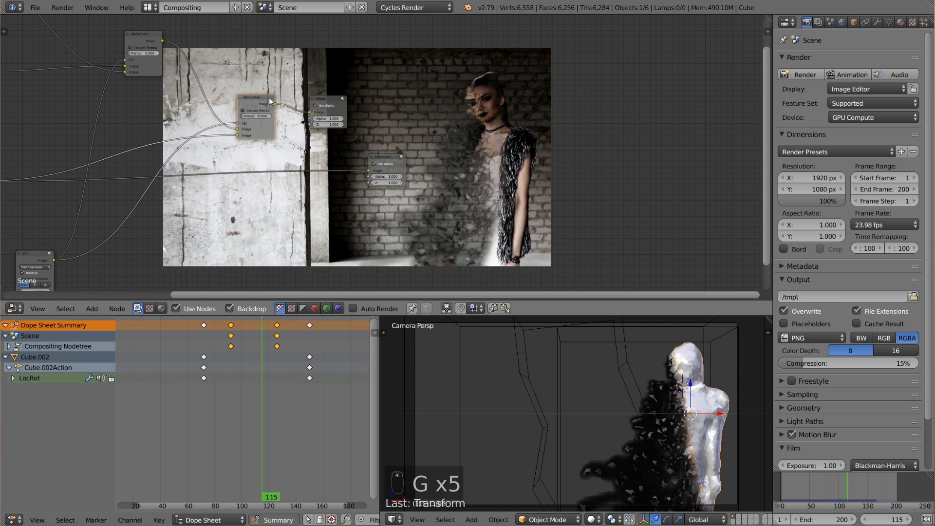
{"action": "key", "text": "g"}
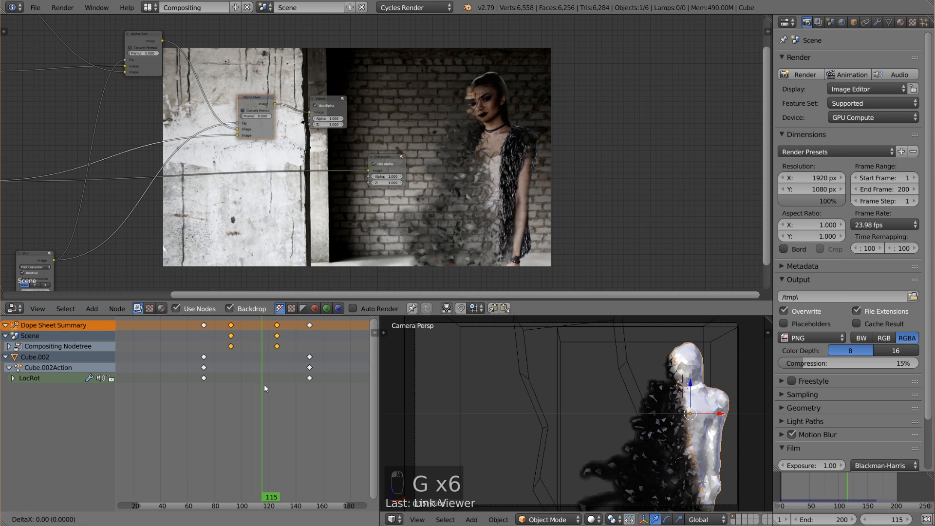
{"action": "left_click", "coordinate": [277, 345]}
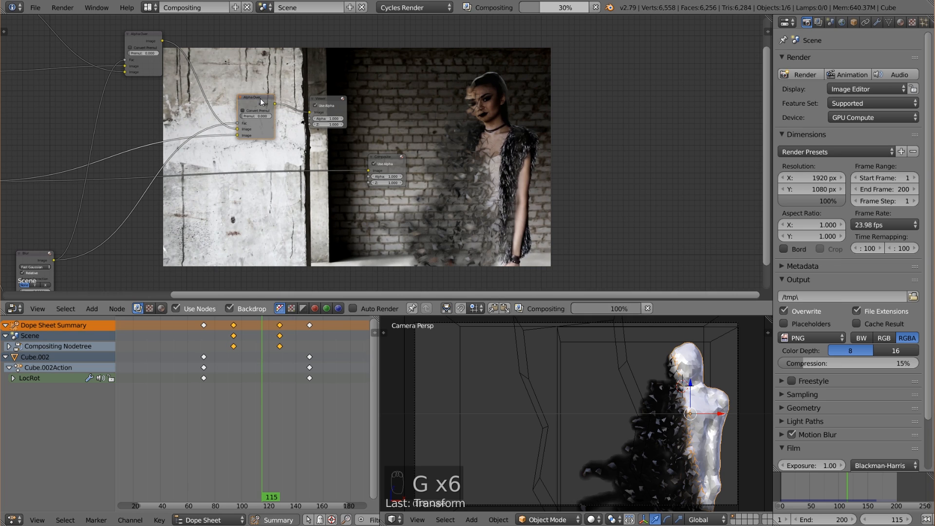
Shift both mask keyframes later, to about frames 98 and 132.
{"action": "key", "text": "g"}
{"action": "left_click", "coordinate": [217, 364]}
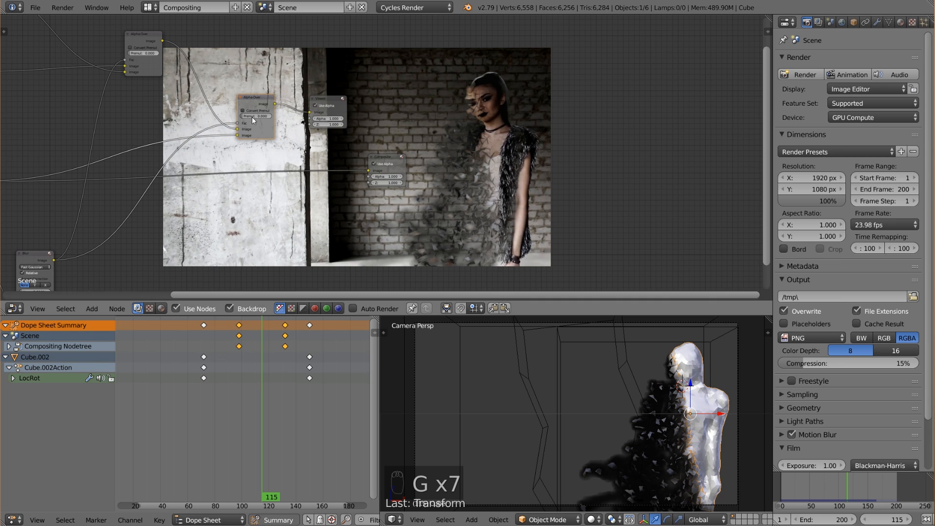
{"action": "key", "text": "g"}
{"action": "left_click", "coordinate": [267, 362]}
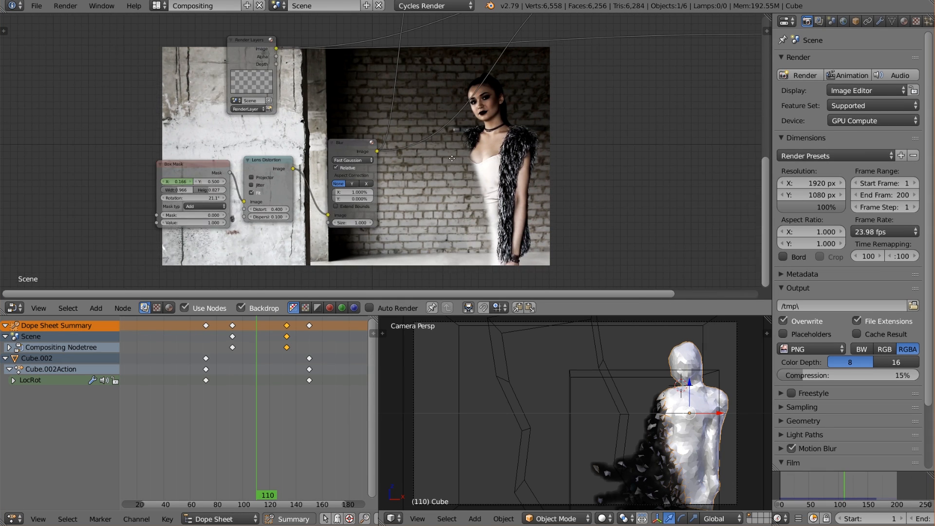
Examine the Box Mask, Lens Distortion and Blur nodes and how they connect to the Alpha Over nodes.
{"action": "middle_click_drag", "start_coordinate": [475, 162], "coordinate": [372, 162]}
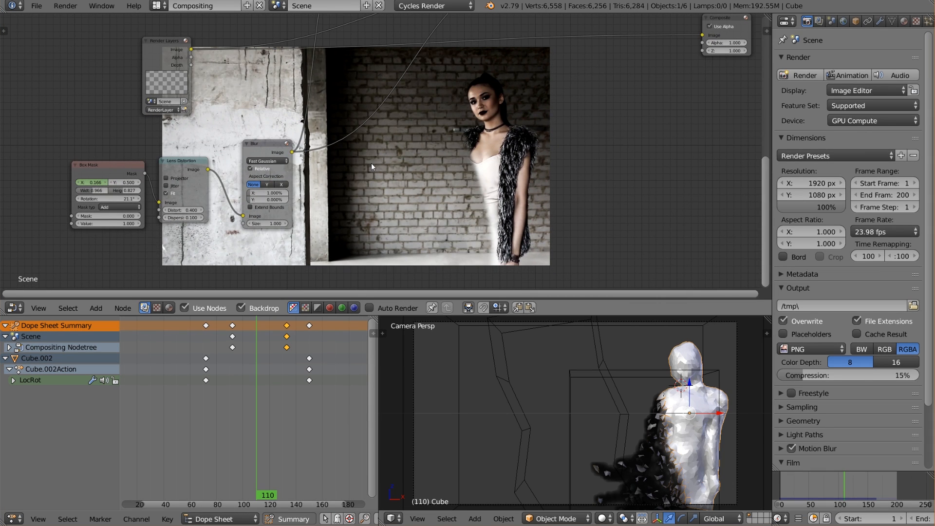
{"action": "scroll", "coordinate": [102, 190], "scroll_direction": "up", "scroll_amount": 2}
{"action": "middle_click_drag", "start_coordinate": [114, 138], "coordinate": [190, 118]}
{"action": "scroll", "coordinate": [190, 122], "scroll_direction": "up", "scroll_amount": 1}
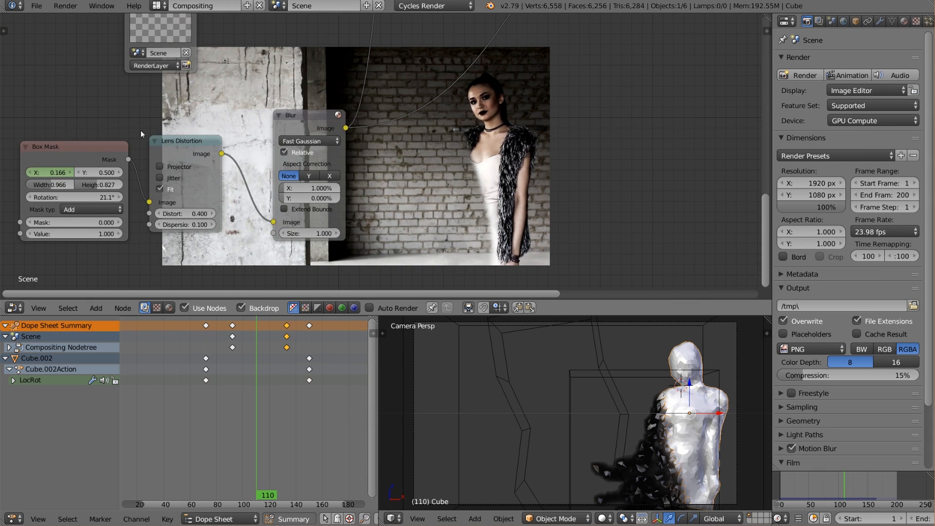
{"action": "middle_click_drag", "start_coordinate": [98, 197], "coordinate": [146, 194]}
{"action": "scroll", "coordinate": [146, 194], "scroll_direction": "up", "scroll_amount": 1}
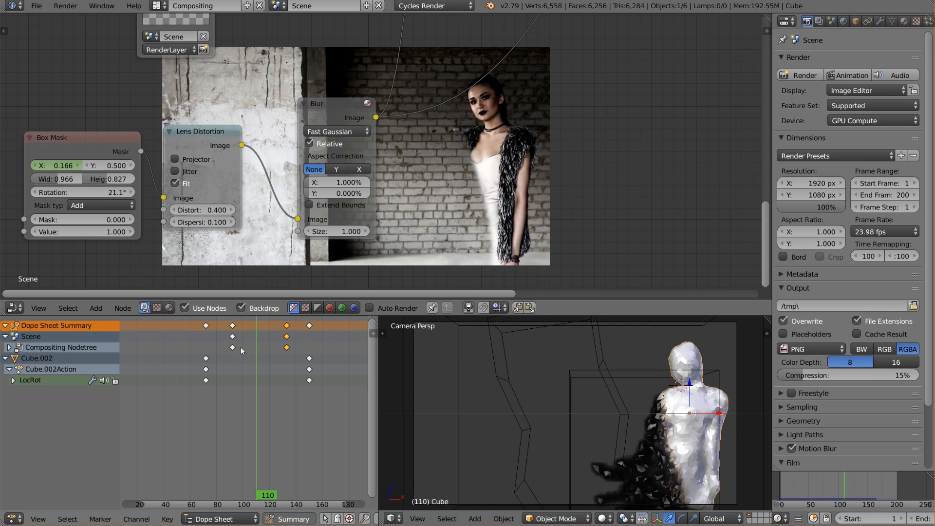
{"action": "scroll", "coordinate": [232, 287], "scroll_direction": "down", "scroll_amount": 3}
{"action": "middle_click_drag", "start_coordinate": [348, 150], "coordinate": [286, 196]}
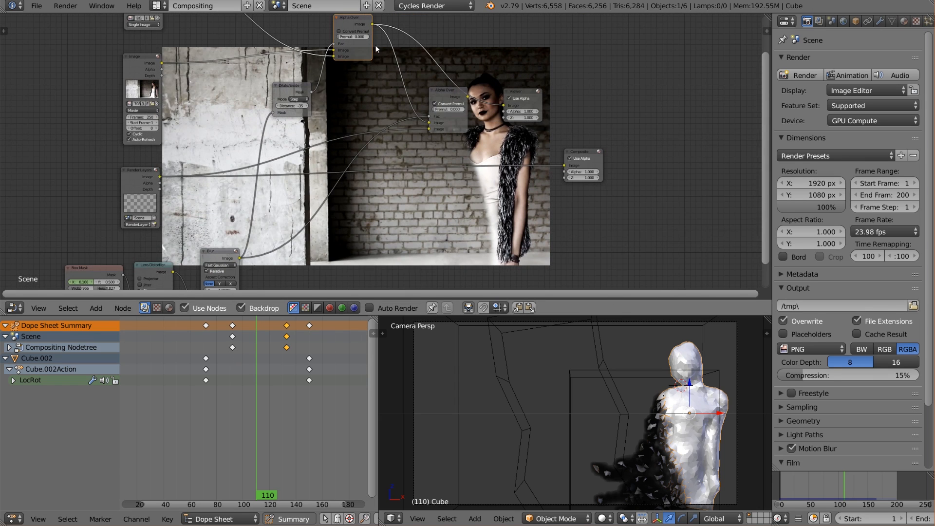
{"action": "middle_click_drag", "start_coordinate": [364, 205], "coordinate": [351, 151]}
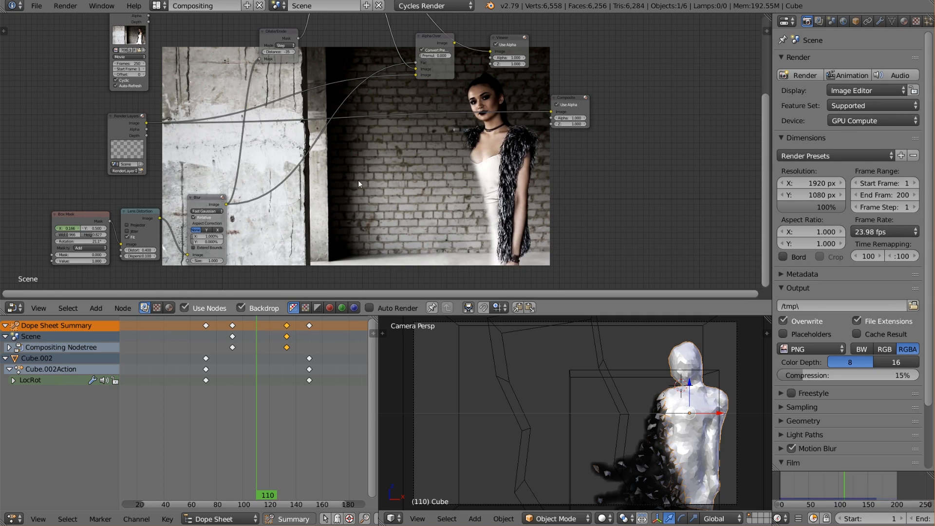
Scrub the timeline between frames 94 and 129 to compare the mask's progress with the disintegration.
{"action": "left_click", "coordinate": [835, 489]}
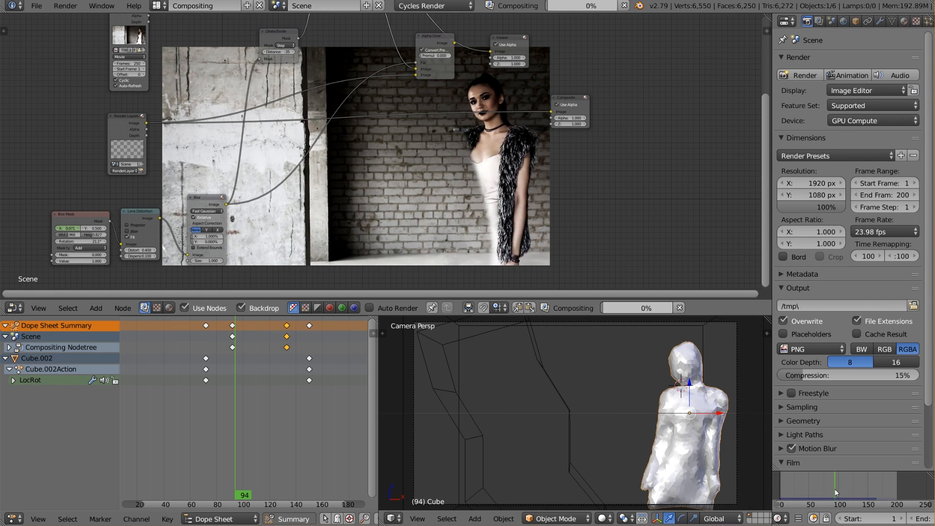
{"action": "left_click_drag", "start_coordinate": [836, 490], "coordinate": [841, 489]}
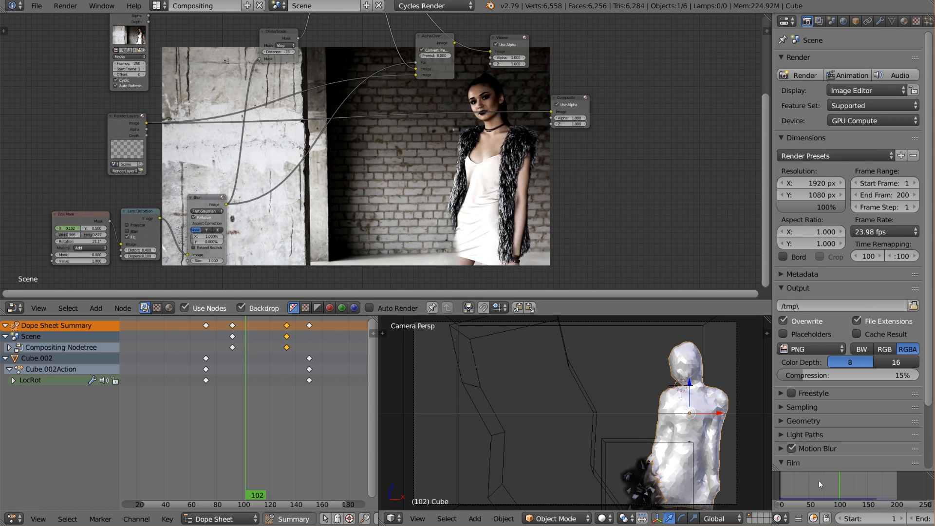
{"action": "left_click", "coordinate": [843, 488]}
{"action": "left_click", "coordinate": [856, 491]}
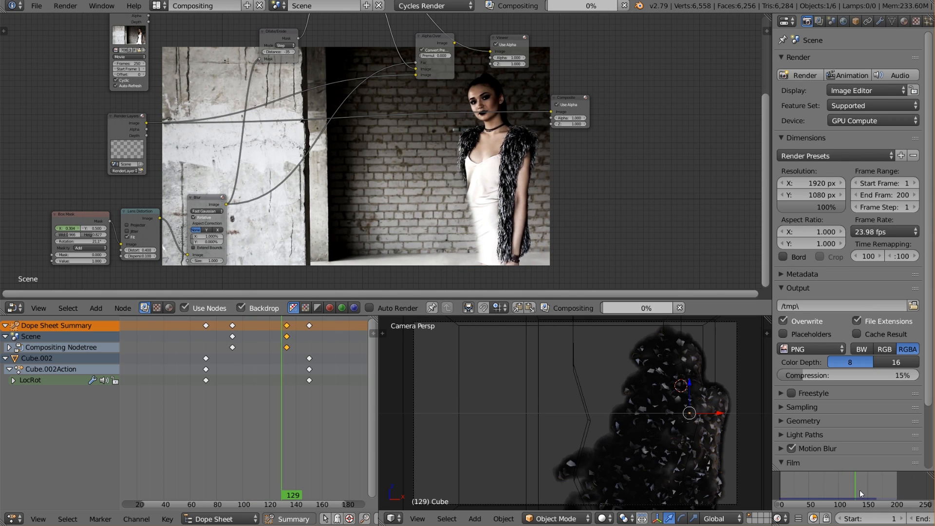
{"action": "left_click", "coordinate": [853, 490]}
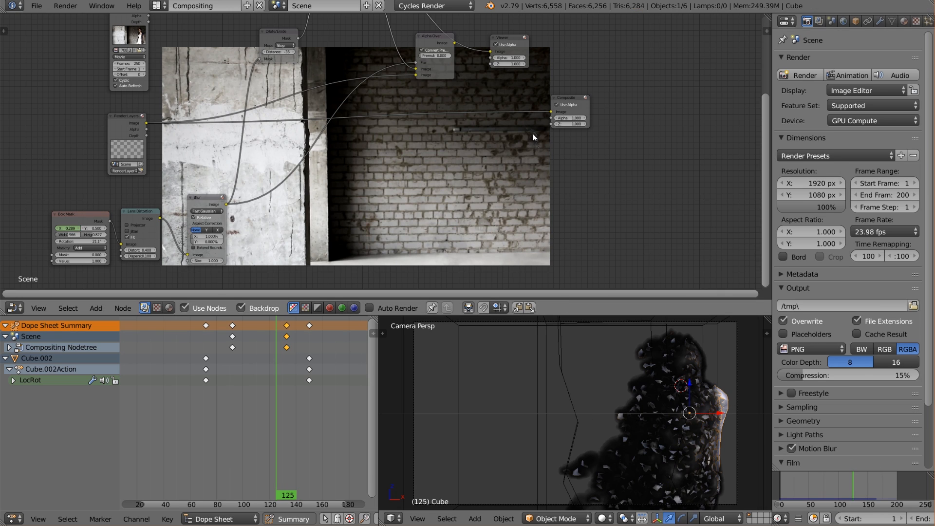
{"action": "left_click", "coordinate": [851, 481]}
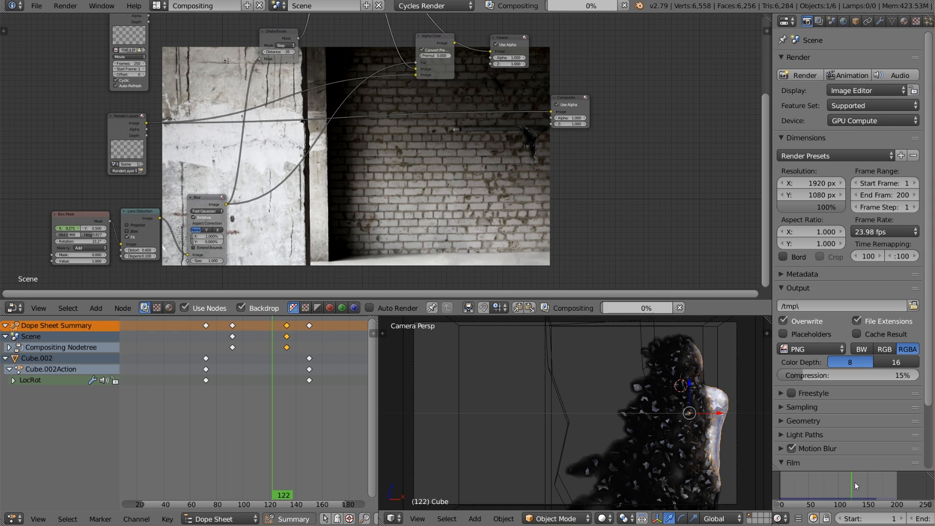
{"action": "left_click", "coordinate": [856, 483]}
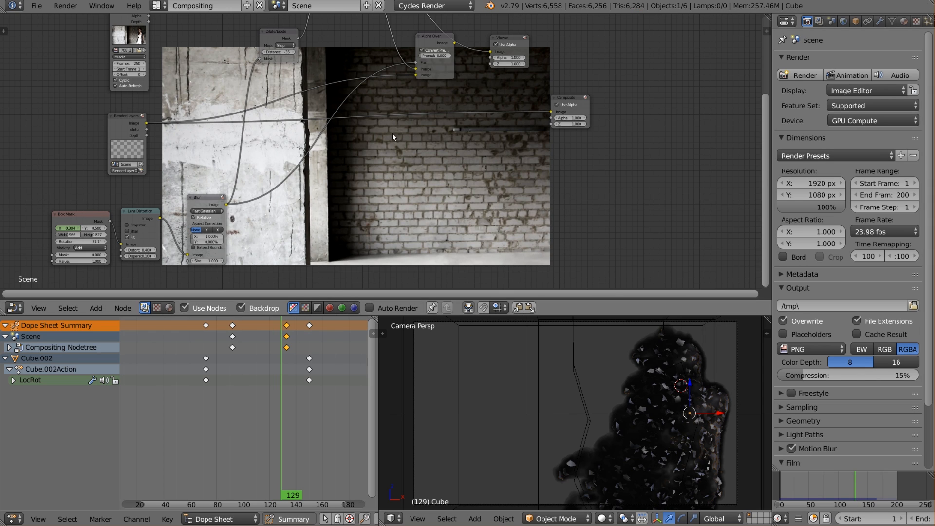
Review the mask and Alpha Over nodes, and switch the Dope Sheet to the UV/Image Editor to view the render result.
{"action": "middle_click_drag", "start_coordinate": [320, 214], "coordinate": [393, 187]}
{"action": "scroll", "coordinate": [392, 188], "scroll_direction": "up", "scroll_amount": 1}
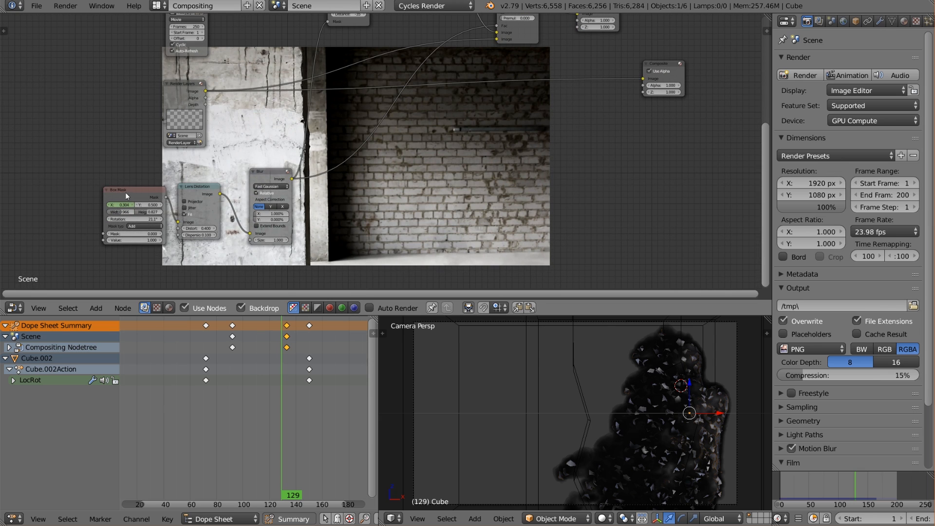
{"action": "scroll", "coordinate": [127, 196], "scroll_direction": "up", "scroll_amount": 1}
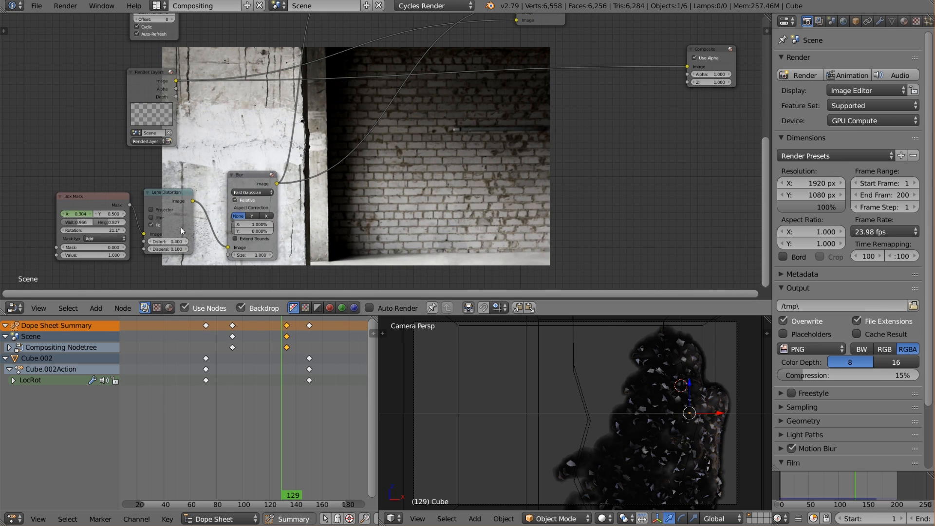
{"action": "middle_click_drag", "start_coordinate": [333, 175], "coordinate": [195, 222]}
{"action": "middle_click_drag", "start_coordinate": [235, 165], "coordinate": [221, 224]}
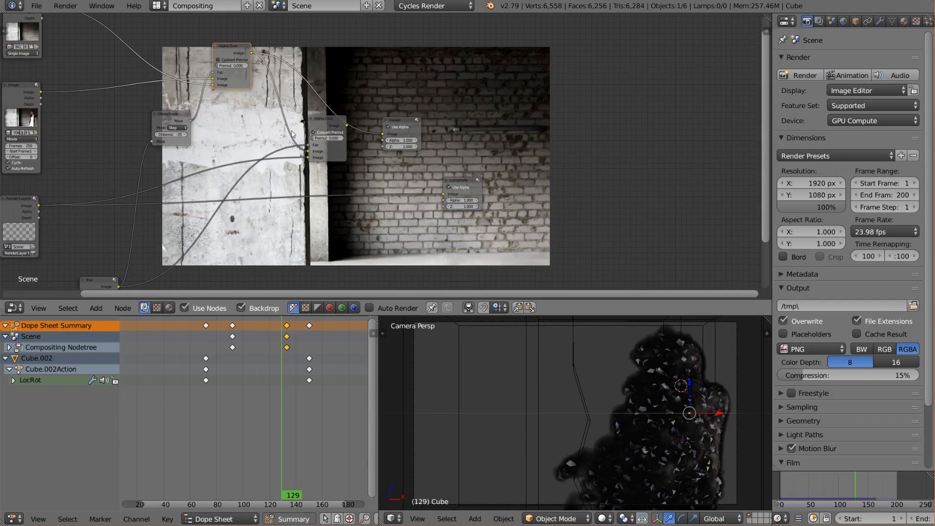
{"action": "left_click", "coordinate": [13, 519]}
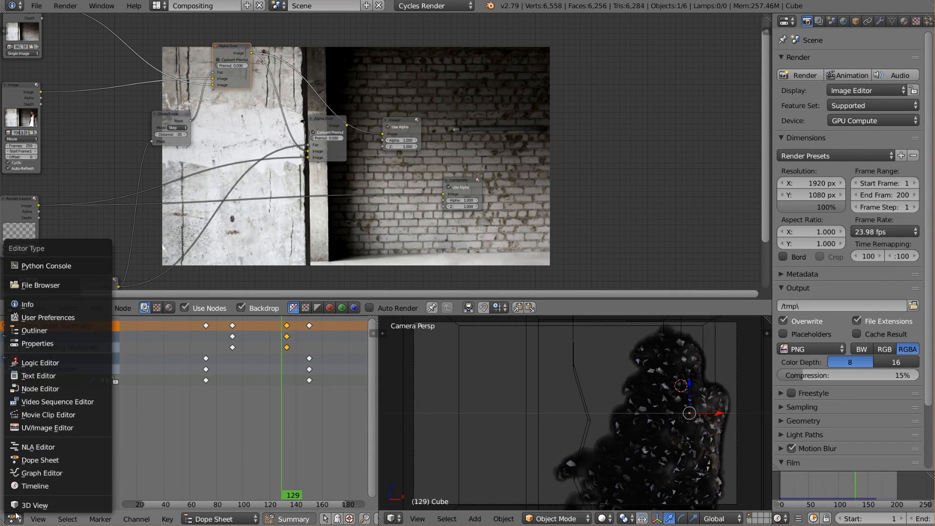
{"action": "left_click", "coordinate": [44, 424]}
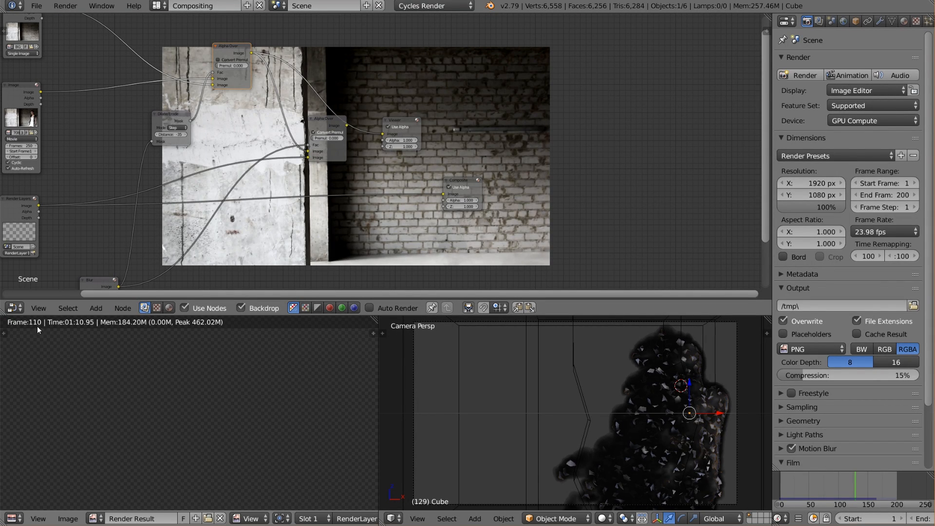
{"action": "scroll", "coordinate": [853, 518], "scroll_direction": "down", "scroll_amount": 5}
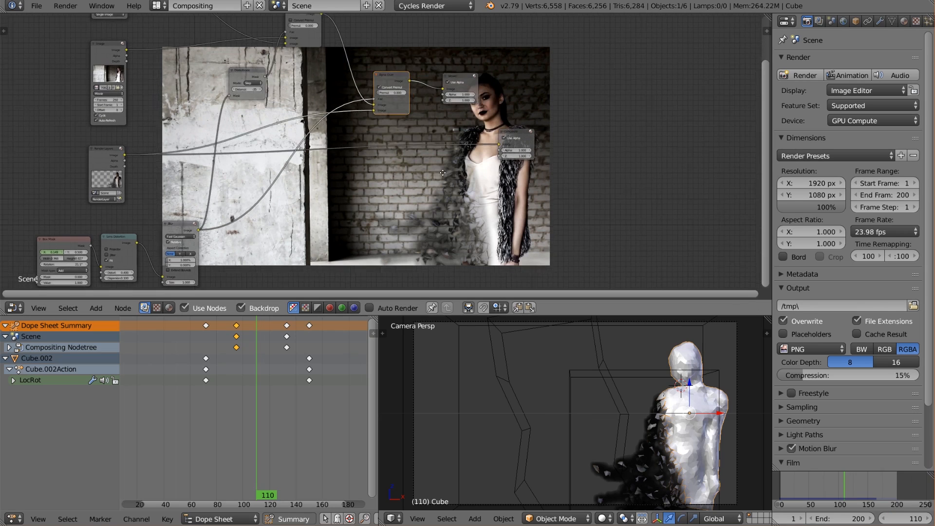
Preview the Render Layers output through the Viewer, followed by the movie Image node's footage.
{"action": "middle_click_drag", "start_coordinate": [417, 132], "coordinate": [383, 94]}
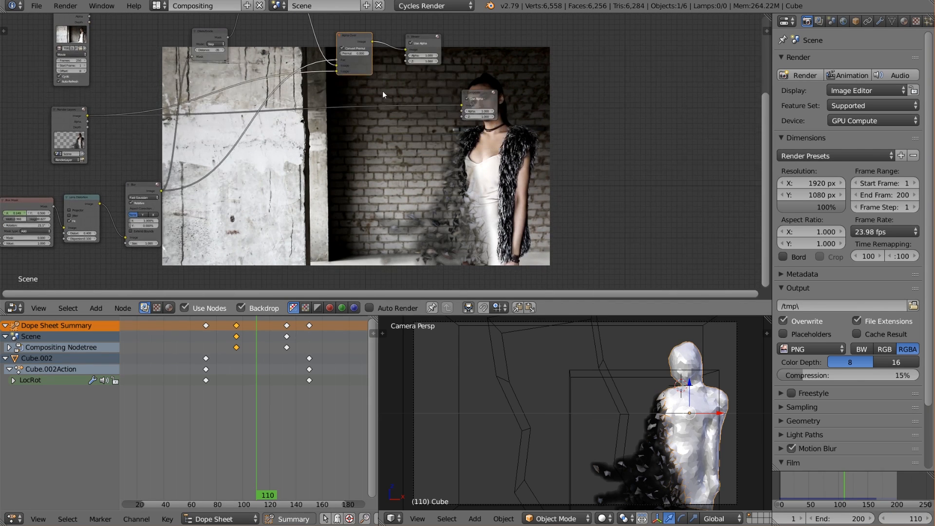
{"action": "middle_click_drag", "start_coordinate": [355, 137], "coordinate": [363, 189]}
{"action": "scroll", "coordinate": [382, 181], "scroll_direction": "up", "scroll_amount": 3}
{"action": "middle_click_drag", "start_coordinate": [358, 147], "coordinate": [456, 165]}
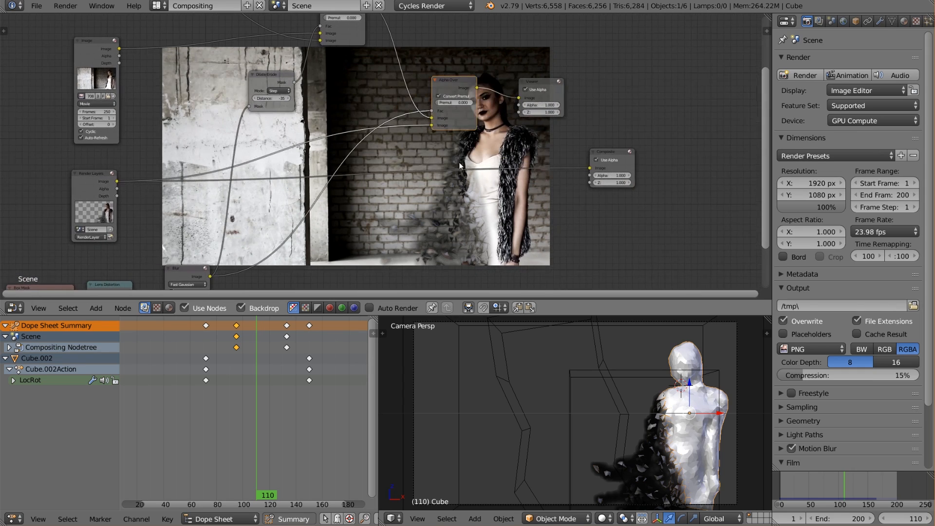
{"action": "scroll", "coordinate": [273, 170], "scroll_direction": "up", "scroll_amount": 3}
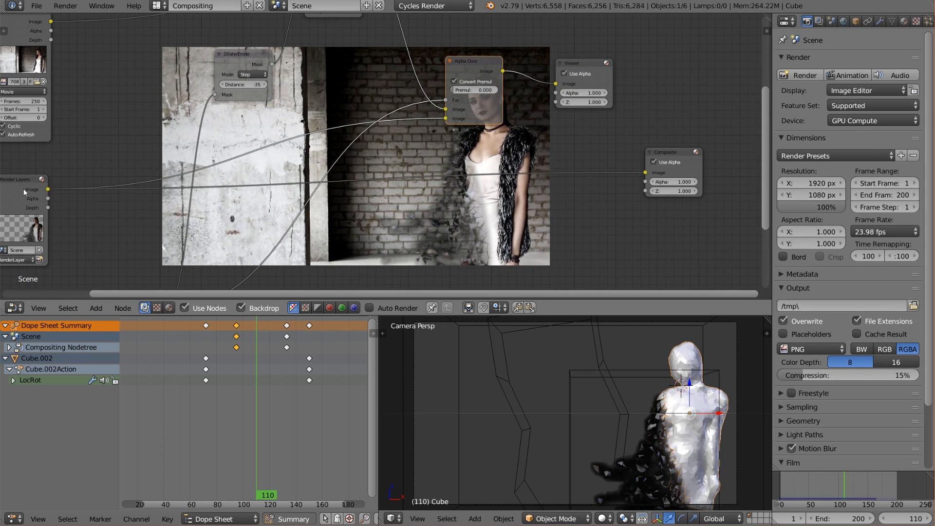
{"action": "left_click", "coordinate": [23, 188], "text": "ctrl+shift"}
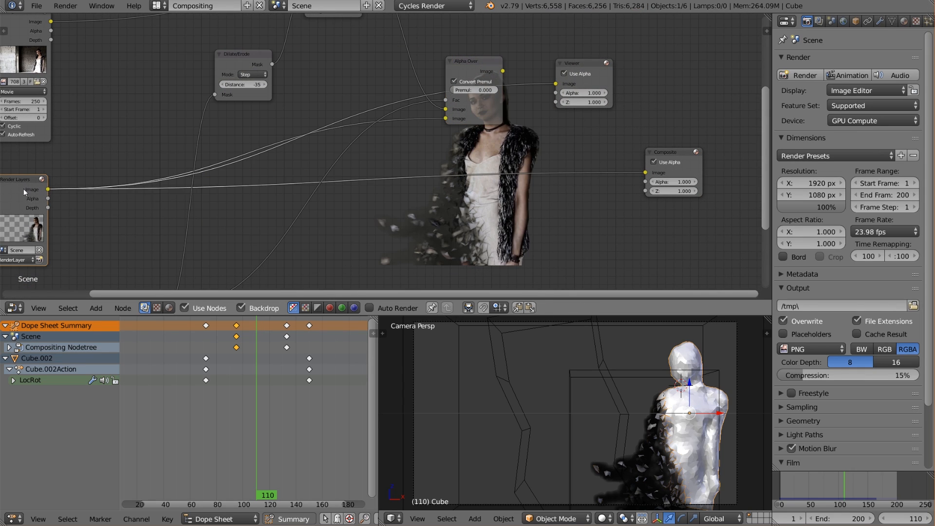
{"action": "left_click", "coordinate": [32, 44], "text": "ctrl+shift"}
Insert an RGB Curves node on the link from Render Layers to the Alpha Over node's second image input.
{"action": "key", "text": "shift+a"}
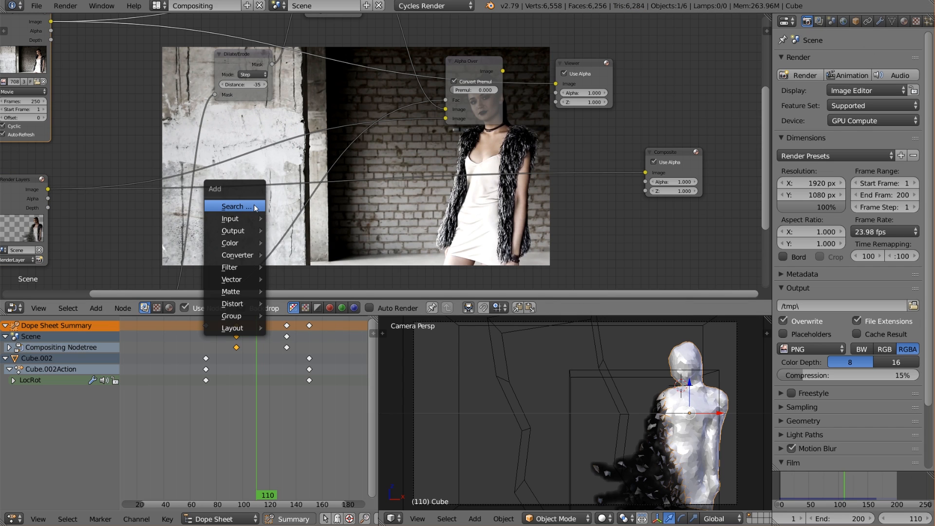
{"action": "mouse_move", "coordinate": [230, 269]}
{"action": "mouse_move", "coordinate": [230, 243]}
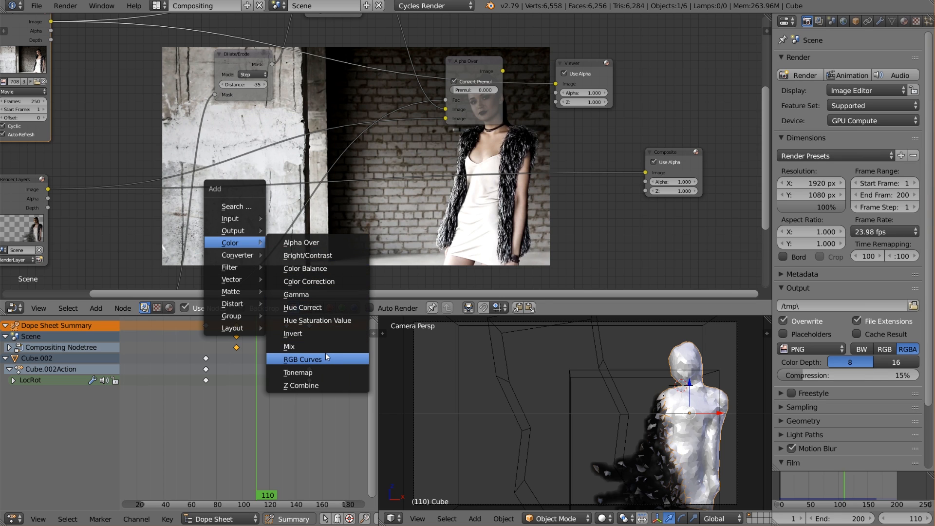
{"action": "left_click", "coordinate": [312, 359]}
{"action": "left_click", "coordinate": [238, 124]}
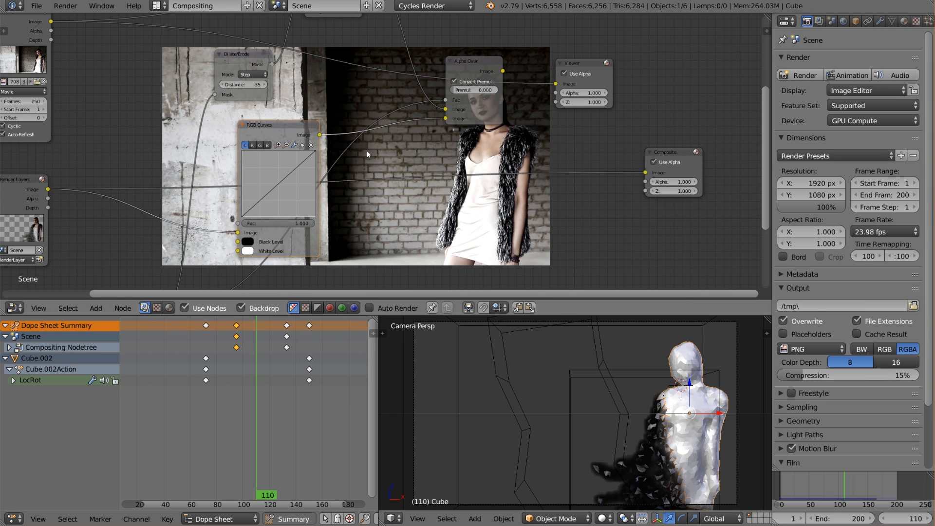
Brighten the render by raising the RGB curve's midpoint to about X 0.31, Y 0.66, previewing the final Alpha Over in the Viewer.
{"action": "middle_click_drag", "start_coordinate": [380, 161], "coordinate": [328, 143]}
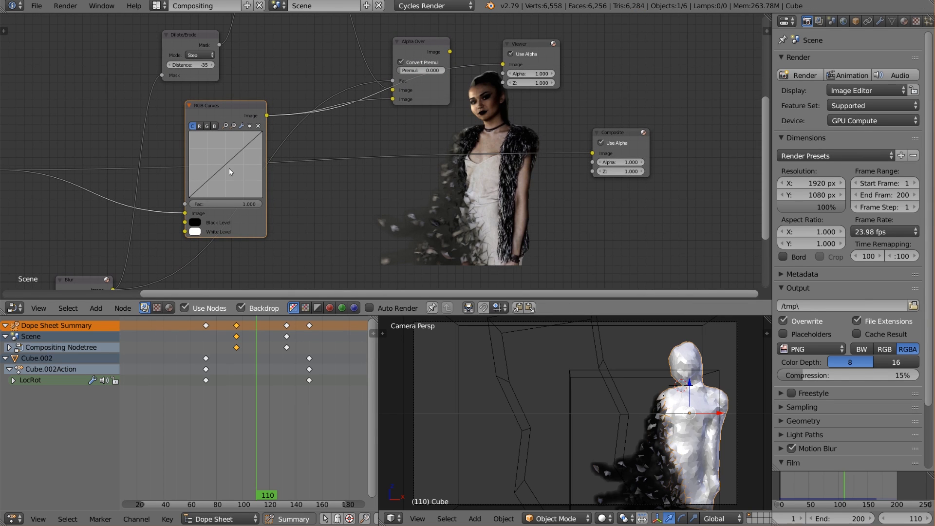
{"action": "left_click_drag", "start_coordinate": [229, 162], "coordinate": [216, 156]}
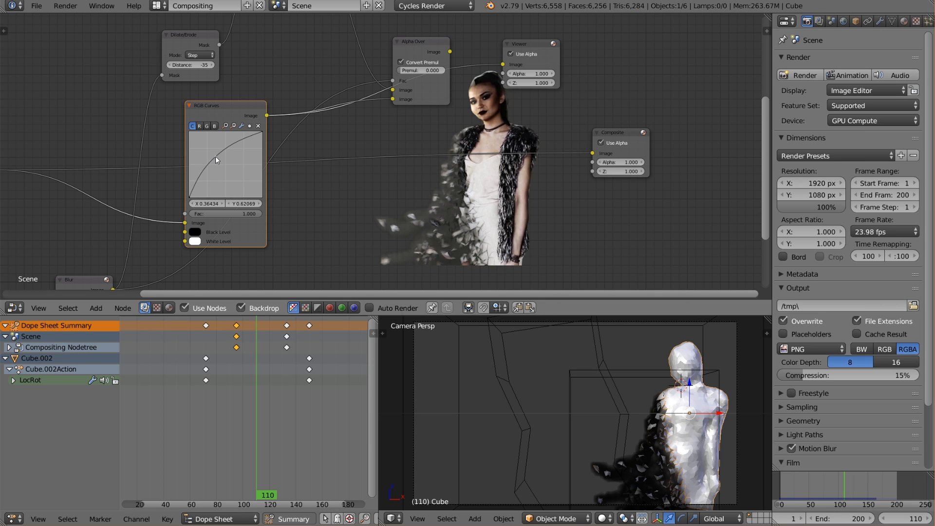
{"action": "middle_click_drag", "start_coordinate": [220, 127], "coordinate": [289, 197]}
{"action": "scroll", "coordinate": [289, 197], "scroll_direction": "down", "scroll_amount": 2}
{"action": "left_click", "coordinate": [476, 127], "text": "ctrl+shift"}
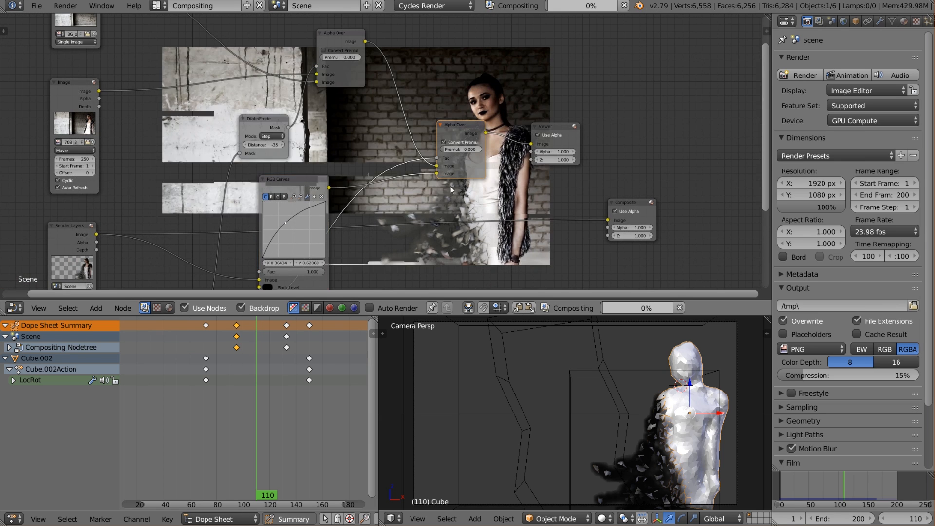
{"action": "middle_click_drag", "start_coordinate": [568, 275], "coordinate": [512, 214]}
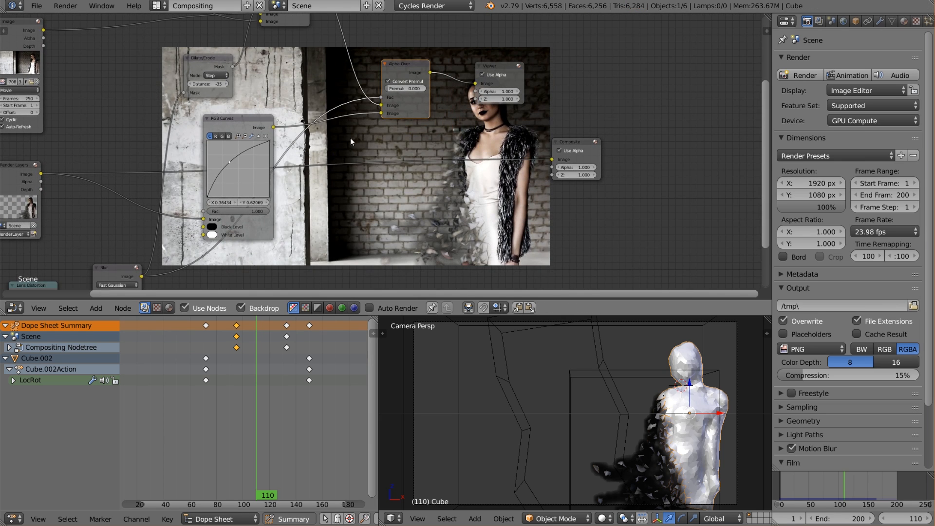
{"action": "left_click_drag", "start_coordinate": [228, 165], "coordinate": [226, 160]}
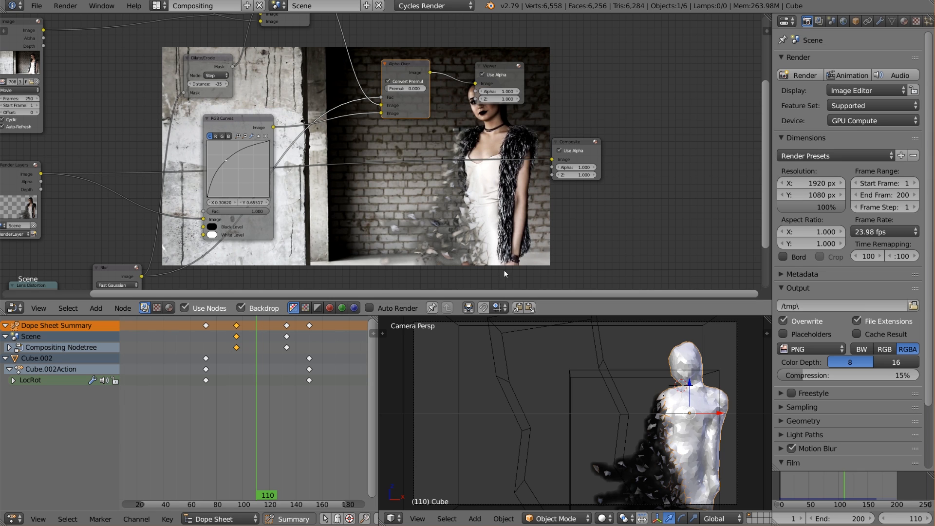
Move the timeline to frame 121 and render that frame.
{"action": "scroll", "coordinate": [313, 135], "scroll_direction": "down", "scroll_amount": 2}
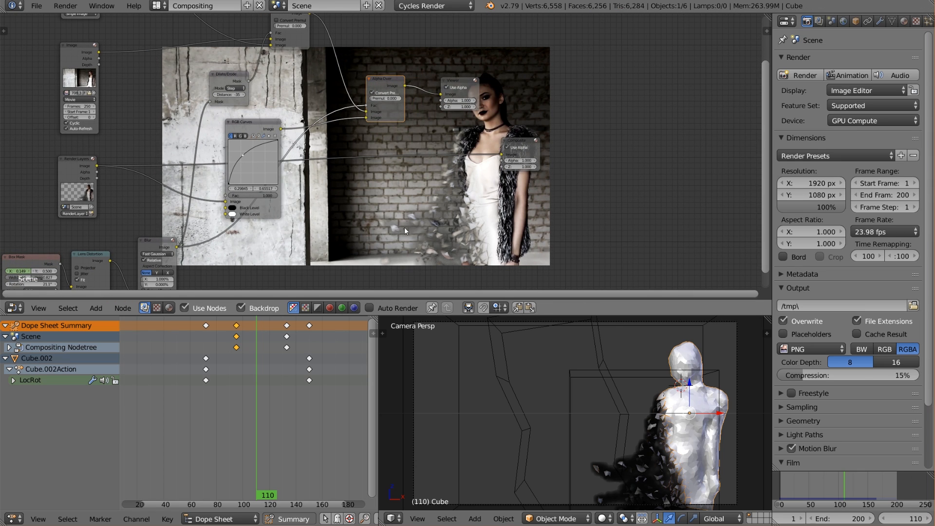
{"action": "middle_click_drag", "start_coordinate": [404, 227], "coordinate": [292, 226]}
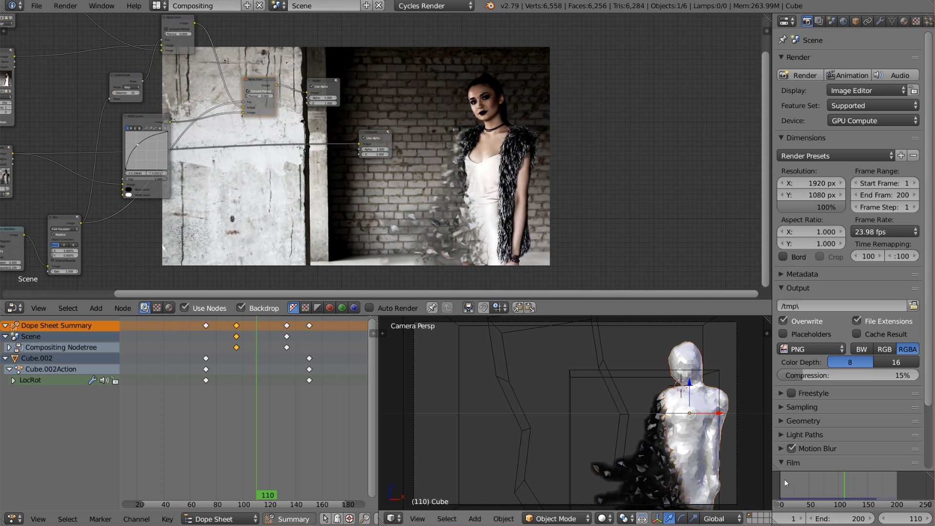
{"action": "left_click", "coordinate": [852, 492]}
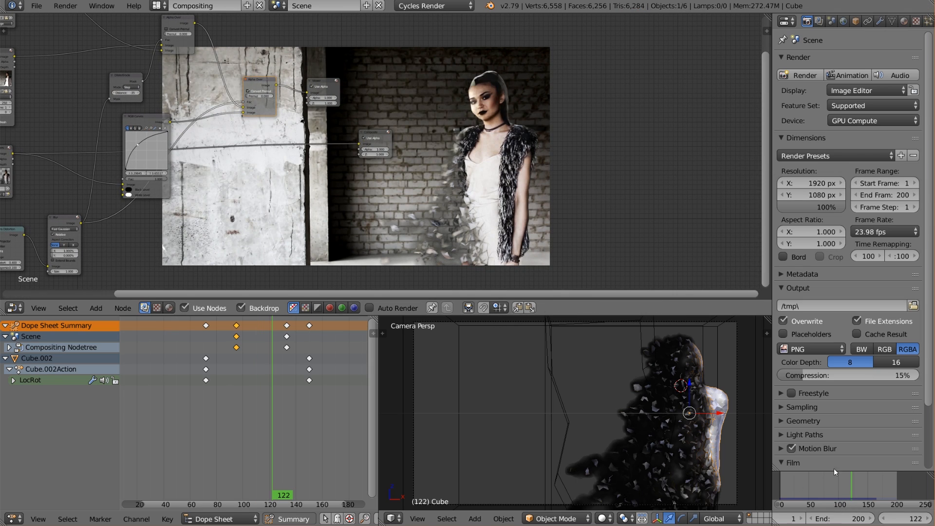
{"action": "left_click", "coordinate": [44, 6]}
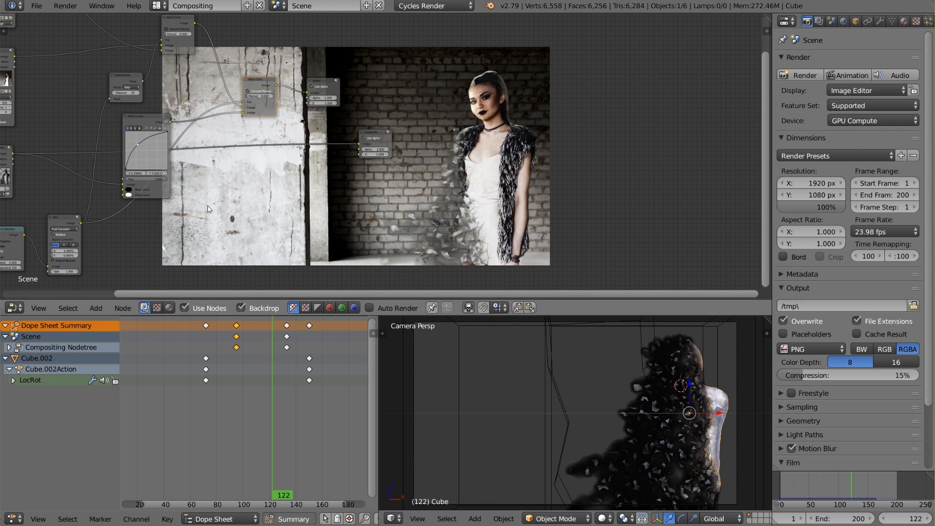
{"action": "key", "text": "Left"}
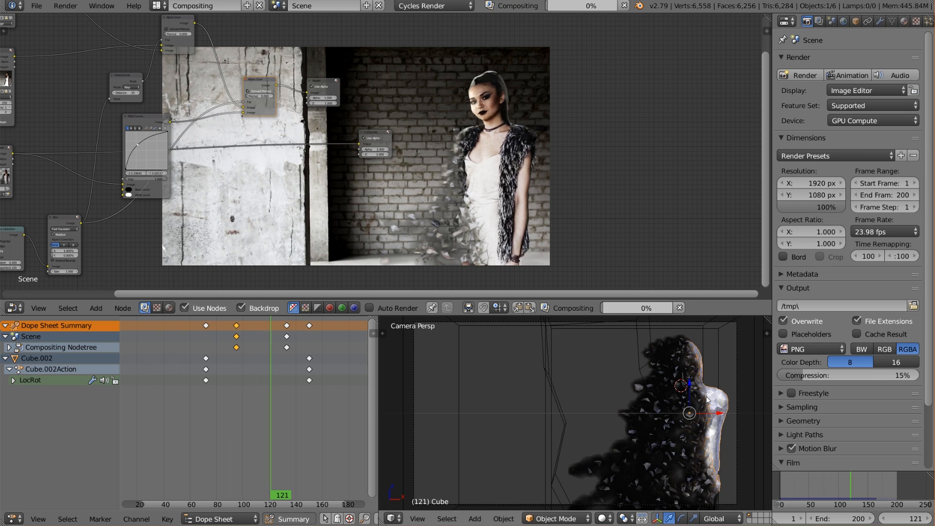
{"action": "key", "text": "F12"}
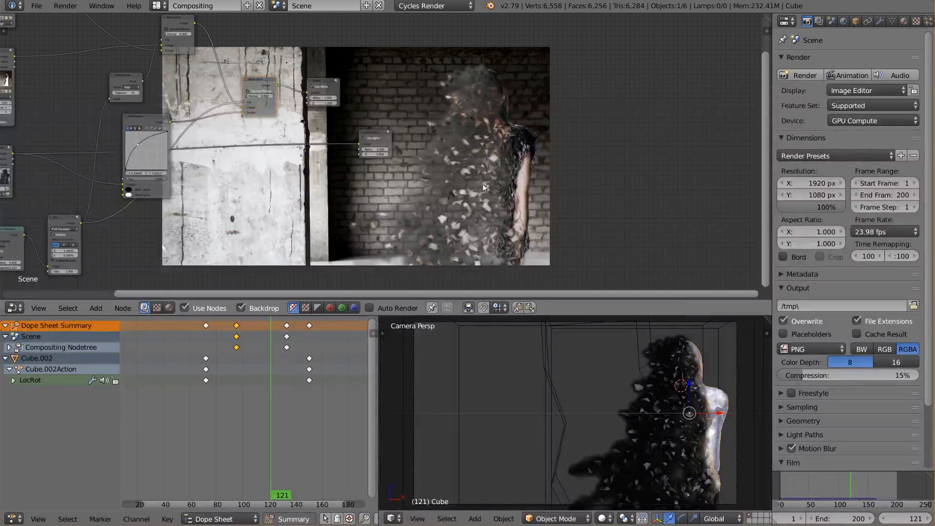
Move the RGB Curves point to about X 0.34, Y 0.66 to soften the brightening of the render.
{"action": "scroll", "coordinate": [410, 200], "scroll_direction": "up", "scroll_amount": 1}
{"action": "middle_click_drag", "start_coordinate": [410, 200], "coordinate": [662, 212]}
{"action": "scroll", "coordinate": [487, 182], "scroll_direction": "up", "scroll_amount": 3}
{"action": "left_click_drag", "start_coordinate": [168, 144], "coordinate": [171, 144]}
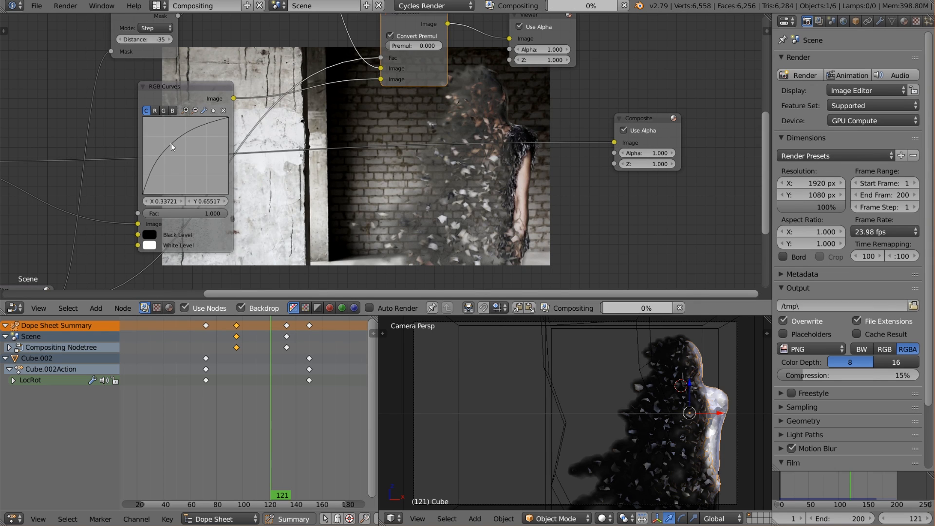
Connect the final Alpha Over node's Image output to the Composite node.
{"action": "middle_click_drag", "start_coordinate": [460, 46], "coordinate": [281, 87]}
{"action": "left_click_drag", "start_coordinate": [269, 64], "coordinate": [435, 183]}
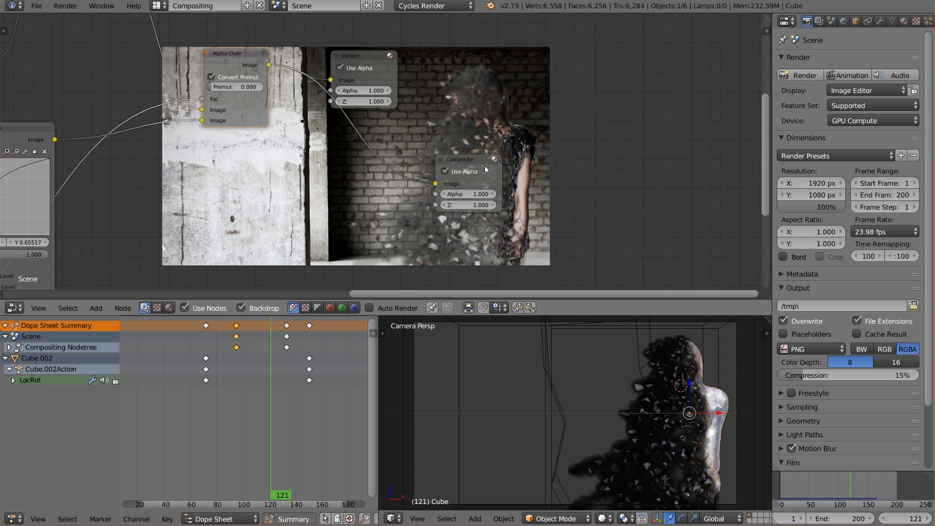
{"action": "middle_click_drag", "start_coordinate": [565, 166], "coordinate": [405, 156]}
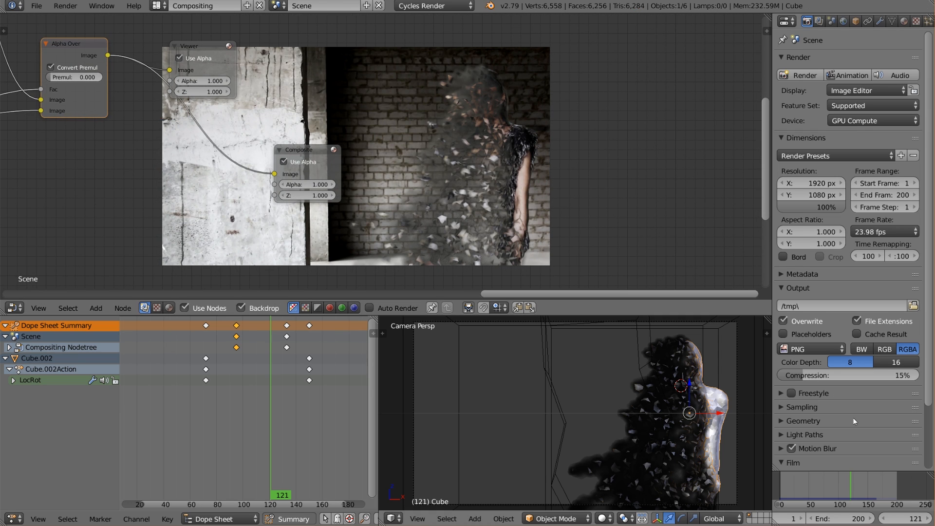
Set the motion blur shutter to 1.60 and save the file.
{"action": "left_click", "coordinate": [782, 448]}
{"action": "scroll", "coordinate": [782, 448], "scroll_direction": "down", "scroll_amount": 3}
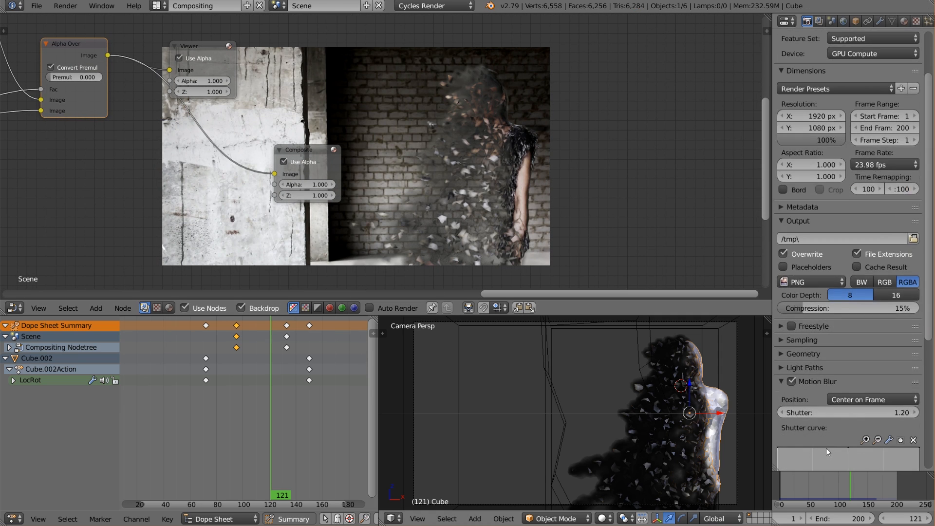
{"action": "left_click", "coordinate": [863, 414]}
{"action": "type", "text": "1.6"}
{"action": "key", "text": "Return"}
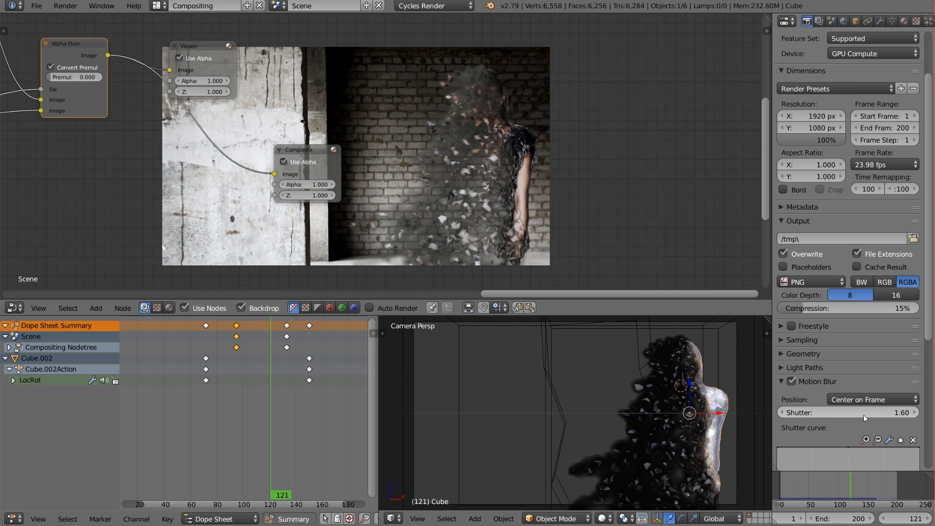
{"action": "left_click", "coordinate": [37, 6]}
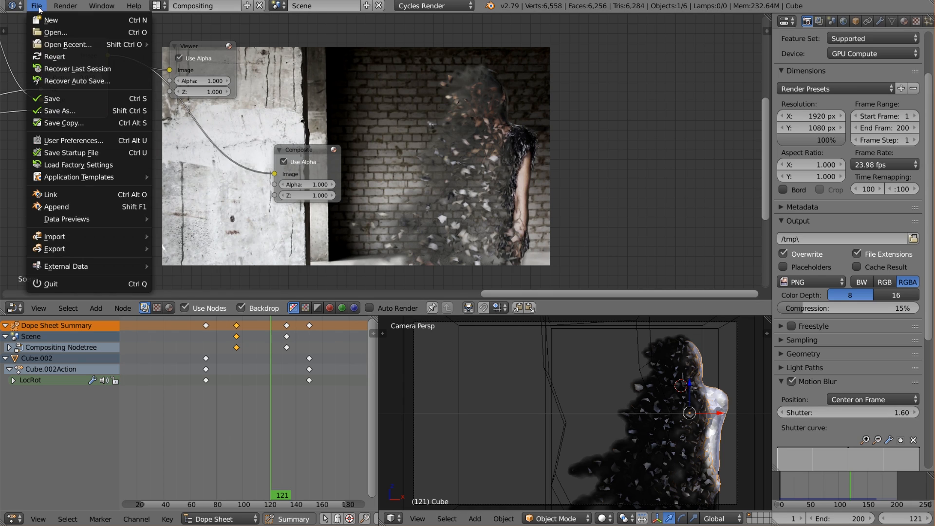
{"action": "left_click", "coordinate": [83, 98]}
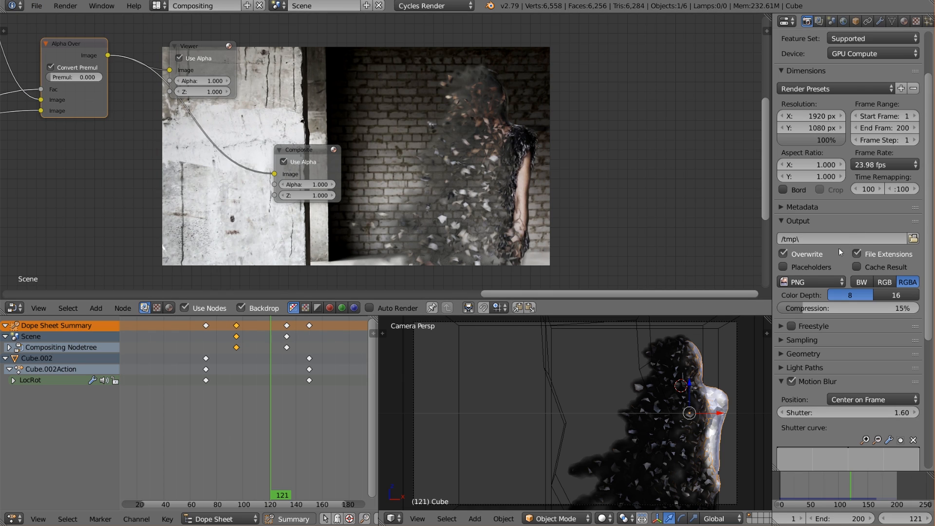
Expand the render Performance settings and check the tile options.
{"action": "scroll", "coordinate": [889, 346], "scroll_direction": "down", "scroll_amount": 10}
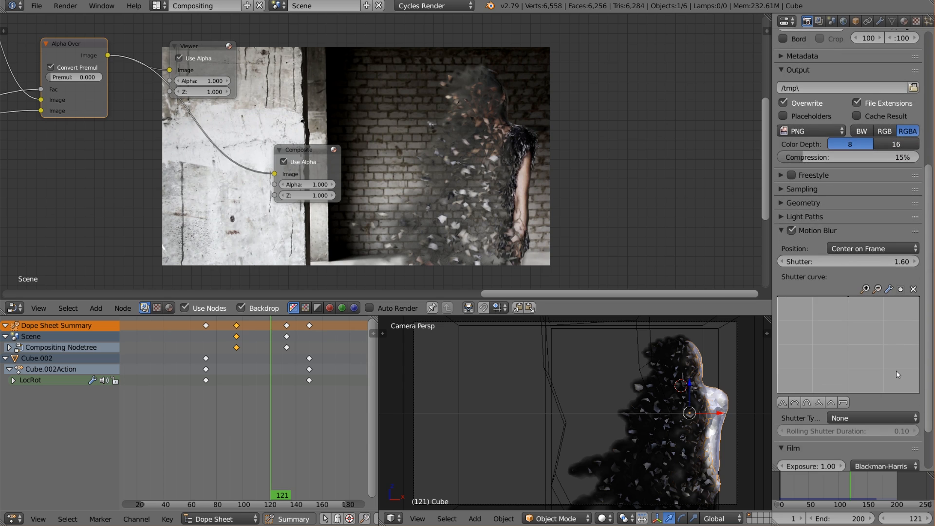
{"action": "left_click", "coordinate": [813, 433]}
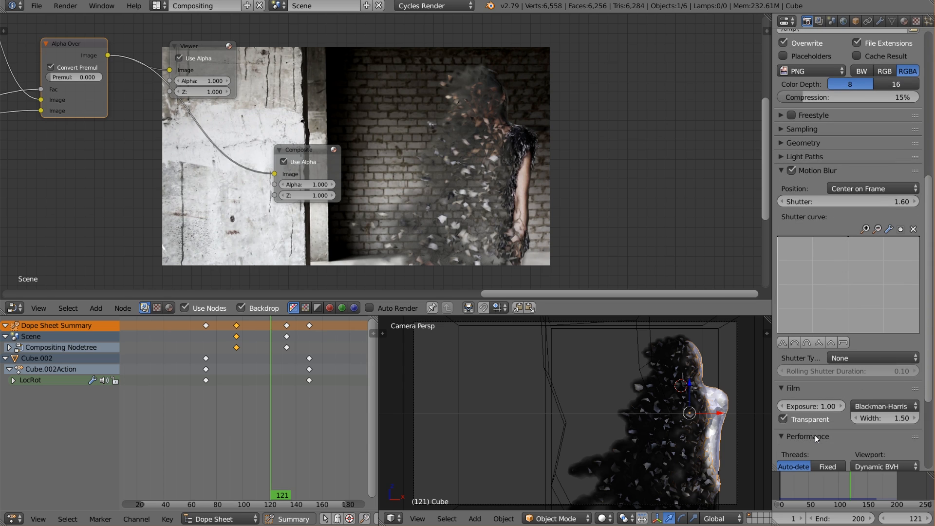
{"action": "scroll", "coordinate": [814, 435], "scroll_direction": "down", "scroll_amount": 4}
{"action": "scroll", "coordinate": [820, 358], "scroll_direction": "down", "scroll_amount": 3}
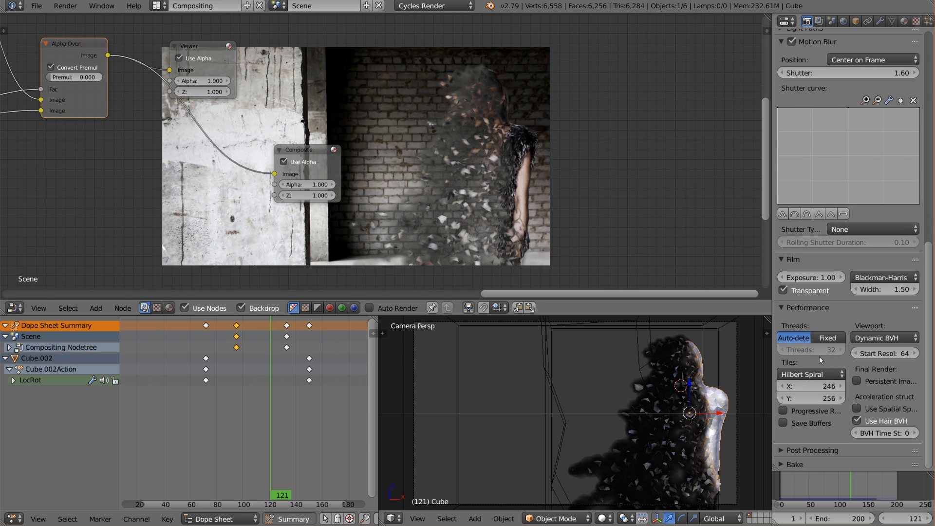
{"action": "scroll", "coordinate": [831, 365], "scroll_direction": "up", "scroll_amount": 8}
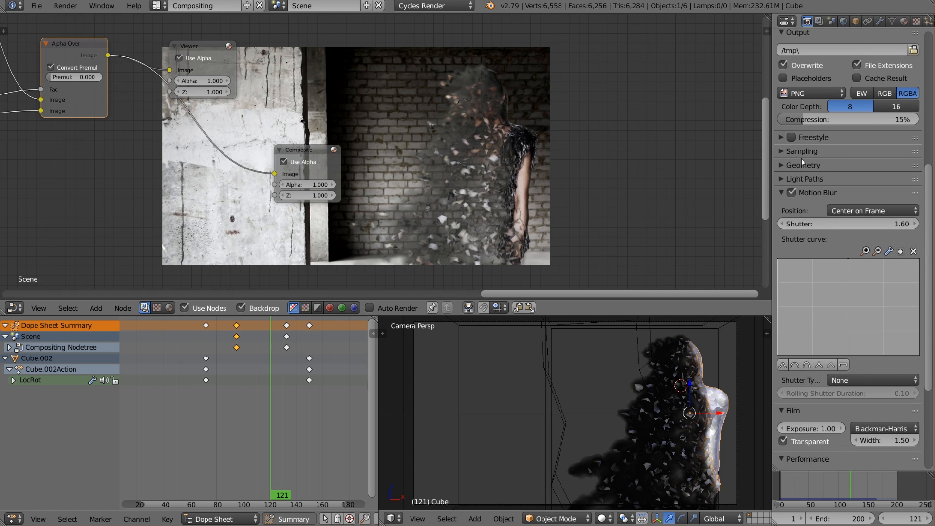
Set the render samples to 200 in the Sampling settings and save the file.
{"action": "left_click", "coordinate": [802, 160]}
{"action": "left_click", "coordinate": [803, 152]}
{"action": "left_click", "coordinate": [893, 211]}
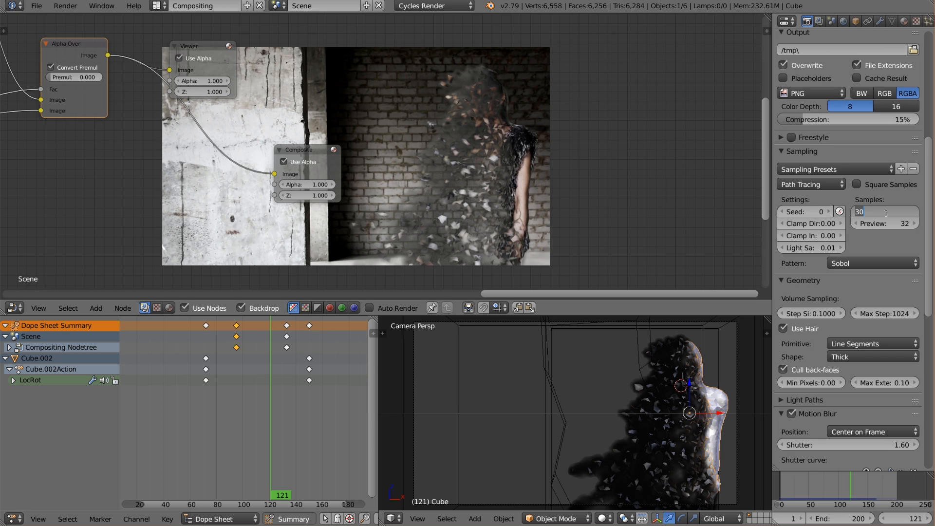
{"action": "type", "text": "200"}
{"action": "key", "text": "Return"}
{"action": "left_click", "coordinate": [37, 8]}
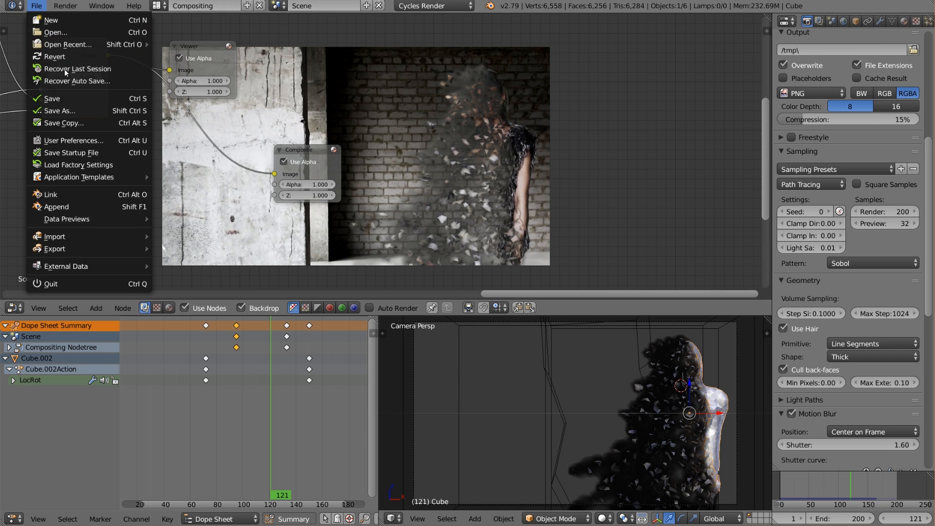
{"action": "left_click", "coordinate": [73, 98]}
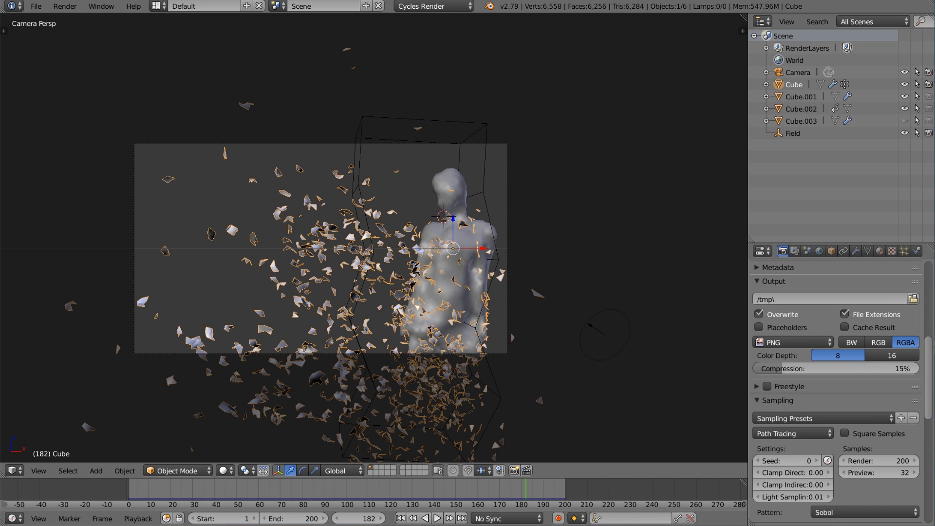
Switch to File Explorer to check the Disinergrate2 file in the Disnergrate project folder, and return to Blender.
{"action": "key", "text": "alt+Tab"}
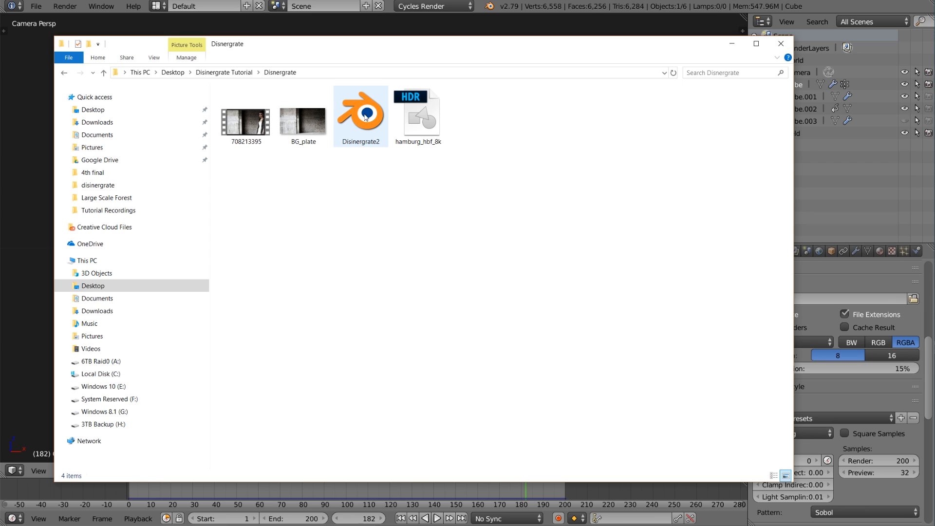
{"action": "left_click", "coordinate": [365, 118]}
{"action": "key", "text": "alt+Tab"}
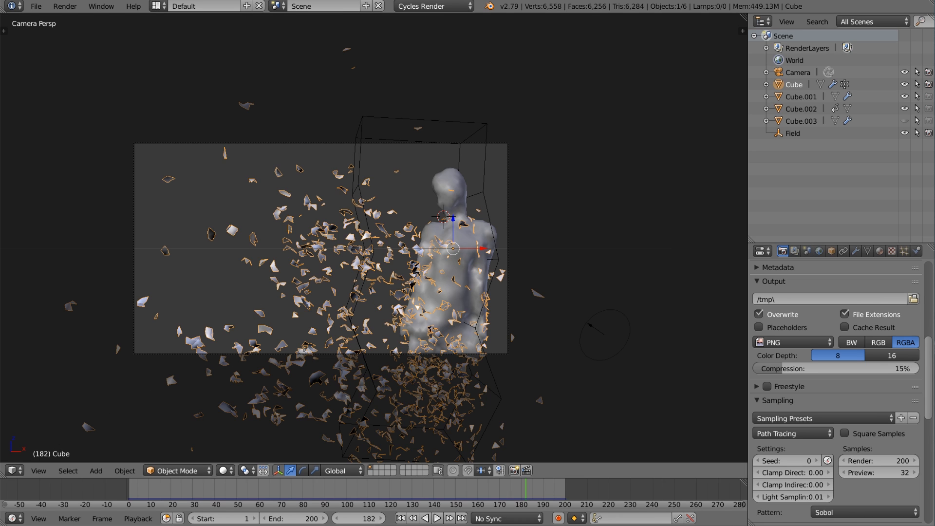
Split the 3D view, make the new area a wider Node Editor, and frame the material's Image Texture node.
{"action": "left_click_drag", "start_coordinate": [3, 475], "coordinate": [152, 460]}
{"action": "left_click", "coordinate": [14, 471]}
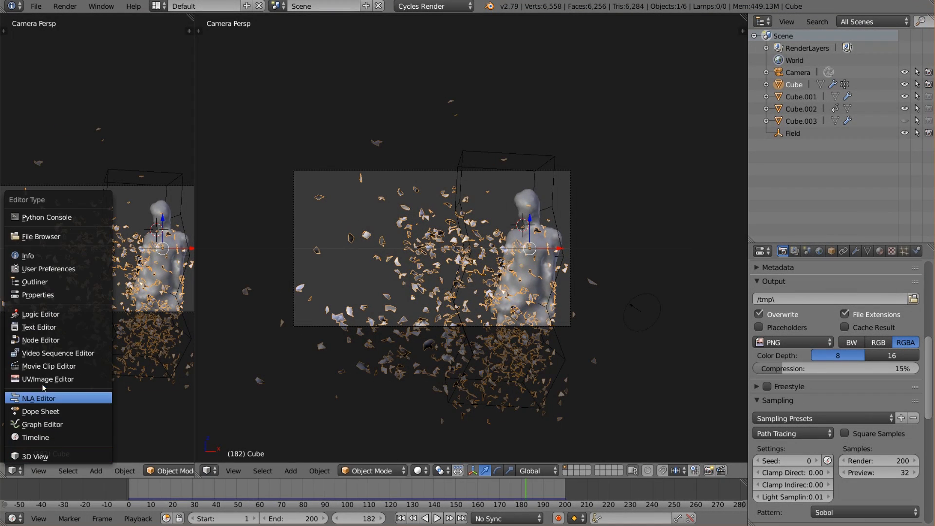
{"action": "left_click", "coordinate": [49, 341]}
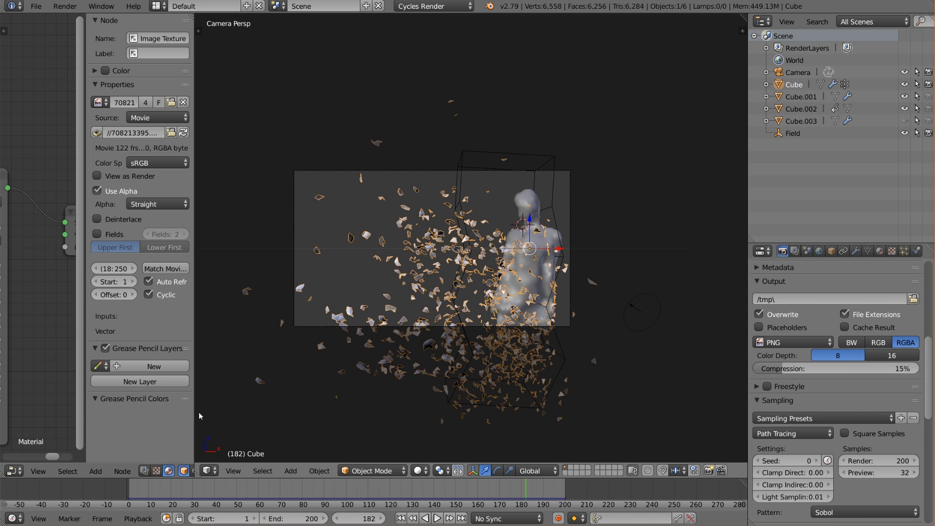
{"action": "left_click_drag", "start_coordinate": [195, 411], "coordinate": [337, 403]}
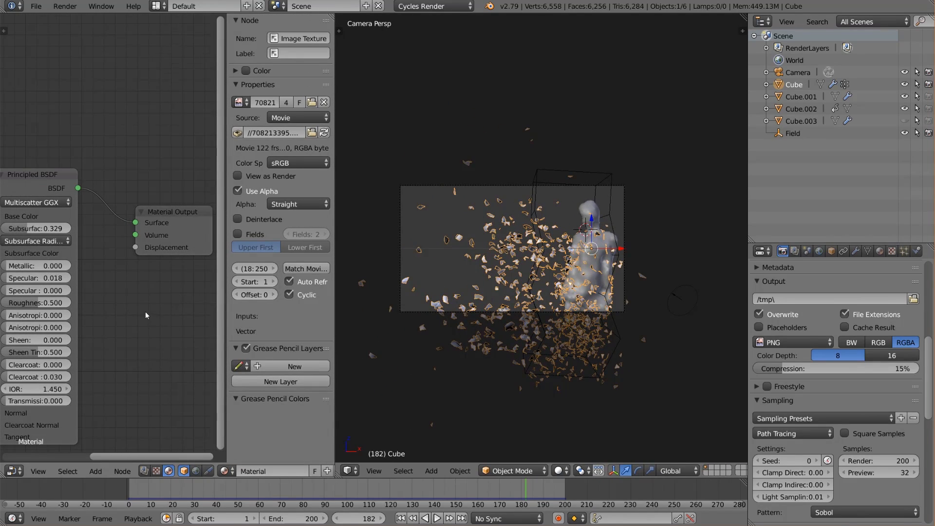
{"action": "scroll", "coordinate": [146, 315], "scroll_direction": "down", "scroll_amount": 4}
{"action": "middle_click_drag", "start_coordinate": [146, 315], "coordinate": [76, 342]}
{"action": "key", "text": "Home"}
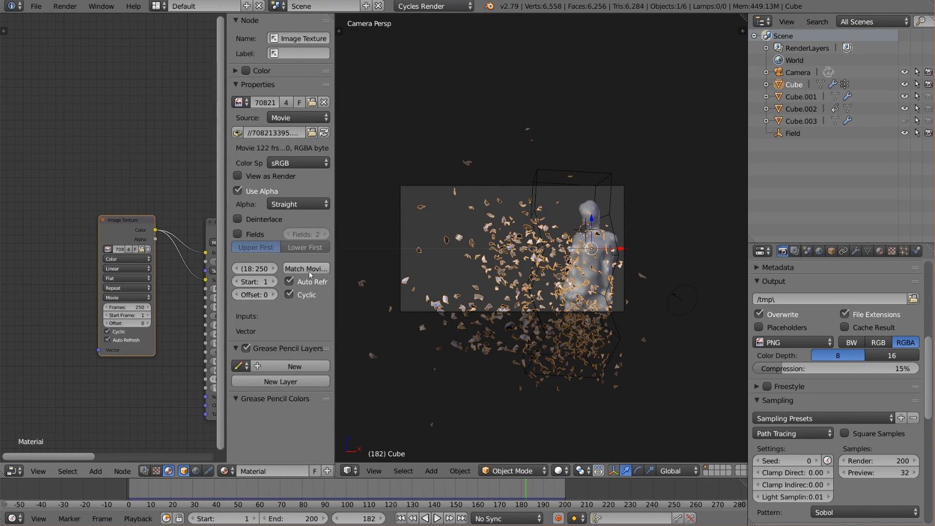
Relink the material's Image Texture node to 708213395.mp4 in the Disnergrate folder.
{"action": "left_click", "coordinate": [141, 249]}
{"action": "left_click", "coordinate": [187, 86]}
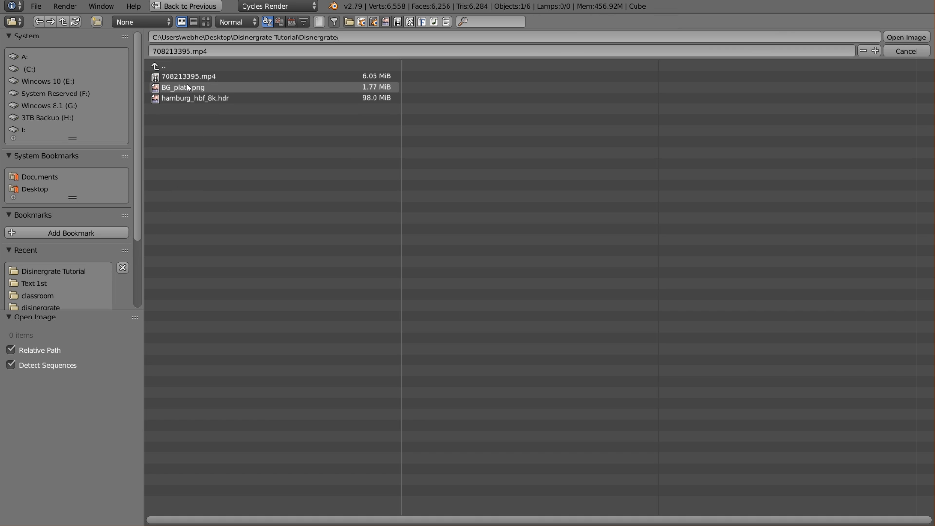
{"action": "left_click", "coordinate": [228, 77]}
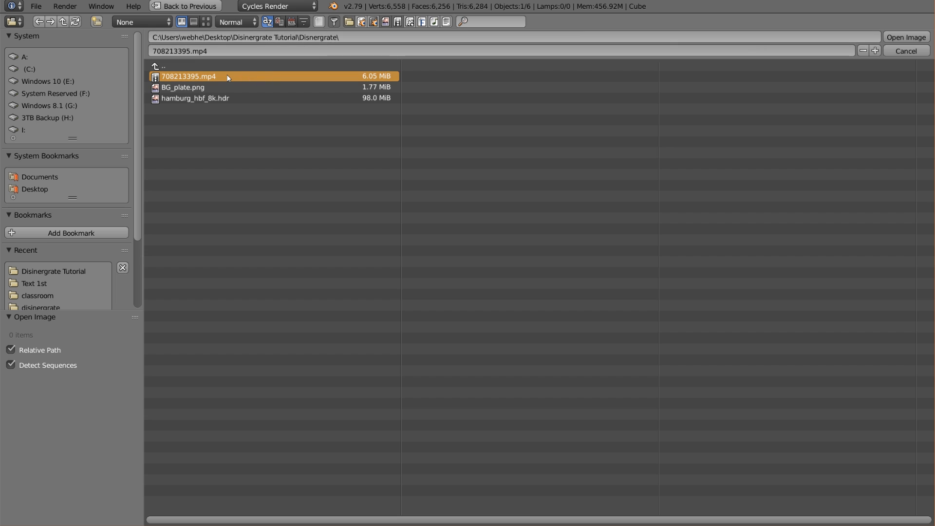
{"action": "double_click", "coordinate": [228, 77]}
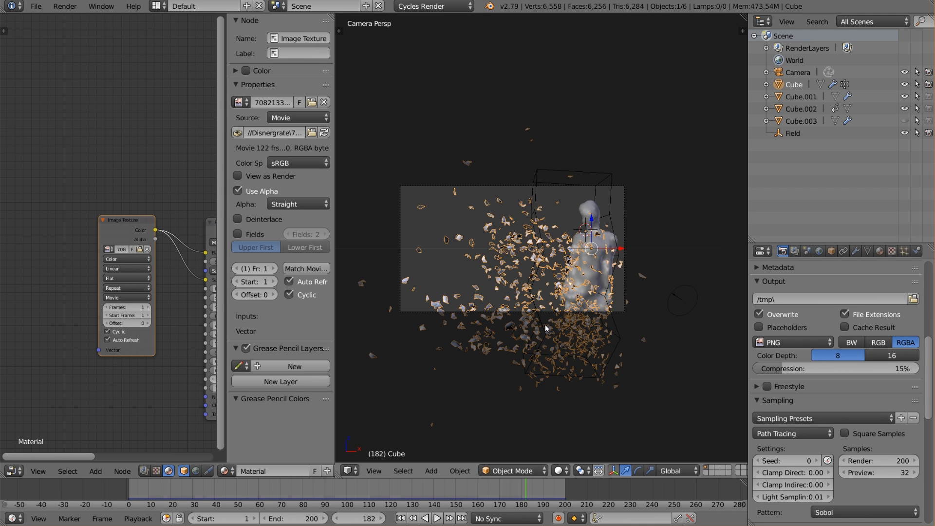
Relink the World's environment texture to hamburg_hbf_8k.hdr in the Disnergrate folder.
{"action": "left_click", "coordinate": [156, 6]}
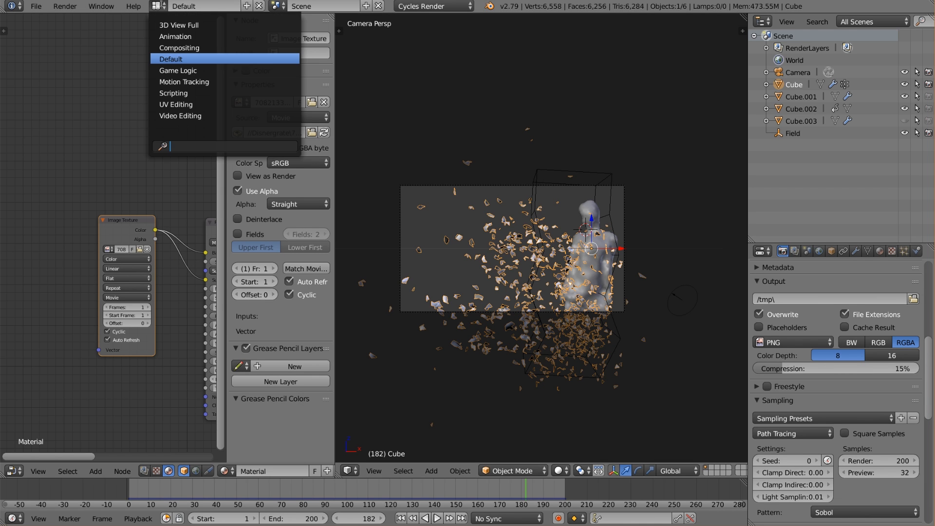
{"action": "left_click", "coordinate": [820, 252]}
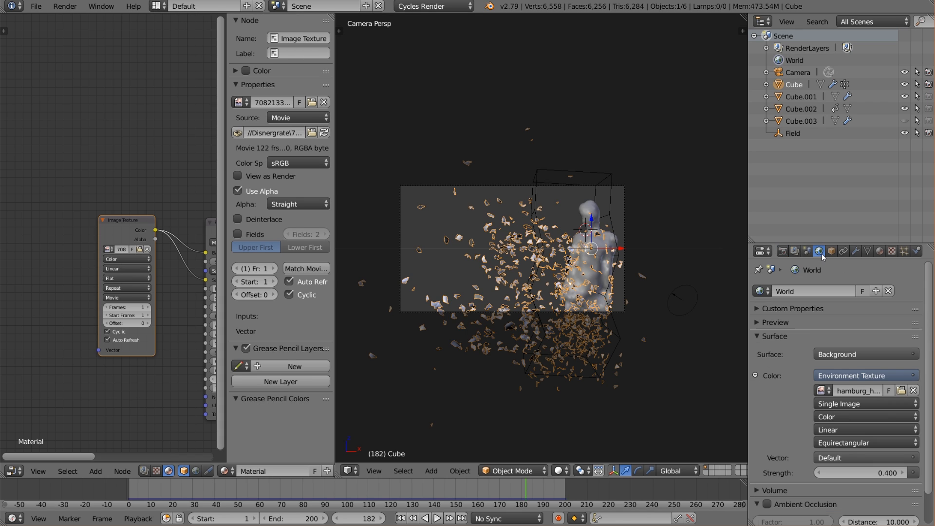
{"action": "scroll", "coordinate": [866, 366], "scroll_direction": "down", "scroll_amount": 2}
{"action": "left_click", "coordinate": [901, 357]}
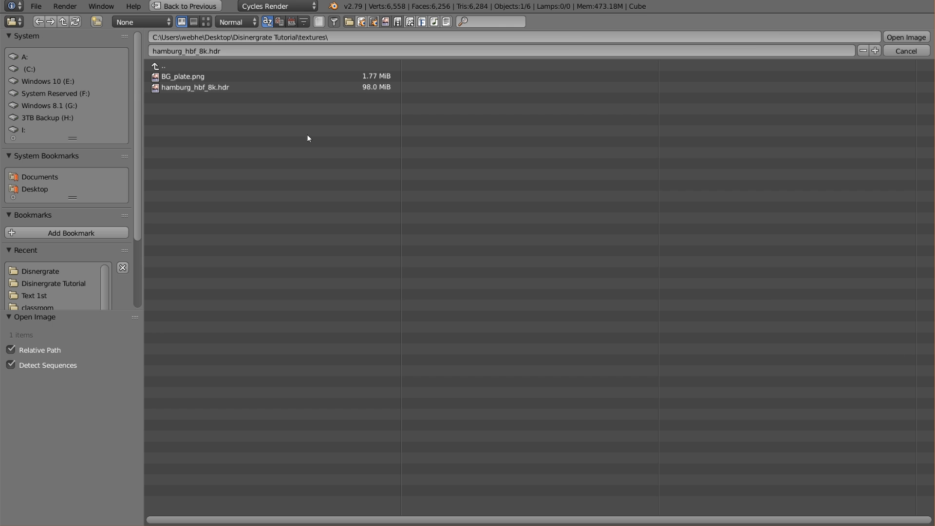
{"action": "left_click", "coordinate": [172, 66]}
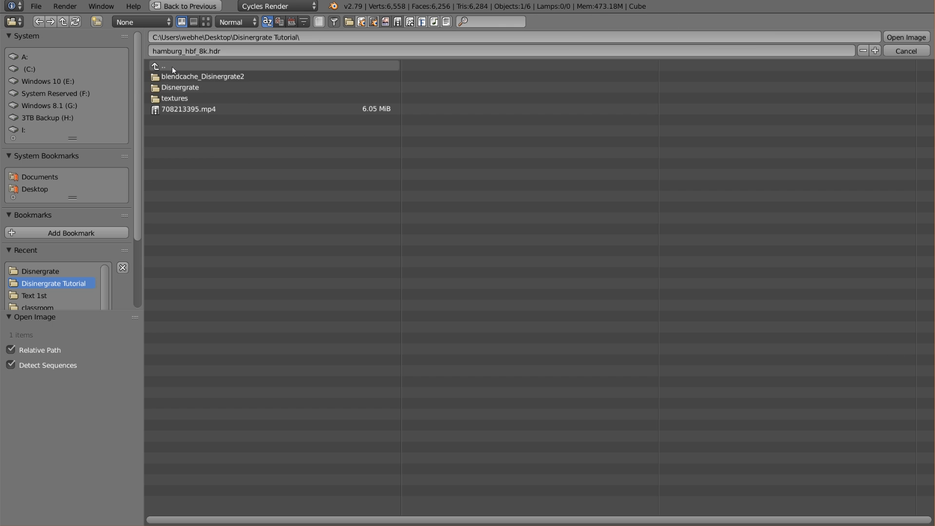
{"action": "left_click", "coordinate": [183, 88]}
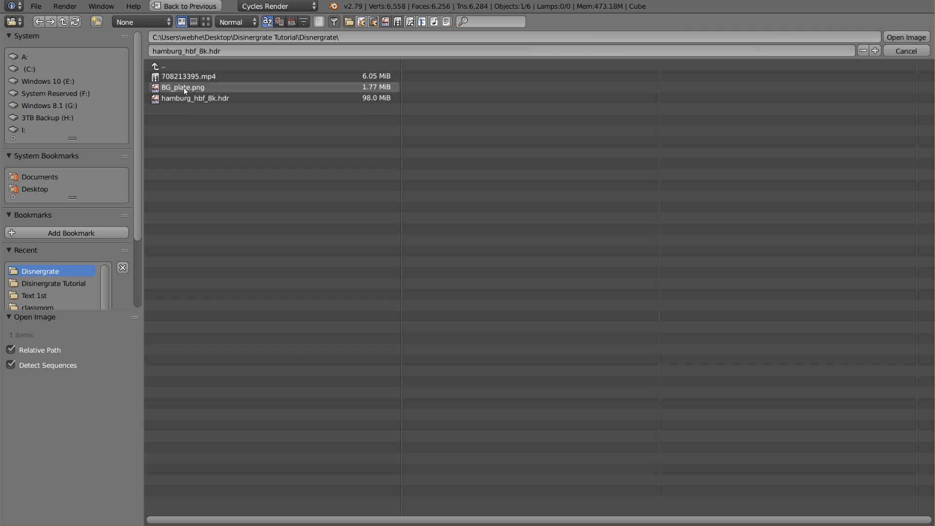
{"action": "double_click", "coordinate": [220, 97]}
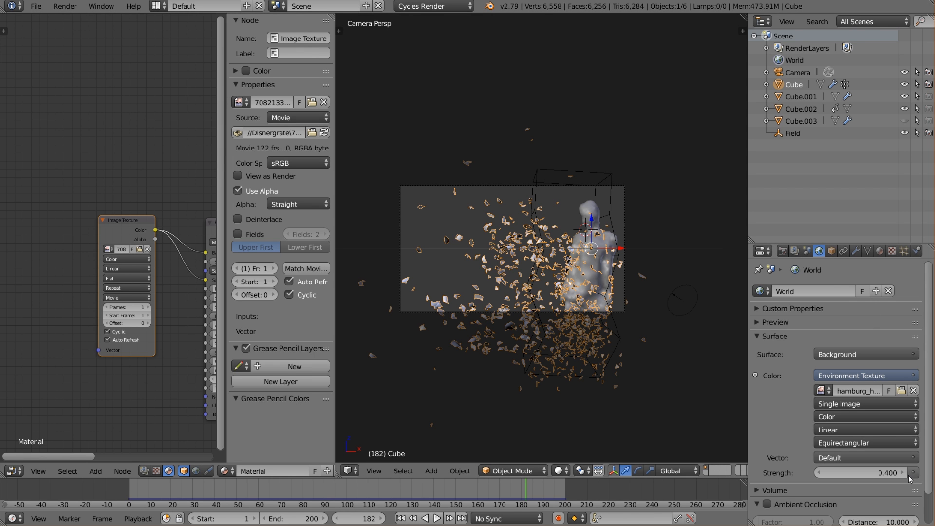
Switch to the Compositing layout and relink the movie Image node to 708213395.mp4 in the Disnergrate folder.
{"action": "left_click", "coordinate": [783, 251]}
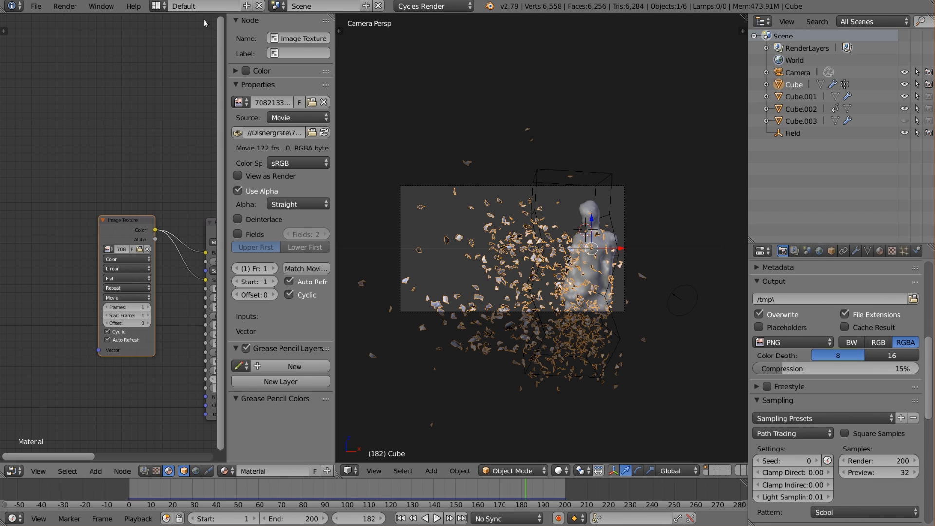
{"action": "left_click", "coordinate": [157, 5]}
{"action": "left_click", "coordinate": [183, 48]}
{"action": "key", "text": "Home"}
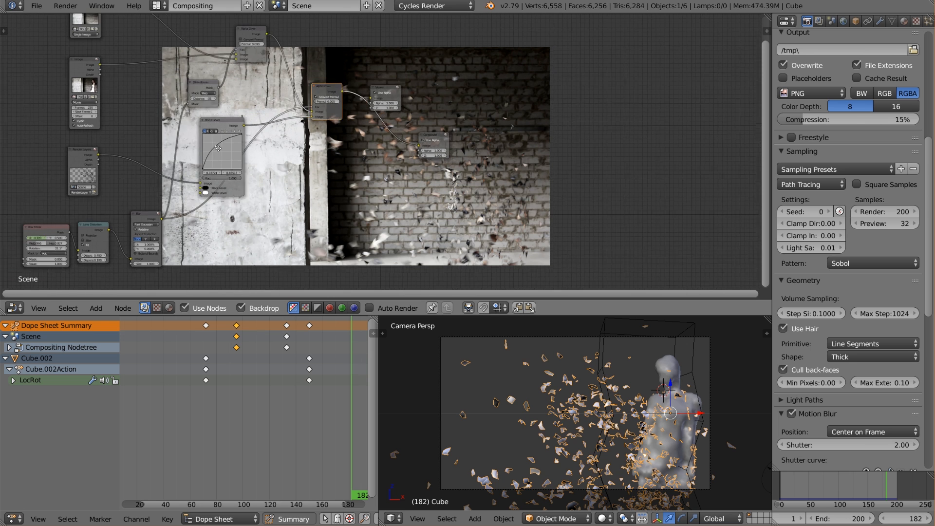
{"action": "left_click", "coordinate": [228, 85]}
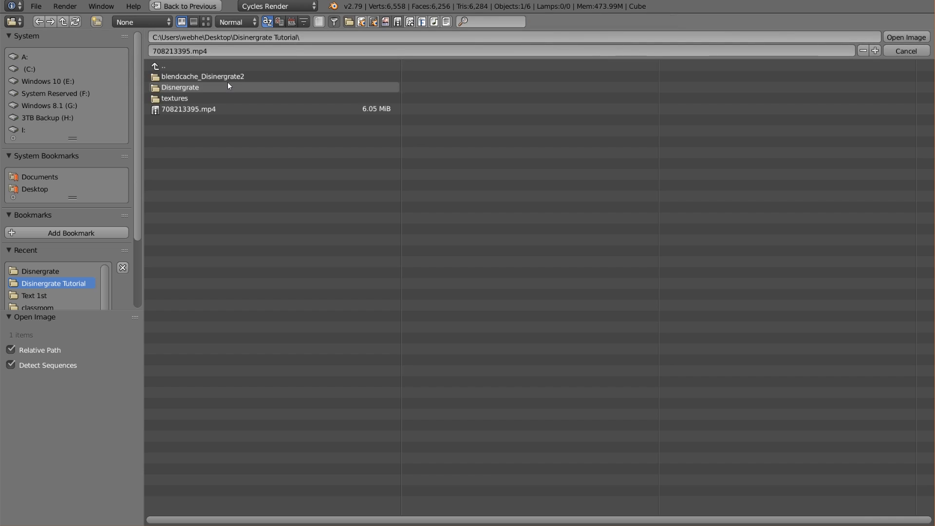
{"action": "left_click", "coordinate": [218, 88]}
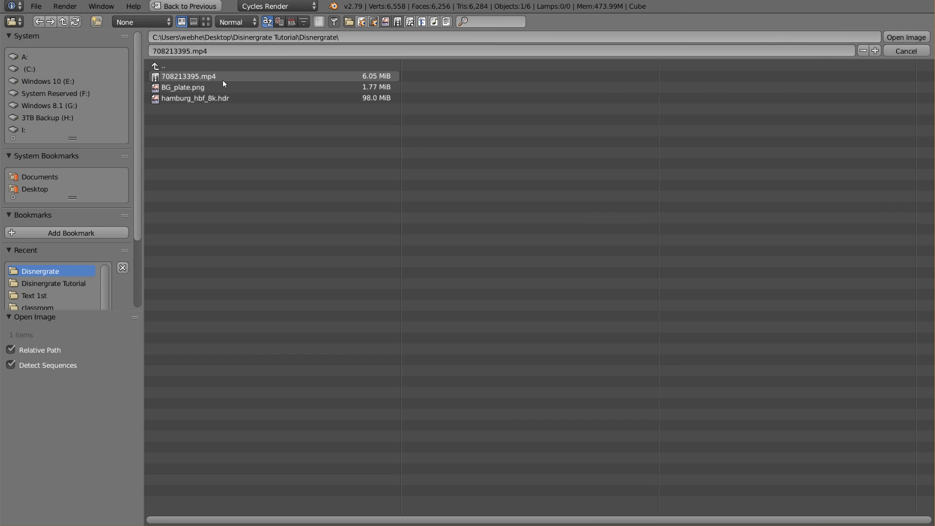
{"action": "left_click", "coordinate": [222, 79]}
{"action": "double_click", "coordinate": [206, 80]}
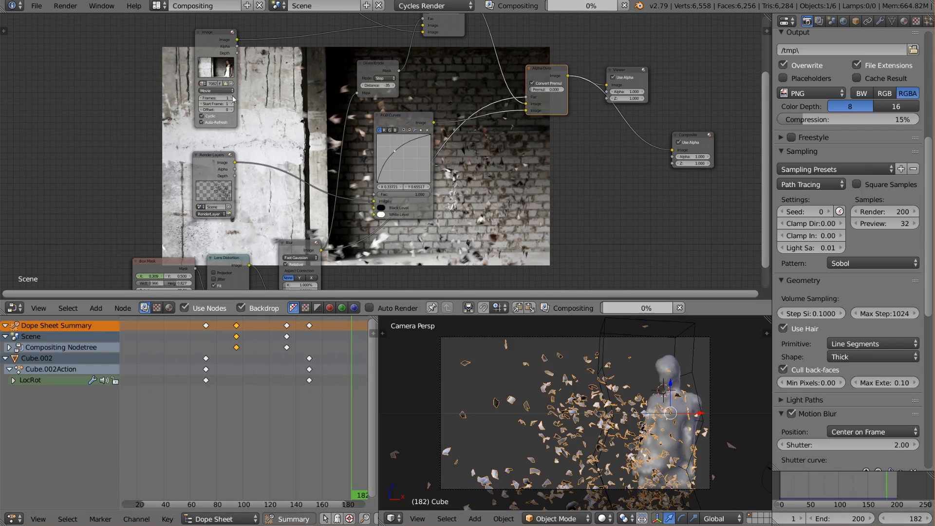
Set the movie Image node's frame count to 200.
{"action": "scroll", "coordinate": [259, 132], "scroll_direction": "up", "scroll_amount": 2}
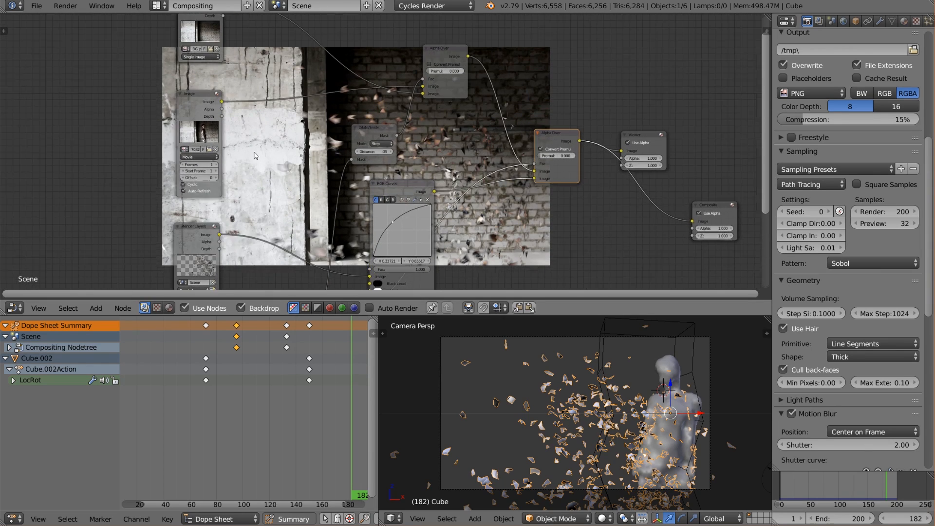
{"action": "left_click", "coordinate": [193, 165]}
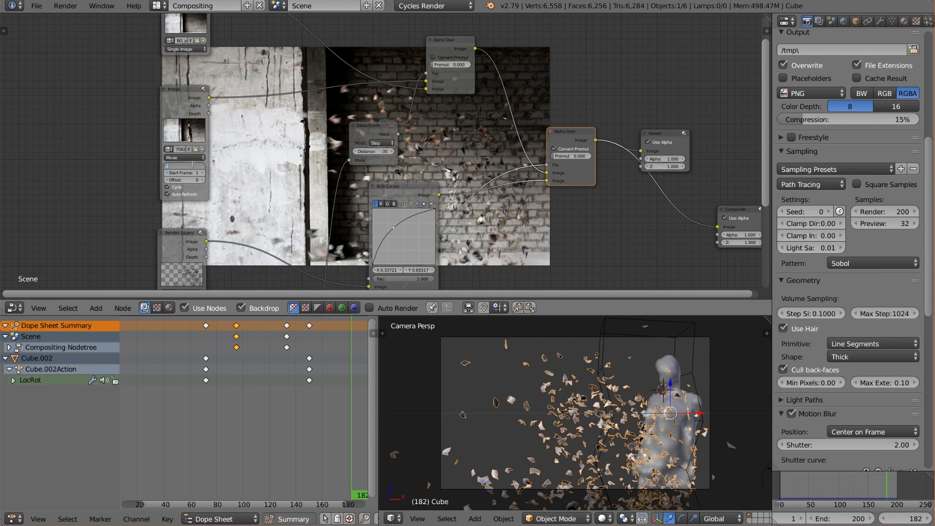
{"action": "key", "text": "Return"}
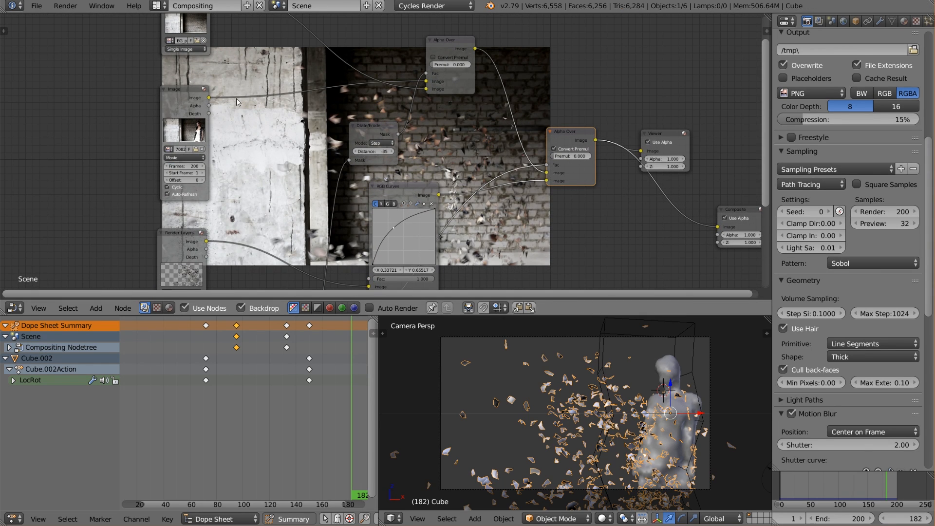
Relink the background Image node to BG_plate.png in the Disnergrate folder.
{"action": "middle_click_drag", "start_coordinate": [239, 103], "coordinate": [222, 167]}
{"action": "left_click", "coordinate": [184, 103]}
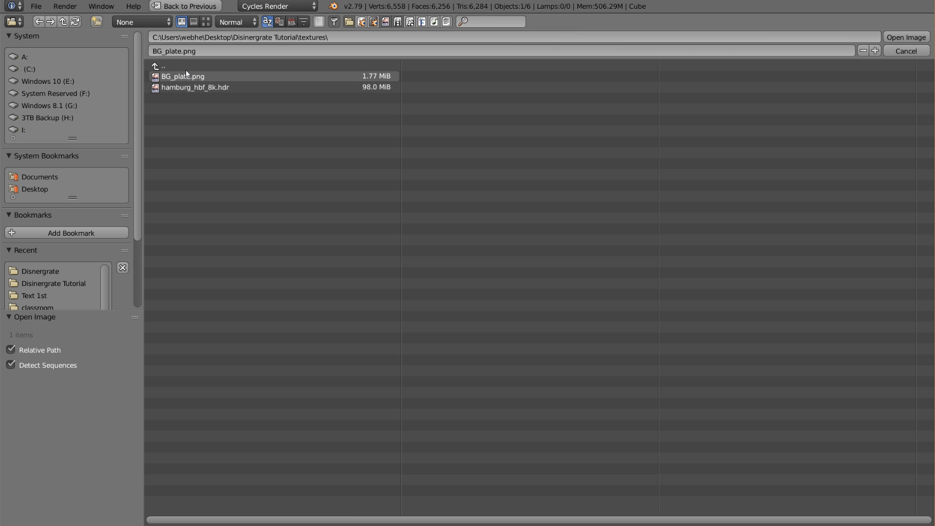
{"action": "left_click", "coordinate": [178, 65]}
{"action": "left_click", "coordinate": [191, 90]}
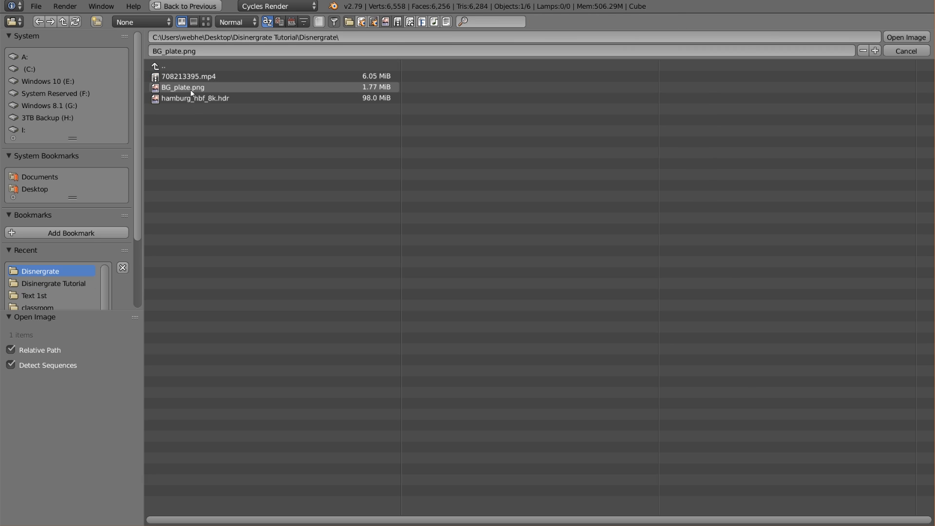
{"action": "double_click", "coordinate": [194, 89]}
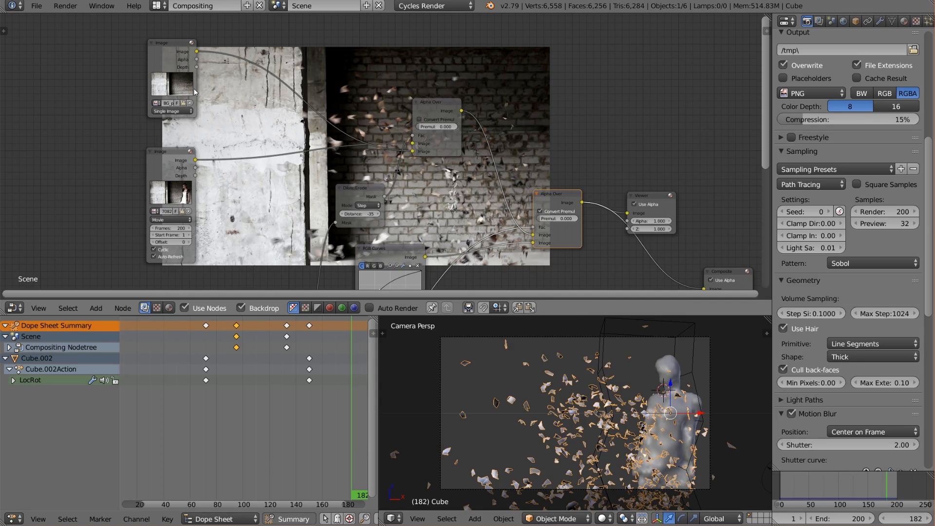
Look over the compositing node tree and save the blend file.
{"action": "key", "text": "Home"}
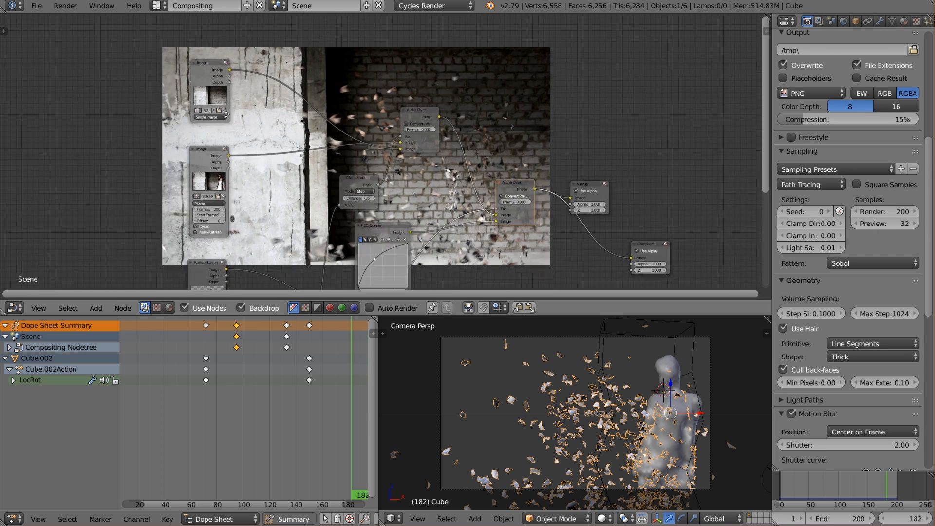
{"action": "scroll", "coordinate": [253, 168], "scroll_direction": "down", "scroll_amount": 1}
{"action": "middle_click_drag", "start_coordinate": [250, 171], "coordinate": [205, 129]}
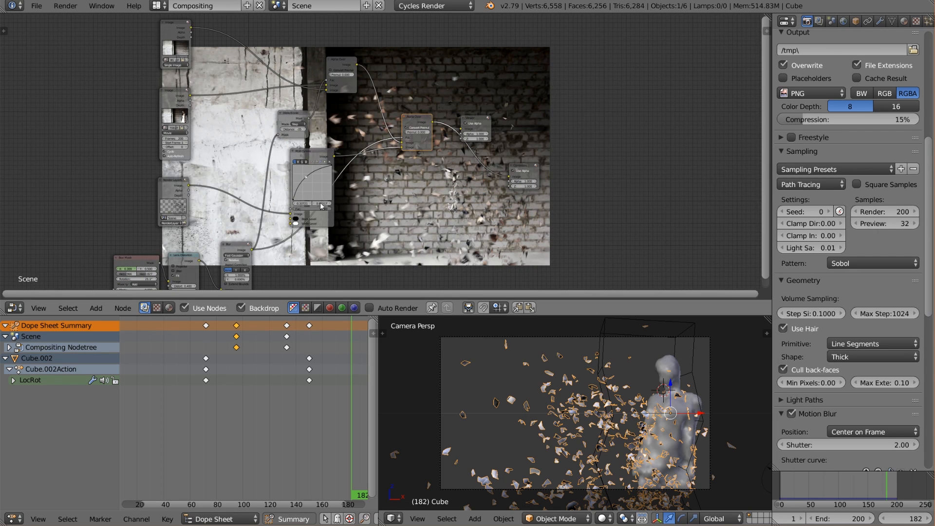
{"action": "scroll", "coordinate": [174, 81], "scroll_direction": "up", "scroll_amount": 1}
{"action": "left_click", "coordinate": [37, 5]}
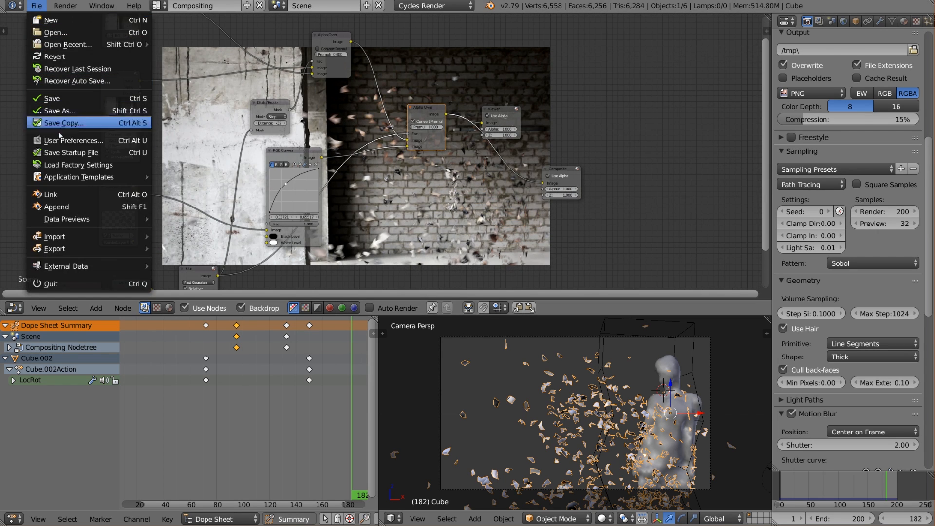
{"action": "left_click", "coordinate": [51, 99]}
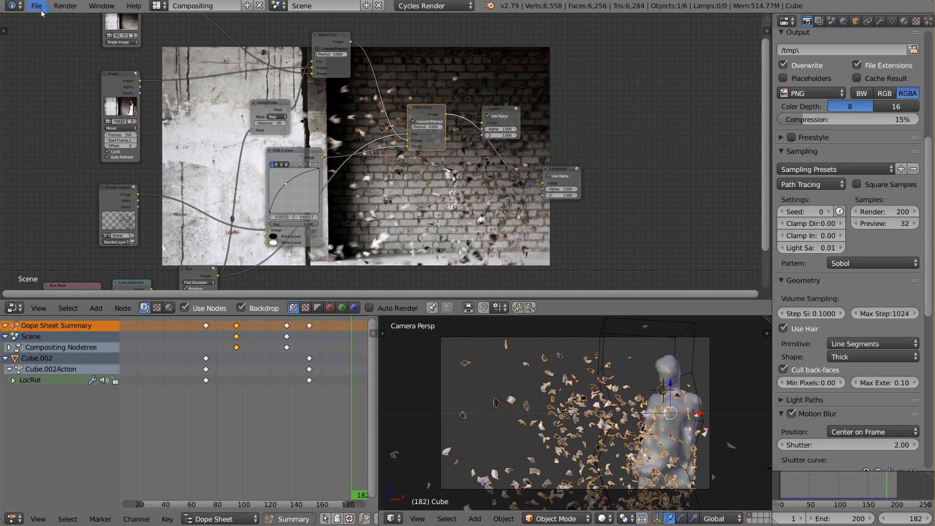
Pack all external files into the .blend file.
{"action": "left_click", "coordinate": [36, 6]}
{"action": "mouse_move", "coordinate": [115, 265]}
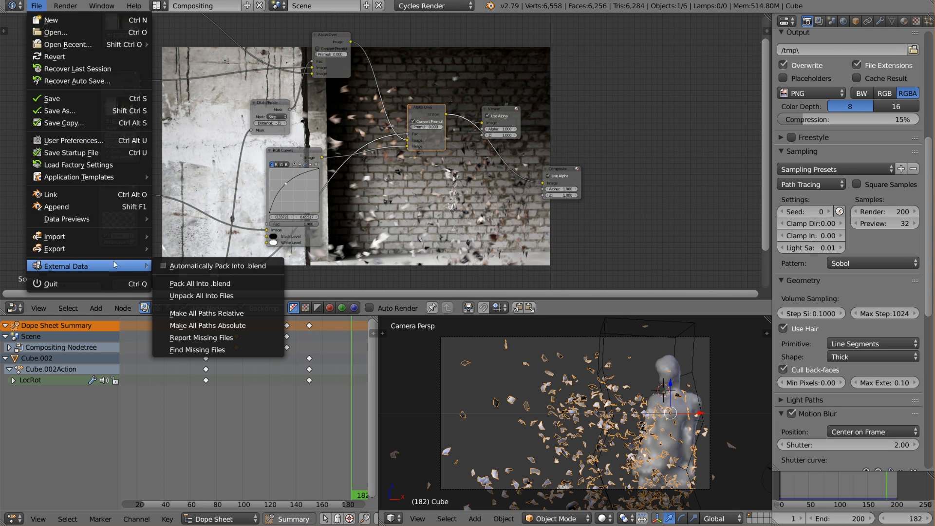
{"action": "left_click", "coordinate": [224, 284]}
Unpack all packed files with the option to use files in the current directory, creating them when necessary.
{"action": "left_click", "coordinate": [36, 6]}
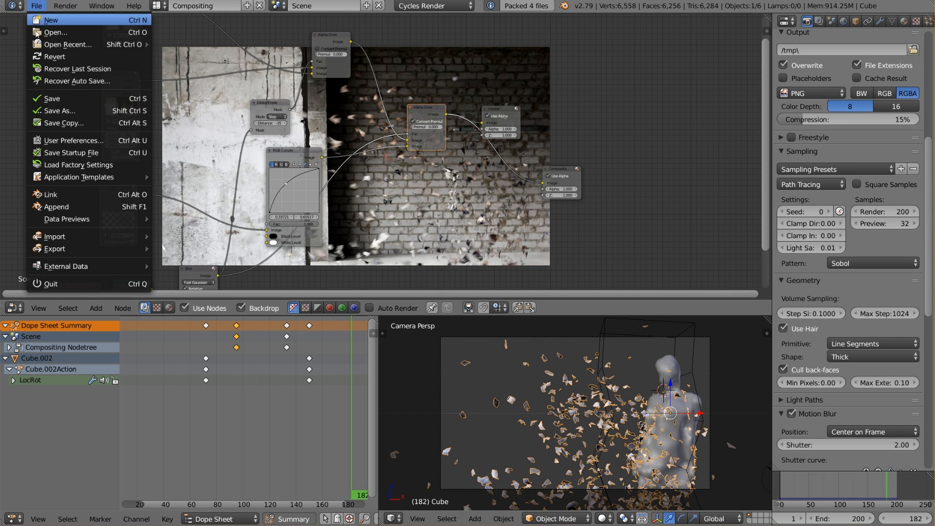
{"action": "mouse_move", "coordinate": [75, 270]}
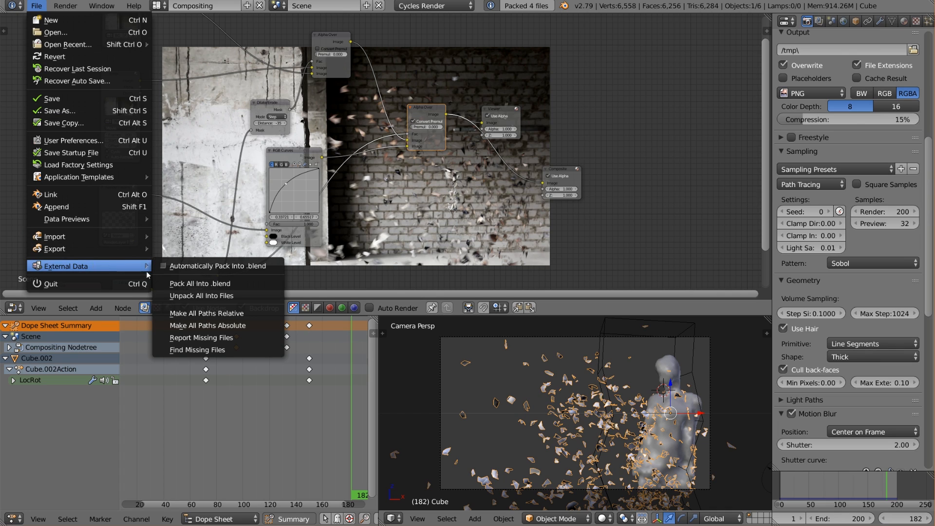
{"action": "left_click", "coordinate": [238, 296]}
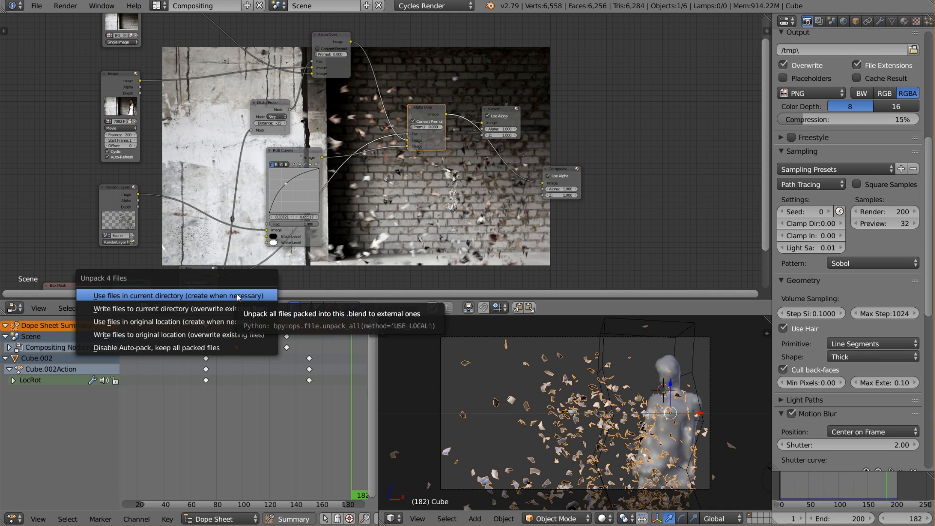
{"action": "left_click", "coordinate": [238, 295]}
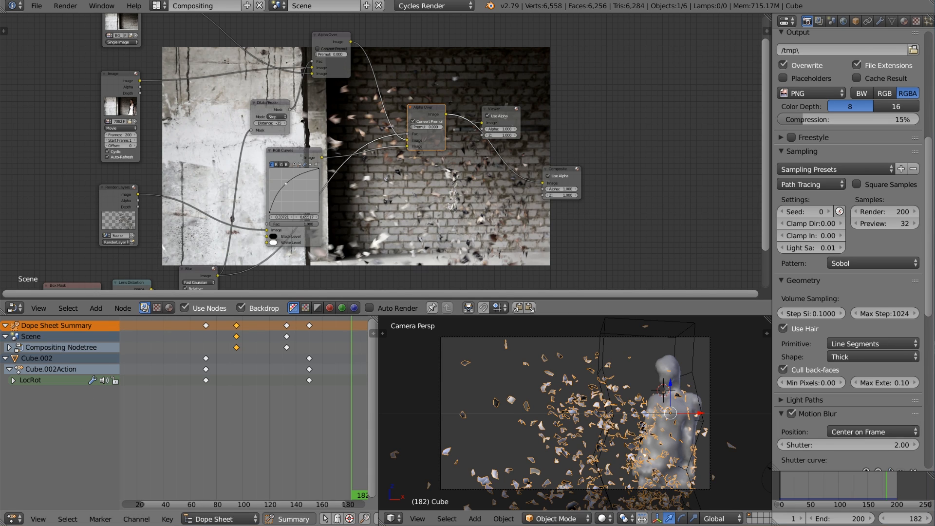
Switch to File Explorer and check the movie, BG_plate and hamburg_hbf_8k files in the Disnergrate folder.
{"action": "key", "text": "alt+Tab"}
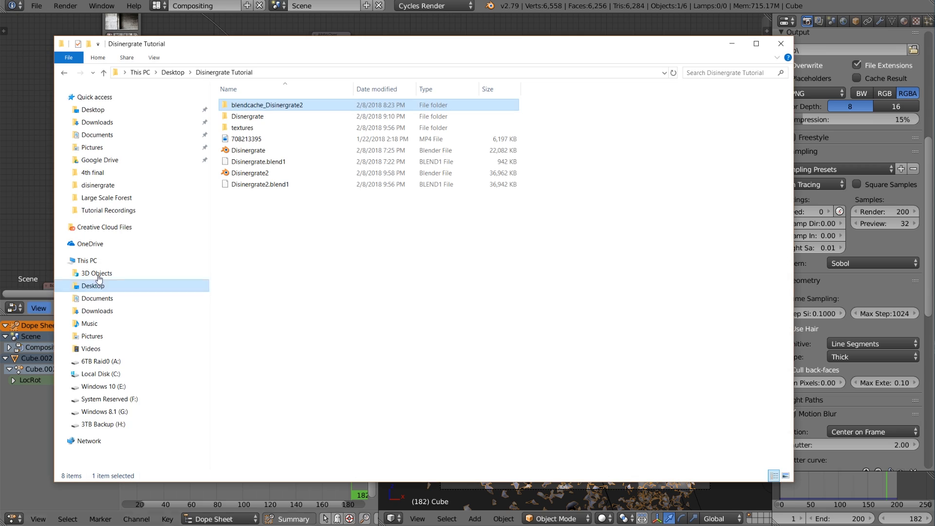
{"action": "double_click", "coordinate": [275, 119]}
{"action": "left_click", "coordinate": [312, 127]}
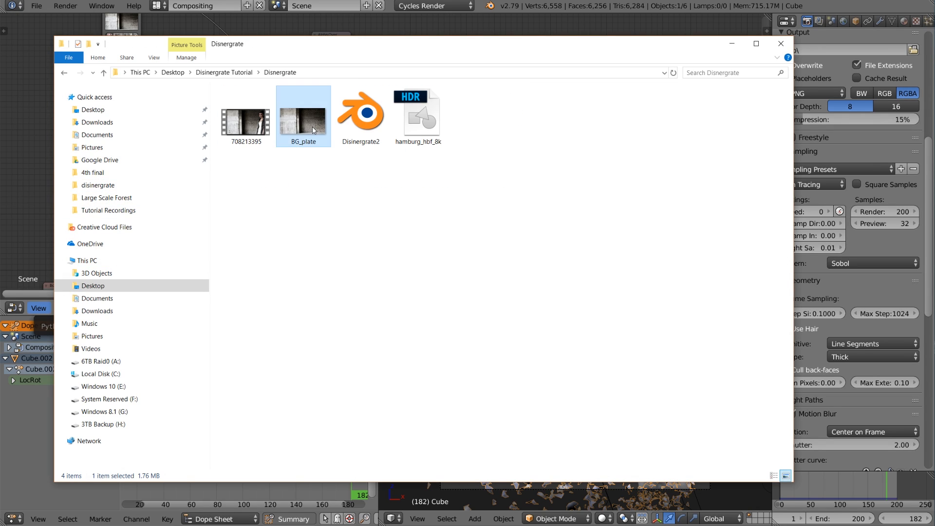
{"action": "left_click", "coordinate": [257, 125]}
{"action": "left_click", "coordinate": [304, 121]}
{"action": "left_click", "coordinate": [420, 125]}
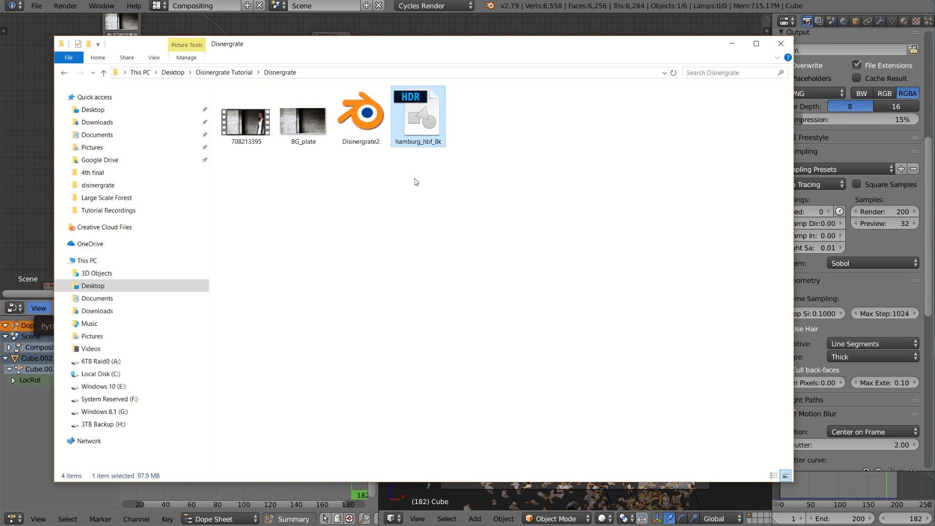
{"action": "left_click", "coordinate": [416, 199]}
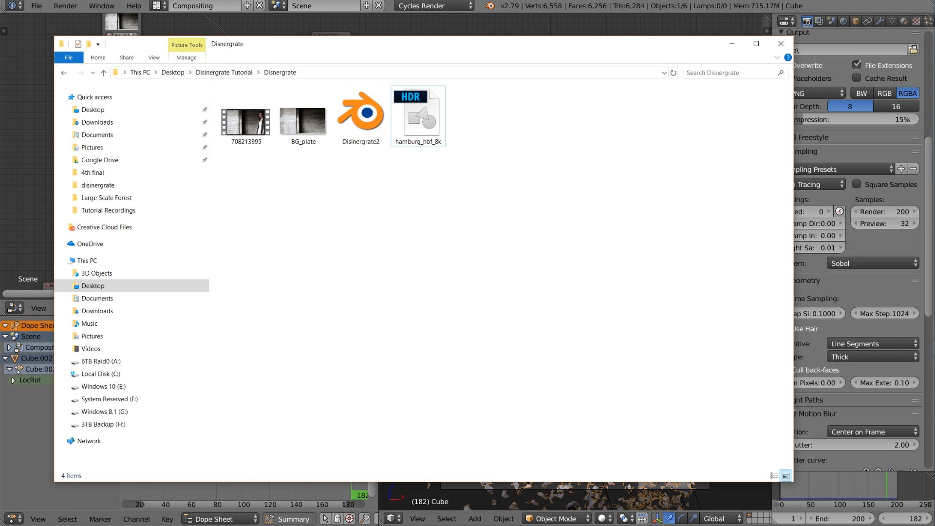
Return to Blender, save the file with its unpacked footage, and switch back to File Explorer.
{"action": "left_click", "coordinate": [67, 17]}
{"action": "left_click", "coordinate": [43, 8]}
{"action": "left_click", "coordinate": [53, 103]}
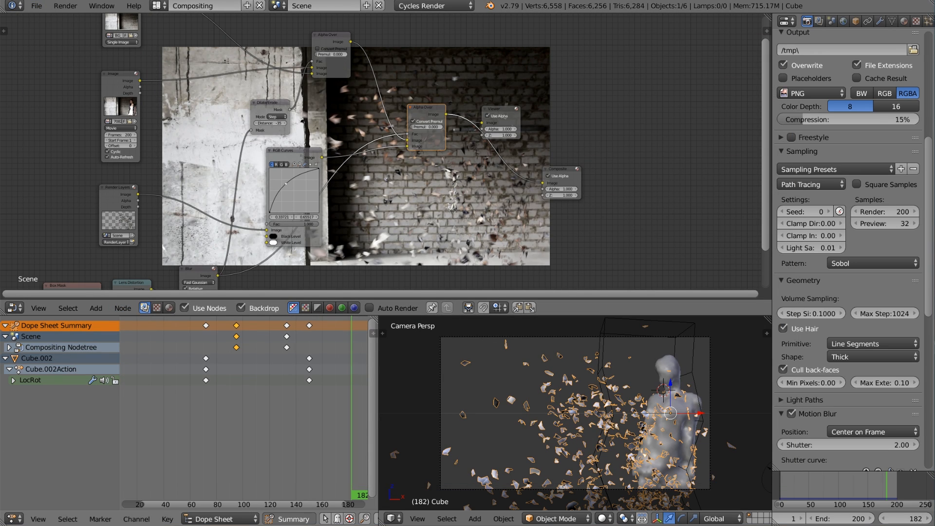
{"action": "key", "text": "alt+Tab"}
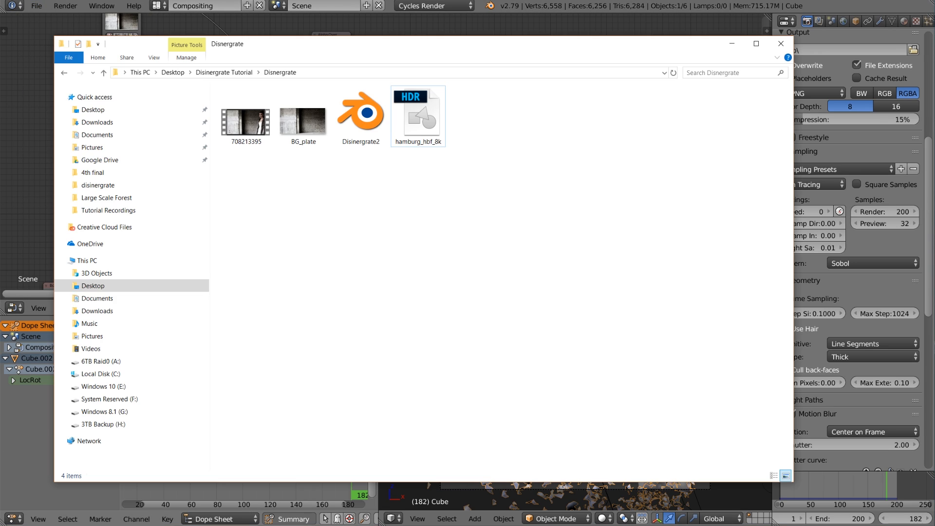
Go back to the Disinergrate Tutorial folder and compress the Disnergrate folder into the ZIP archive Disnergrate.zip.
{"action": "left_click", "coordinate": [63, 73]}
{"action": "right_click", "coordinate": [224, 118]}
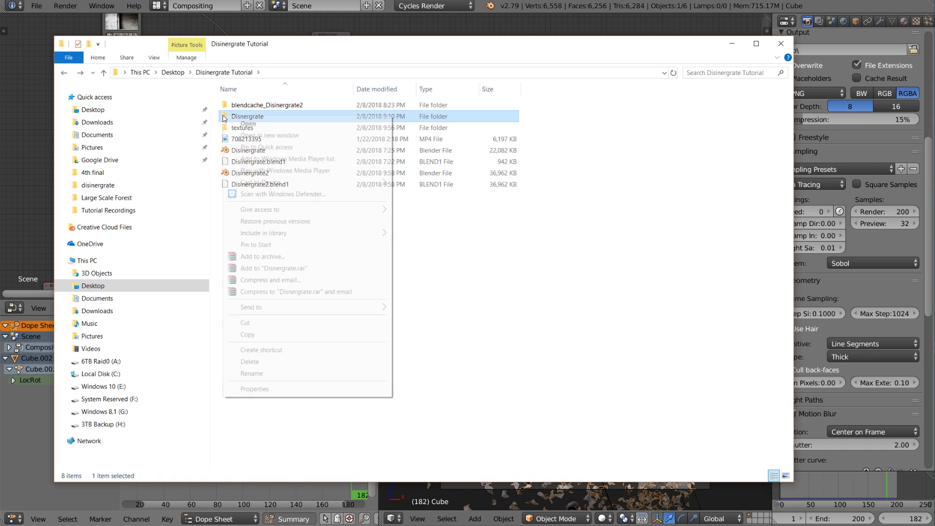
{"action": "left_click", "coordinate": [277, 260]}
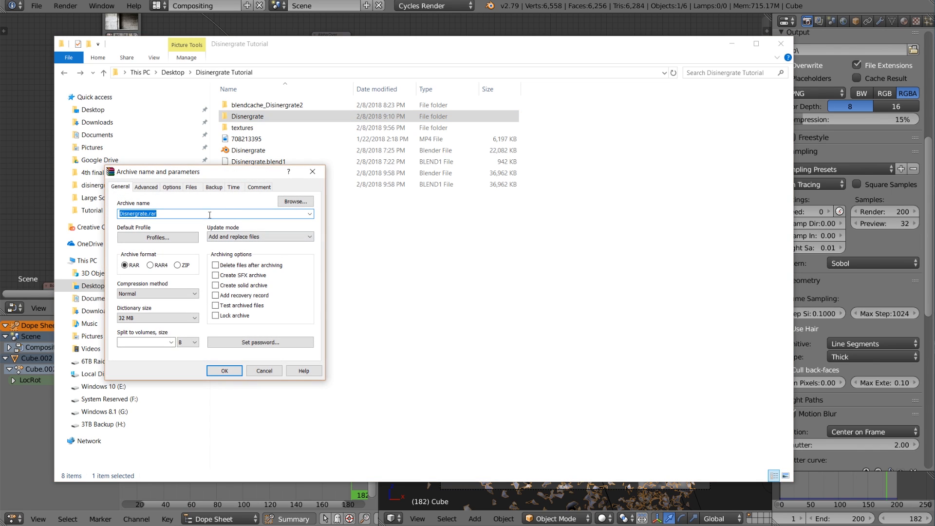
{"action": "left_click", "coordinate": [184, 266]}
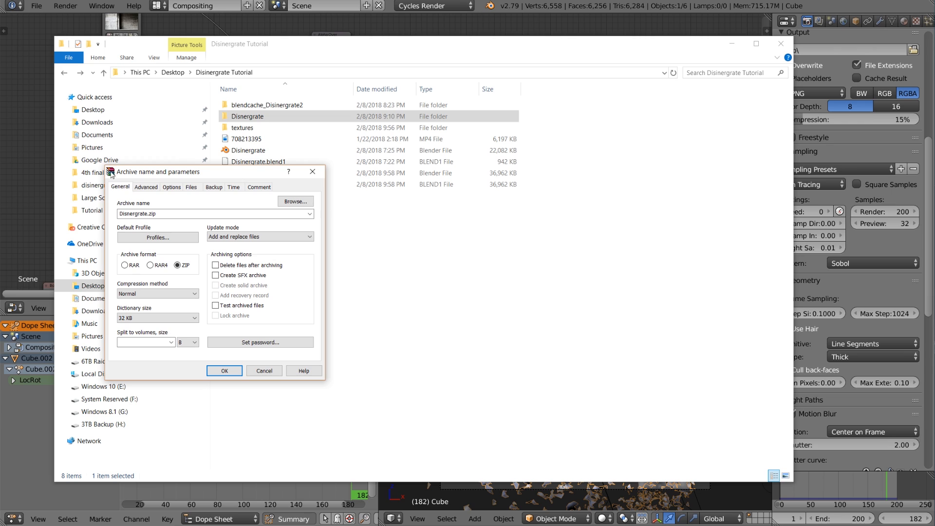
{"action": "left_click_drag", "start_coordinate": [164, 175], "coordinate": [284, 203]}
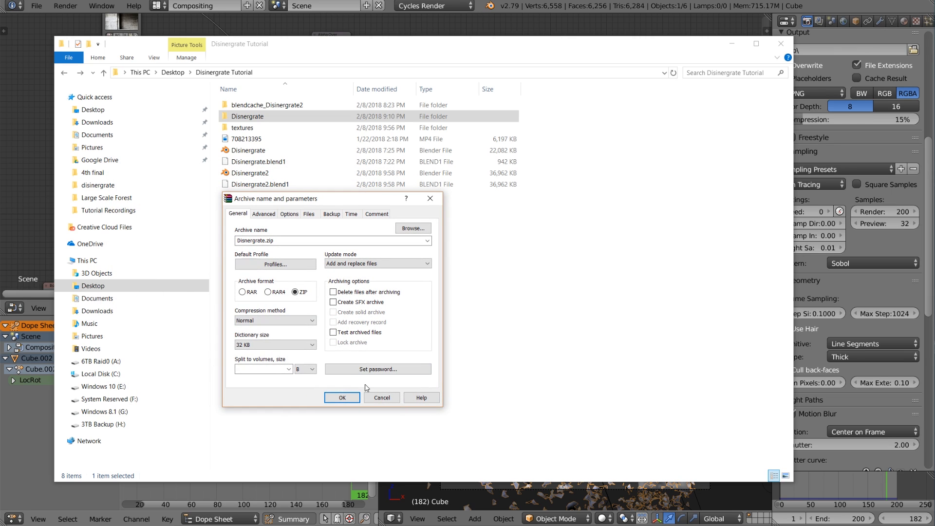
{"action": "left_click", "coordinate": [344, 397]}
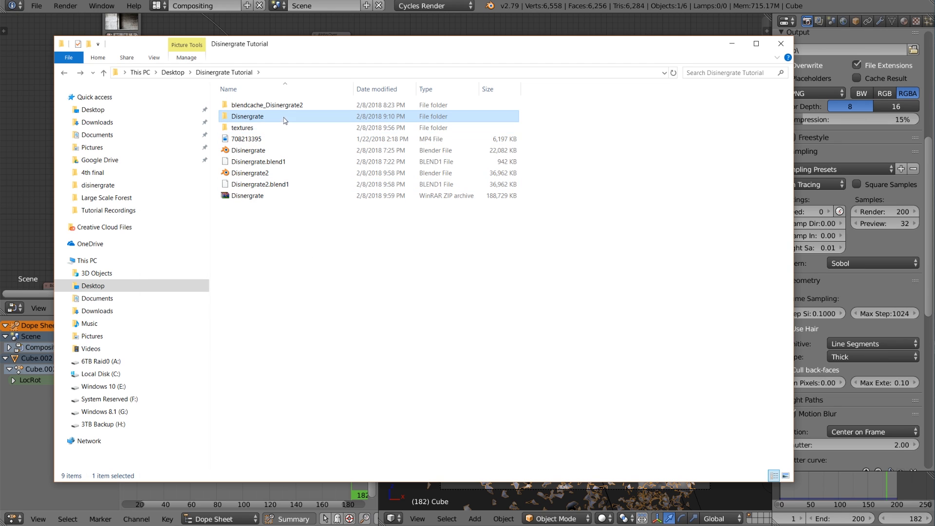
{"action": "left_click", "coordinate": [273, 106]}
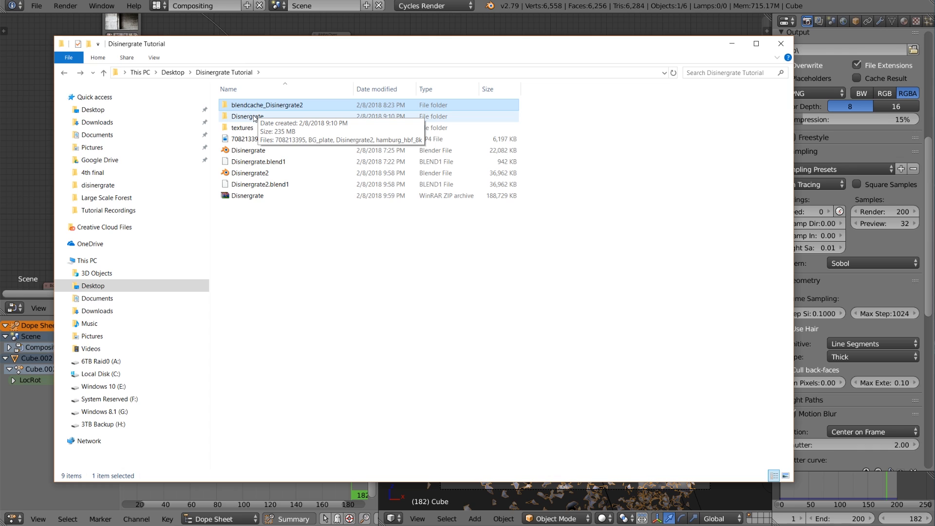
{"action": "left_click", "coordinate": [287, 212]}
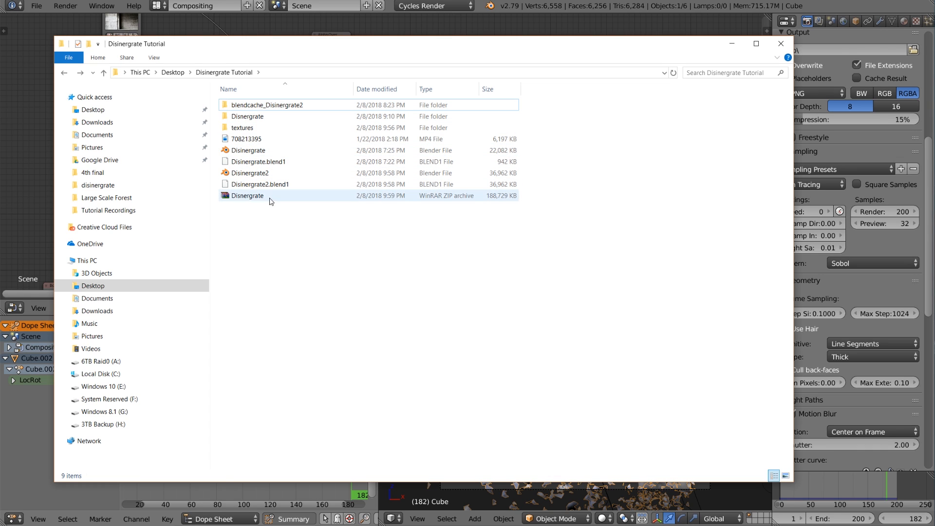
{"action": "left_click", "coordinate": [249, 197]}
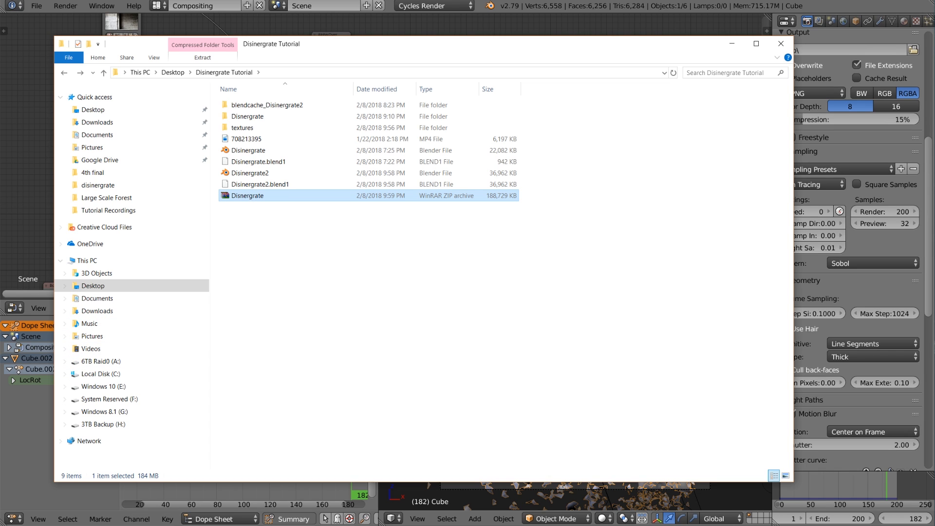
Switch to the Blendergrid site in the browser and upload the Disnergrate ZIP archive from the Disinergrate Tutorial folder.
{"action": "key", "text": "alt+Tab"}
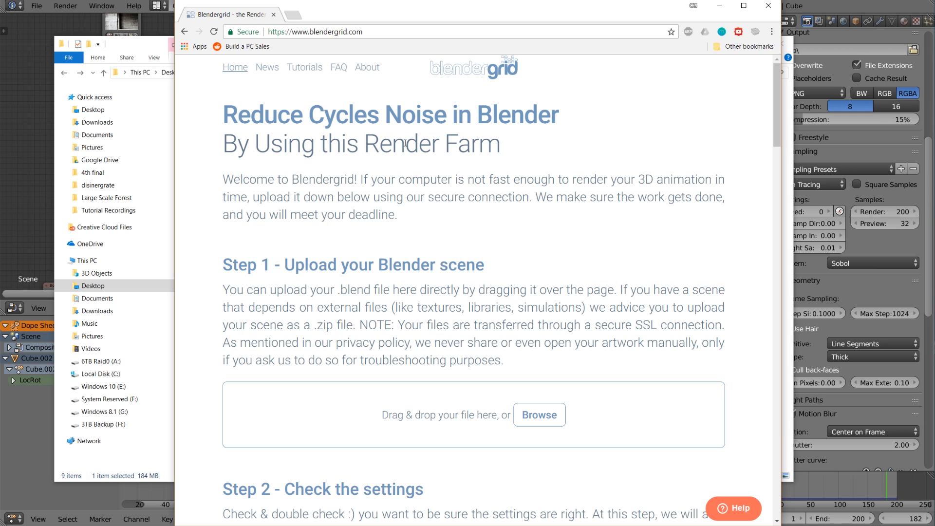
{"action": "left_click", "coordinate": [539, 415]}
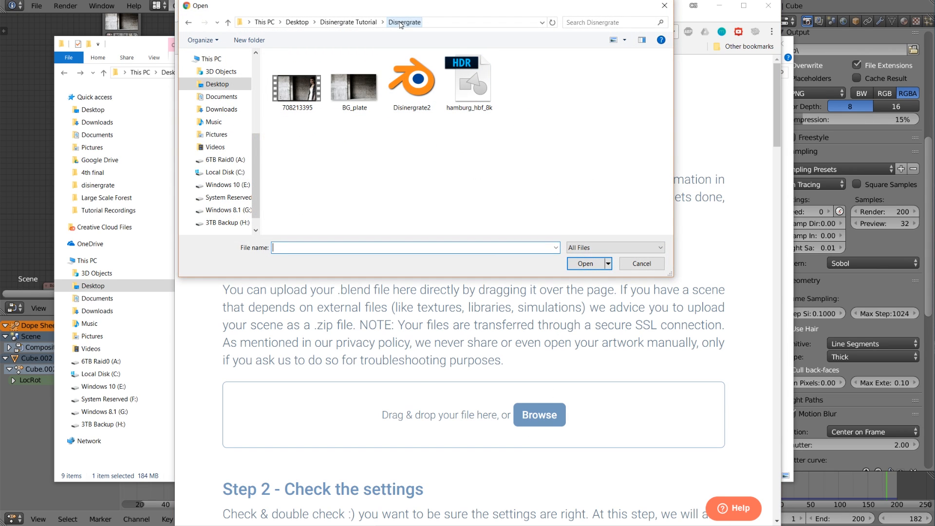
{"action": "left_click", "coordinate": [366, 23]}
{"action": "left_click", "coordinate": [376, 162]}
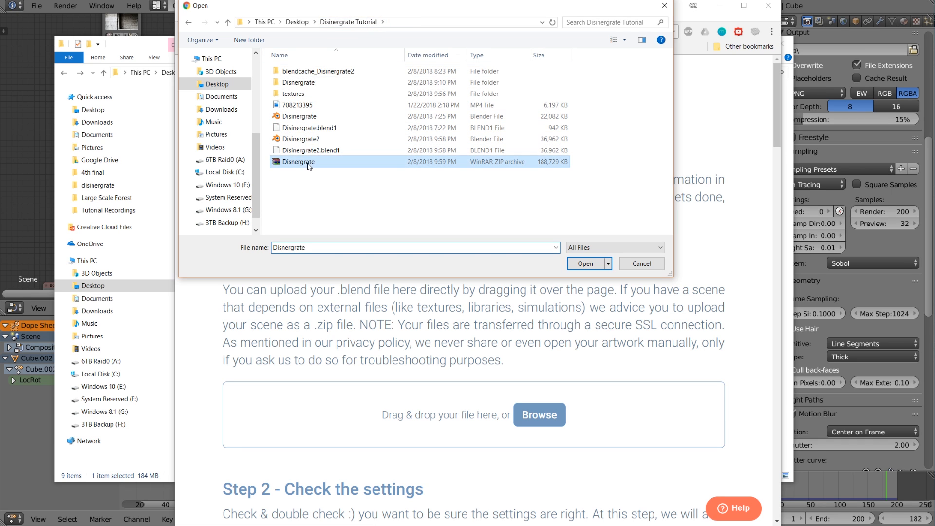
{"action": "left_click", "coordinate": [586, 264]}
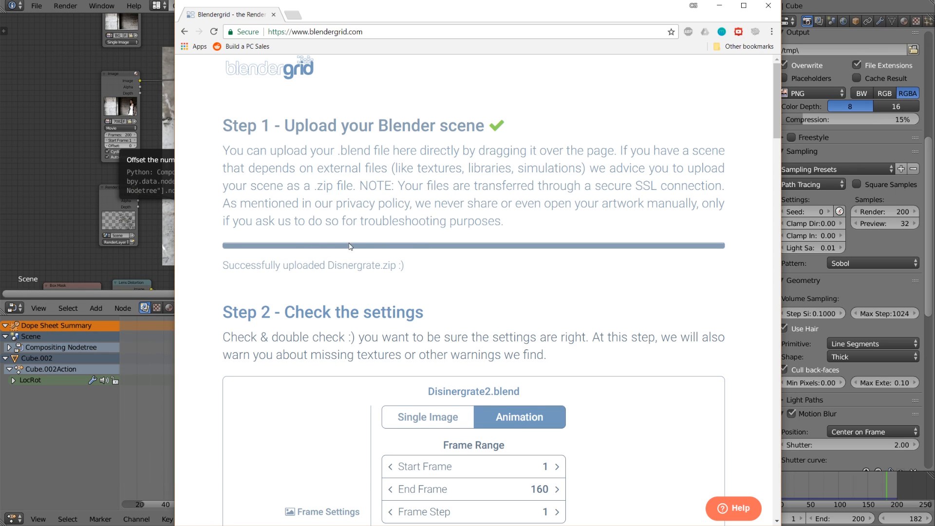
Set the end frame of the Disinergrate2.blend animation to 200 in the render farm's frame range settings.
{"action": "scroll", "coordinate": [429, 371], "scroll_direction": "down", "scroll_amount": 2}
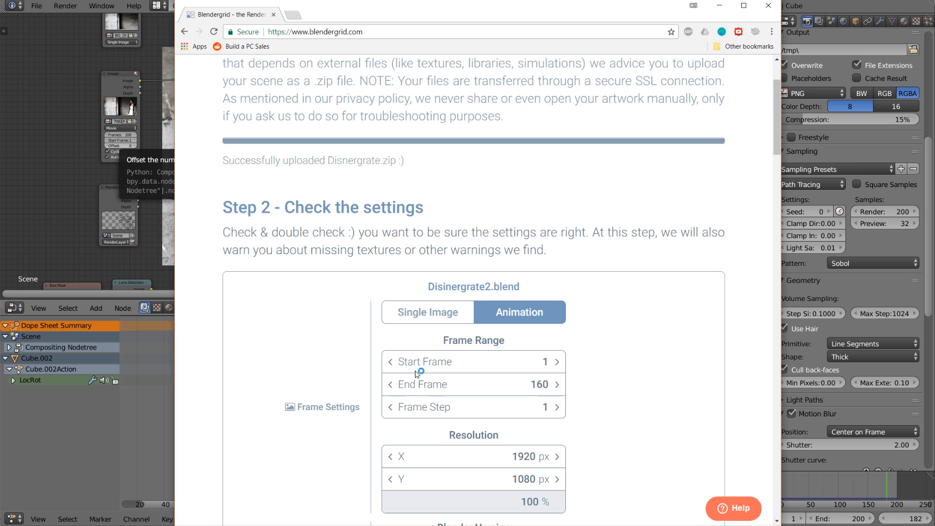
{"action": "scroll", "coordinate": [498, 345], "scroll_direction": "down", "scroll_amount": 1}
{"action": "scroll", "coordinate": [452, 396], "scroll_direction": "down", "scroll_amount": 2}
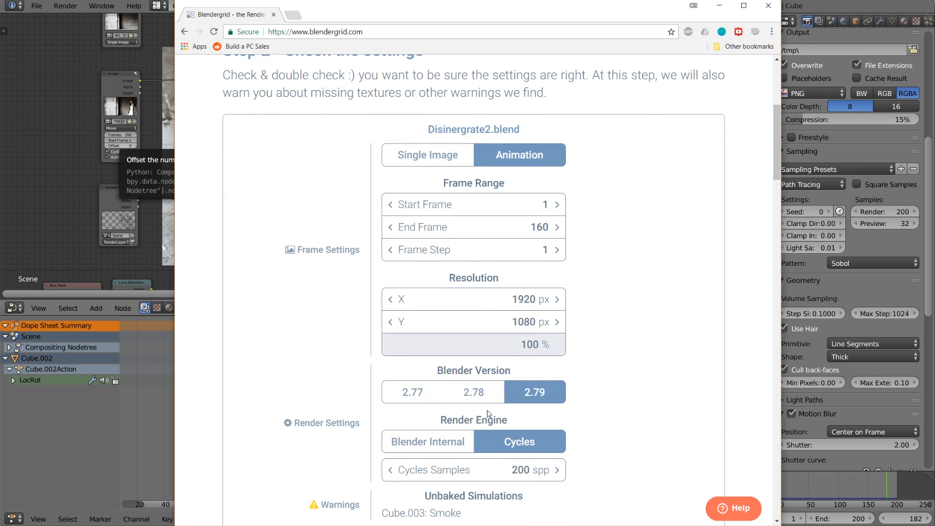
{"action": "left_click", "coordinate": [516, 232]}
{"action": "type", "text": "200"}
Review the remaining render settings and warnings, fill in the contact's e-mail and request a price quote.
{"action": "scroll", "coordinate": [524, 234], "scroll_direction": "down", "scroll_amount": 1}
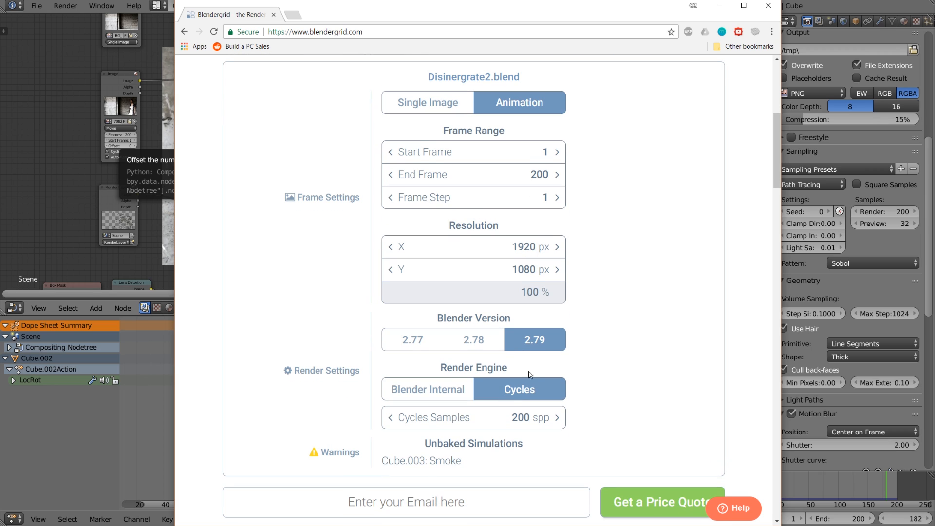
{"action": "scroll", "coordinate": [629, 321], "scroll_direction": "down", "scroll_amount": 1}
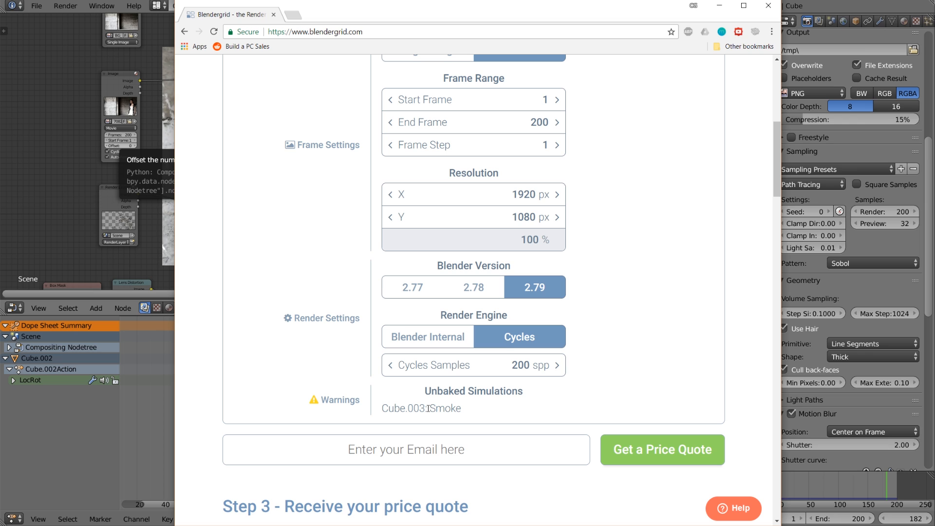
{"action": "scroll", "coordinate": [561, 344], "scroll_direction": "up", "scroll_amount": 2}
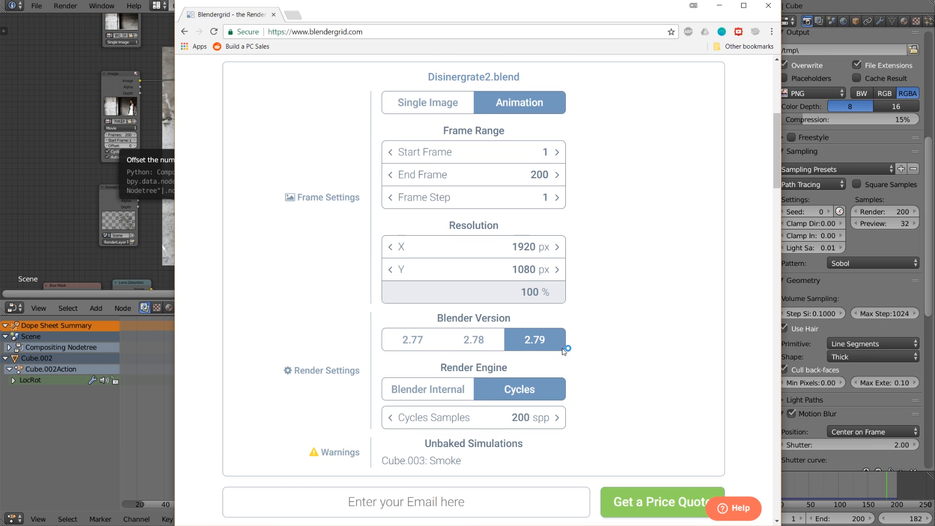
{"action": "scroll", "coordinate": [547, 338], "scroll_direction": "down", "scroll_amount": 3}
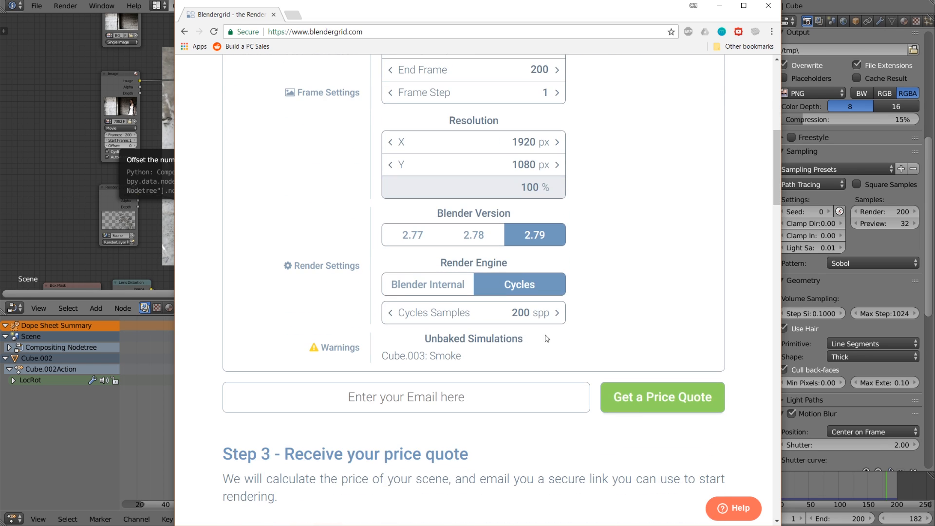
{"action": "left_click", "coordinate": [462, 406]}
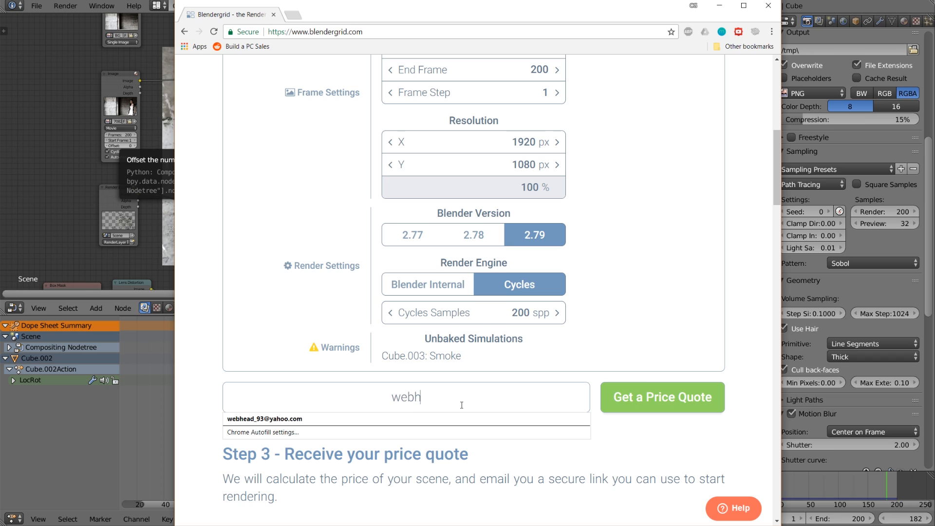
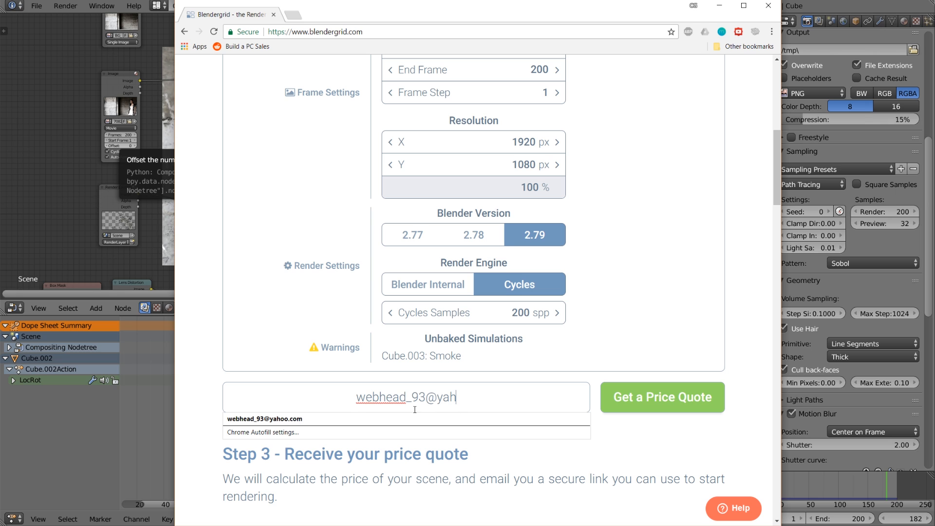
{"action": "left_click", "coordinate": [375, 415]}
{"action": "left_click", "coordinate": [674, 386]}
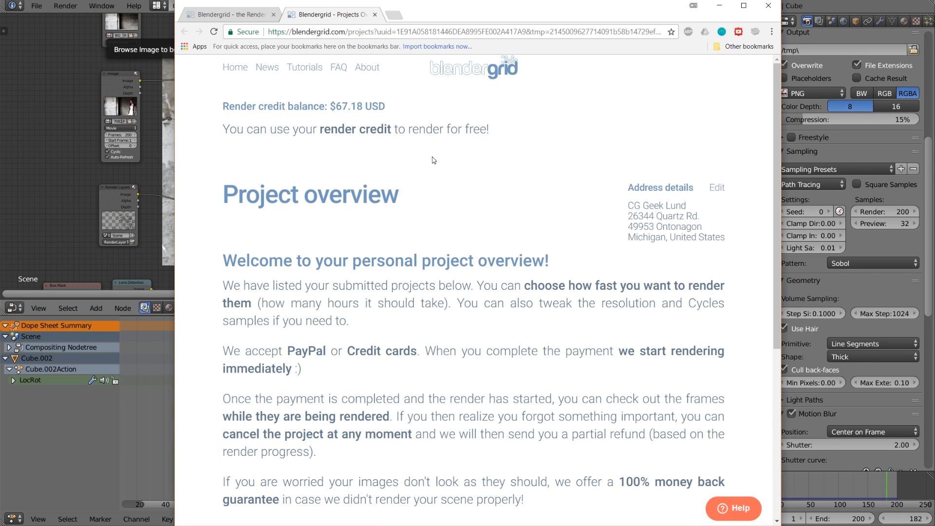
Set the submitted Disinergrate2.blend project to render in 2 hours and start the render using the render credit.
{"action": "scroll", "coordinate": [419, 201], "scroll_direction": "down", "scroll_amount": 1}
{"action": "scroll", "coordinate": [420, 200], "scroll_direction": "down", "scroll_amount": 5}
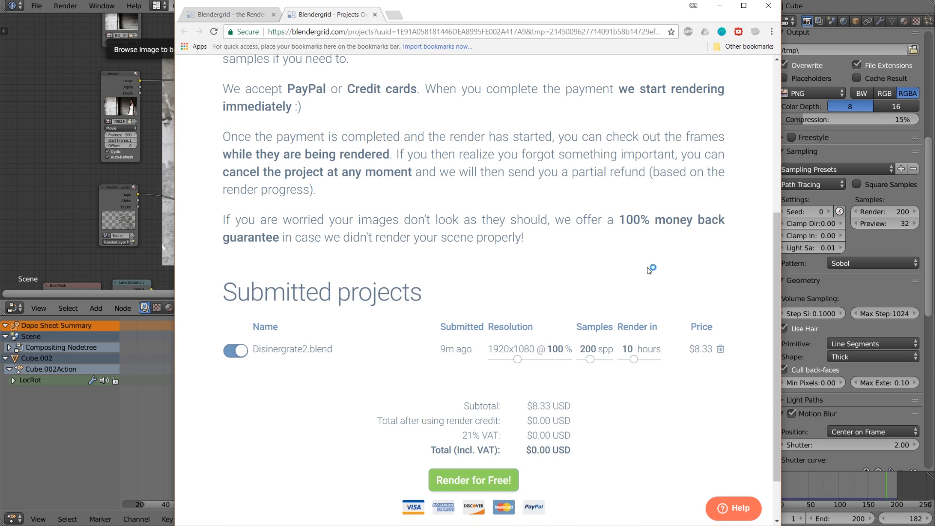
{"action": "left_click", "coordinate": [638, 363]}
{"action": "left_click_drag", "start_coordinate": [637, 364], "coordinate": [605, 368]}
{"action": "left_click_drag", "start_coordinate": [623, 361], "coordinate": [635, 365]}
{"action": "left_click_drag", "start_coordinate": [633, 363], "coordinate": [619, 367]}
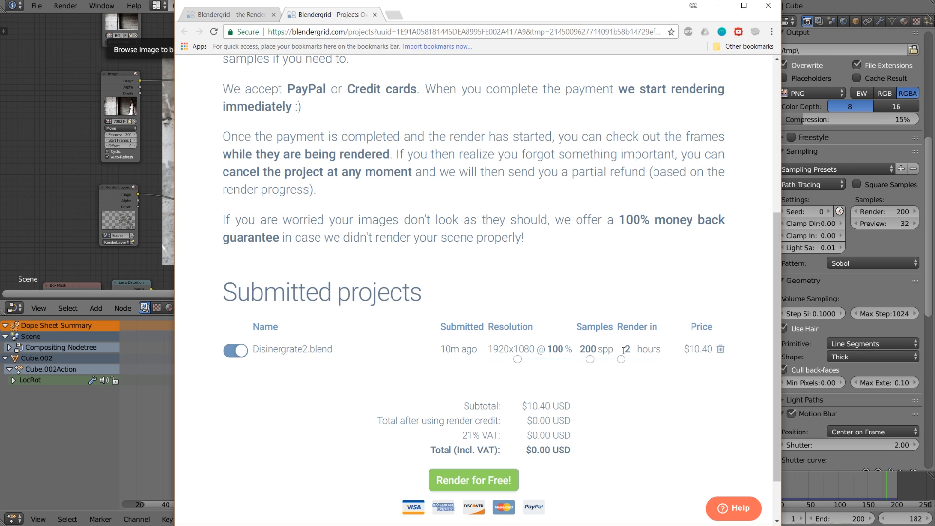
{"action": "scroll", "coordinate": [624, 351], "scroll_direction": "down", "scroll_amount": 1}
{"action": "left_click", "coordinate": [487, 429]}
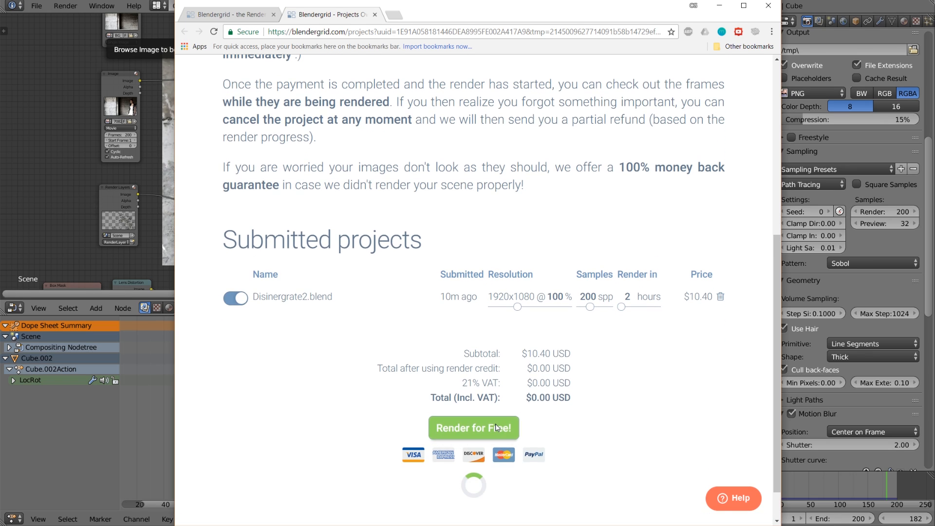
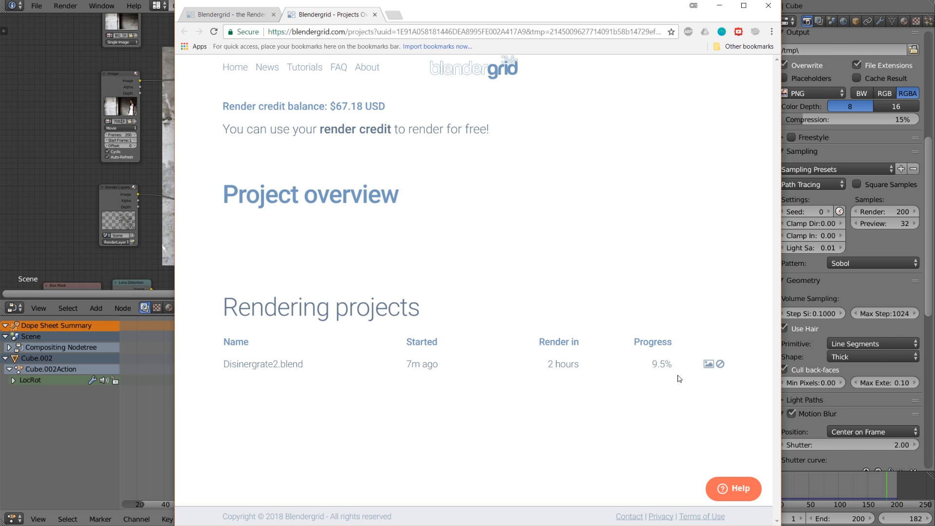
View the rendered frame-0113.png of the Disinergrate2.blend project and close the image.
{"action": "left_click", "coordinate": [708, 364]}
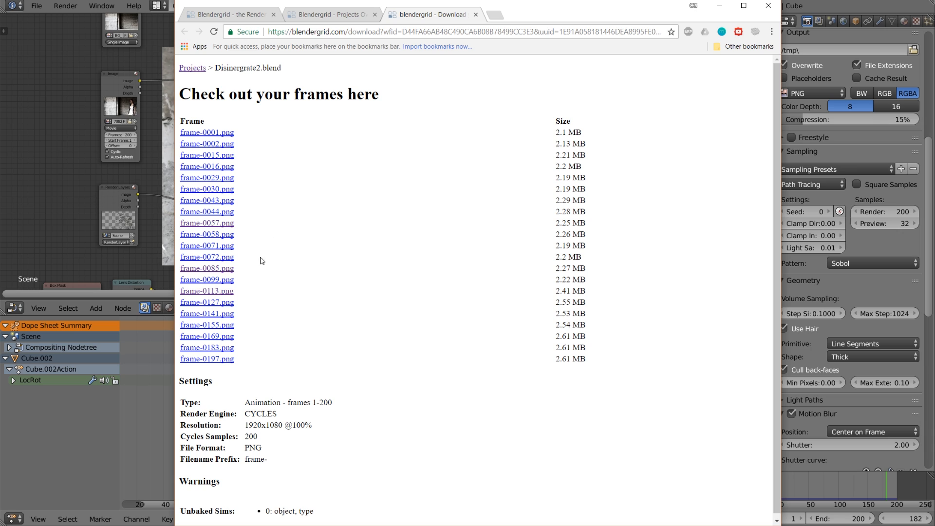
{"action": "left_click", "coordinate": [218, 292]}
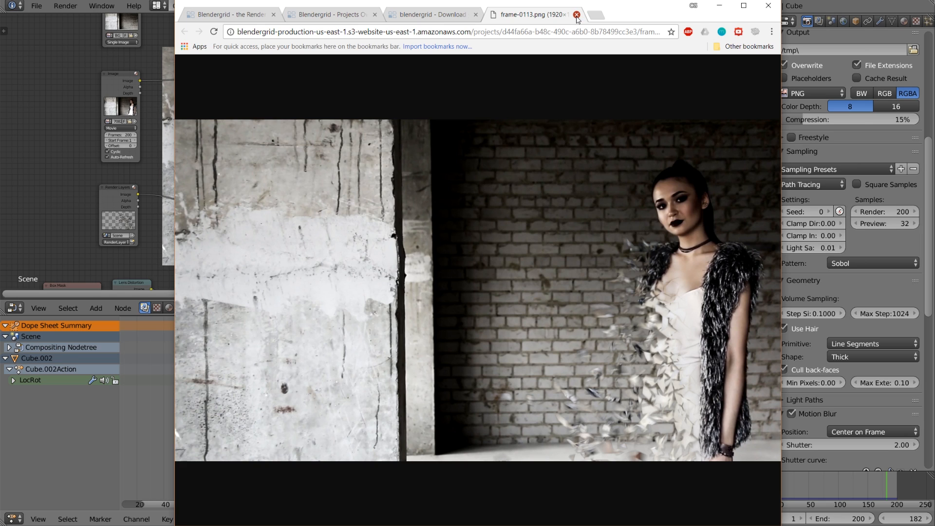
{"action": "left_click", "coordinate": [576, 16]}
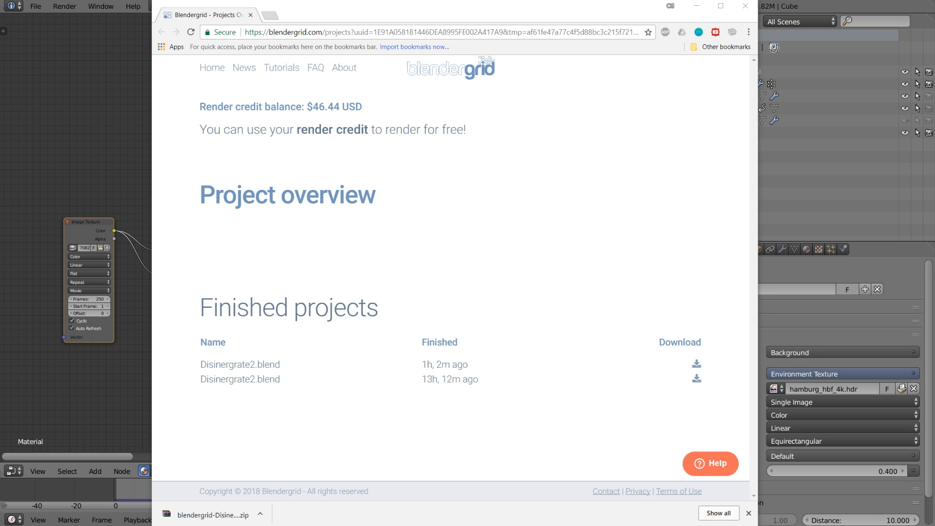
Open the Frames folder in Disinergrate Tutorial and look through the downloaded render frames.
{"action": "key", "text": "alt+Tab"}
{"action": "double_click", "coordinate": [226, 247]}
{"action": "scroll", "coordinate": [296, 236], "scroll_direction": "down", "scroll_amount": 2}
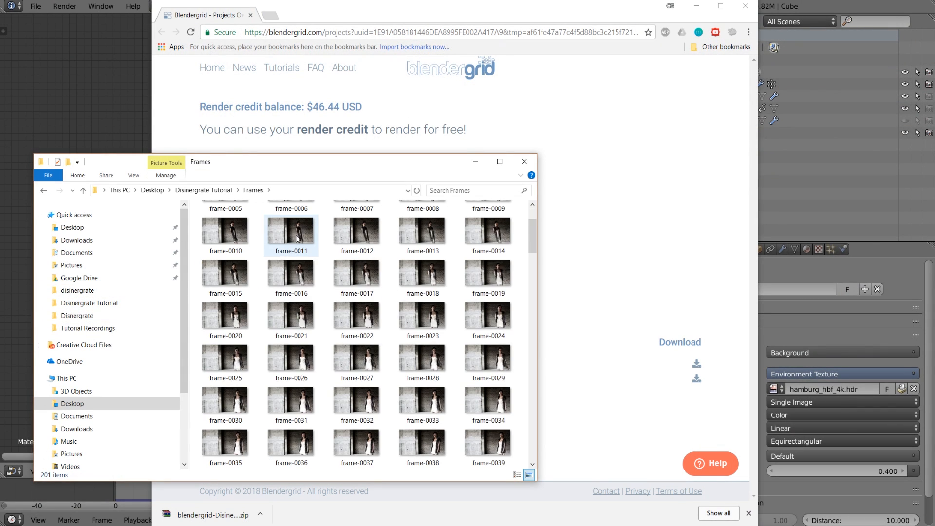
{"action": "scroll", "coordinate": [297, 244], "scroll_direction": "down", "scroll_amount": 15}
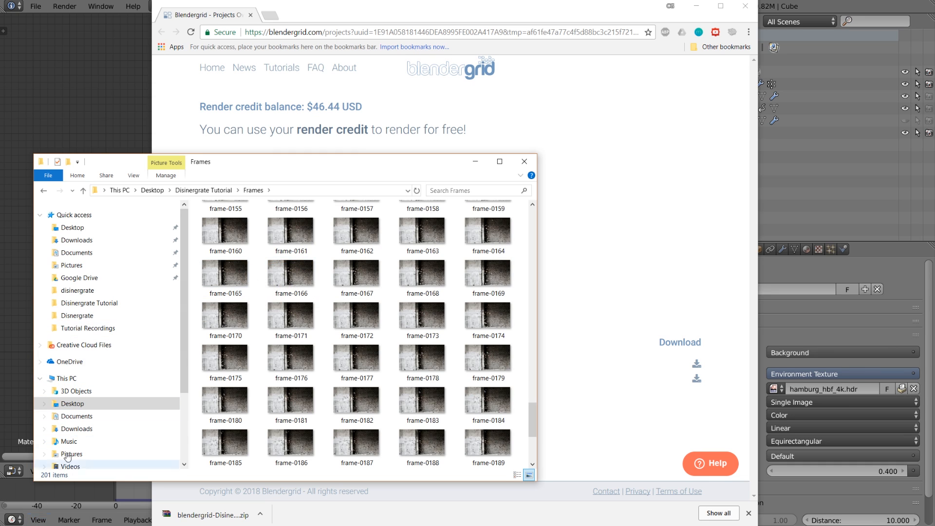
Switch to Blender and start a new project from the startup file.
{"action": "left_click", "coordinate": [36, 6]}
{"action": "left_click", "coordinate": [36, 6]}
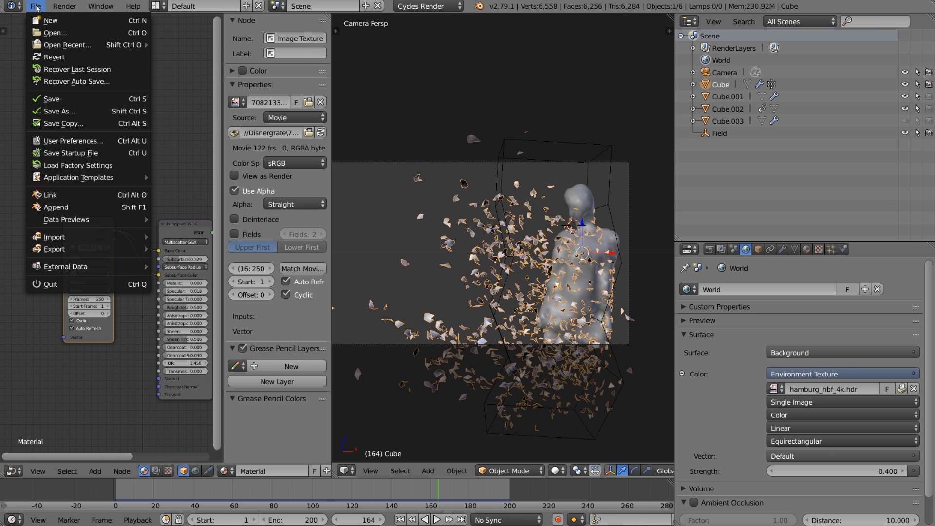
{"action": "left_click", "coordinate": [59, 20]}
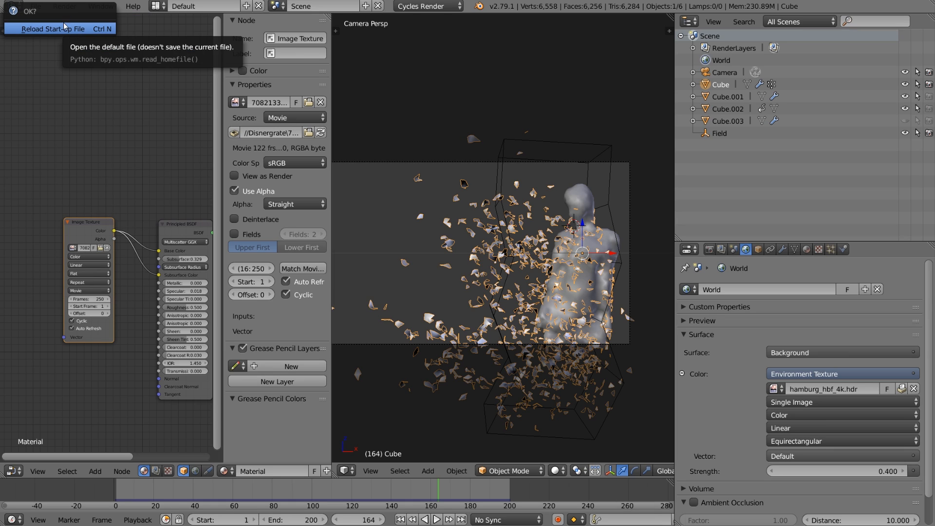
{"action": "left_click", "coordinate": [65, 29]}
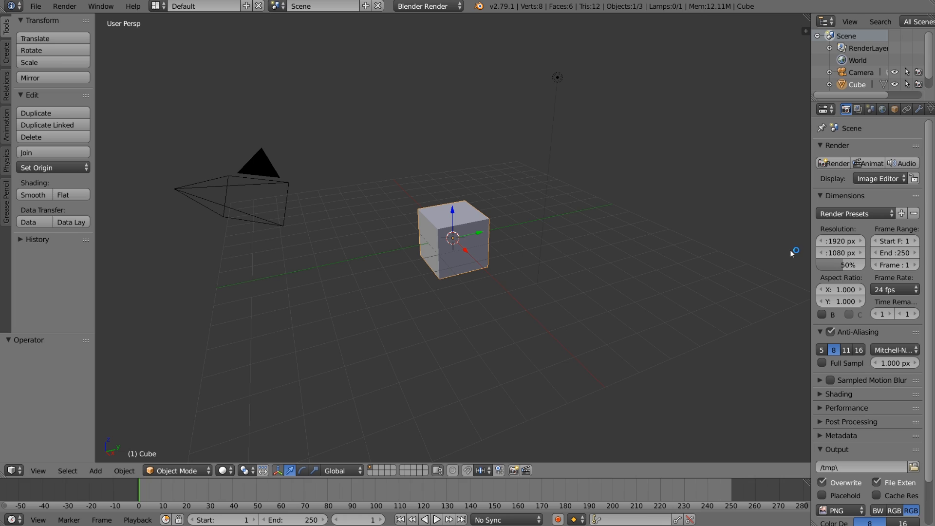
Set the render resolution scale to 100%.
{"action": "left_click", "coordinate": [846, 267]}
{"action": "type", "text": "100"}
{"action": "key", "text": "Return"}
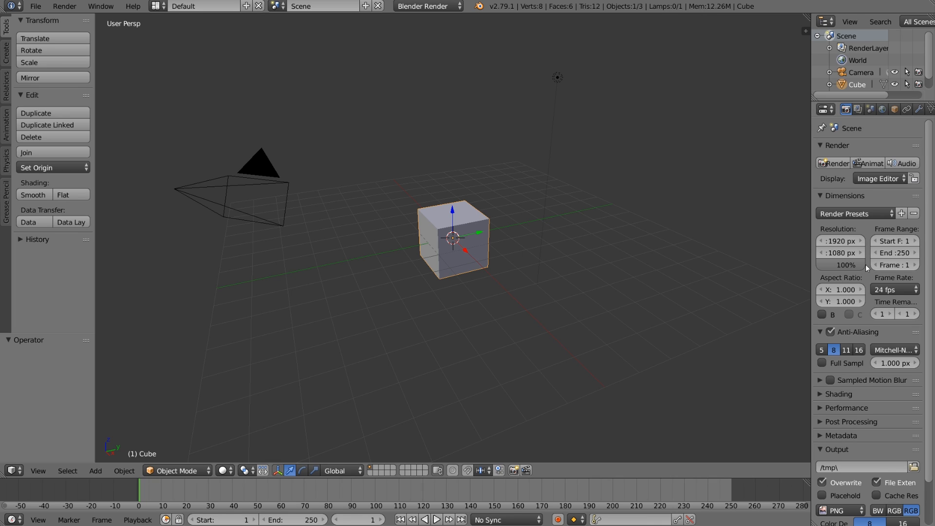
Set the end frame to 200 and the frame rate to 23.98 fps.
{"action": "left_click", "coordinate": [903, 253]}
{"action": "type", "text": "200"}
{"action": "key", "text": "Return"}
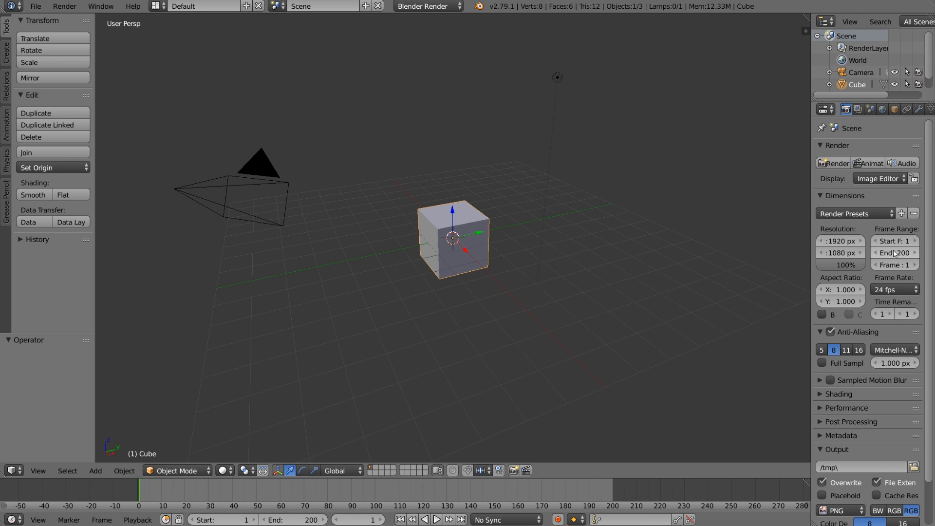
{"action": "left_click", "coordinate": [900, 289]}
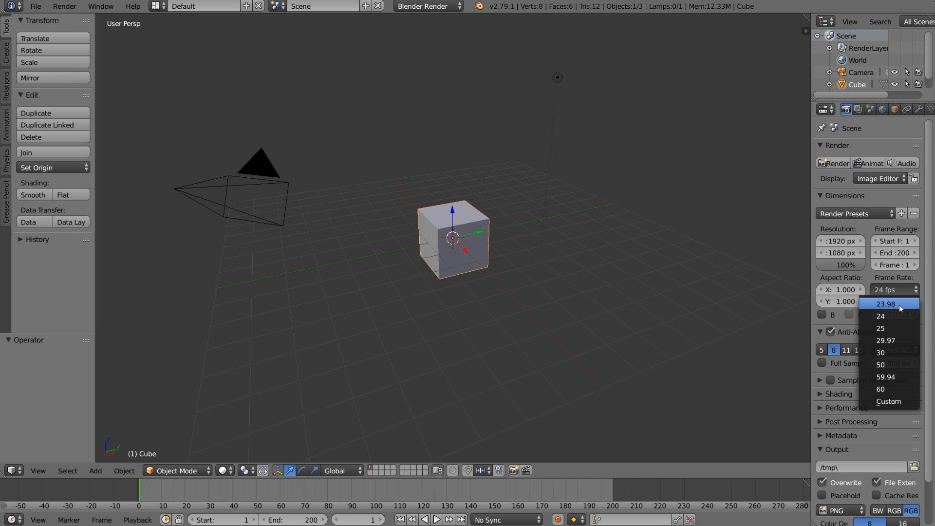
{"action": "left_click", "coordinate": [901, 306]}
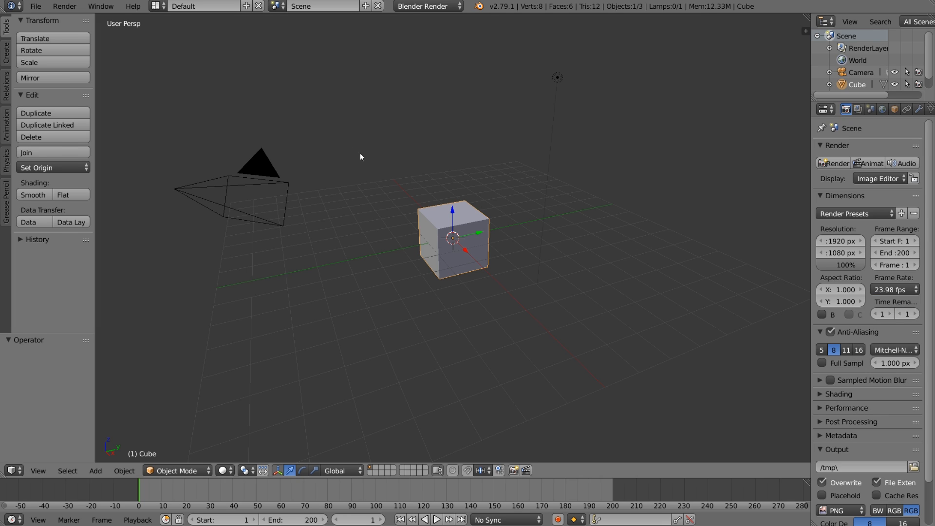
Switch to the Video Editing layout and add all PNG images from the Disinergrate Tutorial\Frames folder as one image strip.
{"action": "left_click", "coordinate": [158, 7]}
{"action": "left_click", "coordinate": [202, 116]}
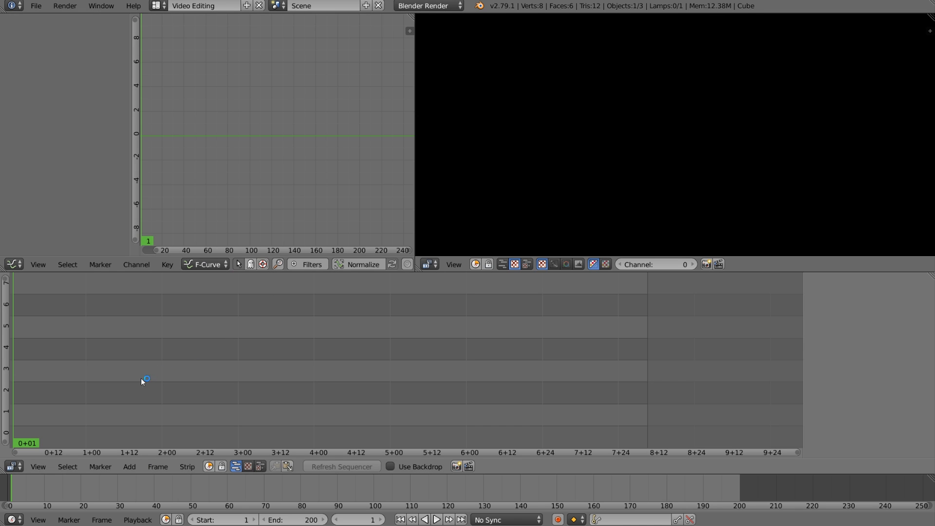
{"action": "key", "text": "shift+a"}
{"action": "left_click", "coordinate": [133, 438]}
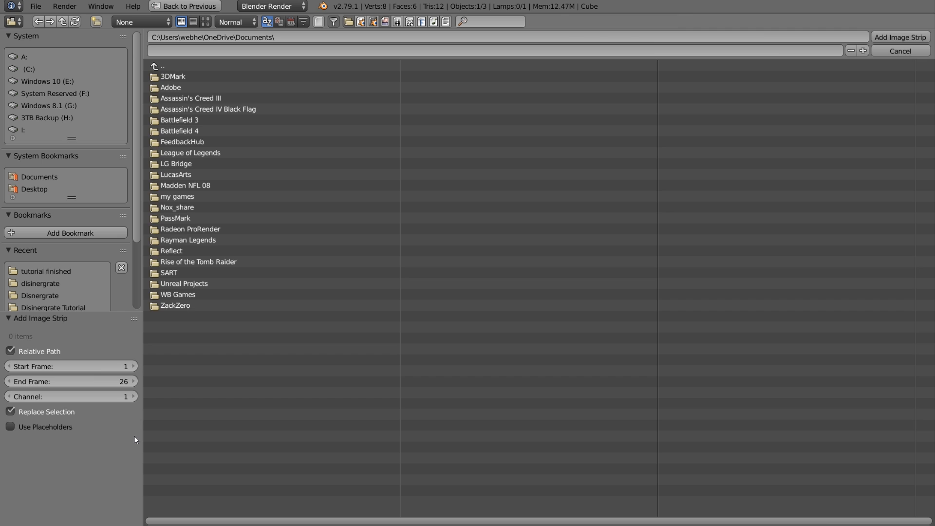
{"action": "left_click", "coordinate": [57, 282]}
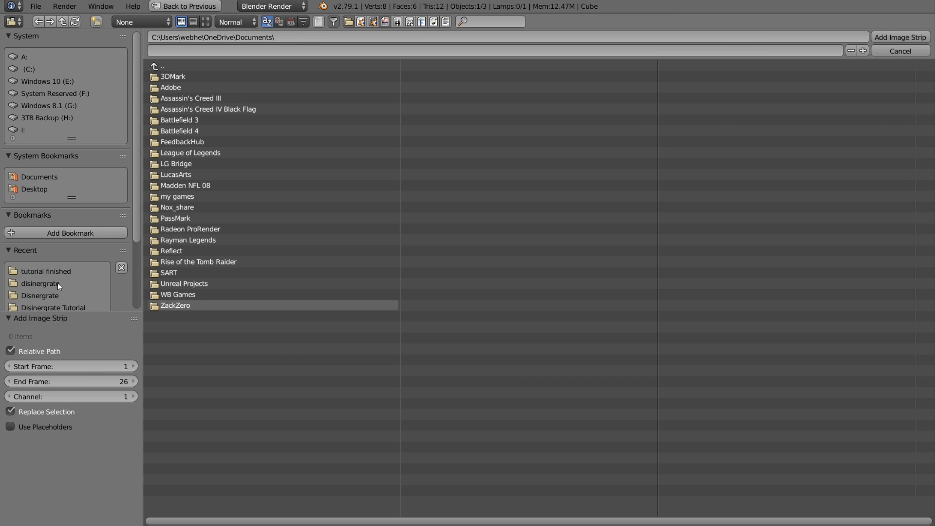
{"action": "key", "text": "a"}
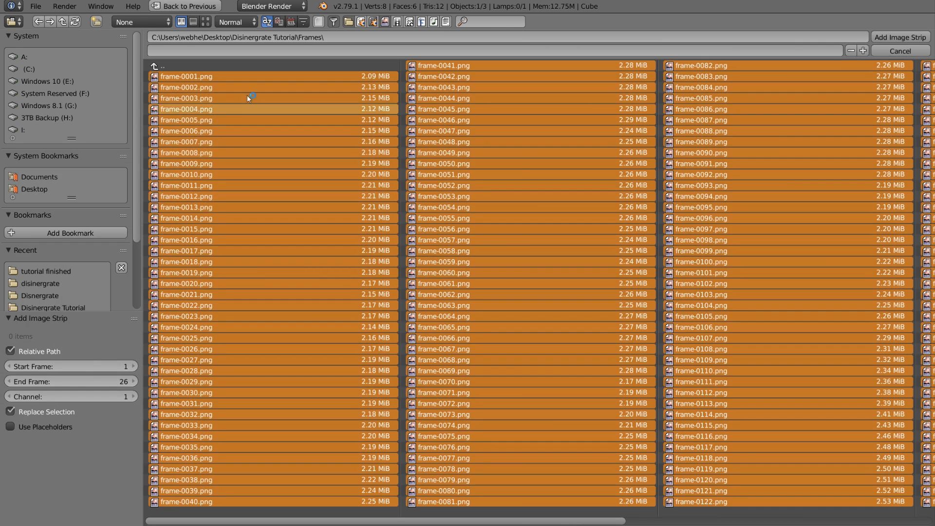
{"action": "left_click", "coordinate": [900, 38]}
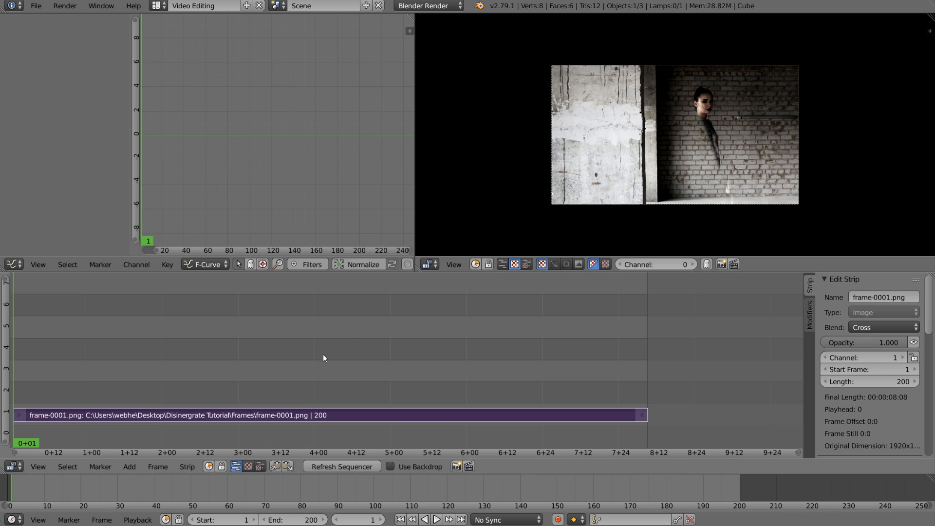
Play and scrub through the image sequence, returning the playhead to frame 1.
{"action": "key", "text": "alt+a"}
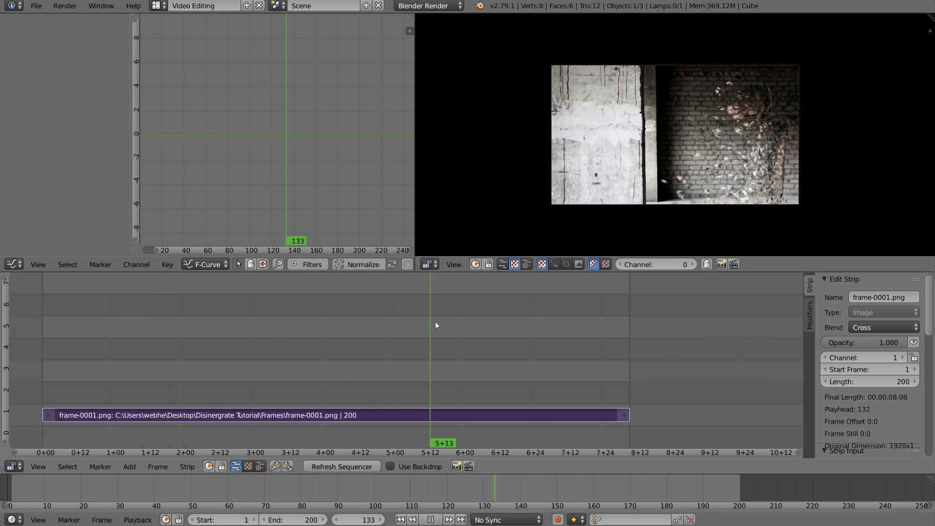
{"action": "left_click_drag", "start_coordinate": [544, 300], "coordinate": [45, 314]}
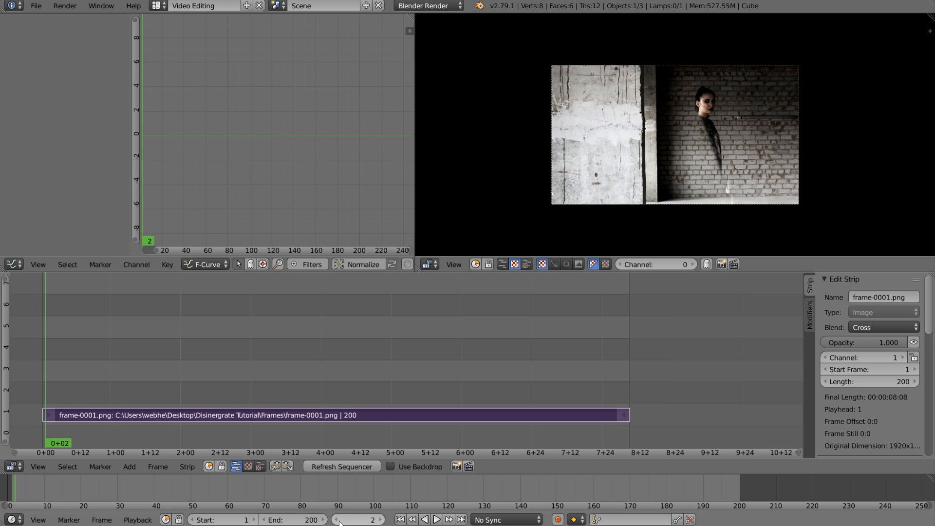
{"action": "left_click", "coordinate": [399, 519]}
Add the movie 708213395.mp4 from the Disinergrate Tutorial folder as a strip starting at frame 1.
{"action": "key", "text": "shift+a"}
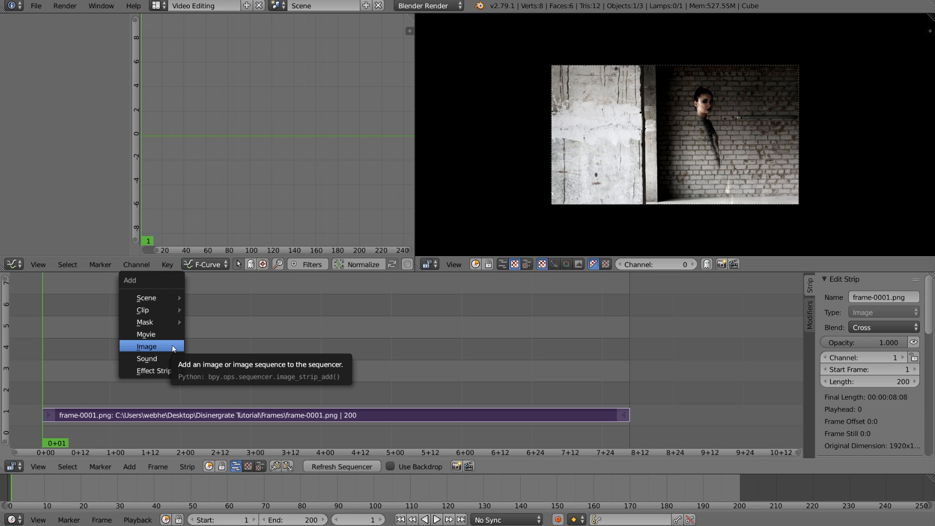
{"action": "left_click", "coordinate": [169, 340]}
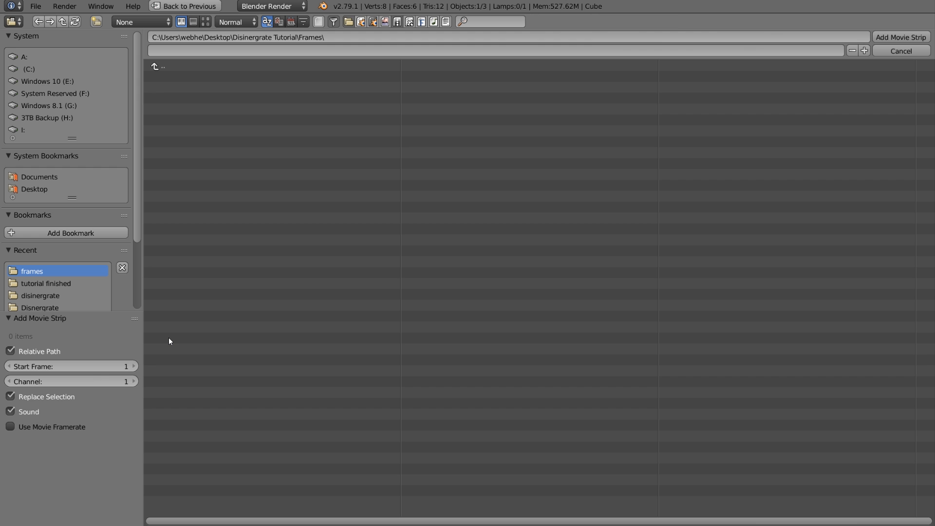
{"action": "left_click", "coordinate": [159, 67]}
{"action": "left_click", "coordinate": [201, 122]}
{"action": "double_click", "coordinate": [201, 120]}
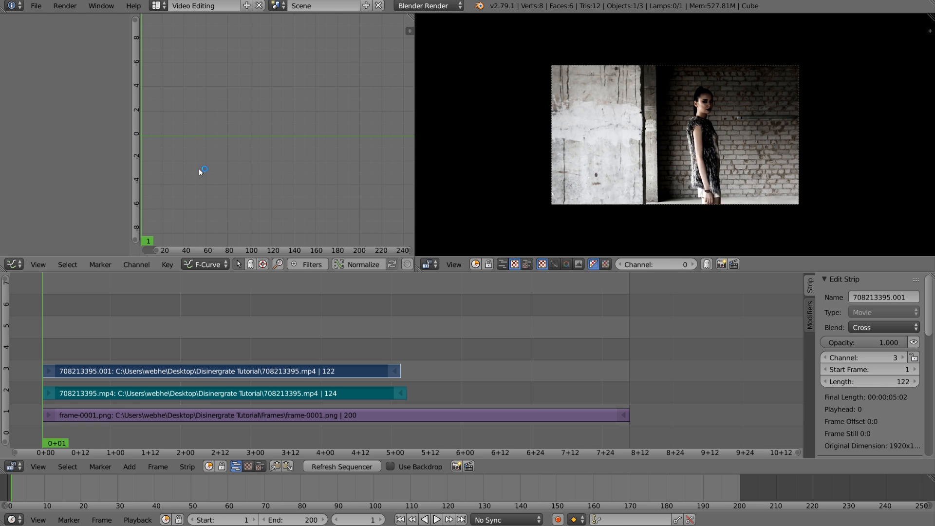
Trim the end of the movie strip back to frame 70.
{"action": "right_click", "coordinate": [395, 372]}
{"action": "key", "text": "g"}
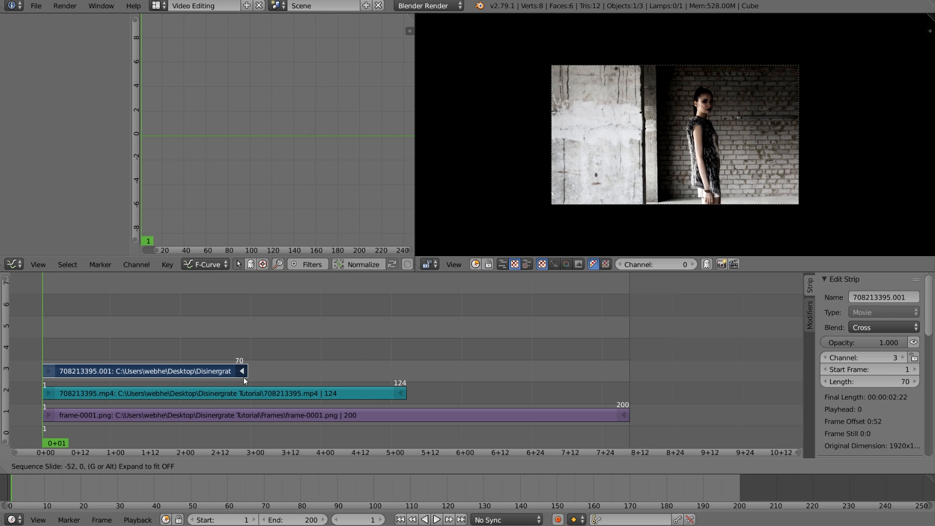
{"action": "left_click", "coordinate": [245, 376]}
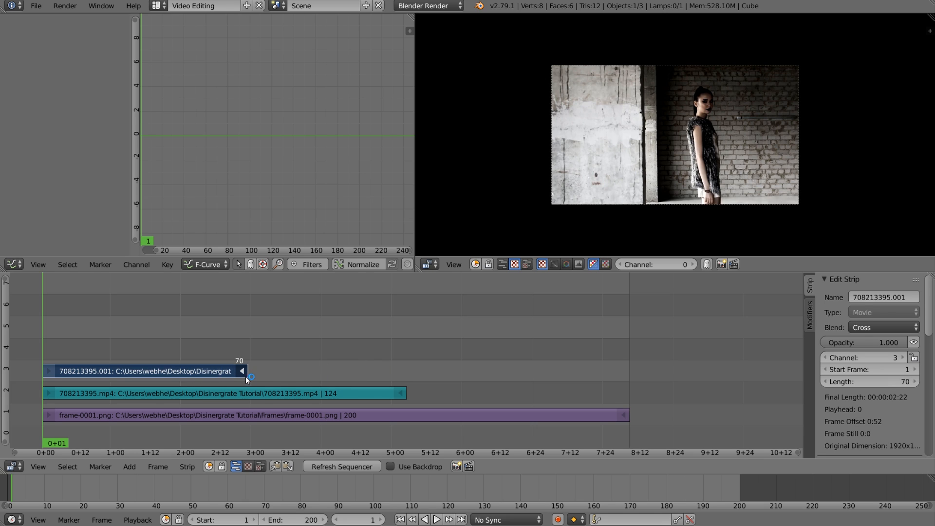
Trim the end of the 708213395.mp4 sound strip to frame 70, matching the movie strip.
{"action": "right_click", "coordinate": [394, 393]}
{"action": "left_click", "coordinate": [393, 390]}
{"action": "key", "text": "g"}
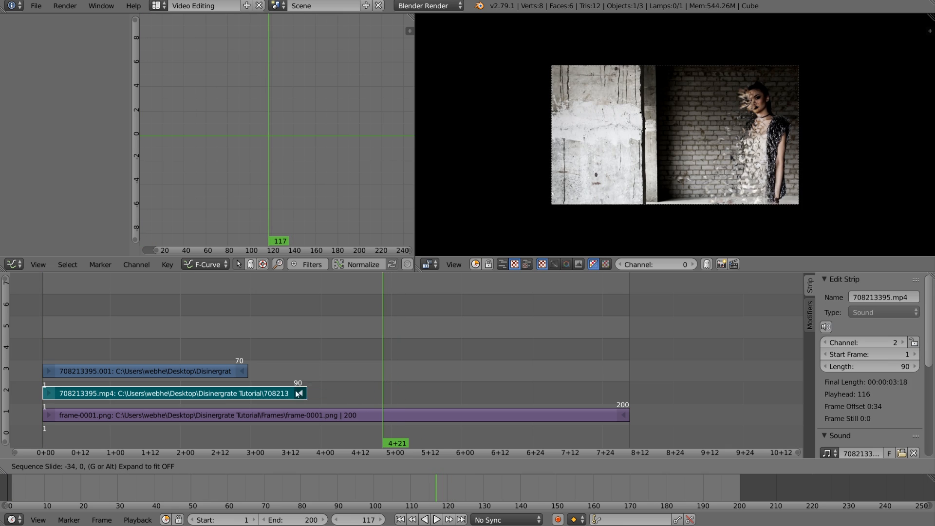
{"action": "left_click", "coordinate": [243, 344]}
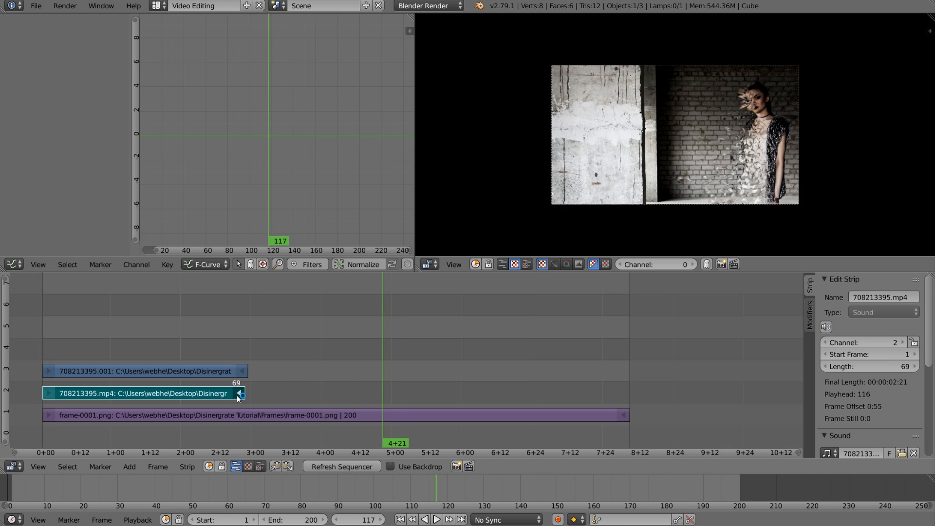
{"action": "key", "text": "g"}
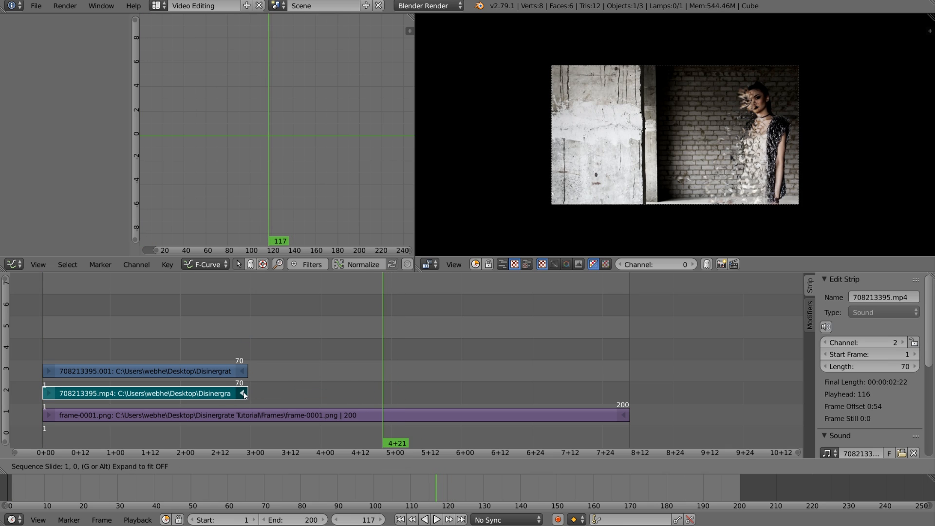
{"action": "left_click", "coordinate": [245, 381]}
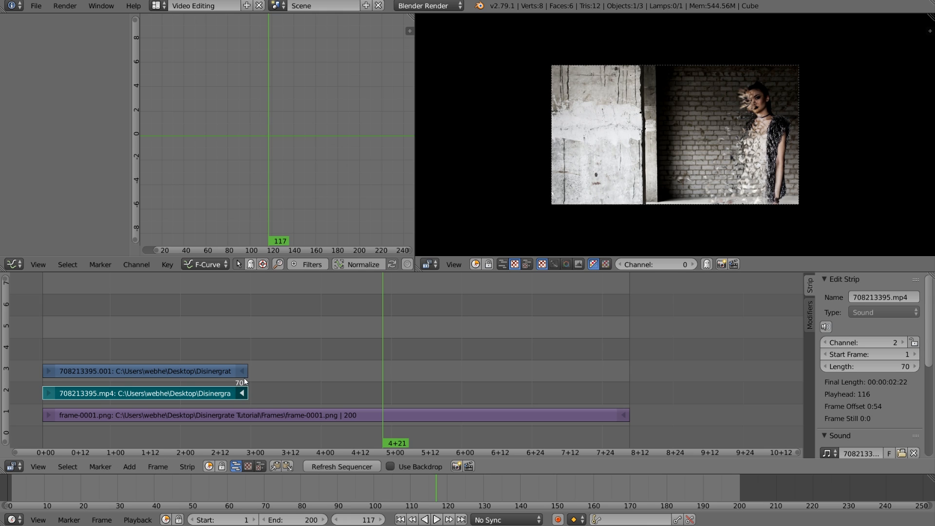
Play the edit and scrub across the cut from the original movie to the rendered frames.
{"action": "left_click_drag", "start_coordinate": [136, 319], "coordinate": [55, 481]}
{"action": "key", "text": "alt+a"}
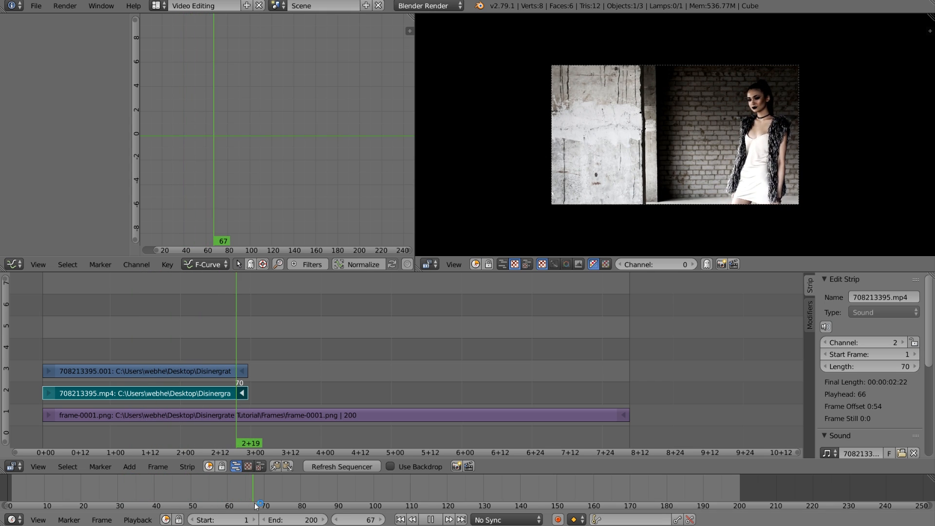
{"action": "left_click_drag", "start_coordinate": [282, 504], "coordinate": [334, 499]}
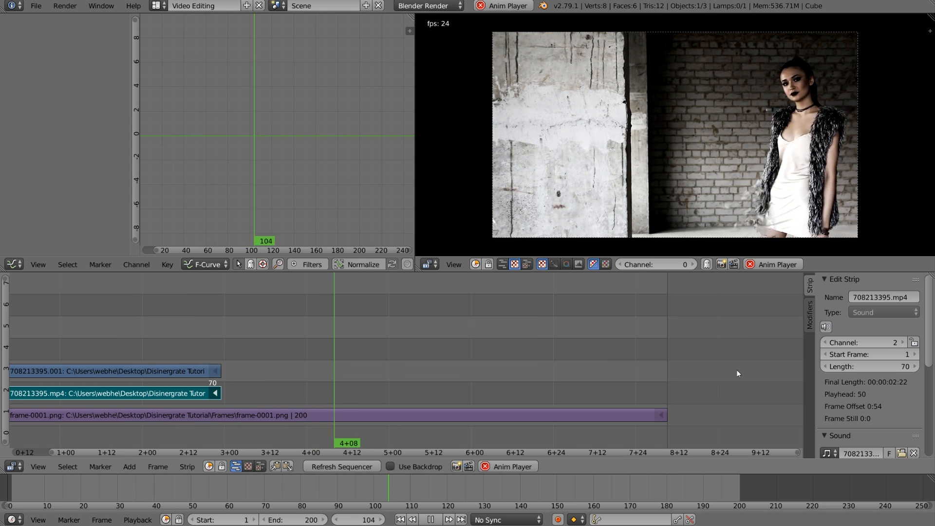